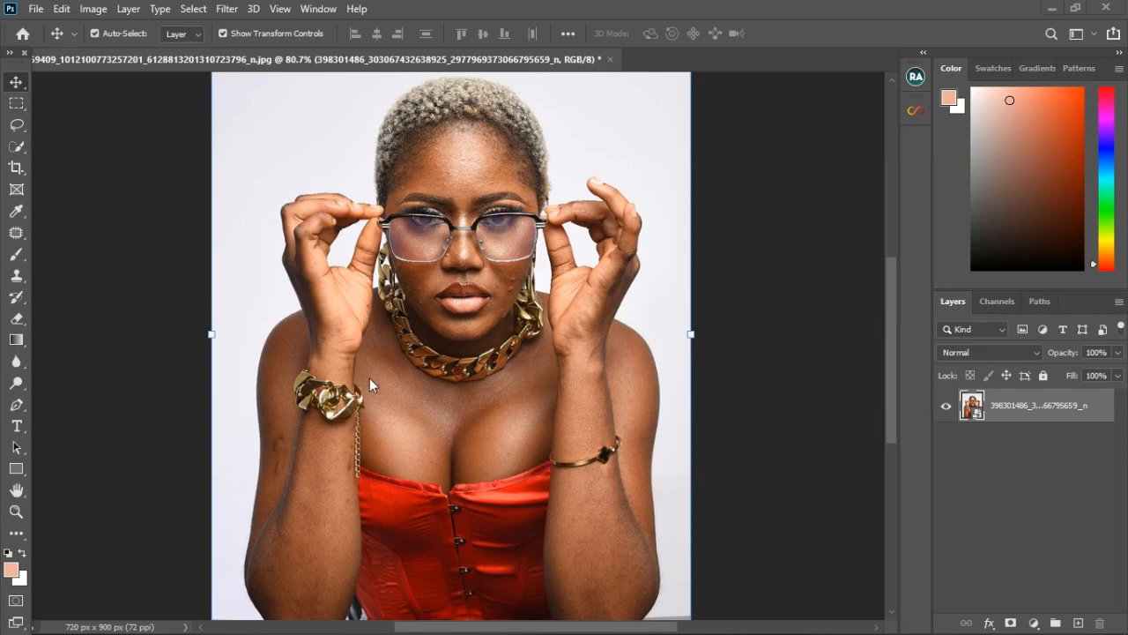
Step: Examine the skin on the woman's face in the portrait for blemishes, comparing close-up and wider views
scroll(464, 201, up, 2)
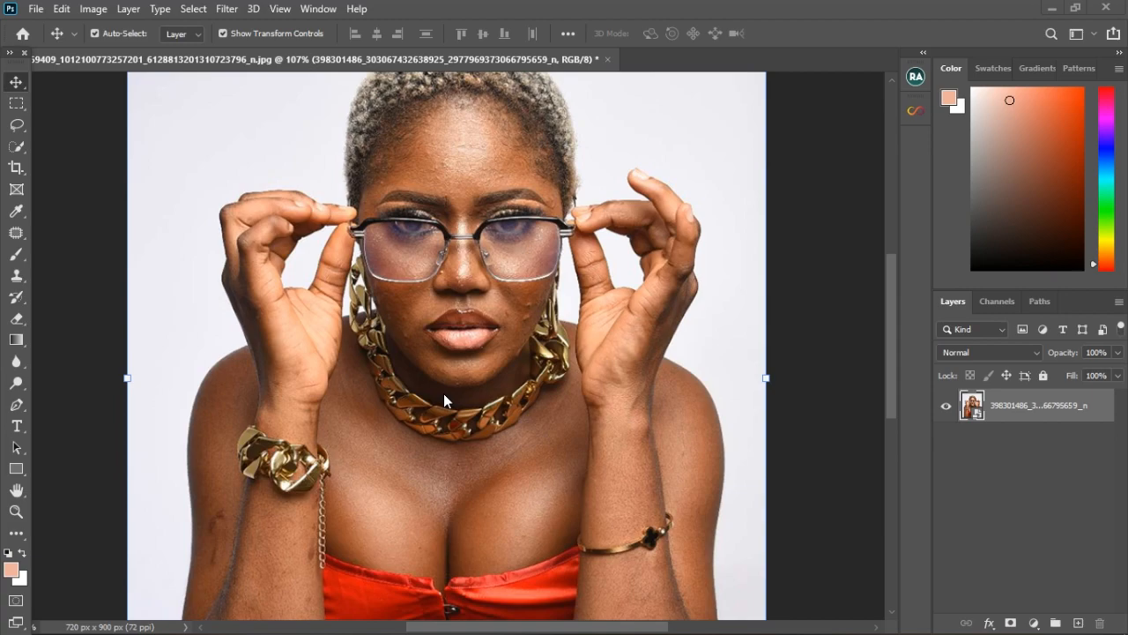
scroll(490, 190, down, 3)
scroll(464, 293, up, 3)
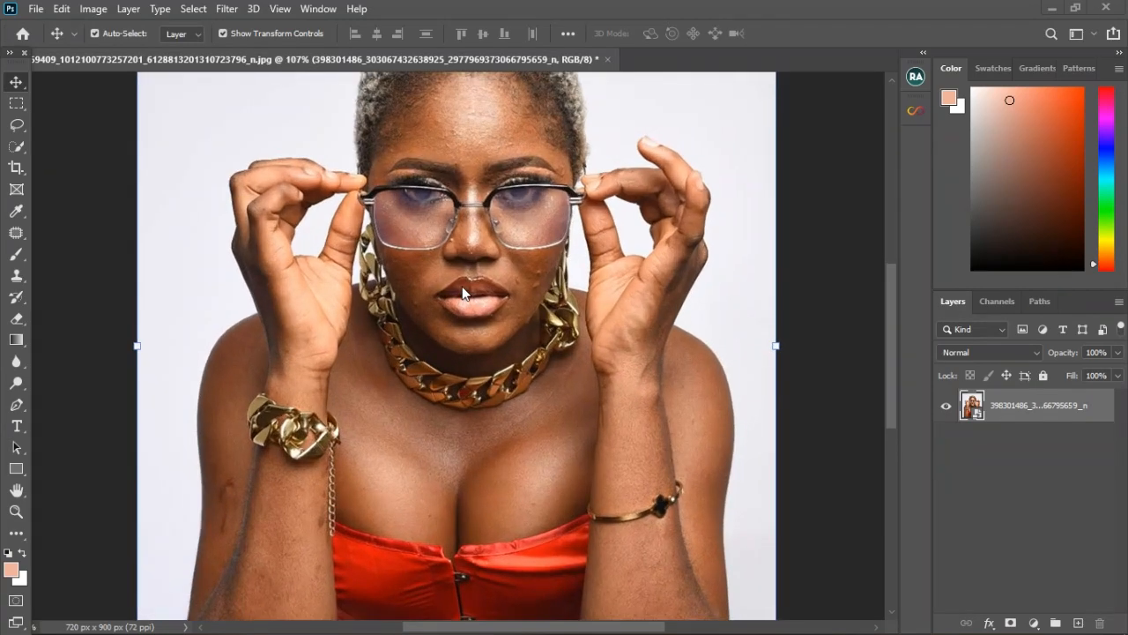
scroll(464, 293, up, 2)
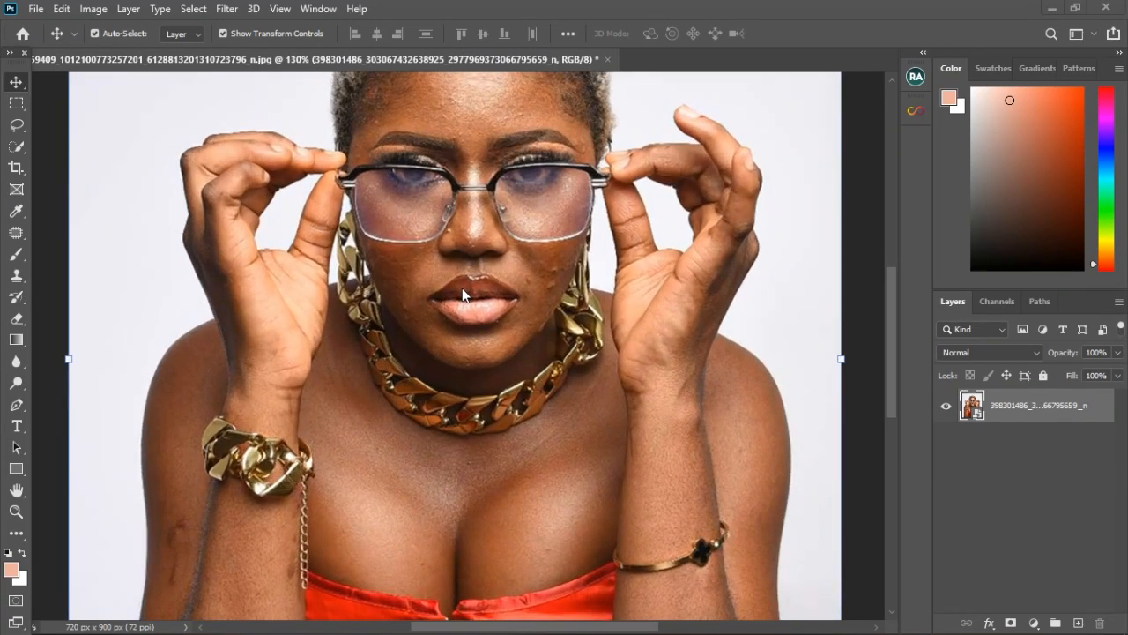
scroll(500, 335, down, 1)
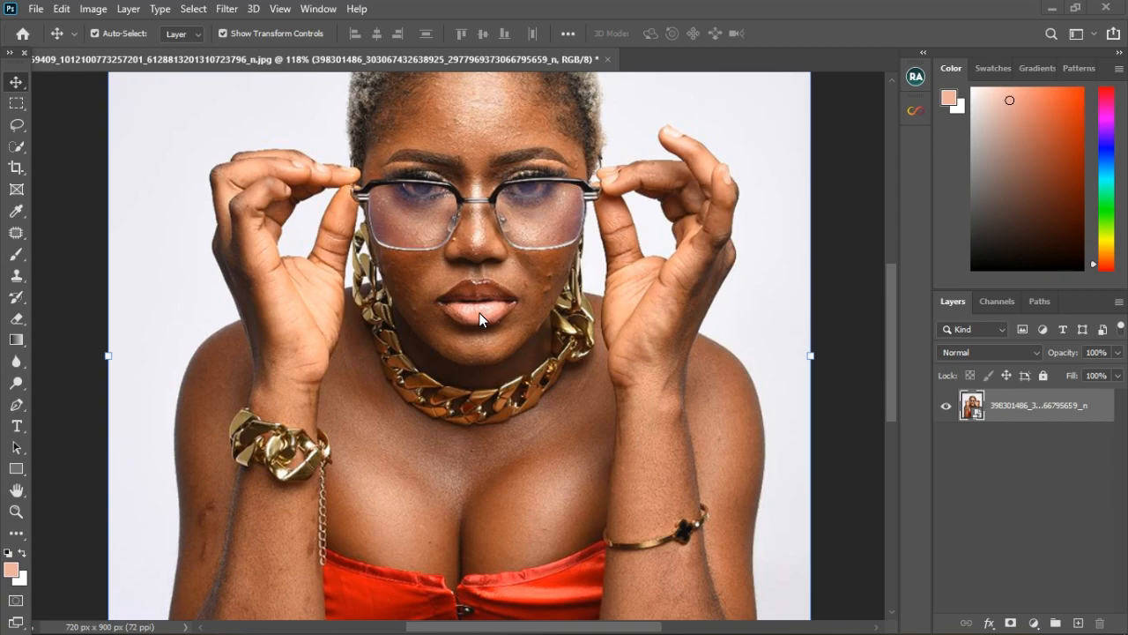
scroll(505, 273, down, 3)
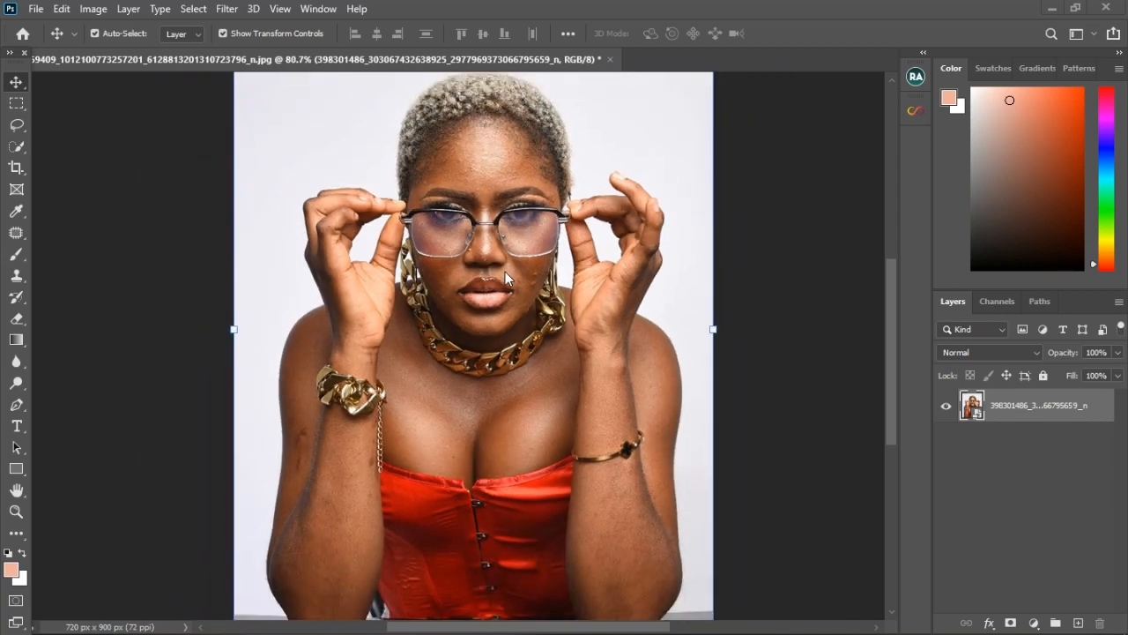
scroll(454, 330, up, 1)
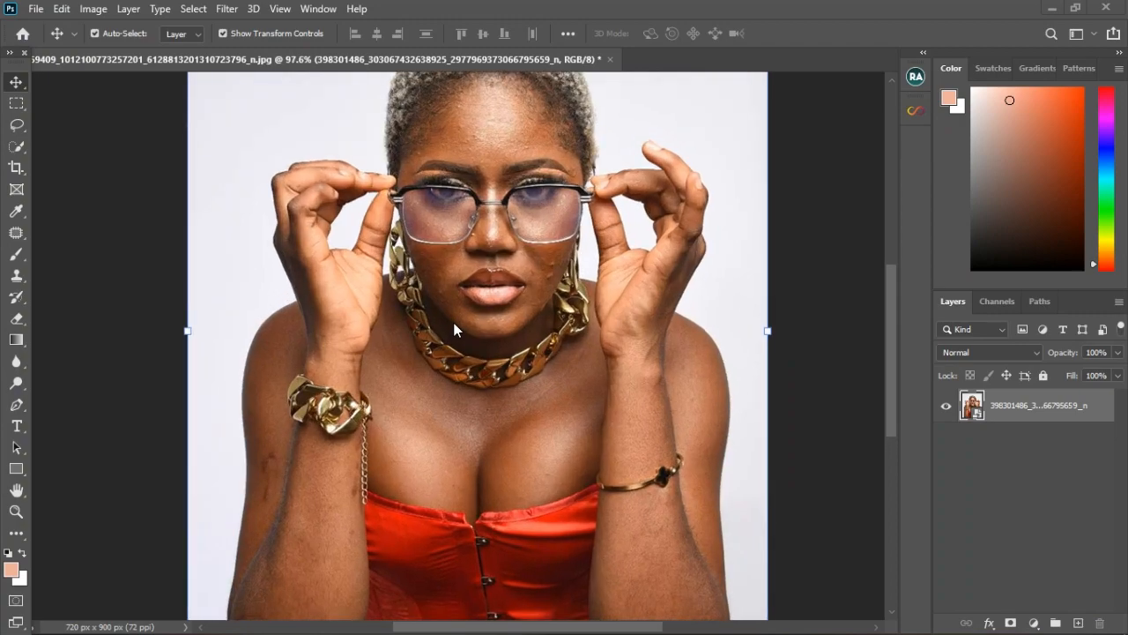
scroll(492, 292, up, 3)
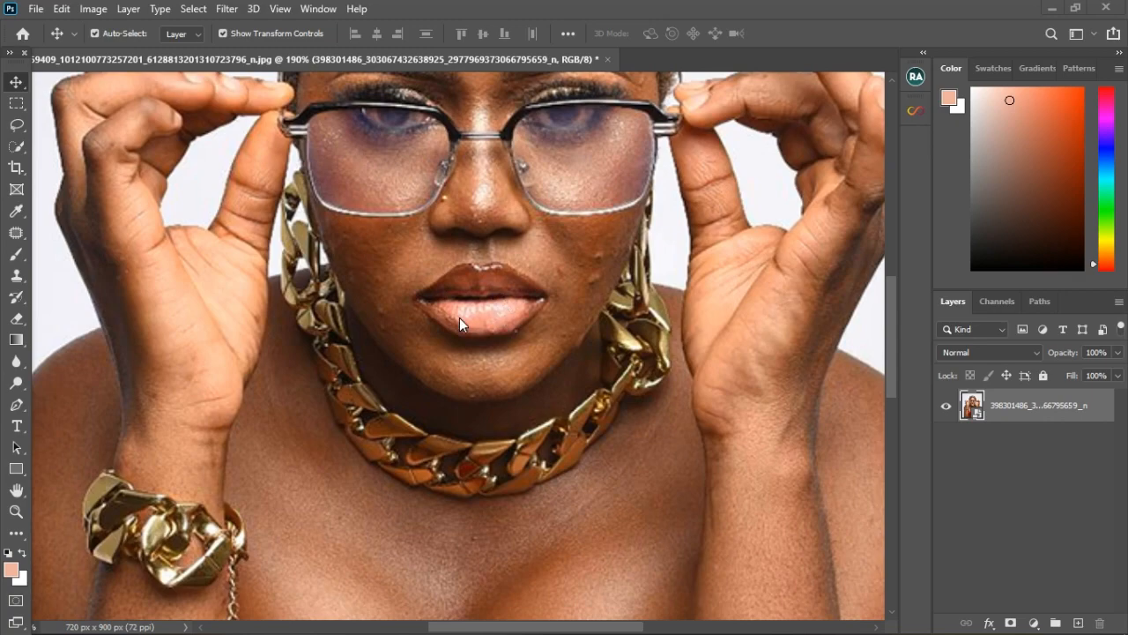
scroll(516, 249, down, 1)
scroll(531, 150, up, 2)
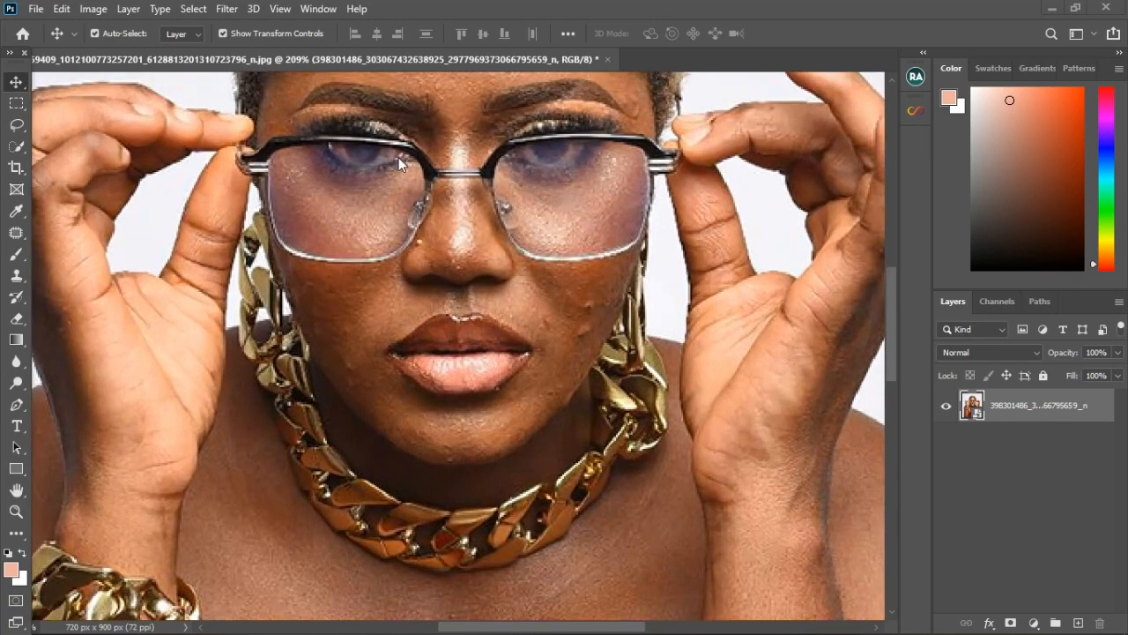
scroll(409, 226, down, 3)
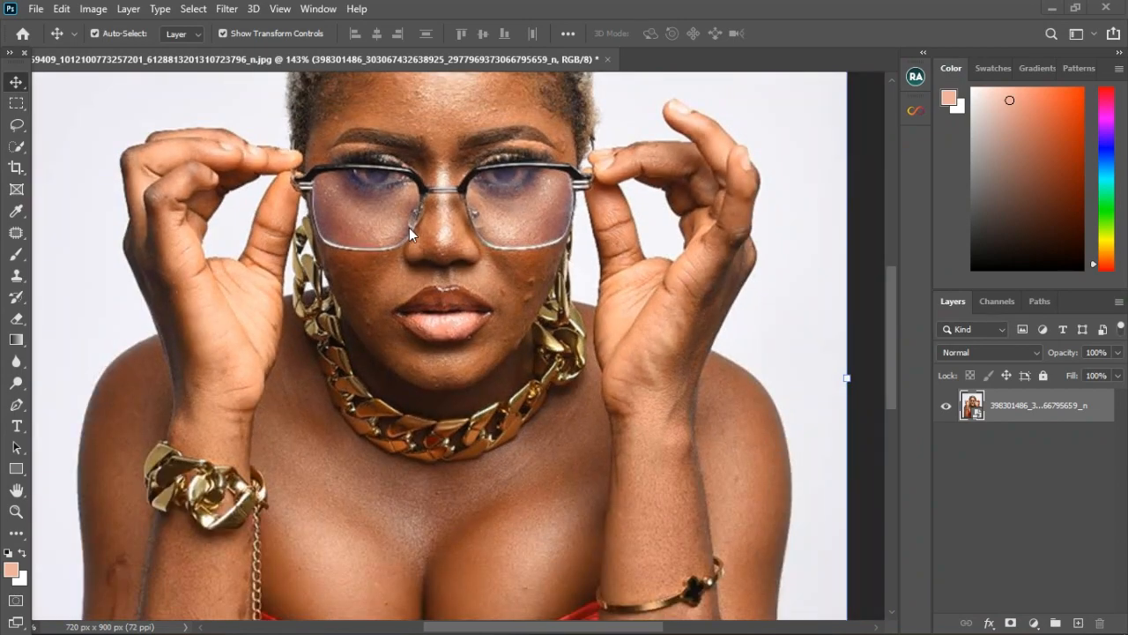
Step: Examine the arms, shoulders, chest and cheeks in the portrait for dark marks and uneven skin
scroll(236, 486, up, 3)
scroll(237, 465, up, 1)
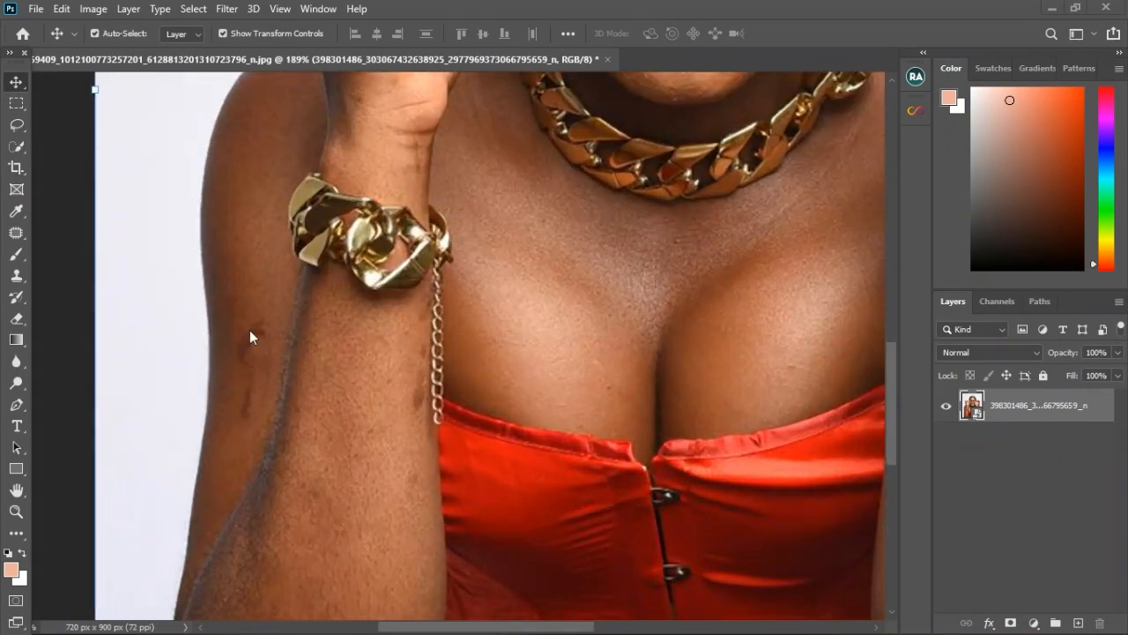
scroll(294, 436, down, 3)
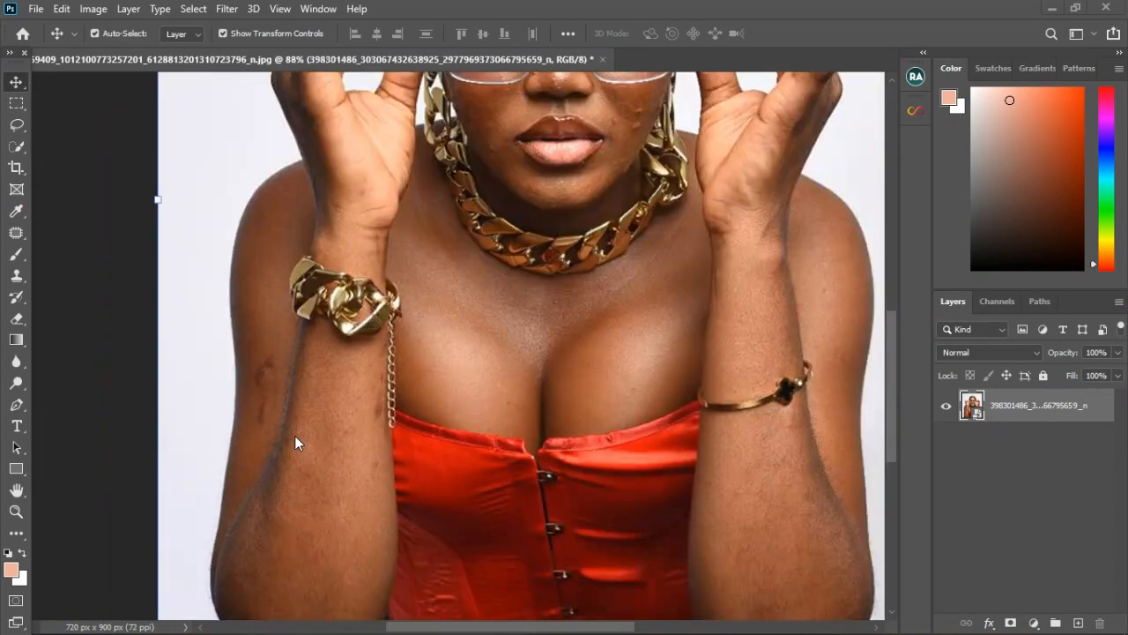
scroll(523, 207, up, 3)
scroll(523, 207, up, 1)
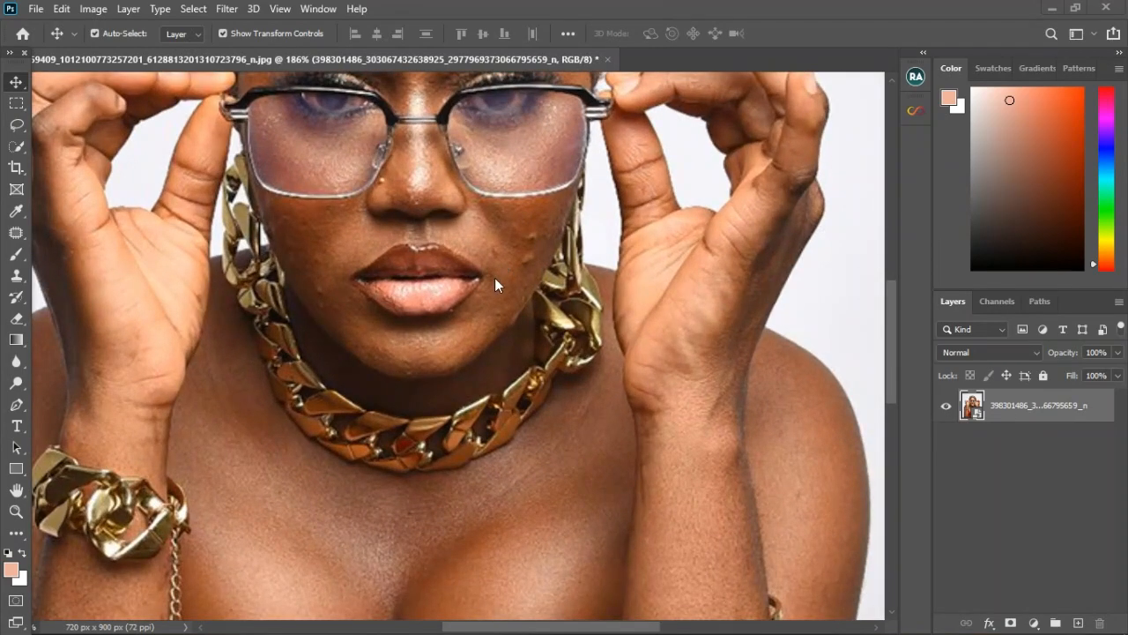
scroll(393, 276, down, 6)
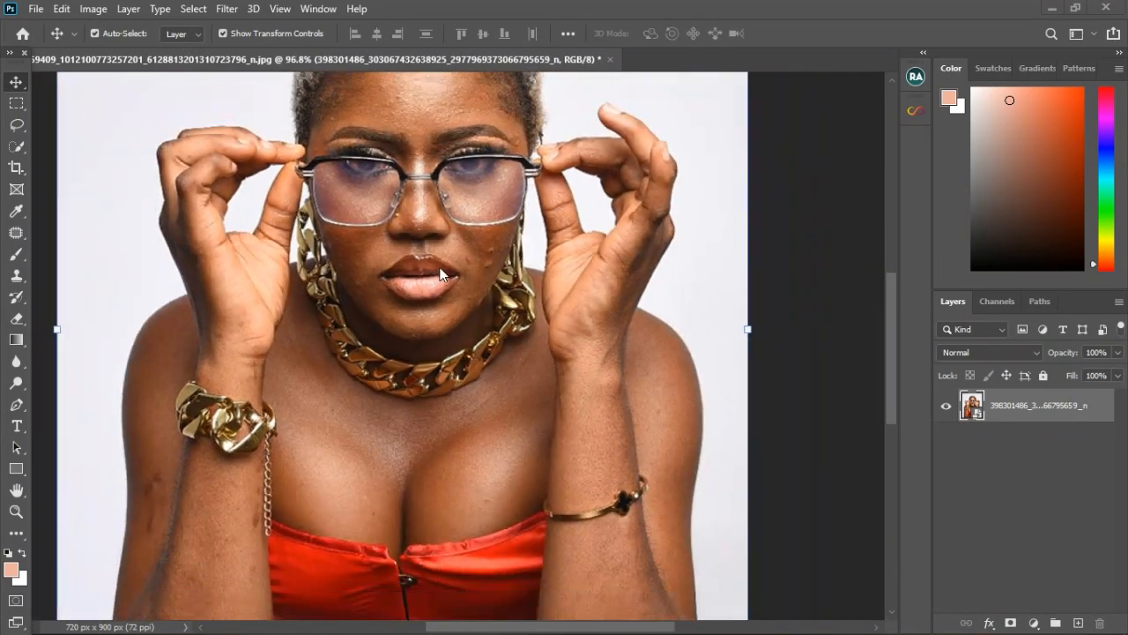
scroll(579, 405, up, 5)
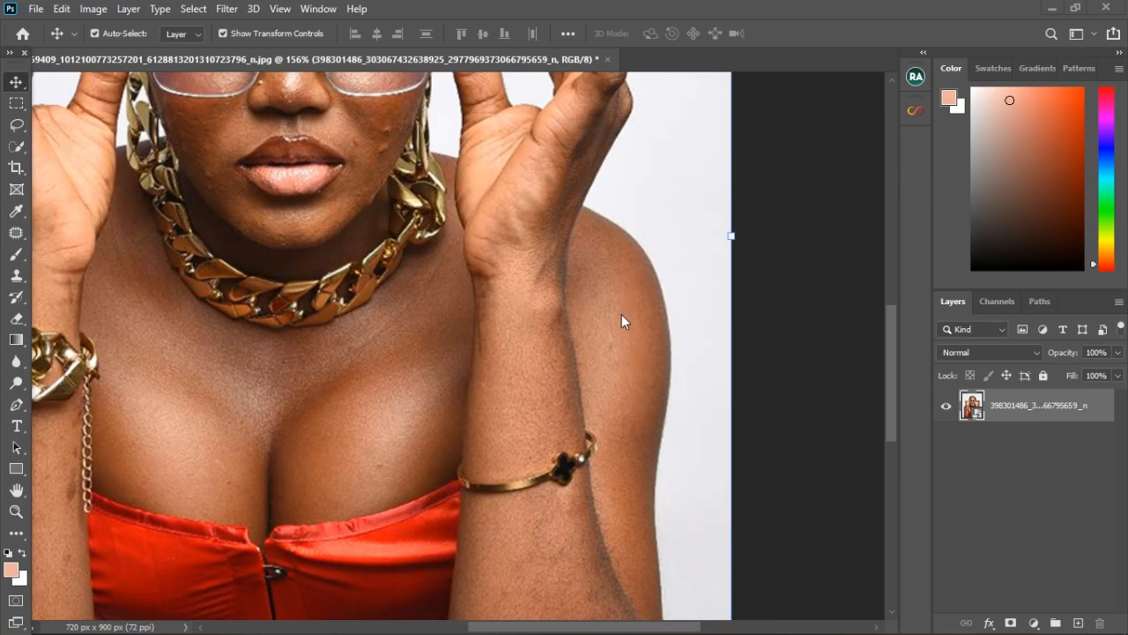
scroll(625, 364, down, 3)
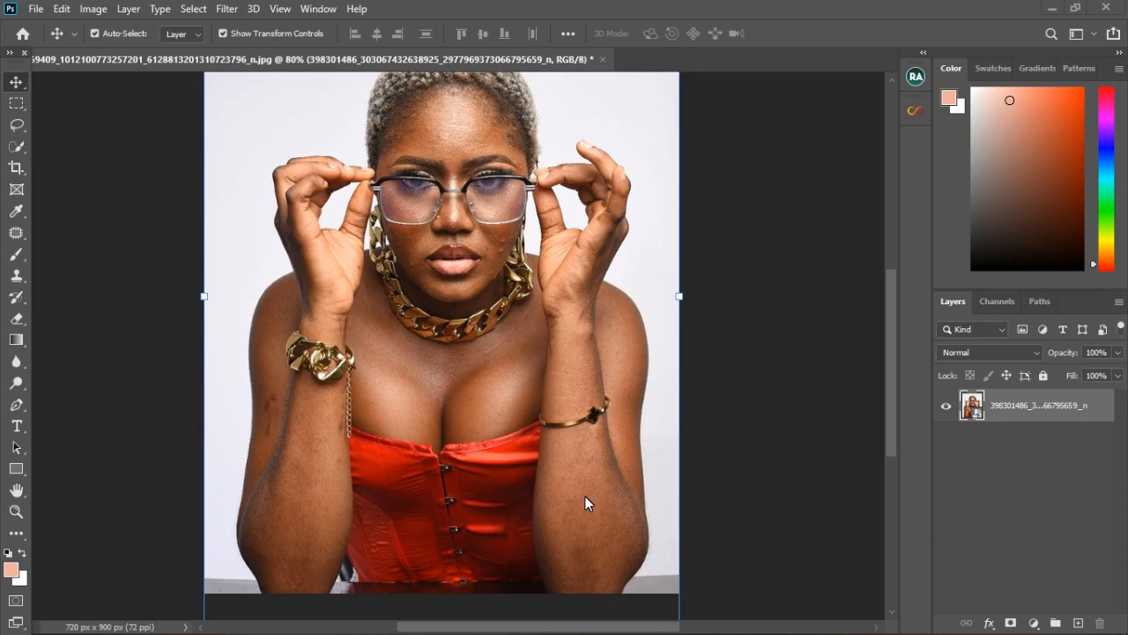
scroll(590, 448, down, 1)
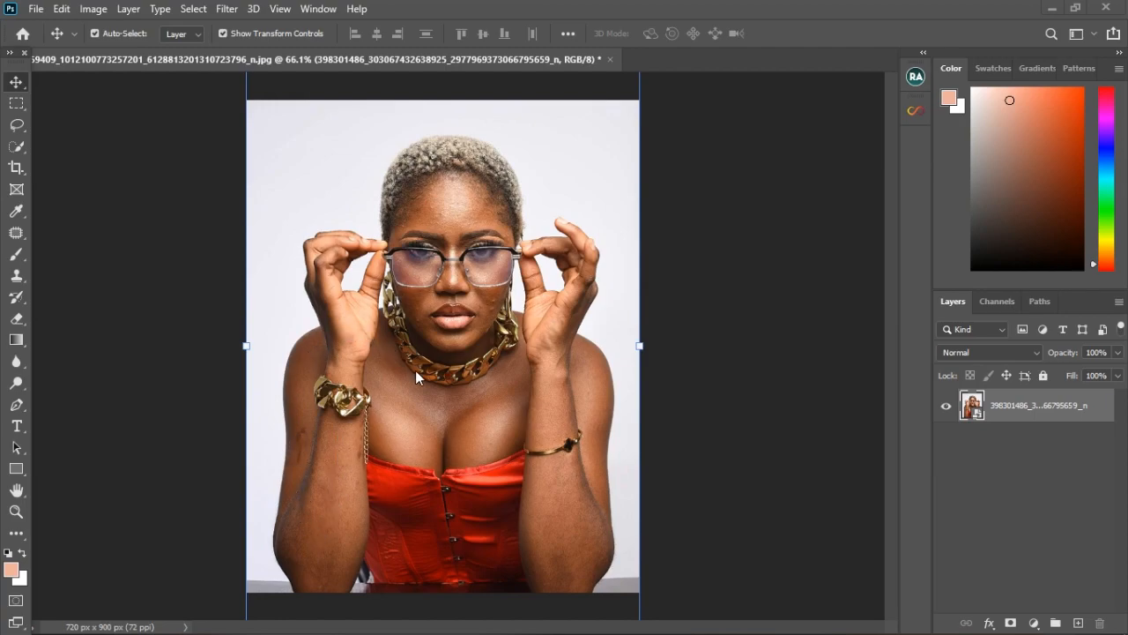
Step: Inspect the forehead and hairline up close and compare them with the whole portrait
scroll(415, 370, up, 3)
scroll(414, 381, down, 2)
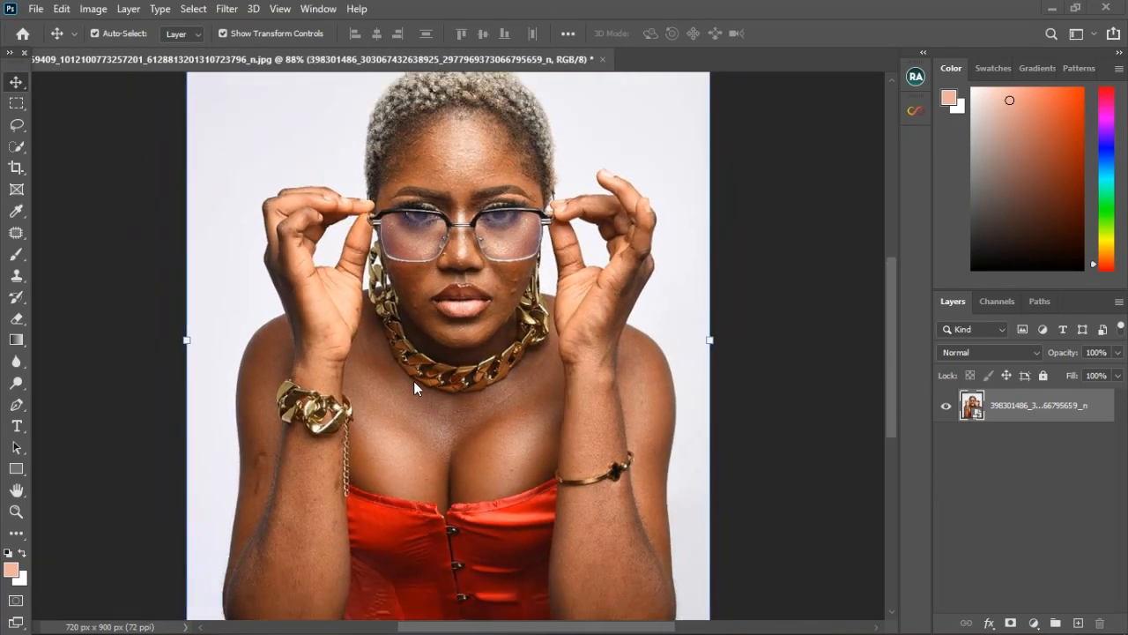
scroll(414, 381, down, 1)
scroll(467, 127, up, 4)
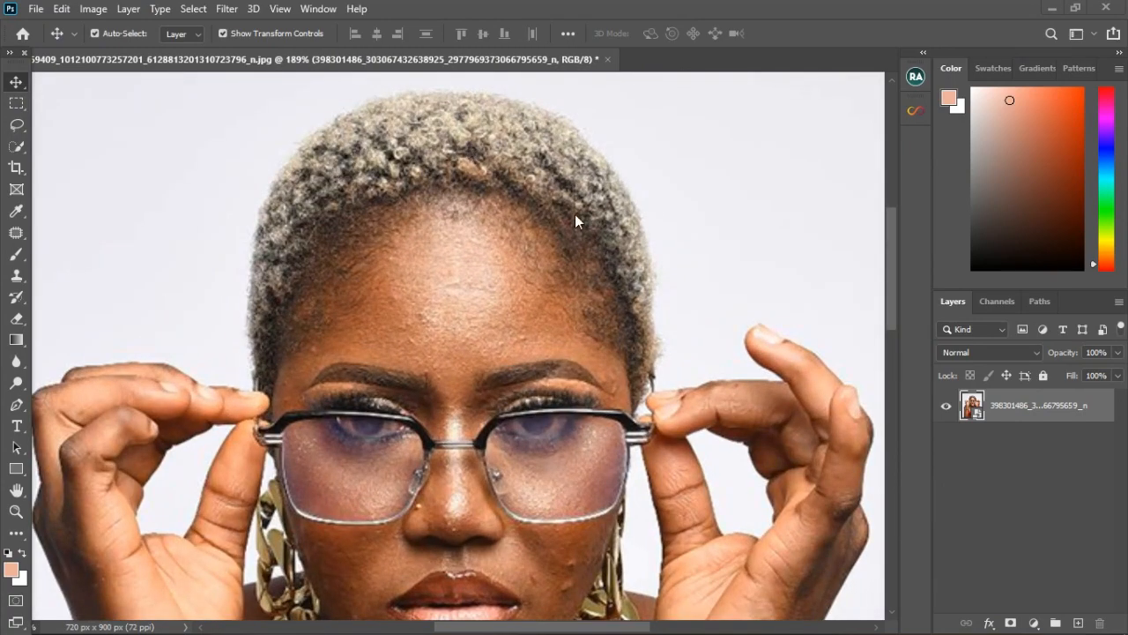
scroll(598, 242, down, 5)
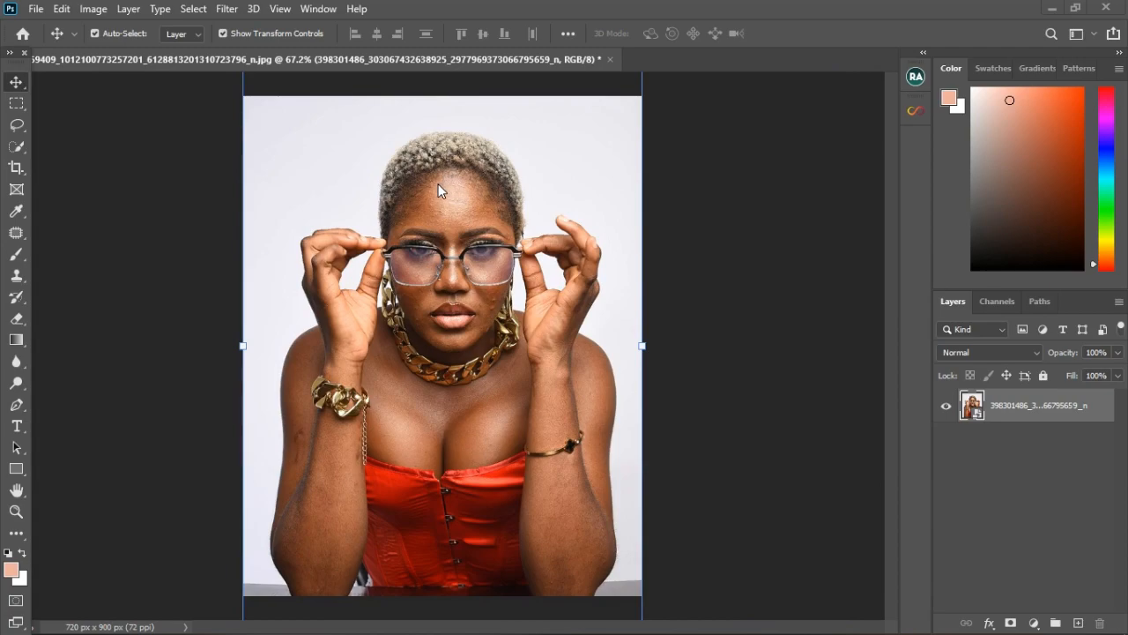
scroll(438, 183, down, 1)
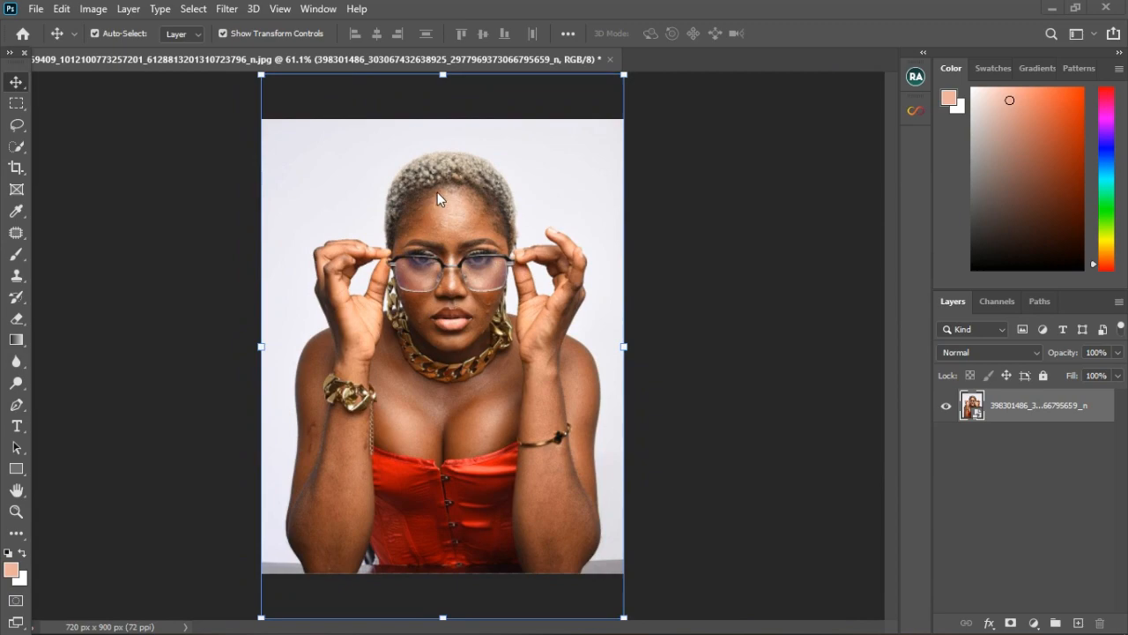
scroll(438, 192, up, 4)
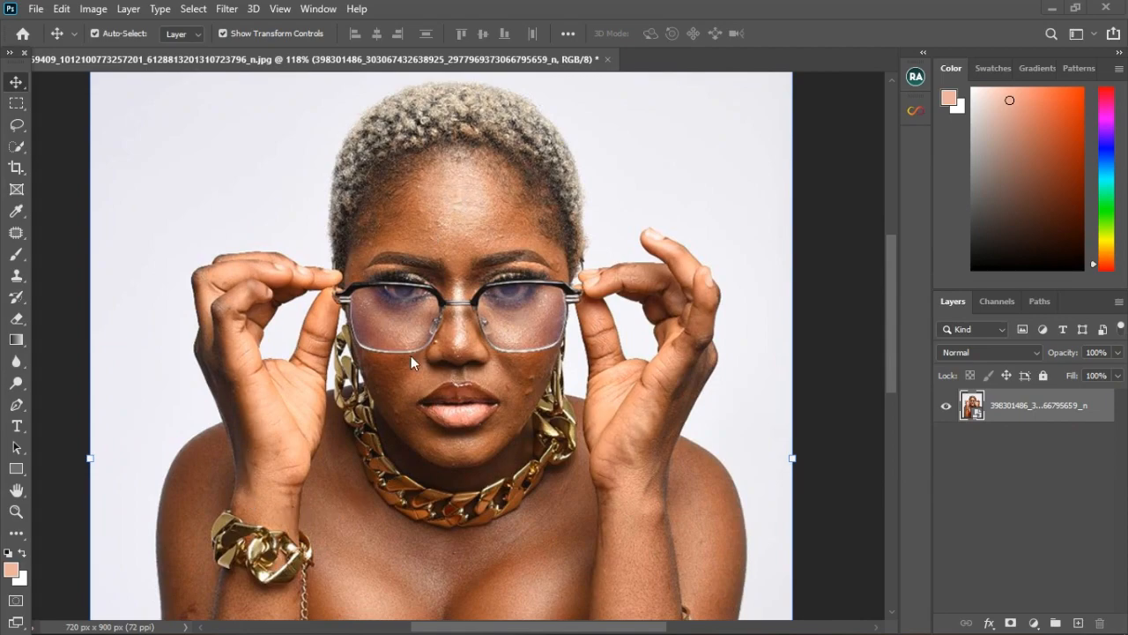
click(15, 234)
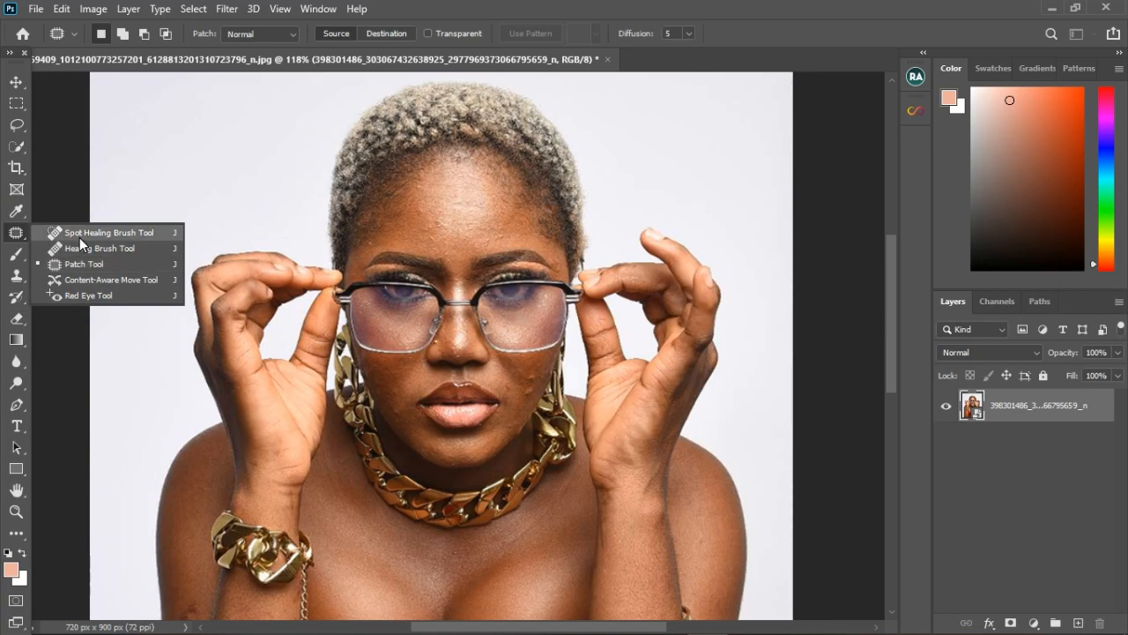
click(18, 234)
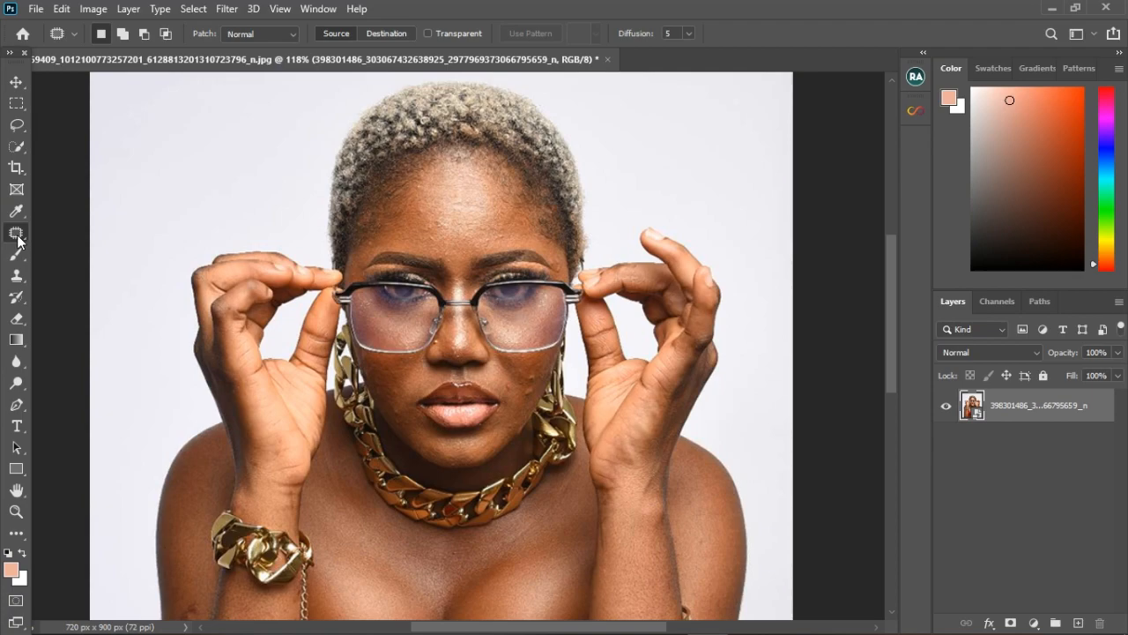
click(18, 276)
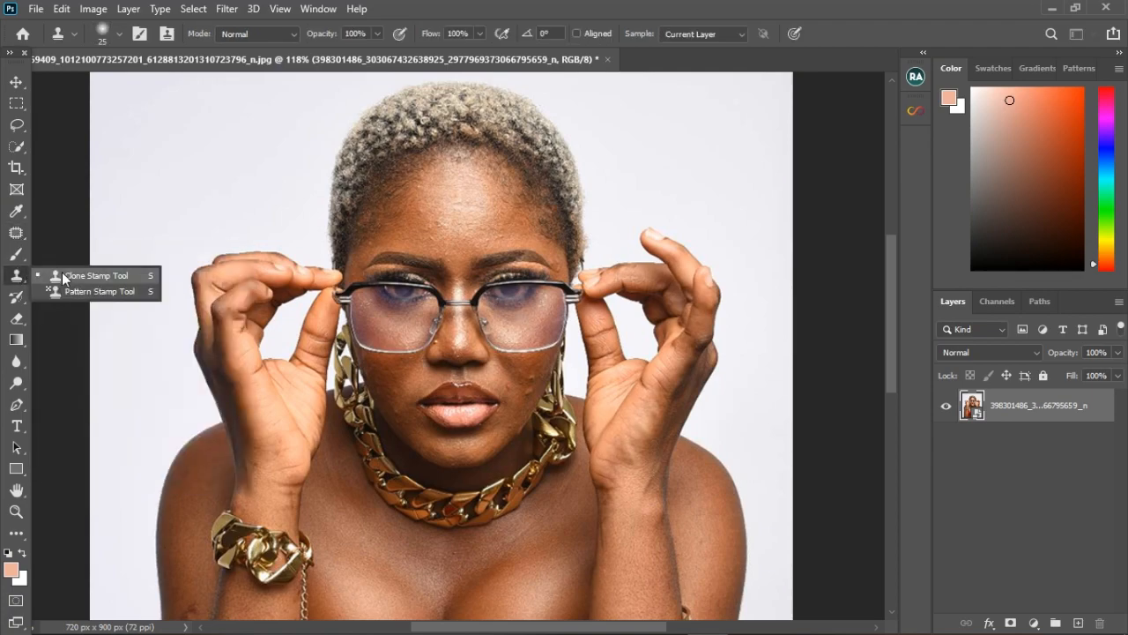
click(15, 259)
right_click(15, 259)
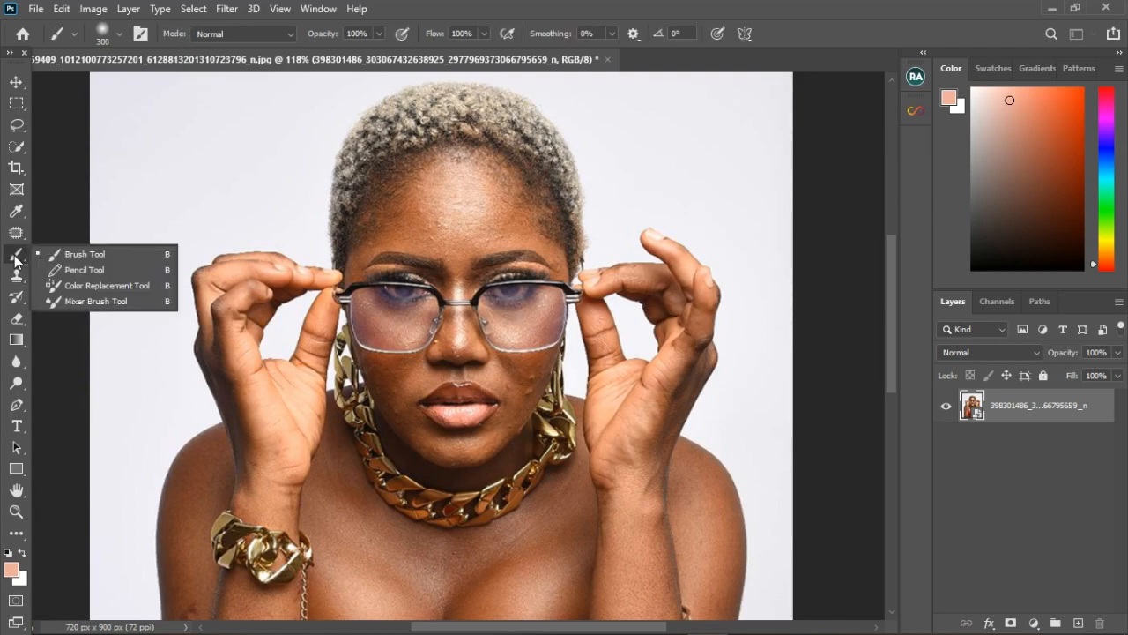
click(17, 275)
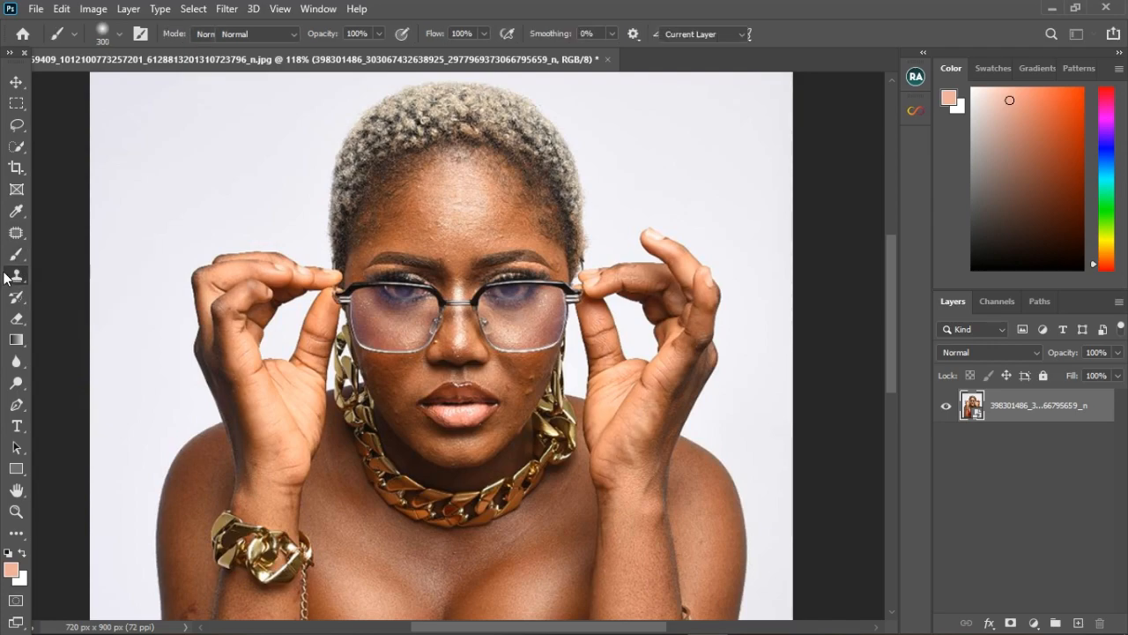
click(17, 255)
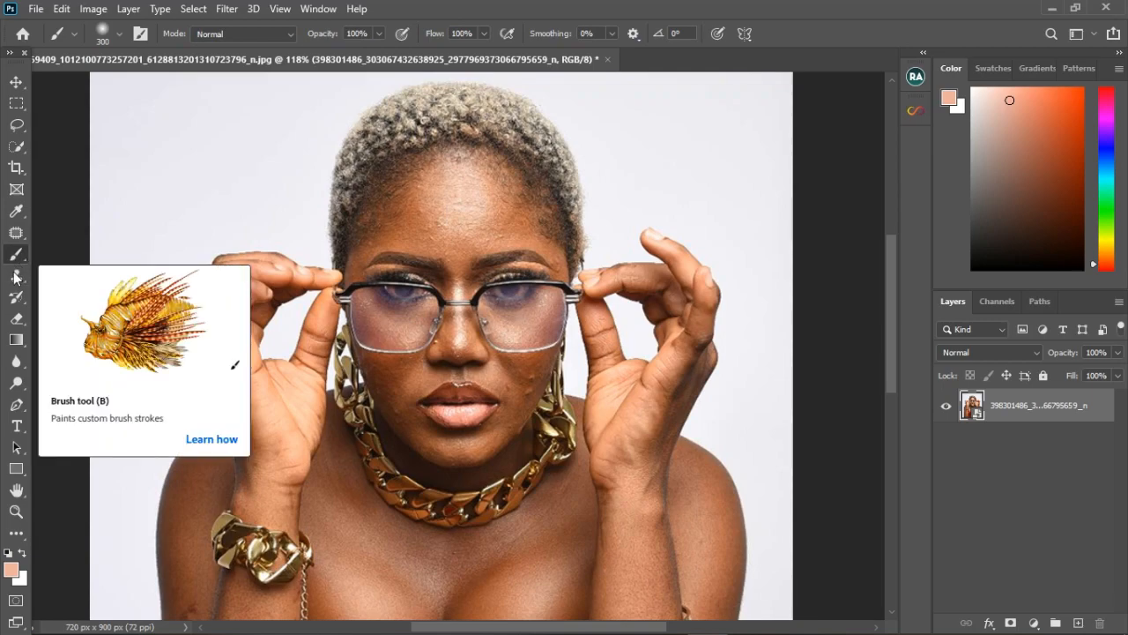
click(16, 275)
click(15, 256)
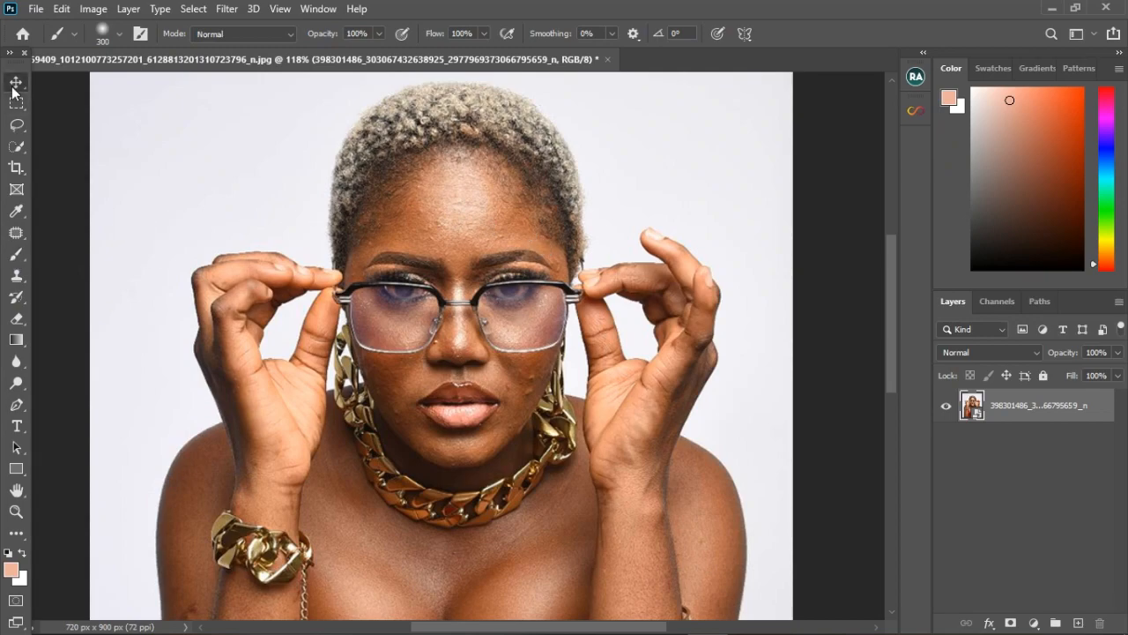
click(16, 85)
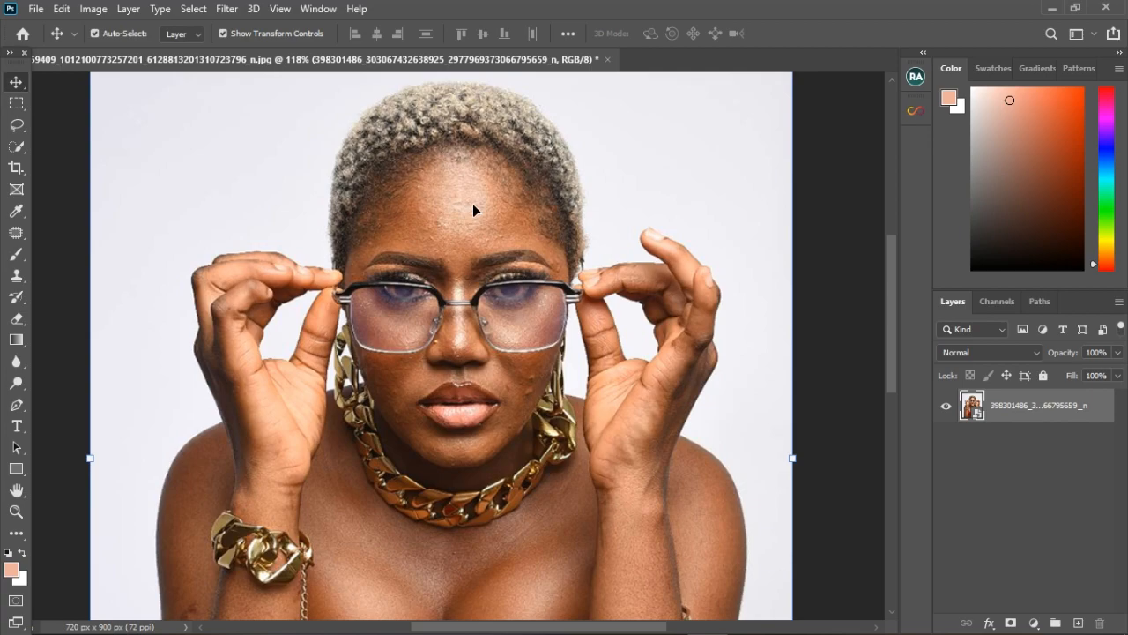
Step: Activate the Spot Healing Brush tool for retouching the blemishes on the portrait's face
click(16, 235)
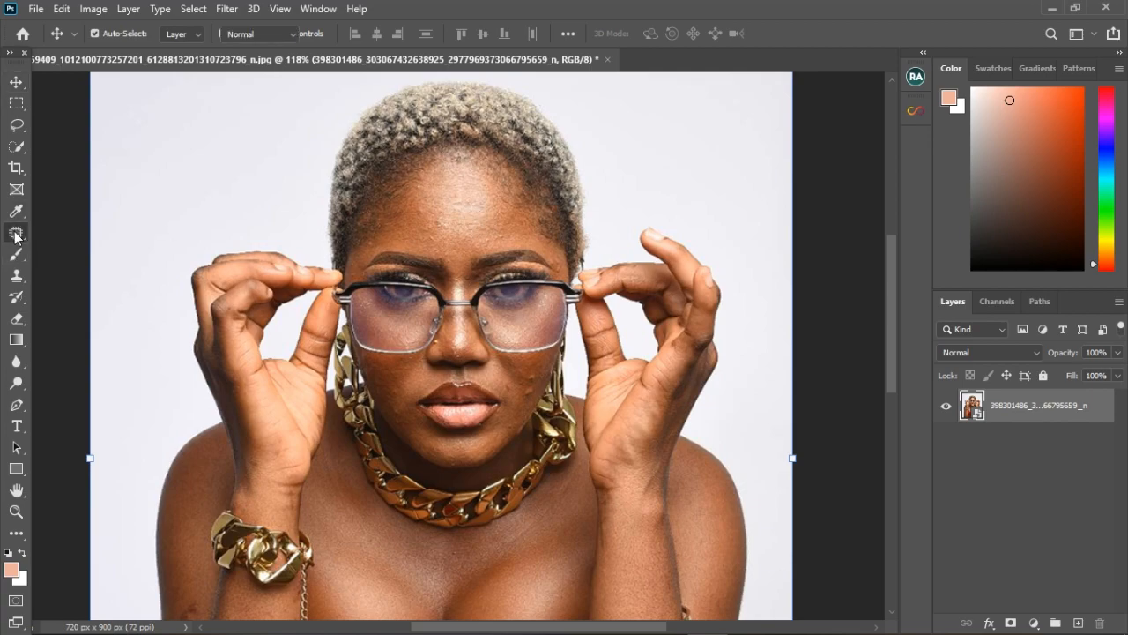
right_click(16, 234)
click(84, 234)
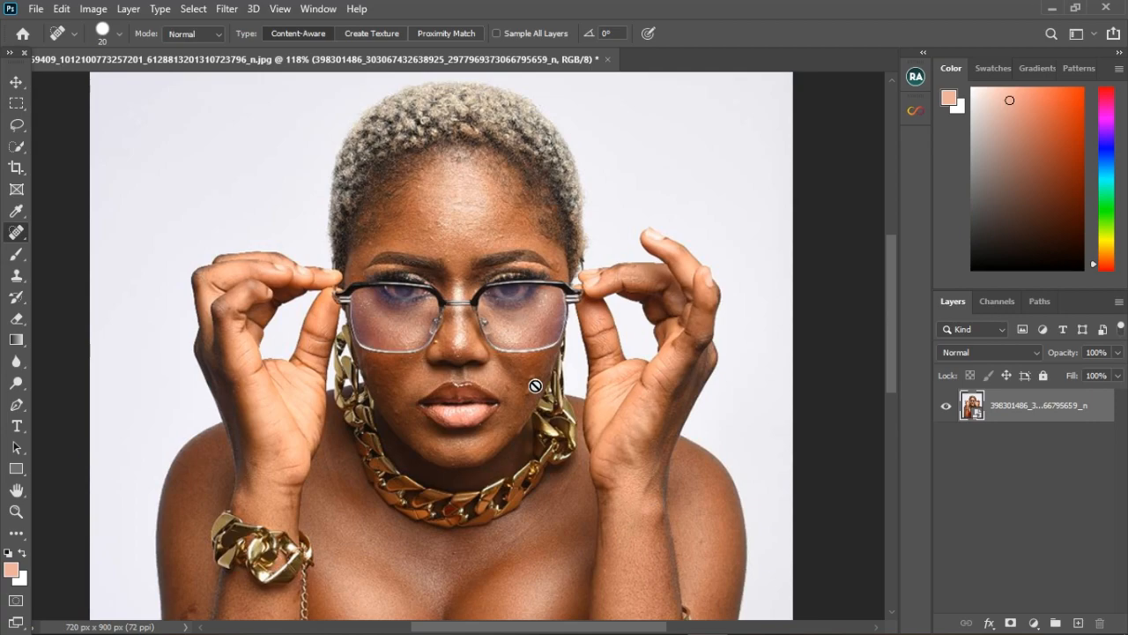
scroll(535, 385, up, 4)
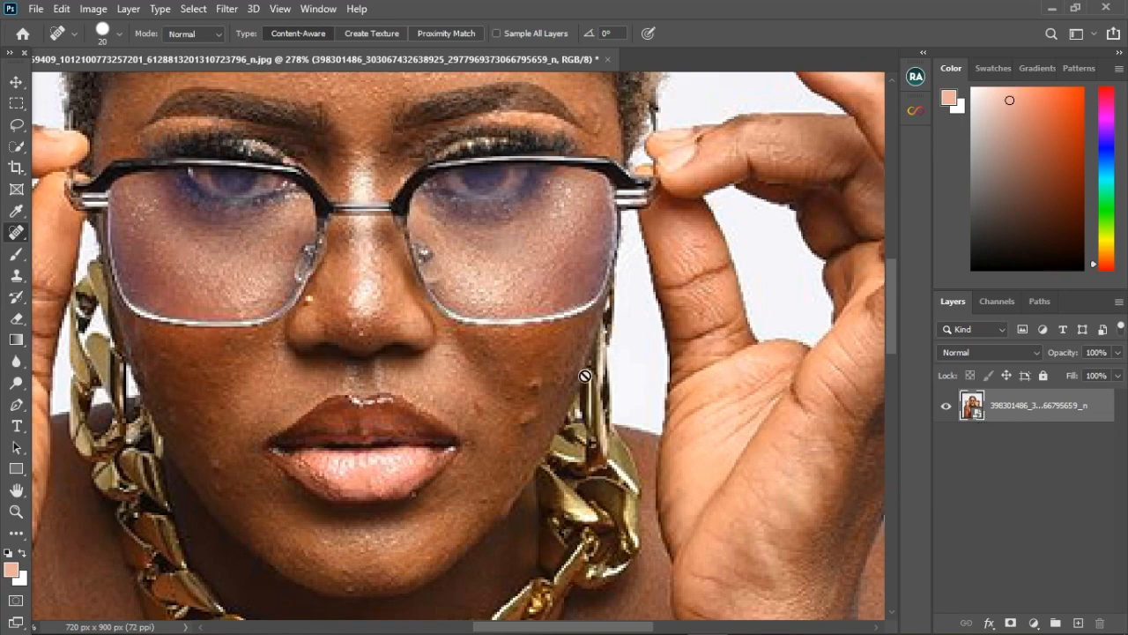
scroll(445, 363, down, 4)
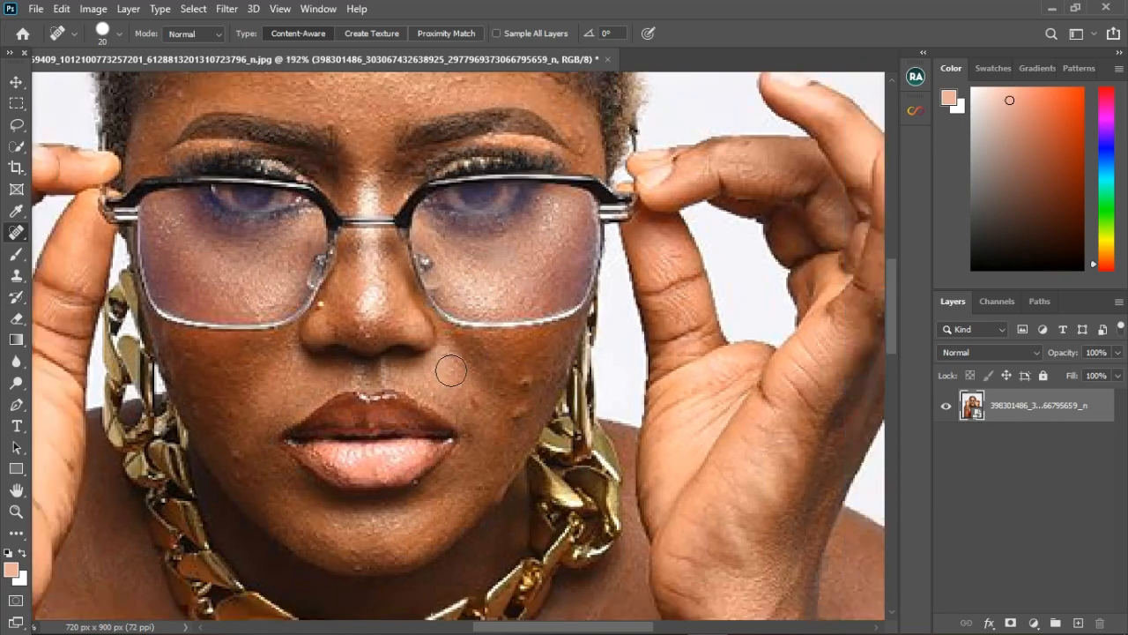
scroll(445, 363, down, 1)
scroll(446, 196, down, 1)
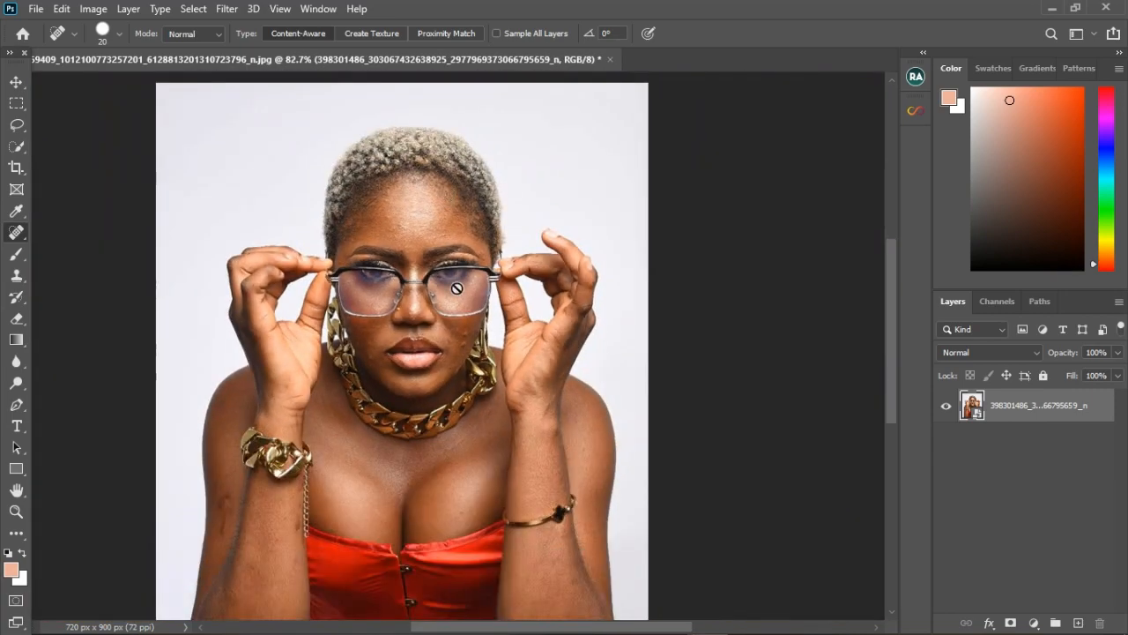
scroll(474, 364, up, 2)
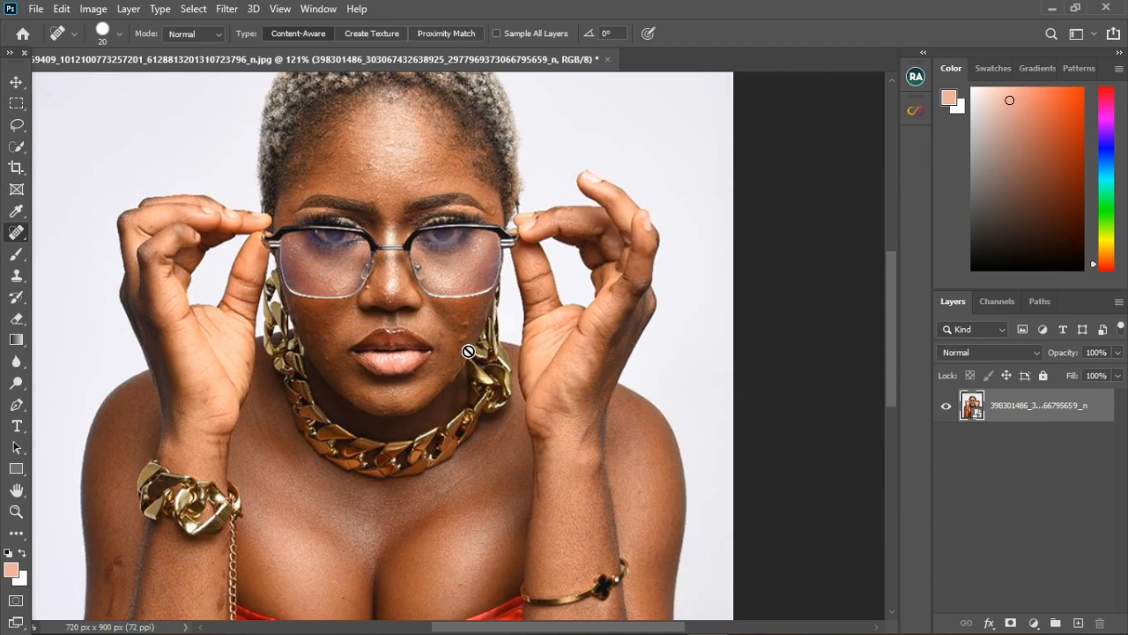
Step: Duplicate the portrait layer, hide the original, and set up the Spot Healing Brush at size 15
right_click(1024, 412)
click(851, 319)
key(bracketleft)
key(ctrl+j)
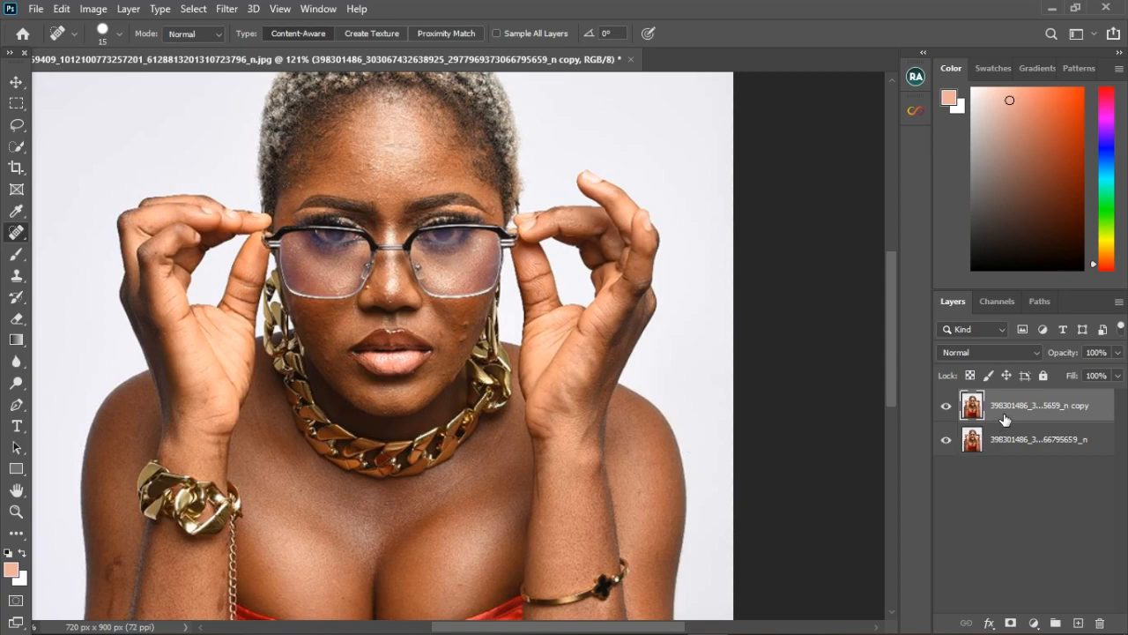
key(ctrl+z)
key(ctrl+j)
right_click(16, 232)
click(61, 234)
scroll(481, 321, up, 3)
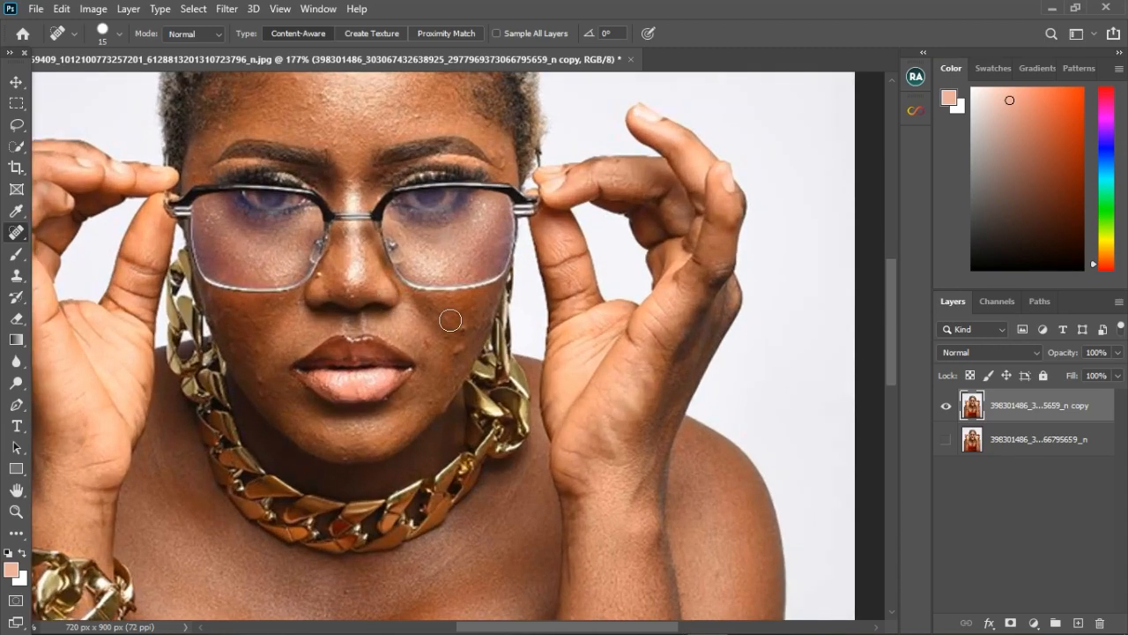
click(60, 9)
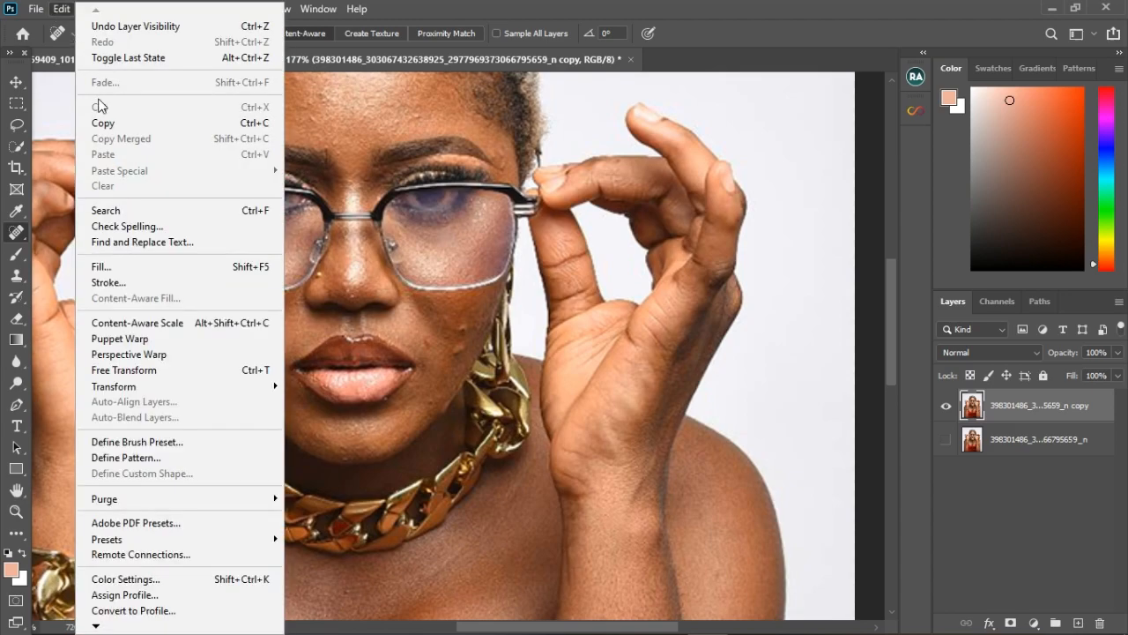
click(142, 267)
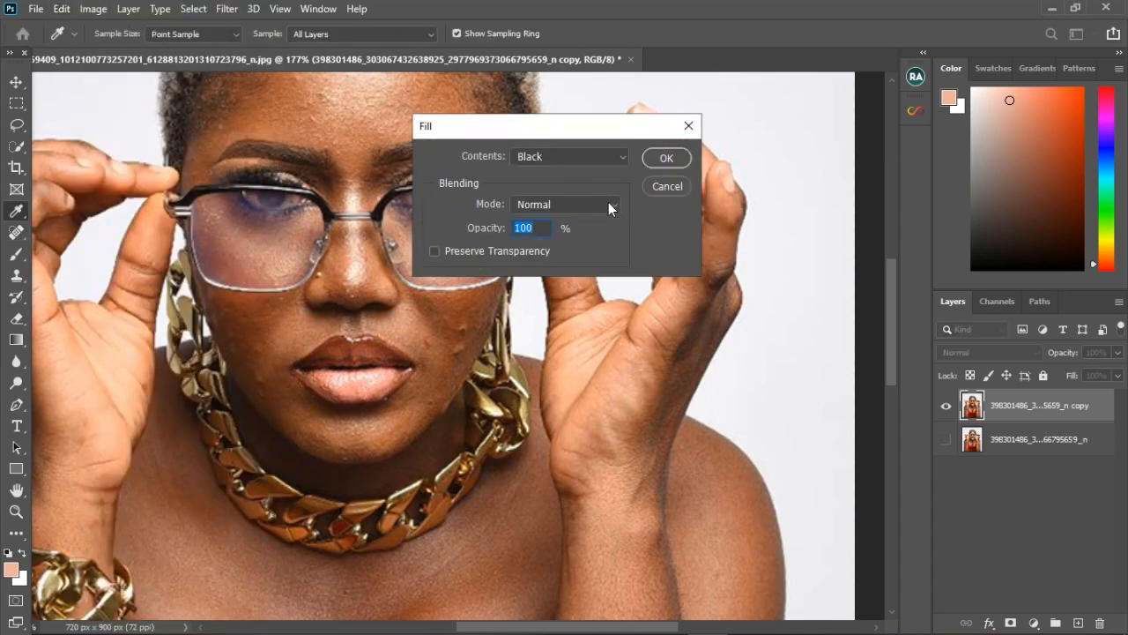
click(608, 204)
click(588, 146)
click(588, 153)
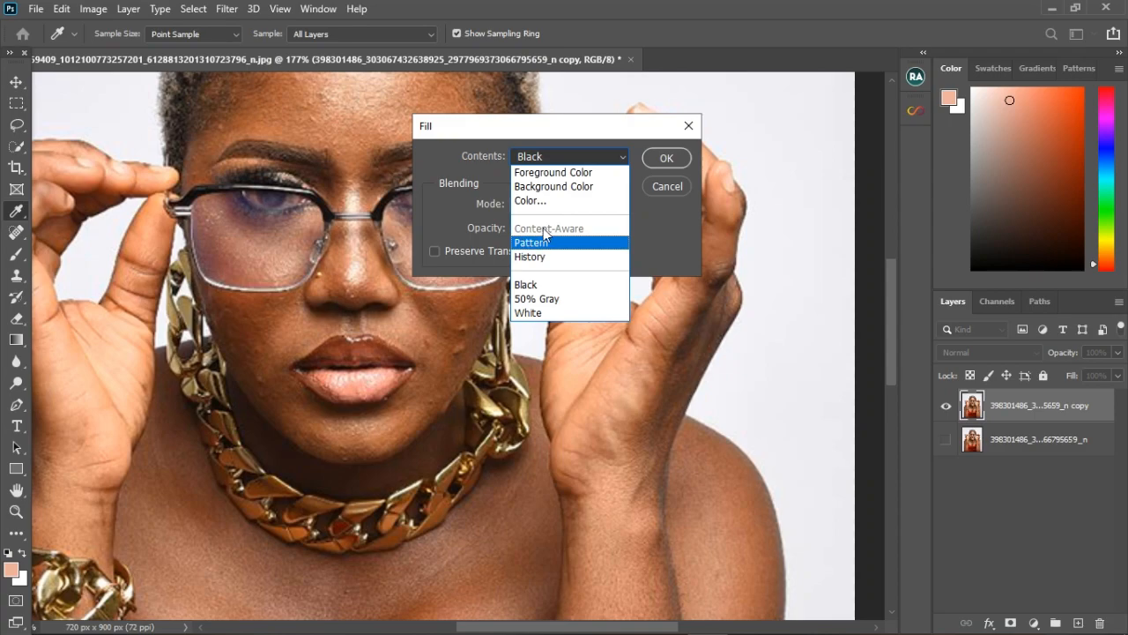
click(670, 186)
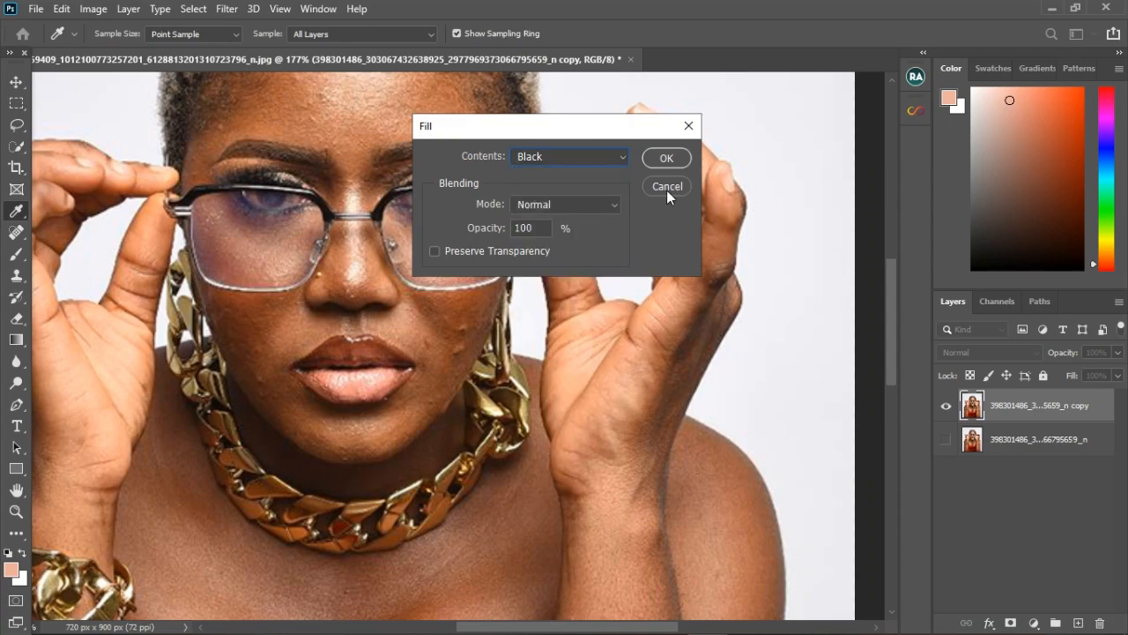
click(668, 187)
key(j)
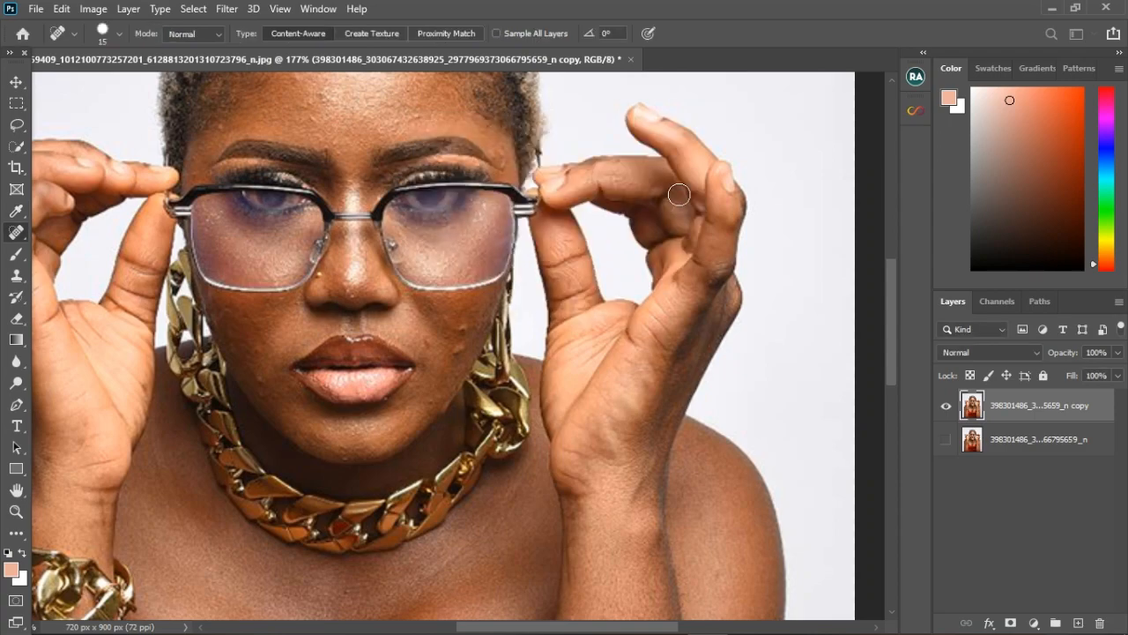
Step: Remove the raised blemishes on both lower cheeks with the Spot Healing Brush in Content-Aware mode
scroll(476, 344, up, 5)
click(461, 326)
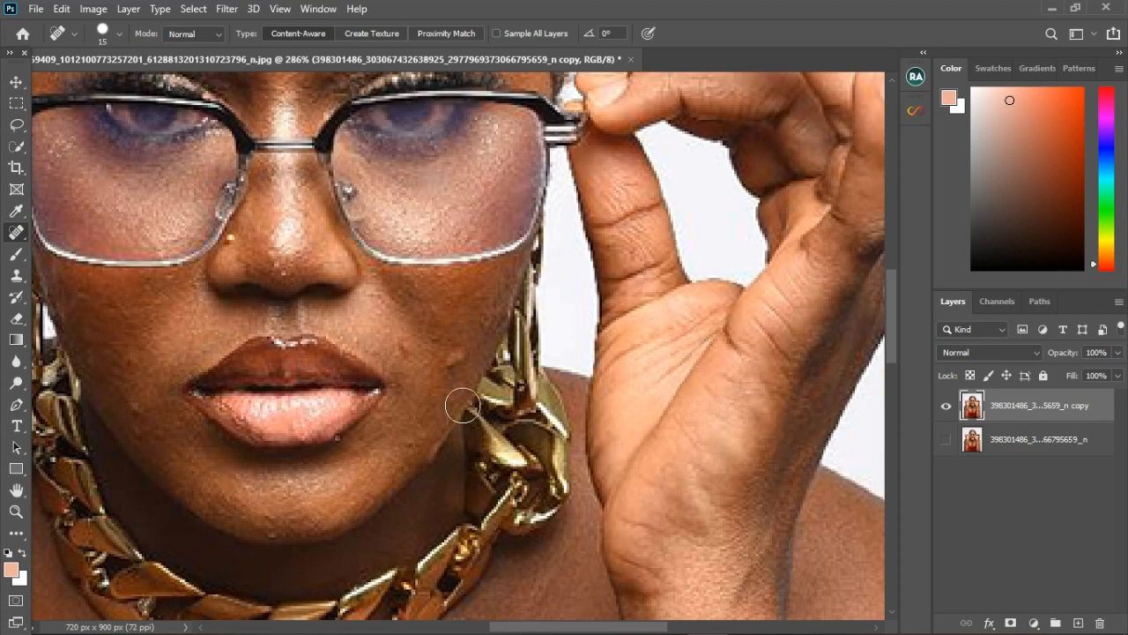
click(457, 358)
click(132, 402)
click(129, 364)
scroll(362, 478, down, 7)
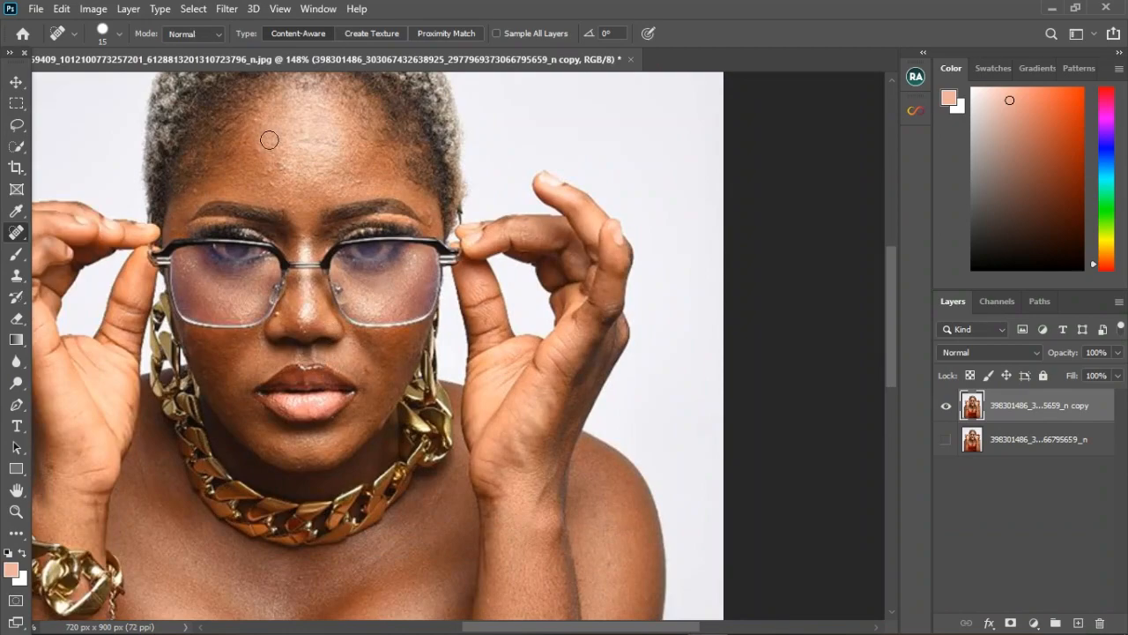
Step: Heal the small bumps and spots across the forehead and above the eyebrows with the Spot Healing Brush
scroll(270, 140, up, 4)
click(255, 113)
click(257, 160)
click(274, 209)
click(405, 204)
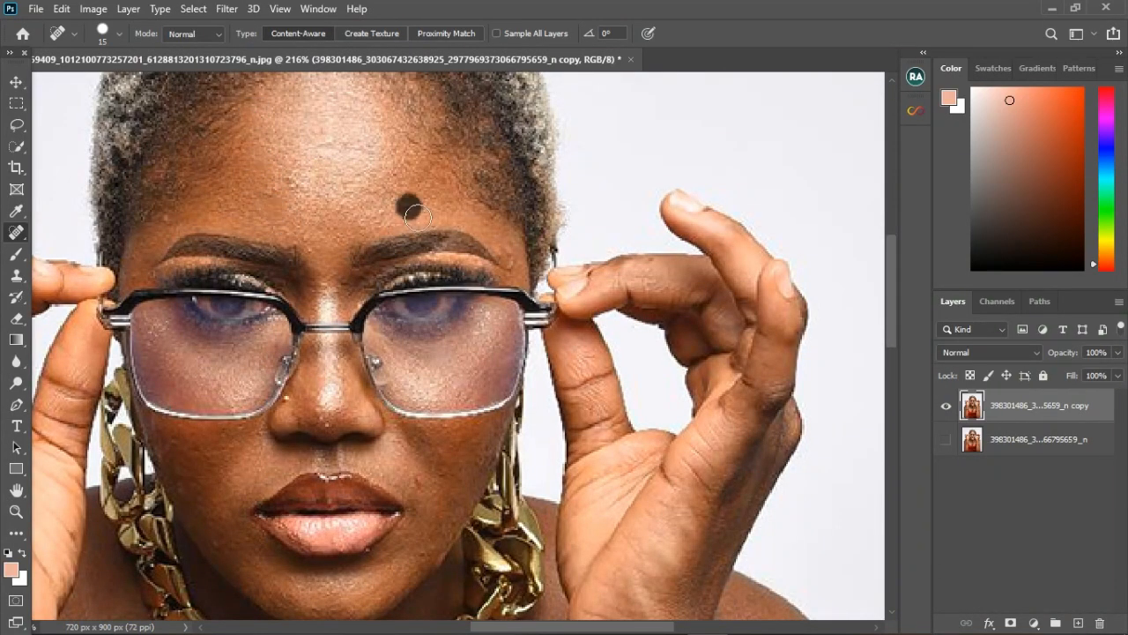
click(334, 156)
click(176, 219)
scroll(305, 229, down, 2)
scroll(355, 388, up, 2)
Step: Heal the spots on the cheeks beside the mouth and along the jaw with the Spot Healing Brush
click(391, 411)
click(429, 377)
click(423, 407)
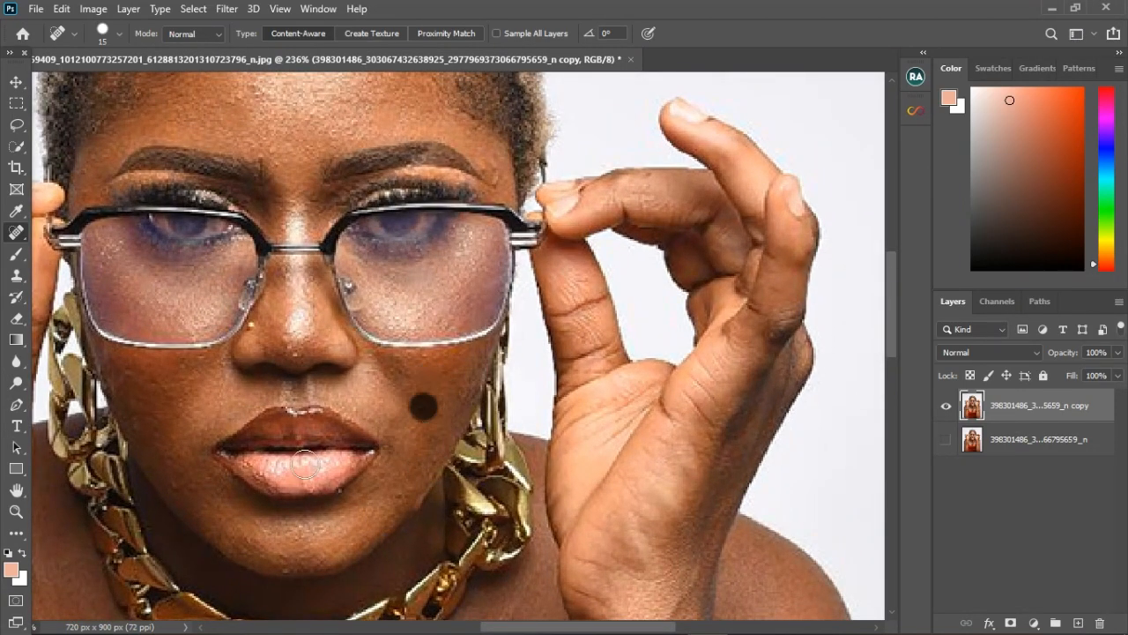
click(175, 505)
click(198, 489)
click(143, 386)
click(172, 402)
scroll(353, 216, down, 3)
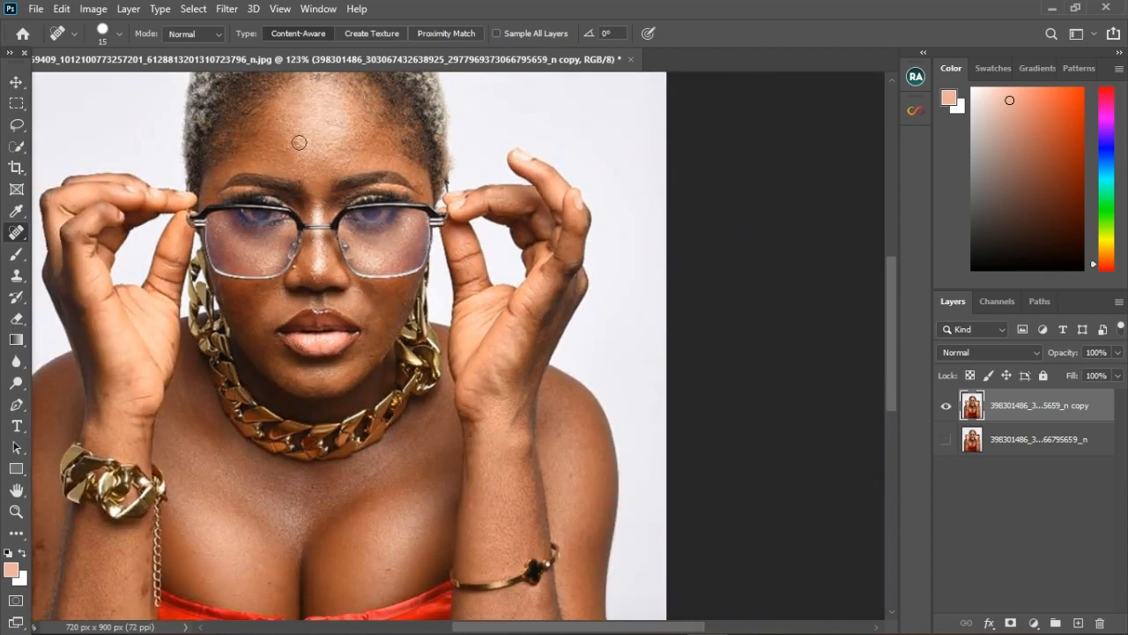
Step: Touch up the leftover spots on the mid-forehead and lower face with the Spot Healing Brush
scroll(310, 154, up, 1)
click(303, 137)
click(348, 125)
click(439, 347)
click(399, 420)
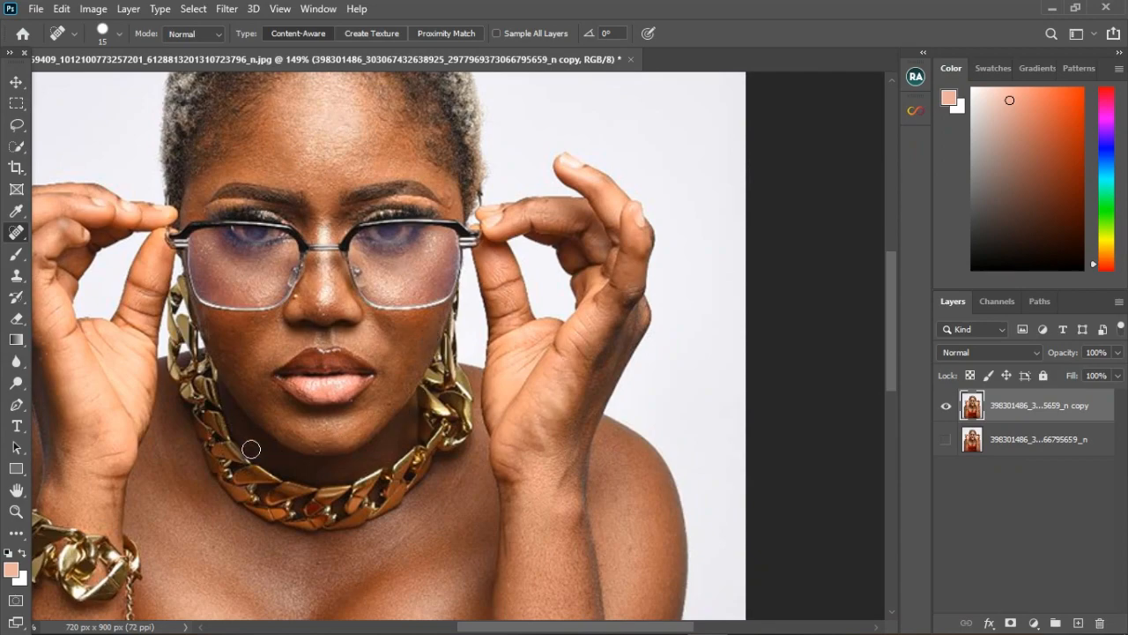
Step: Heal the dark marks on the upper arm and forearm beside the chunky gold bracelet with the Spot Healing Brush
scroll(250, 449, down, 4)
scroll(353, 484, up, 4)
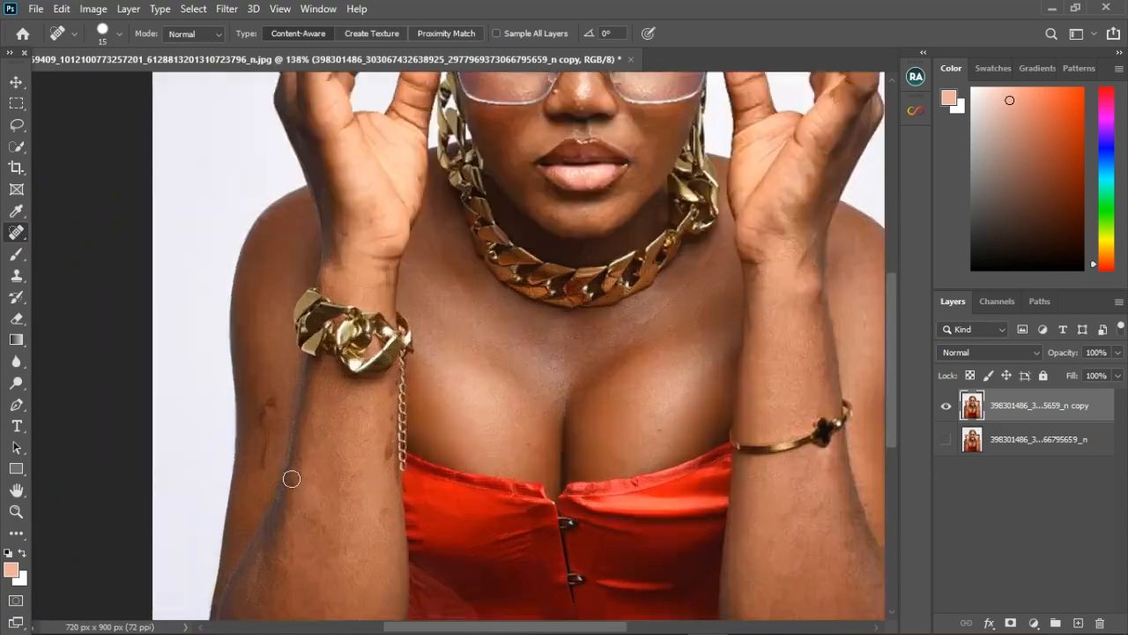
mouse_move(270, 382)
mouse_down()
mouse_move(275, 467)
mouse_move(276, 408)
mouse_up()
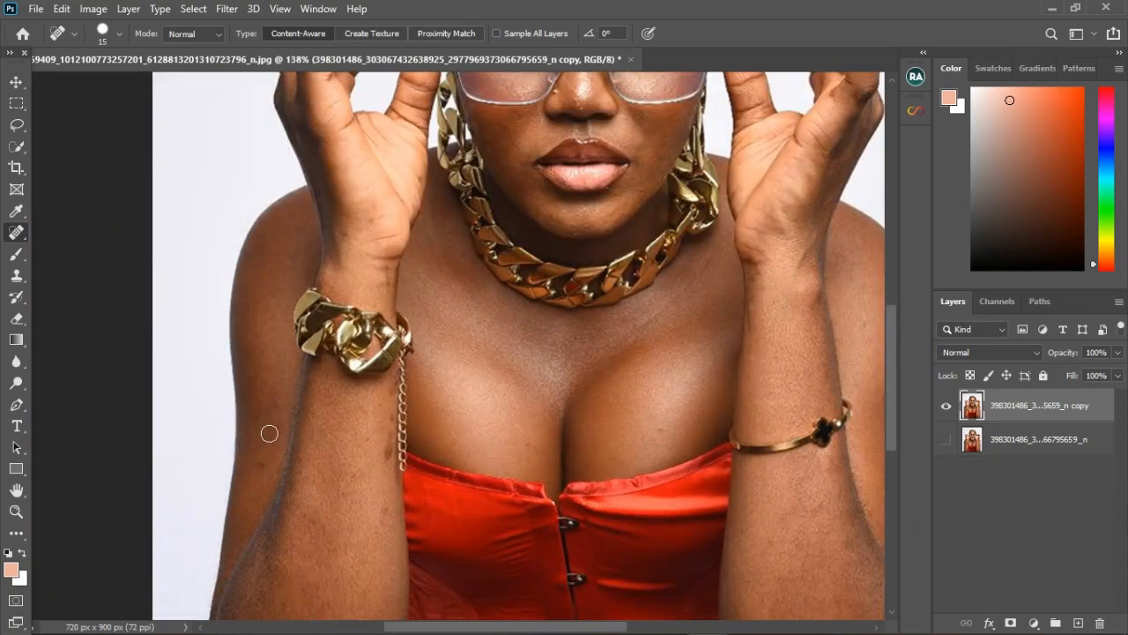
drag(397, 422, 386, 528)
click(386, 447)
click(390, 419)
drag(388, 453, 400, 497)
scroll(399, 497, up, 5)
drag(401, 441, 381, 402)
click(395, 300)
click(390, 256)
key(ctrl+0)
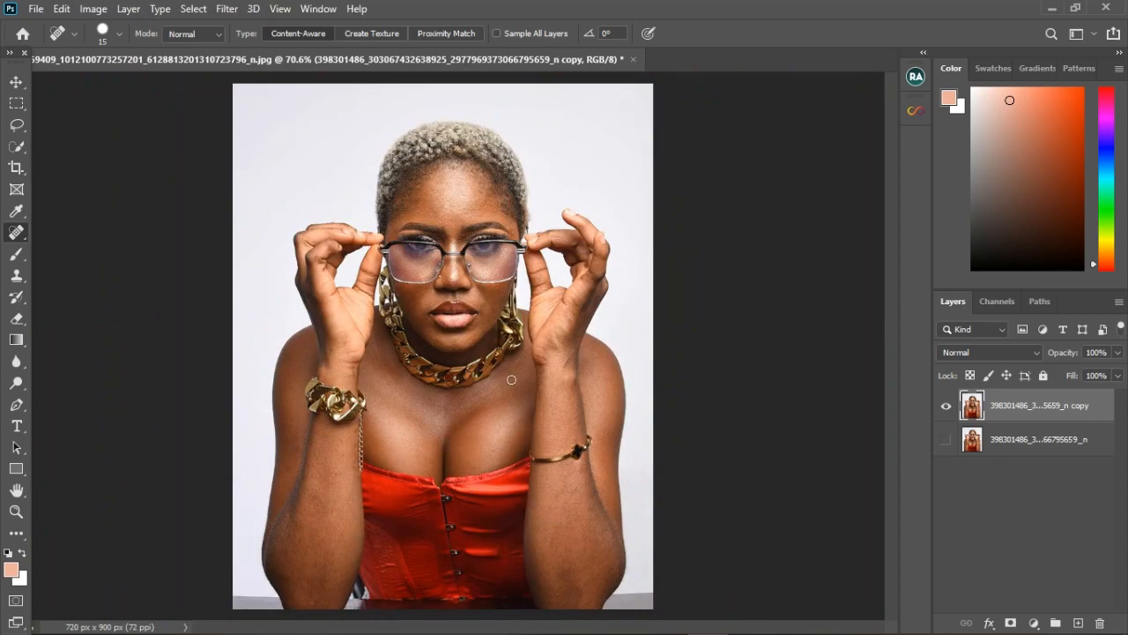
Step: Compare the retouched copy with the original portrait by toggling the layers' visibility, in full and close-up on the face
click(948, 445)
click(949, 406)
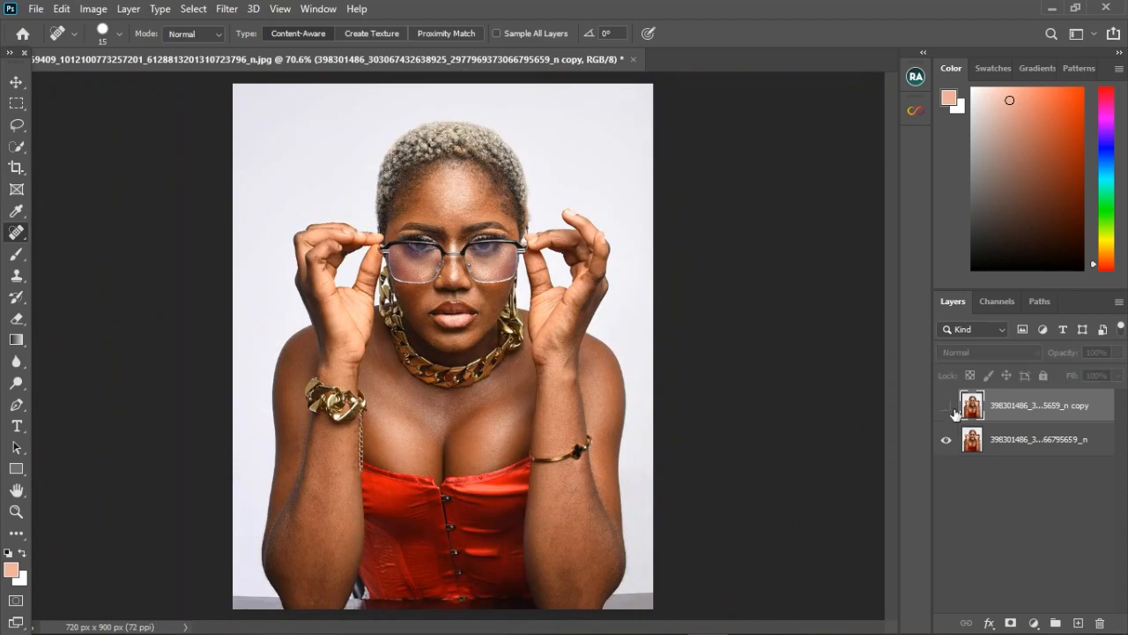
click(947, 407)
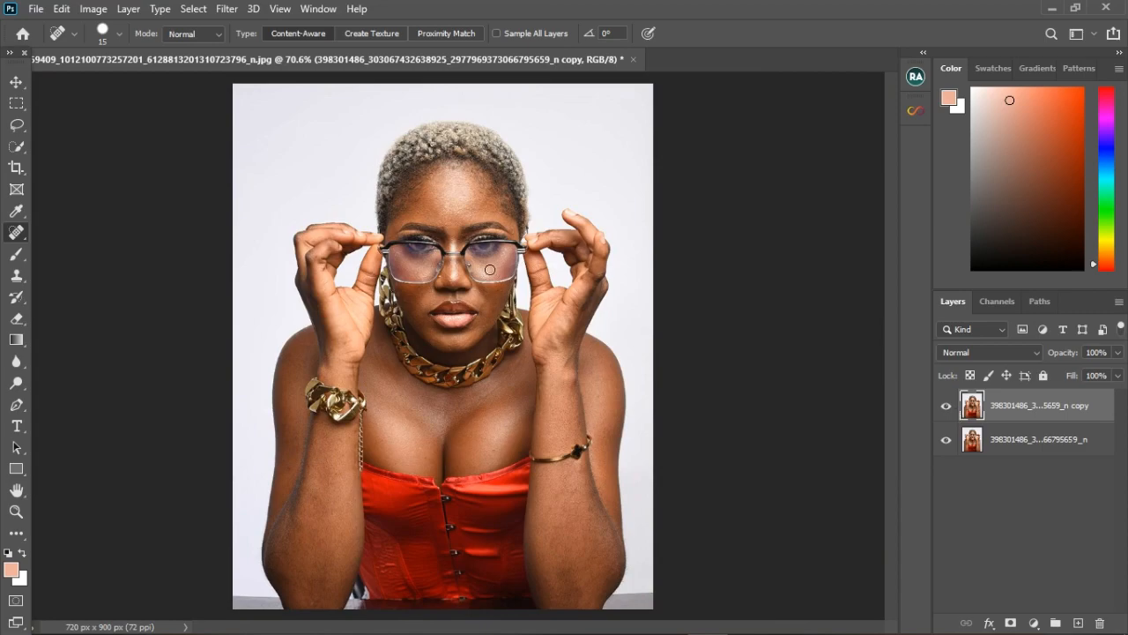
scroll(490, 270, up, 3)
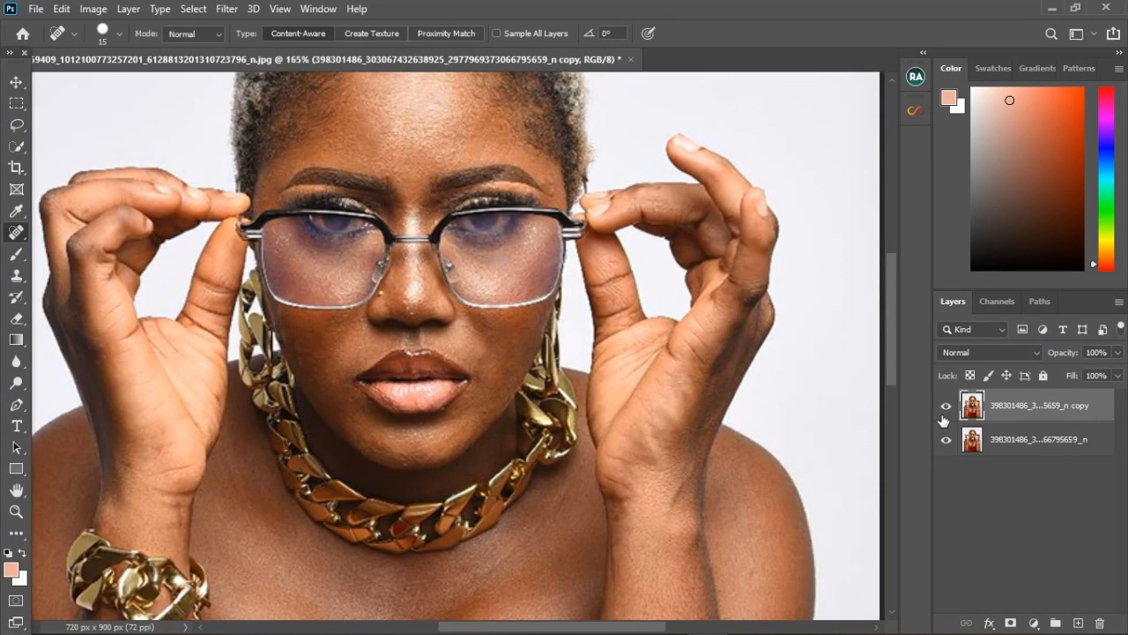
click(950, 407)
click(949, 408)
click(948, 408)
Step: Delete the retouched copy layer and duplicate the original portrait layer again
key(Delete)
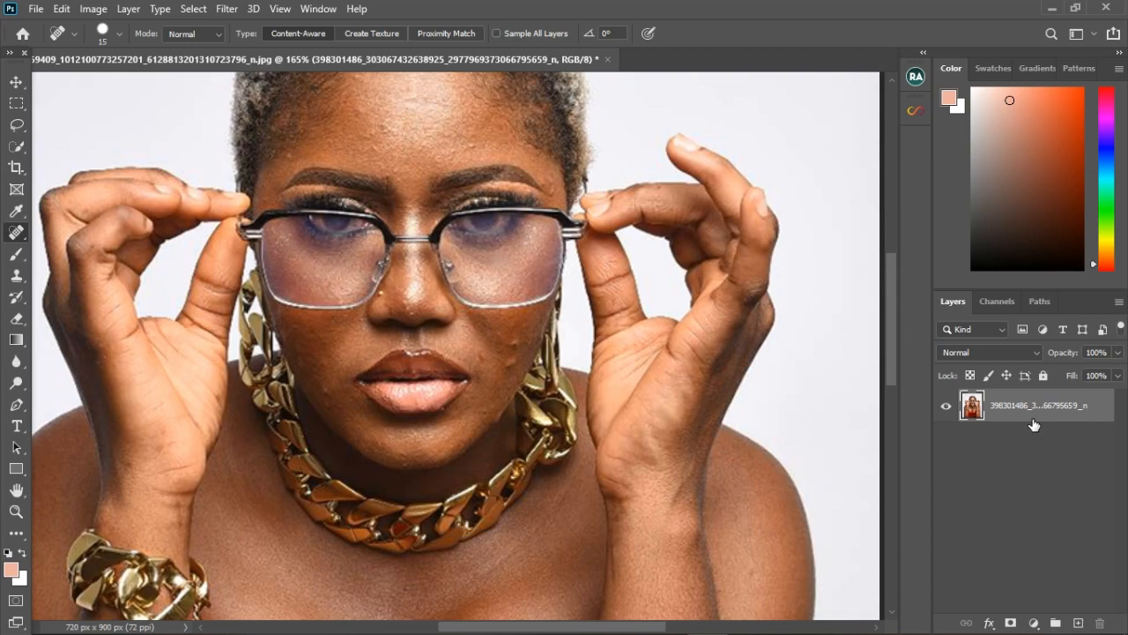
key(ctrl+j)
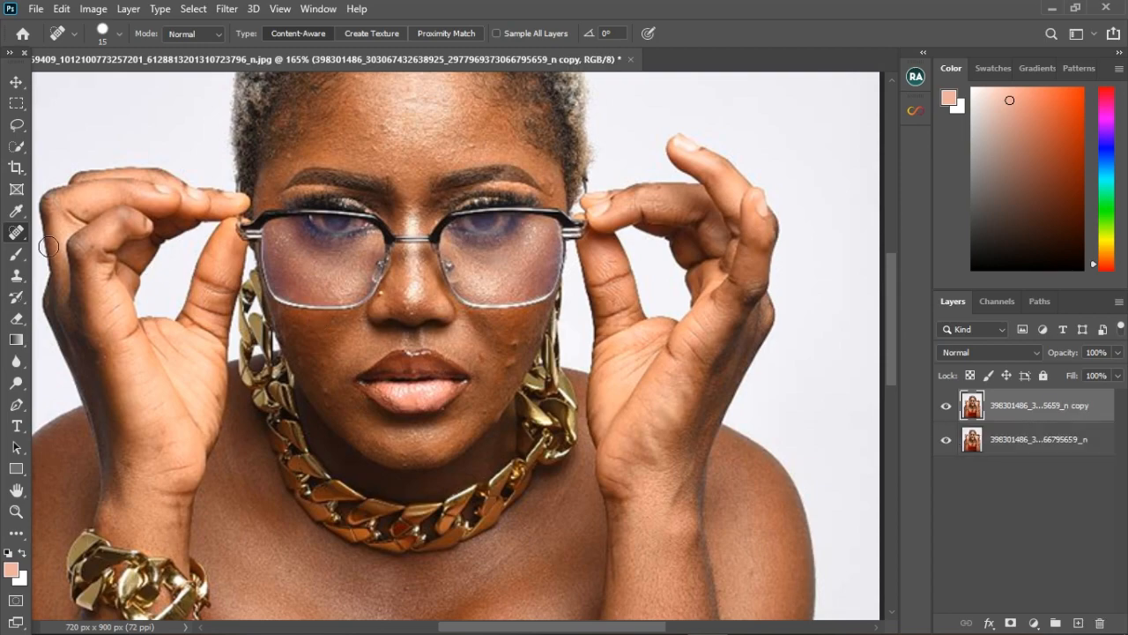
Step: Activate the Healing Brush tool and try it on the cheek blemish beside the earring without defining a source point
right_click(16, 235)
click(67, 249)
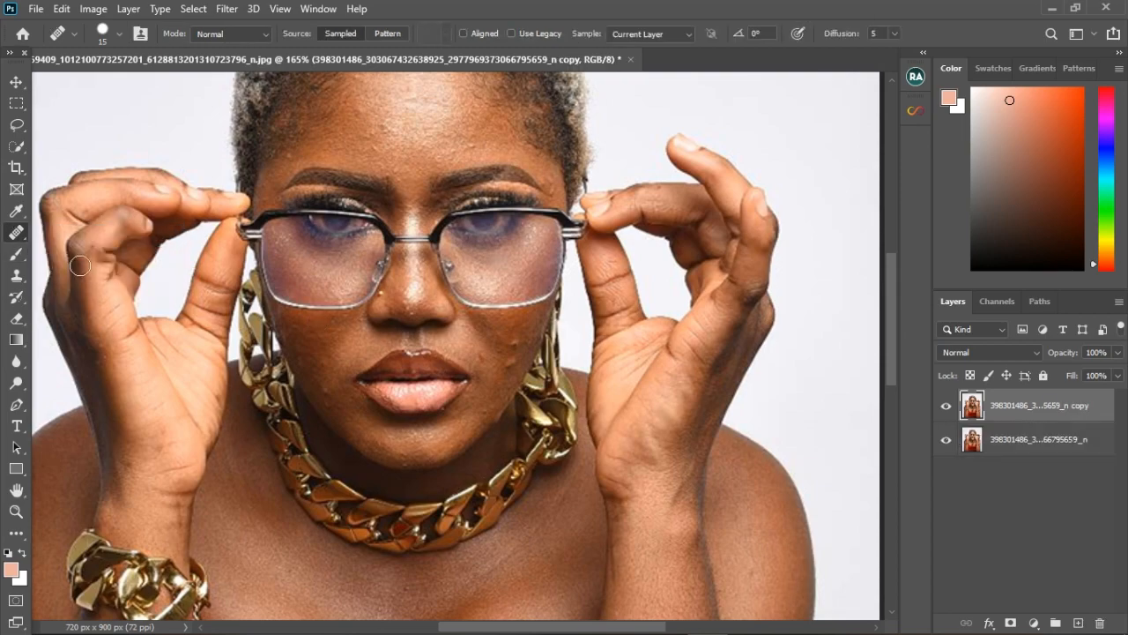
right_click(12, 231)
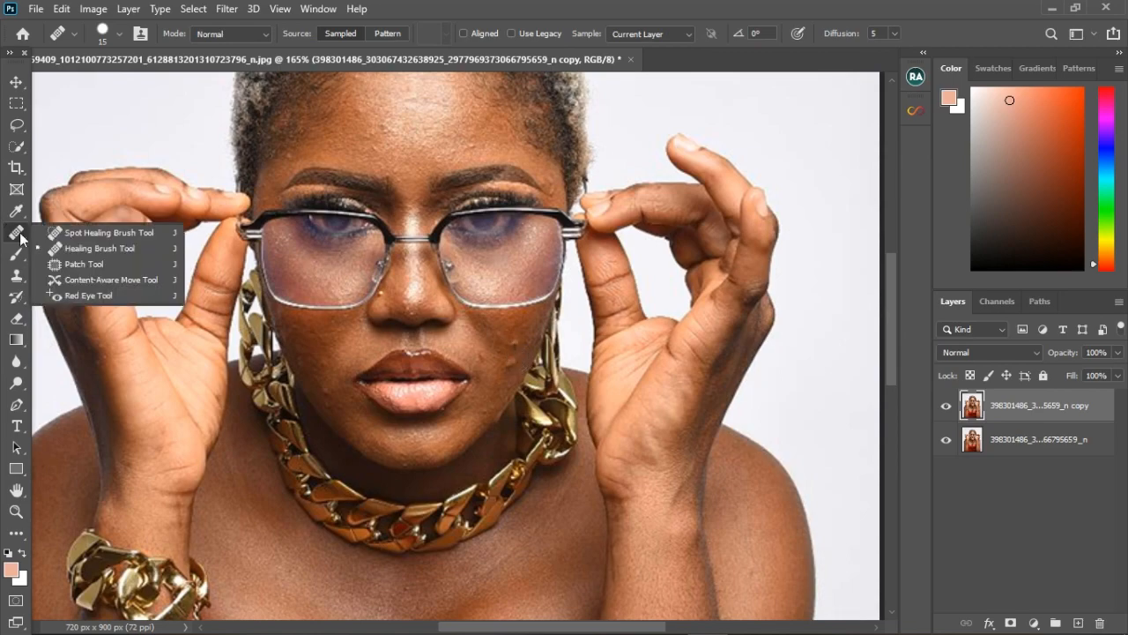
click(124, 247)
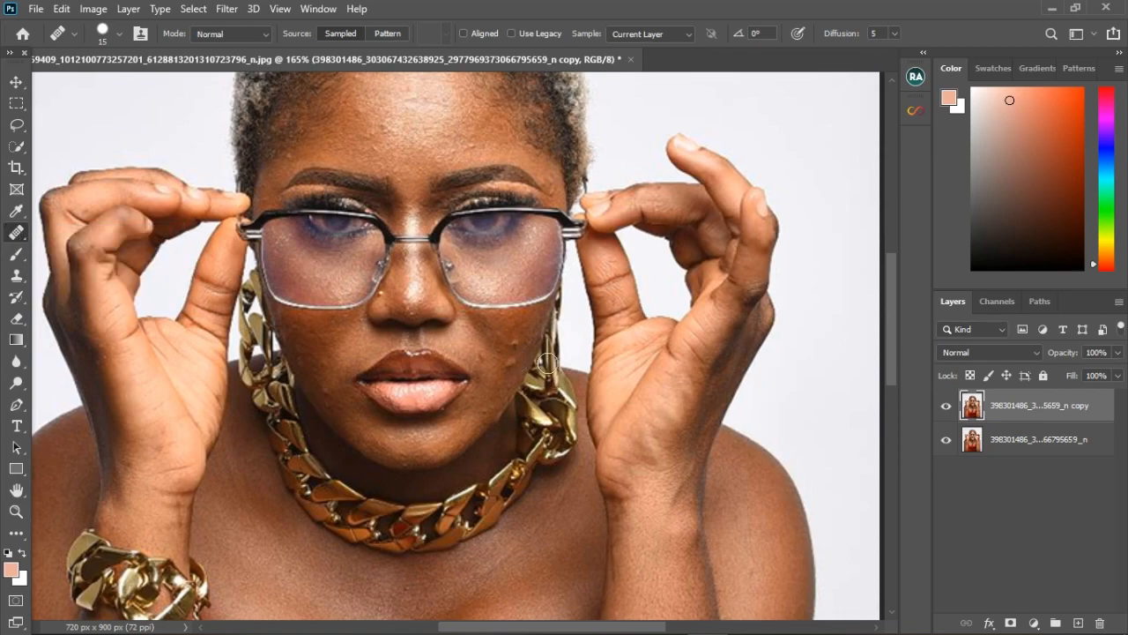
scroll(532, 336, up, 3)
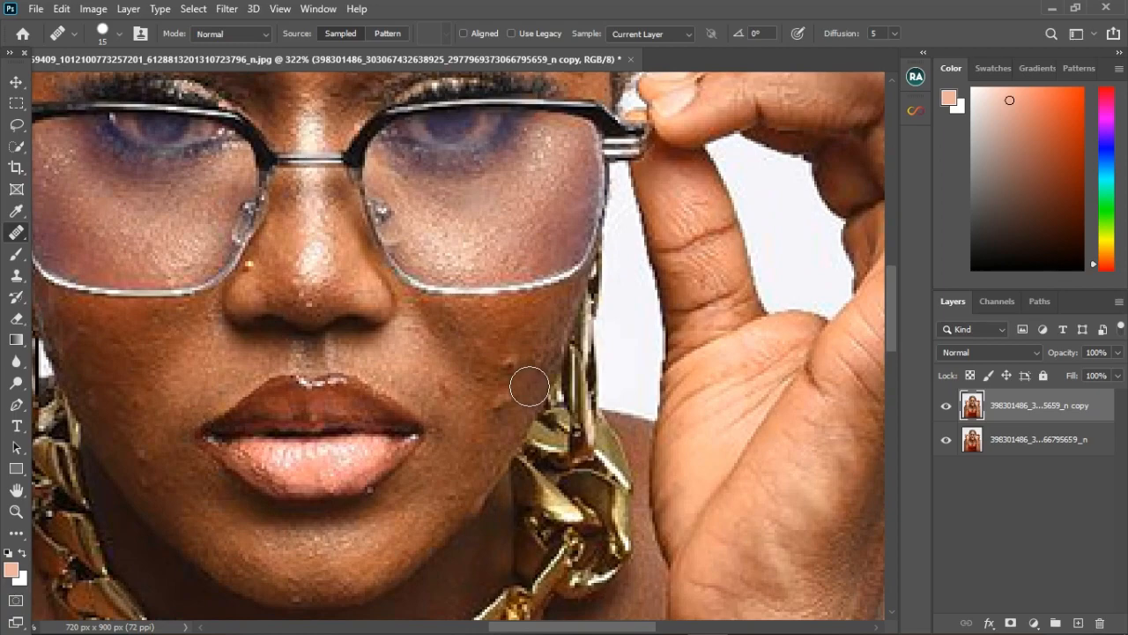
click(529, 386)
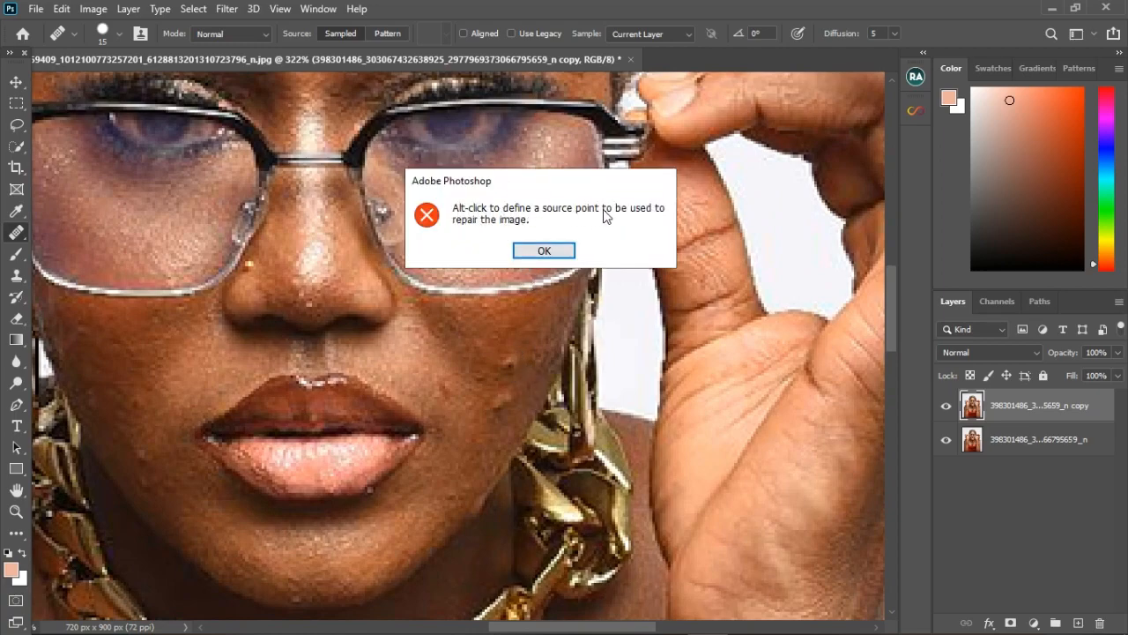
click(546, 251)
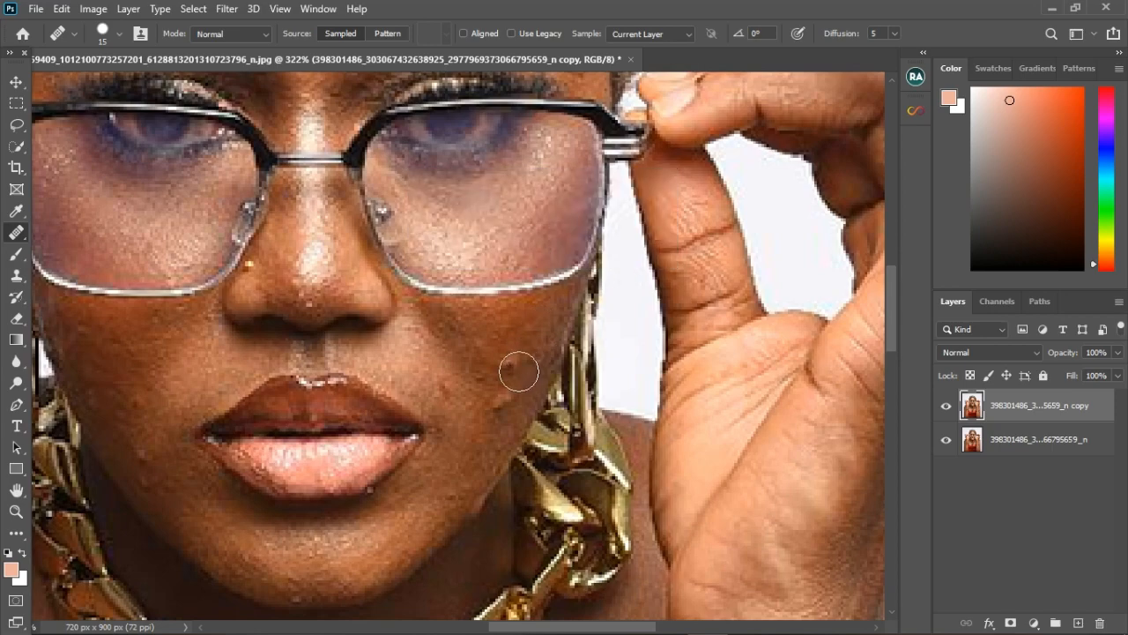
Step: Try healing the cheek blemish with the Healing Brush at sizes 9 and 15, sampling nearby skin and the lips
key(bracketleft)
key(bracketleft)
click(16, 275)
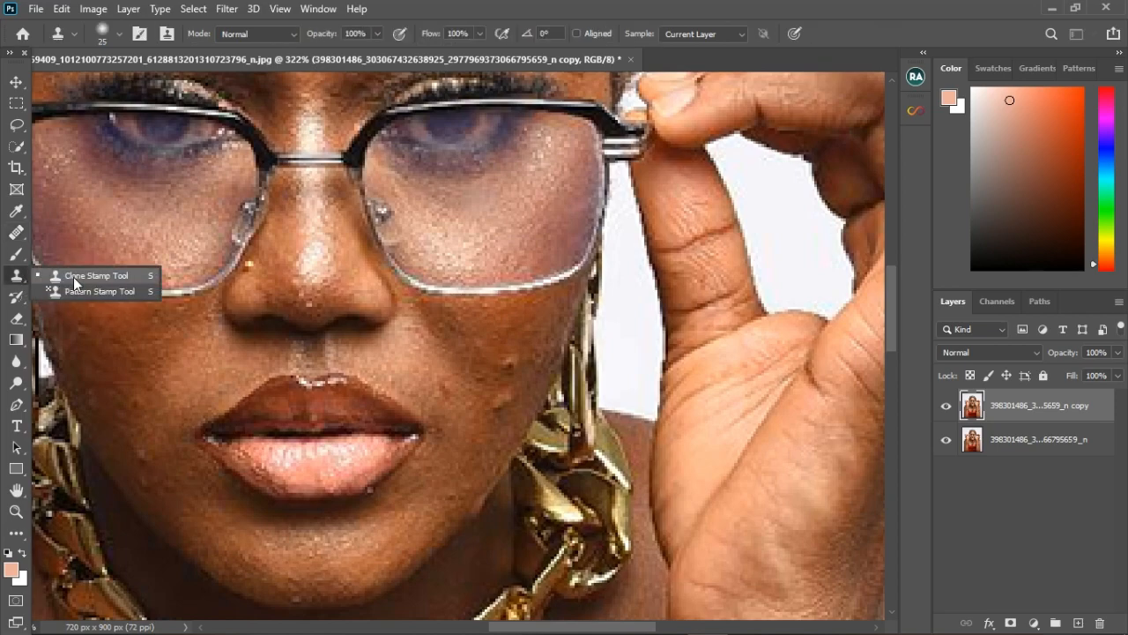
click(16, 231)
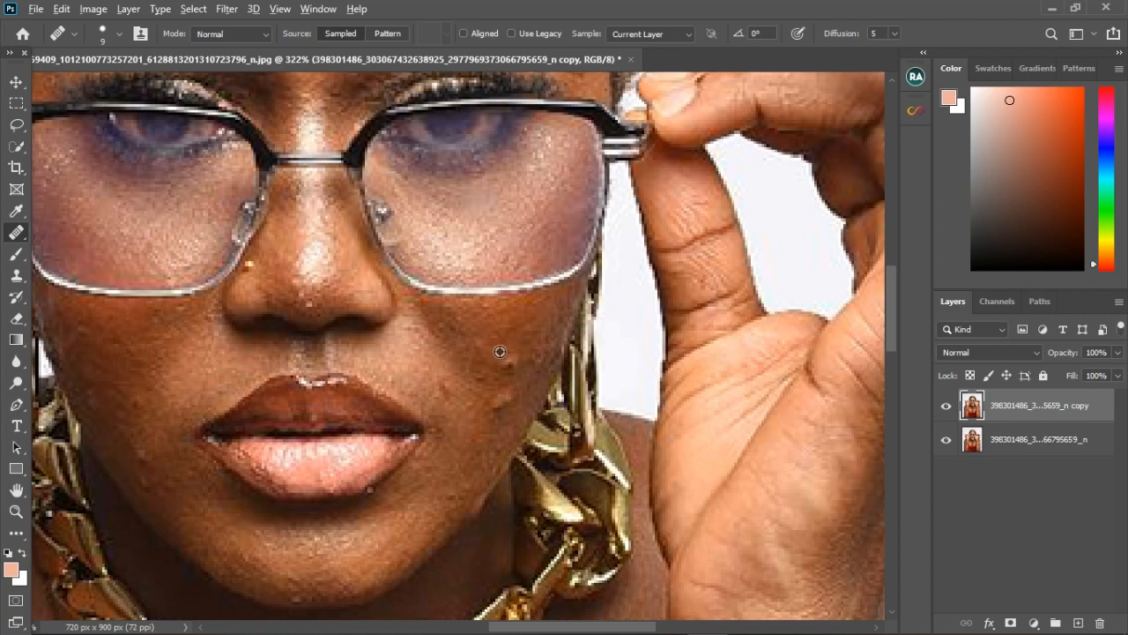
alt+click(500, 352)
click(510, 368)
click(452, 383)
click(396, 360)
key(ctrl+z)
key(bracketright)
key(bracketright)
click(511, 361)
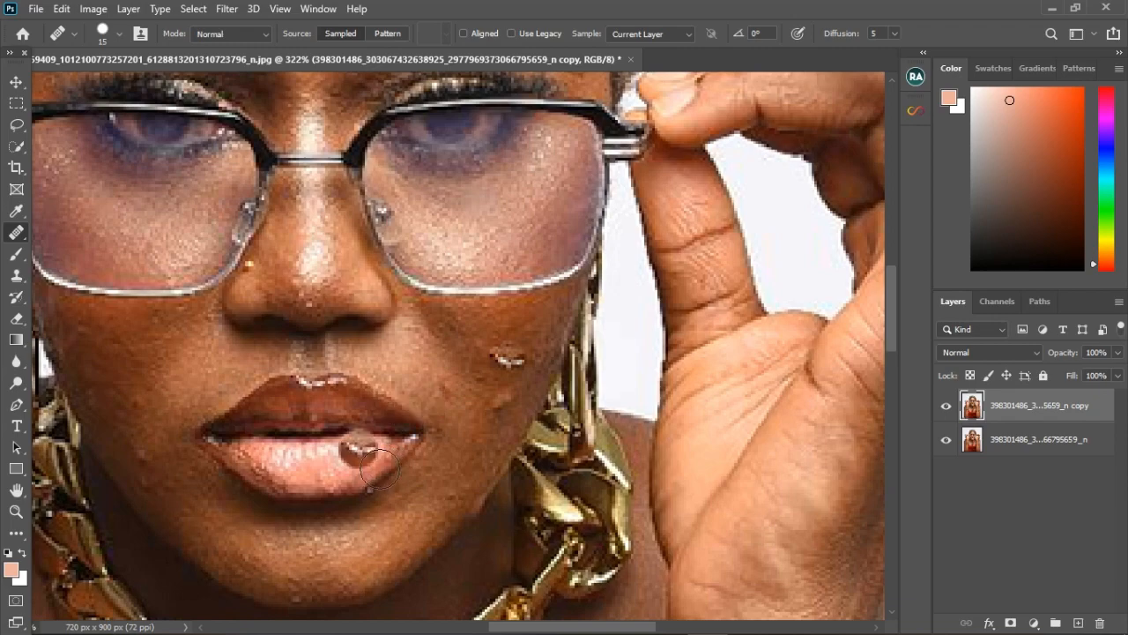
Step: Heal the bumps on the cheek beside the earring with the Healing Brush at size 10, sampling clean skin nearby
key(bracketleft)
alt+click(506, 352)
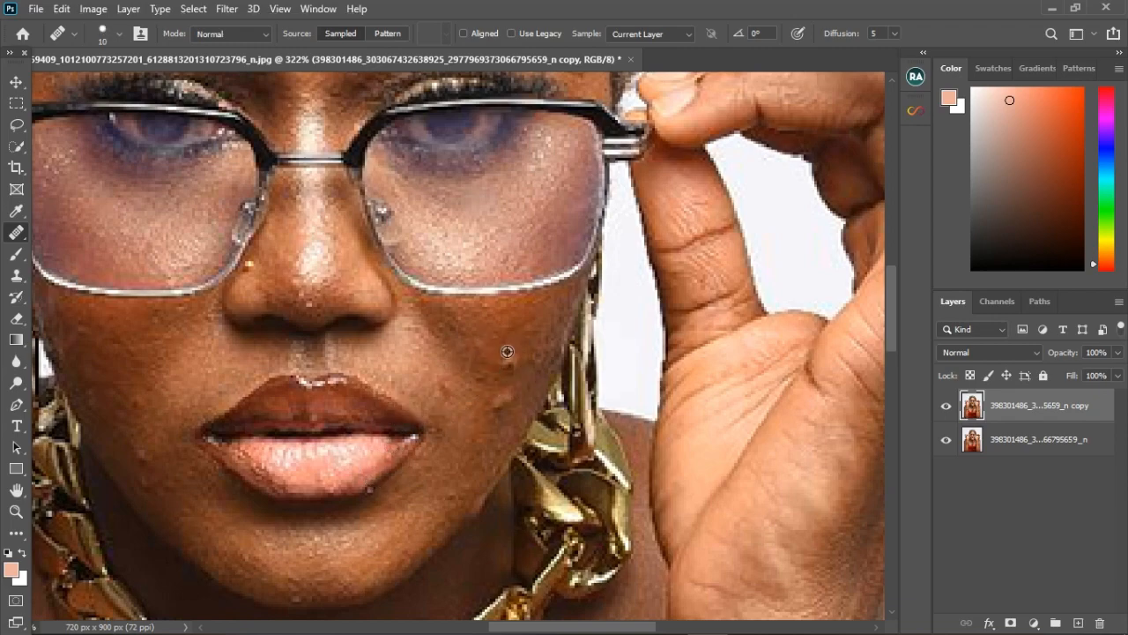
click(519, 374)
click(484, 442)
click(500, 422)
alt+click(482, 439)
drag(513, 423, 521, 402)
scroll(497, 379, down, 2)
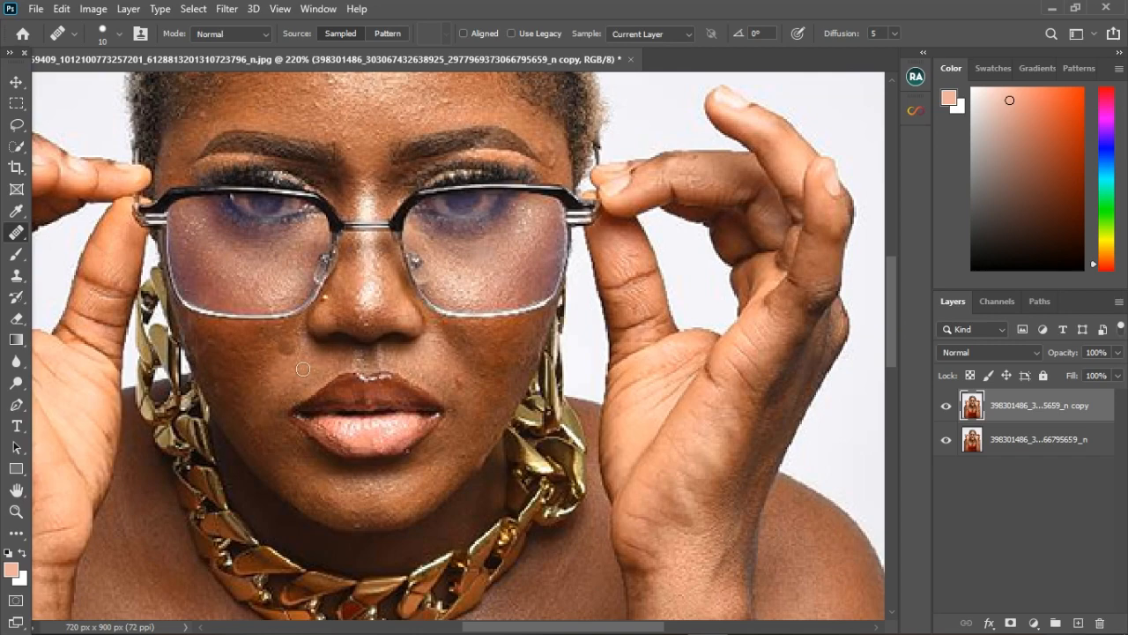
Step: Heal a blemish in the middle of the forehead with the Healing Brush
scroll(298, 365, down, 2)
scroll(307, 208, up, 3)
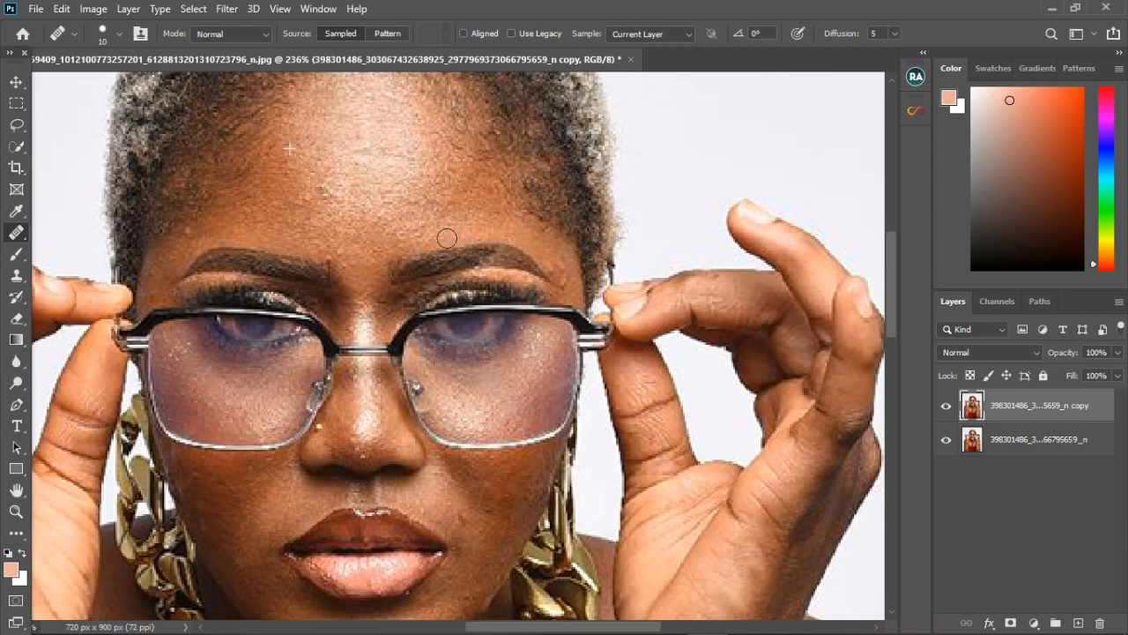
click(355, 191)
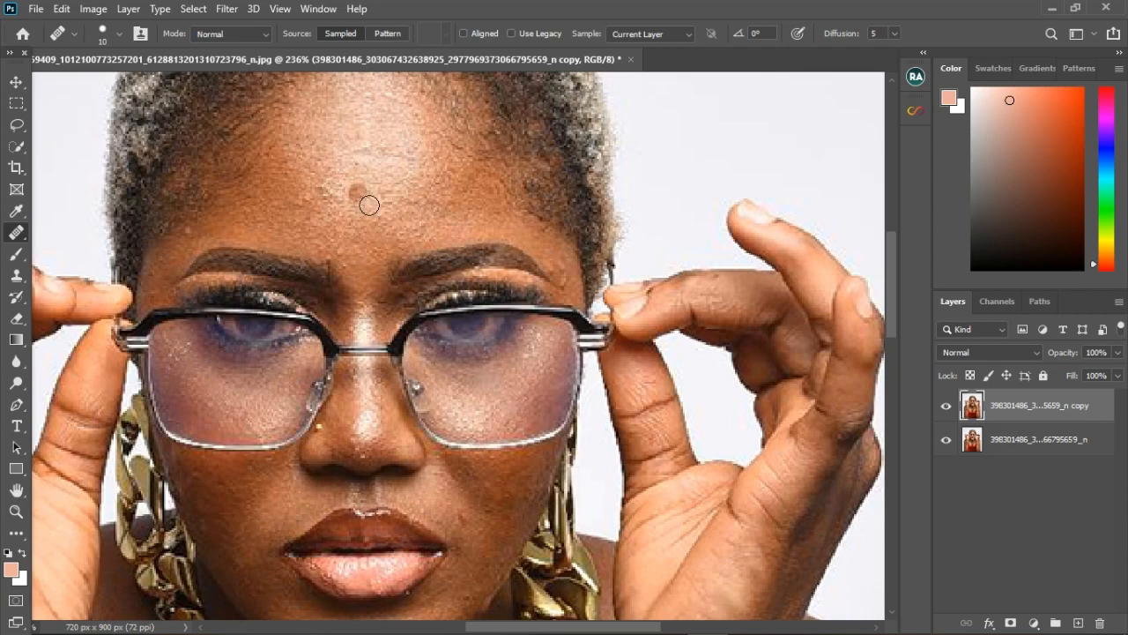
Step: Activate the Patch tool for retouching the duplicated portrait layer
right_click(17, 240)
click(50, 261)
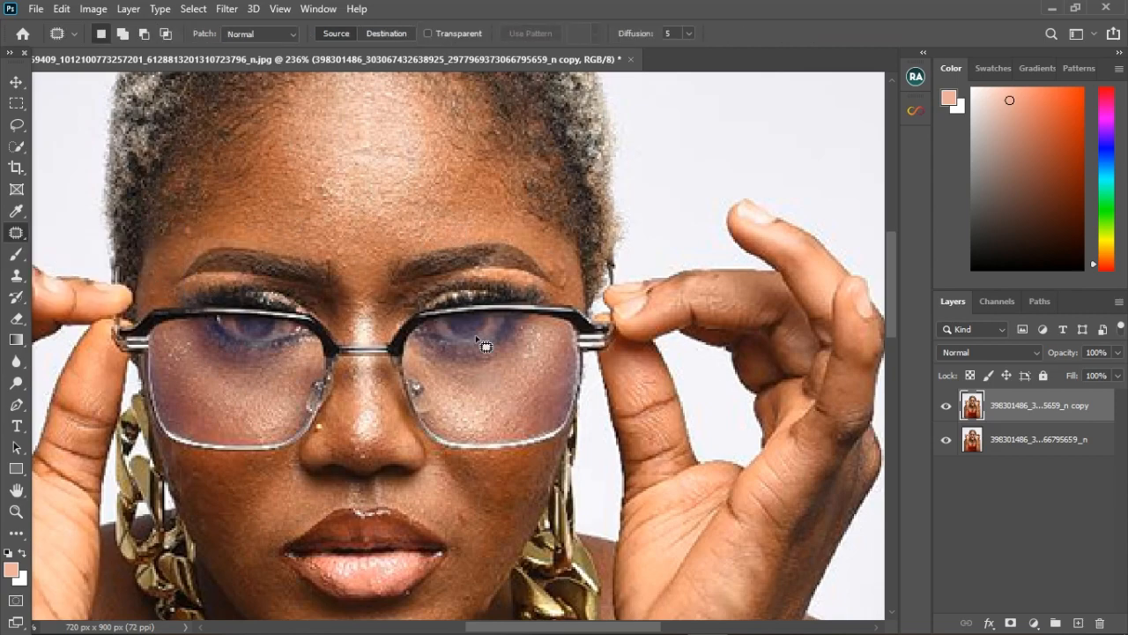
Step: Discard the healed copy layer and duplicate the original portrait layer for a fresh retouch
key(ctrl+e)
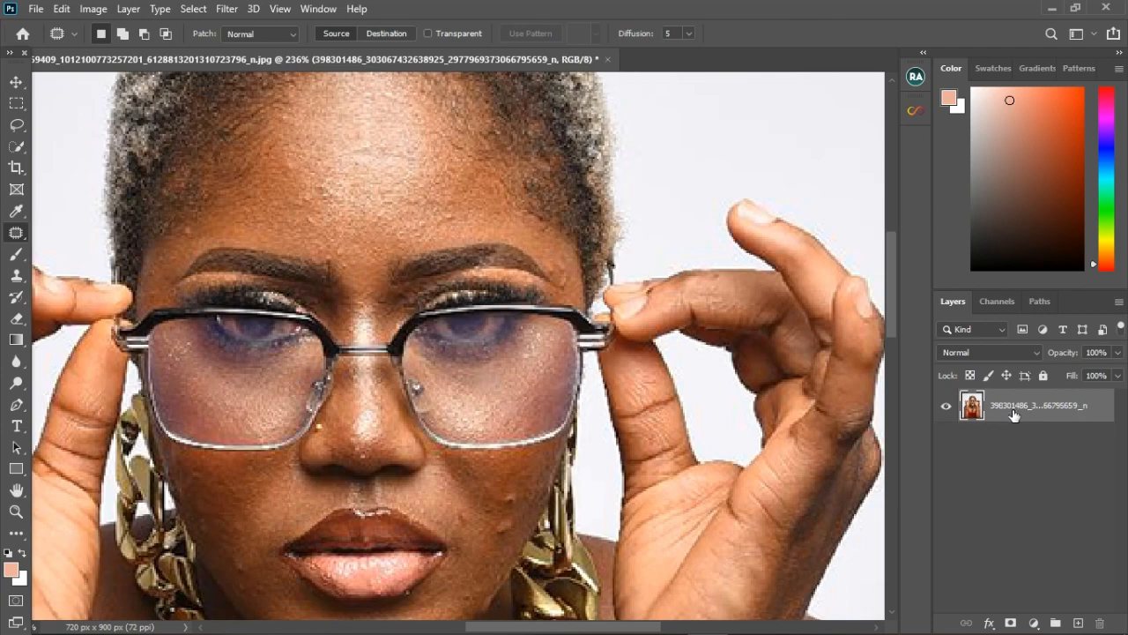
key(ctrl+j)
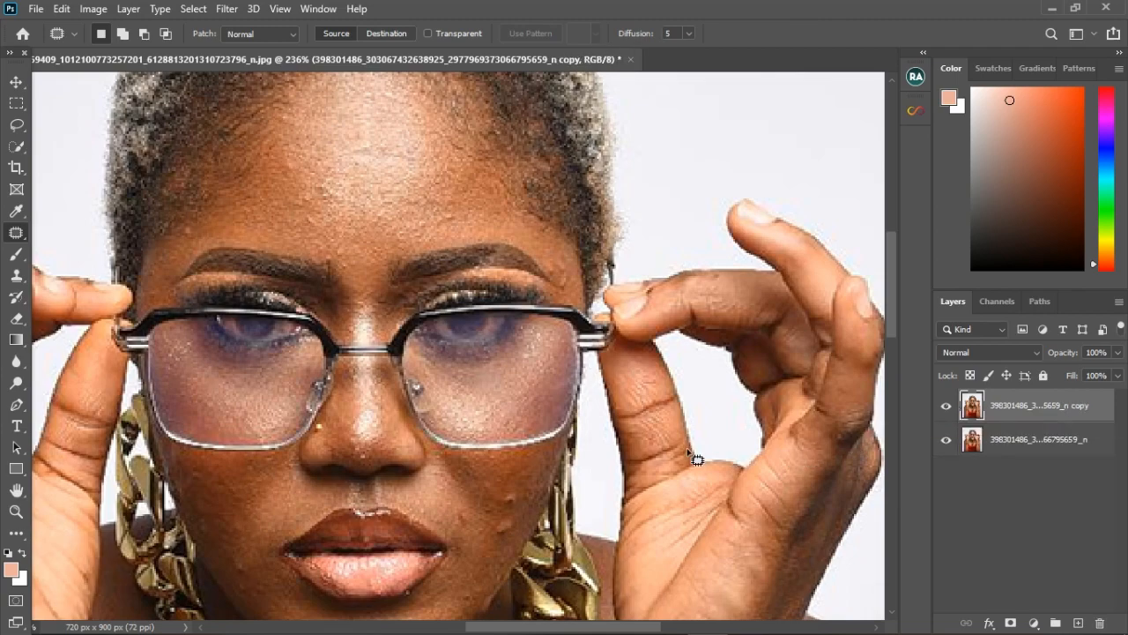
Step: Patch the upper bump on the cheek beside the earring with clean skin, using the Patch tool in Source mode
scroll(518, 557, up, 2)
scroll(511, 549, up, 2)
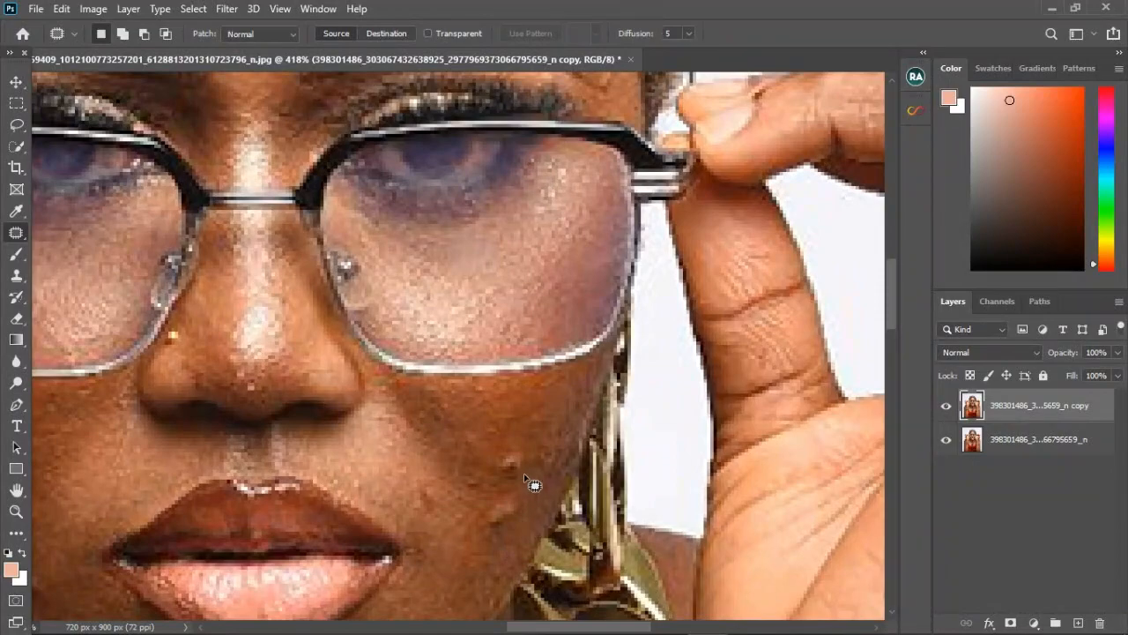
mouse_move(506, 447)
mouse_down()
mouse_move(484, 482)
mouse_move(509, 487)
mouse_move(524, 475)
mouse_move(528, 460)
mouse_move(506, 468)
mouse_move(533, 431)
mouse_move(530, 408)
mouse_move(483, 416)
mouse_move(351, 485)
mouse_move(266, 494)
mouse_move(245, 510)
mouse_move(251, 552)
mouse_move(276, 581)
mouse_move(324, 599)
mouse_move(355, 519)
mouse_move(457, 367)
mouse_move(462, 271)
mouse_move(470, 428)
mouse_move(479, 311)
mouse_move(466, 286)
mouse_move(363, 280)
mouse_move(397, 277)
mouse_up()
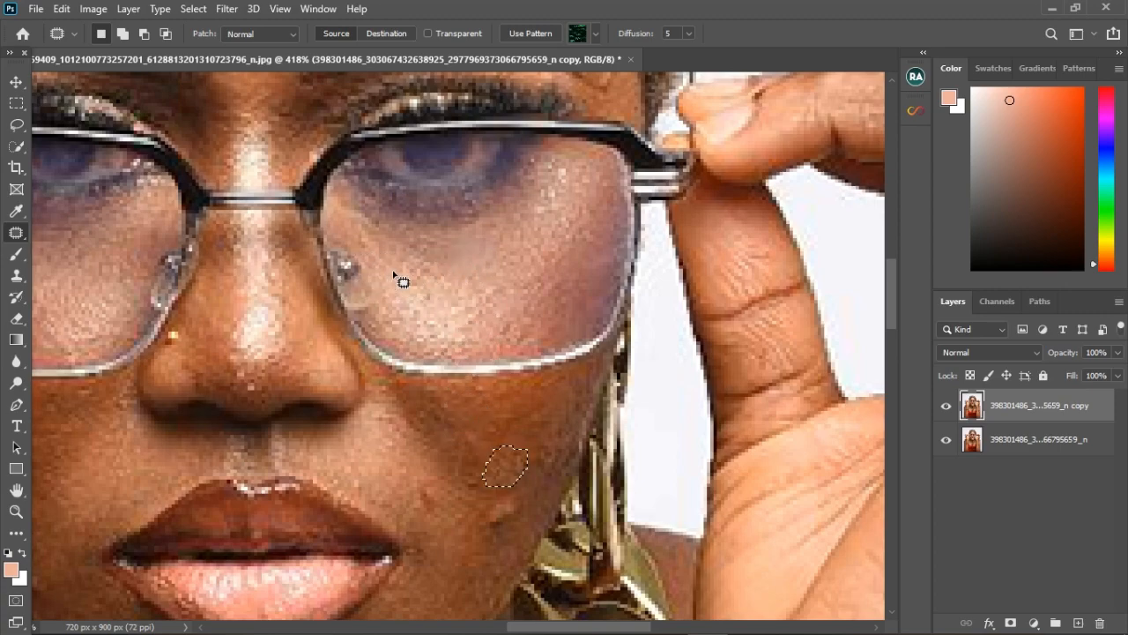
key(ctrl+d)
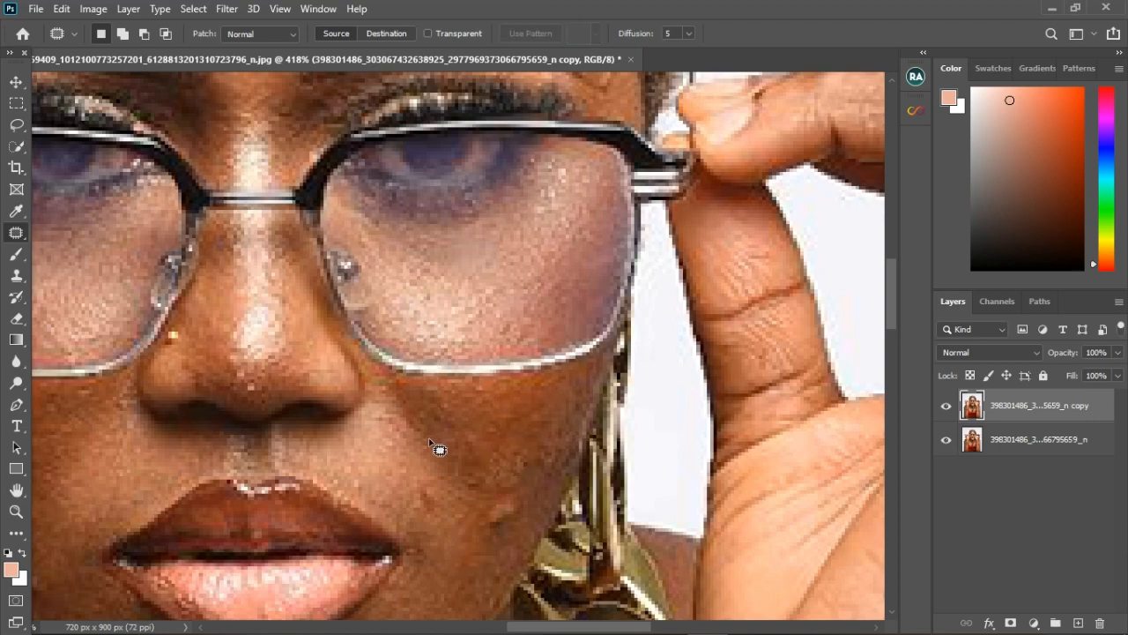
mouse_move(507, 446)
mouse_down()
mouse_move(535, 465)
mouse_move(533, 407)
mouse_move(488, 427)
mouse_up()
click(536, 430)
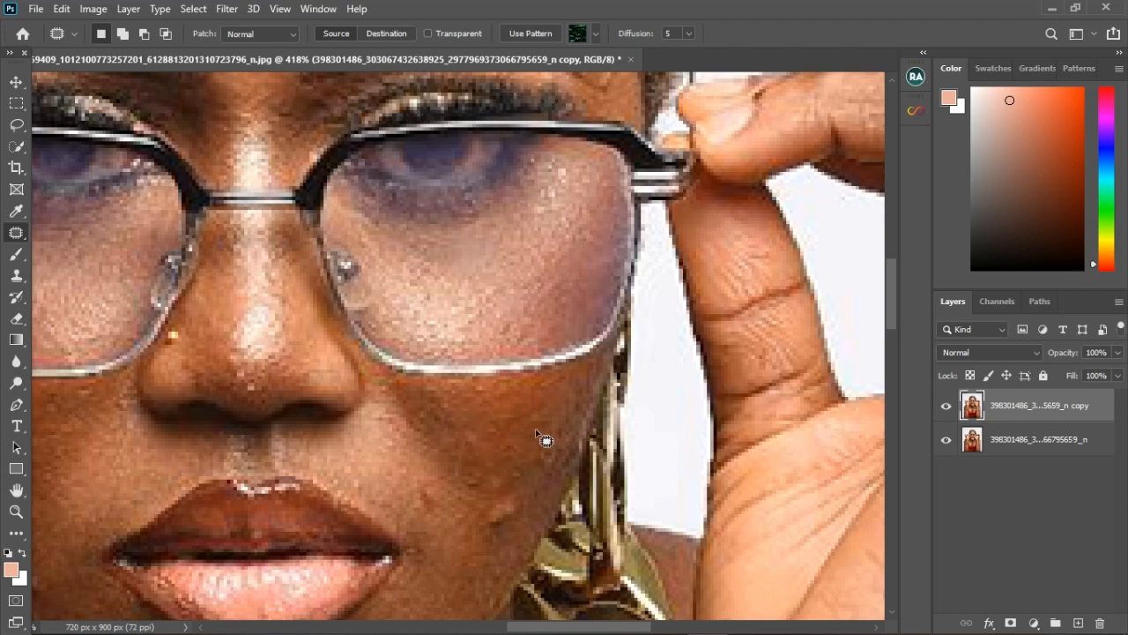
Step: Patch the lower bump on the same cheek and the spot near the corner of the mouth with nearby clean skin
mouse_move(509, 509)
mouse_down()
mouse_move(488, 529)
mouse_move(505, 529)
mouse_move(513, 511)
mouse_move(497, 512)
mouse_move(481, 562)
mouse_up()
mouse_move(441, 496)
mouse_down()
mouse_move(421, 496)
mouse_move(453, 514)
mouse_move(428, 495)
mouse_up()
drag(429, 498, 456, 454)
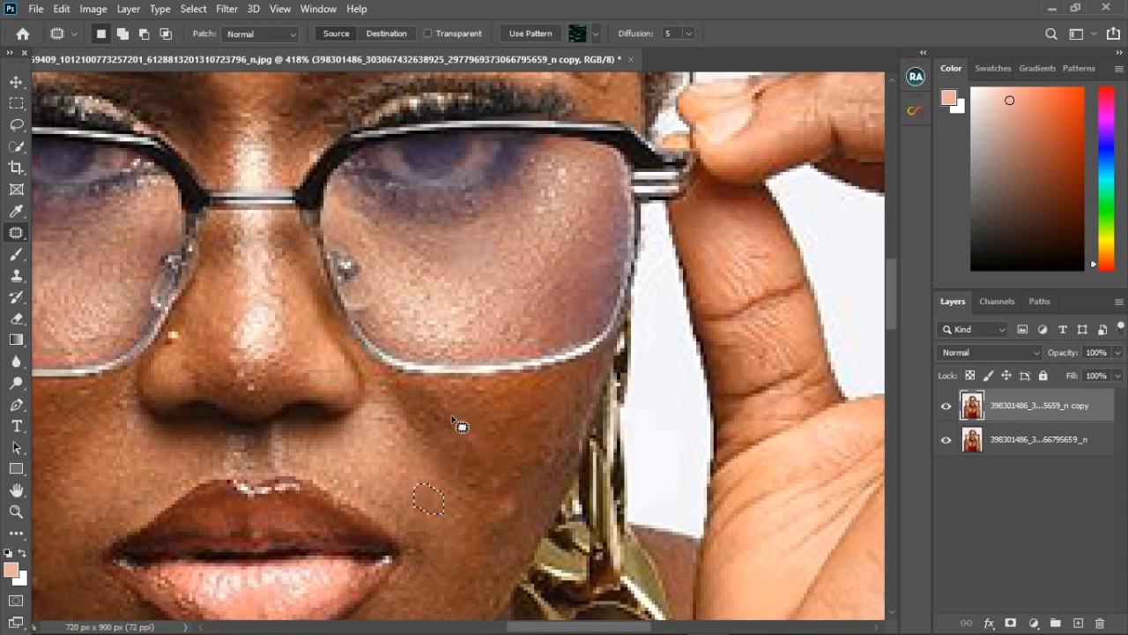
Step: Patch the blemishes on the opposite cheek and lower jaw with smoother skin from the same side of the face
scroll(498, 467, down, 4)
scroll(229, 517, up, 2)
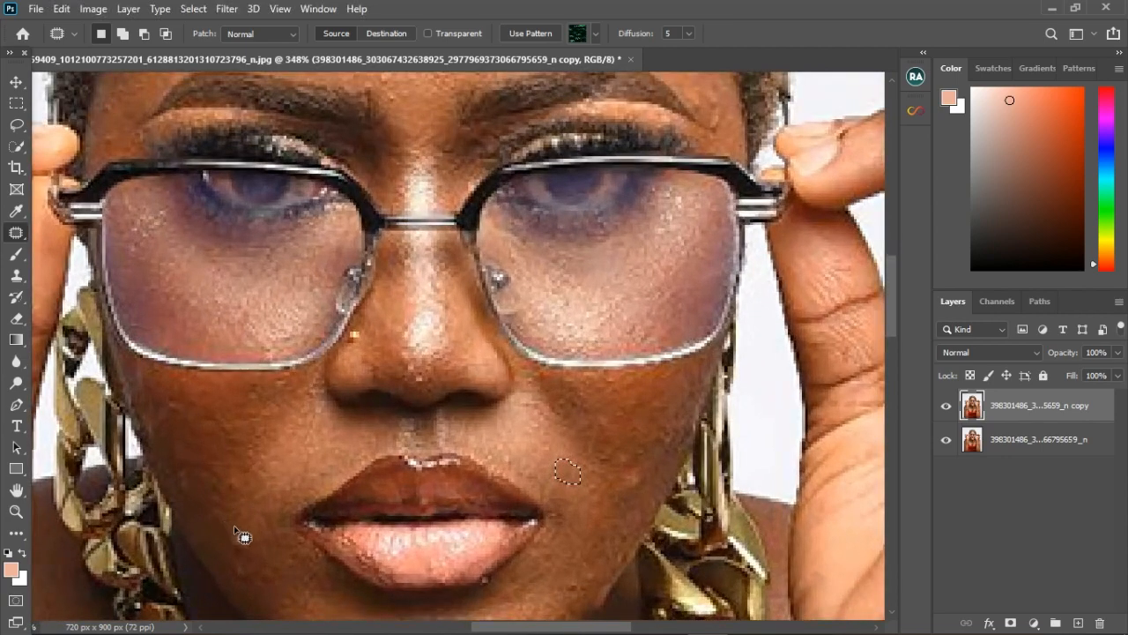
mouse_move(232, 529)
mouse_down()
mouse_move(247, 555)
mouse_move(239, 527)
mouse_move(266, 500)
mouse_move(222, 474)
mouse_move(248, 491)
mouse_move(232, 484)
mouse_move(294, 456)
mouse_move(322, 414)
mouse_up()
click(268, 555)
click(313, 458)
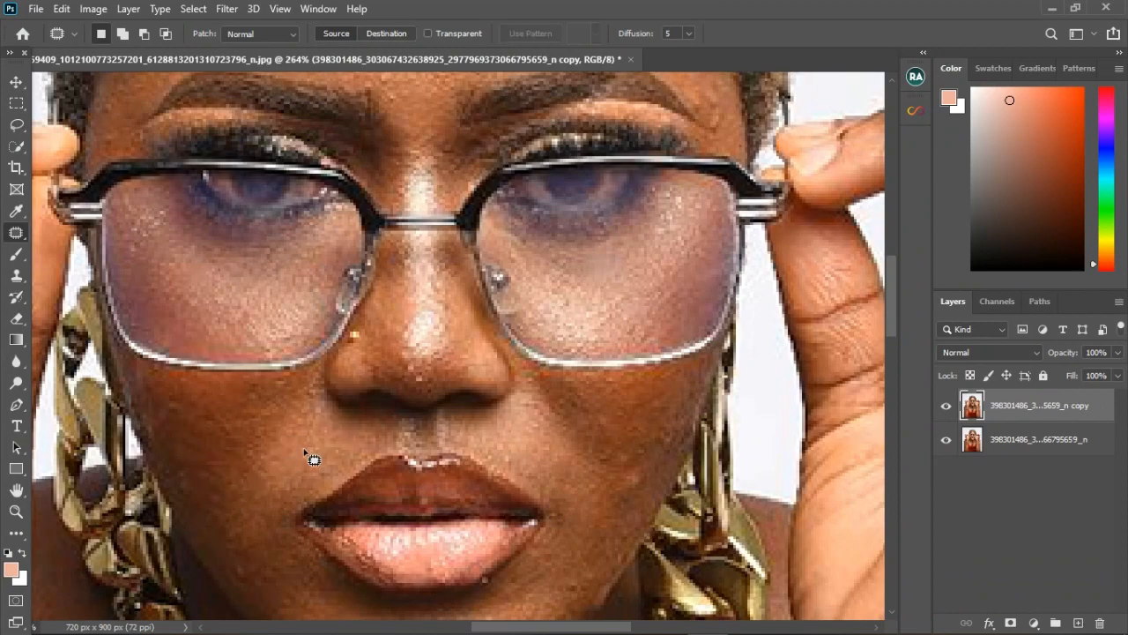
Step: Patch the bumps on the forehead with neighbouring clean skin and clear the selection
key(ctrl+0)
scroll(328, 189, up, 3)
mouse_move(310, 159)
mouse_down()
mouse_move(287, 159)
mouse_move(305, 167)
mouse_move(296, 149)
mouse_up()
mouse_move(486, 232)
mouse_down()
mouse_move(503, 217)
mouse_move(509, 232)
mouse_move(499, 216)
mouse_move(524, 229)
mouse_up()
mouse_move(640, 311)
mouse_down()
mouse_move(640, 271)
mouse_move(633, 305)
mouse_up()
key(ctrl+d)
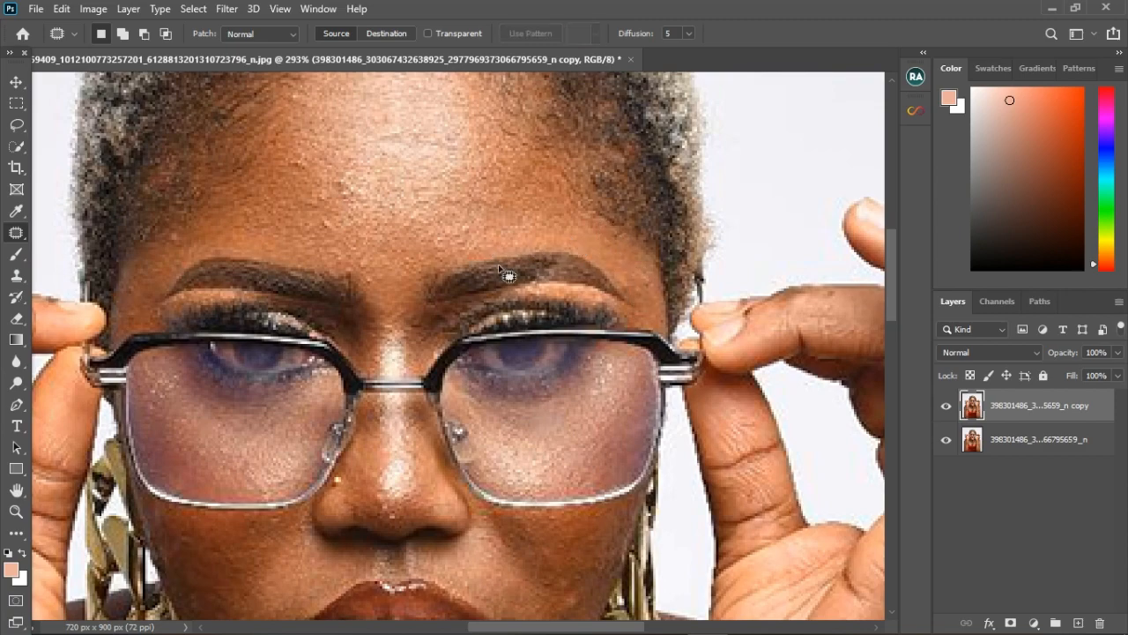
Step: Patch the dark scars on the upper arm and the mark on the forearm beside the bracelet chain with clean skin
scroll(313, 277, down, 1)
scroll(313, 278, down, 6)
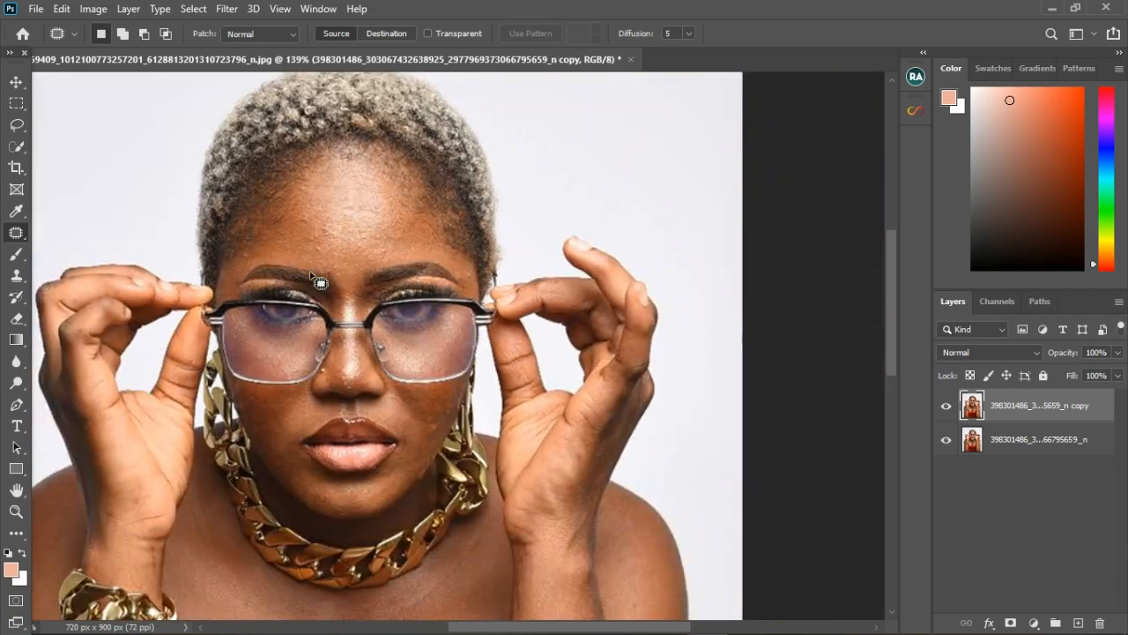
scroll(319, 483, up, 5)
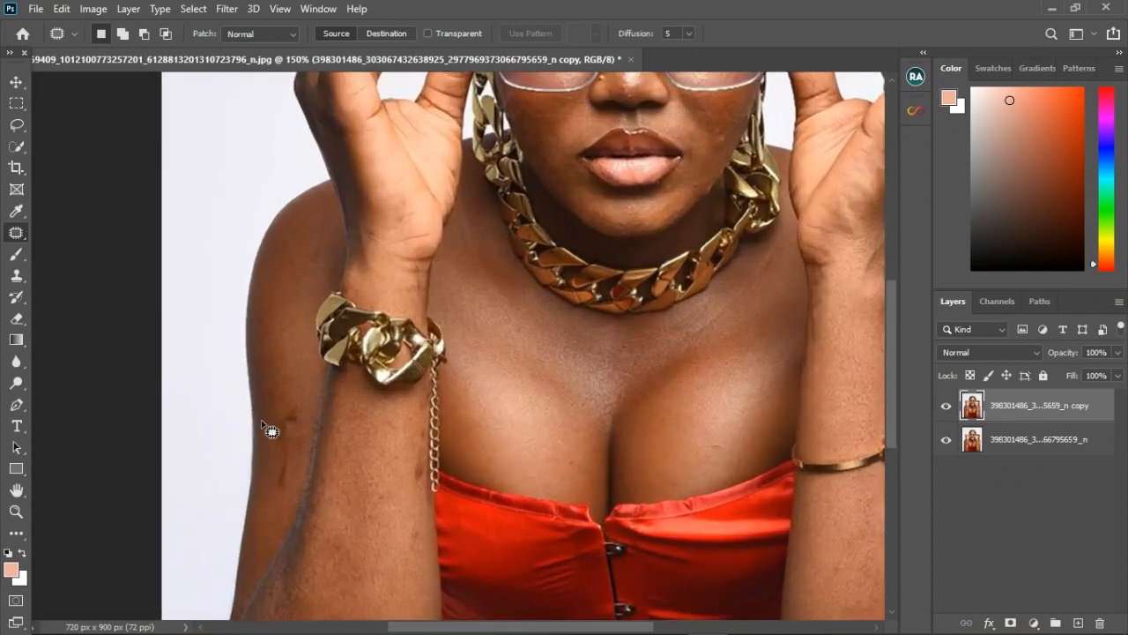
mouse_move(276, 433)
mouse_down()
mouse_move(290, 392)
mouse_move(299, 385)
mouse_move(317, 411)
mouse_up()
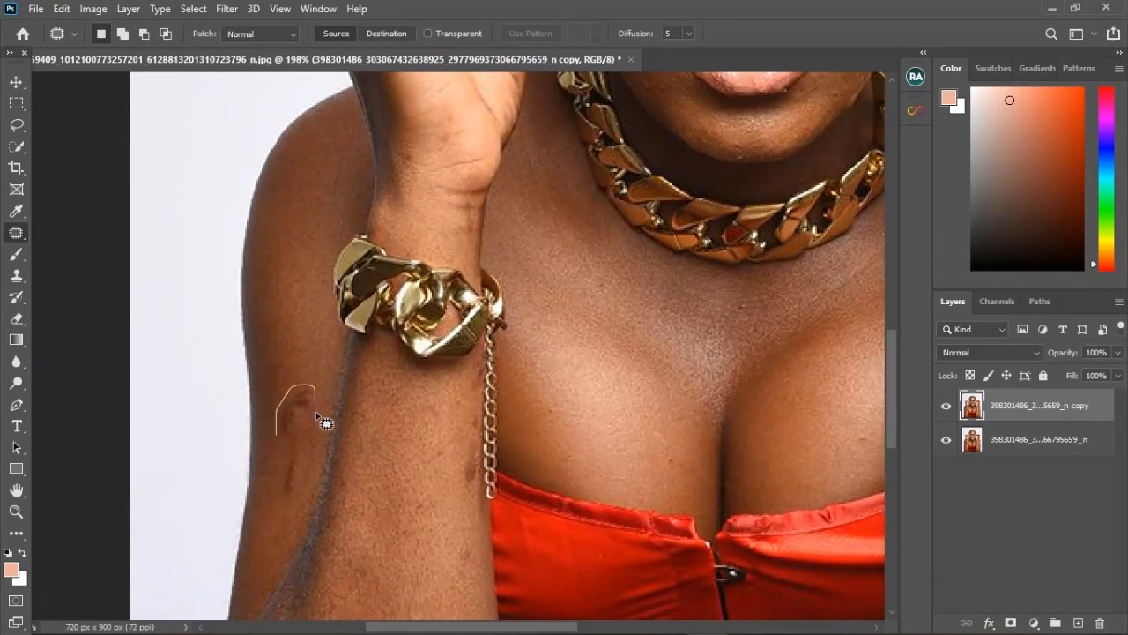
mouse_move(314, 466)
mouse_down()
mouse_move(285, 503)
mouse_move(295, 423)
mouse_up()
drag(287, 358, 292, 312)
key(ctrl+d)
mouse_move(473, 409)
mouse_down()
mouse_move(458, 483)
mouse_move(474, 487)
mouse_move(487, 422)
mouse_move(469, 412)
mouse_move(473, 446)
mouse_move(484, 448)
mouse_move(436, 482)
mouse_move(420, 469)
mouse_move(426, 456)
mouse_up()
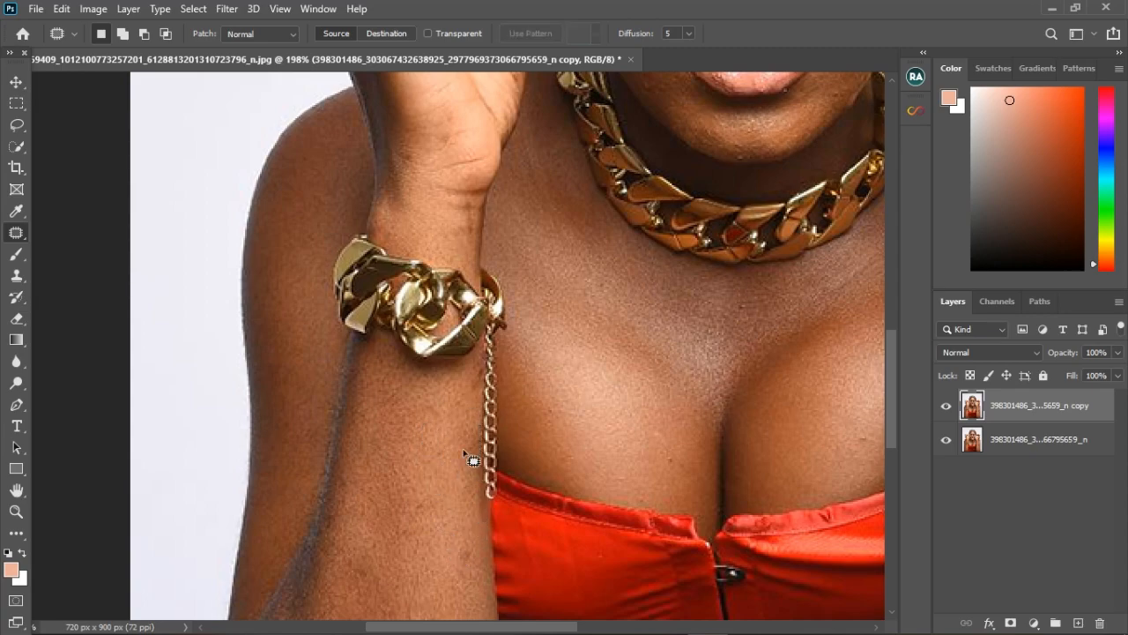
Step: Compare the portrait before and after patching by toggling the visibility of the duplicate layer
scroll(459, 456, down, 5)
scroll(465, 459, down, 2)
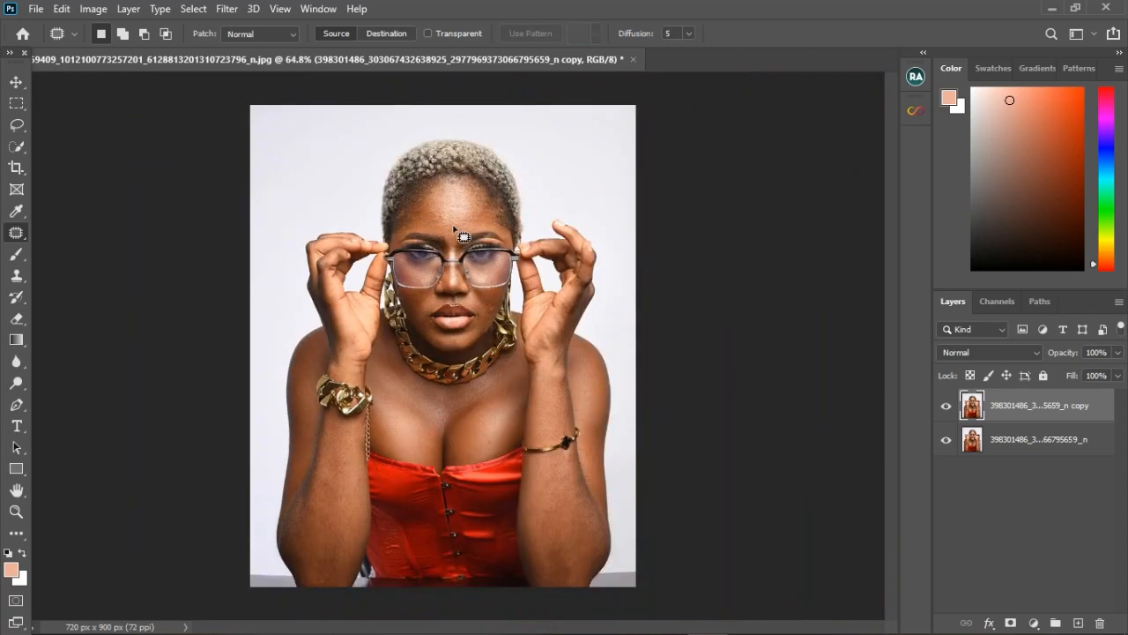
scroll(460, 233, up, 3)
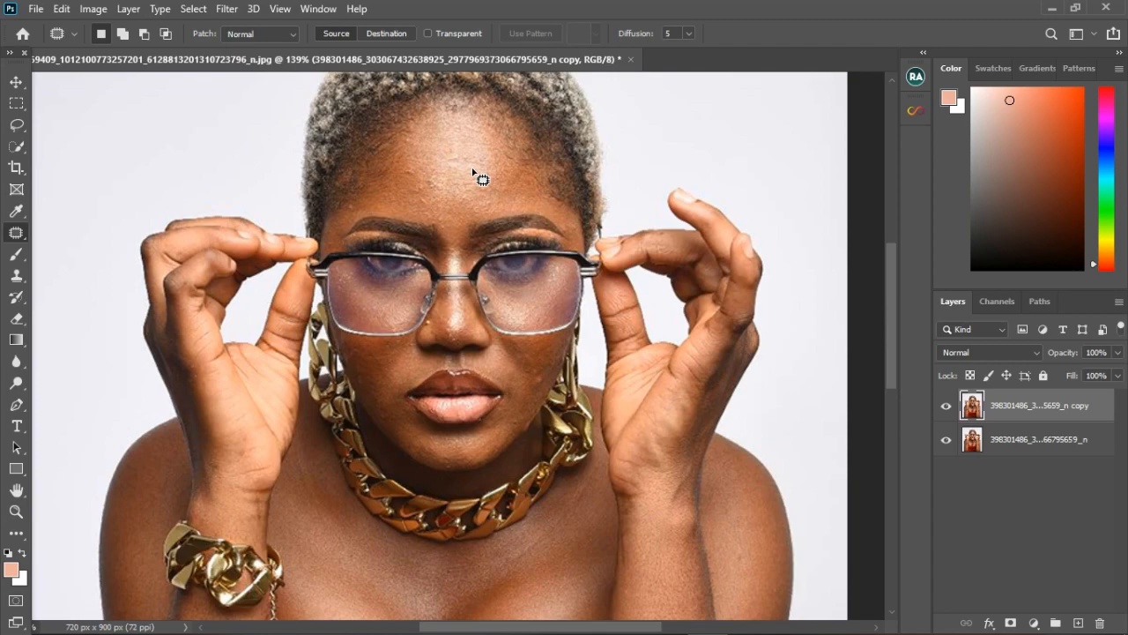
scroll(472, 174, down, 2)
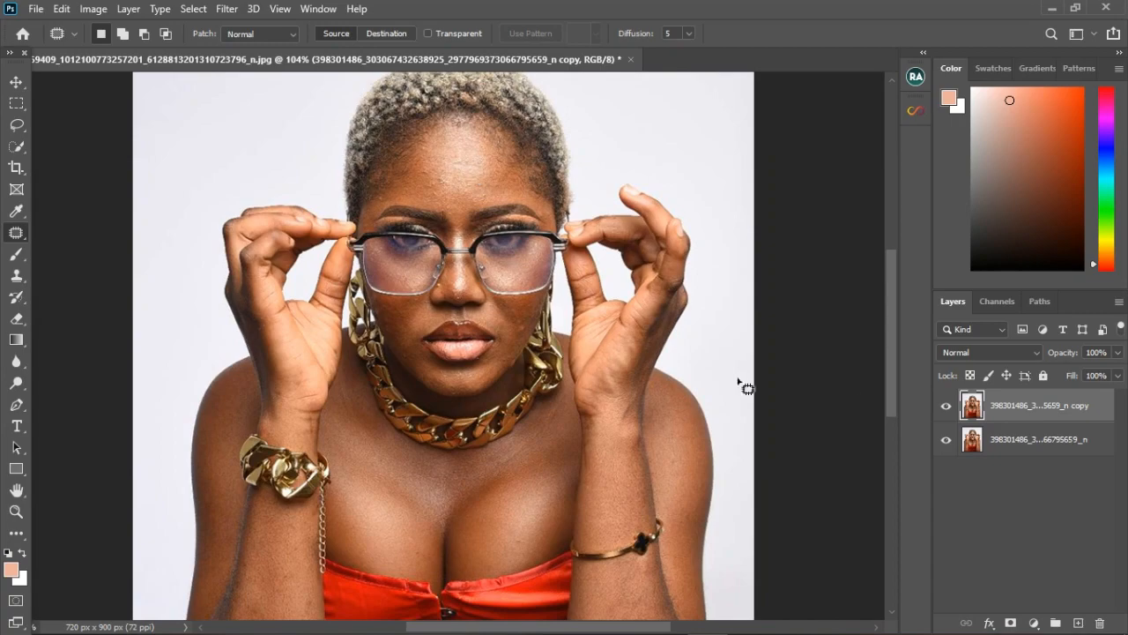
click(947, 407)
click(948, 408)
click(948, 408)
click(948, 408)
click(948, 408)
click(947, 409)
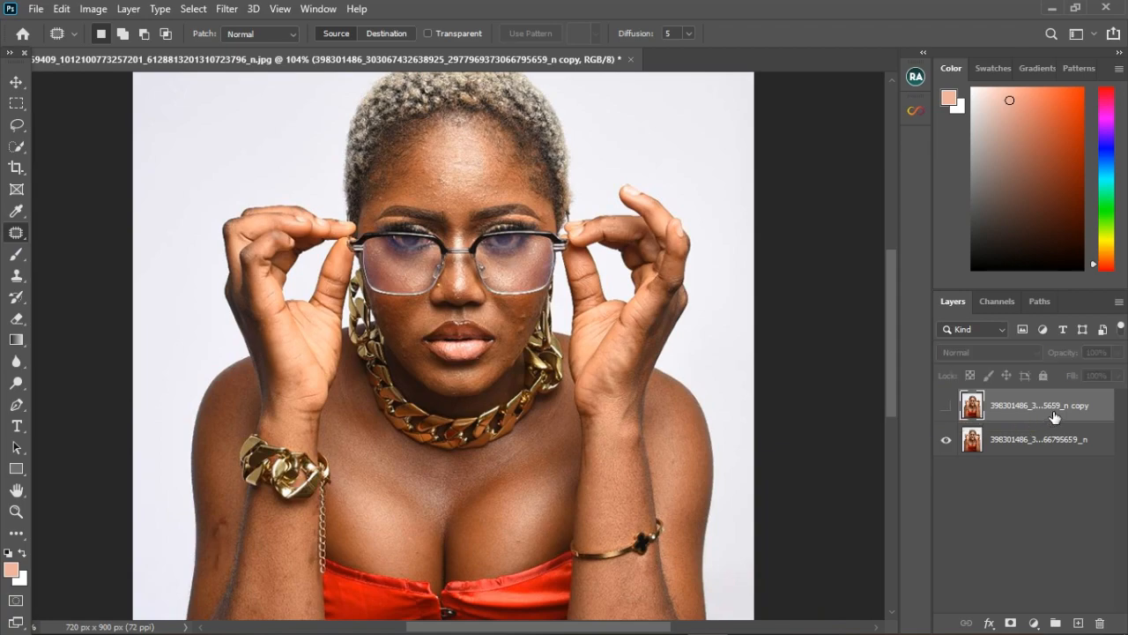
Step: Delete the patched copy layer and create a new duplicate of the unretouched portrait layer
key(Delete)
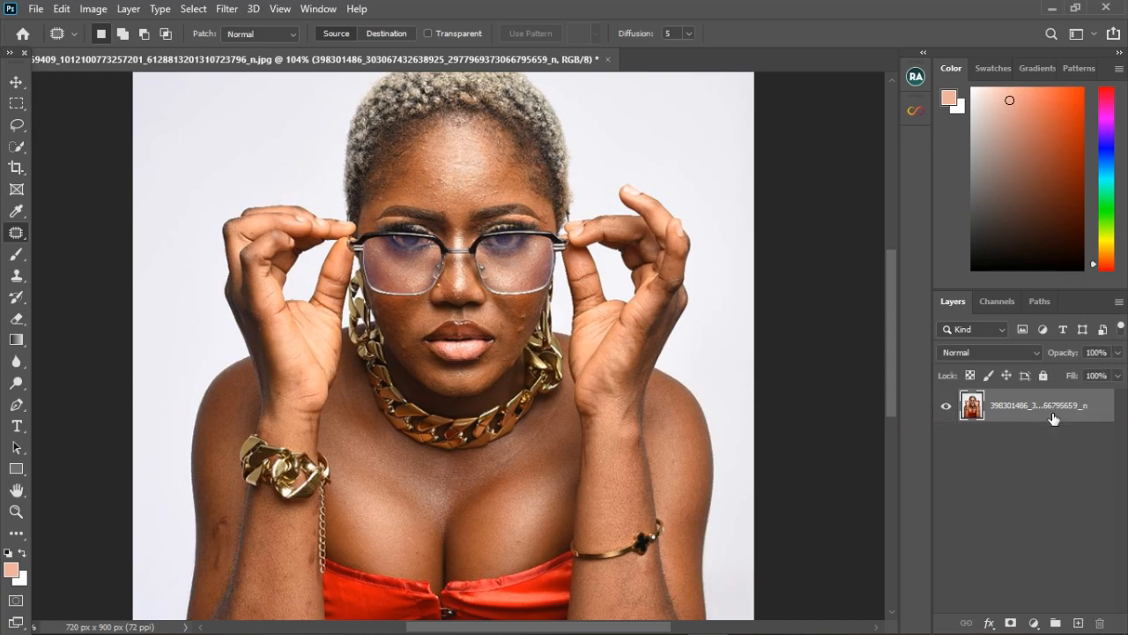
key(ctrl+j)
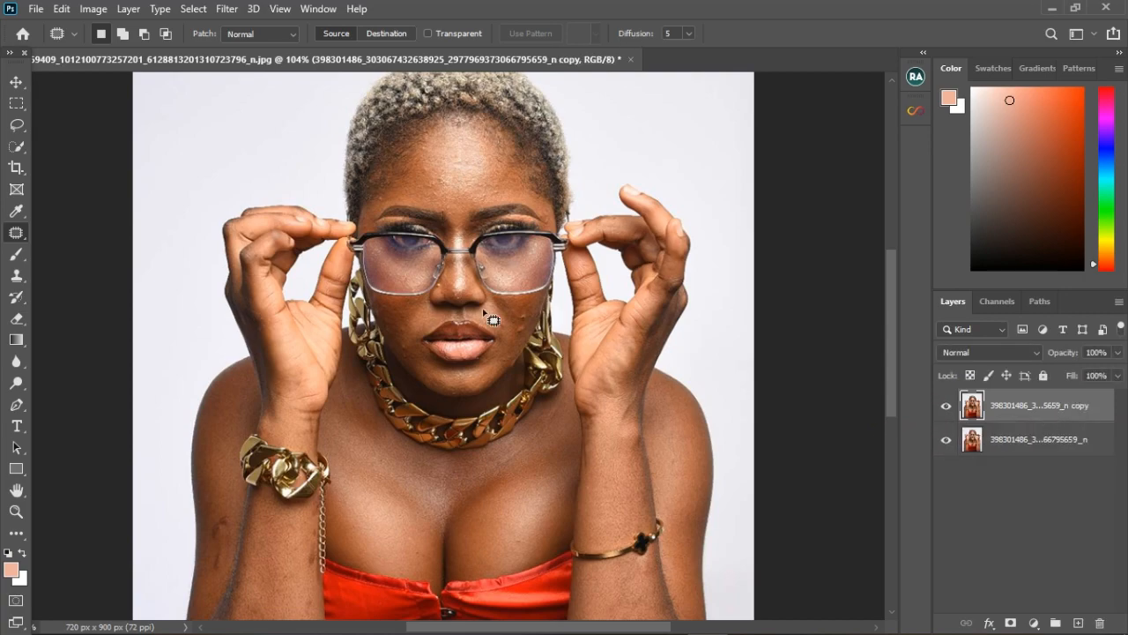
Step: Outline the upper cheek bump beside the earring with the Lasso tool
click(16, 125)
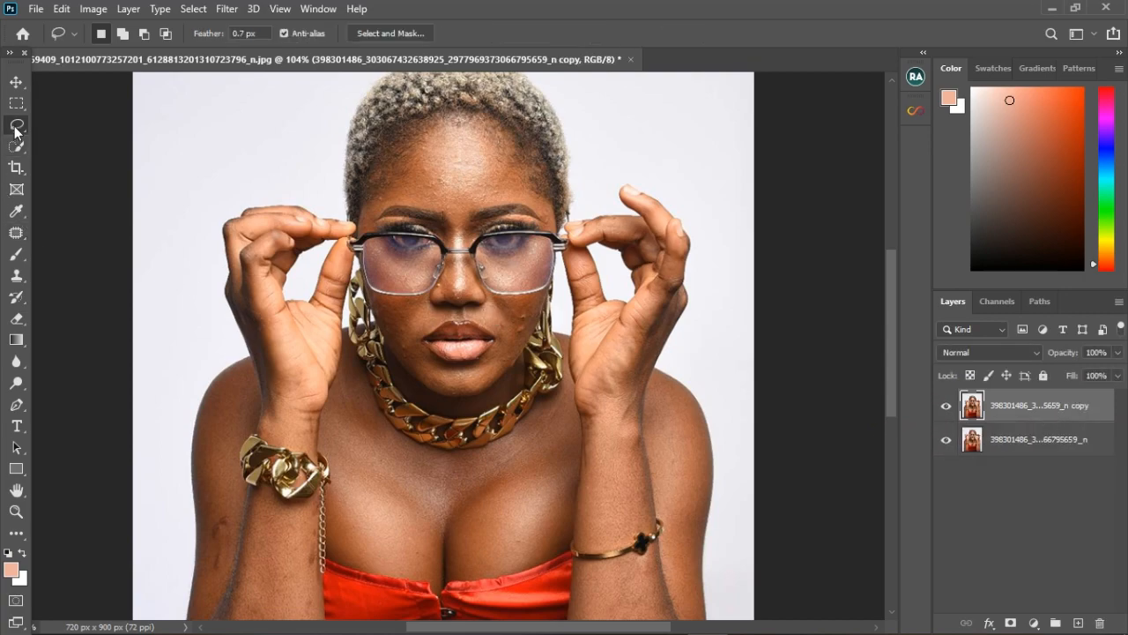
right_click(15, 130)
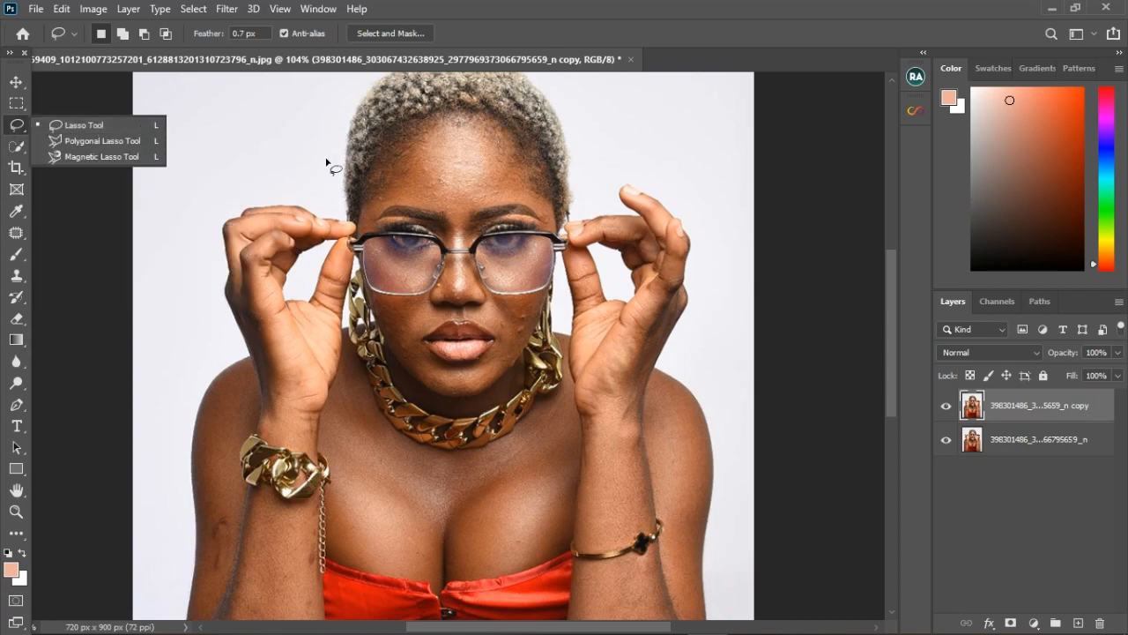
scroll(508, 299, up, 5)
drag(529, 337, 548, 328)
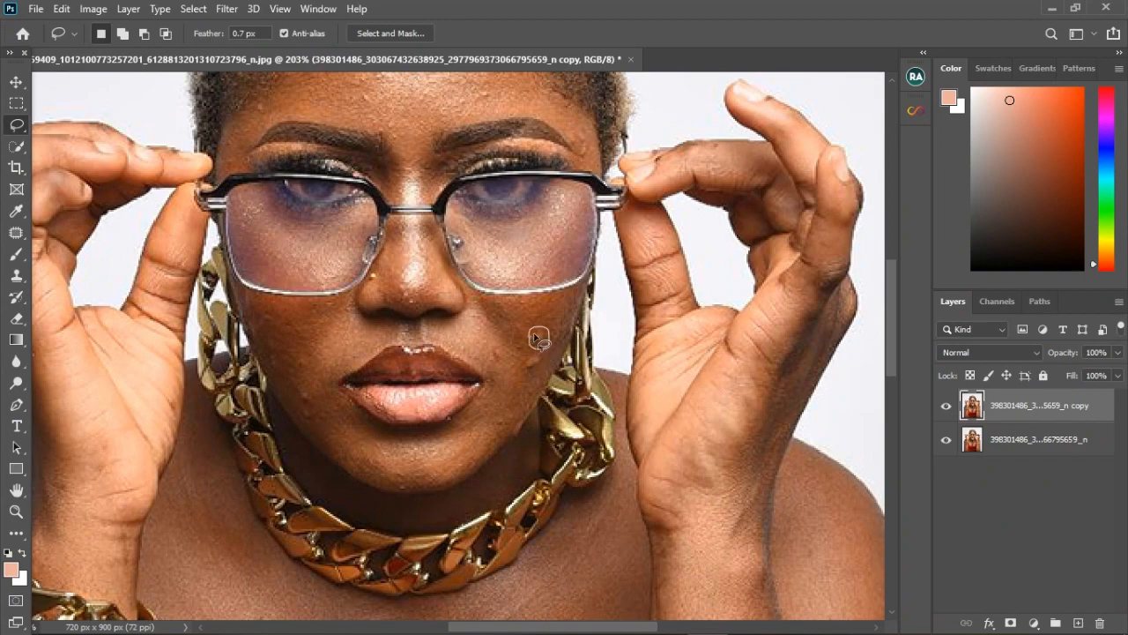
Step: Try selecting the lower cheek bump with the Object Selection tool in Rectangle mode
click(16, 151)
click(64, 148)
drag(520, 355, 551, 381)
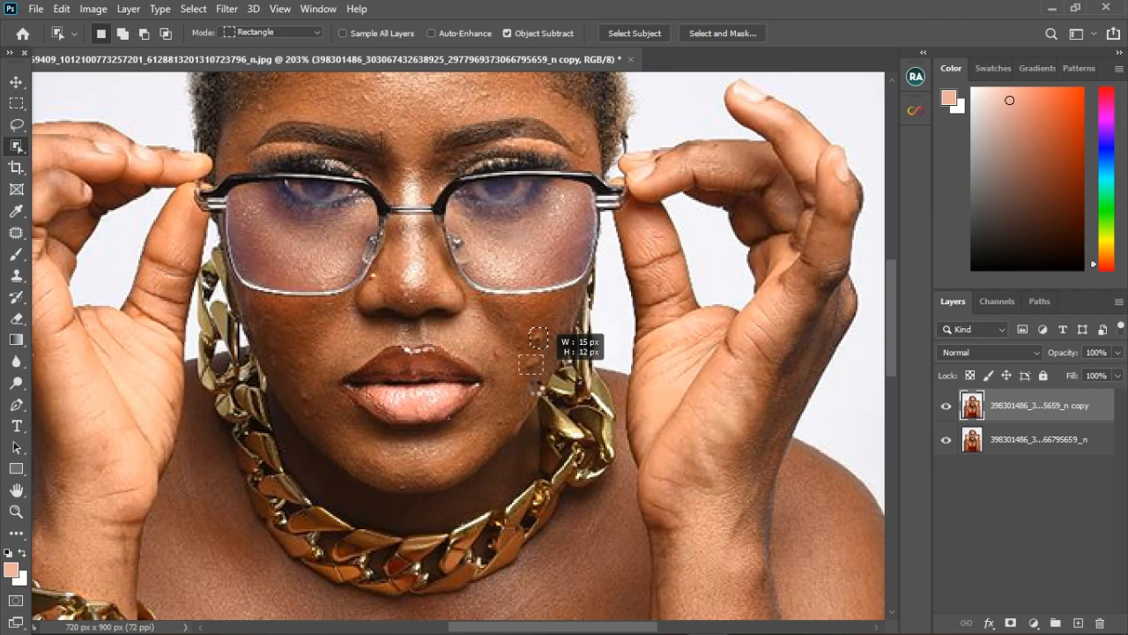
drag(534, 386, 534, 388)
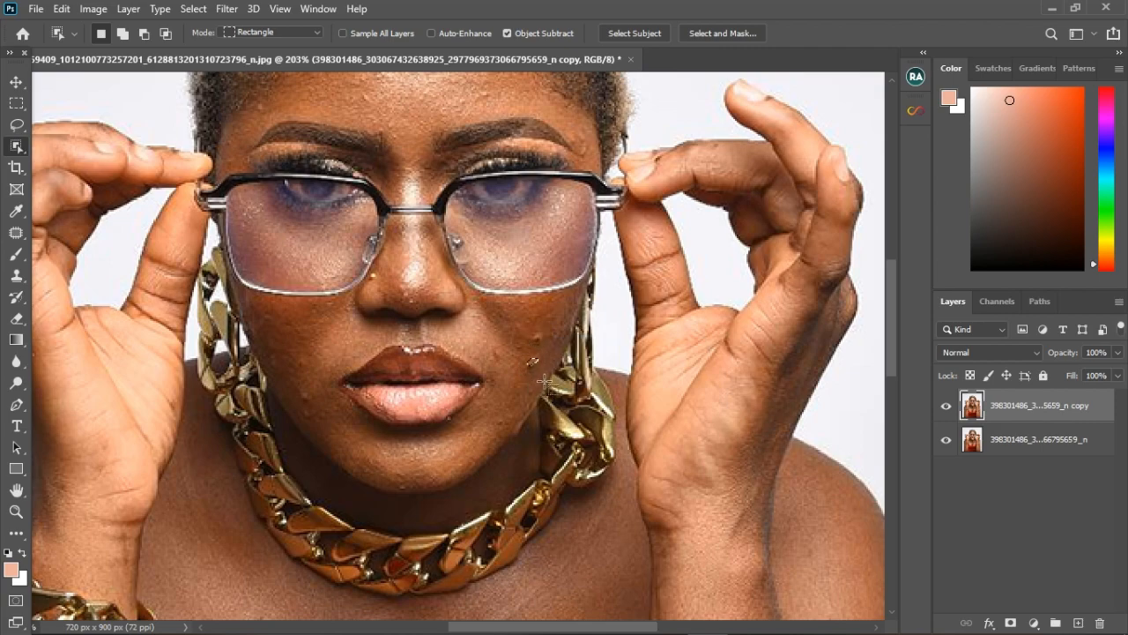
Step: Lasso the upper cheek bump beside the earring, fill it with Content-Aware contents and deselect
click(16, 124)
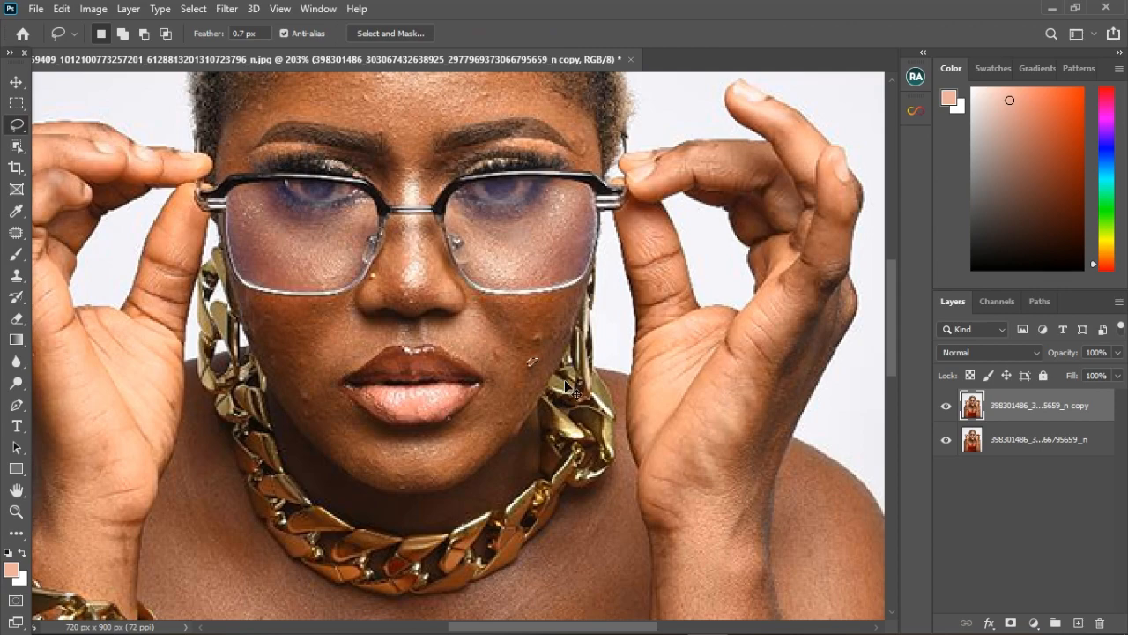
scroll(547, 335, up, 2)
mouse_move(527, 330)
mouse_down()
mouse_move(525, 352)
mouse_move(536, 357)
mouse_up()
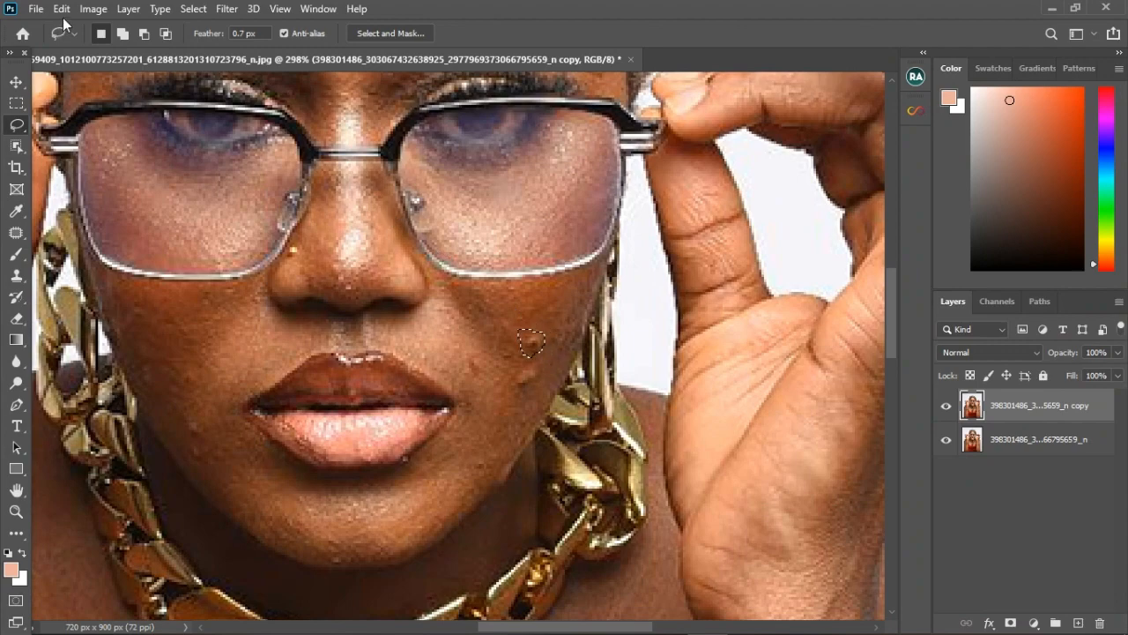
click(63, 11)
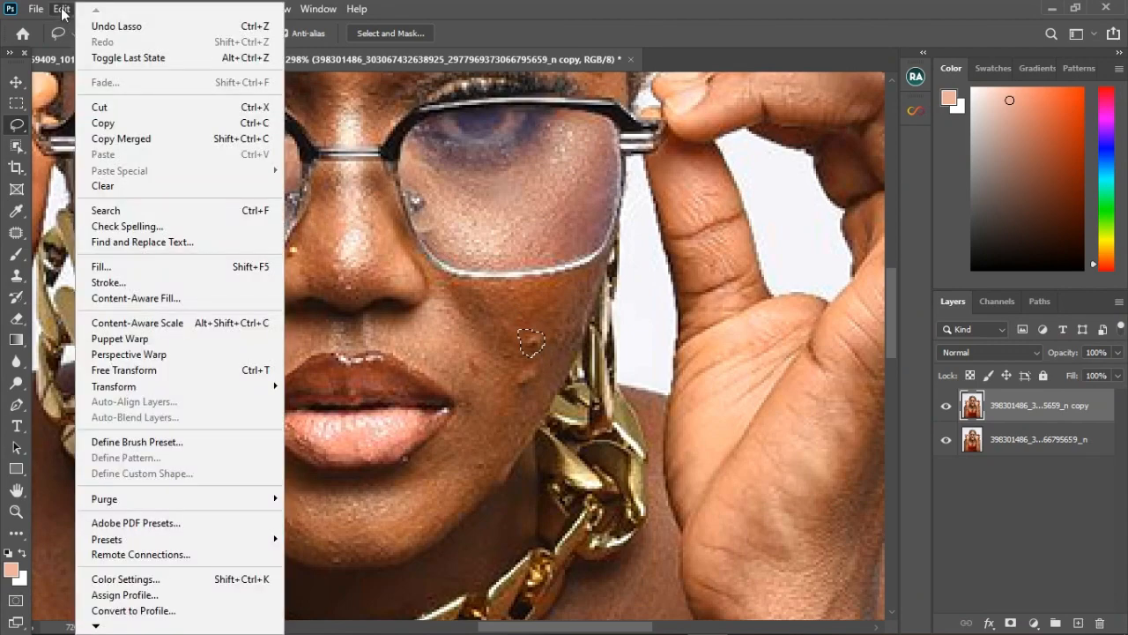
click(112, 262)
click(590, 156)
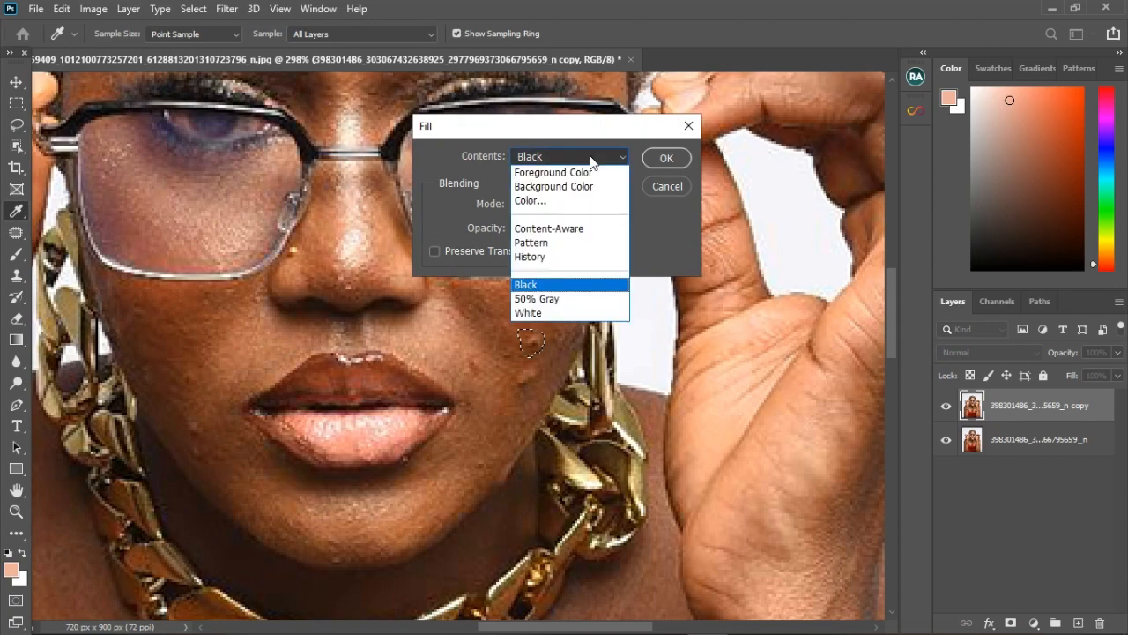
click(589, 229)
drag(573, 133, 747, 94)
click(840, 130)
key(l)
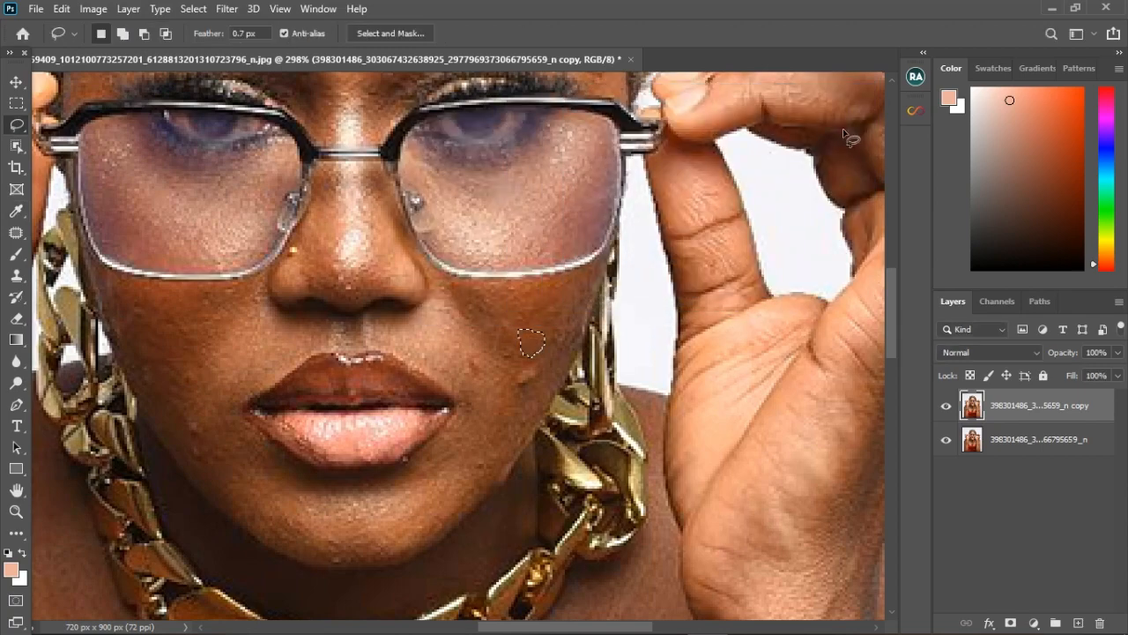
key(ctrl+d)
Step: Lasso the lower bump on the same cheek, apply a Content-Aware fill and clear the selection
drag(529, 389, 534, 366)
click(60, 8)
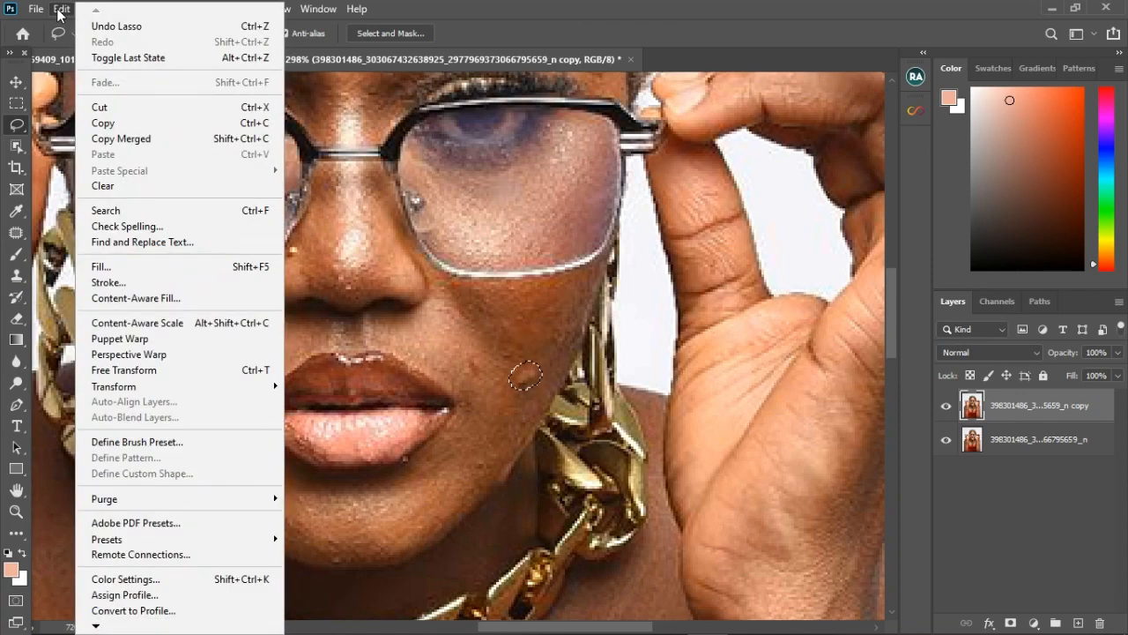
click(136, 265)
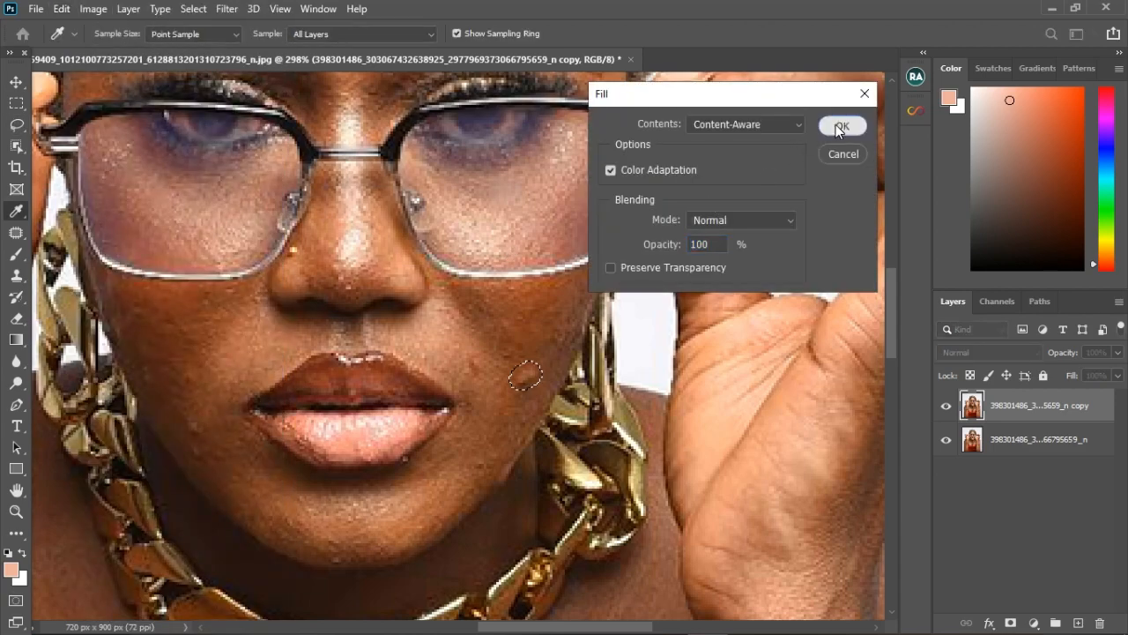
click(797, 125)
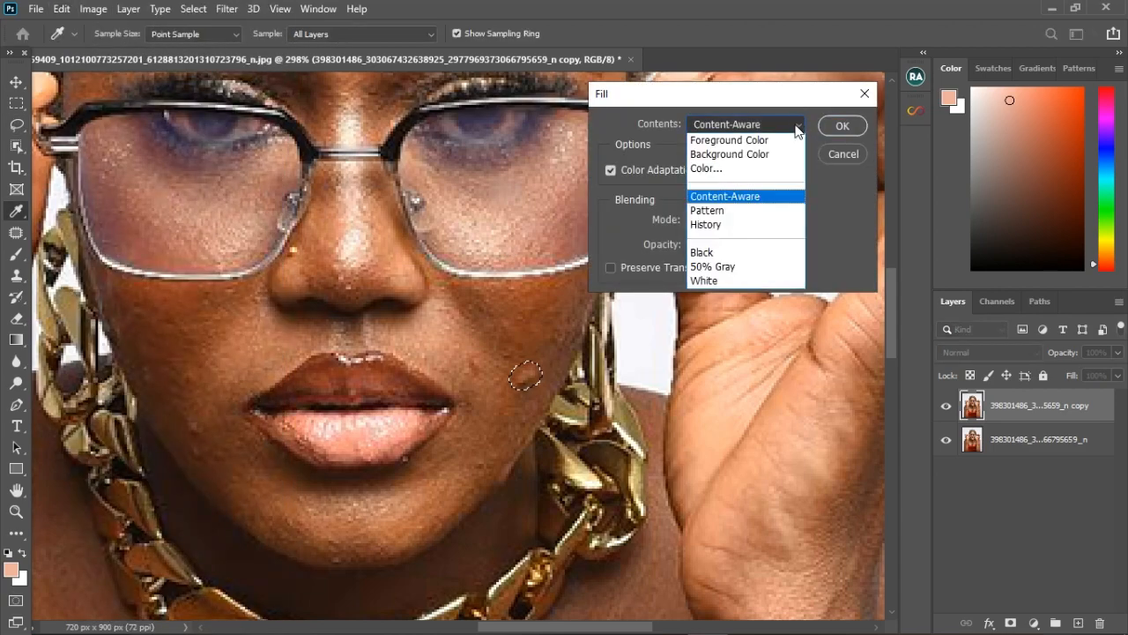
click(747, 196)
click(849, 123)
key(l)
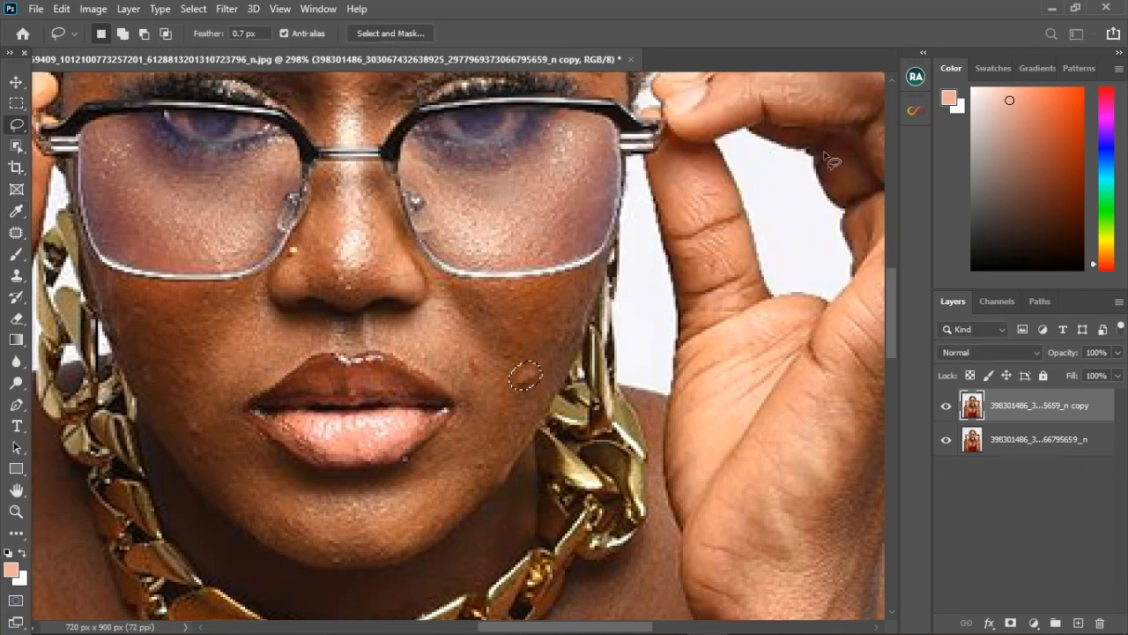
key(ctrl+d)
Step: Lasso the mark on the opposite lower cheek near the jaw and fill it with Content-Aware contents
mouse_move(185, 420)
mouse_down()
mouse_move(193, 454)
mouse_move(210, 437)
mouse_move(205, 422)
mouse_up()
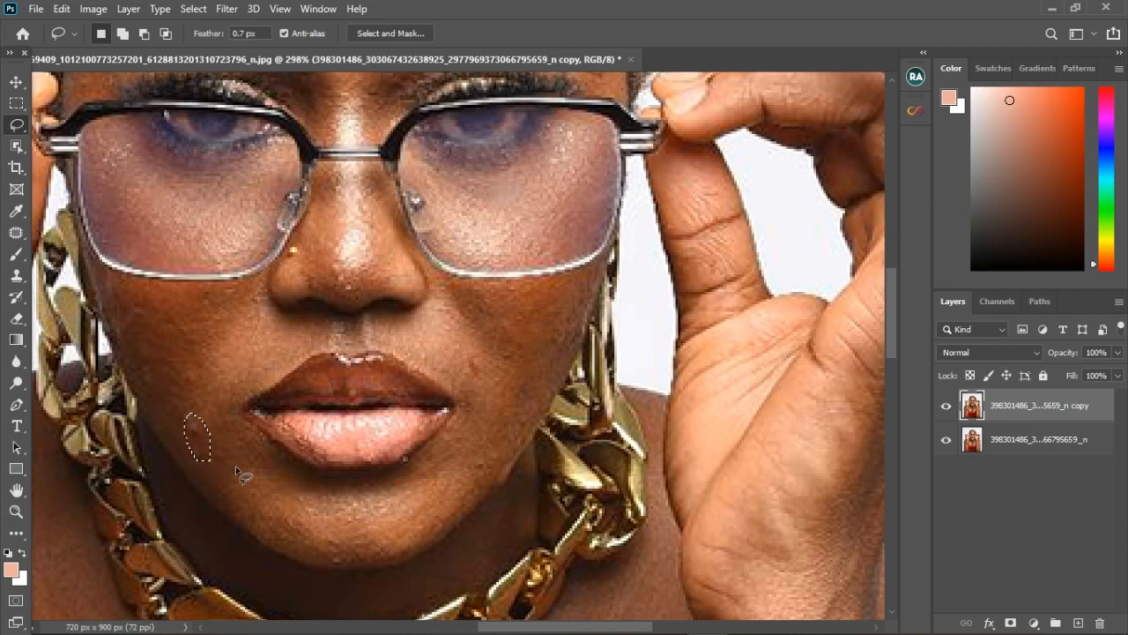
key(shift+BackSpace)
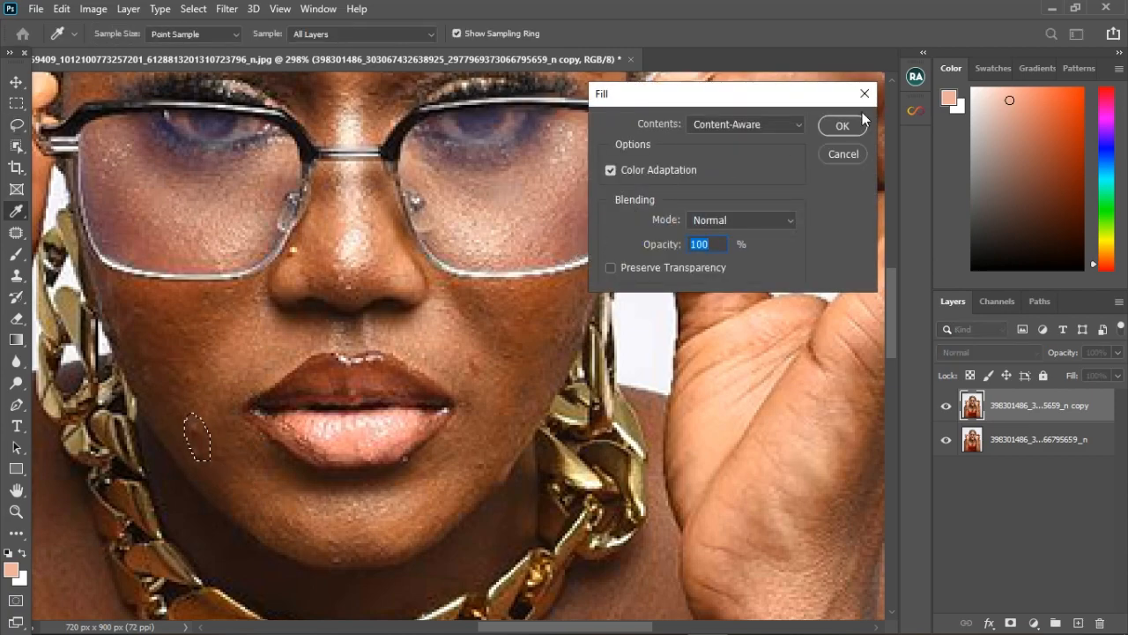
click(855, 126)
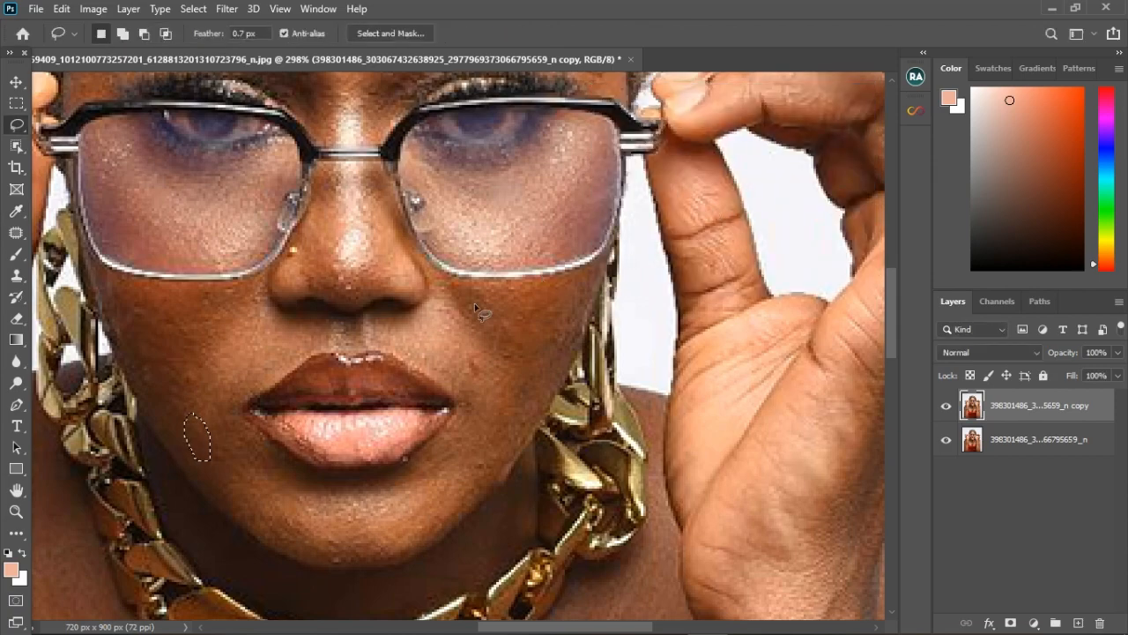
Step: Lasso the spot on the cheek beside the mouth, apply a Content-Aware fill and clear the selection
scroll(453, 351, down, 5)
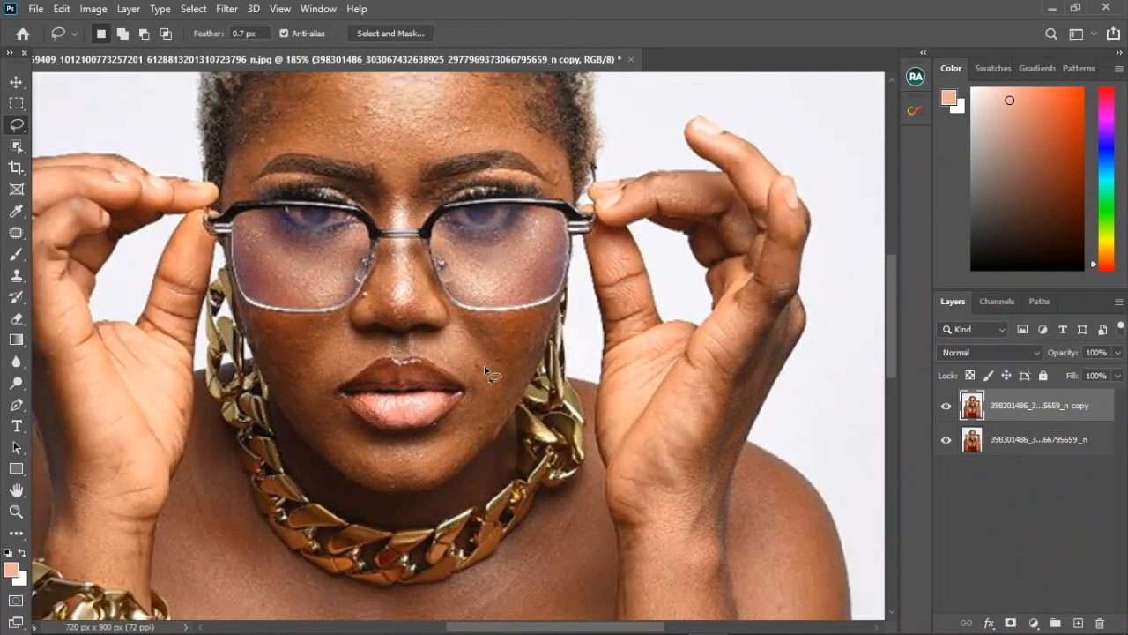
scroll(485, 371, down, 1)
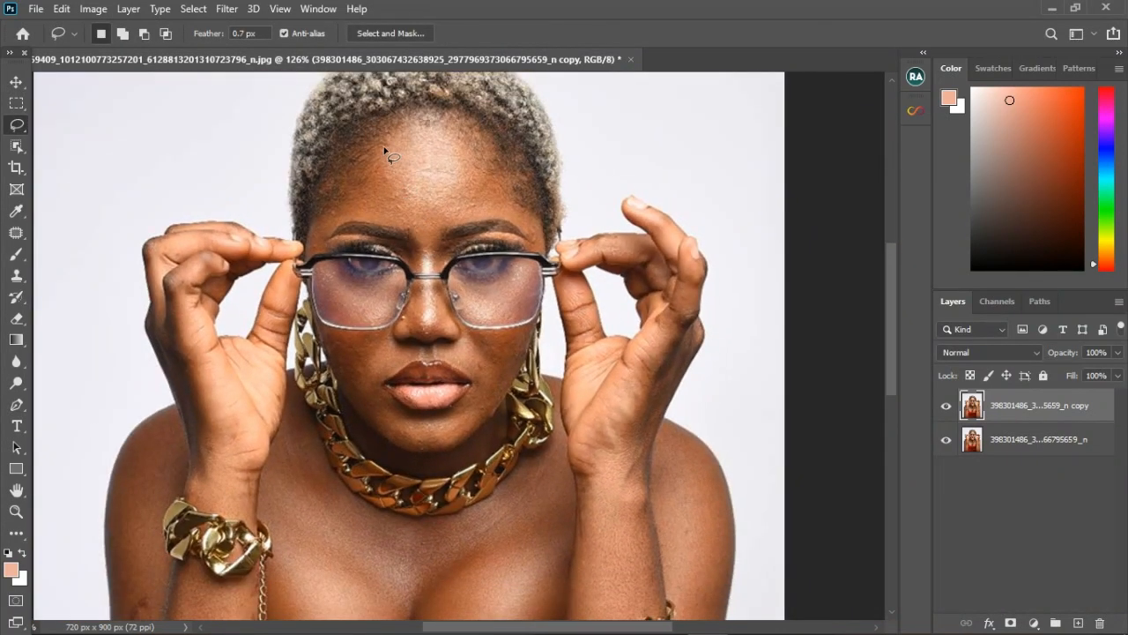
scroll(429, 132, up, 1)
scroll(430, 133, down, 3)
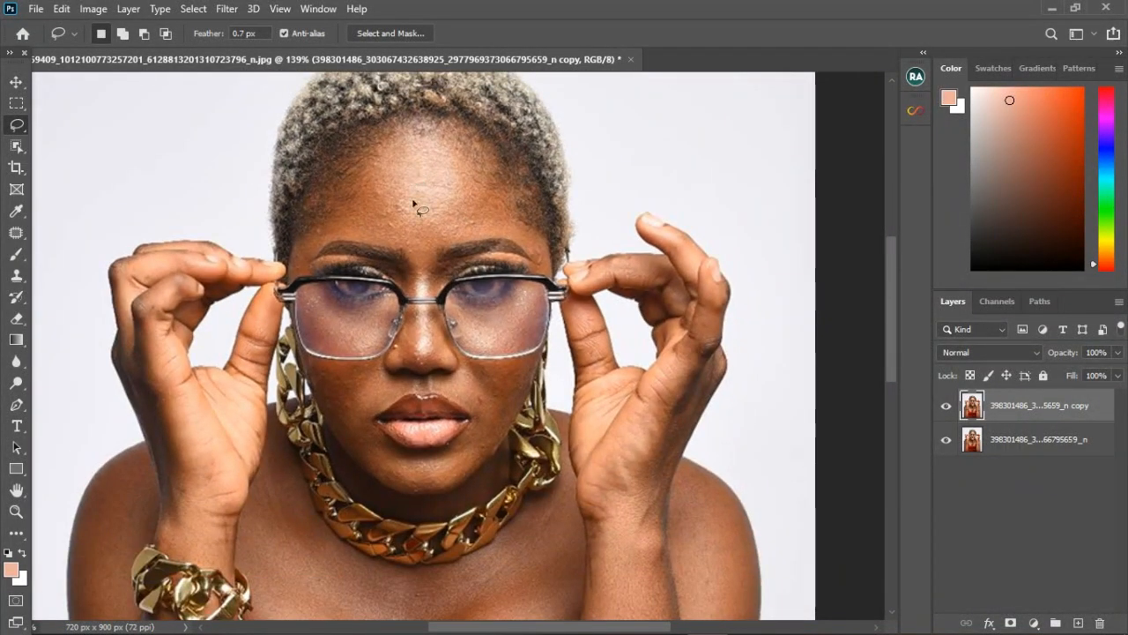
scroll(481, 392, up, 3)
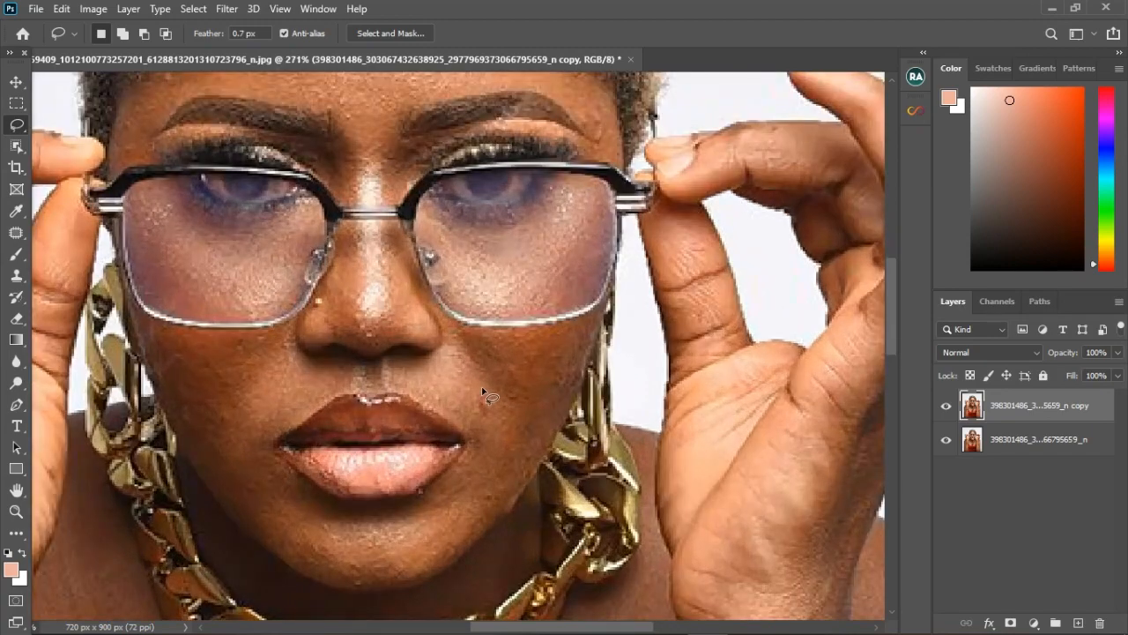
drag(479, 392, 479, 393)
key(shift)
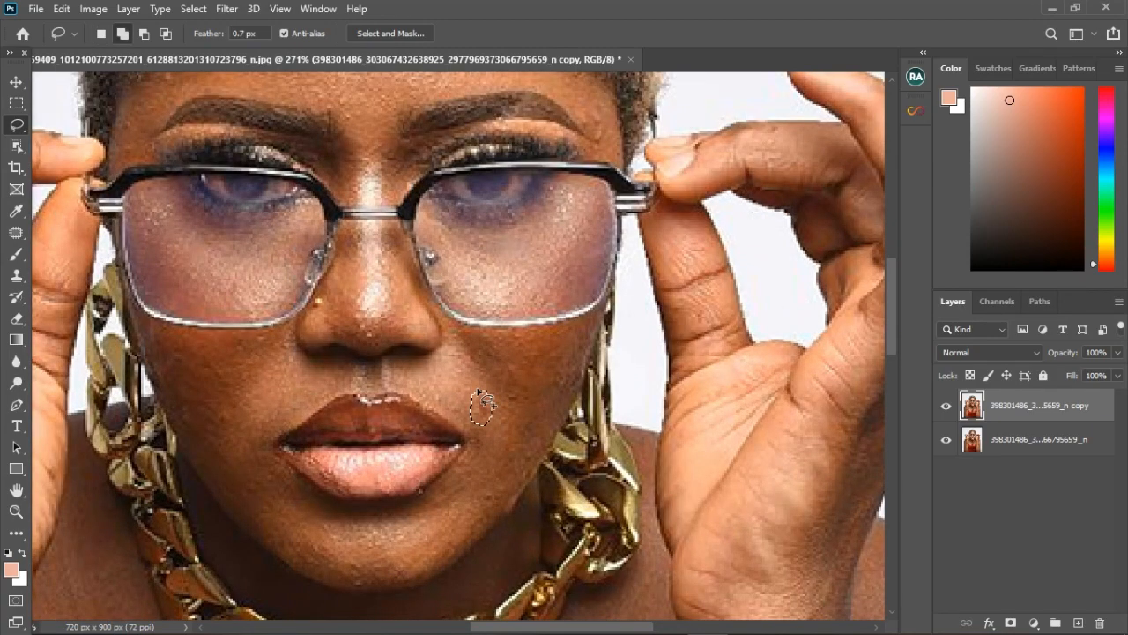
key(shift+F5)
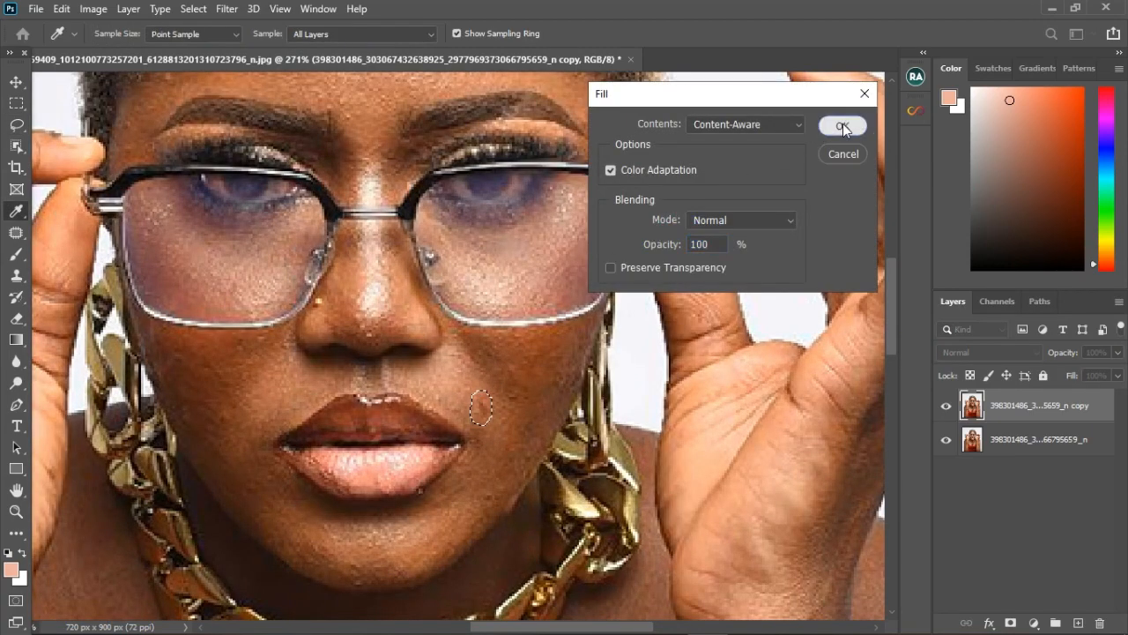
click(842, 126)
key(ctrl+d)
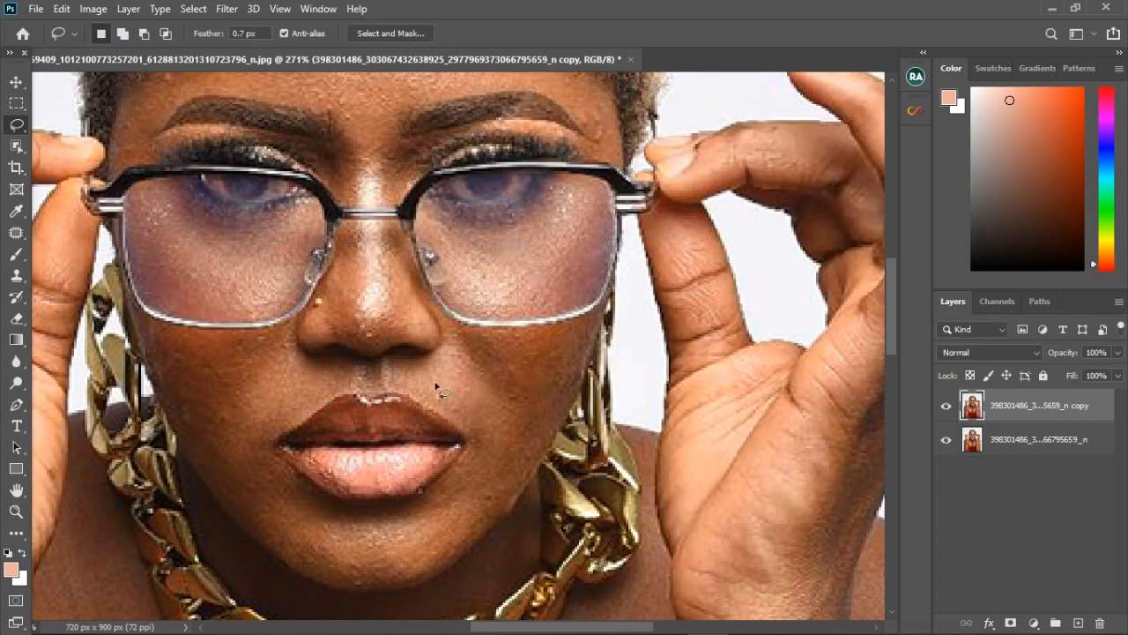
Step: Delete the retouched duplicate layer, keeping only the base portrait layer
right_click(21, 125)
click(14, 130)
scroll(451, 374, down, 3)
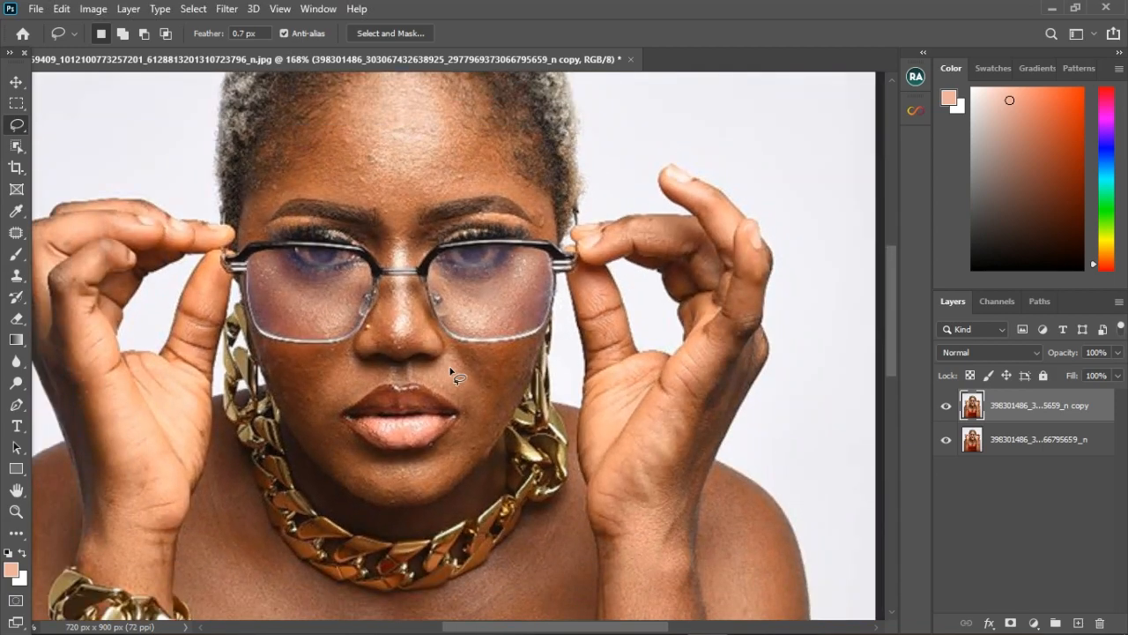
scroll(452, 373, down, 2)
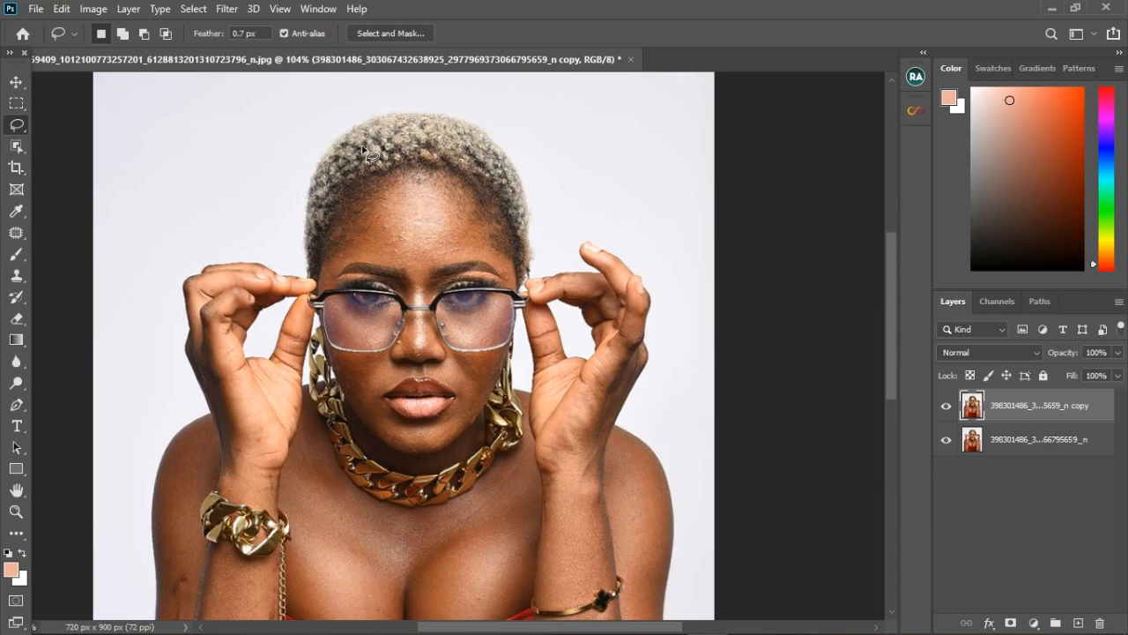
scroll(416, 129, down, 1)
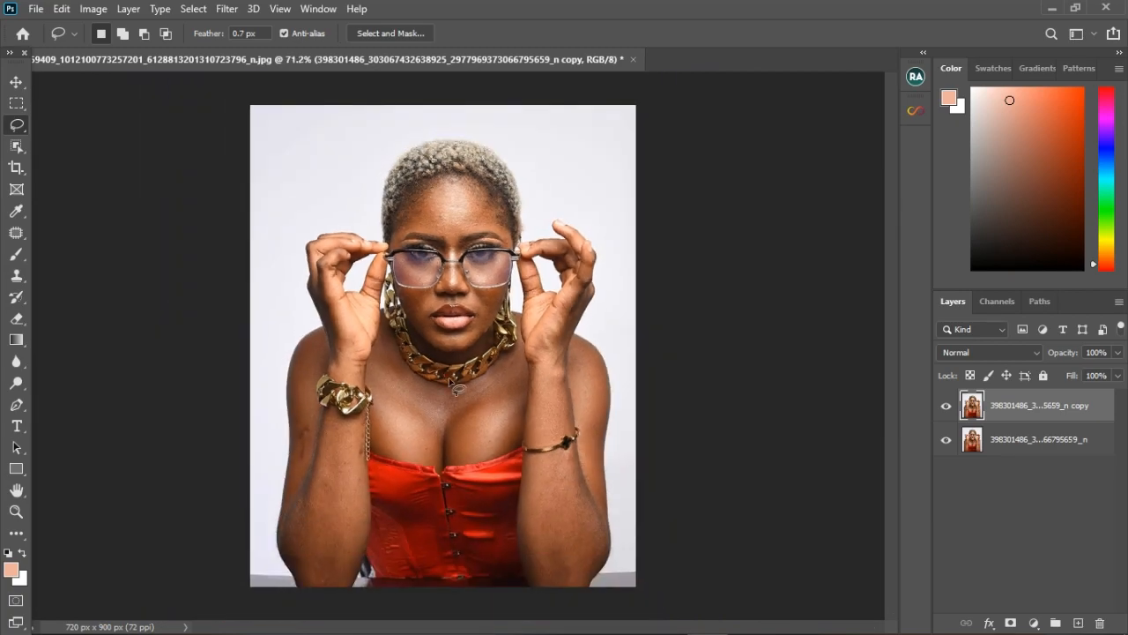
scroll(449, 378, up, 3)
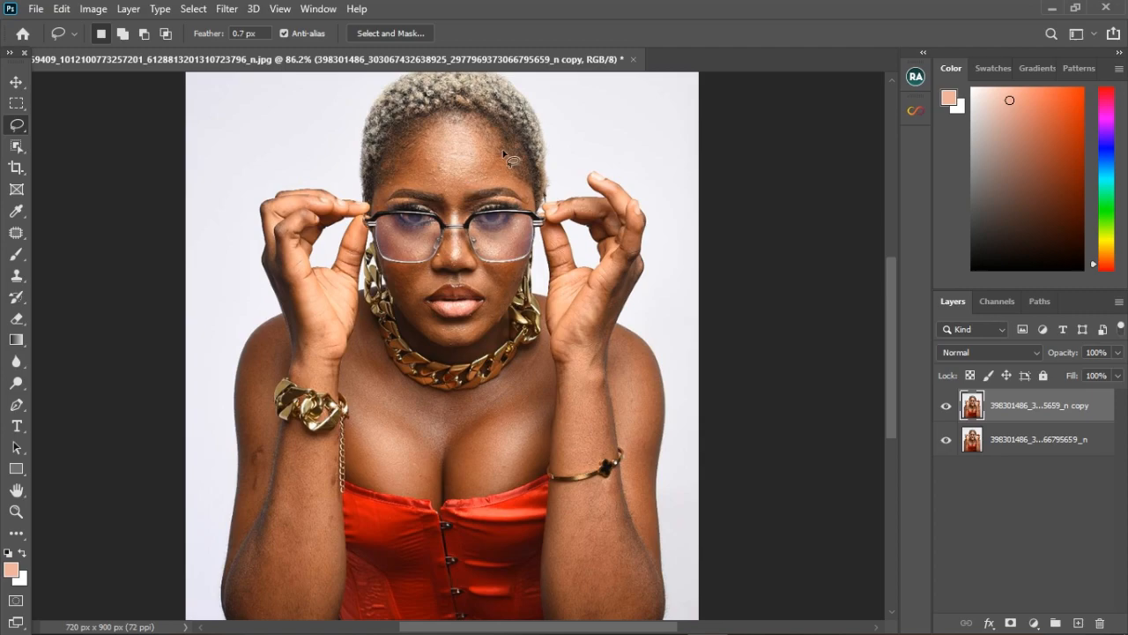
scroll(504, 156, down, 1)
click(16, 82)
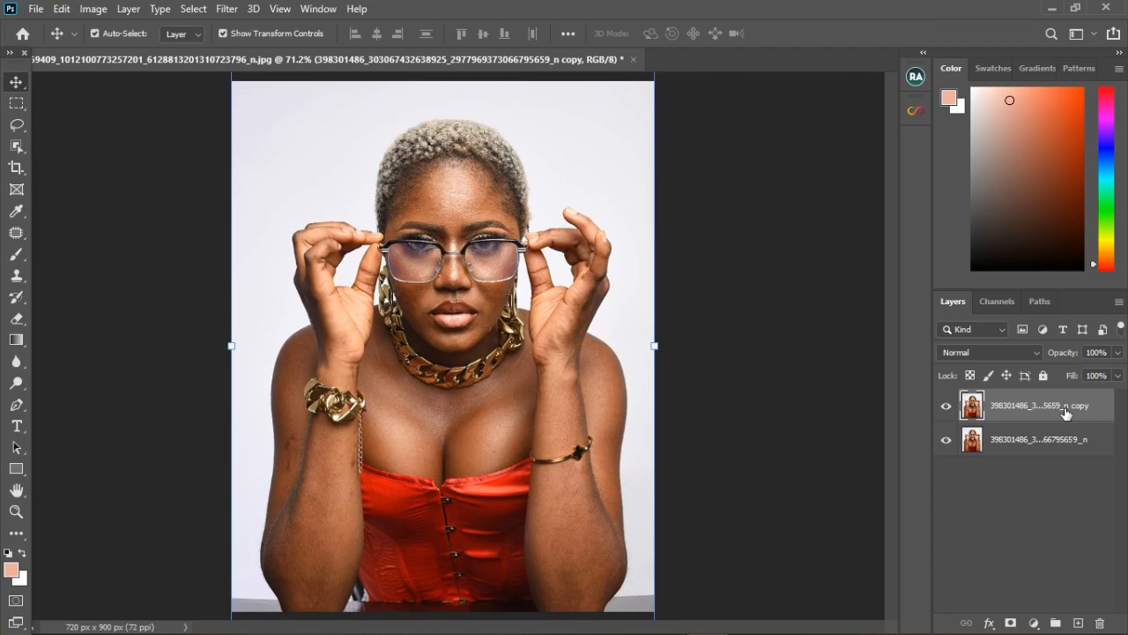
key(Delete)
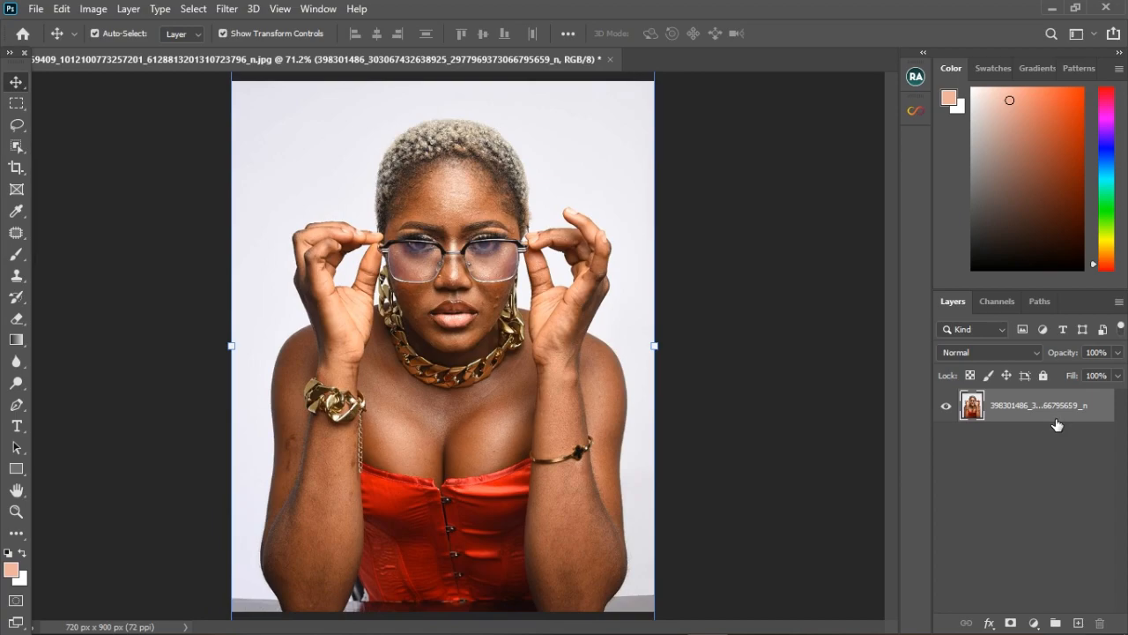
Step: Show the list of recorded actions and collapse the Infinite Color action set
click(313, 9)
click(310, 12)
click(309, 12)
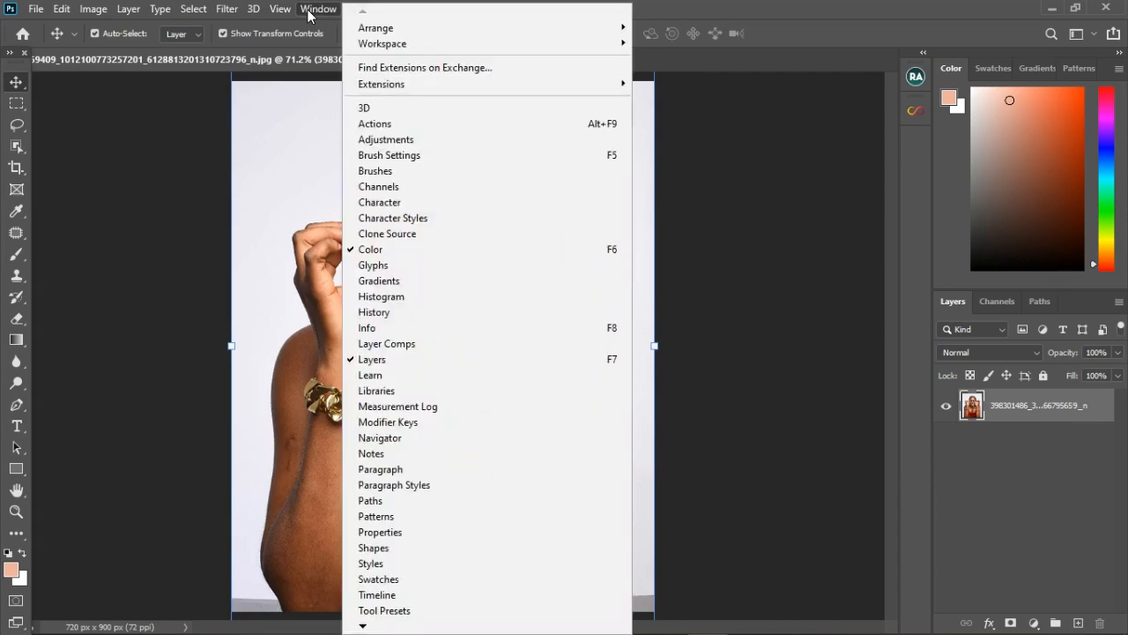
click(388, 124)
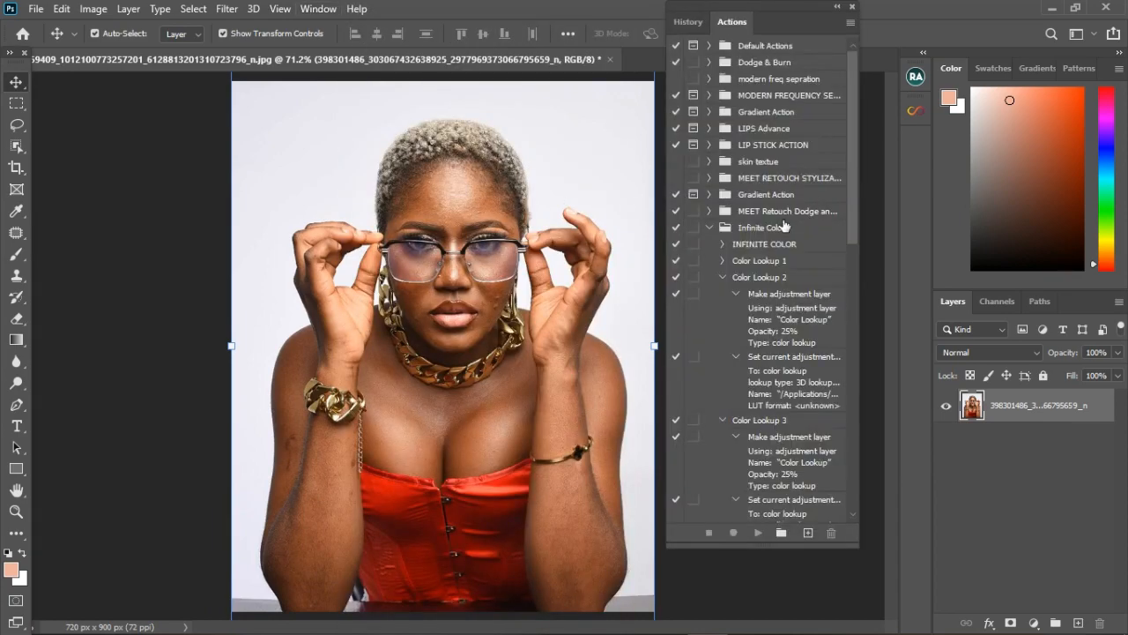
click(710, 179)
click(711, 179)
click(719, 229)
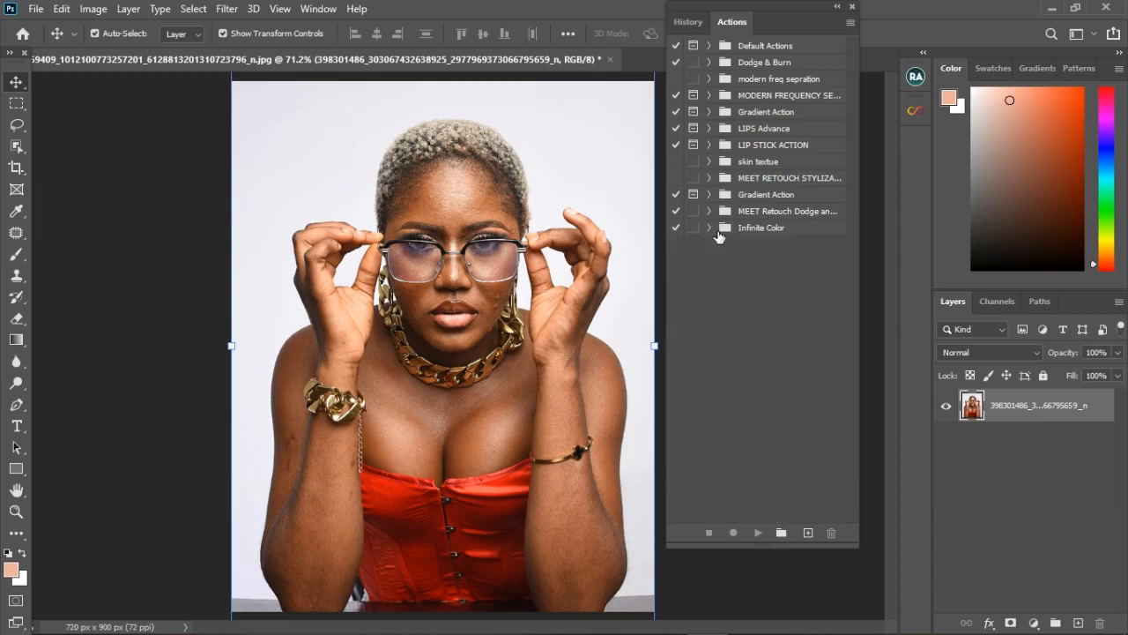
Step: Examine the contents of the MODERN FREQUENCY SE... action set, collapse it and close the actions list
click(714, 97)
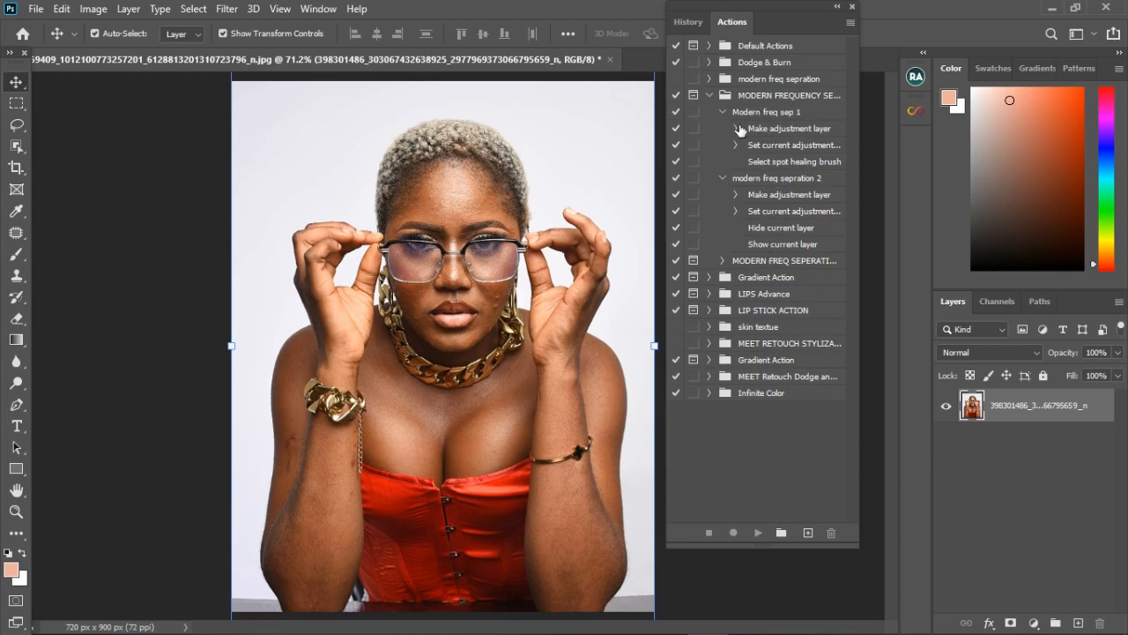
click(715, 99)
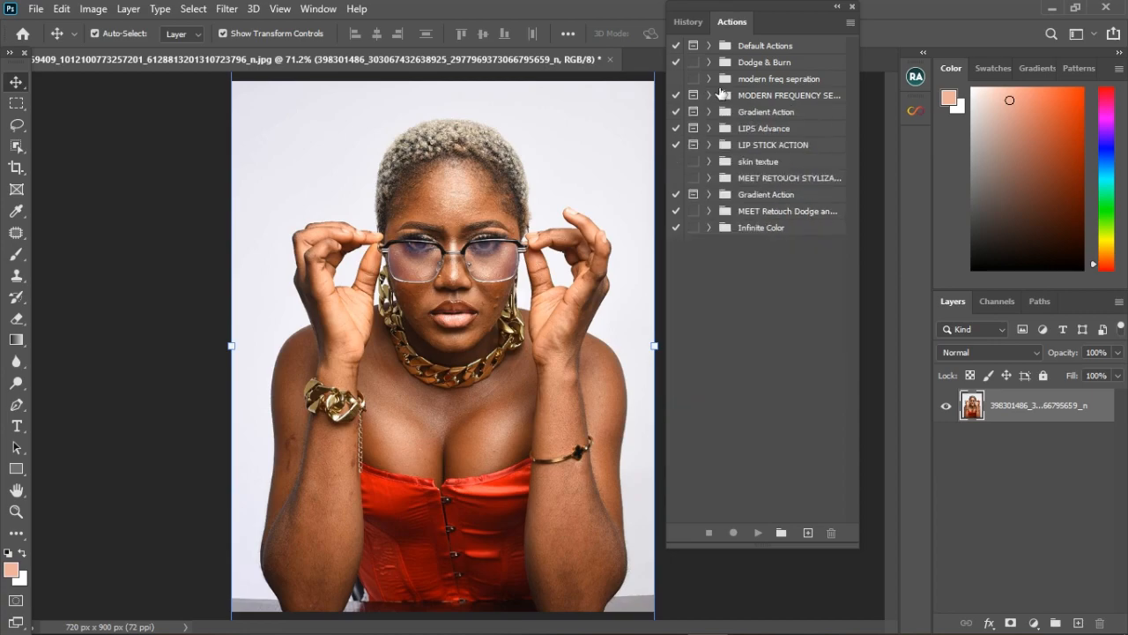
click(851, 7)
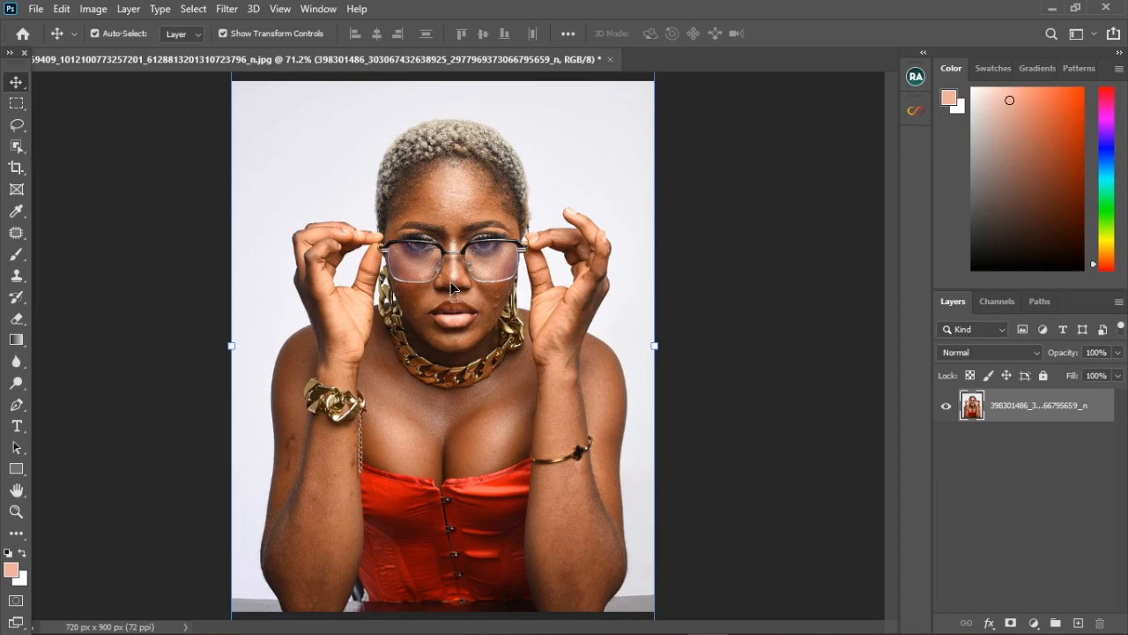
Step: Open the Beauty Retouch extension panel
click(916, 78)
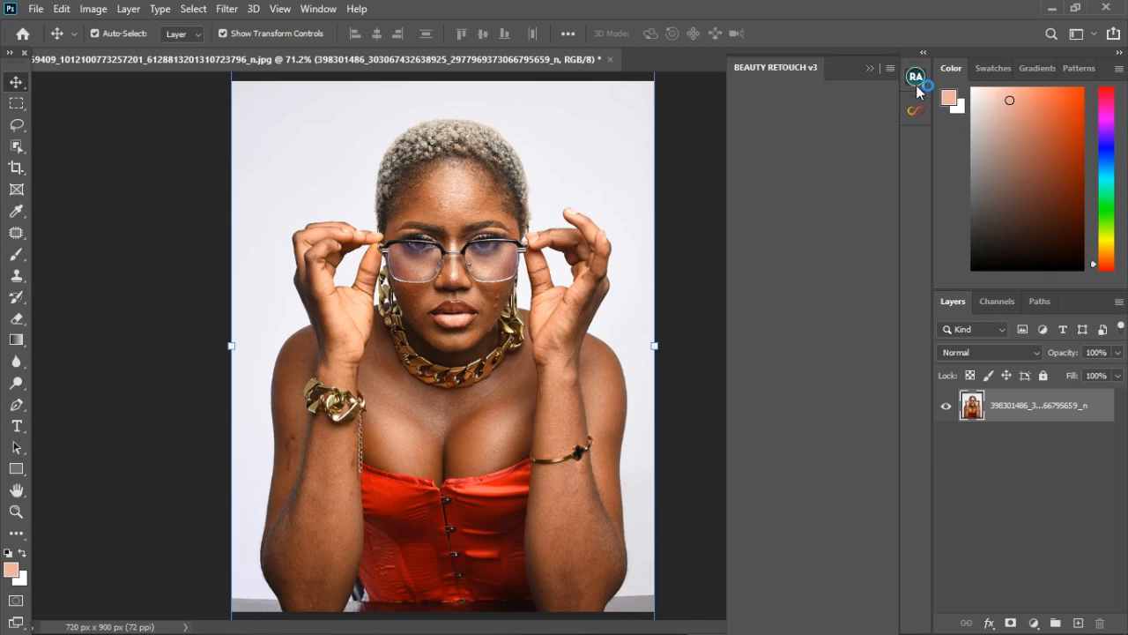
click(791, 67)
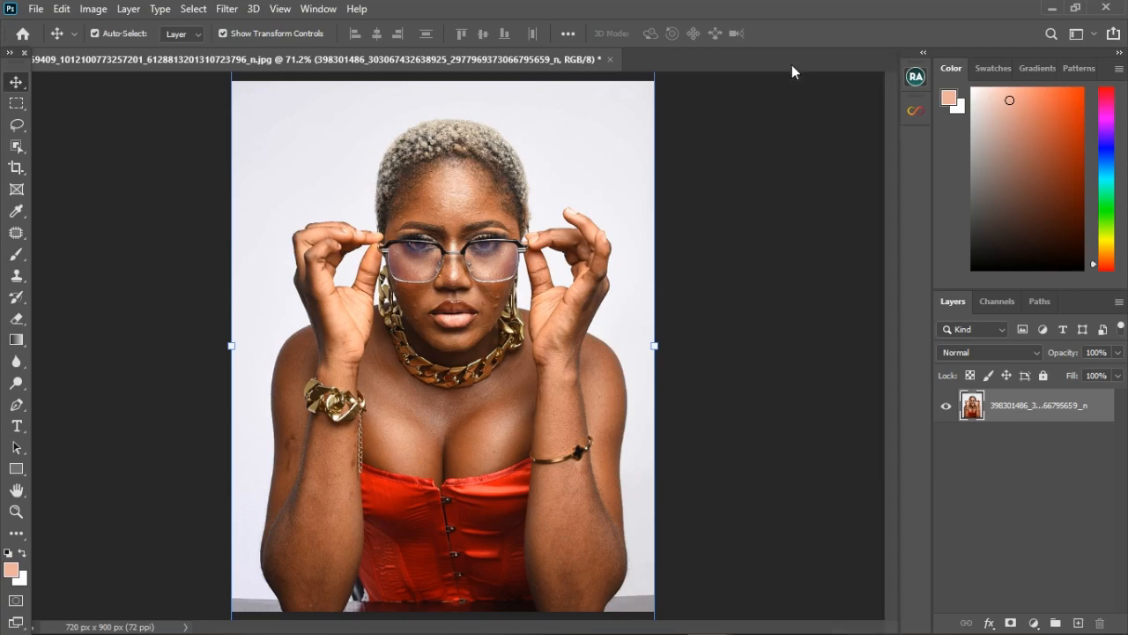
click(916, 79)
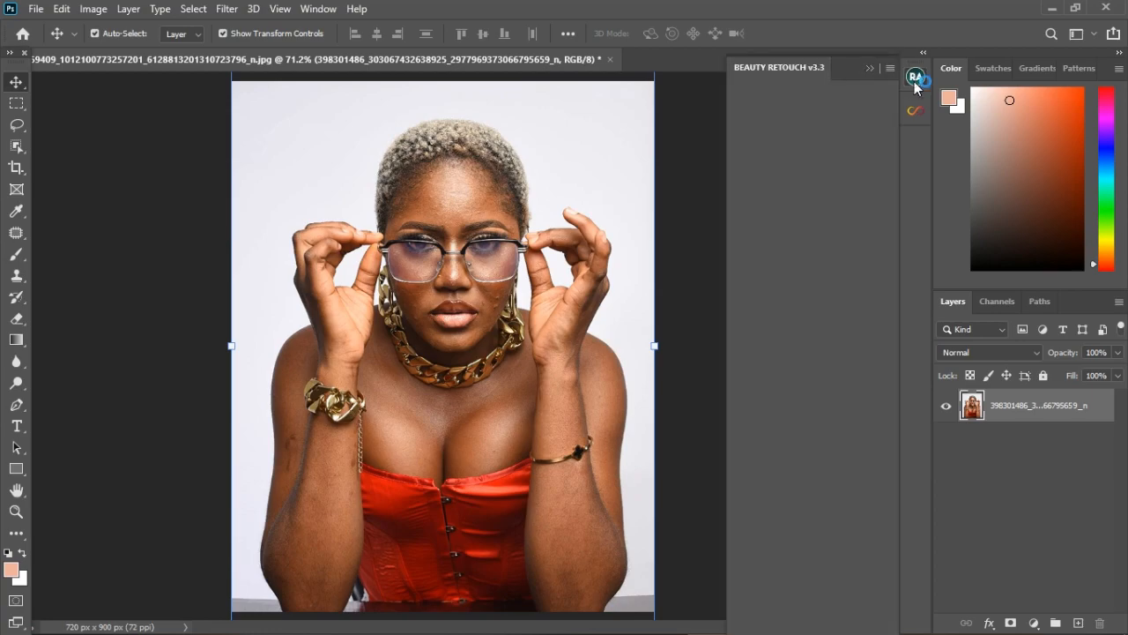
scroll(840, 148, down, 1)
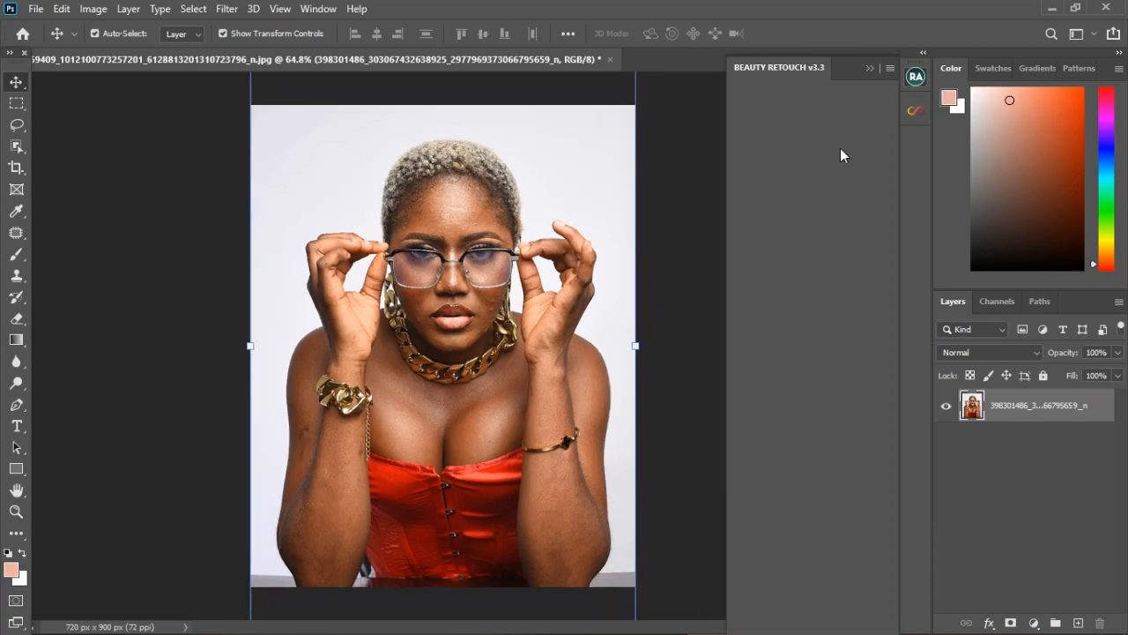
scroll(833, 164, up, 2)
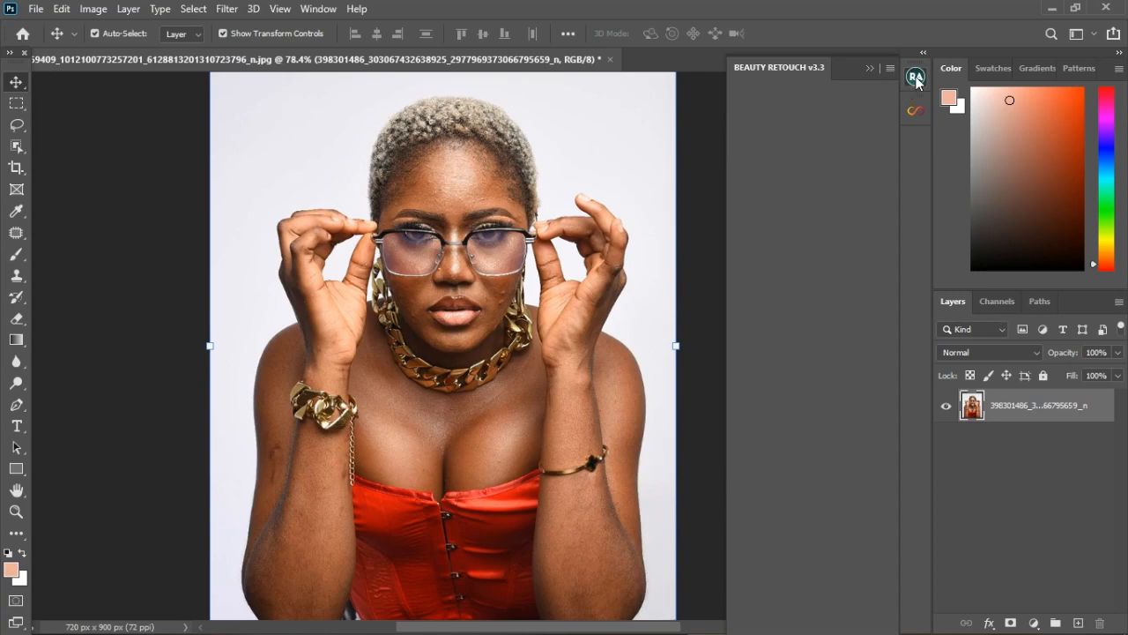
Step: Undock the Beauty Retouch panel, redock it below Infinite Color and show it expanded with labelled dock icons
mouse_move(779, 68)
mouse_down()
mouse_move(776, 106)
mouse_move(848, 99)
mouse_up()
drag(980, 97, 776, 157)
click(777, 155)
click(779, 156)
click(779, 156)
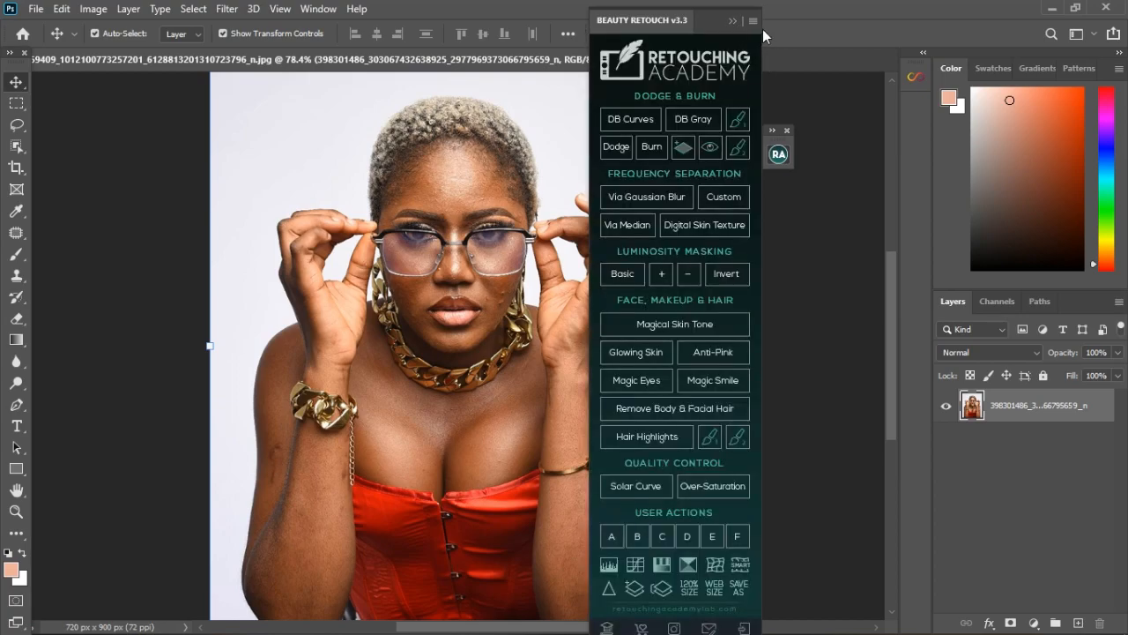
mouse_move(704, 21)
mouse_down()
mouse_move(908, 104)
mouse_move(804, 118)
mouse_up()
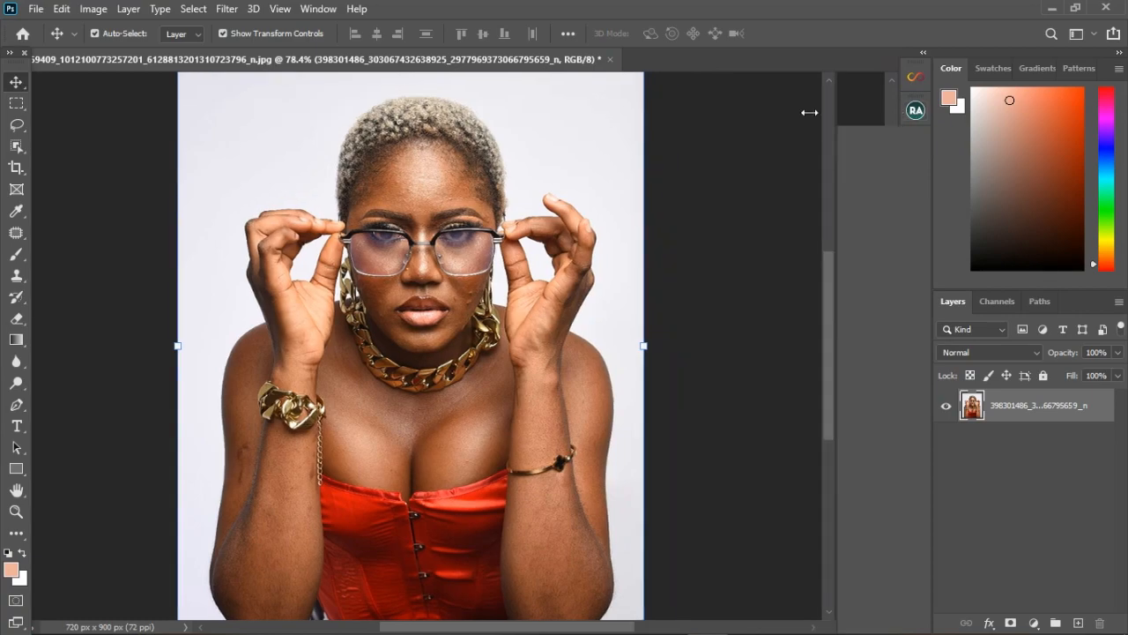
click(859, 113)
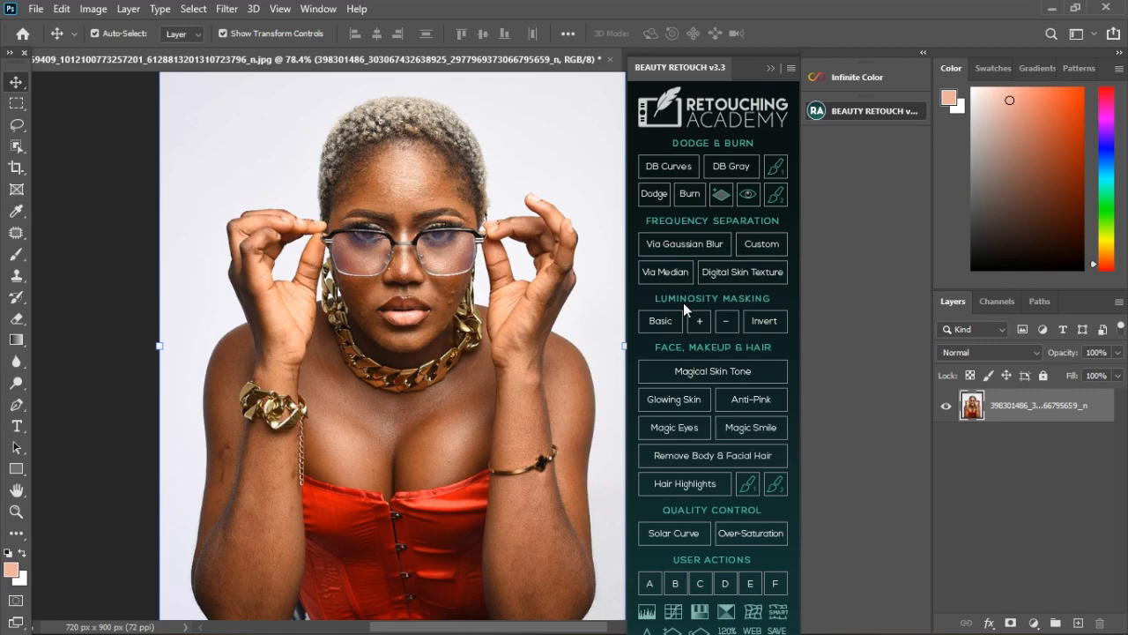
Step: Look through the list of installed extensions
click(320, 11)
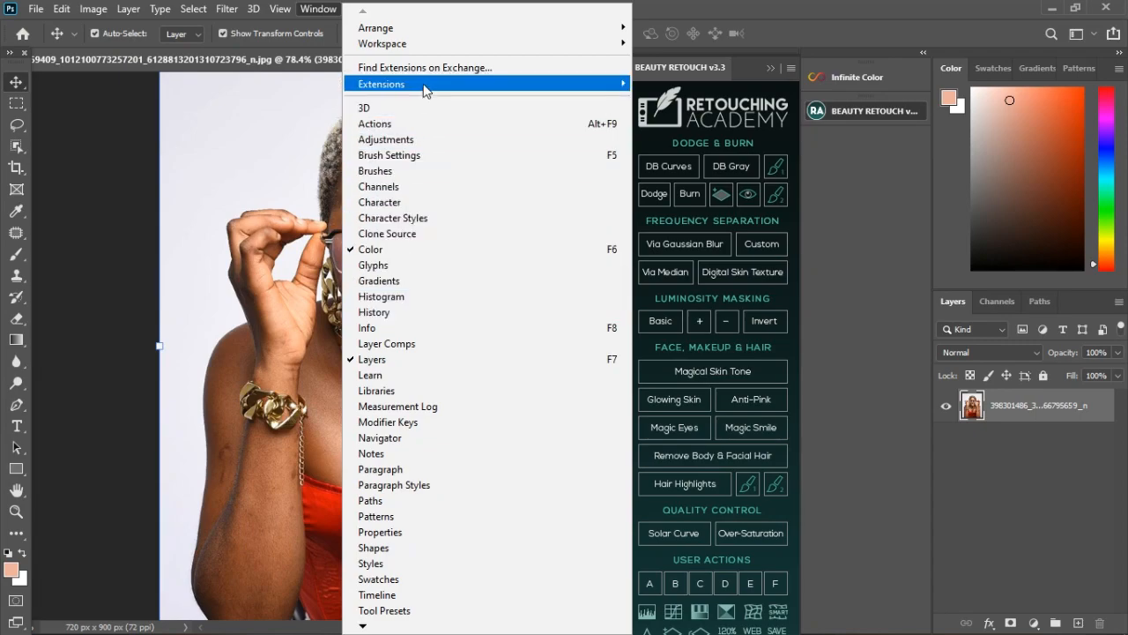
mouse_move(424, 91)
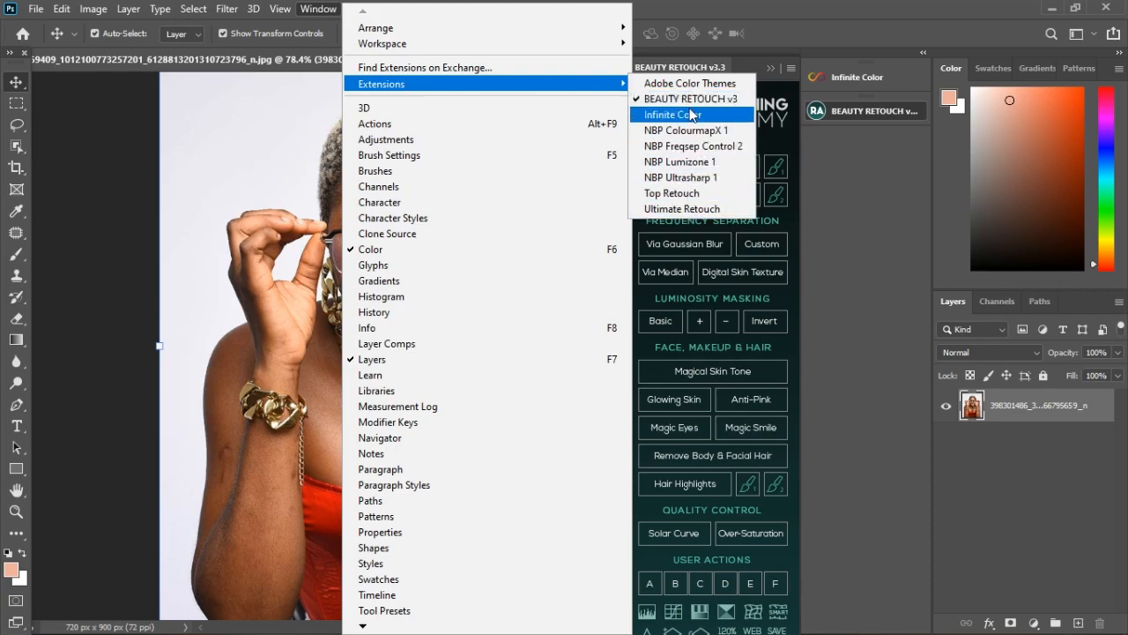
click(792, 126)
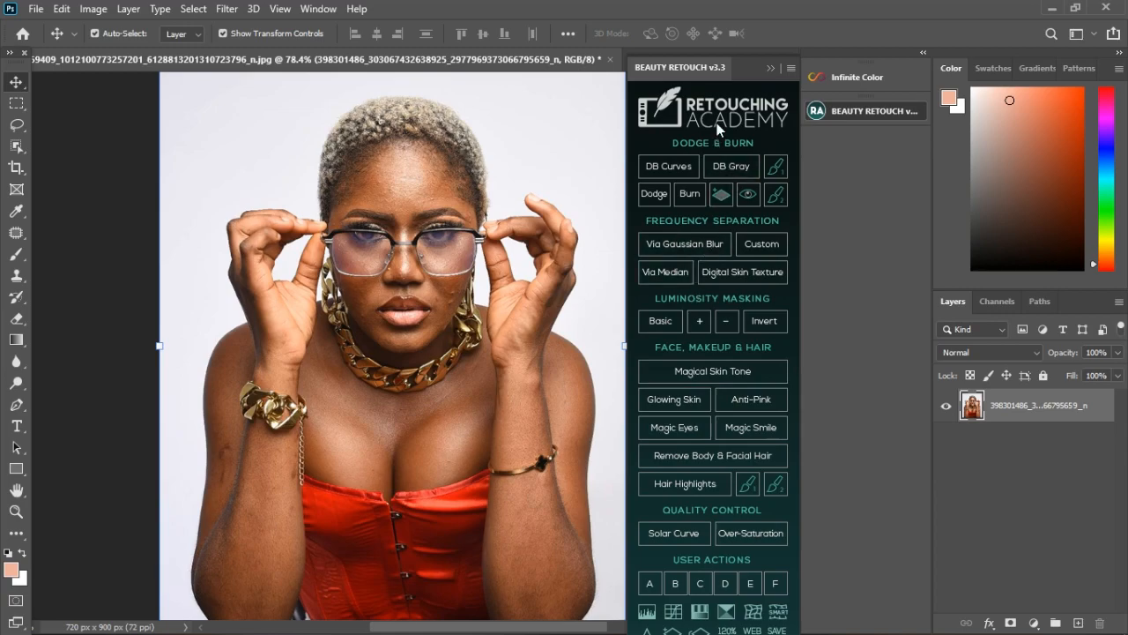
Step: Collapse the Beauty Retouch panel to its dock icon
click(771, 68)
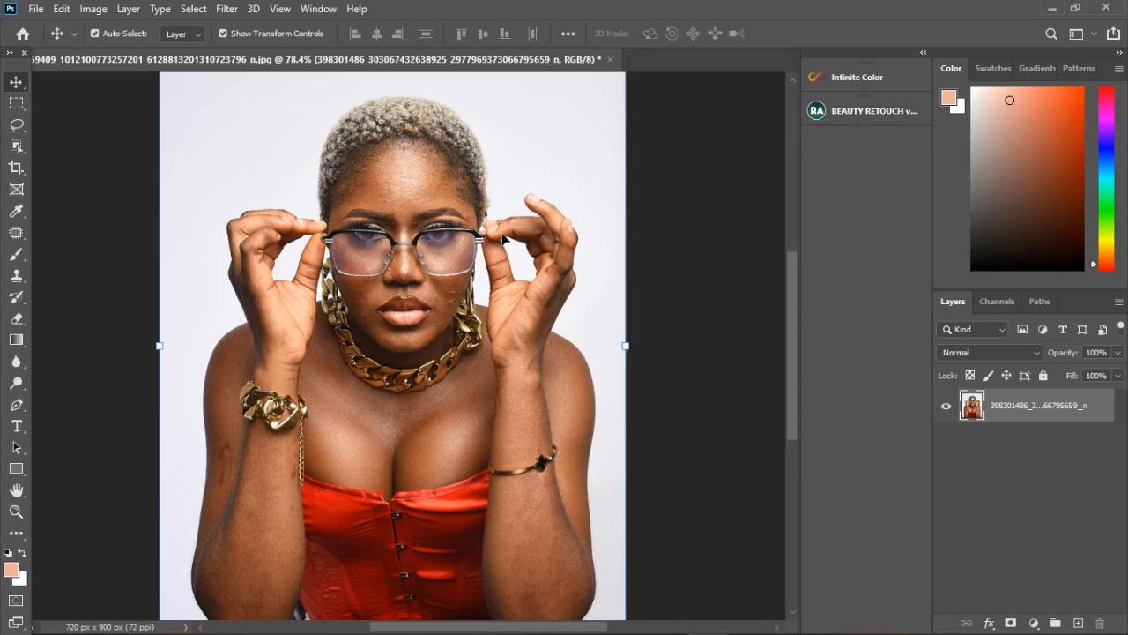
scroll(493, 237, down, 2)
scroll(157, 234, up, 2)
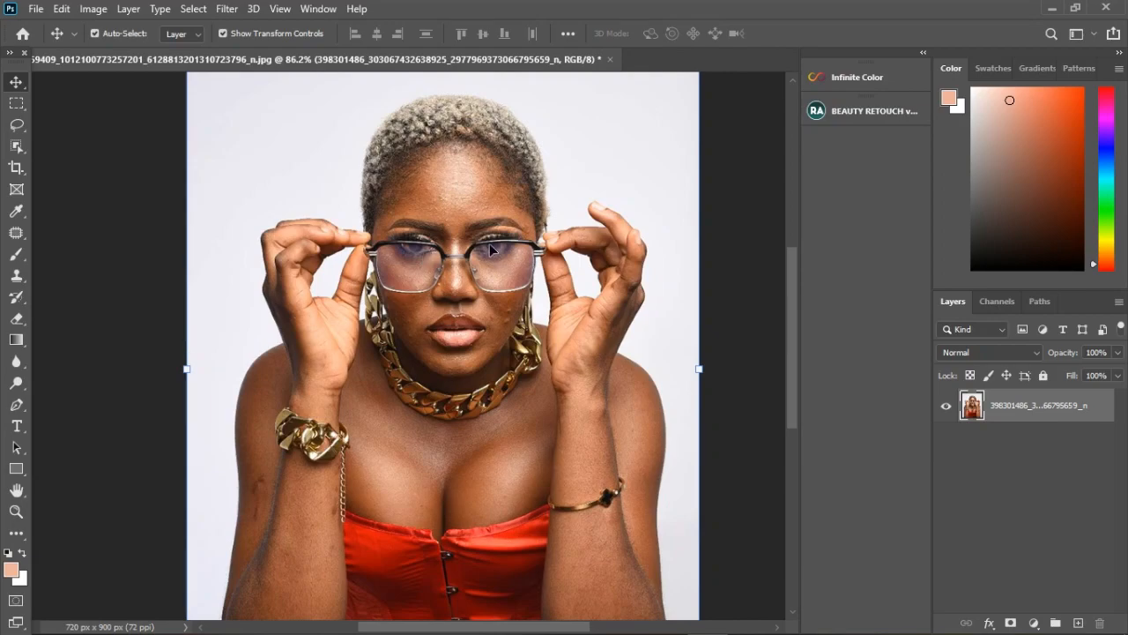
Step: Duplicate the portrait layer twice
scroll(489, 251, down, 1)
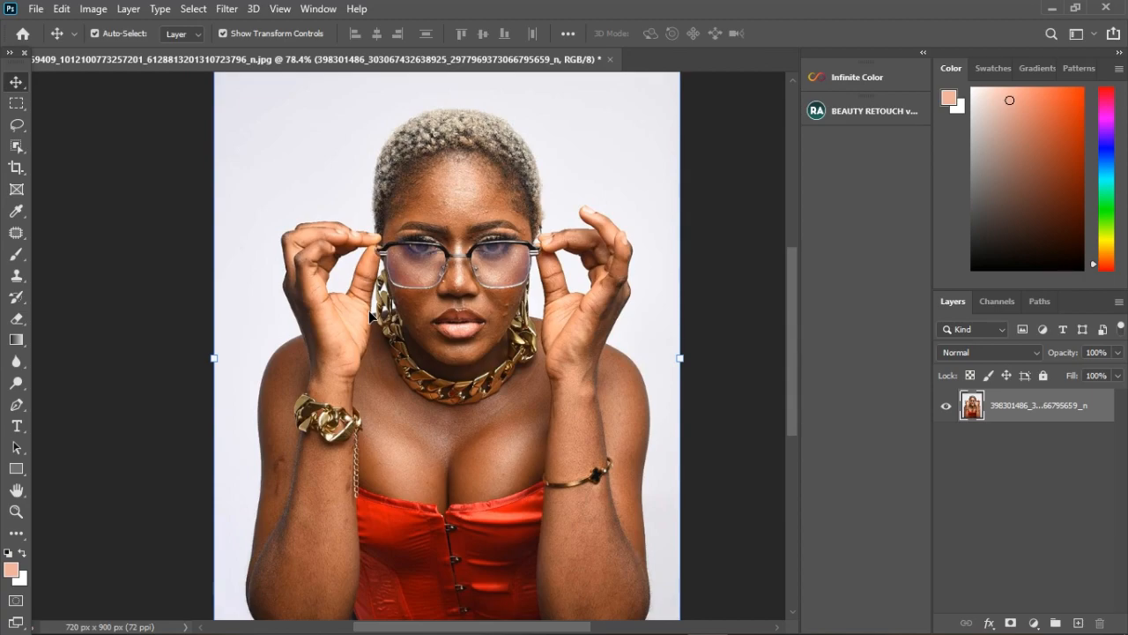
scroll(465, 227, up, 3)
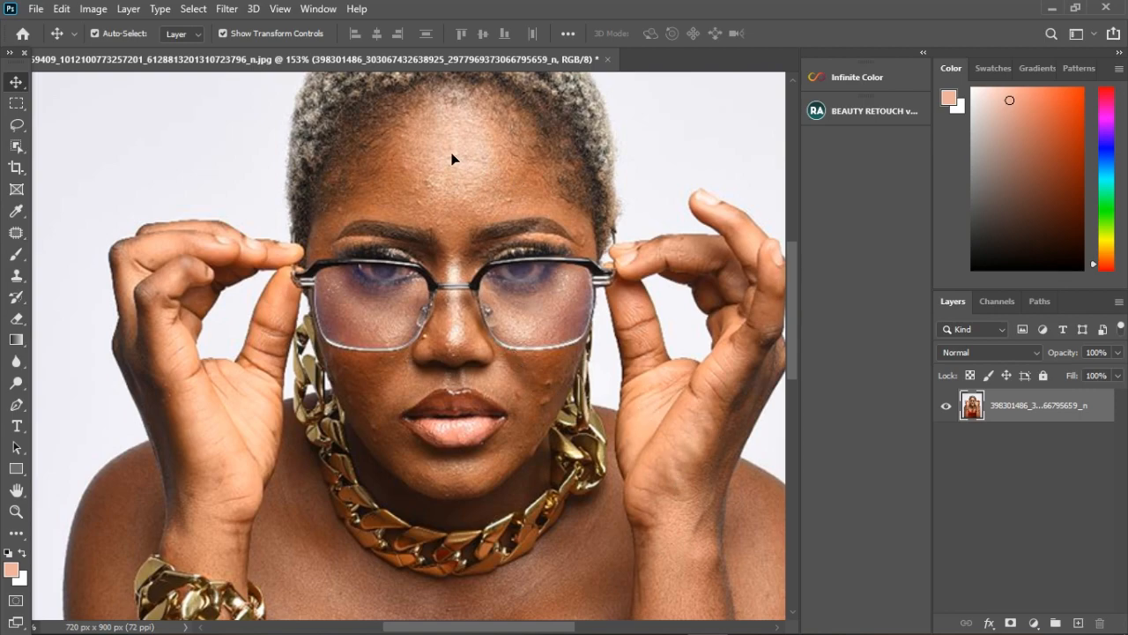
scroll(254, 151, down, 2)
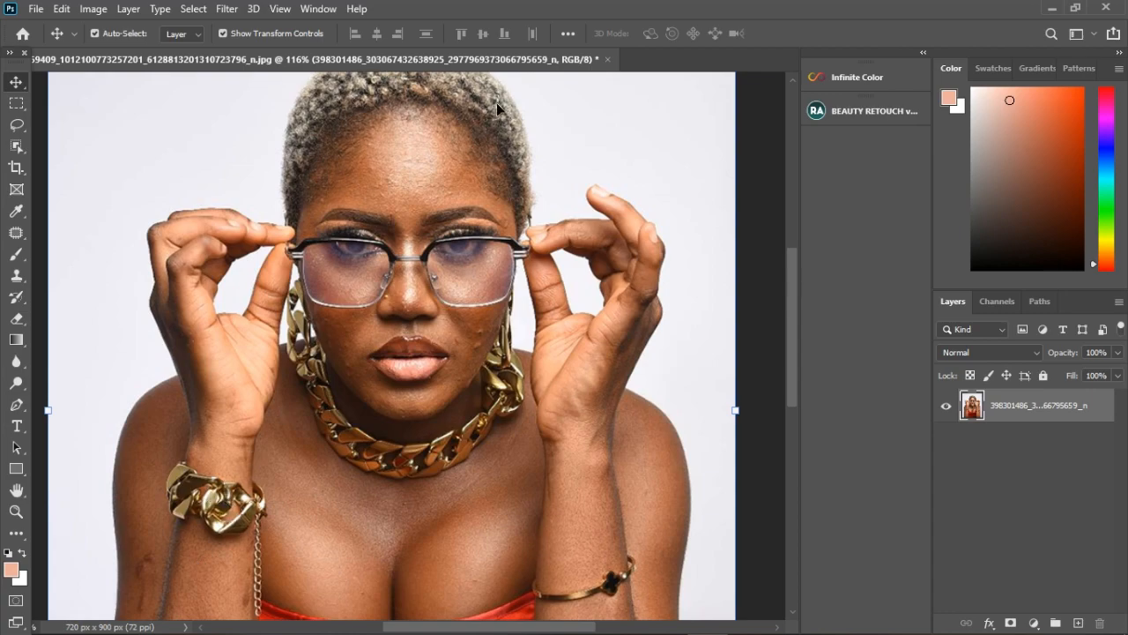
scroll(498, 174, down, 4)
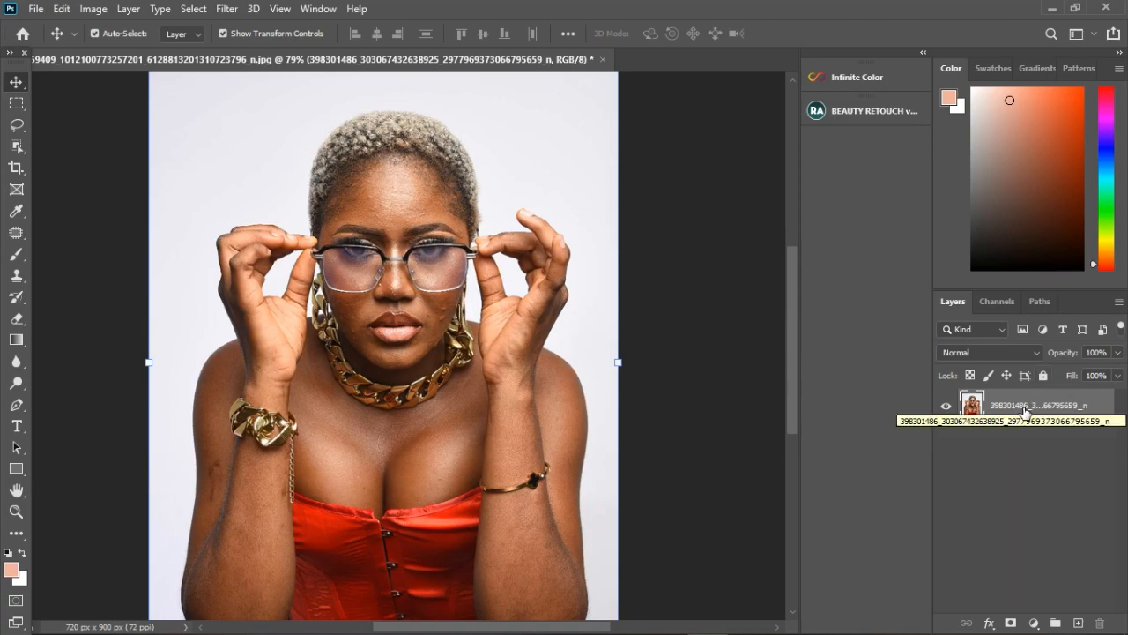
key(ctrl+j)
key(ctrl+j)
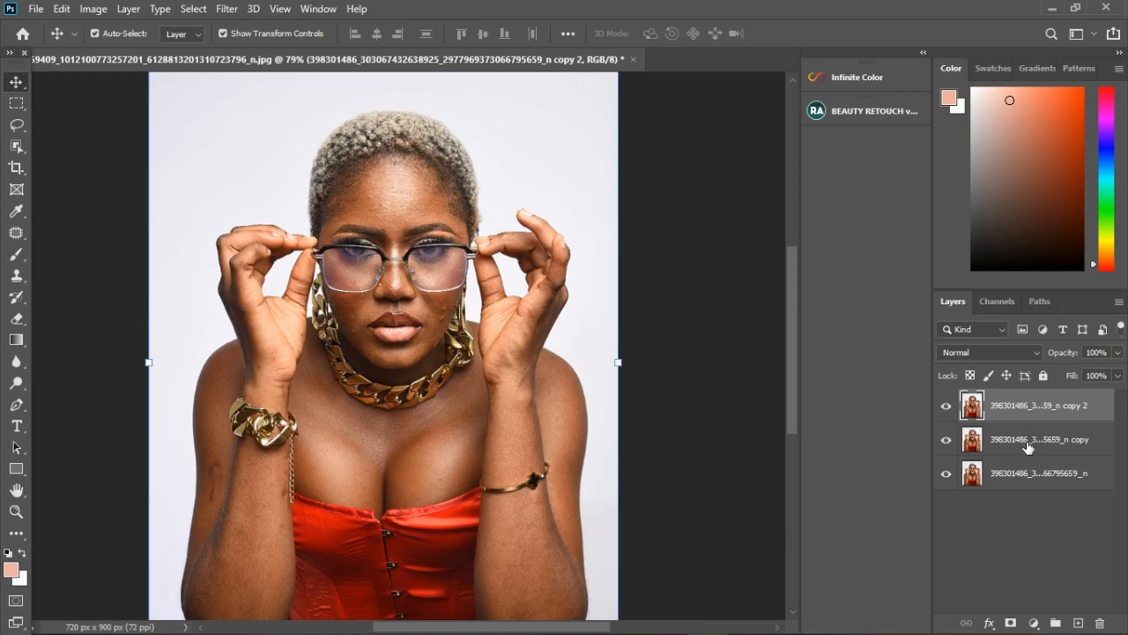
Step: Rename the middle layer copy as tone/color and the uppermost copy as texture
double_click(1028, 447)
text(to)
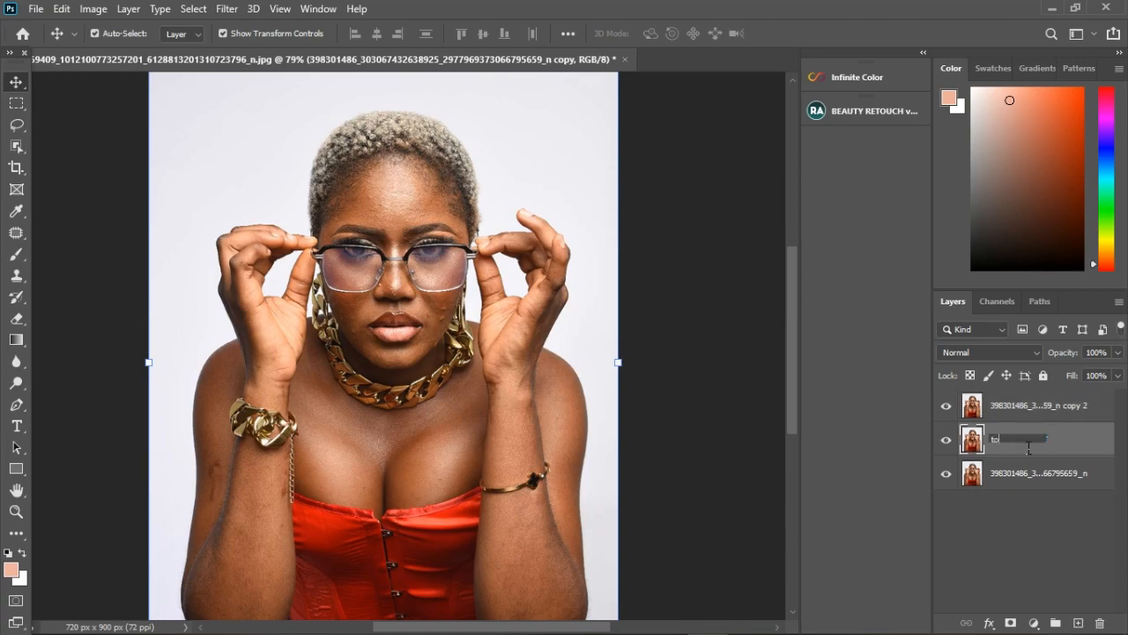
text(ne/color)
key(Return)
double_click(1042, 407)
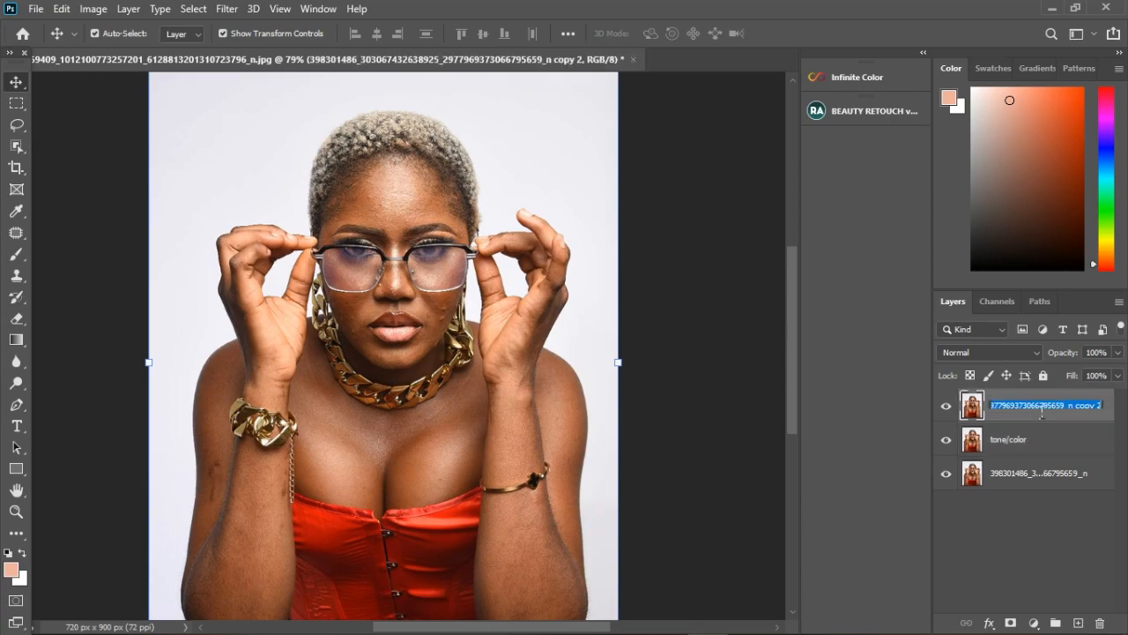
text(texture)
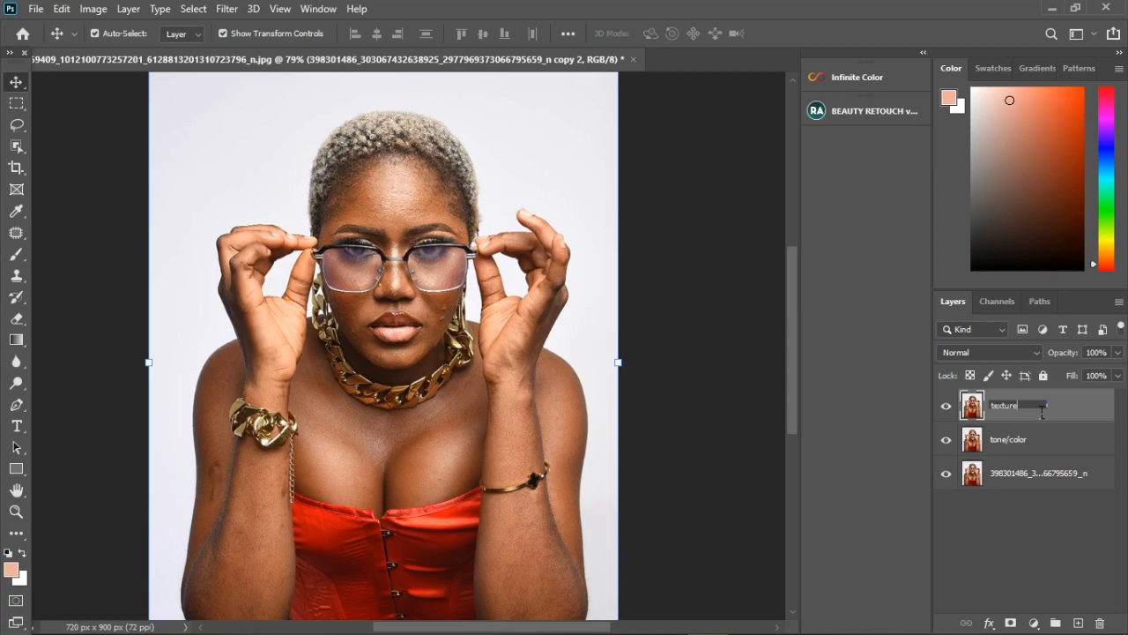
key(Return)
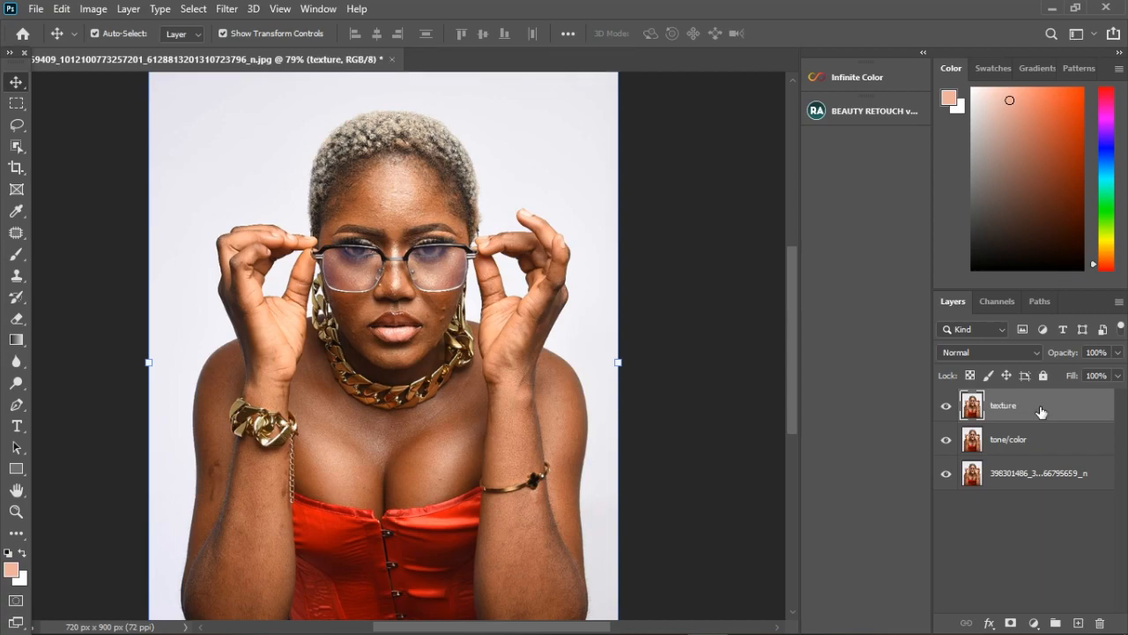
Step: Hide the texture layer and make the tone/color layer active
click(946, 405)
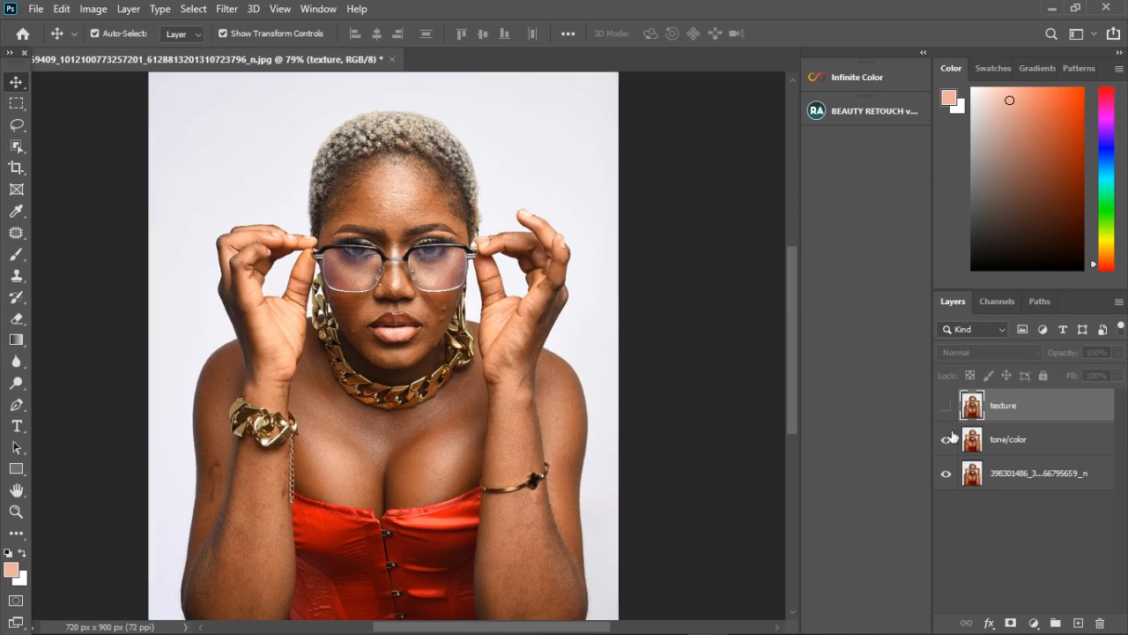
click(1041, 449)
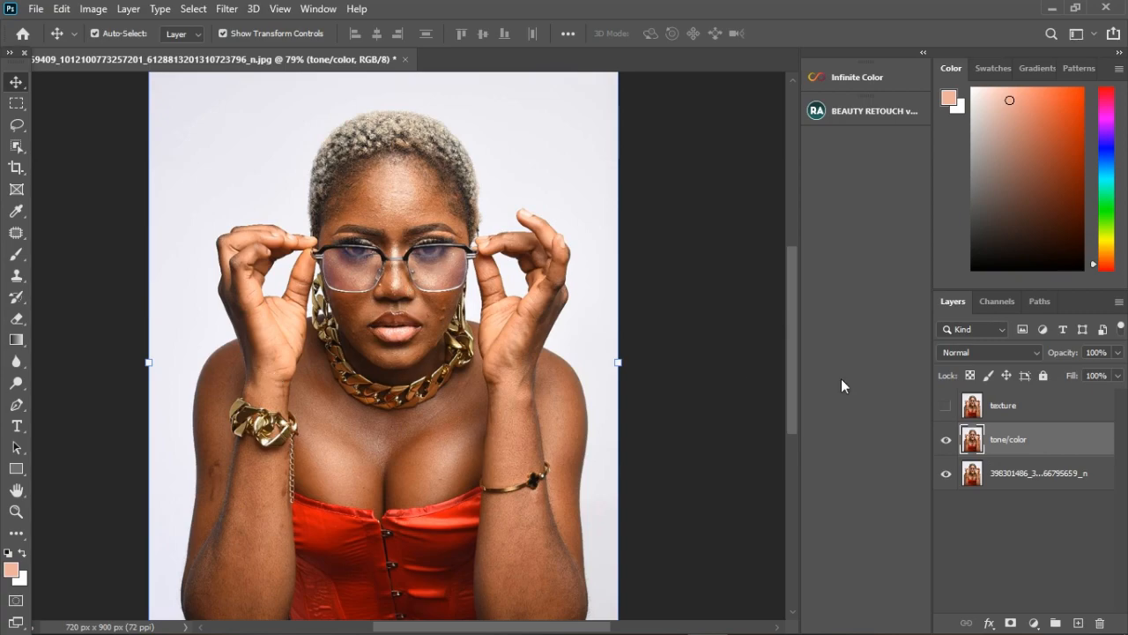
click(1018, 413)
click(946, 405)
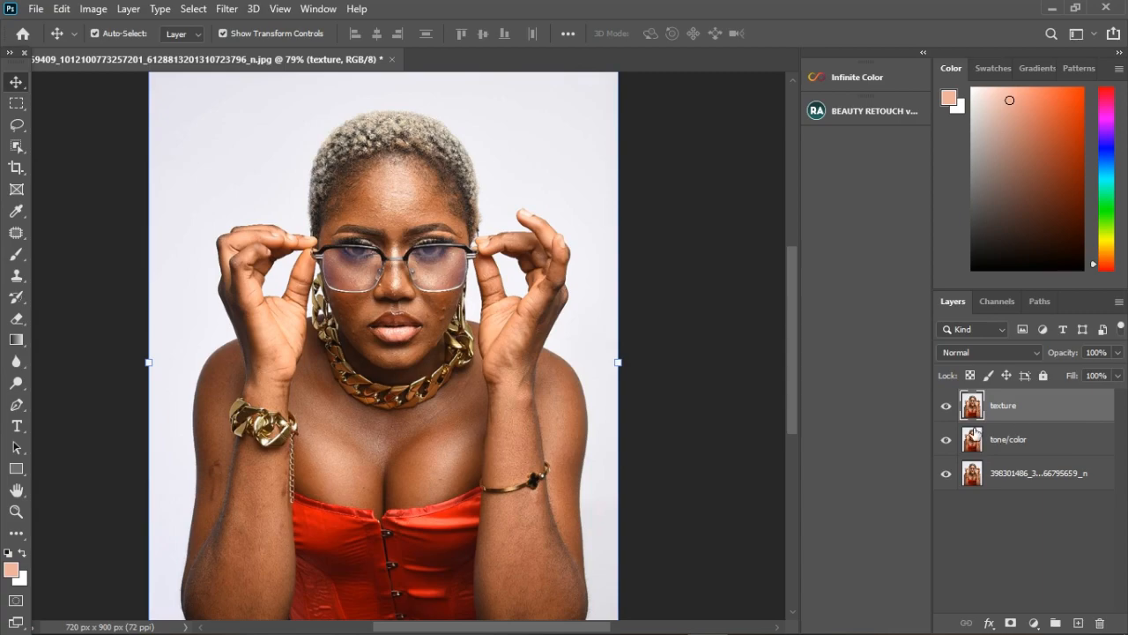
click(946, 405)
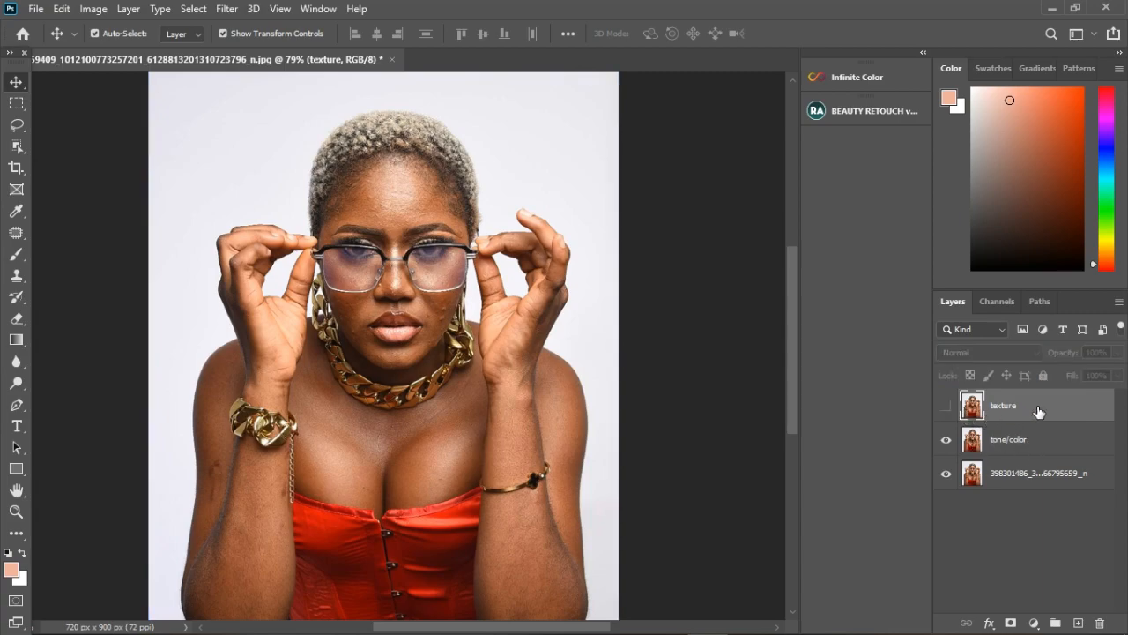
click(1058, 446)
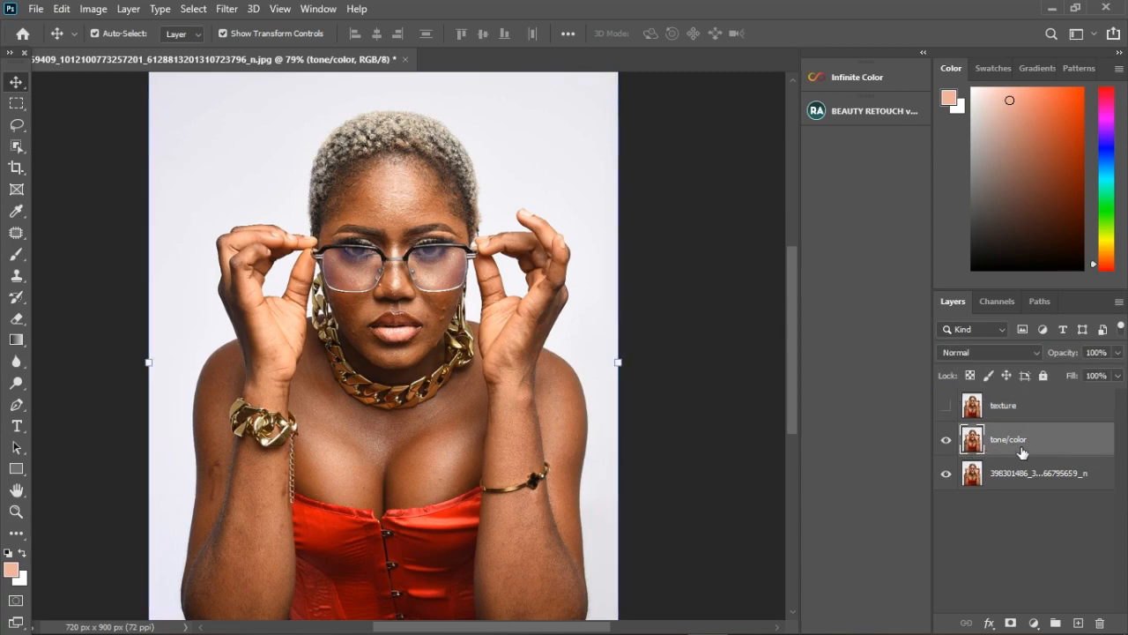
click(228, 10)
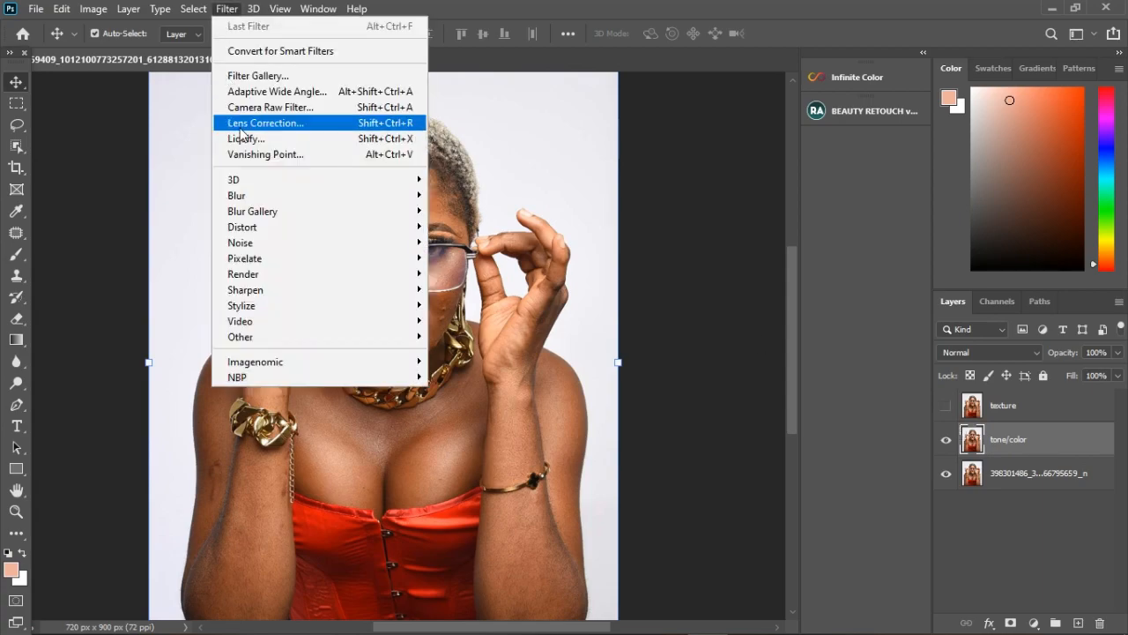
mouse_move(258, 197)
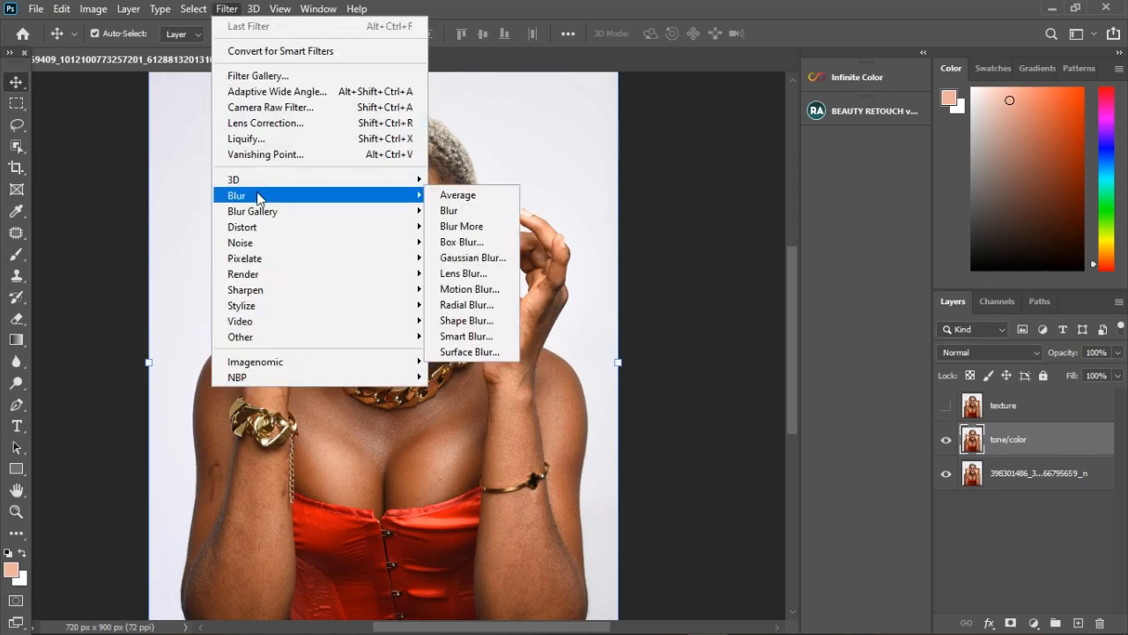
click(472, 258)
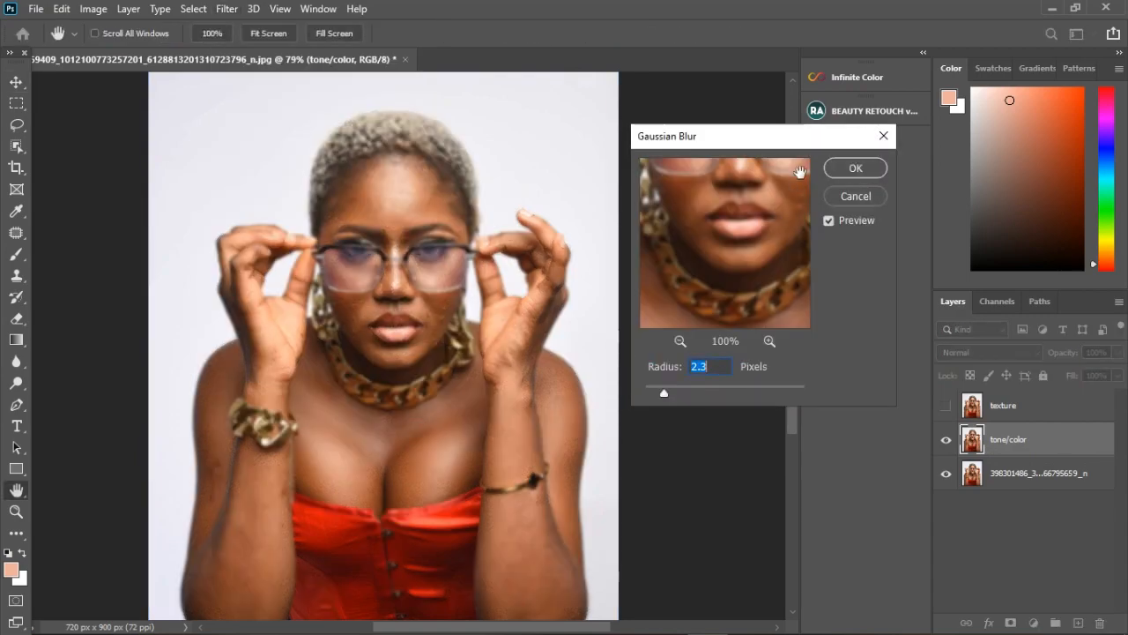
click(855, 199)
key(v)
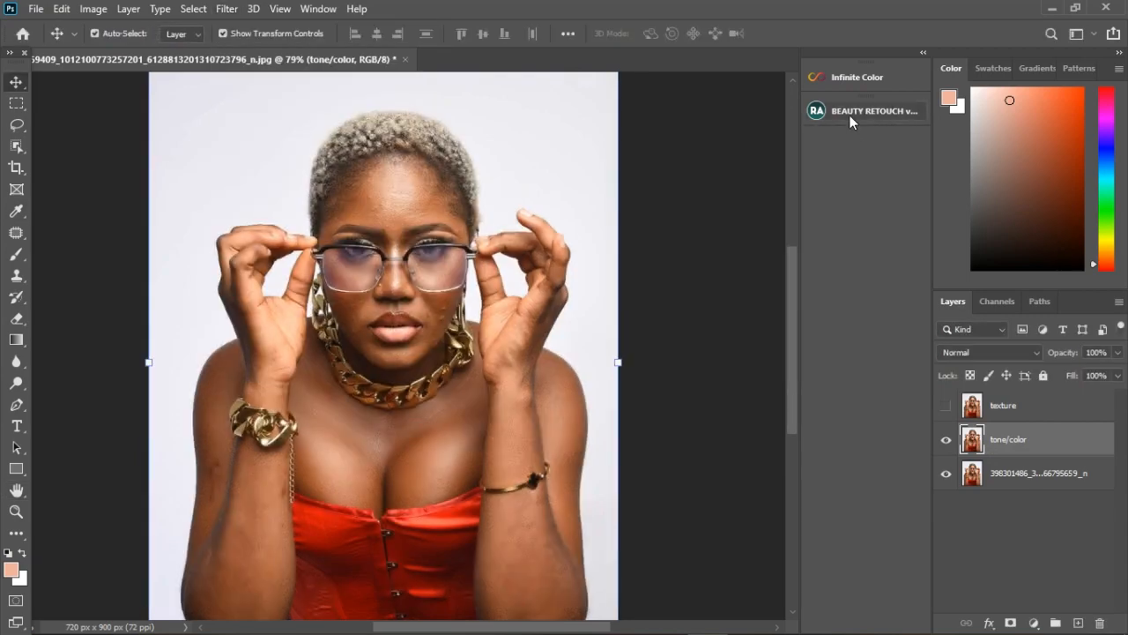
click(849, 114)
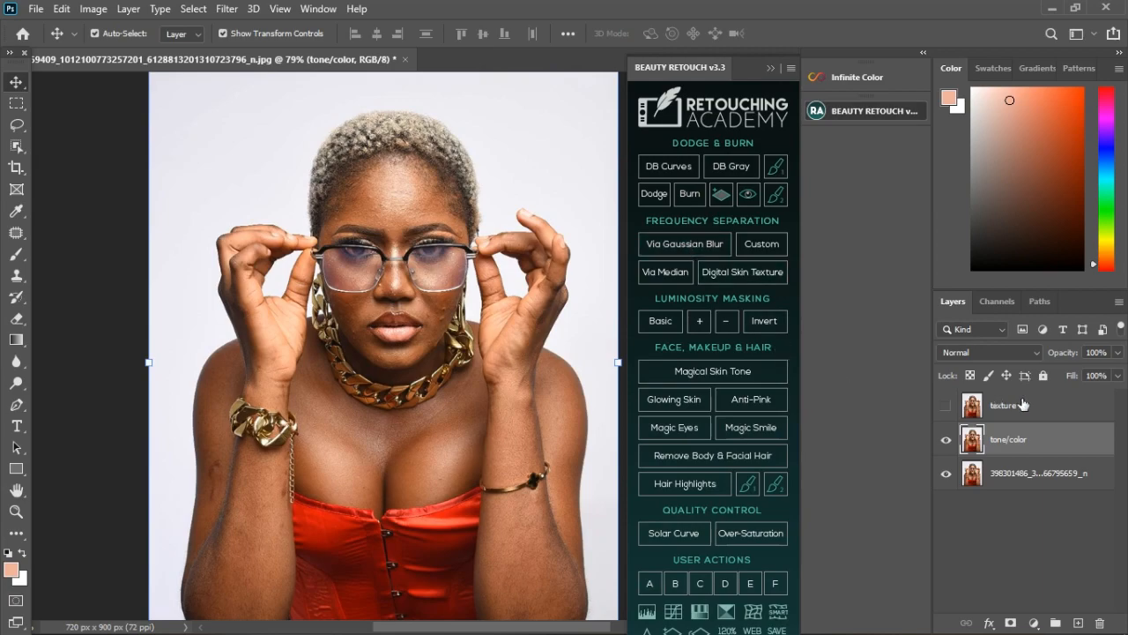
click(773, 68)
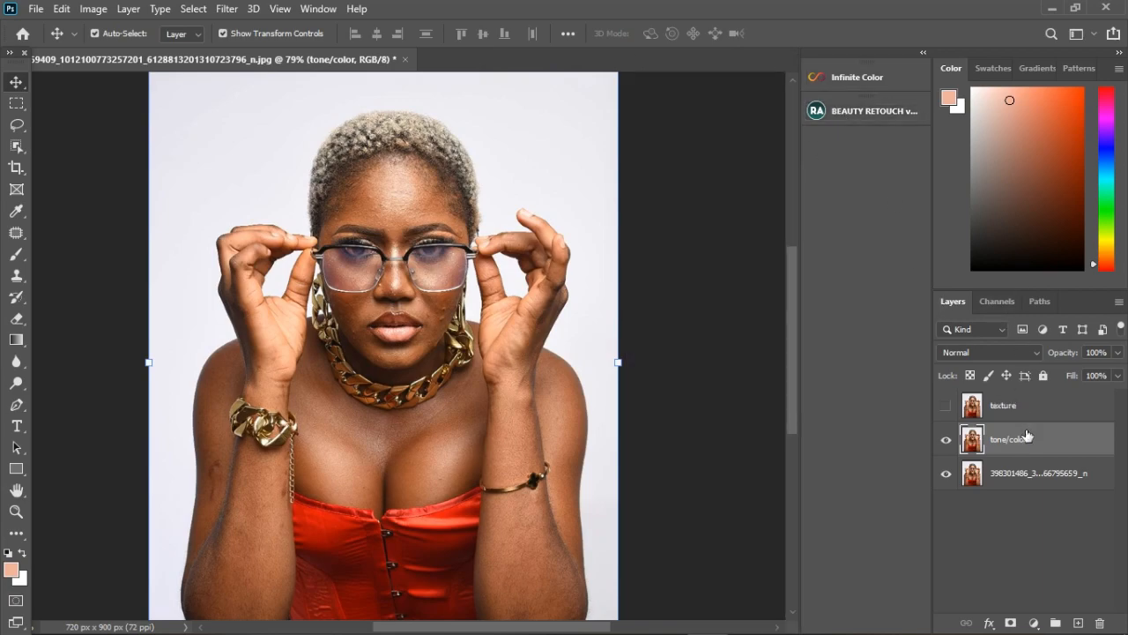
Step: Apply a Gaussian Blur with a radius of 9.0 pixels to the tone/color layer
click(227, 11)
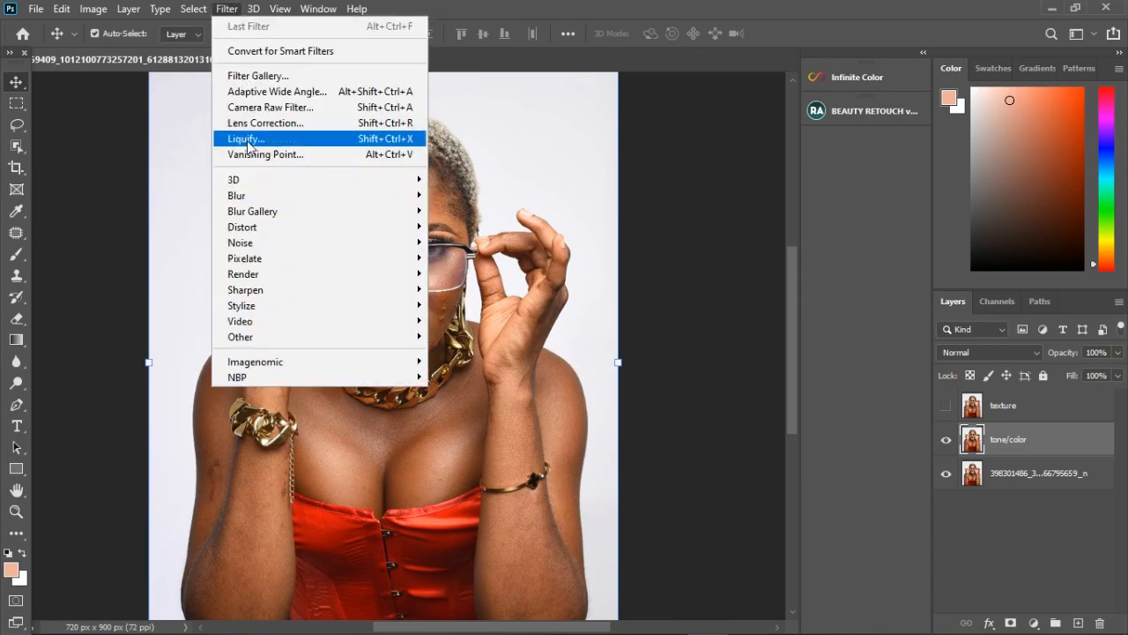
mouse_move(280, 201)
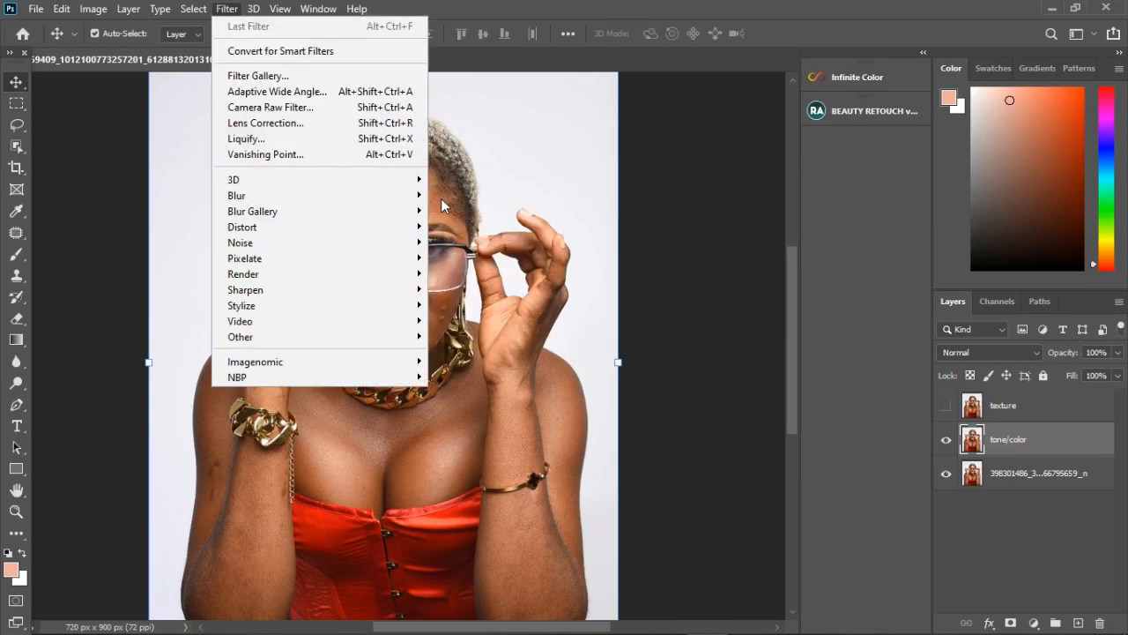
click(473, 257)
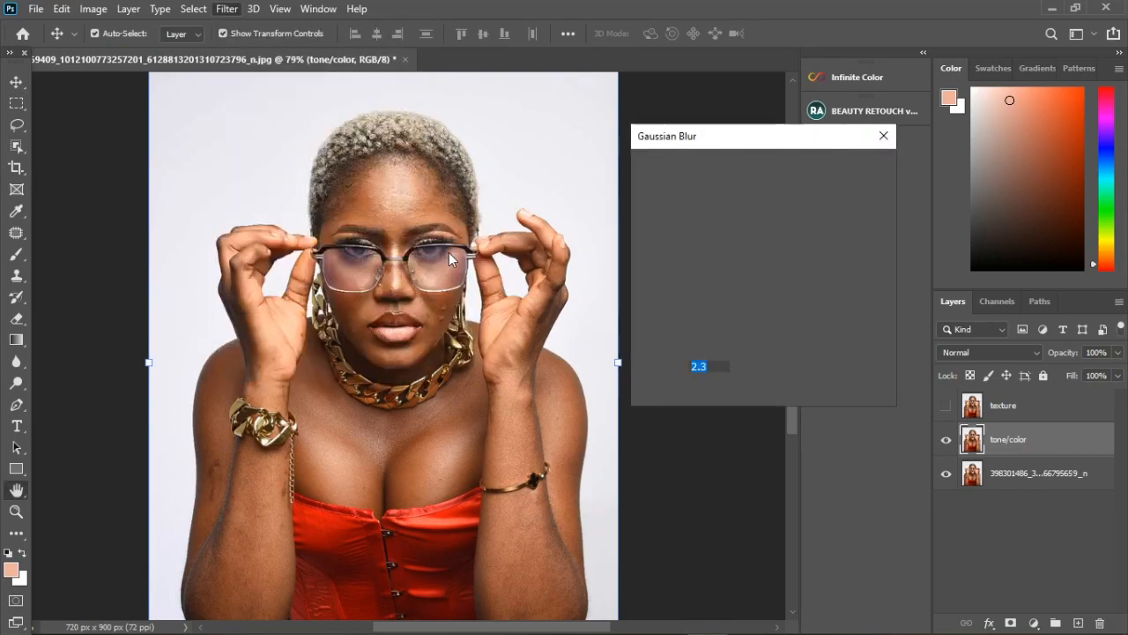
drag(663, 392, 630, 393)
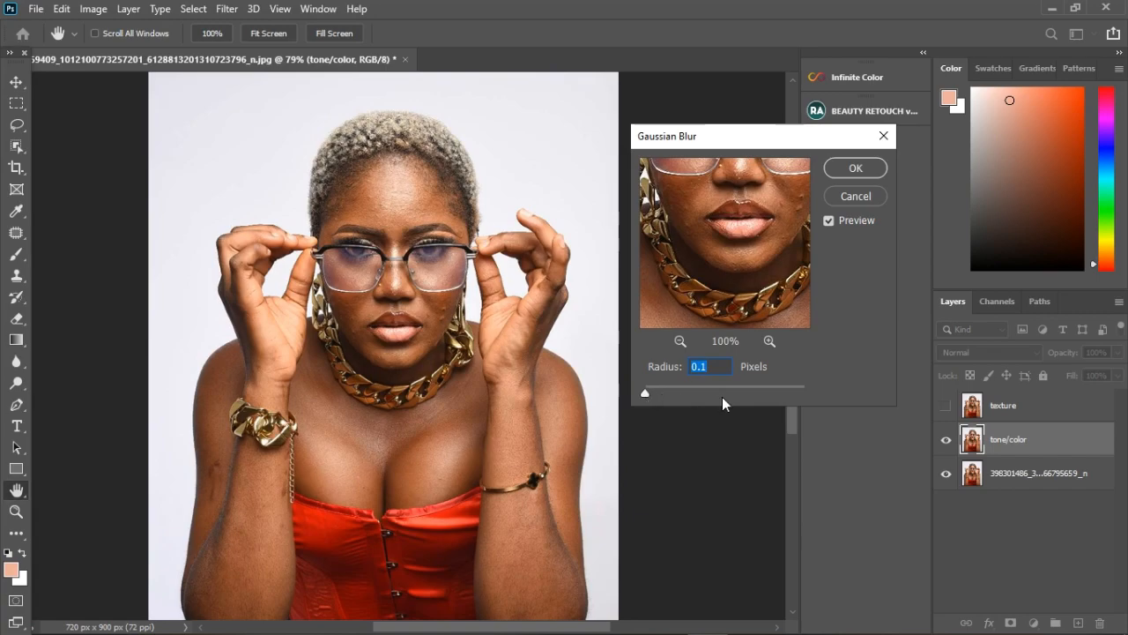
drag(644, 394, 654, 395)
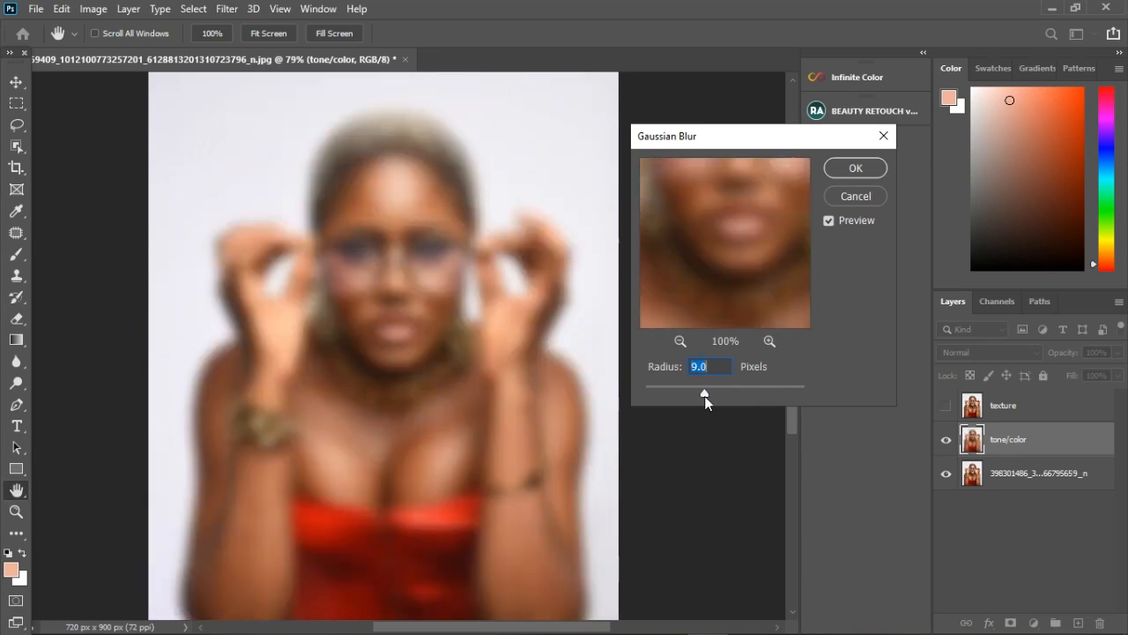
click(846, 168)
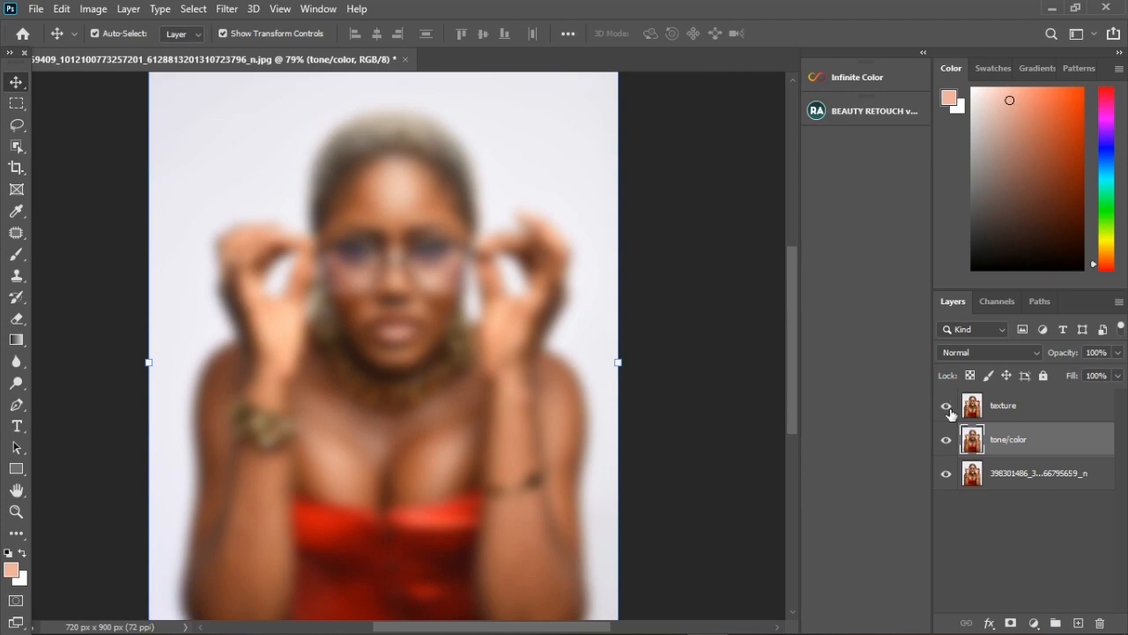
Step: Show the texture layer and use Apply Image on it with tone/color as source layer, Subtract blending, scale 2 and offset 128
click(946, 405)
click(1039, 411)
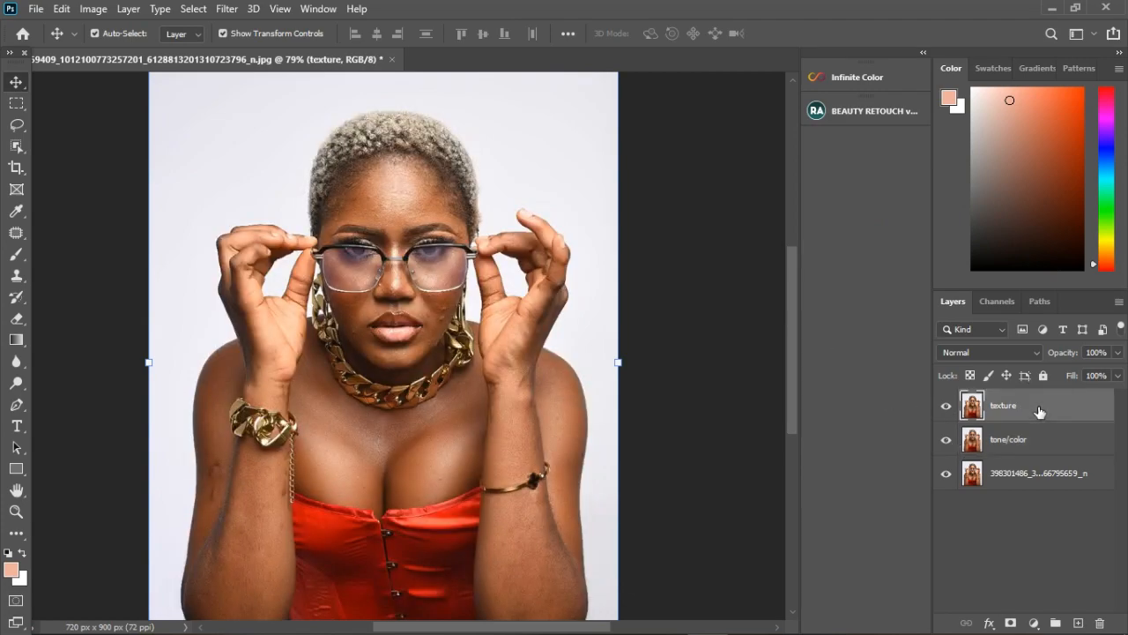
click(92, 9)
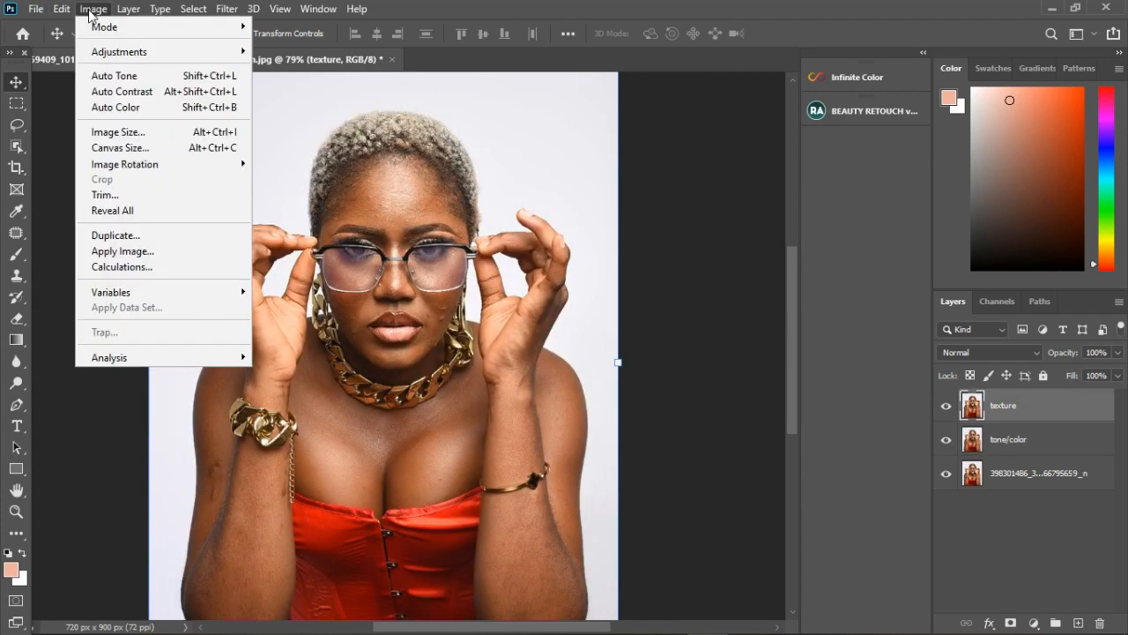
click(130, 252)
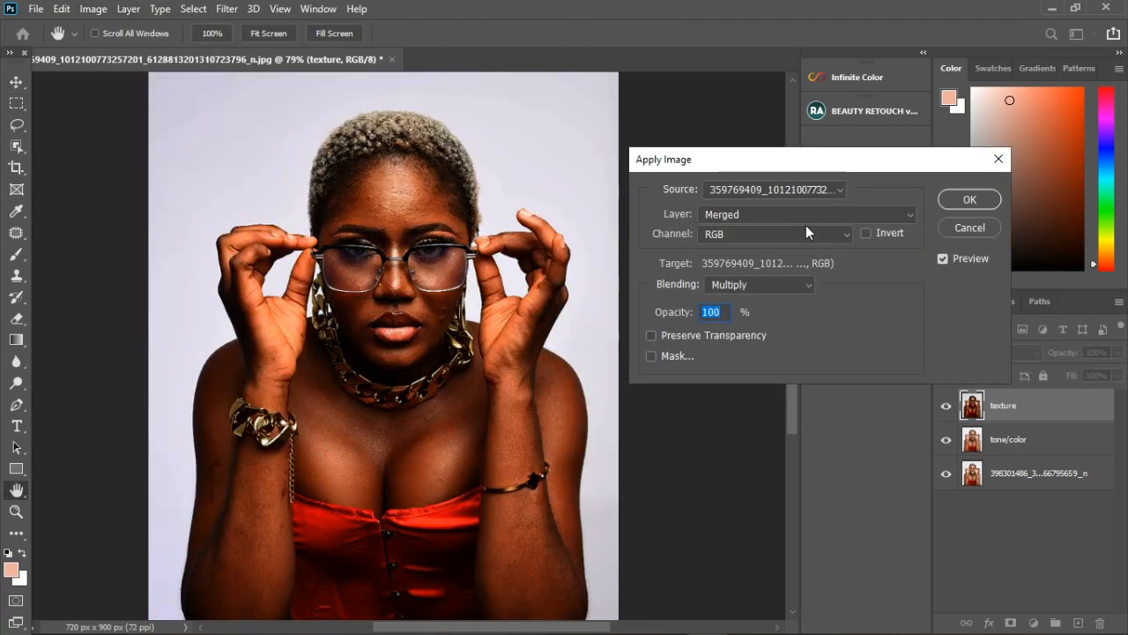
click(801, 213)
click(766, 272)
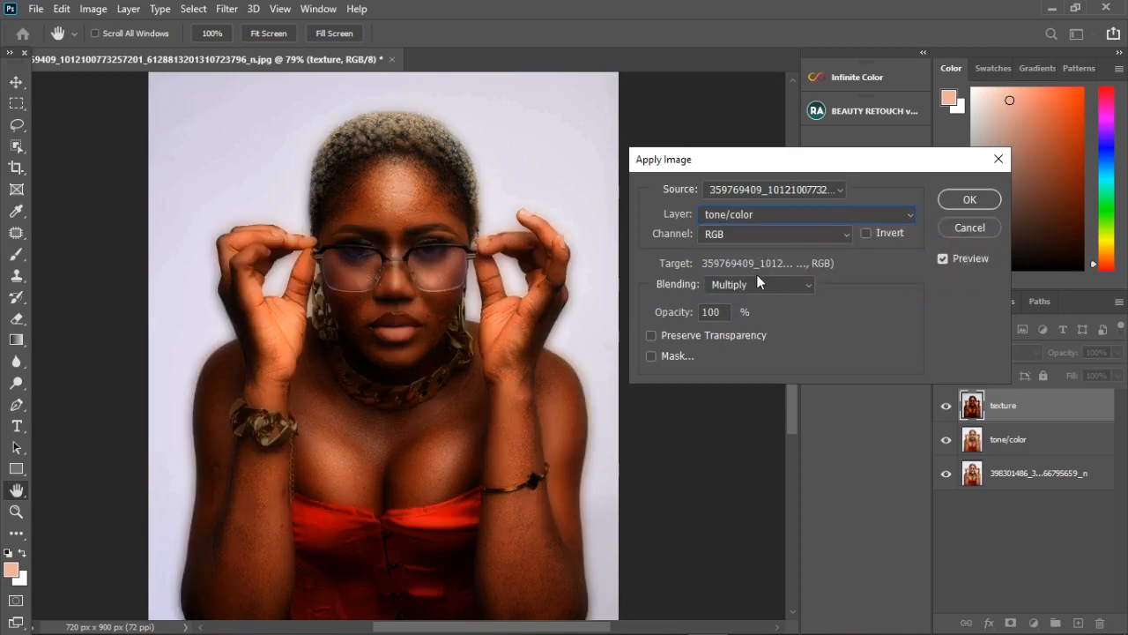
click(754, 283)
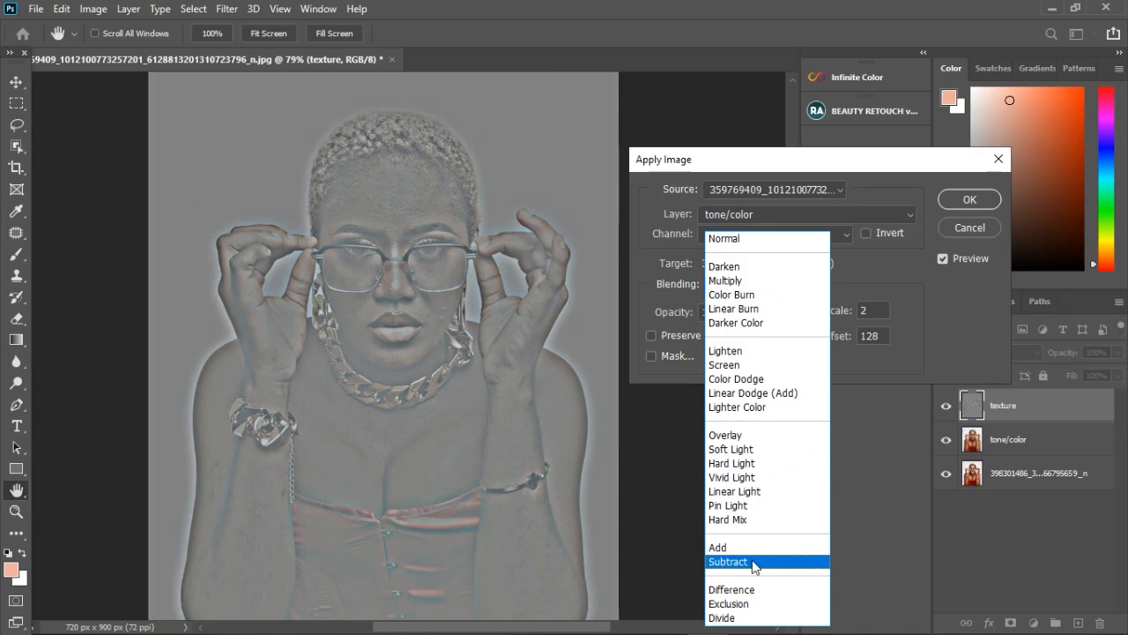
click(754, 561)
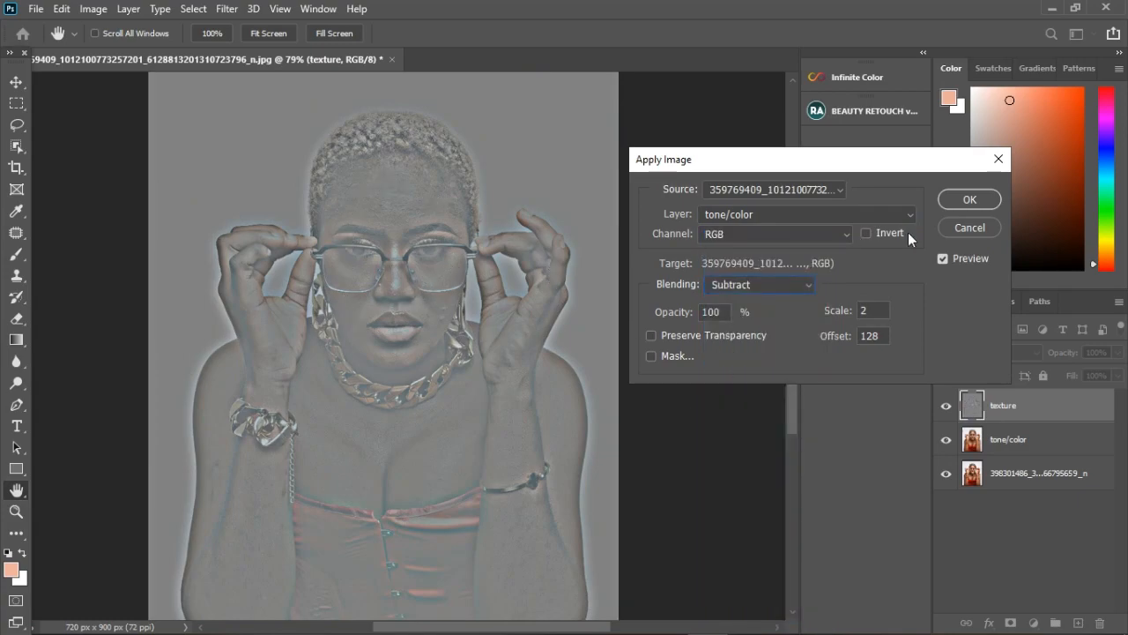
click(996, 201)
key(v)
Step: Examine the texture layer up close and toggle its visibility to compare it with the blurred tone/color layer
scroll(308, 296, up, 3)
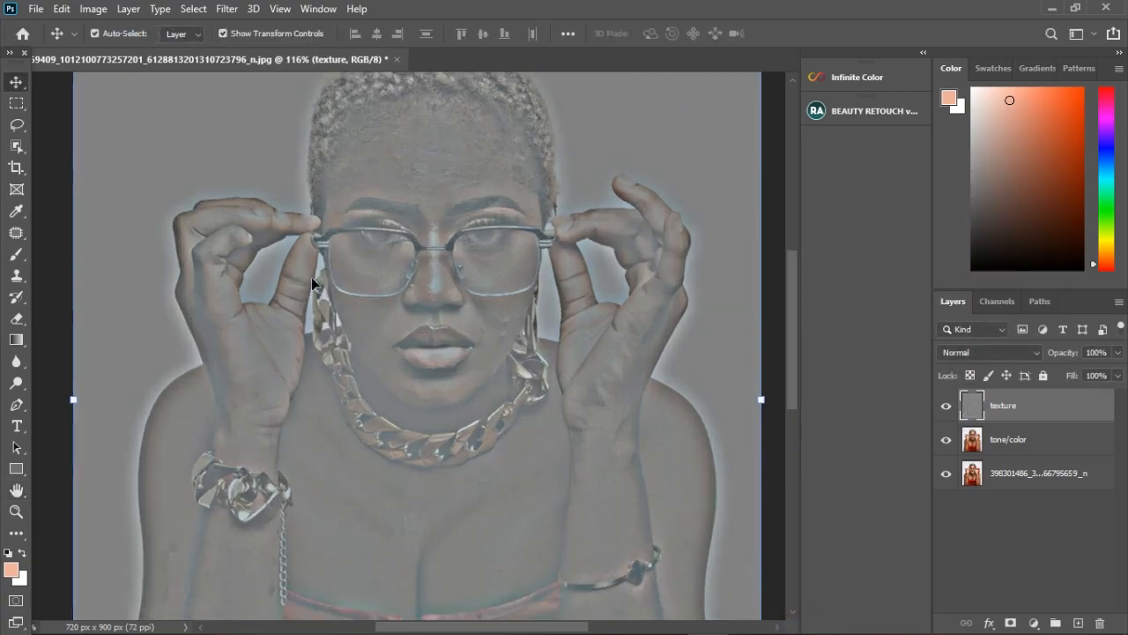
click(947, 406)
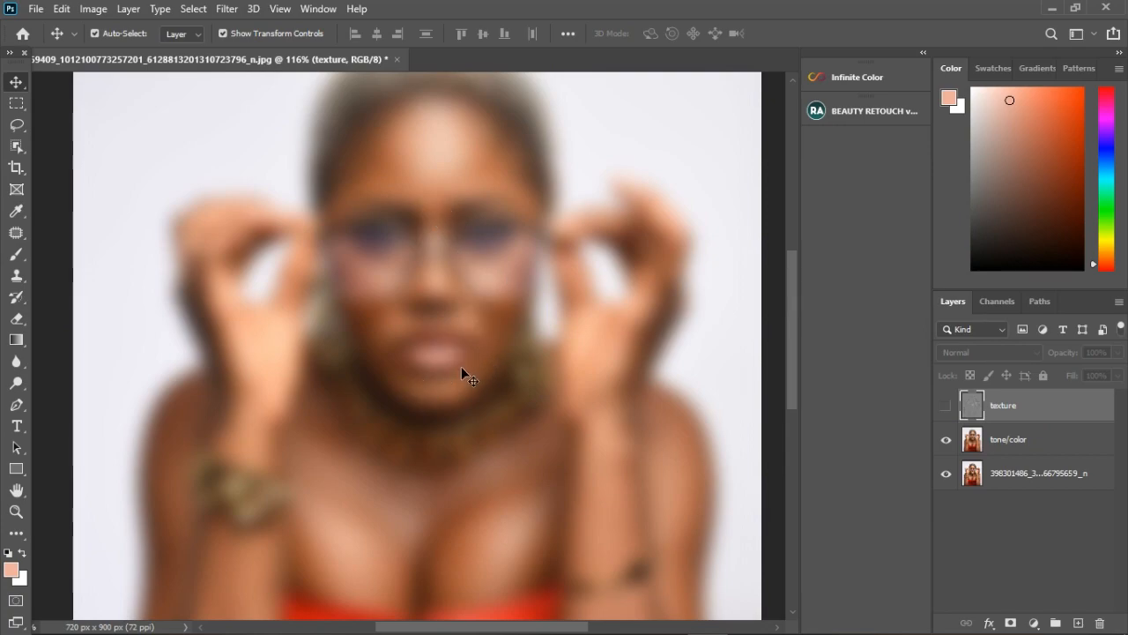
click(949, 405)
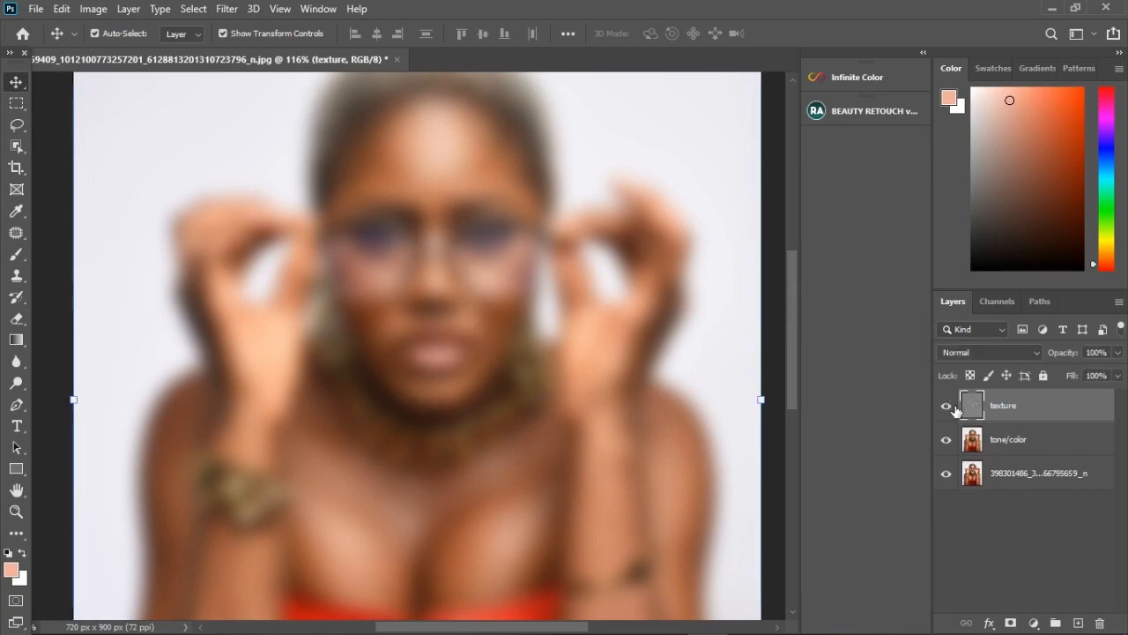
Step: Toggle the visibility of the tone/color and texture layers to compare the separated image
click(948, 443)
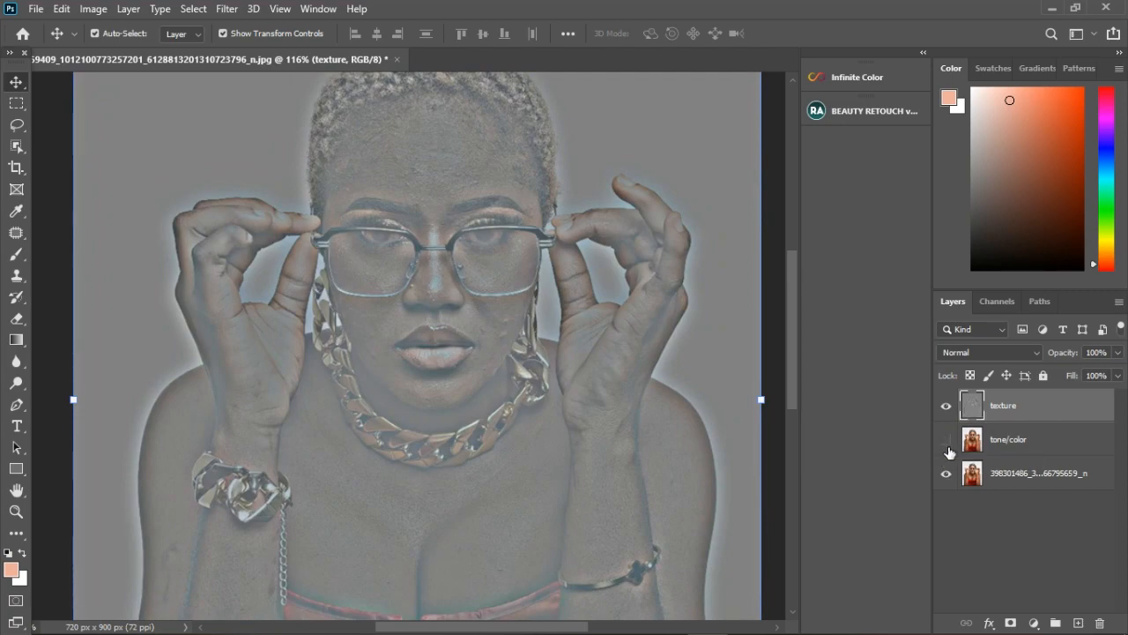
click(947, 439)
click(948, 411)
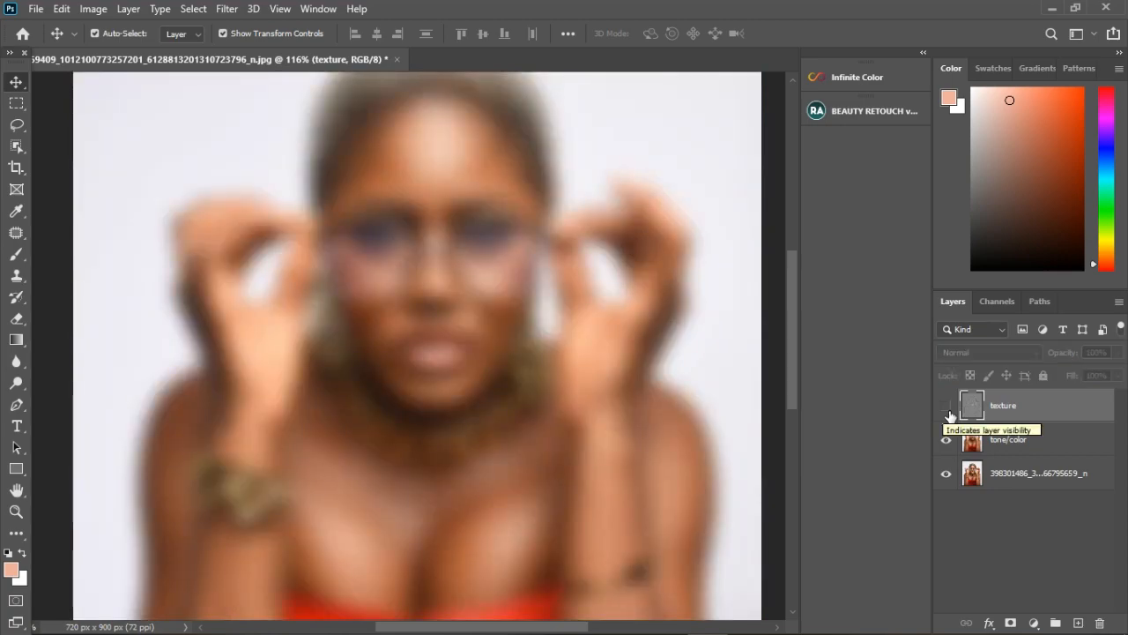
Step: Undo the edits back to before the Gaussian Blur, with the tone/color layer active
click(1084, 447)
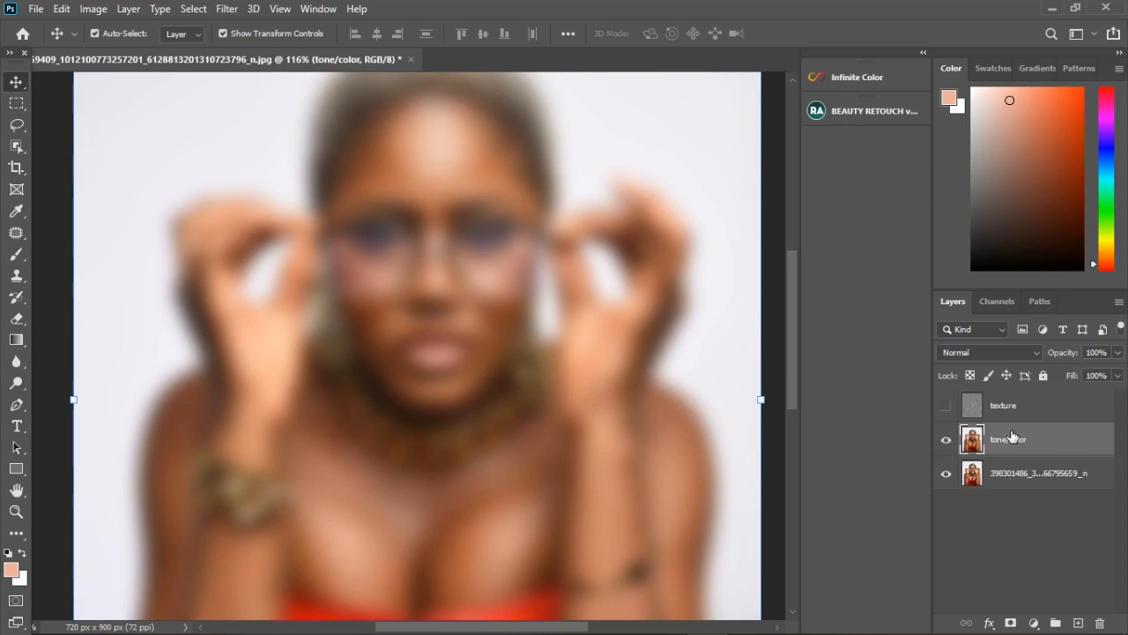
key(ctrl+z)
key(ctrl+z)
key(ctrl+z)
key(ctrl+z)
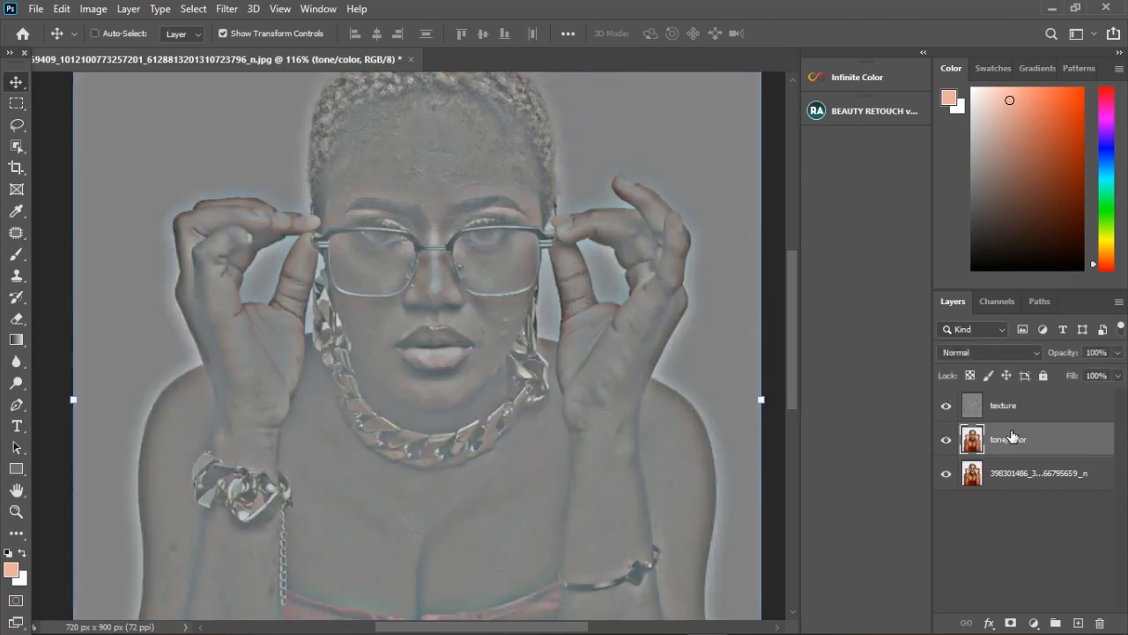
key(ctrl+z)
key(ctrl+z)
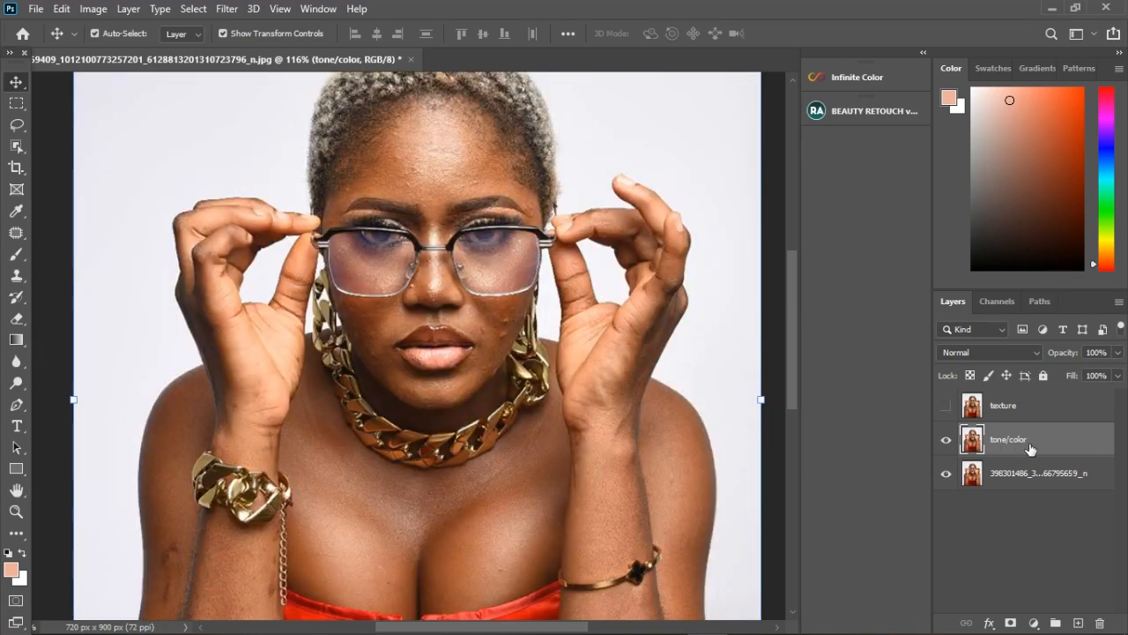
Step: Start a Gaussian Blur on the tone/color layer, lower the radius to 0.1 pixels and show the blemished cheek at 300% in the preview
click(225, 10)
mouse_move(270, 200)
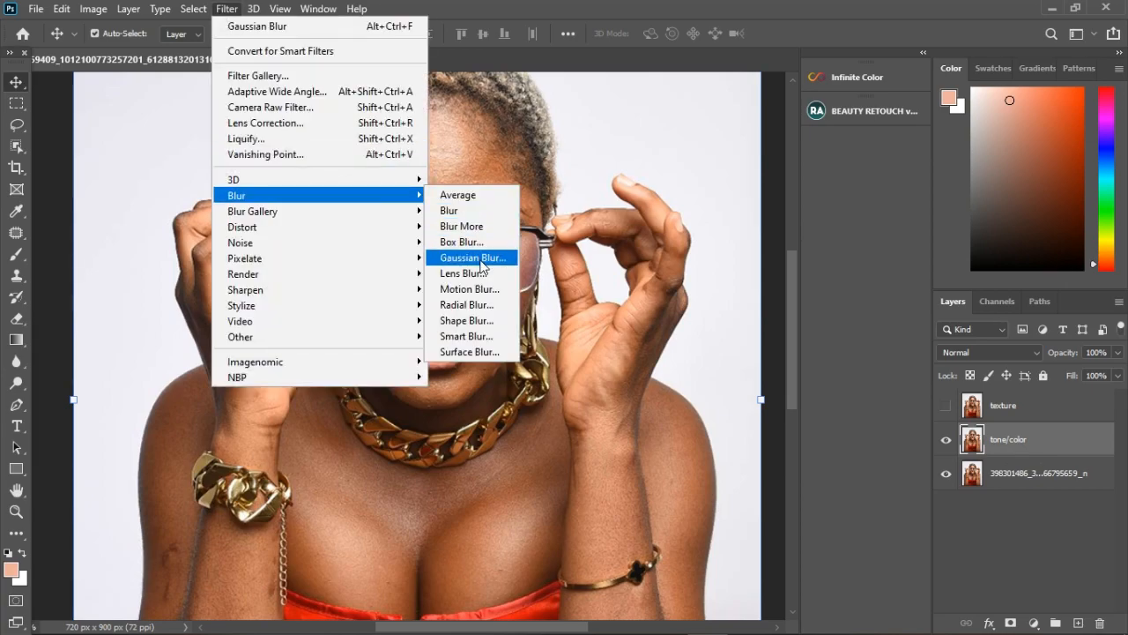
click(476, 256)
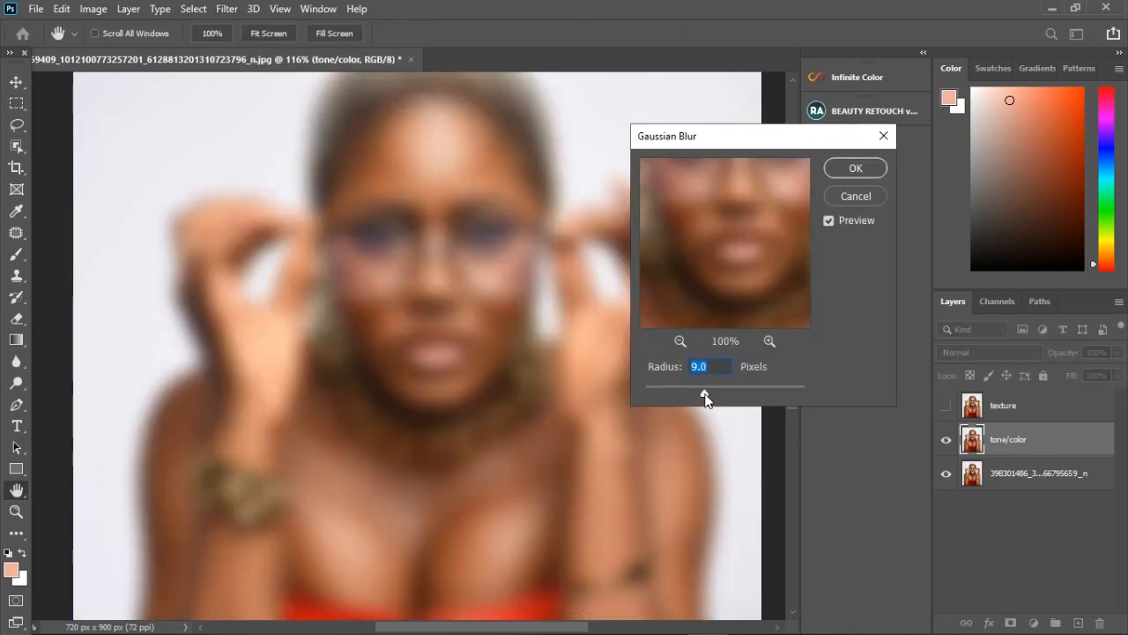
drag(675, 387, 644, 385)
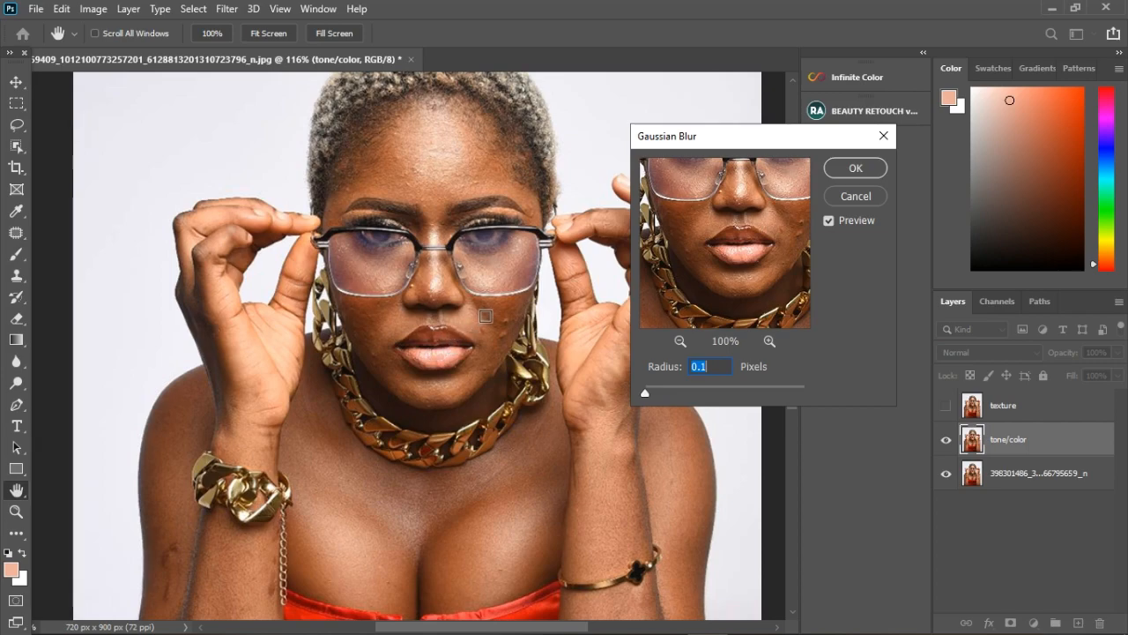
click(485, 316)
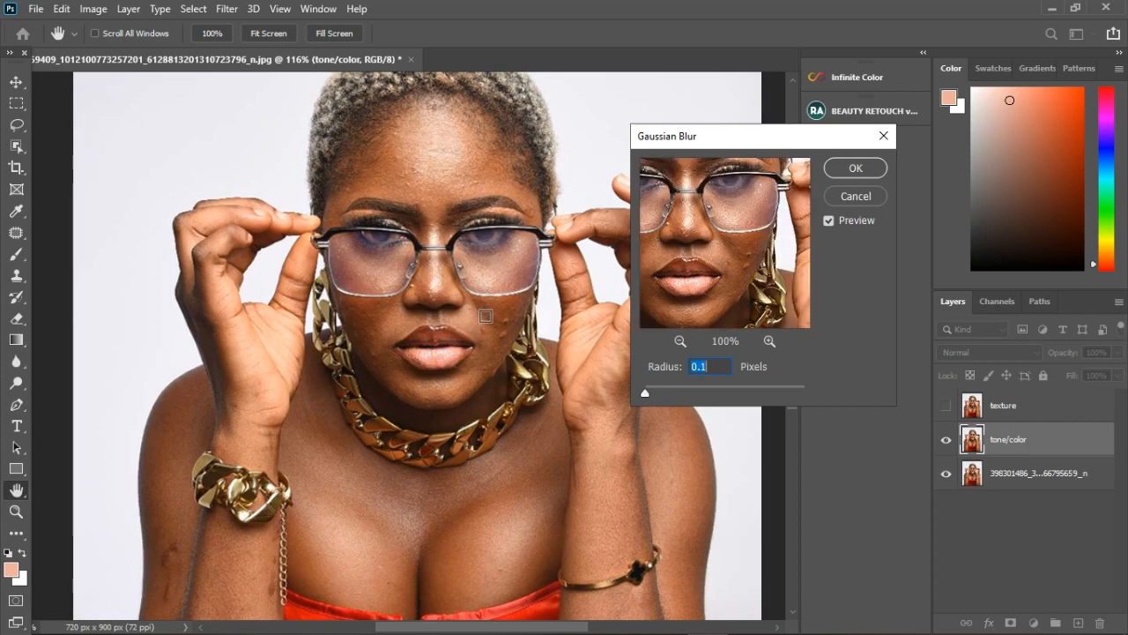
click(769, 341)
click(770, 341)
click(770, 341)
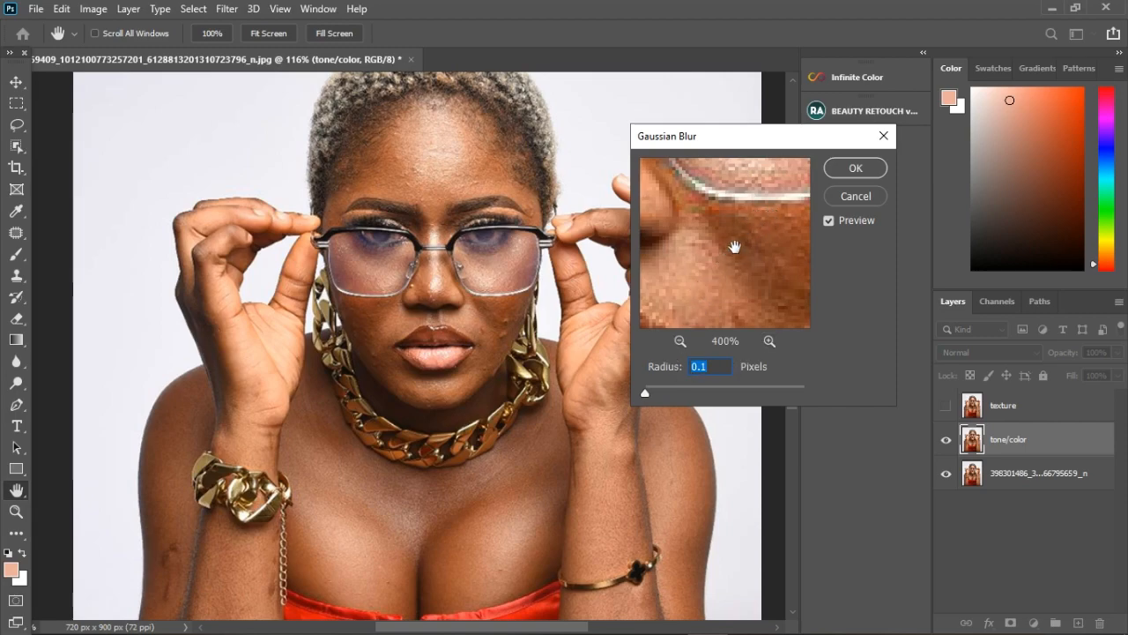
click(680, 341)
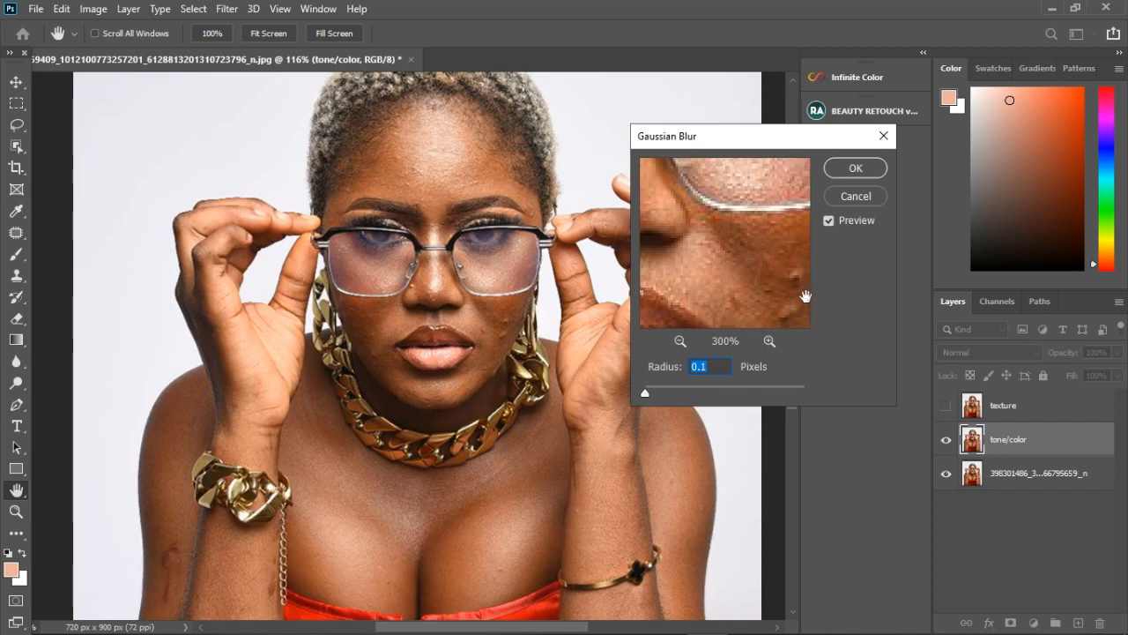
drag(801, 284, 771, 271)
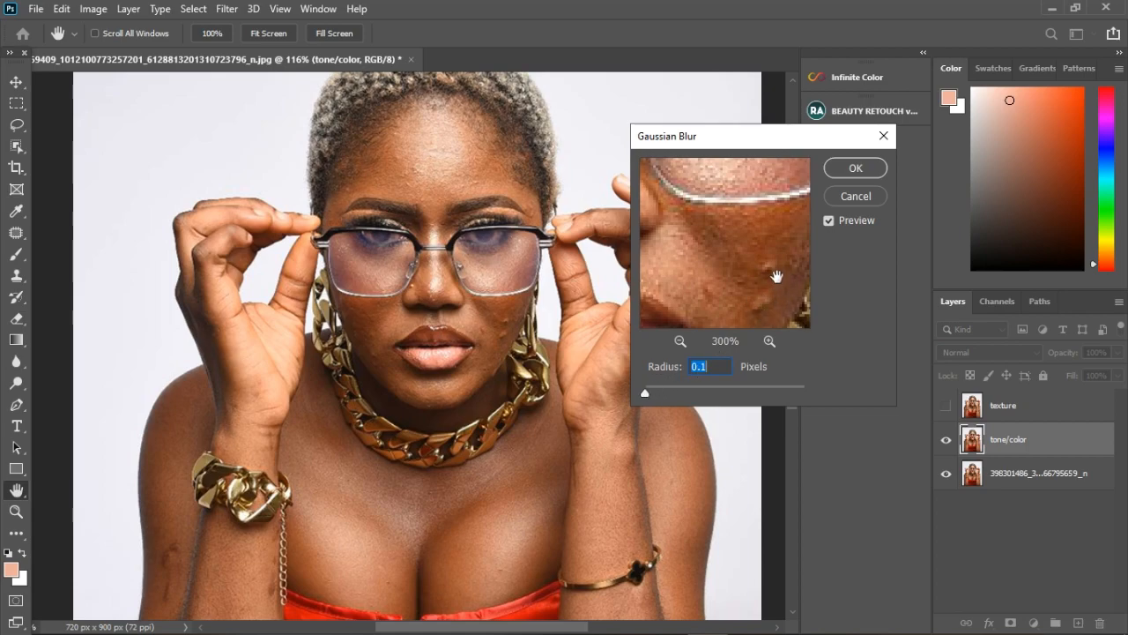
Step: Gradually raise the blur radius while watching the skin texture soften, set it to 2 pixels and apply the filter
drag(646, 393, 654, 392)
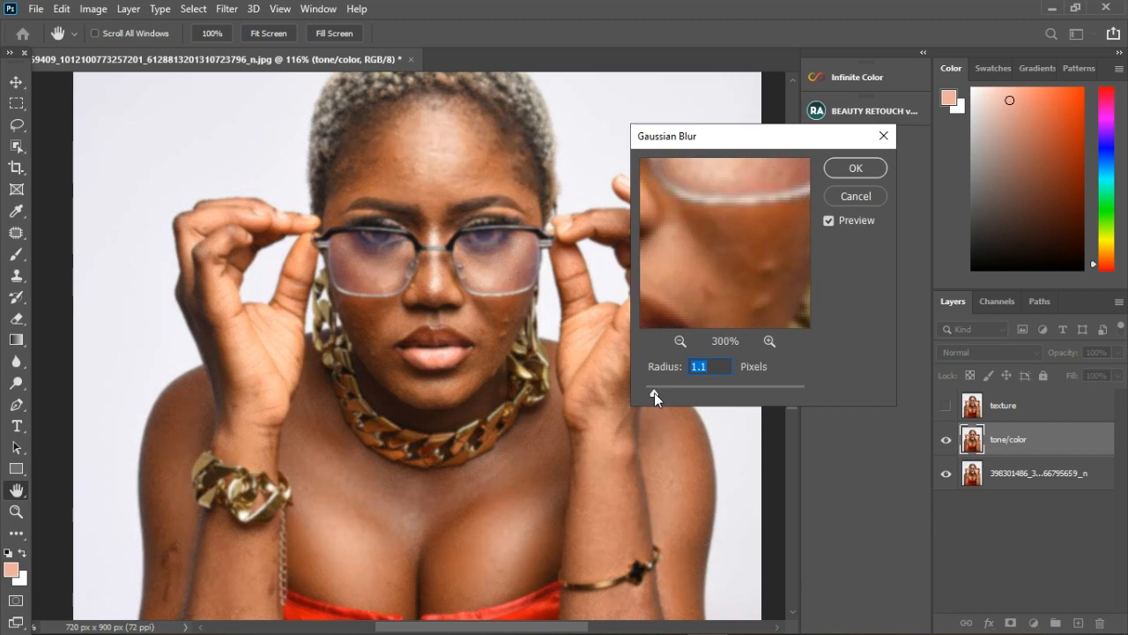
drag(654, 392, 661, 392)
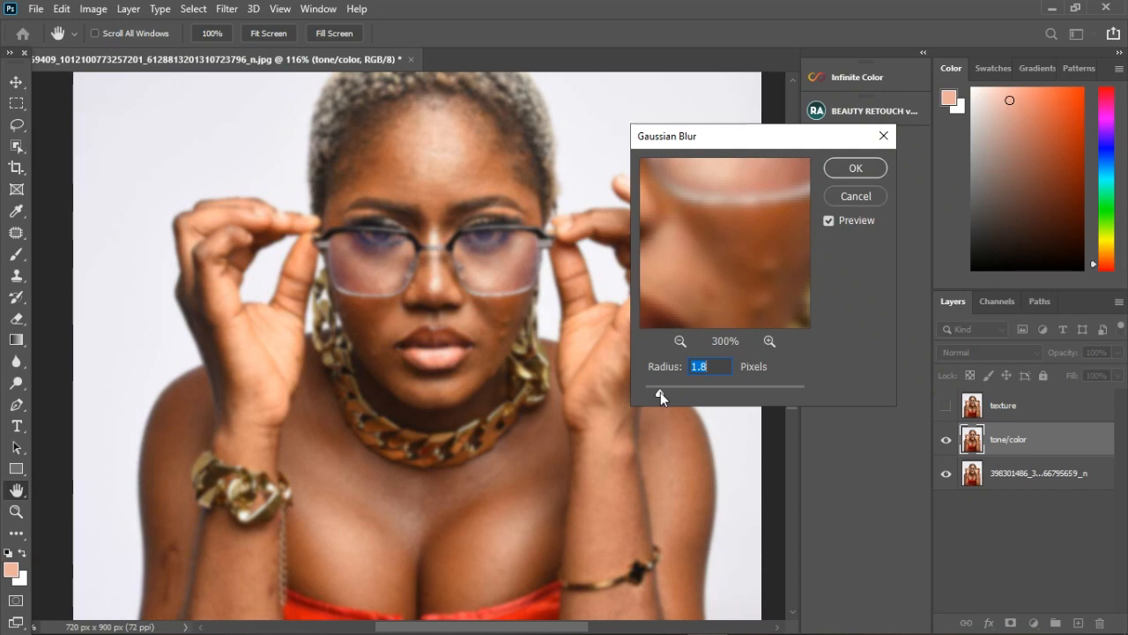
drag(661, 392, 664, 392)
text(2)
click(852, 170)
key(v)
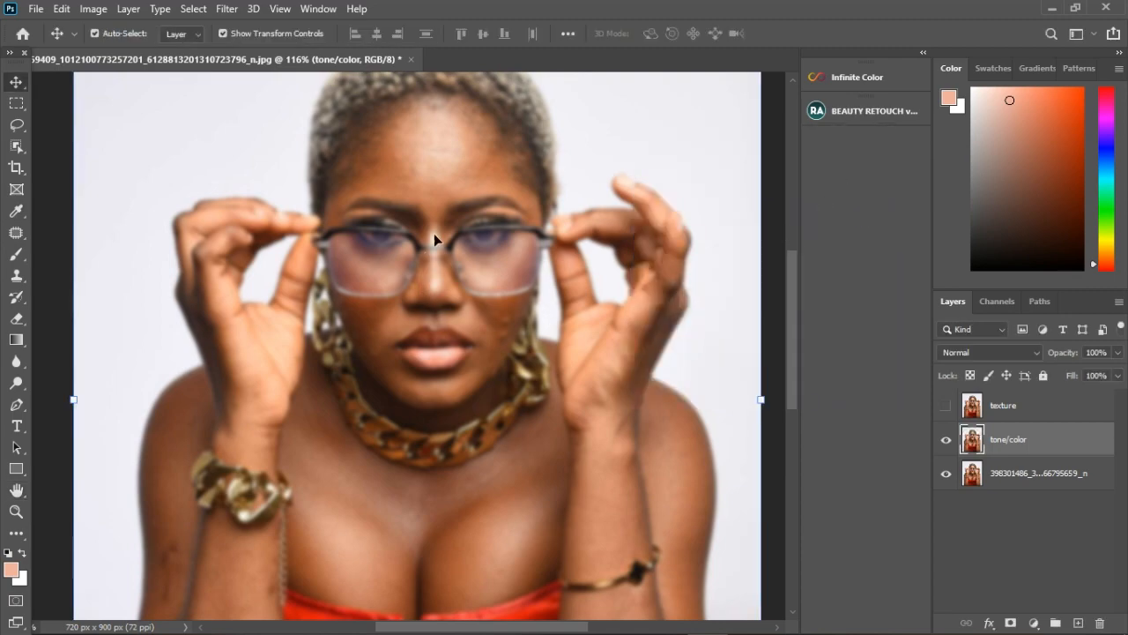
Step: Make the texture layer active and visible above the blurred tone/color layer
scroll(429, 240, down, 2)
scroll(435, 238, down, 2)
scroll(289, 388, up, 1)
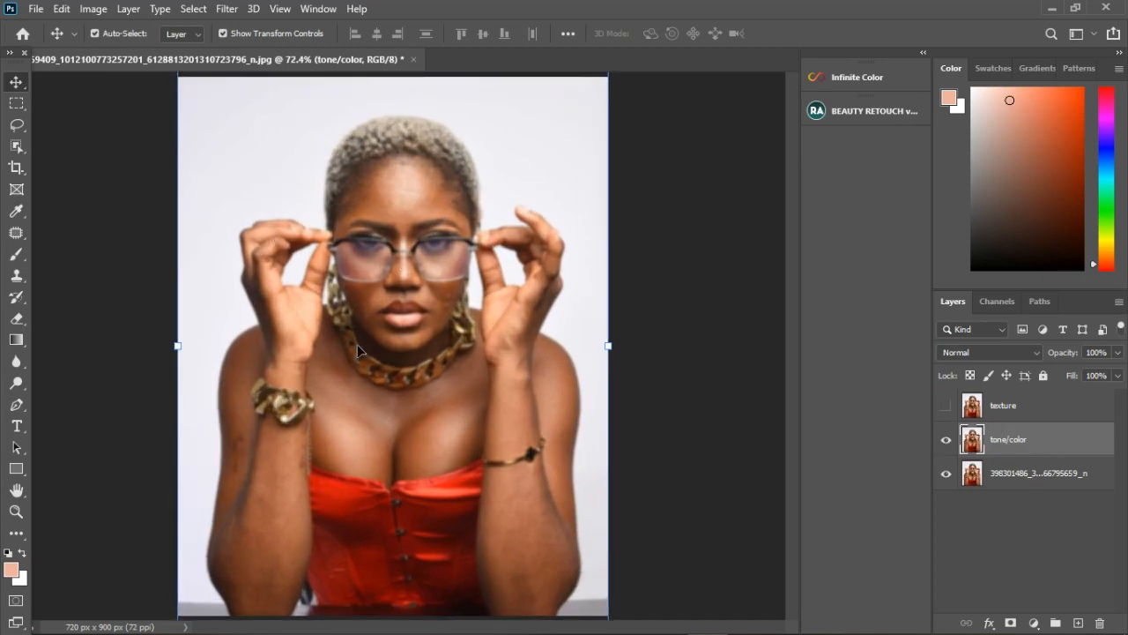
click(965, 407)
click(946, 406)
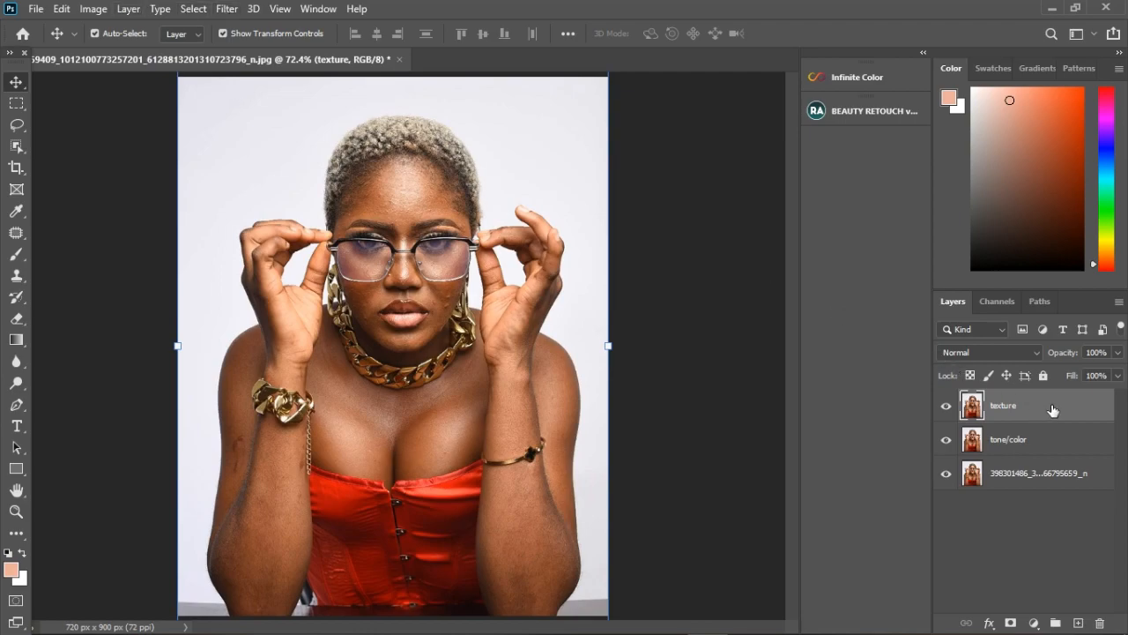
Step: Use Apply Image on the texture layer with tone/color as source layer, Subtract blending, scale 2 and offset 128
click(88, 13)
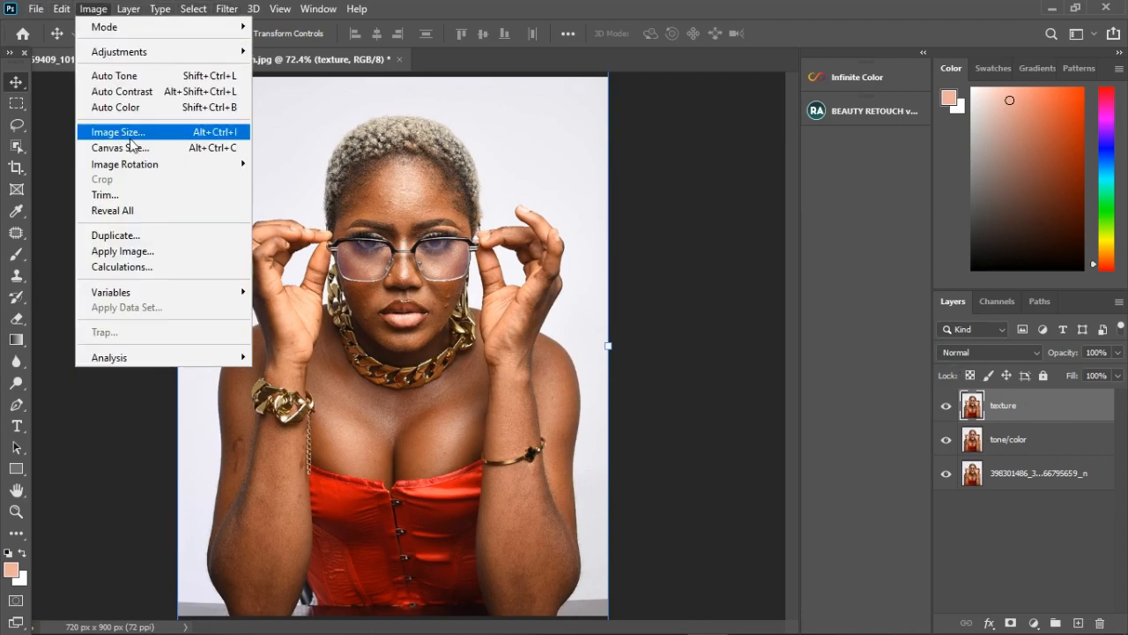
click(145, 253)
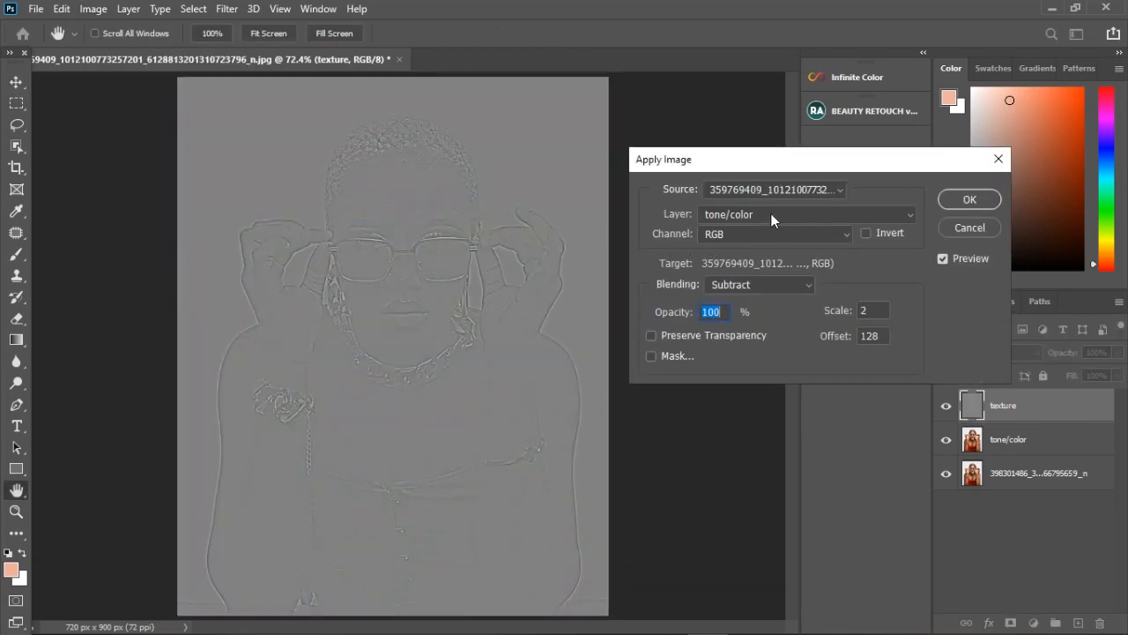
click(770, 214)
click(748, 272)
click(733, 284)
click(735, 564)
click(967, 201)
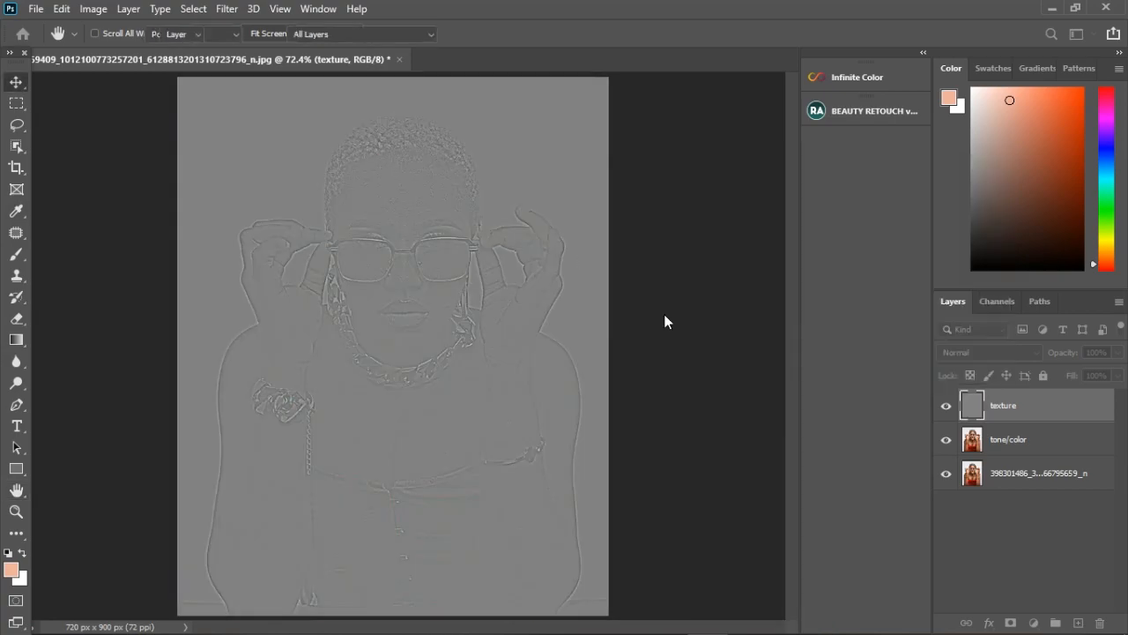
Step: Examine the skin detail on the forehead and face in the texture layer up close
scroll(304, 164, up, 4)
scroll(511, 257, up, 2)
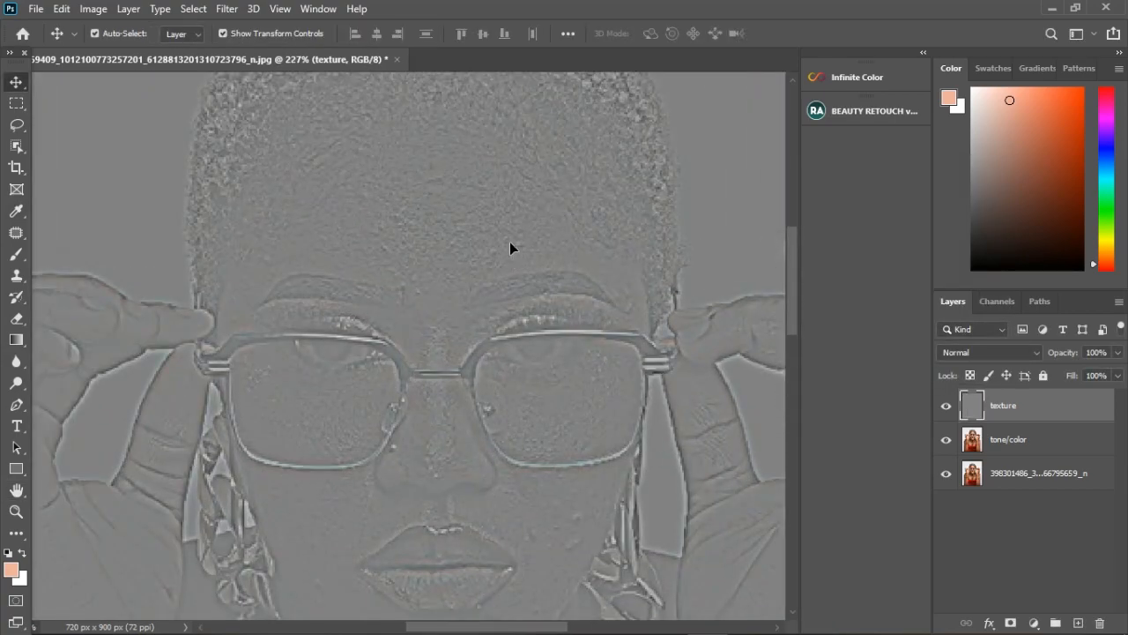
scroll(419, 204, down, 1)
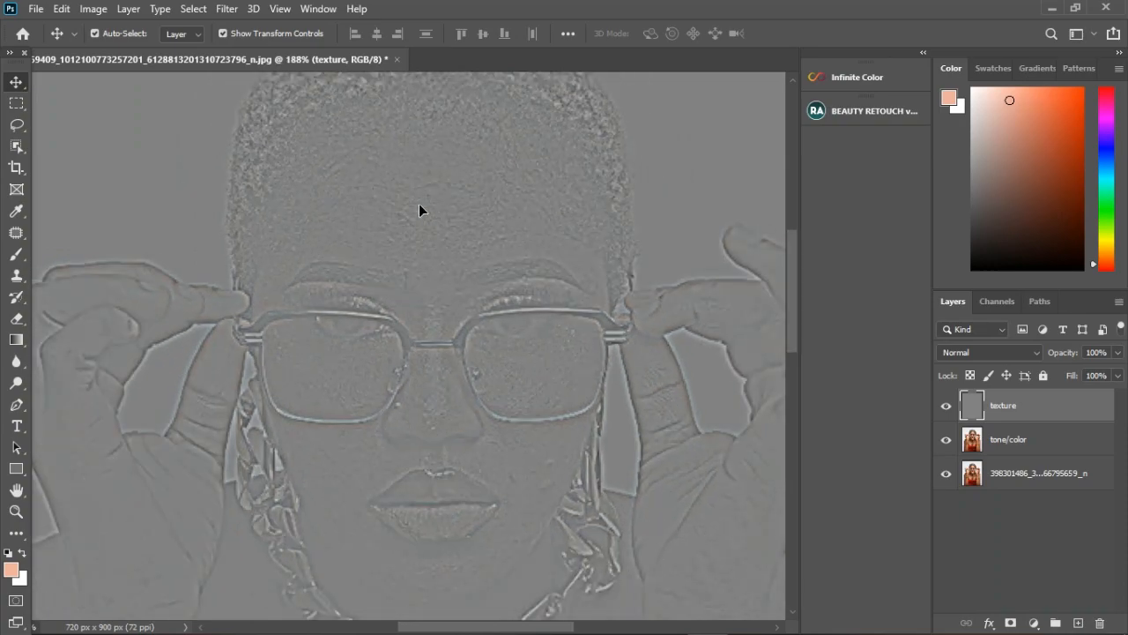
scroll(418, 210, down, 1)
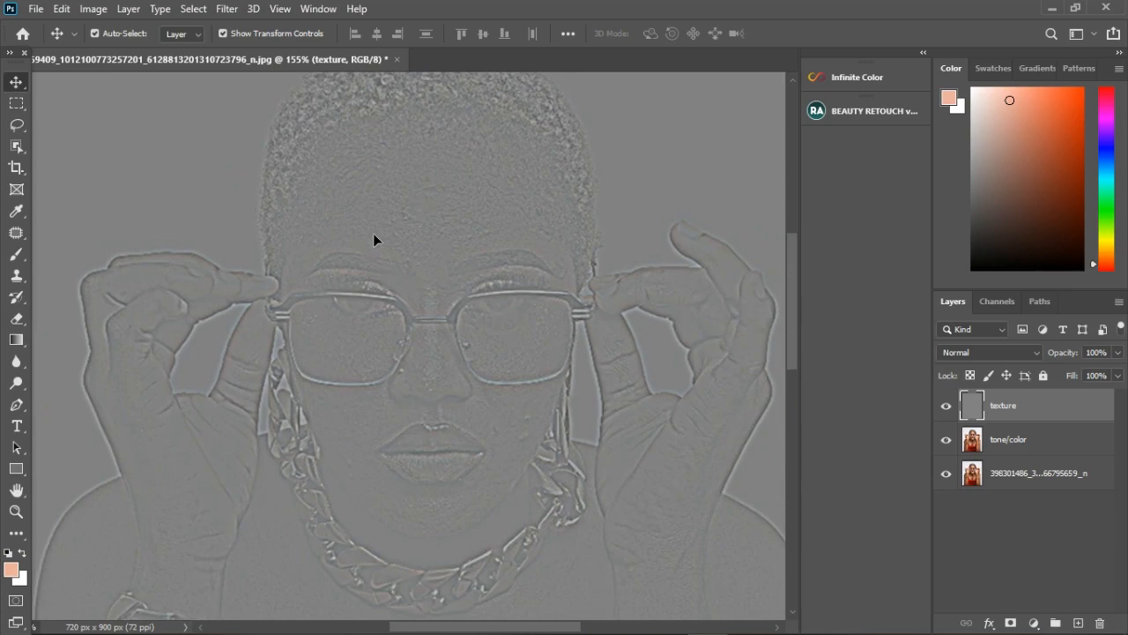
scroll(440, 231, down, 1)
scroll(440, 238, up, 3)
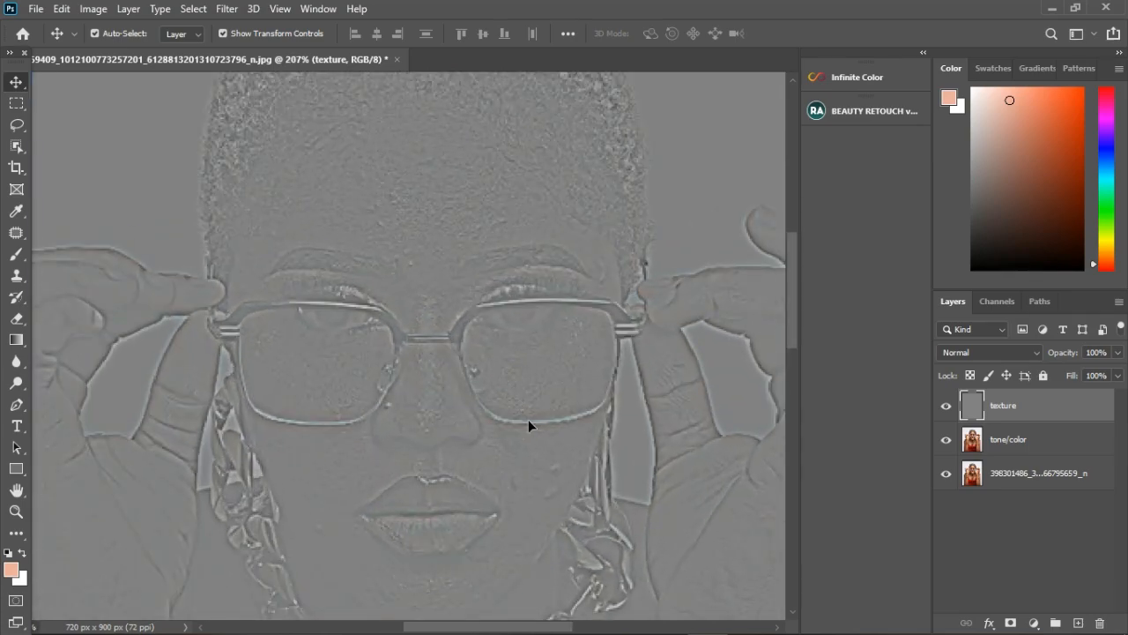
scroll(478, 258, down, 5)
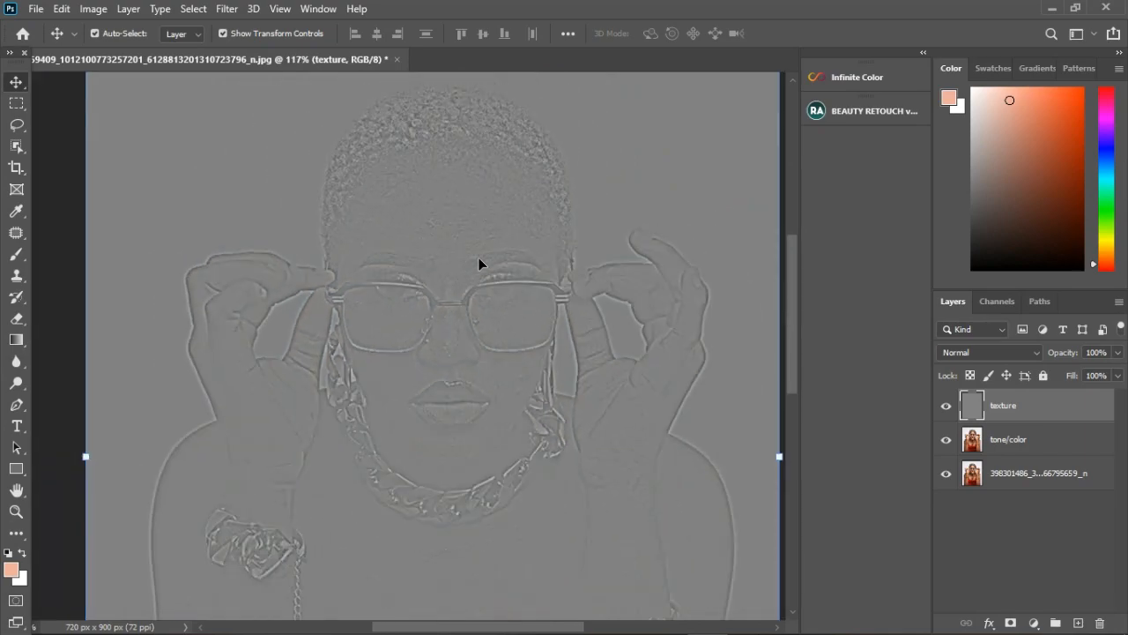
Step: Patch the two blemishes on the cheek of the texture layer with clean nearby skin using the Patch Tool, and deselect
scroll(507, 351, up, 12)
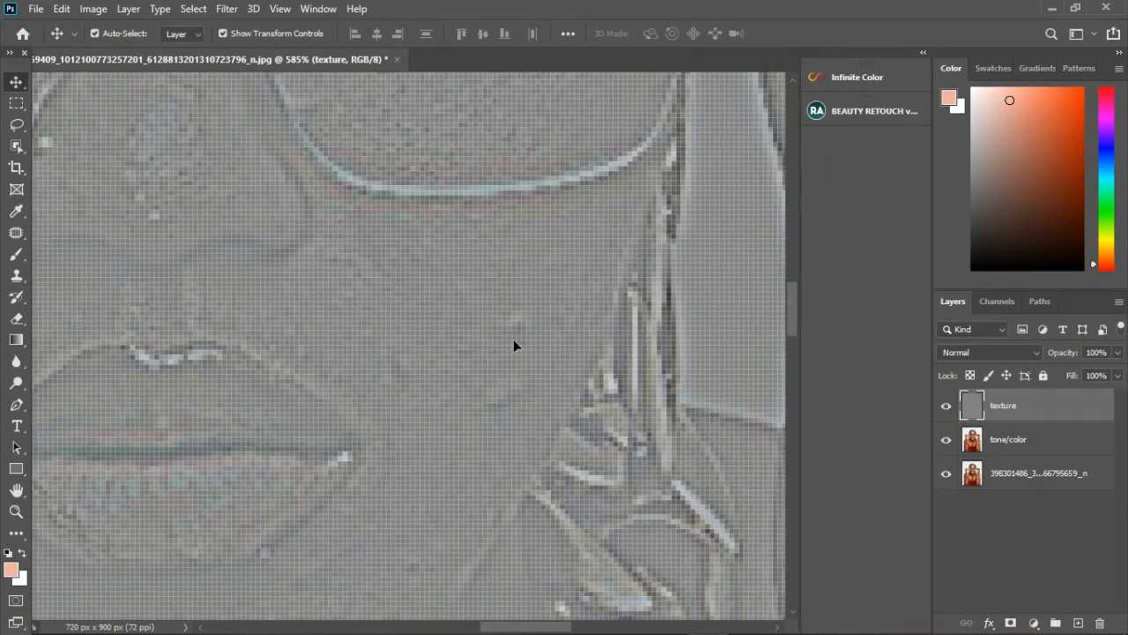
scroll(513, 338, down, 1)
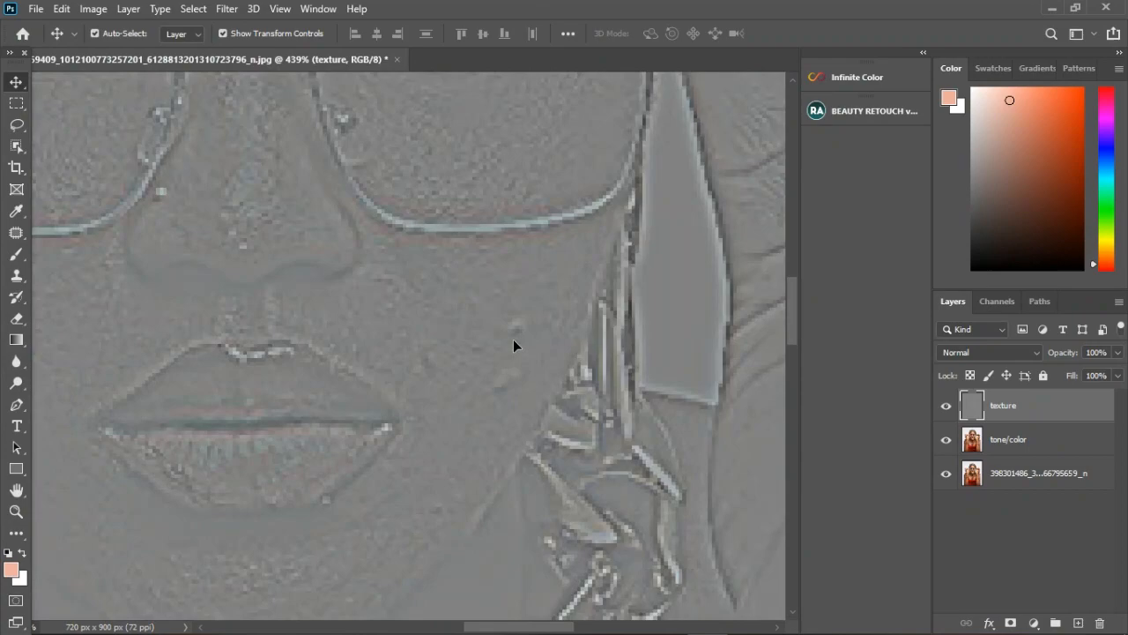
click(21, 128)
click(19, 233)
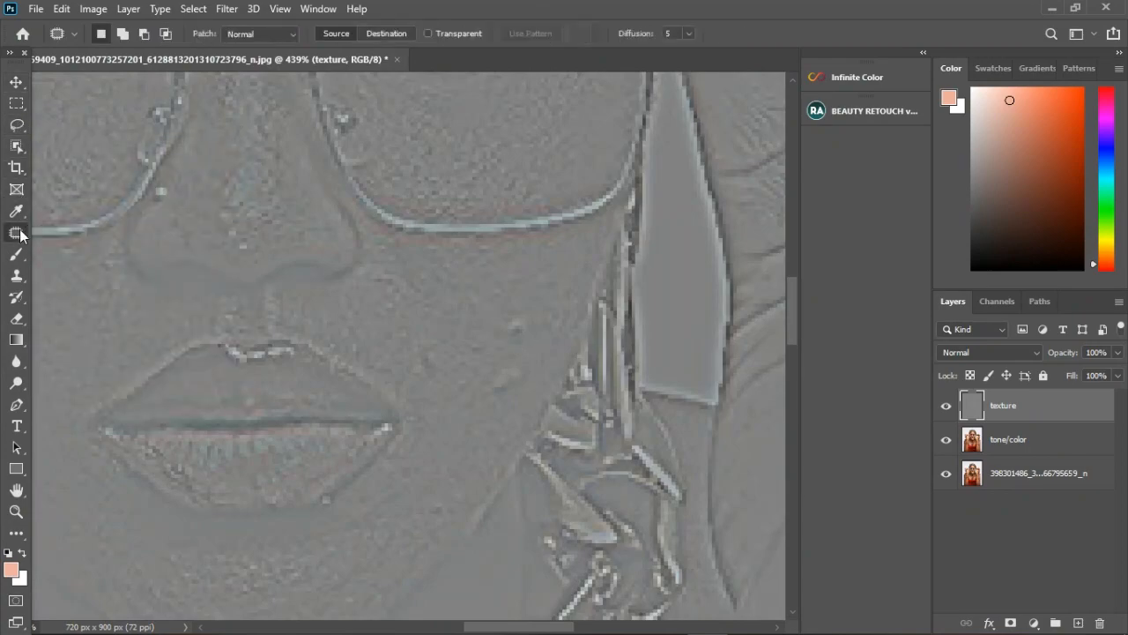
right_click(19, 232)
click(56, 260)
mouse_move(532, 323)
mouse_down()
mouse_move(511, 343)
mouse_move(534, 337)
mouse_move(526, 333)
mouse_up()
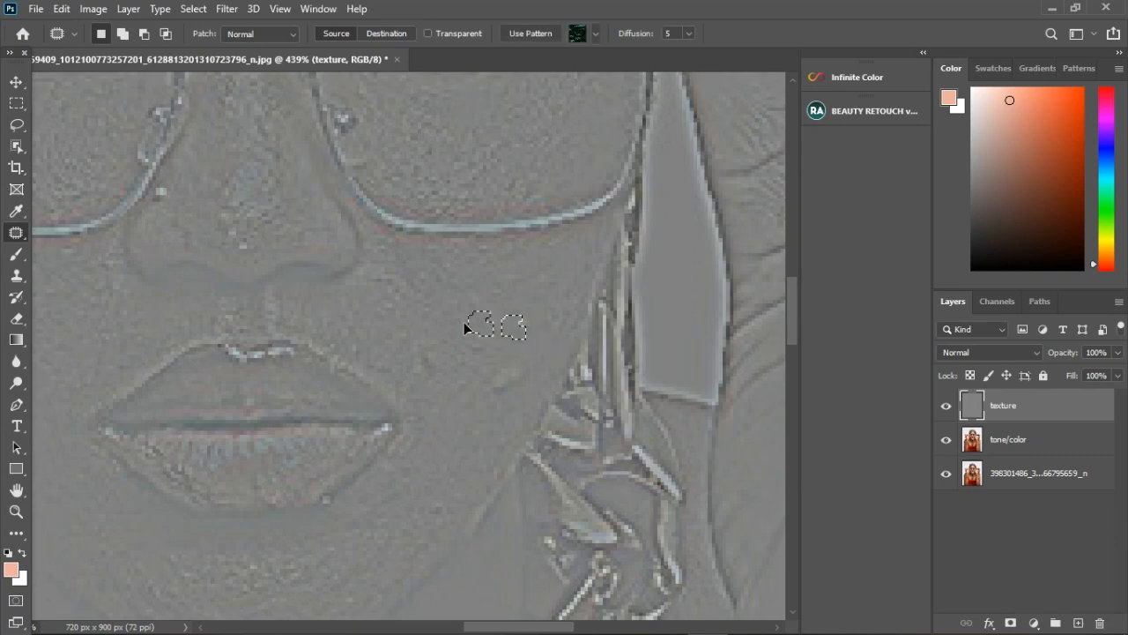
mouse_move(481, 385)
mouse_down()
mouse_move(516, 369)
mouse_move(529, 387)
mouse_move(485, 388)
mouse_up()
drag(509, 385, 476, 335)
key(ctrl+d)
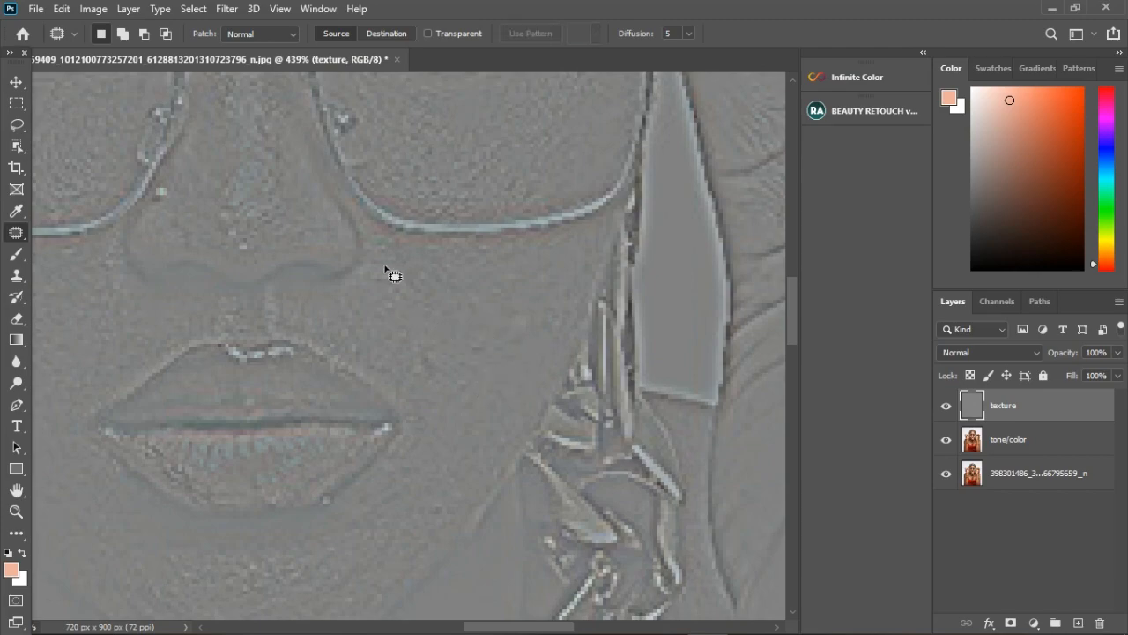
Step: Undo the last action on the cheek and clear the patch selection
scroll(391, 275, down, 2)
key(ctrl+z)
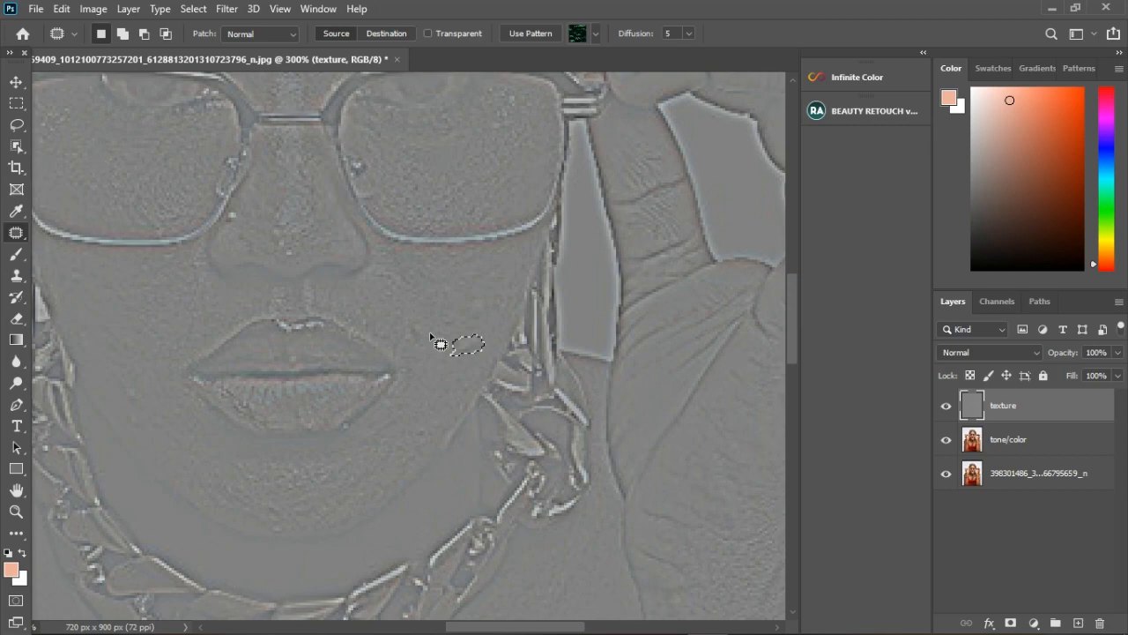
key(ctrl+d)
key(ctrl+z)
key(ctrl+d)
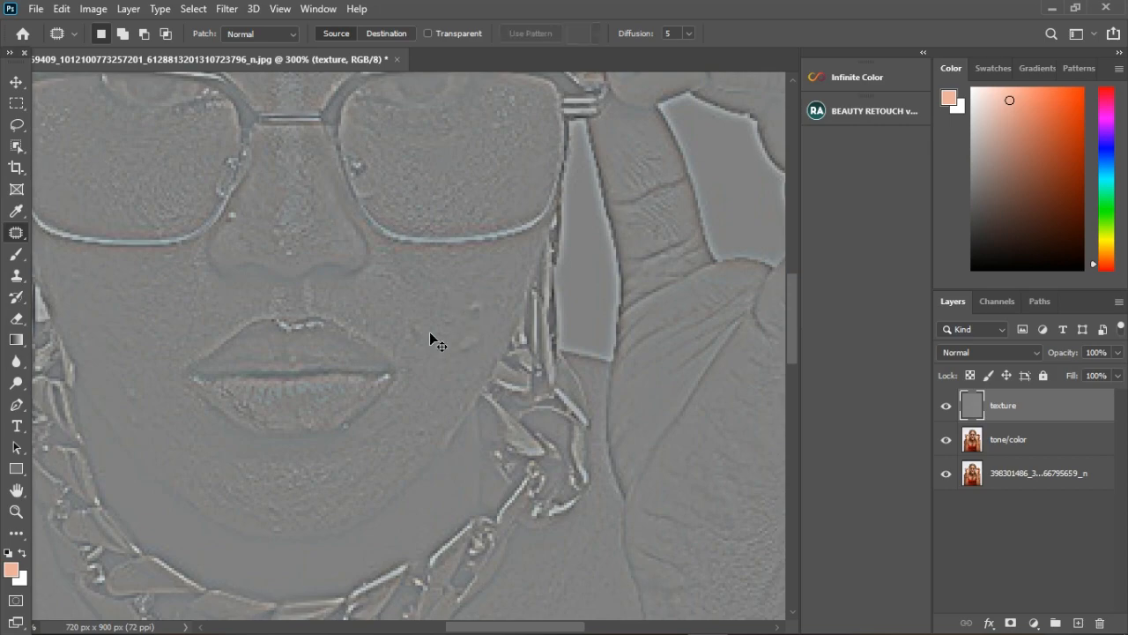
Step: Hide and show the texture layer again to compare it with the blurred tone/color layer at full figure
scroll(451, 315, down, 2)
scroll(460, 303, down, 5)
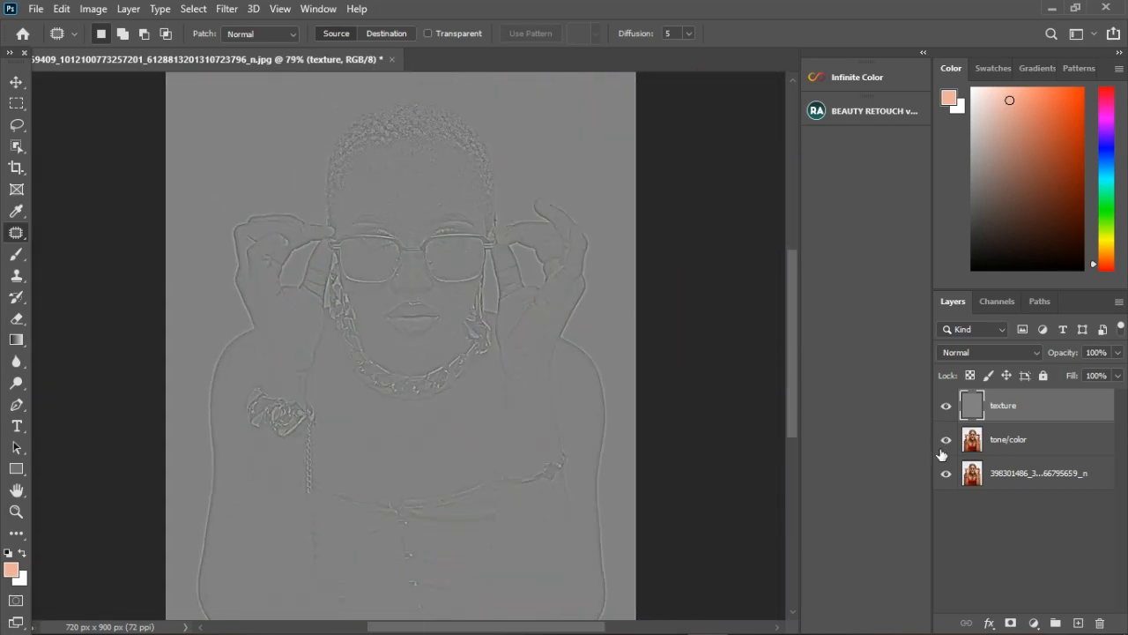
click(950, 408)
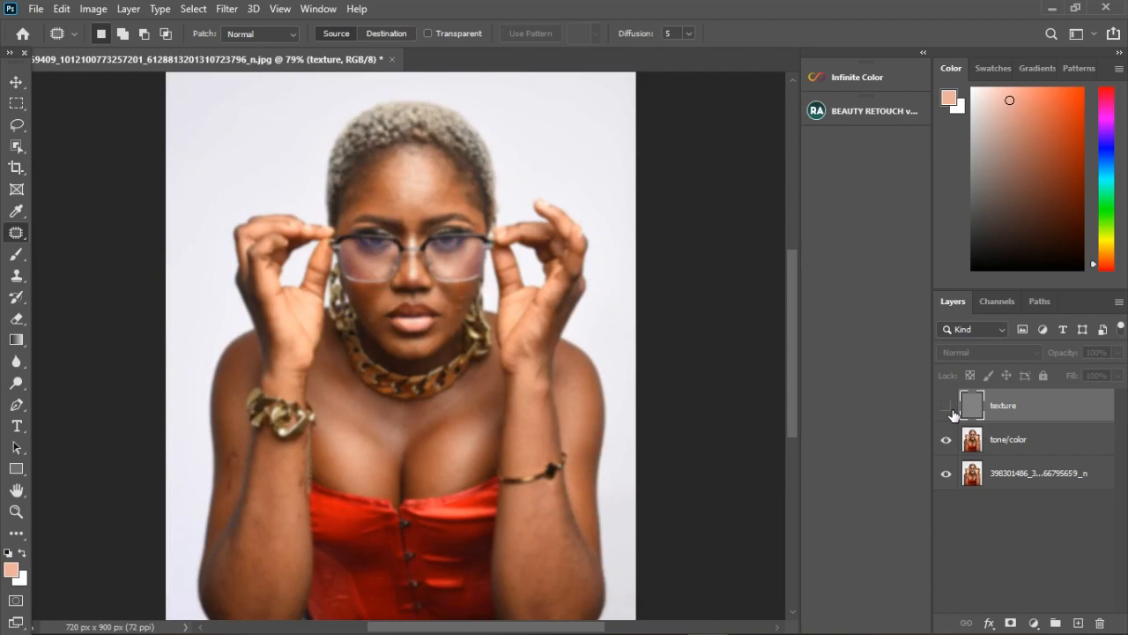
click(947, 406)
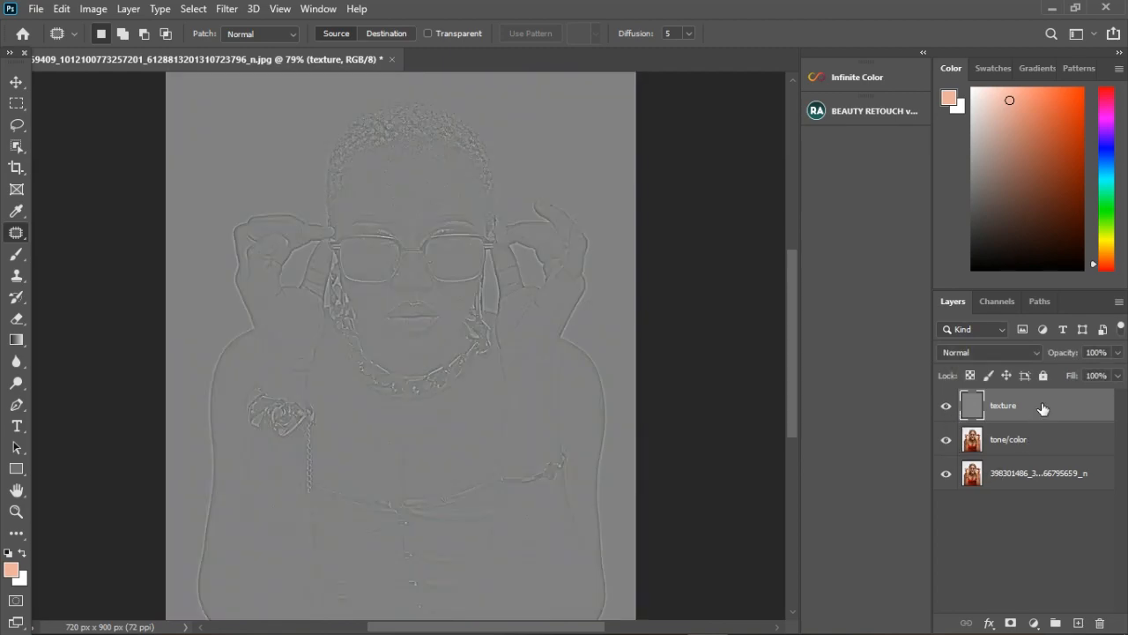
Step: Group the texture and tone/color layers and name the group "freq sep"
shift+click(1057, 454)
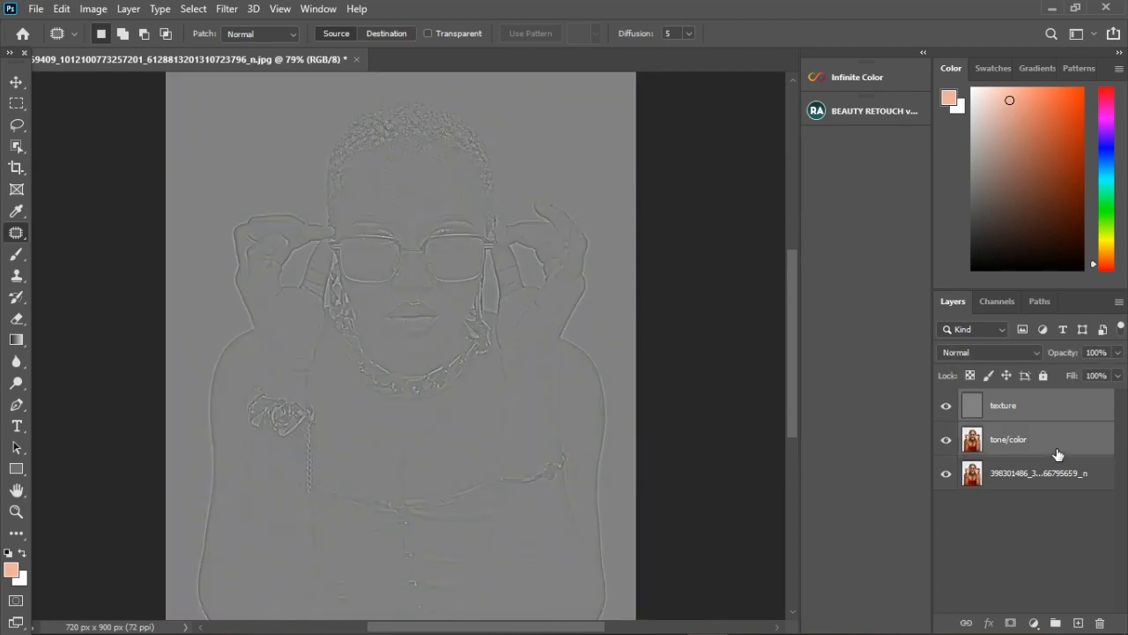
click(1055, 623)
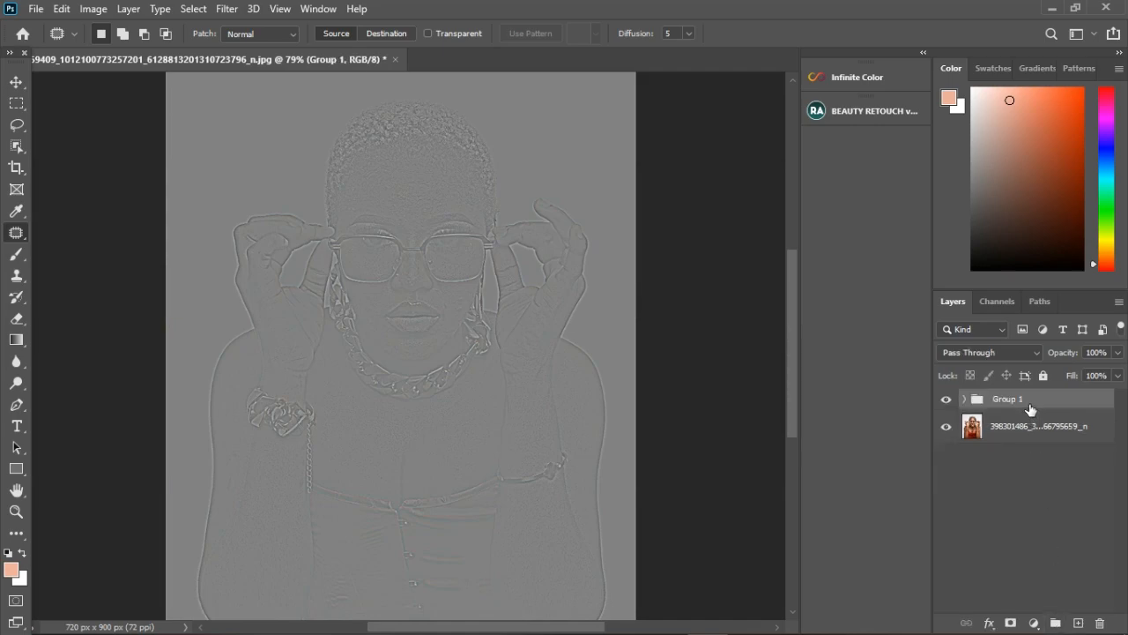
double_click(997, 401)
text(freq sep)
key(Return)
Step: Expand the freq sep group, select the texture layer, and hide and show the layer and group to compare the image
click(964, 399)
click(1044, 438)
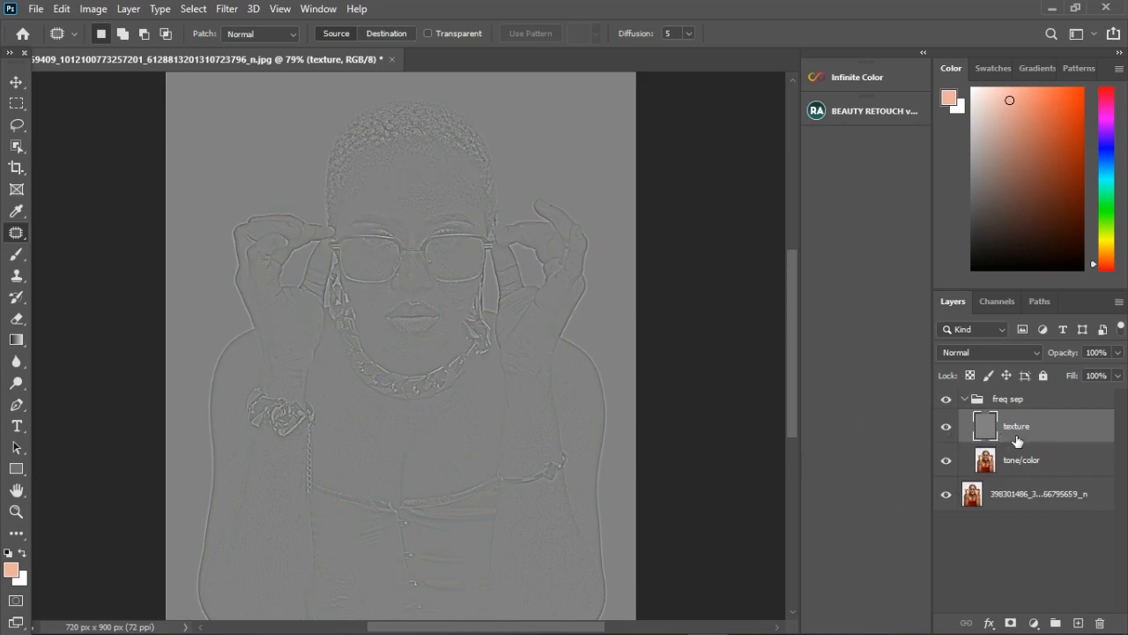
click(945, 431)
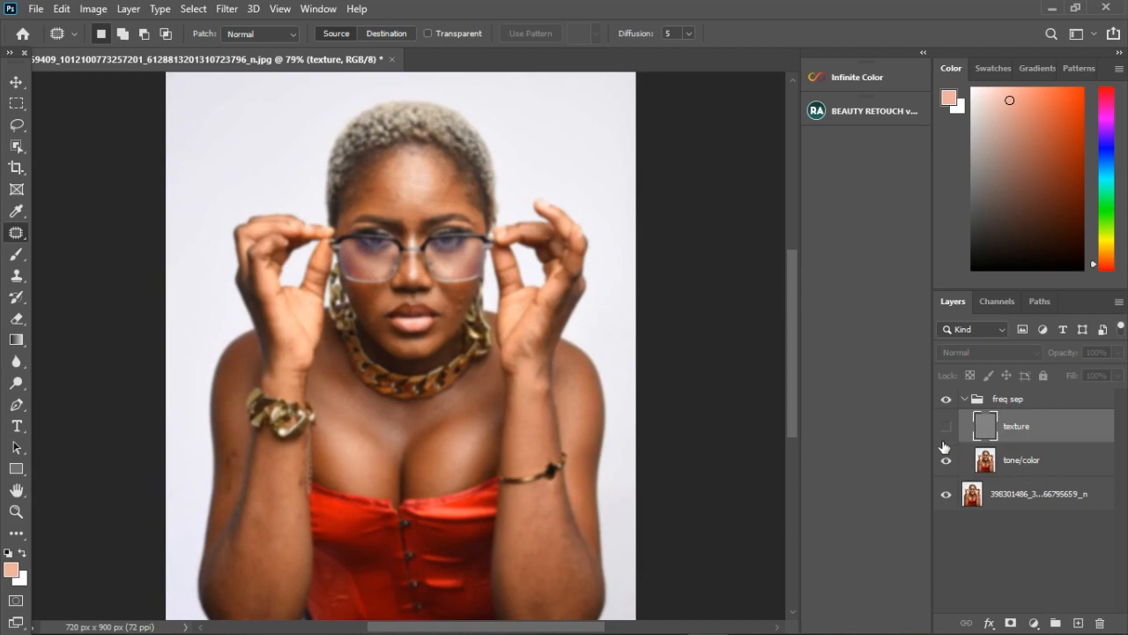
click(944, 431)
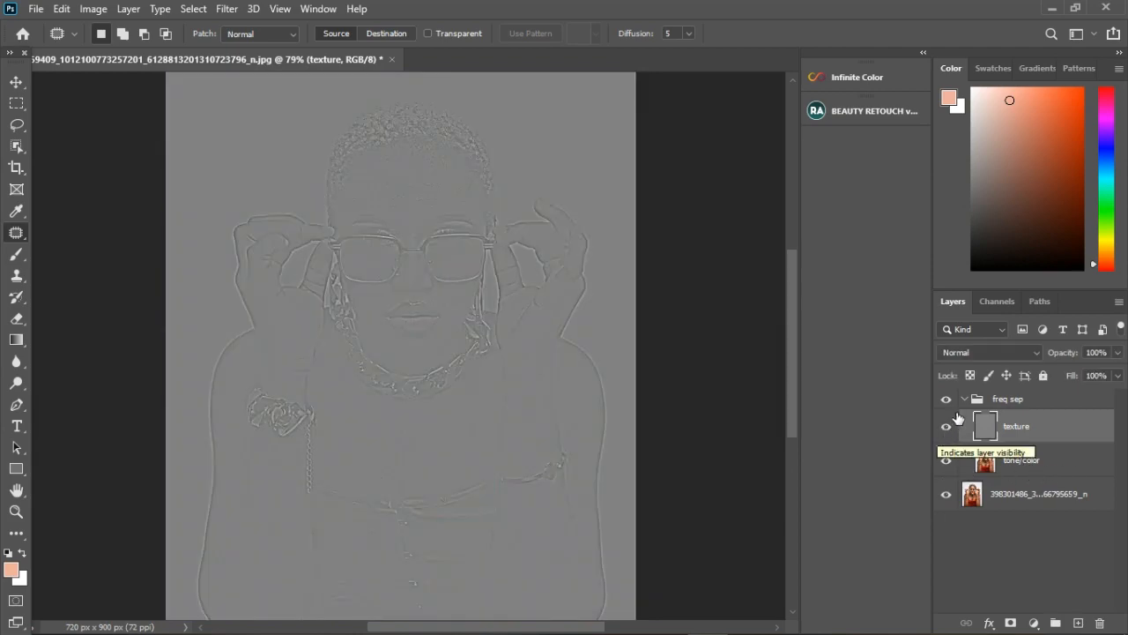
click(946, 427)
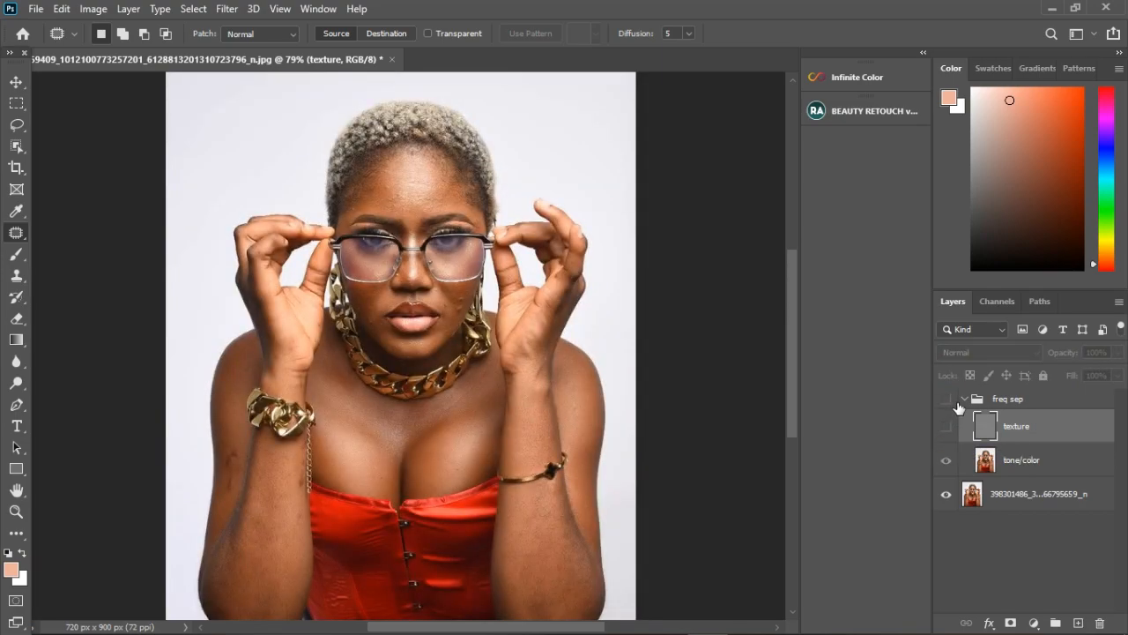
click(946, 399)
click(946, 427)
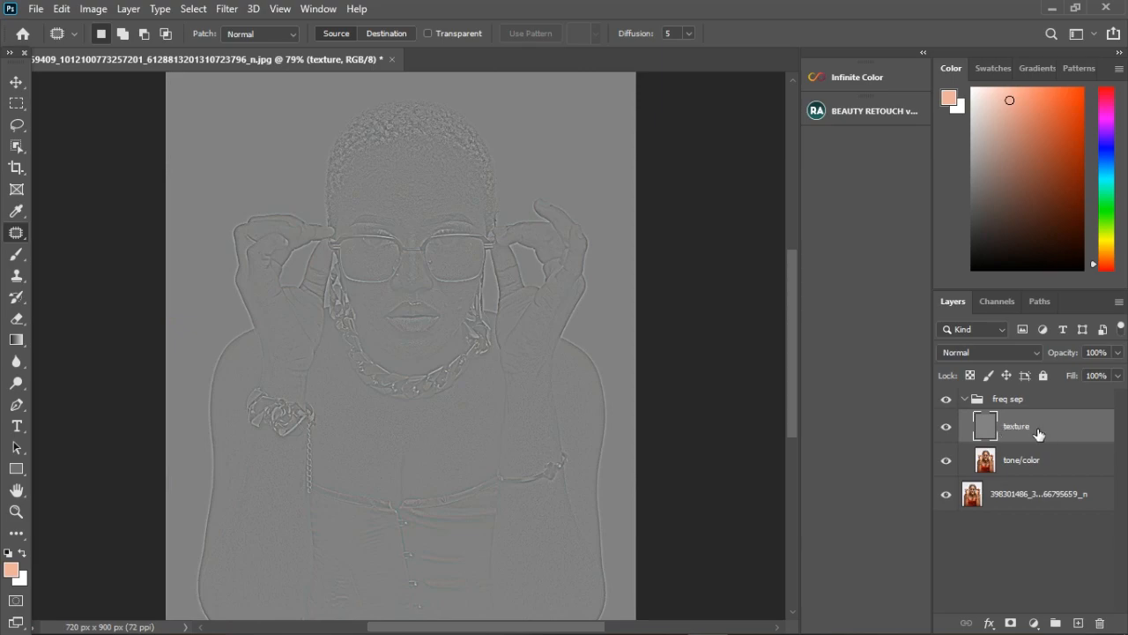
Step: Set the texture layer's blend mode to Linear Light and compare the freq sep group with the original by toggling its visibility
click(973, 351)
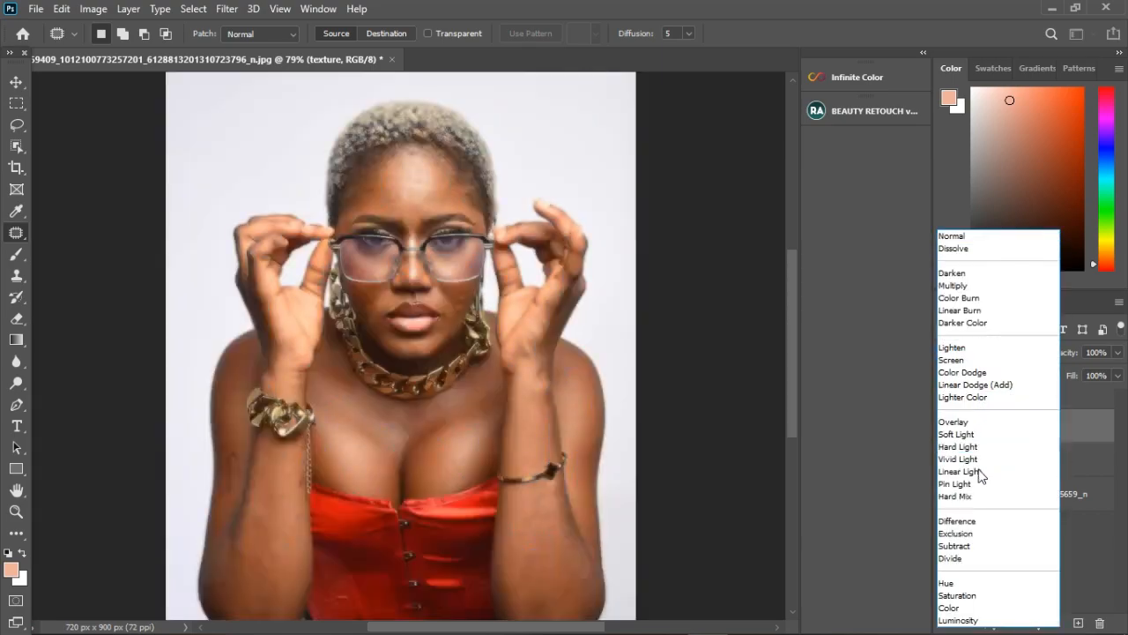
click(981, 474)
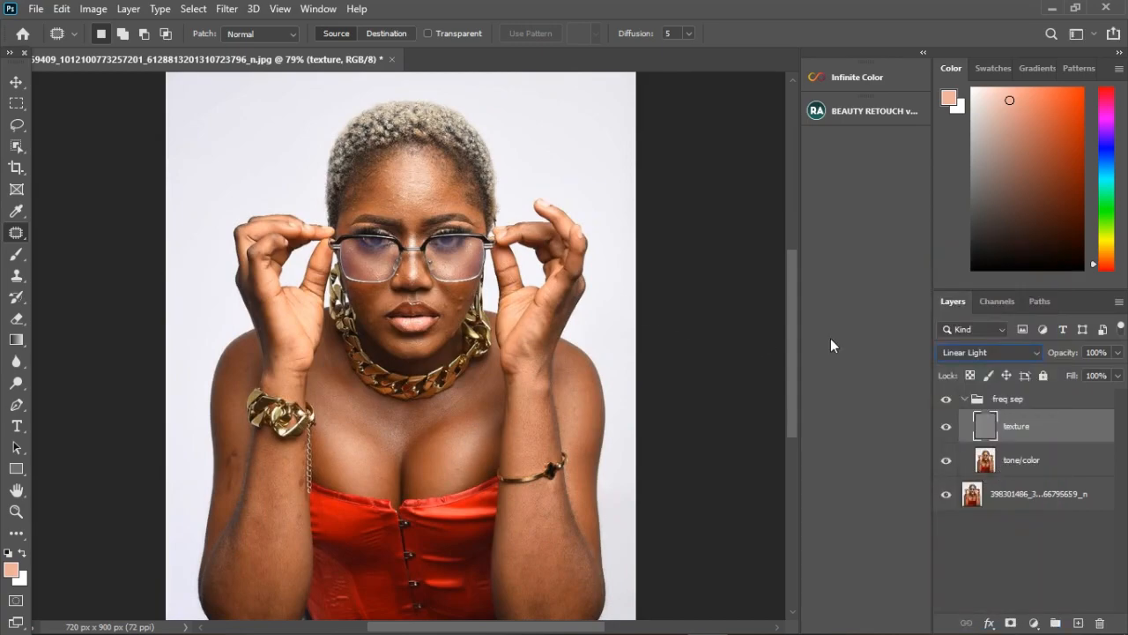
click(964, 400)
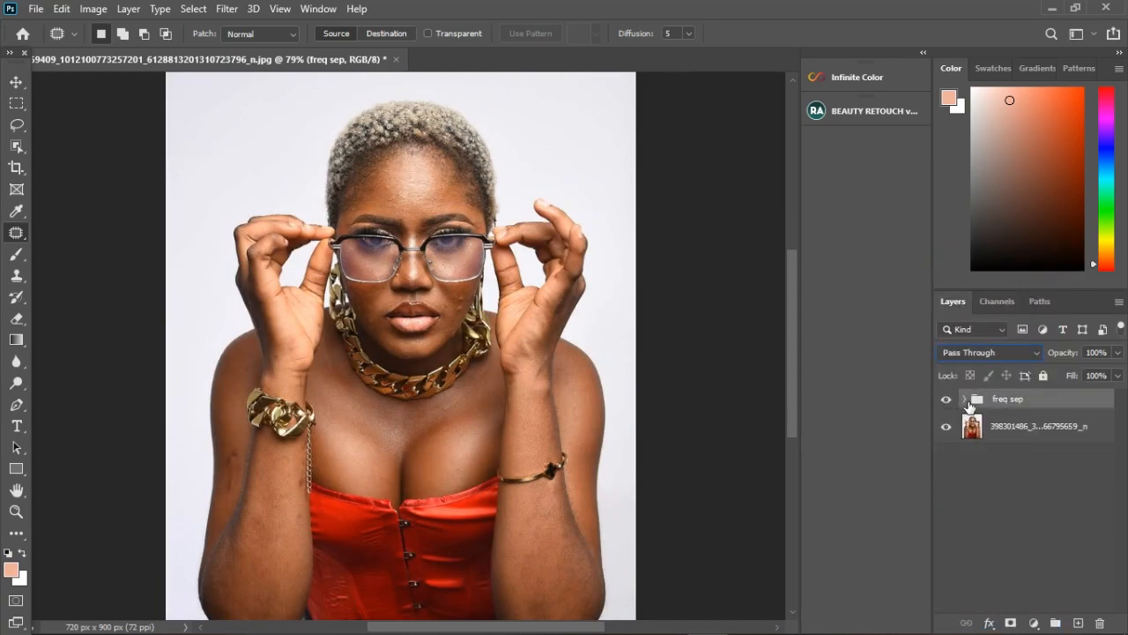
click(949, 402)
click(950, 401)
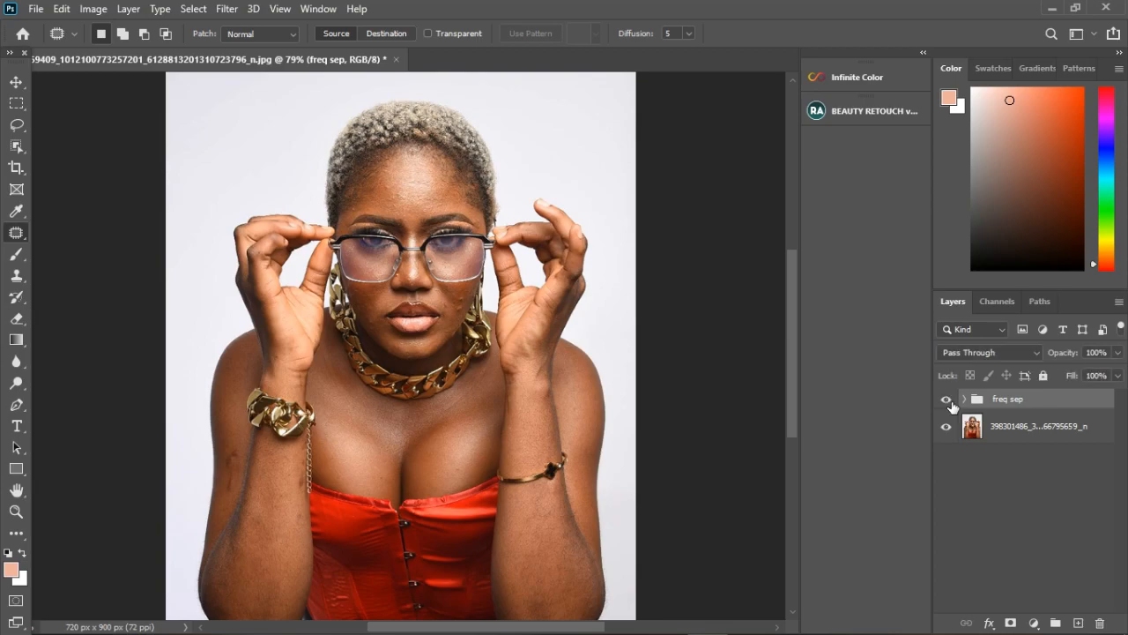
click(947, 402)
click(964, 400)
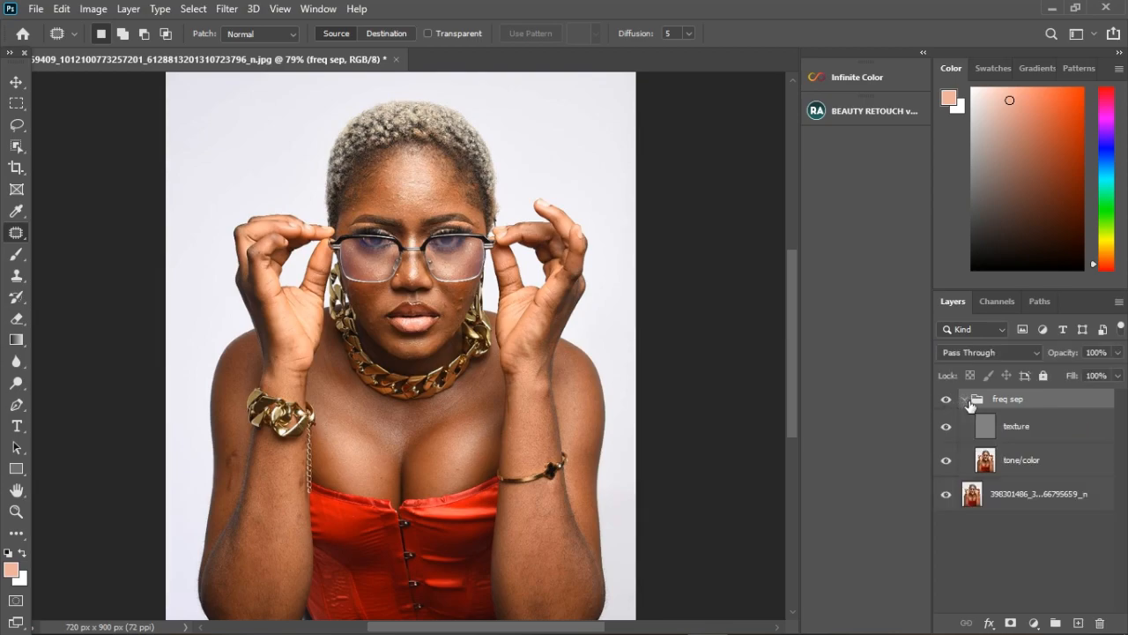
Step: Select the tone/color layer and activate the Mixer Brush Tool
click(1043, 430)
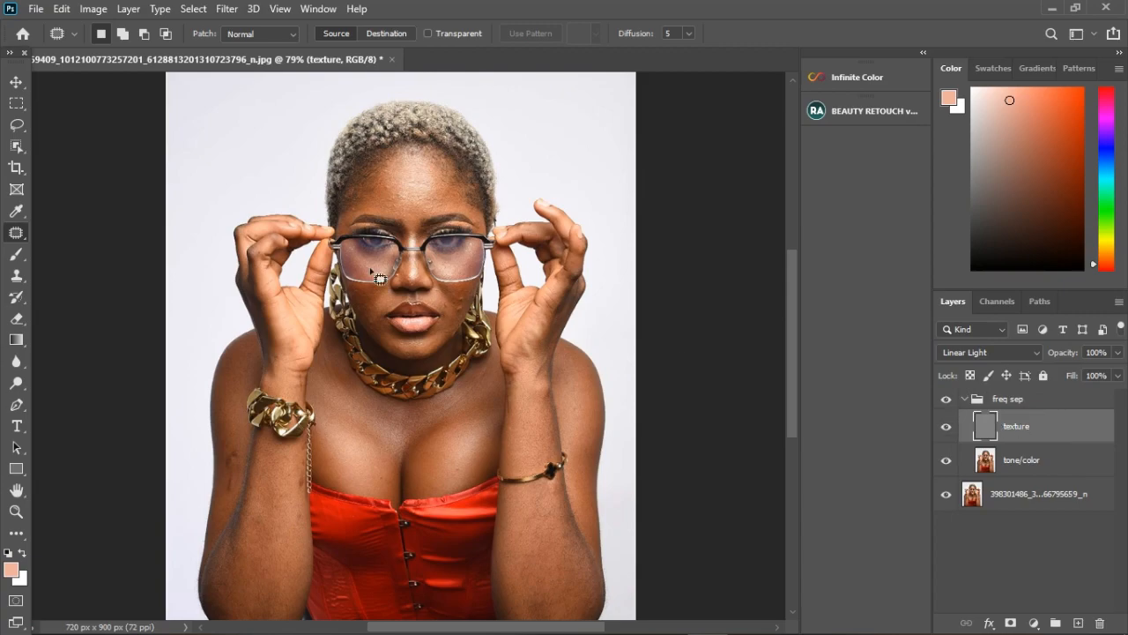
drag(16, 275, 78, 278)
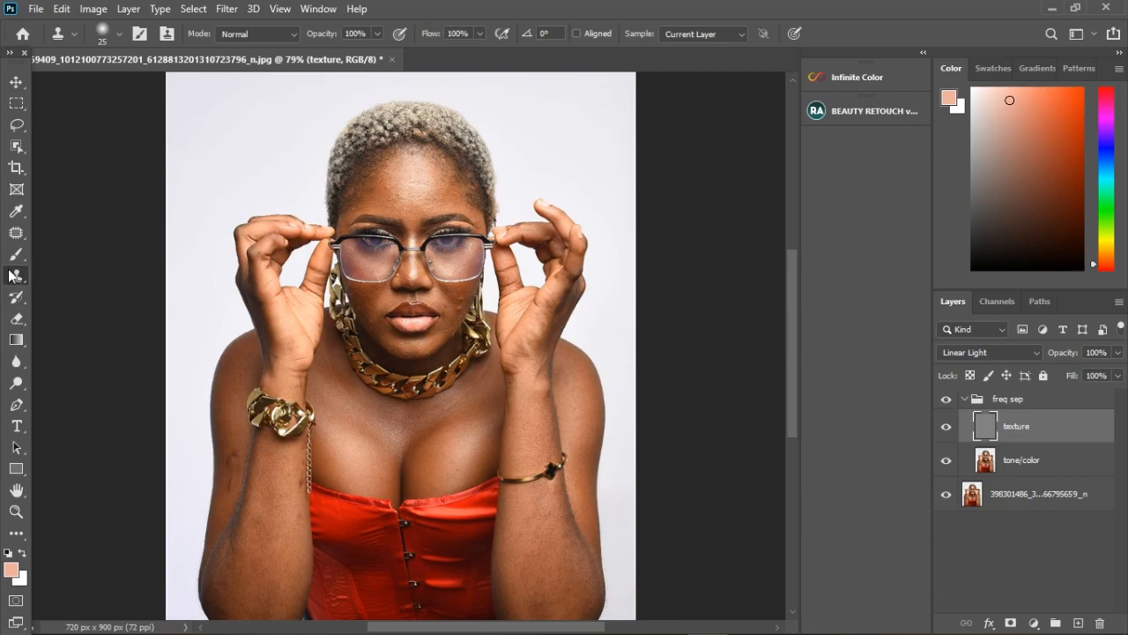
click(1049, 466)
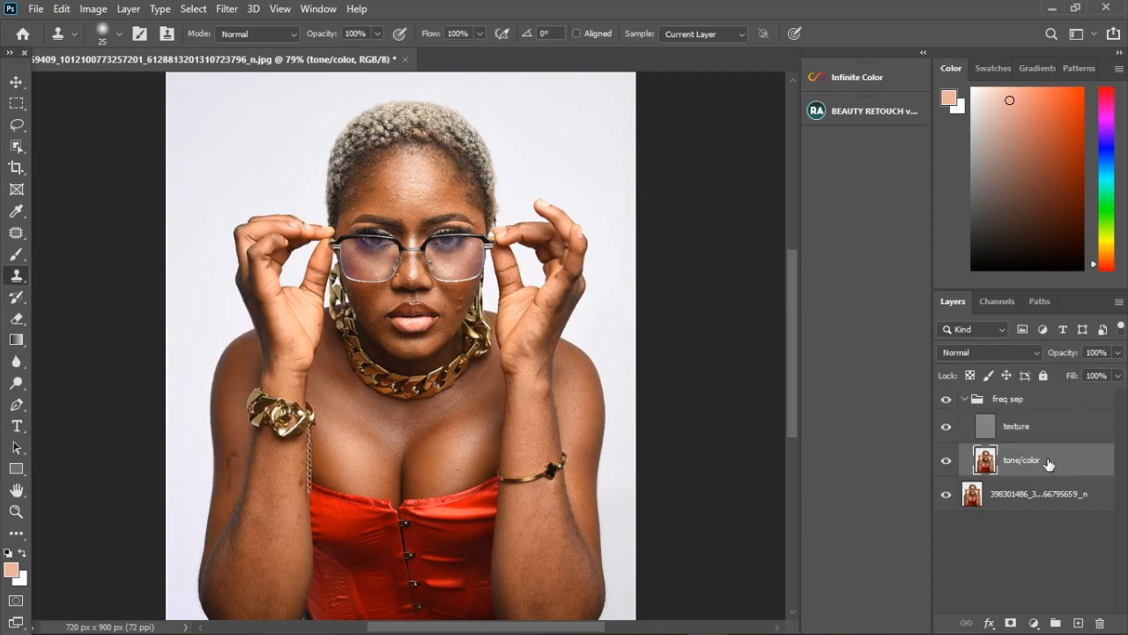
drag(16, 254, 75, 285)
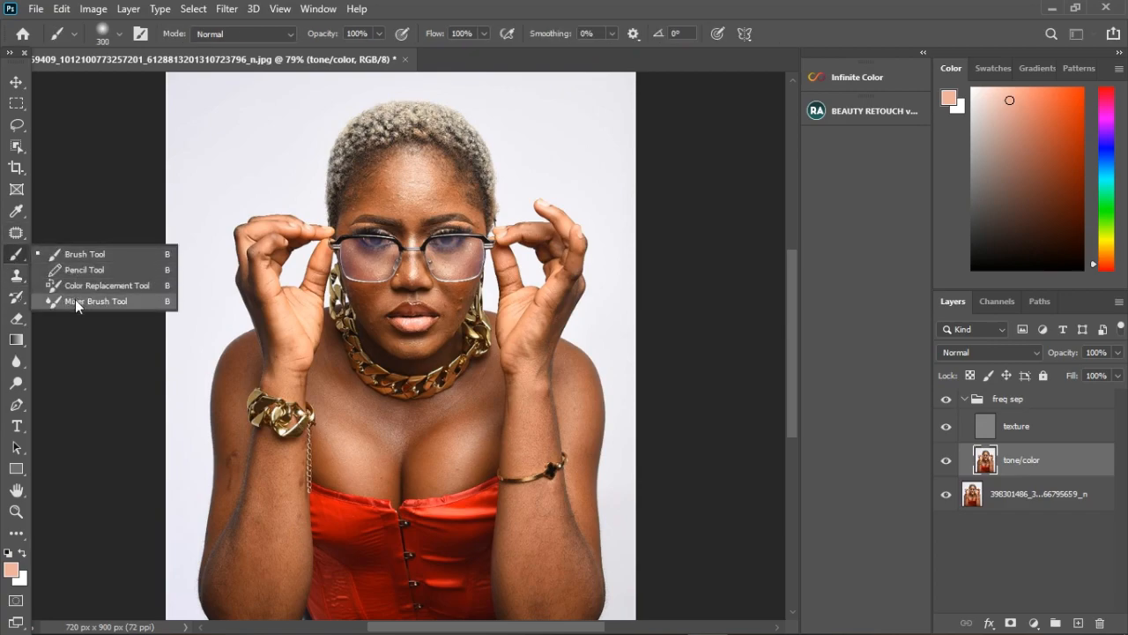
click(75, 300)
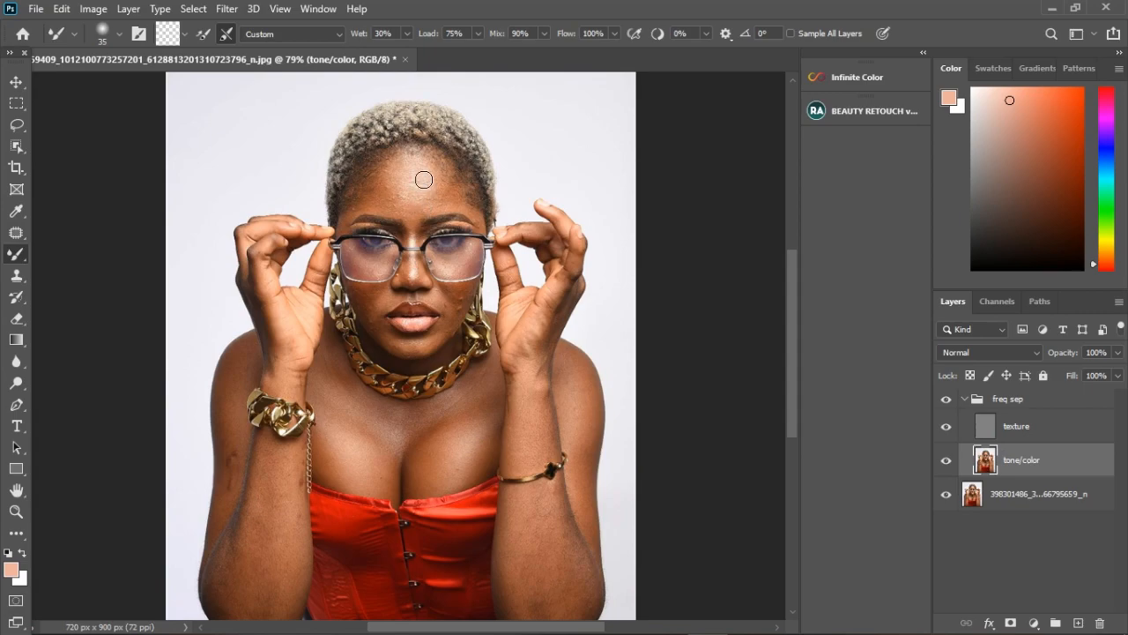
Step: Blend the skin tone on the forehead of the tone/color layer with a short Mixer Brush stroke
scroll(405, 192, up, 3)
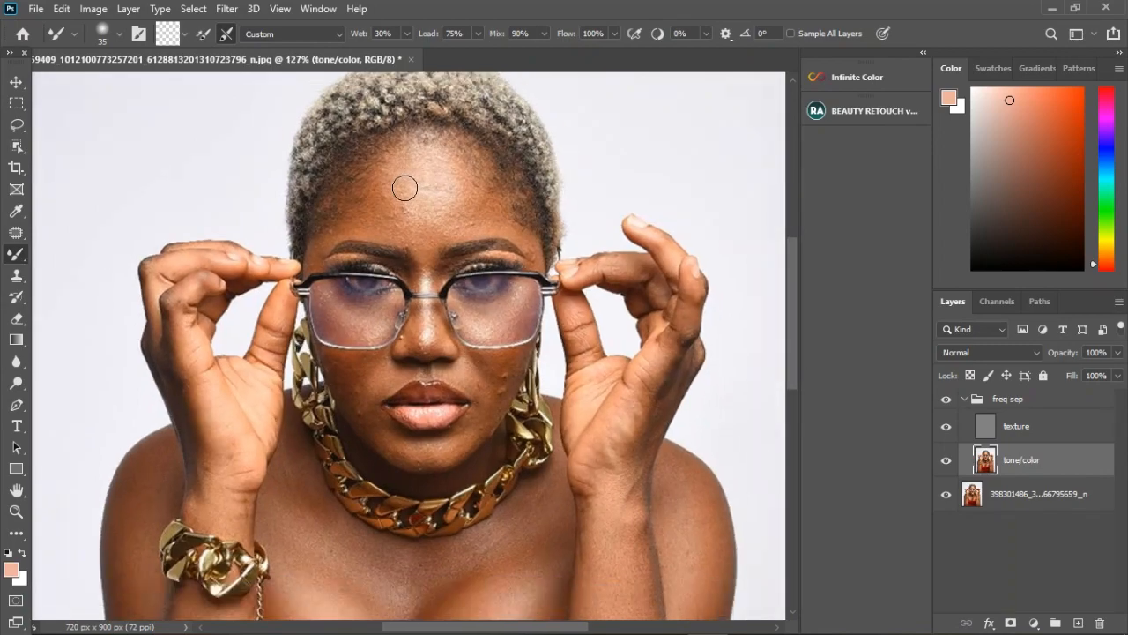
scroll(406, 189, down, 1)
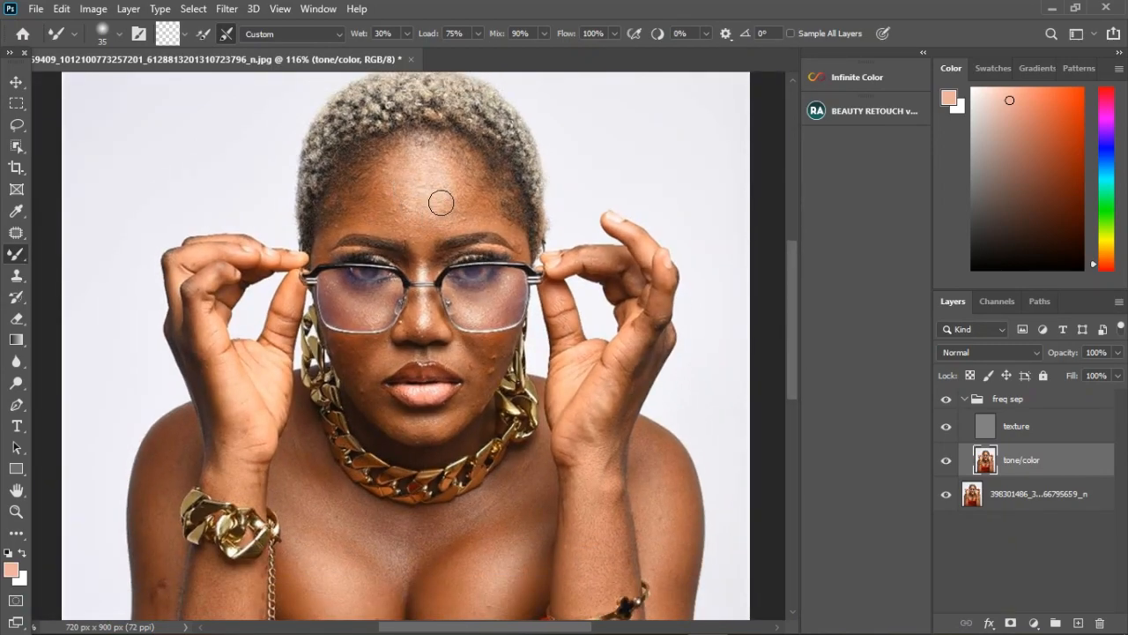
drag(440, 202, 436, 203)
Step: Compare the regular Brush Tool's options with those of the Mixer Brush Tool, ending on the Mixer Brush Tool
right_click(16, 254)
click(78, 252)
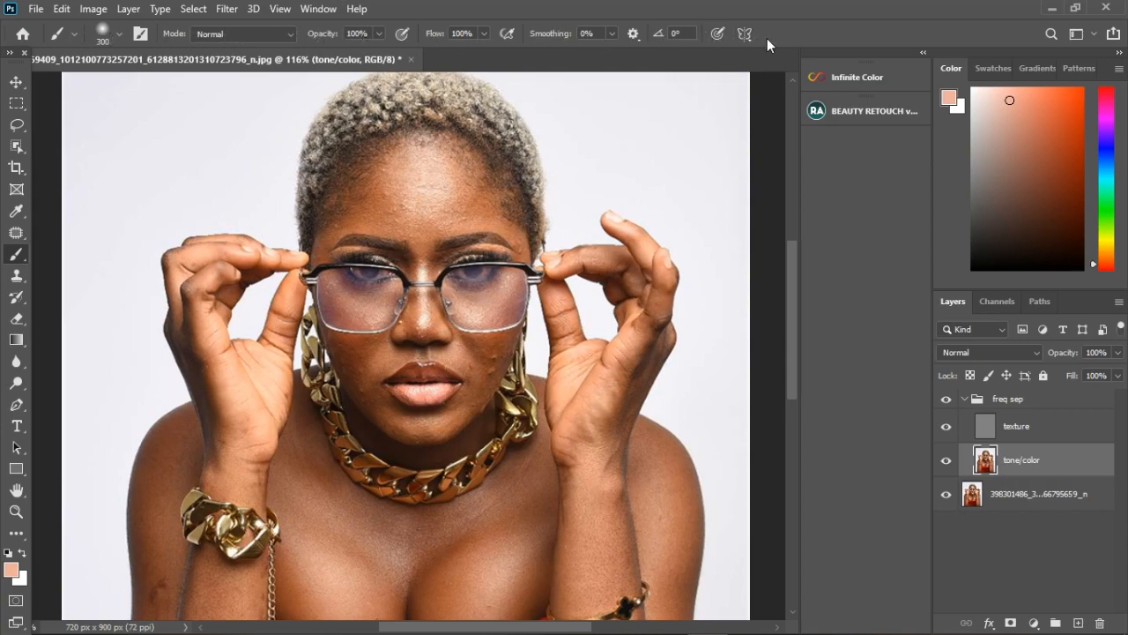
right_click(16, 253)
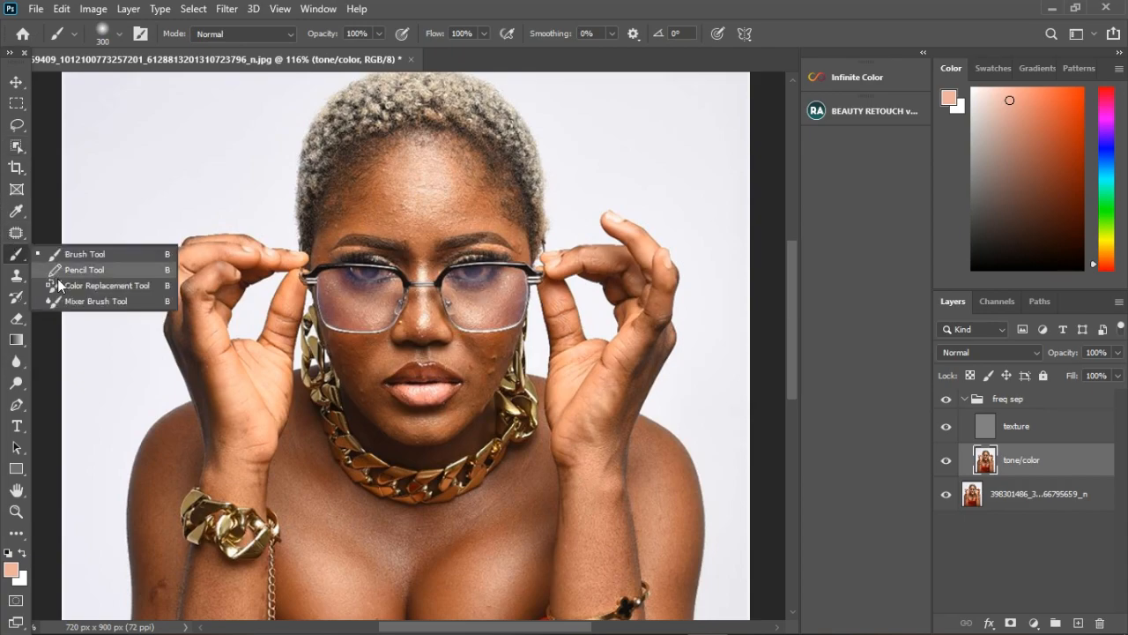
click(63, 301)
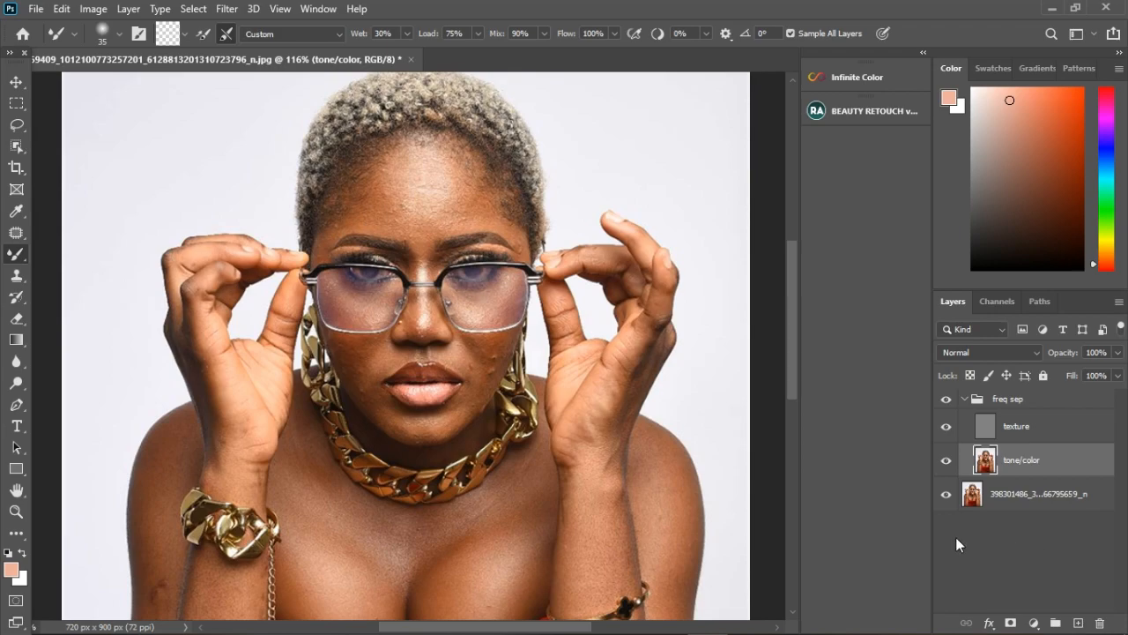
Step: Try the Mixer Brush on the forehead and cheek with Sample All Layers enabled, and undo the last stroke
mouse_move(452, 200)
mouse_down()
mouse_move(437, 228)
mouse_move(431, 220)
mouse_move(460, 207)
mouse_move(463, 223)
mouse_move(448, 192)
mouse_move(405, 193)
mouse_move(434, 180)
mouse_move(448, 210)
mouse_up()
scroll(441, 380, up, 2)
scroll(441, 381, up, 2)
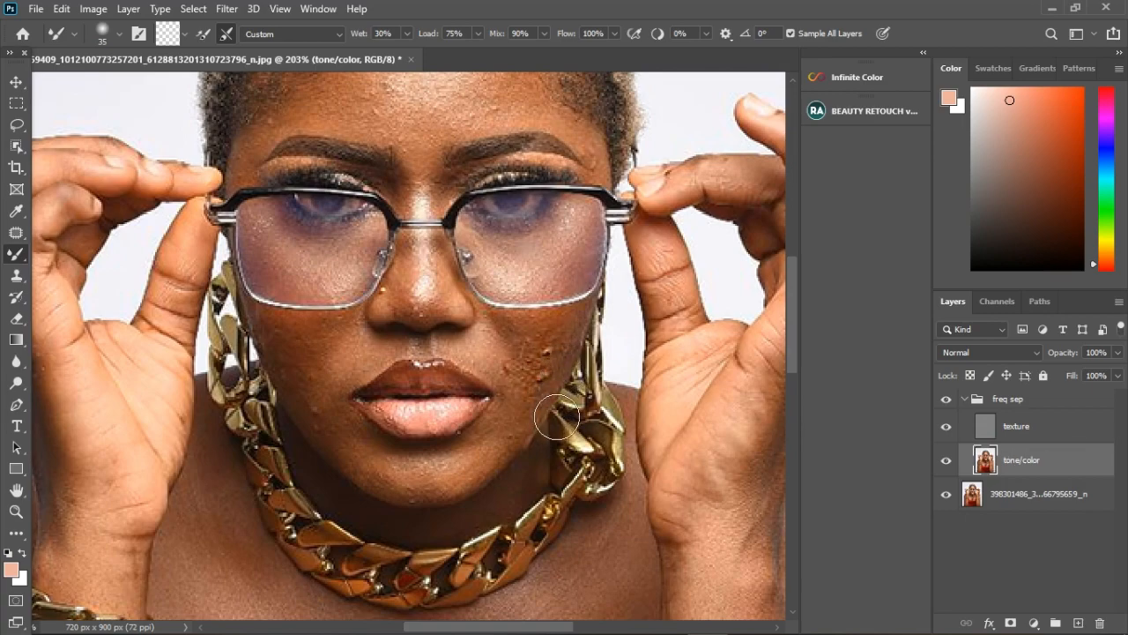
key(ctrl+z)
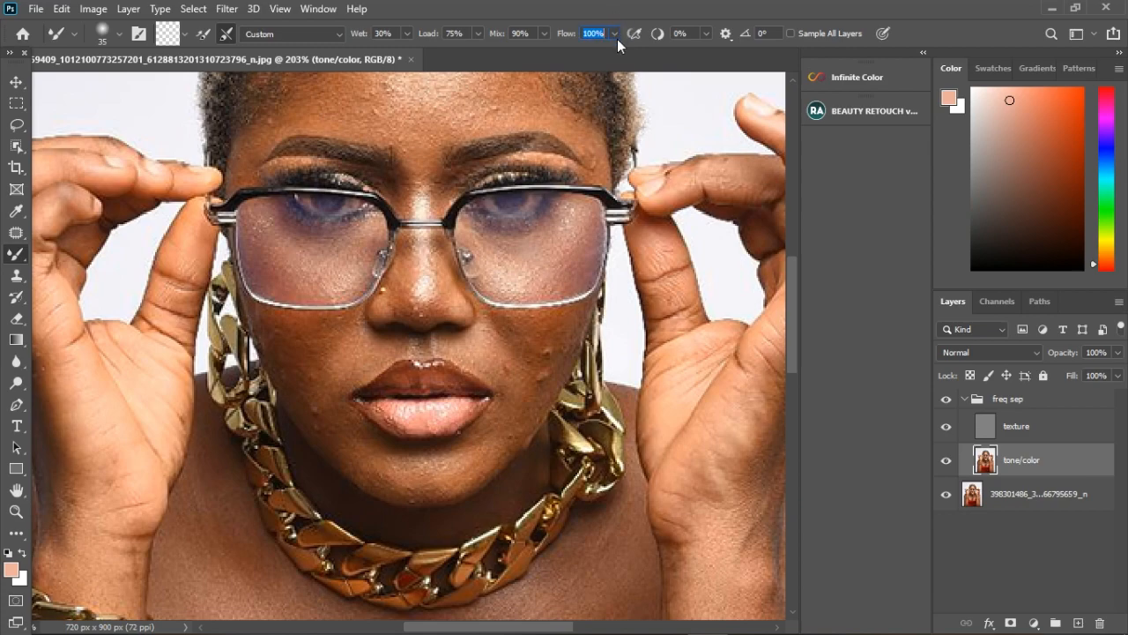
Step: Reduce the Mixer Brush size to 25
click(907, 34)
key(bracketleft)
click(480, 30)
click(936, 37)
click(482, 133)
click(482, 133)
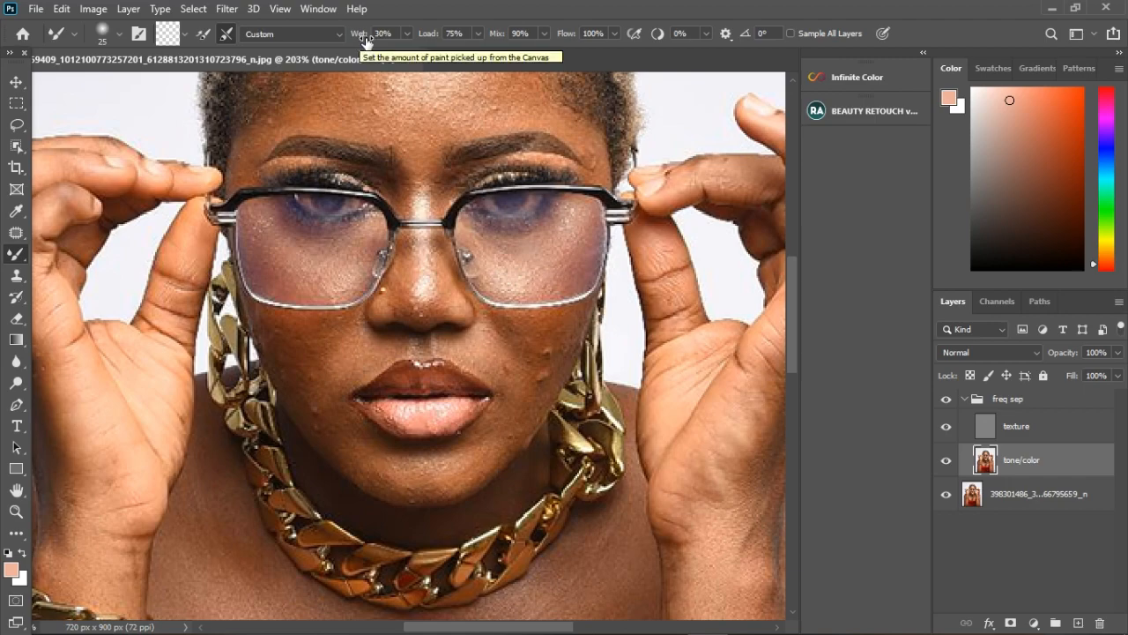
Step: Examine the Mixer Brush's Wet setting and its blending presets such as Moist and Wet without changing them
click(407, 33)
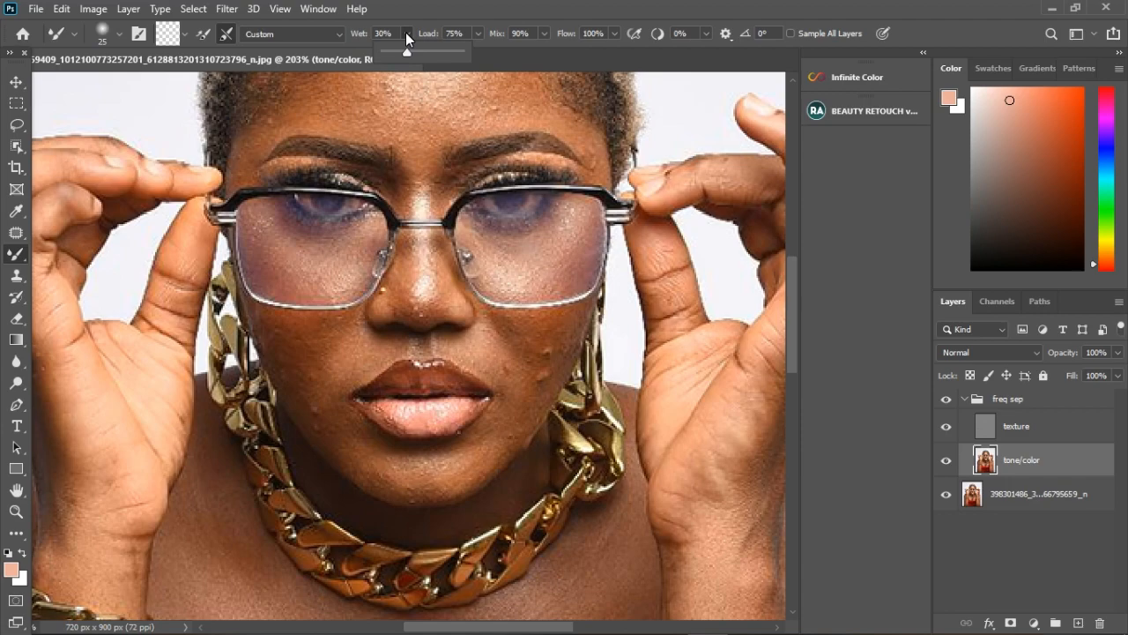
click(406, 33)
click(406, 33)
click(547, 6)
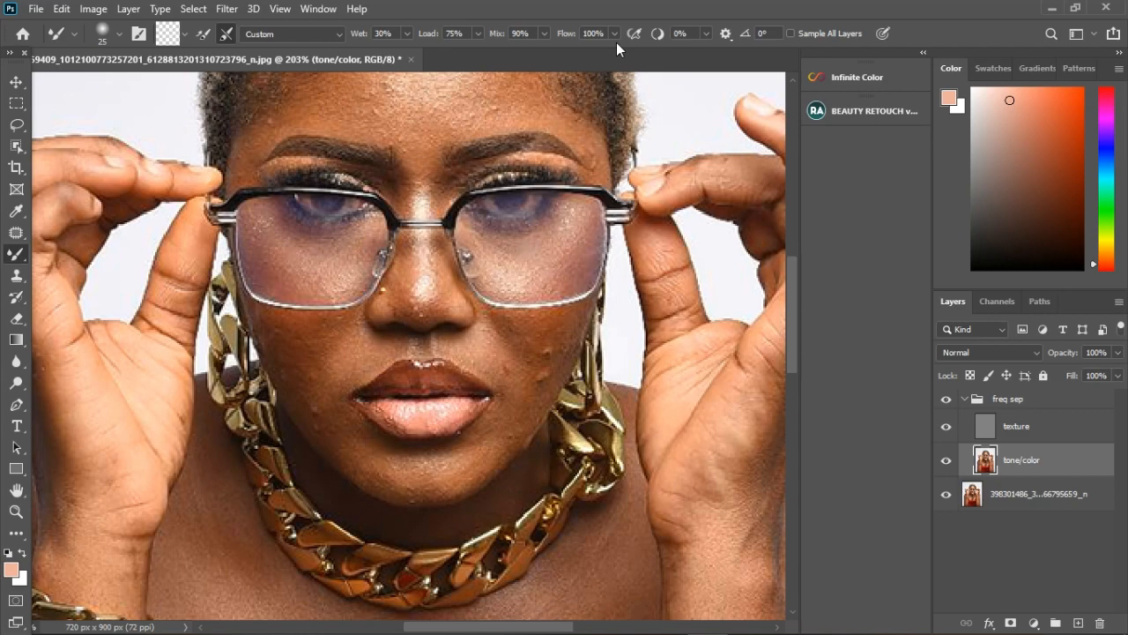
click(333, 37)
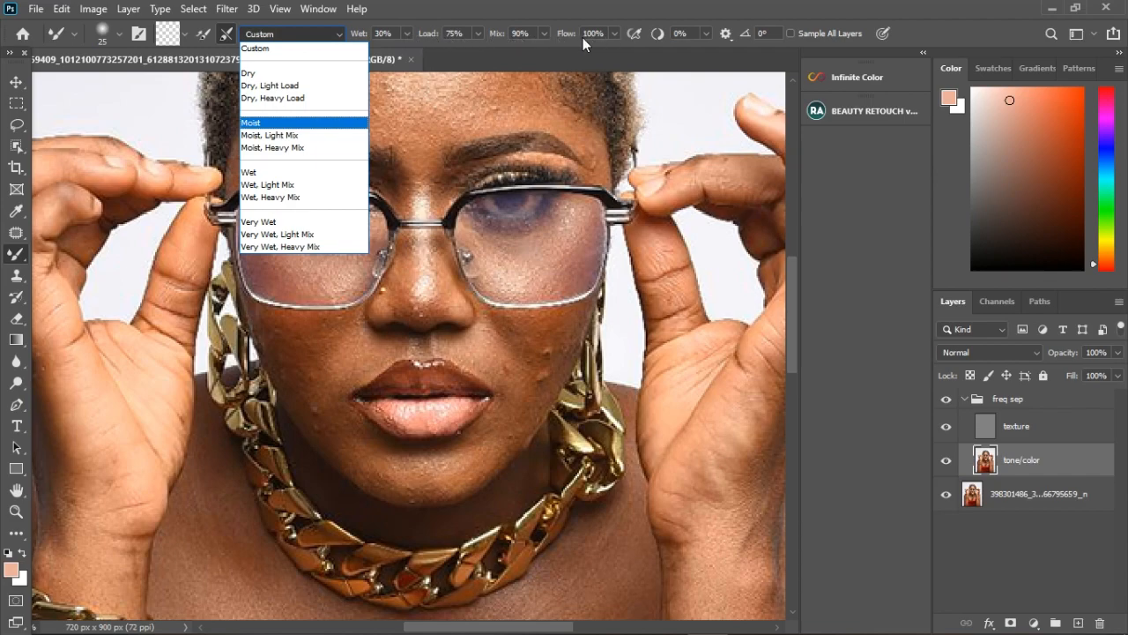
click(496, 5)
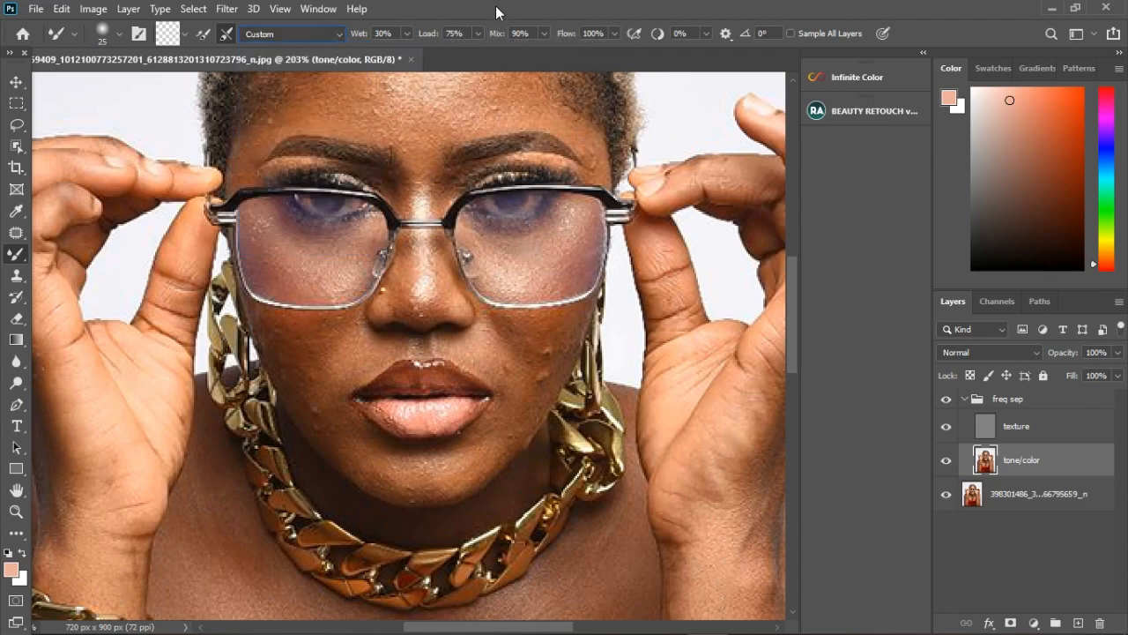
click(340, 34)
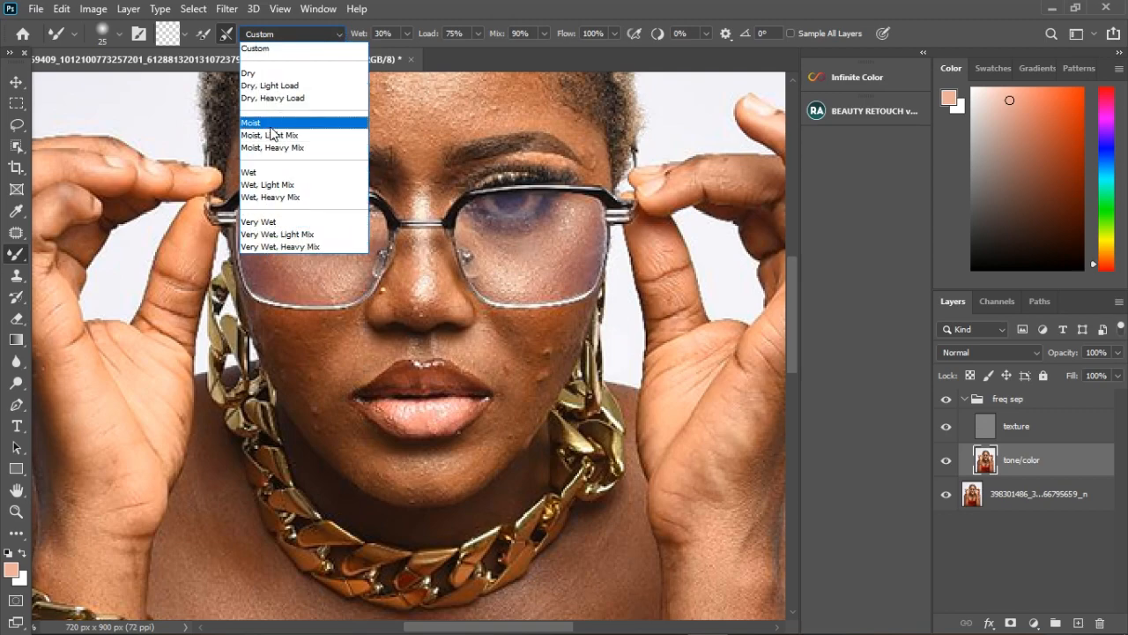
click(393, 8)
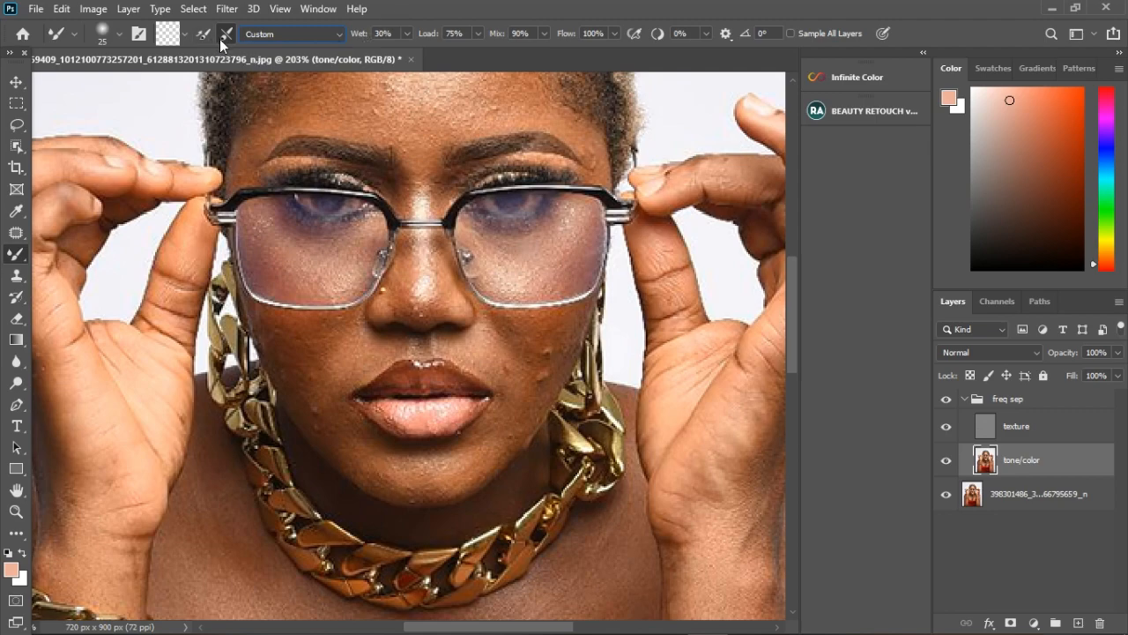
Step: Load the Mixer Brush with the foreground color and change its paint color to ed7514
click(182, 35)
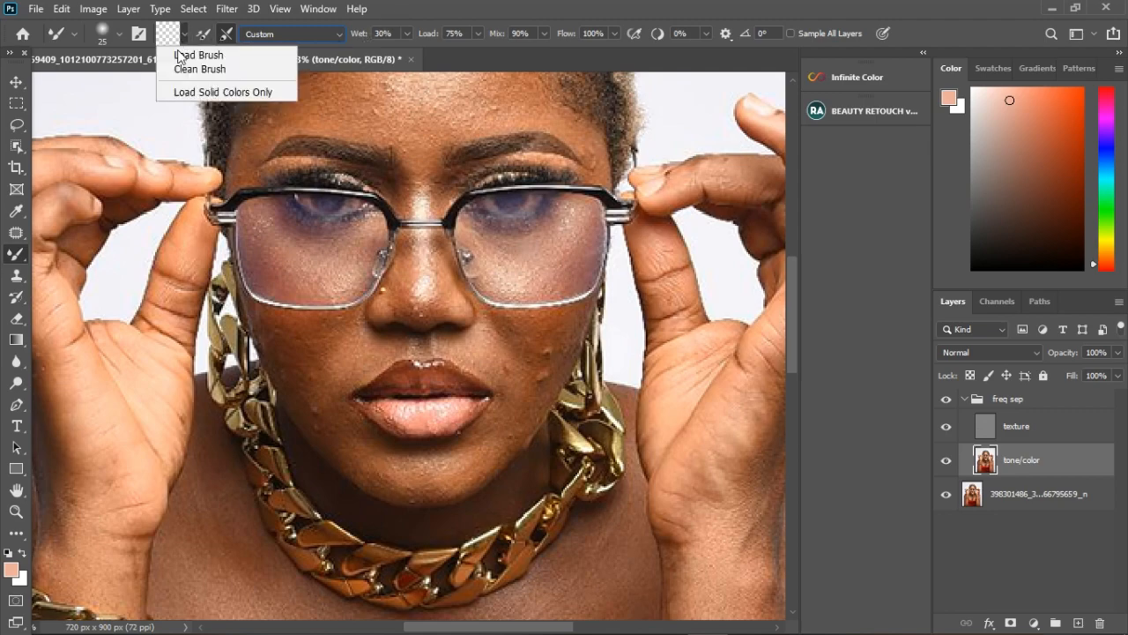
click(195, 55)
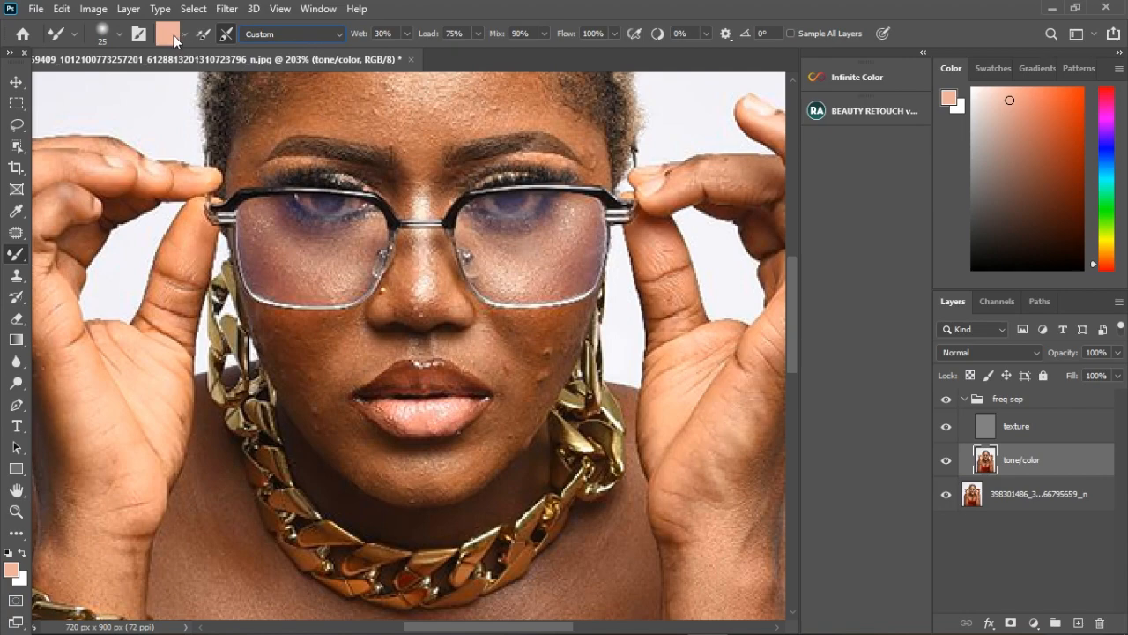
click(184, 35)
click(185, 35)
click(175, 37)
text(ed7514)
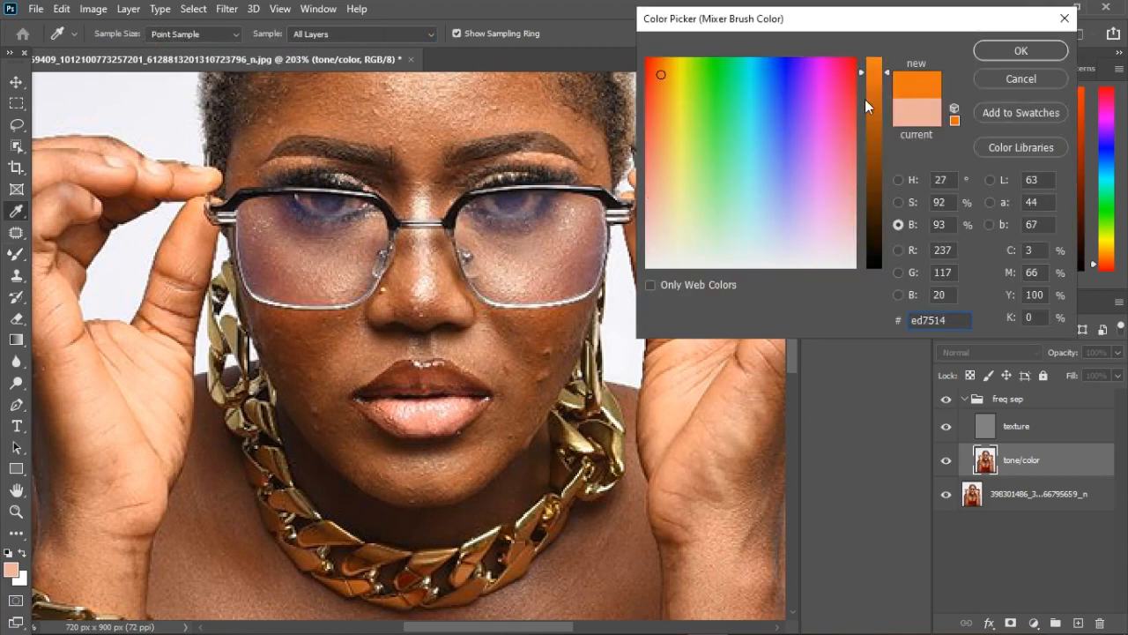
click(1003, 46)
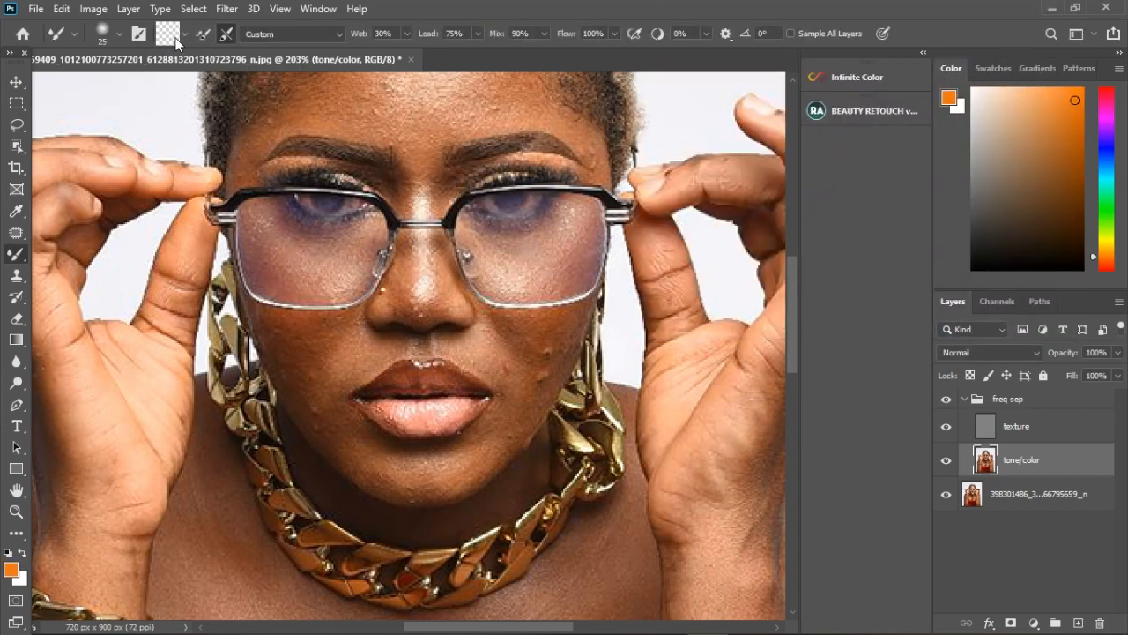
click(177, 37)
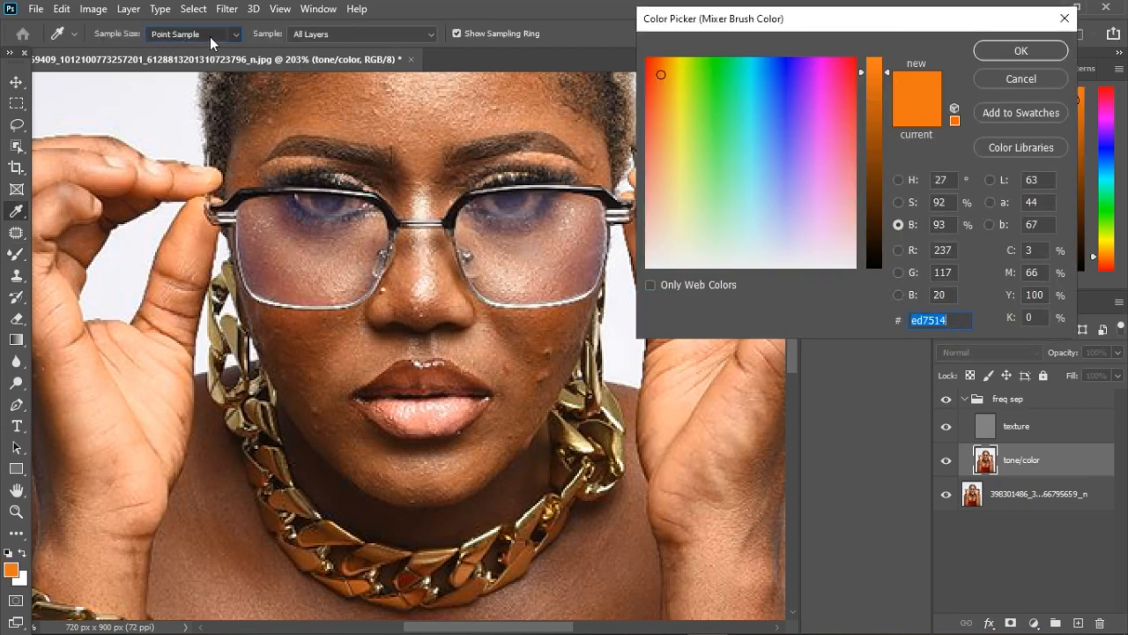
click(210, 36)
click(211, 35)
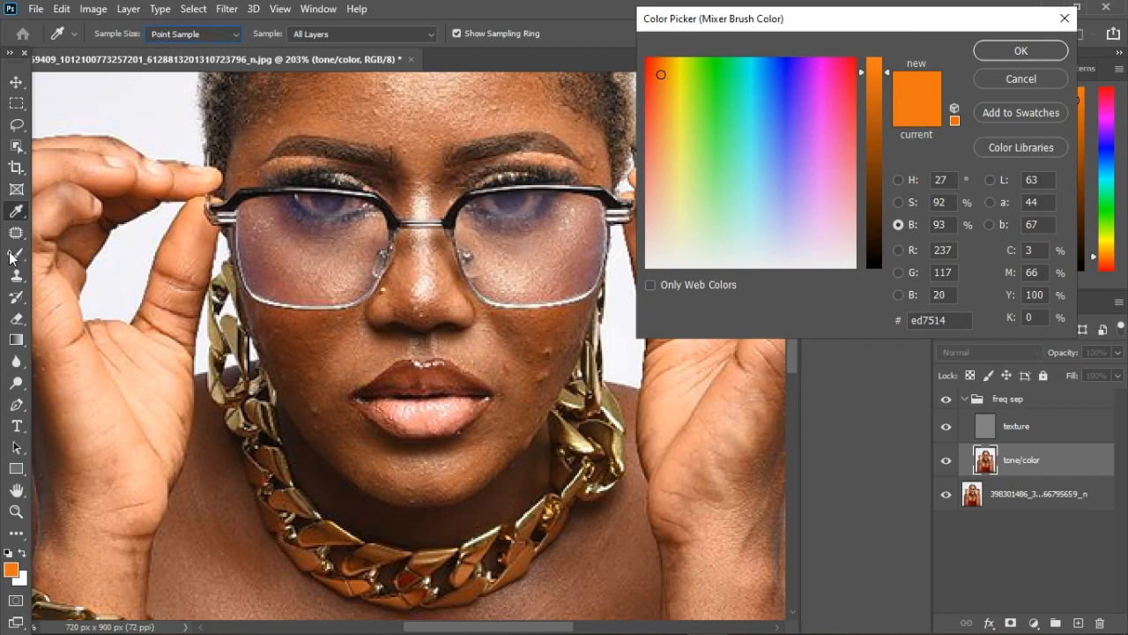
click(1039, 74)
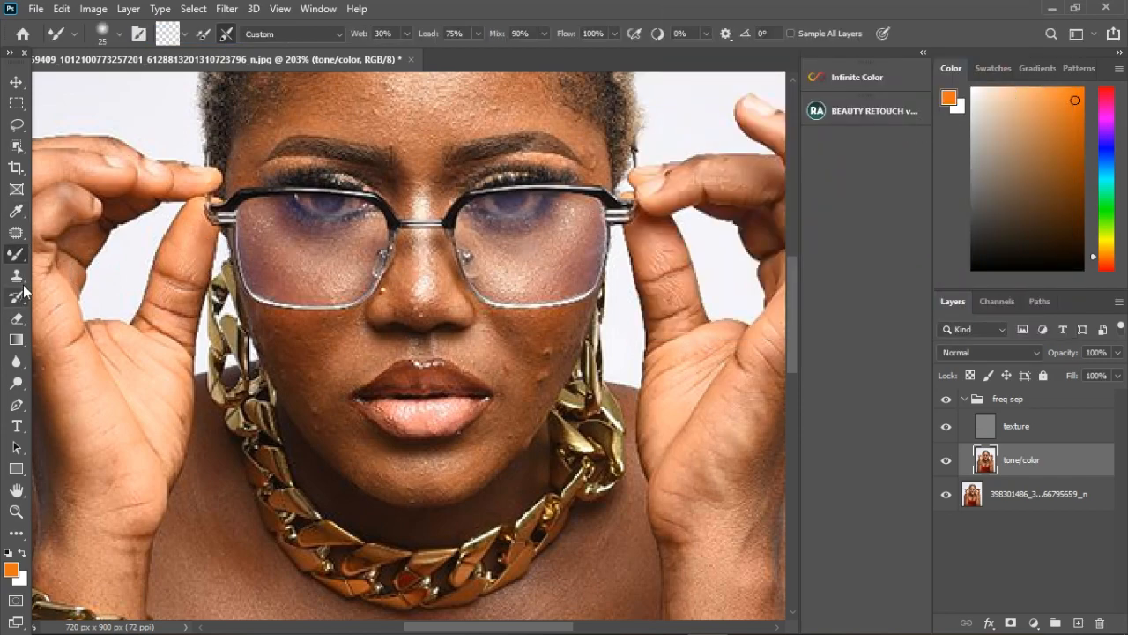
Step: Load the Mixer Brush with the foreground color and clean it again
click(186, 35)
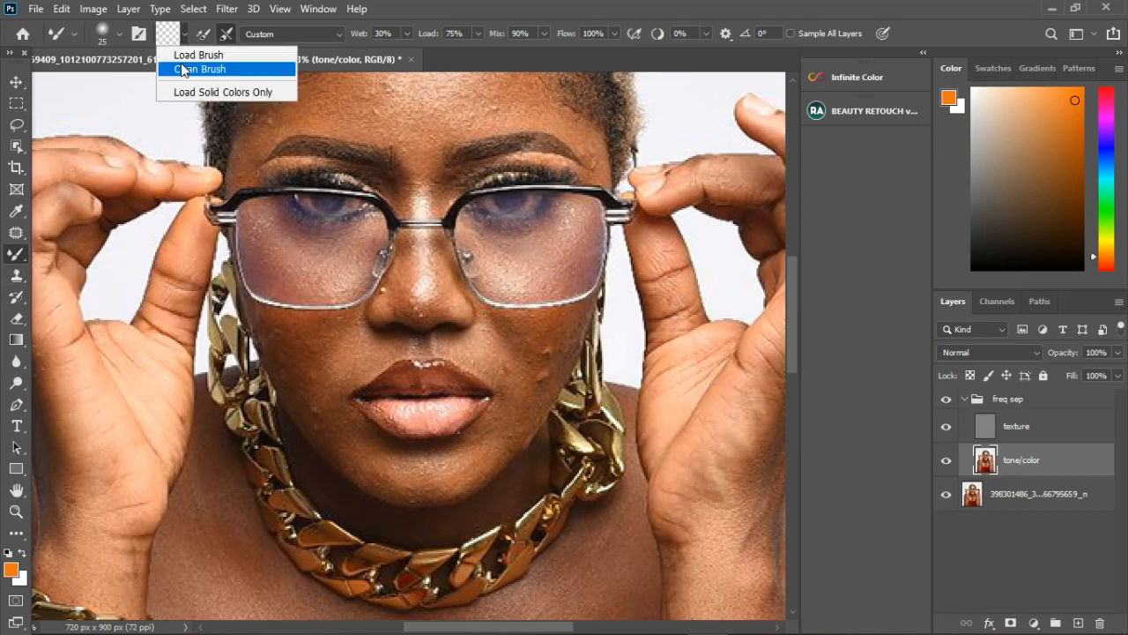
click(187, 54)
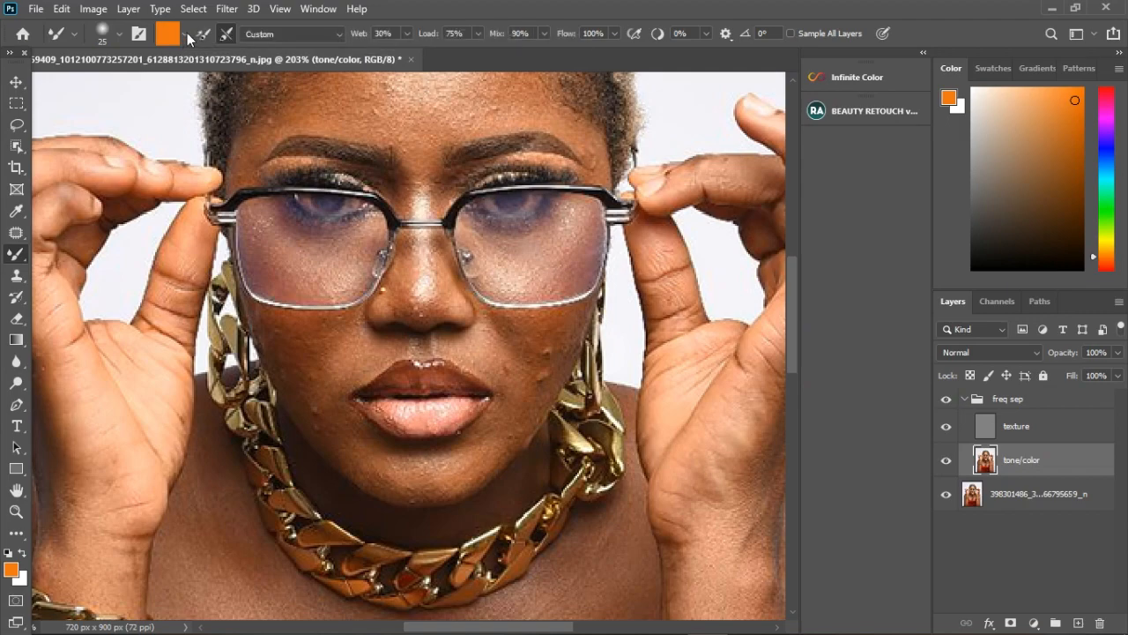
click(187, 32)
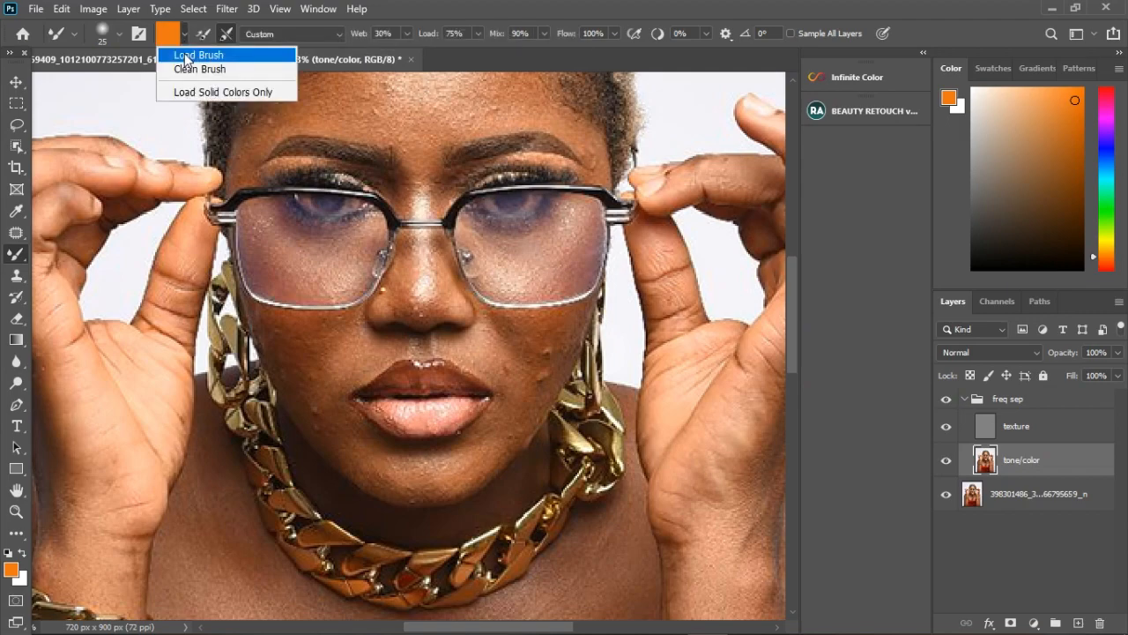
click(184, 68)
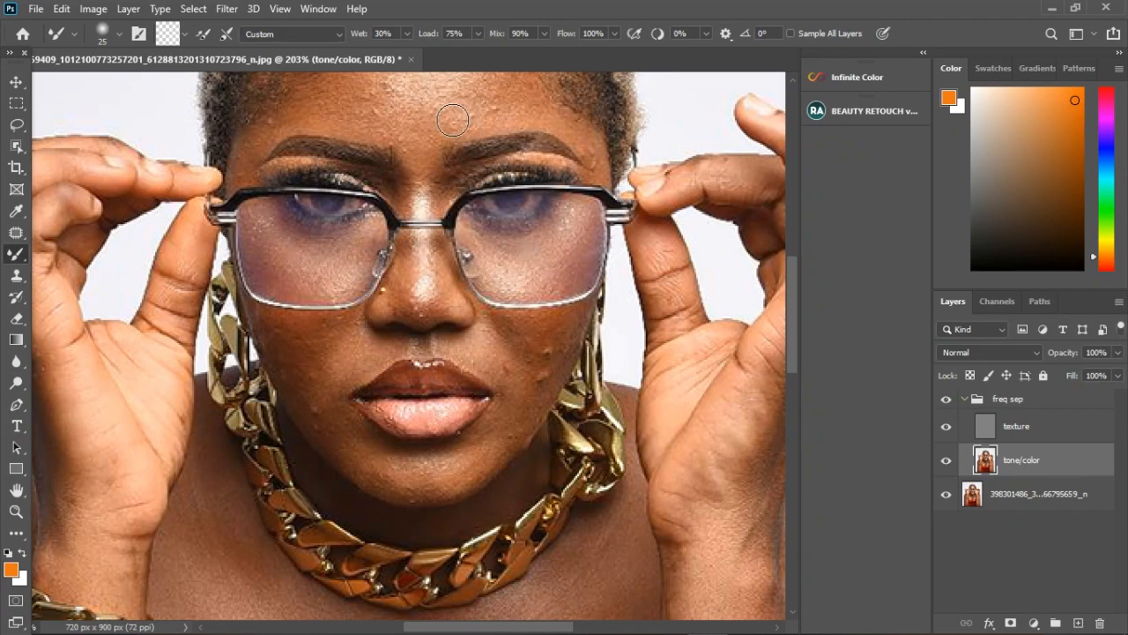
Step: Try painting the cheek with the Mixer Brush while cleaning after each stroke is off, and undo the orange paint
click(226, 33)
mouse_move(518, 371)
mouse_down()
mouse_move(549, 383)
mouse_move(536, 427)
mouse_move(546, 365)
mouse_move(555, 369)
mouse_move(544, 399)
mouse_move(571, 357)
mouse_move(536, 395)
mouse_up()
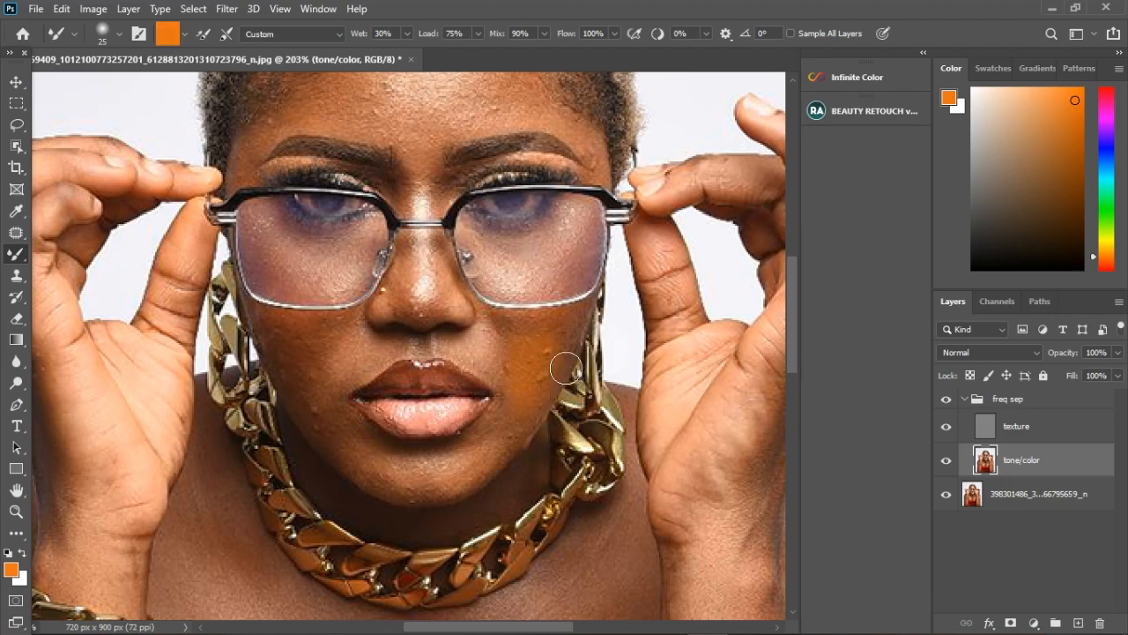
click(184, 33)
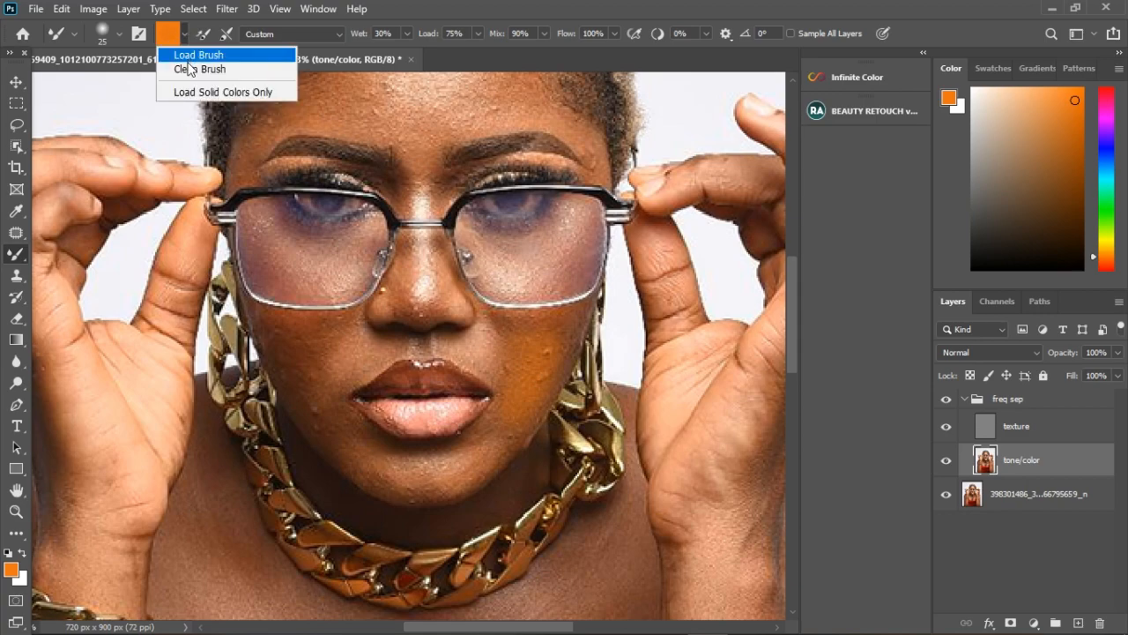
click(189, 71)
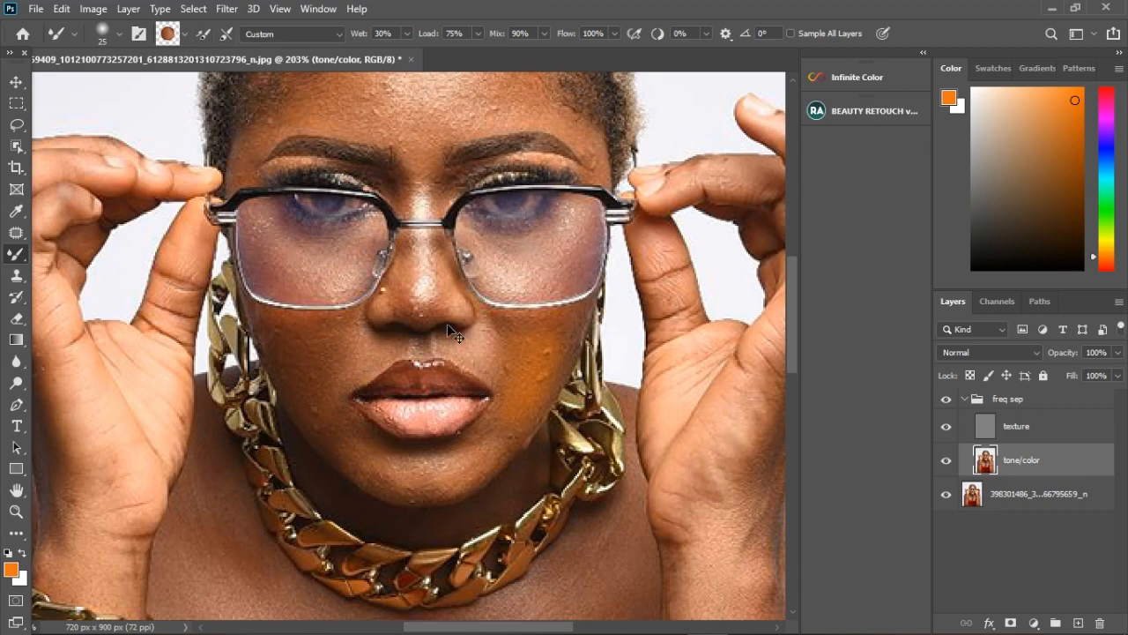
key(ctrl+z)
key(ctrl+z)
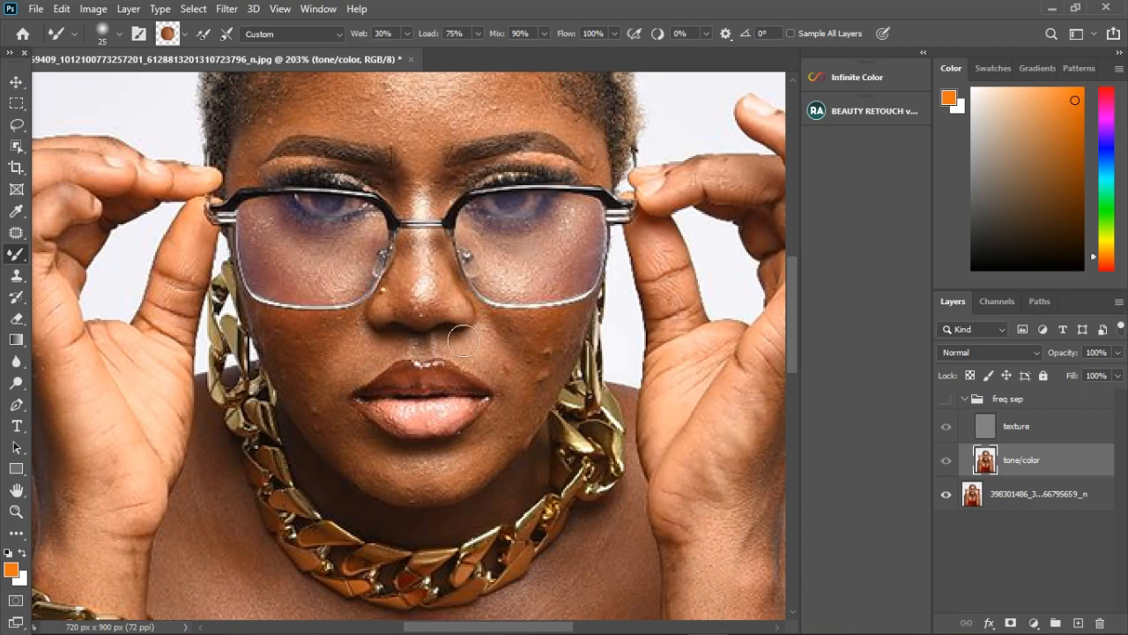
Step: Clean the Mixer Brush and turn cleaning after each stroke back on
click(184, 37)
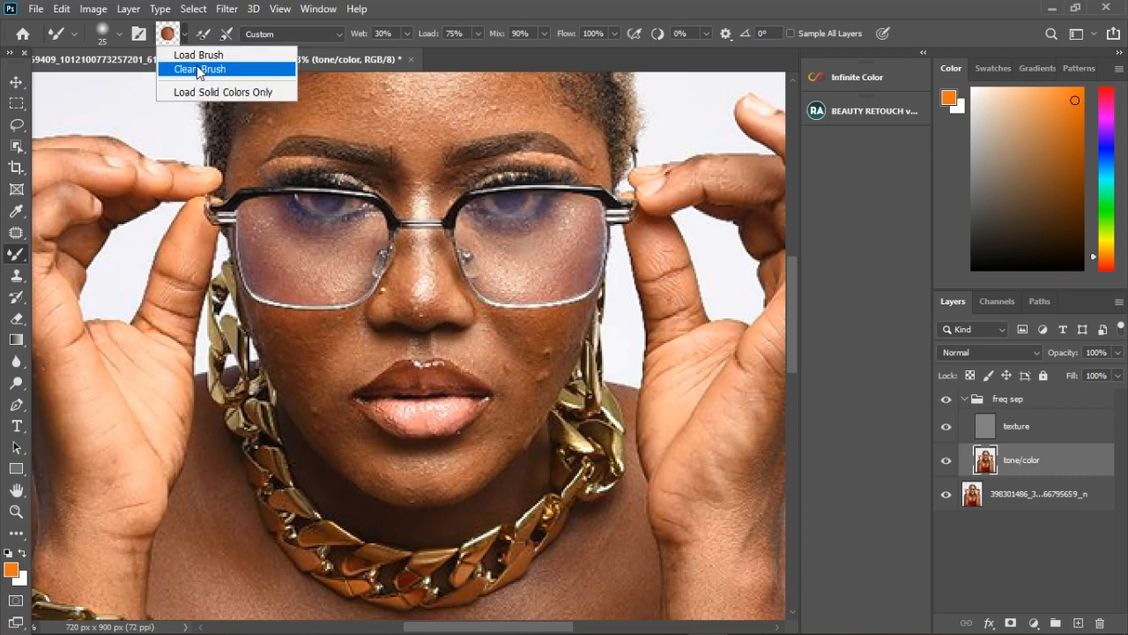
click(196, 65)
click(226, 33)
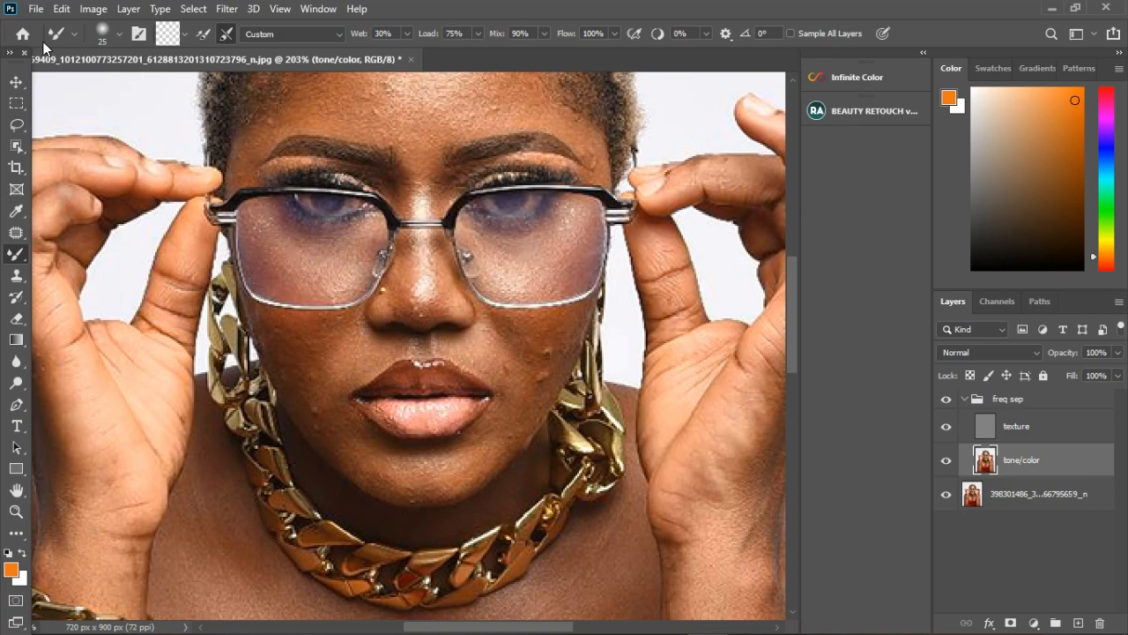
Step: Try a size 30 Mixer Brush stroke across the lips and undo it
scroll(532, 383, down, 4)
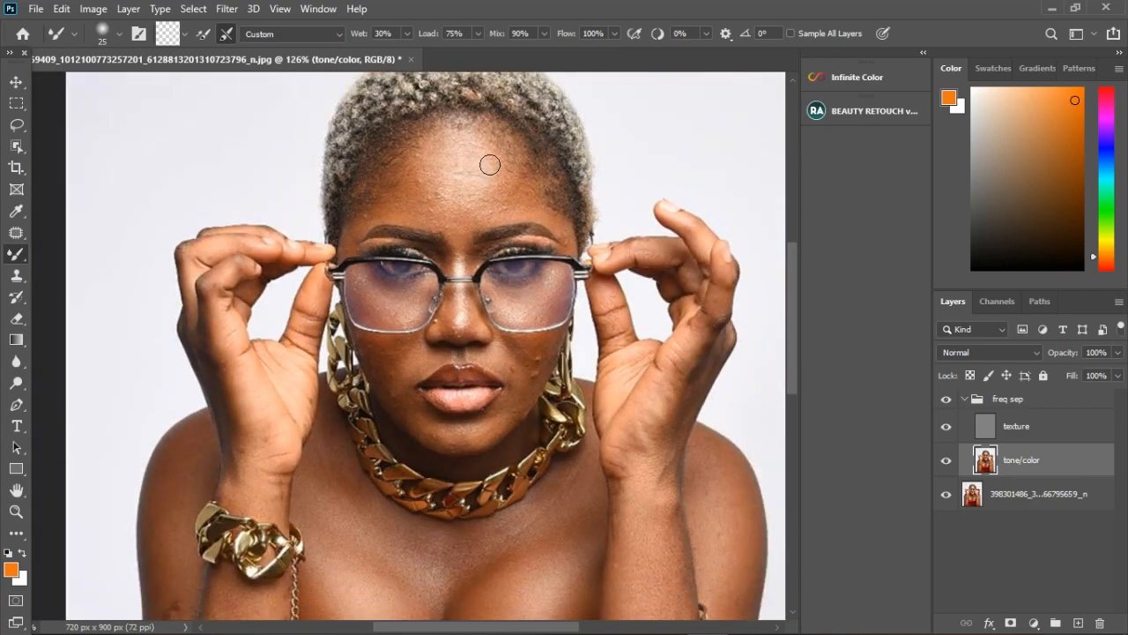
key(bracketright)
key(bracketright)
key(bracketright)
scroll(454, 163, up, 2)
key(bracketleft)
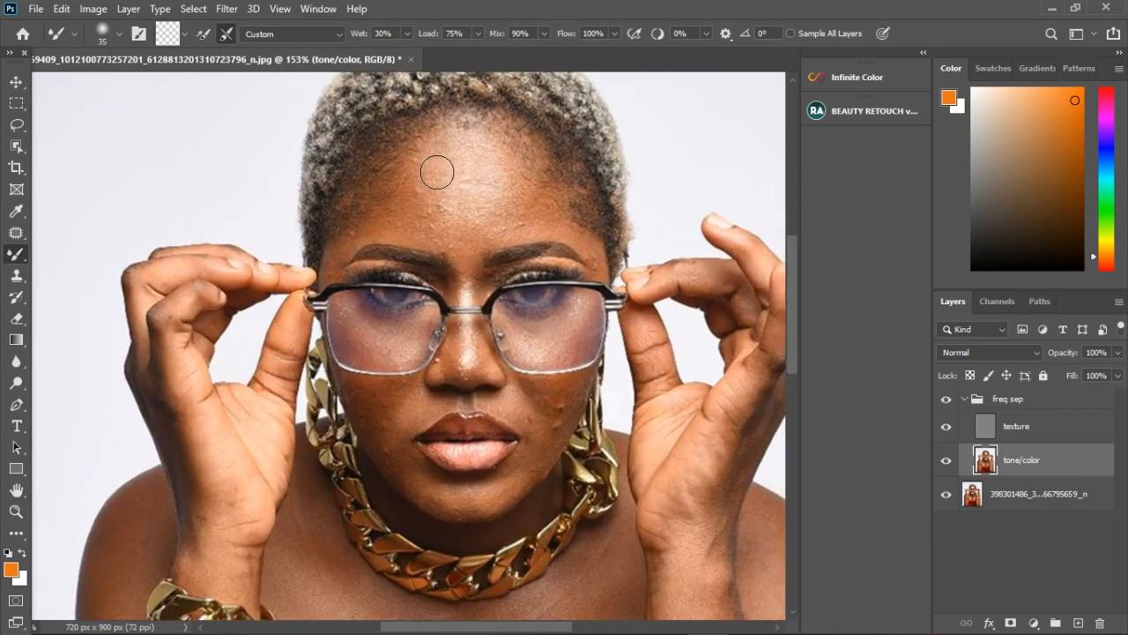
scroll(413, 446, up, 3)
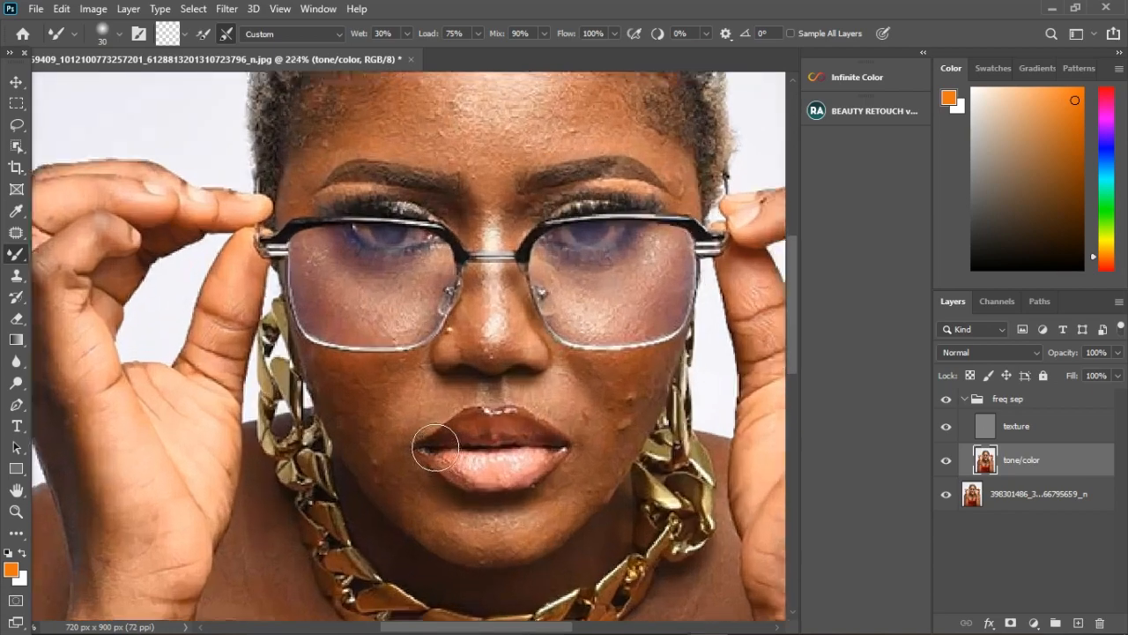
mouse_move(546, 416)
mouse_down()
mouse_move(528, 536)
mouse_move(510, 524)
mouse_move(483, 416)
mouse_move(454, 446)
mouse_move(467, 496)
mouse_up()
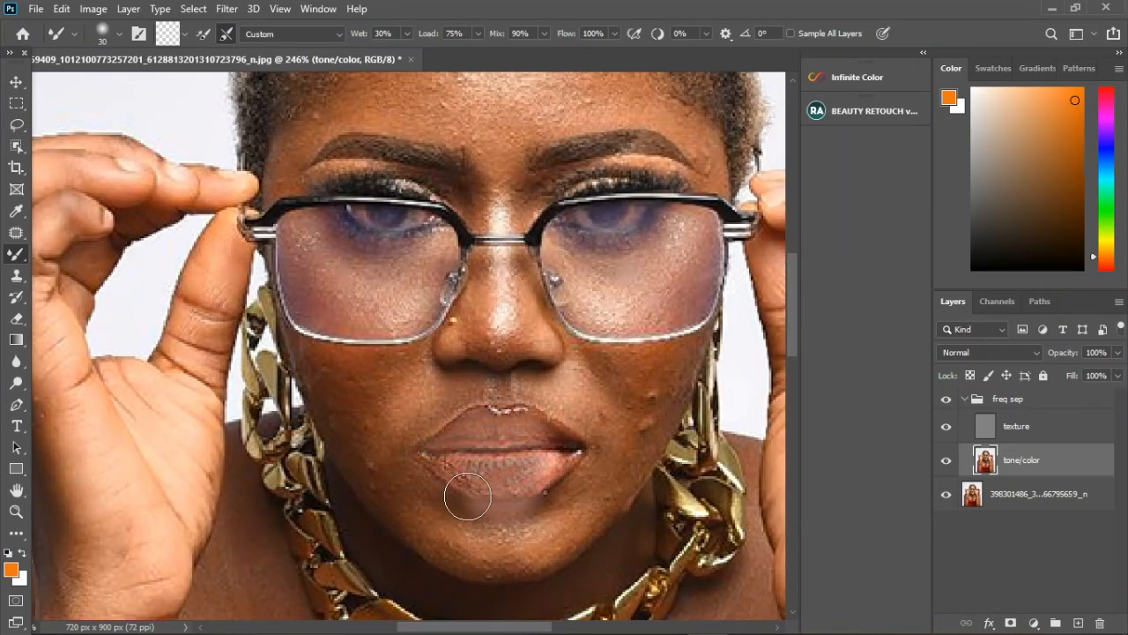
key(ctrl+z)
Step: Set the Mixer Brush size to 25 and smooth the forehead skin on the tone/color layer
key(bracketleft)
key(bracketleft)
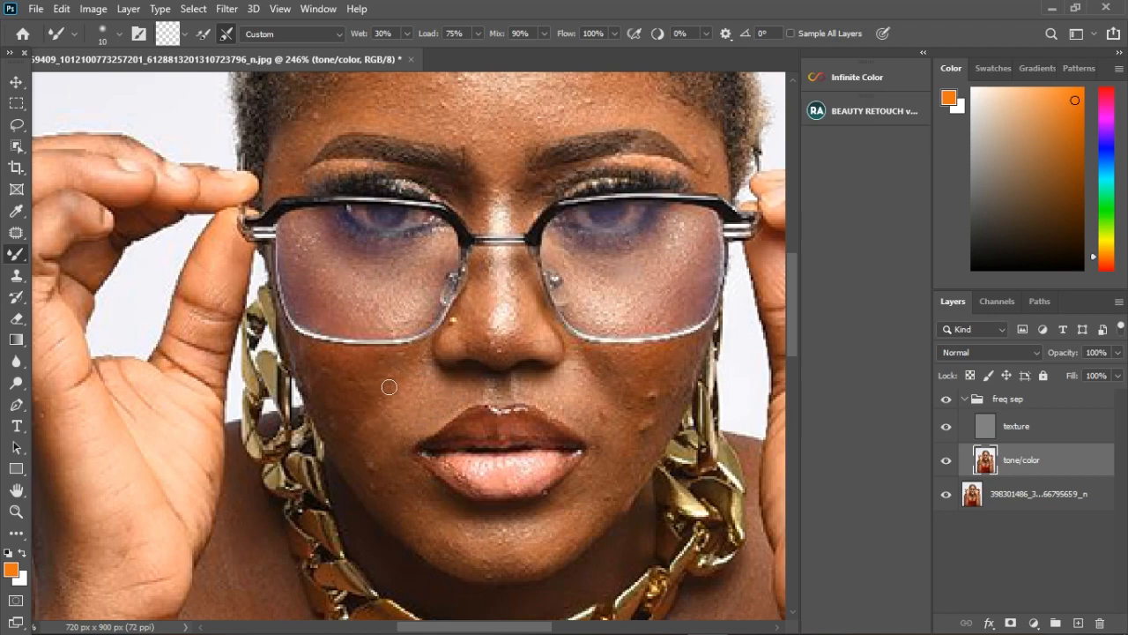
key(bracketright)
key(bracketright)
key(bracketright)
key(bracketright)
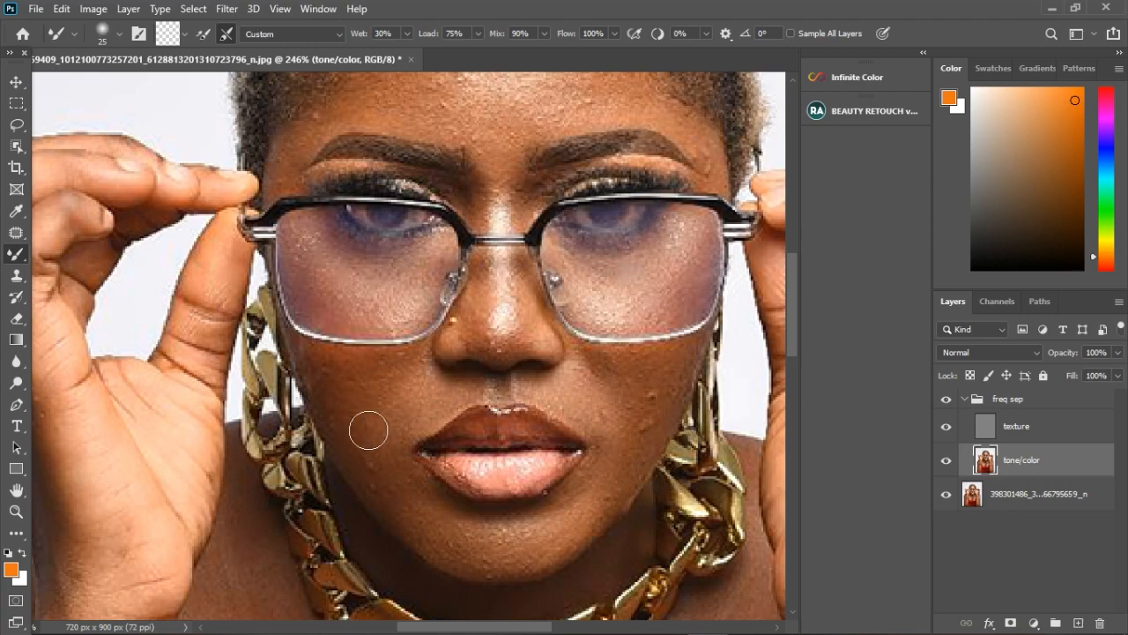
scroll(418, 527, down, 5)
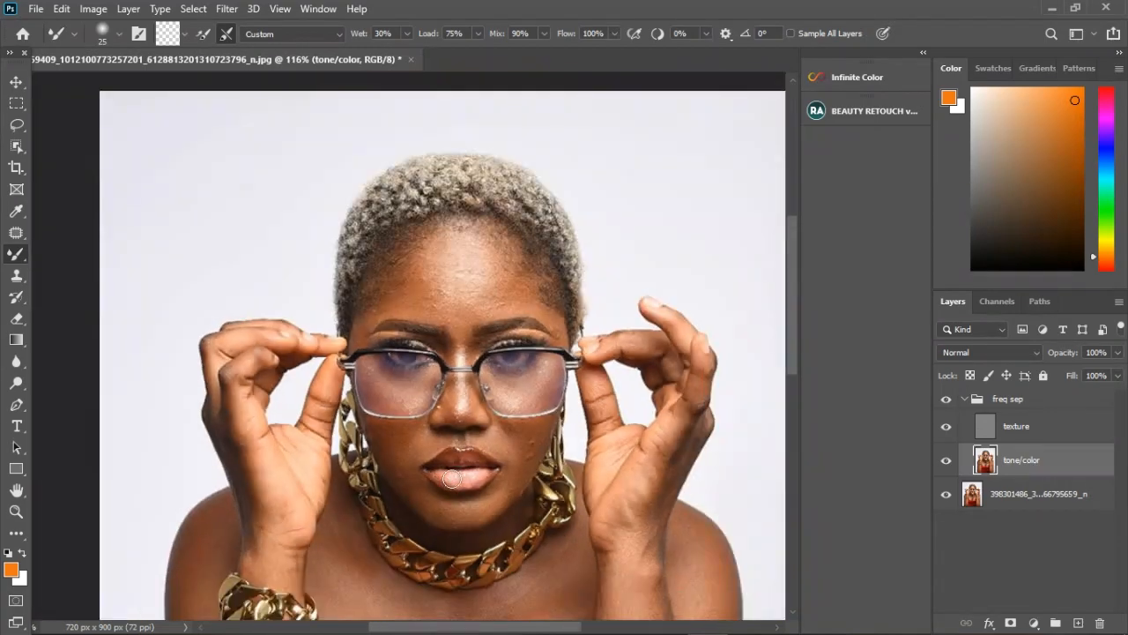
scroll(446, 303, up, 3)
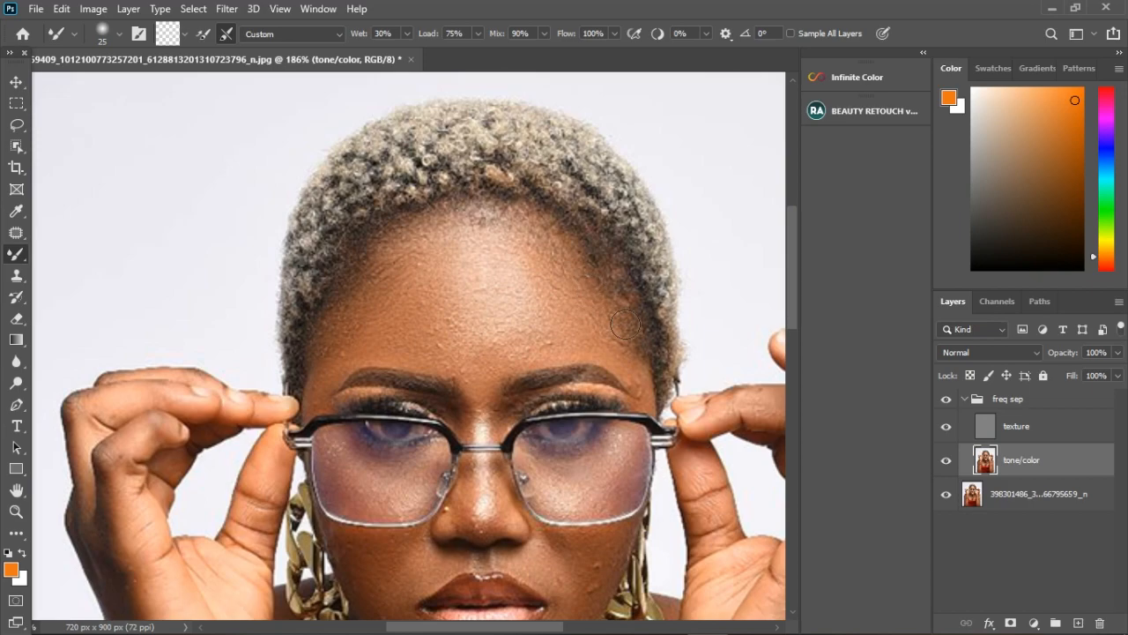
scroll(589, 259, down, 4)
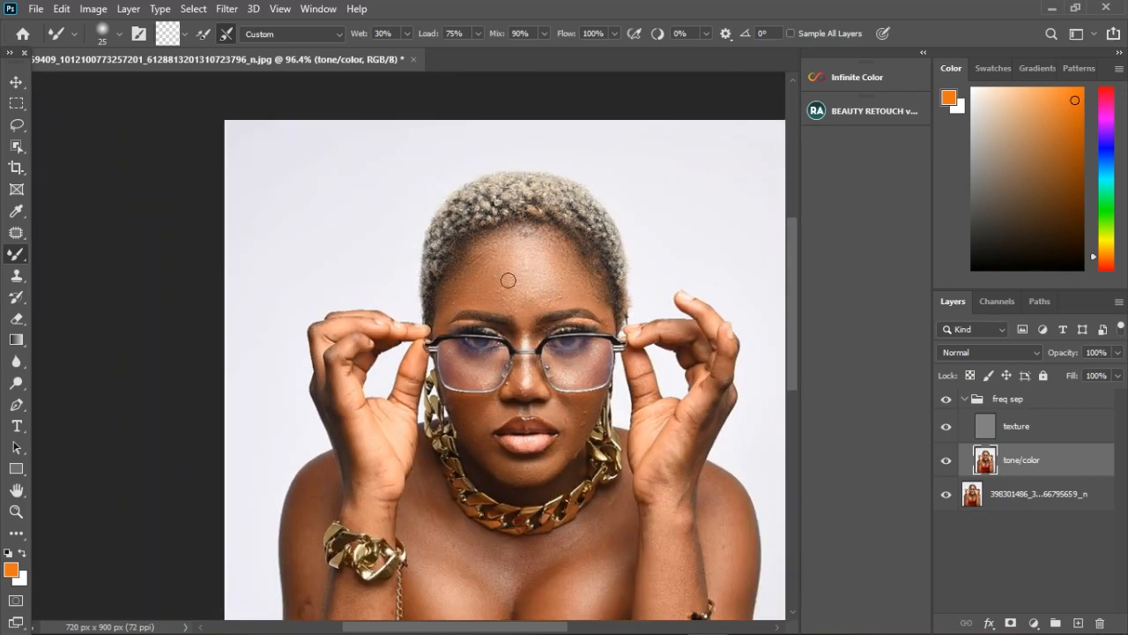
scroll(455, 302, down, 2)
scroll(370, 189, up, 4)
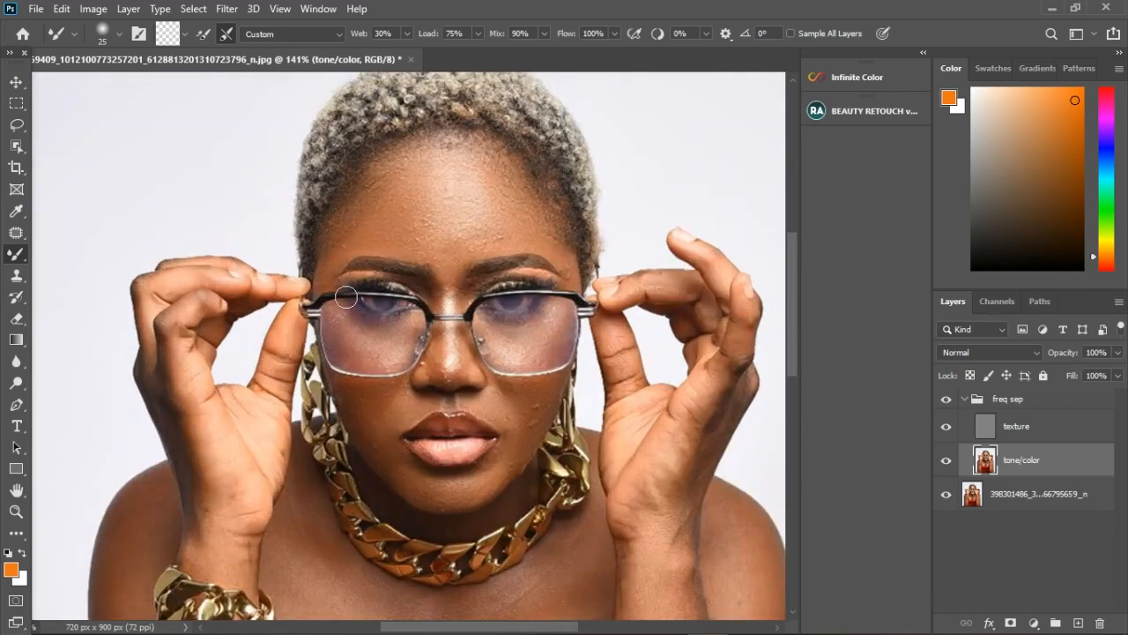
Step: Reduce the Mixer Brush size to 9 and smooth the skin seen through the glasses' lenses
scroll(386, 402, up, 2)
key(bracketleft)
key(bracketleft)
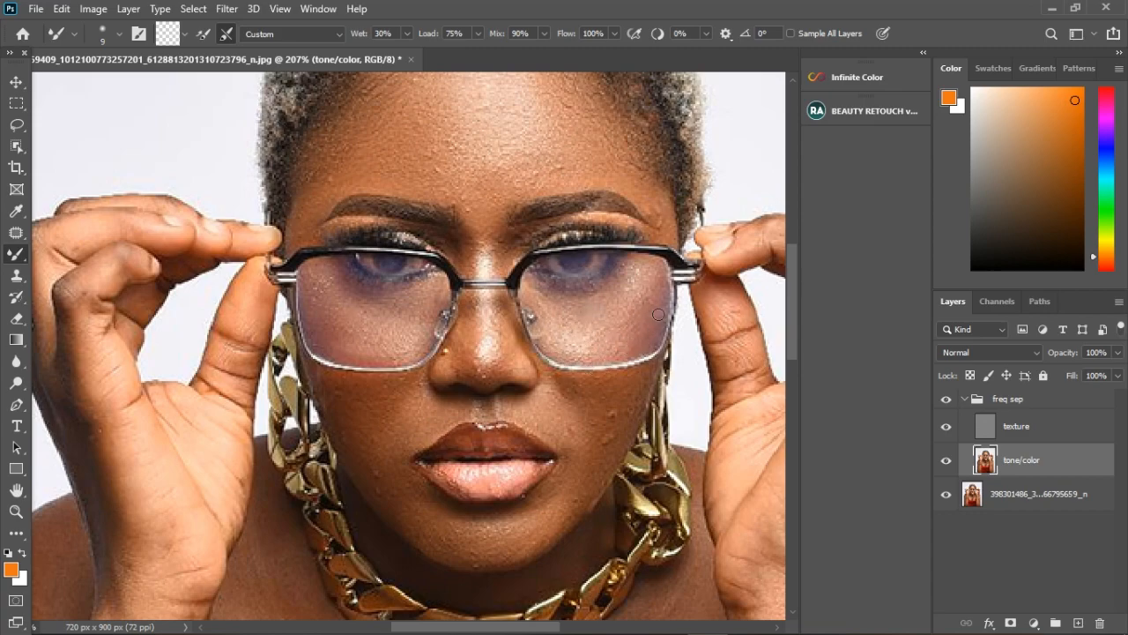
drag(630, 266, 650, 269)
Step: Increase the Mixer Brush size to 25 and smooth the skin tones on both cheeks, the jaw and the chin
scroll(643, 355, down, 3)
scroll(456, 413, up, 2)
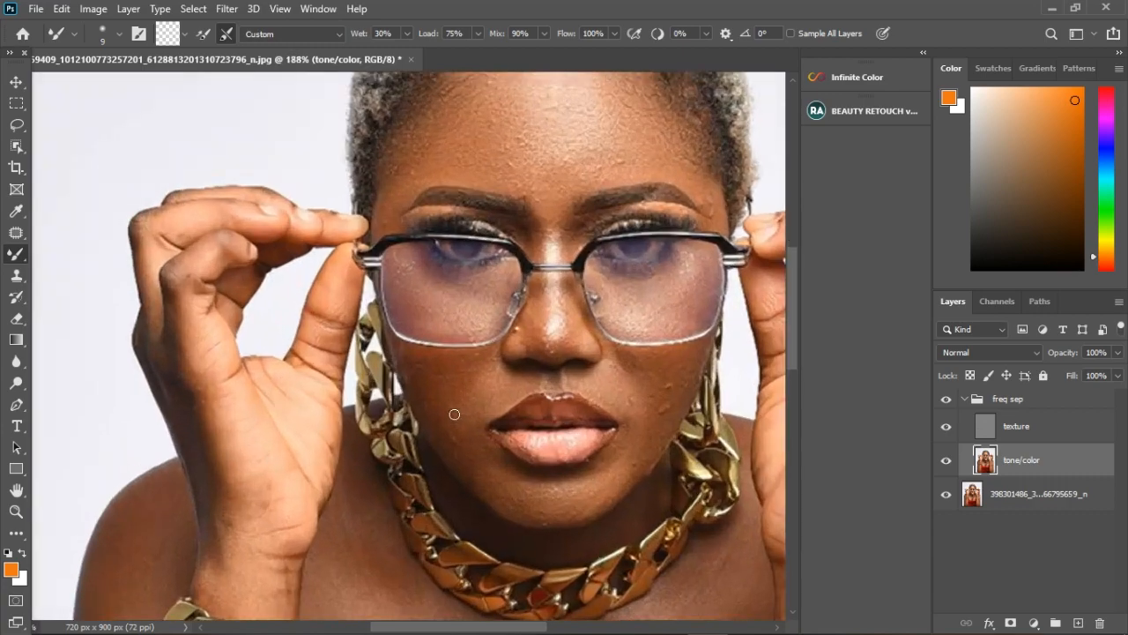
key(bracketright)
mouse_move(469, 407)
mouse_down()
mouse_move(506, 386)
mouse_move(471, 402)
mouse_move(503, 382)
mouse_move(468, 394)
mouse_up()
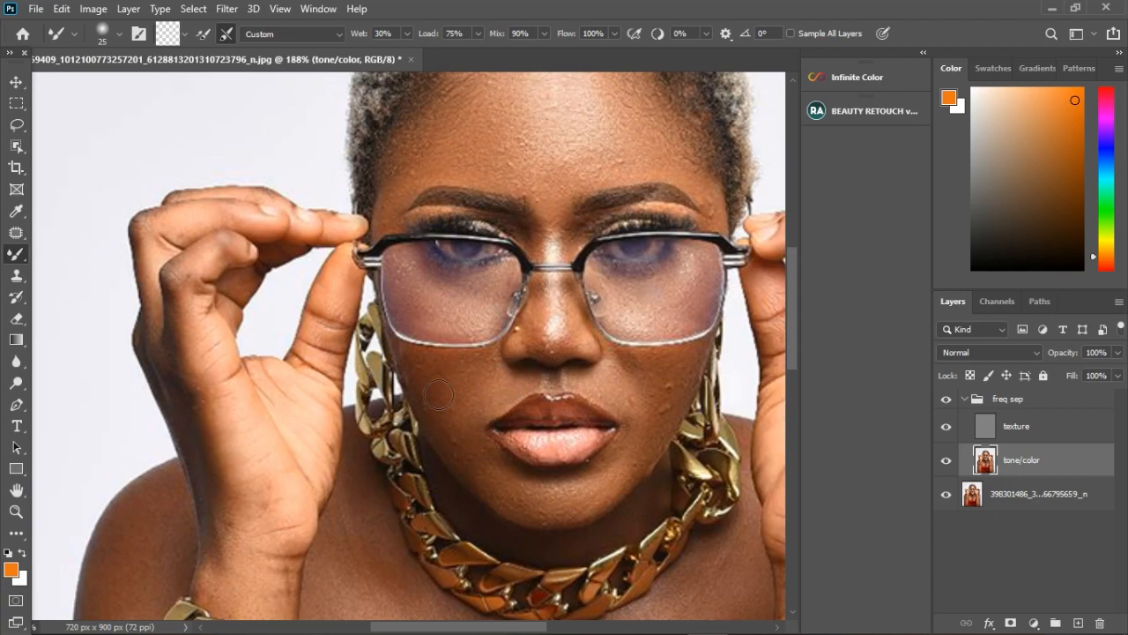
mouse_move(632, 416)
mouse_down()
mouse_move(661, 388)
mouse_move(624, 379)
mouse_move(664, 397)
mouse_up()
drag(649, 460, 615, 510)
mouse_move(549, 491)
mouse_down()
mouse_move(531, 519)
mouse_move(508, 508)
mouse_move(549, 519)
mouse_up()
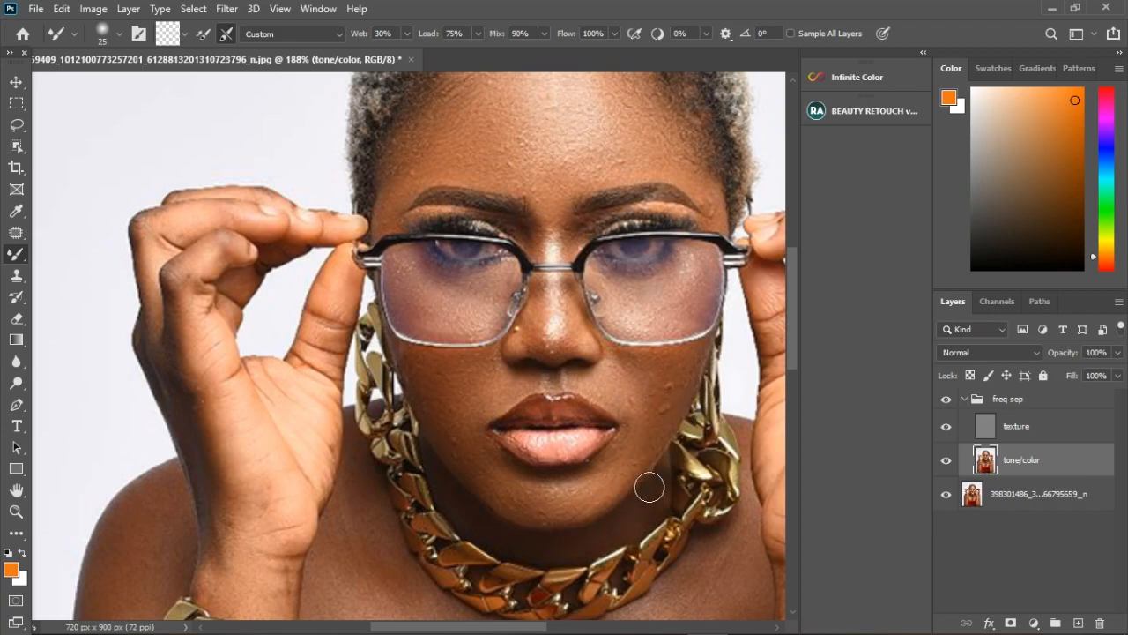
Step: Reduce the Mixer Brush size to 10 and blend the tones on the lower lip and nose
scroll(570, 418, up, 2)
key(bracketleft)
key(bracketleft)
key(bracketleft)
key(bracketleft)
drag(535, 477, 581, 477)
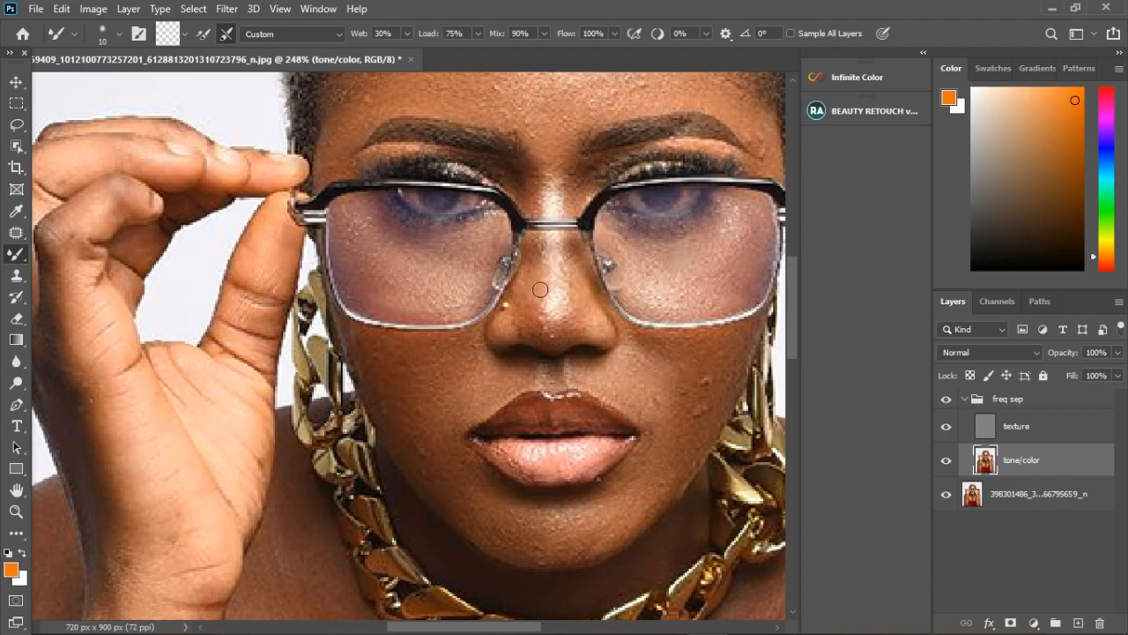
mouse_move(531, 323)
mouse_down()
mouse_move(543, 324)
mouse_move(527, 337)
mouse_move(580, 282)
mouse_up()
drag(580, 336, 579, 348)
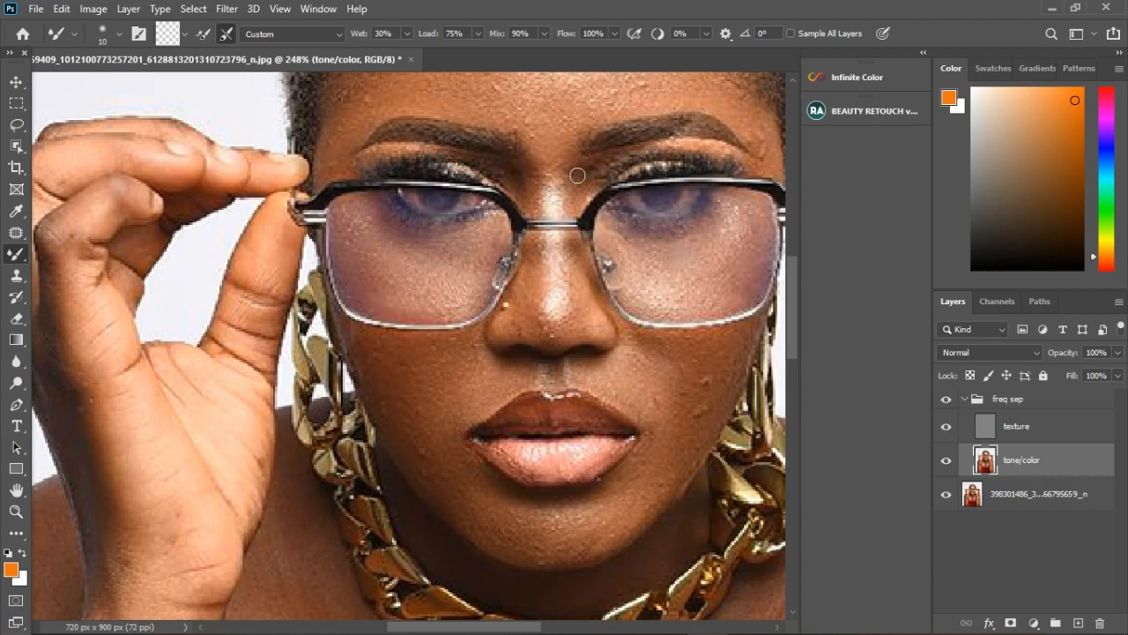
Step: Set the Mixer Brush size to 40 and smooth the skin tones on the chest and the arm wearing the thin bracelet
scroll(599, 230, down, 5)
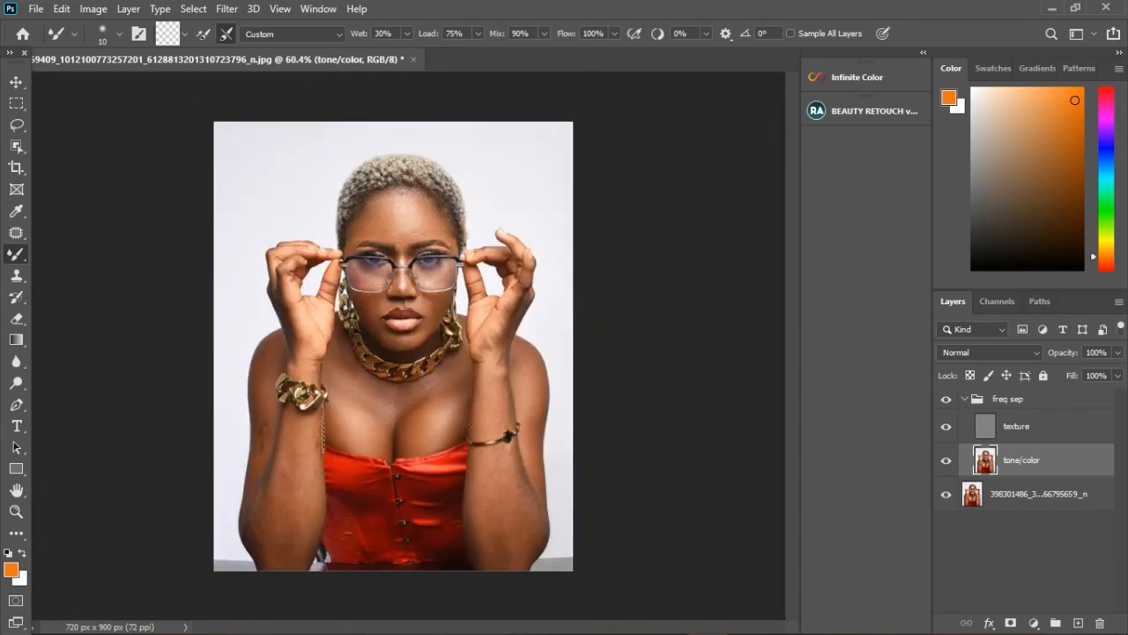
scroll(347, 397, up, 1)
scroll(346, 397, up, 1)
key(bracketright)
key(bracketright)
key(bracketright)
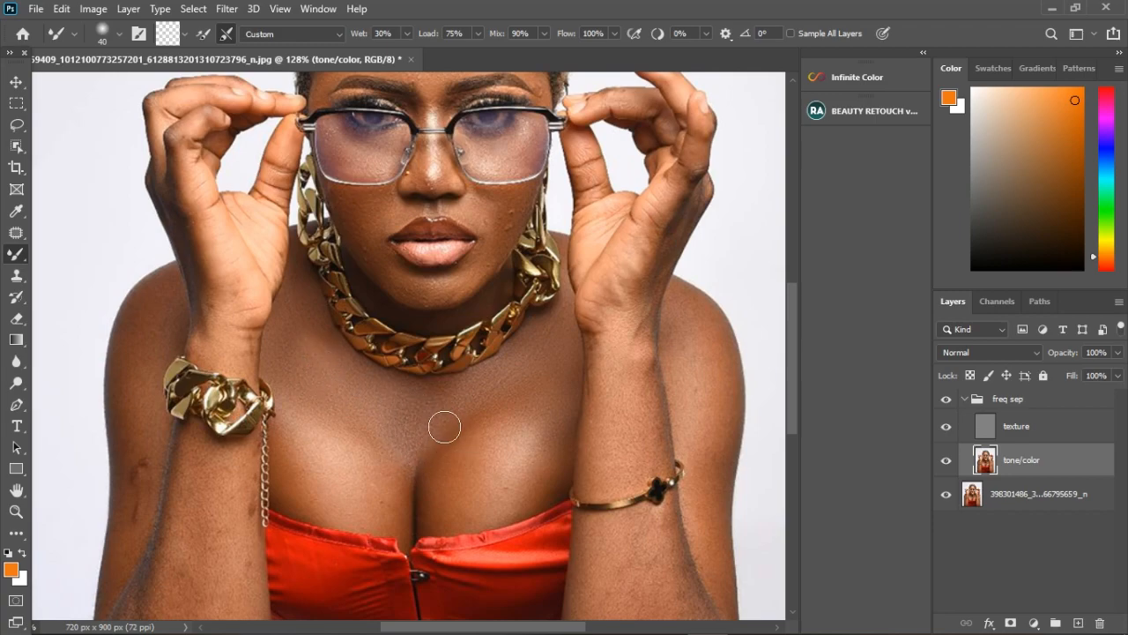
mouse_move(685, 351)
mouse_down()
mouse_move(685, 323)
mouse_move(711, 321)
mouse_move(712, 415)
mouse_move(741, 473)
mouse_move(728, 562)
mouse_move(741, 531)
mouse_move(728, 368)
mouse_move(653, 398)
mouse_move(624, 467)
mouse_move(647, 435)
mouse_move(667, 461)
mouse_move(682, 455)
mouse_move(658, 412)
mouse_up()
mouse_move(649, 576)
mouse_down()
mouse_move(606, 595)
mouse_move(639, 576)
mouse_move(670, 602)
mouse_up()
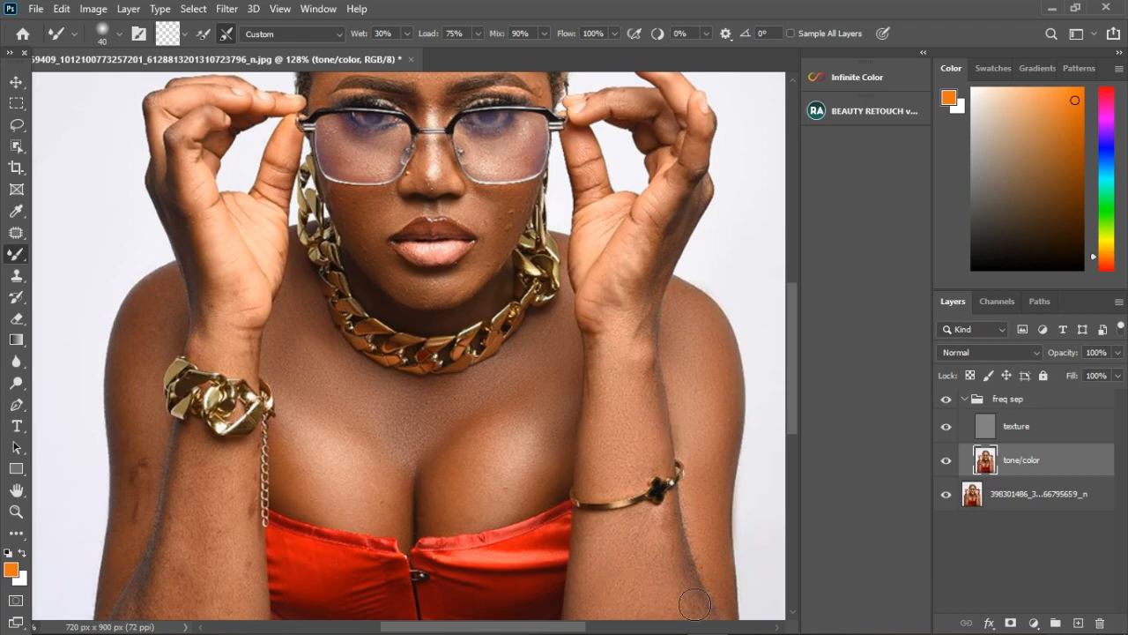
Step: Increase the Mixer Brush size to 45 and smooth the skin tones on the forearms down to the elbows
key(ctrl+minus)
key(ctrl+minus)
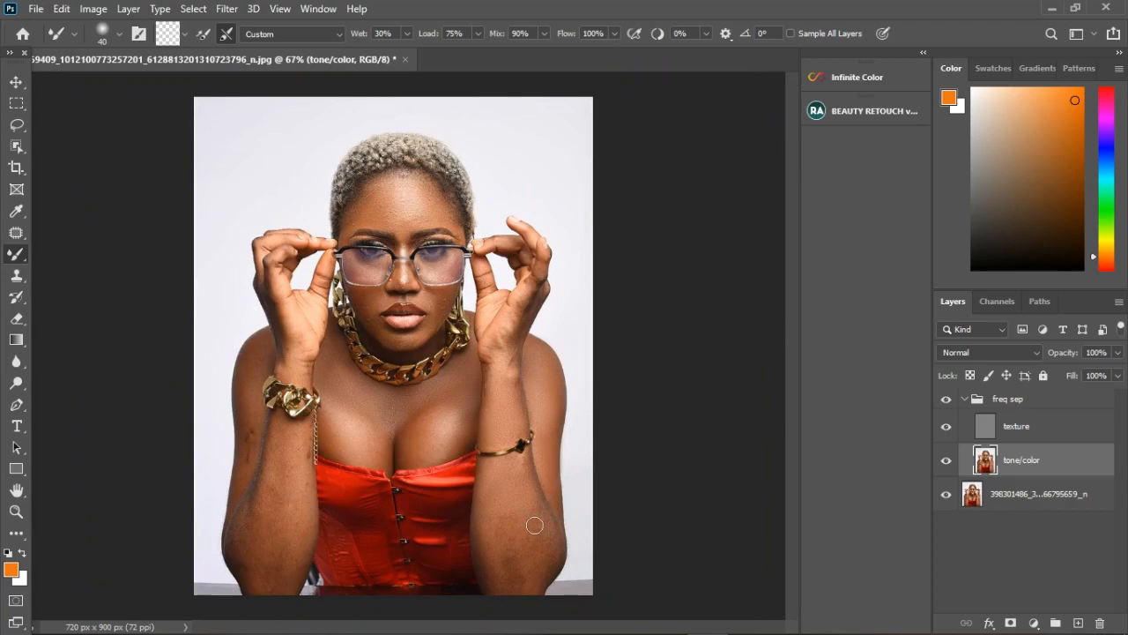
key(bracketright)
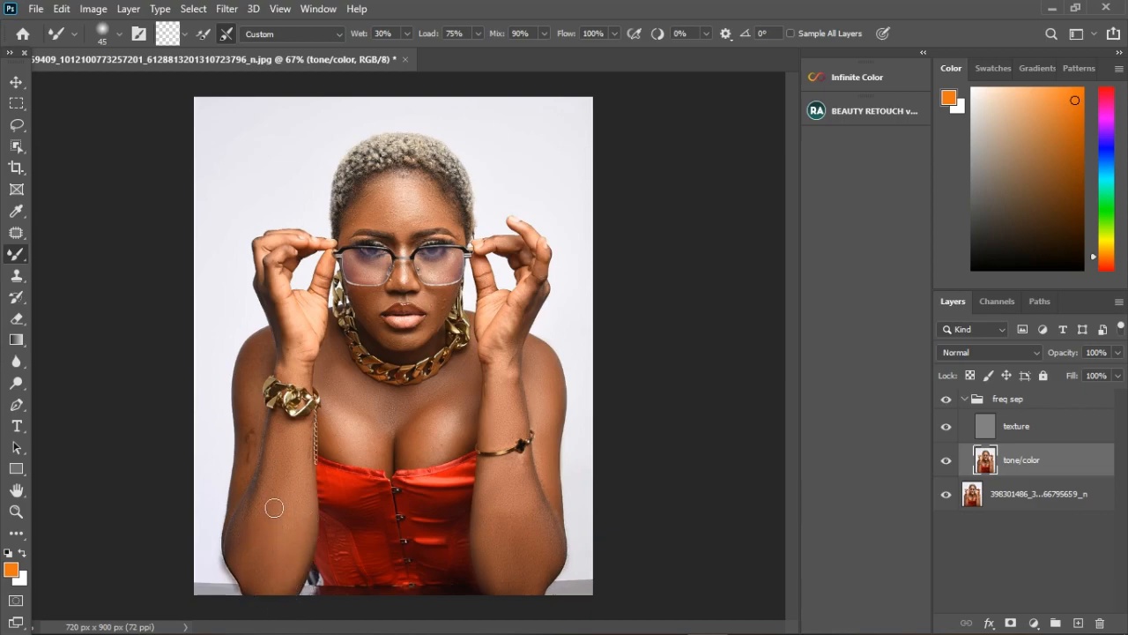
drag(237, 579, 252, 544)
scroll(244, 586, up, 2)
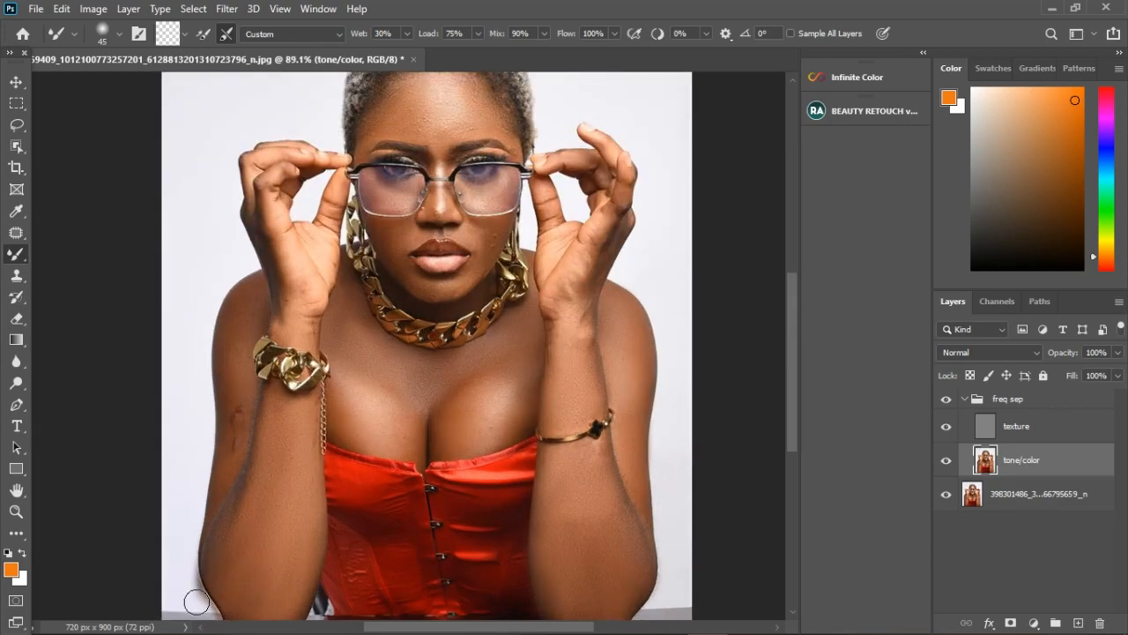
Step: Undo the last Mixer Brush strokes around the elbow of the arm wearing the chunky gold bracelet
mouse_move(195, 593)
mouse_down()
mouse_move(192, 577)
mouse_move(202, 601)
mouse_up()
scroll(254, 547, down, 1)
key(ctrl+z)
key(ctrl+z)
key(ctrl+z)
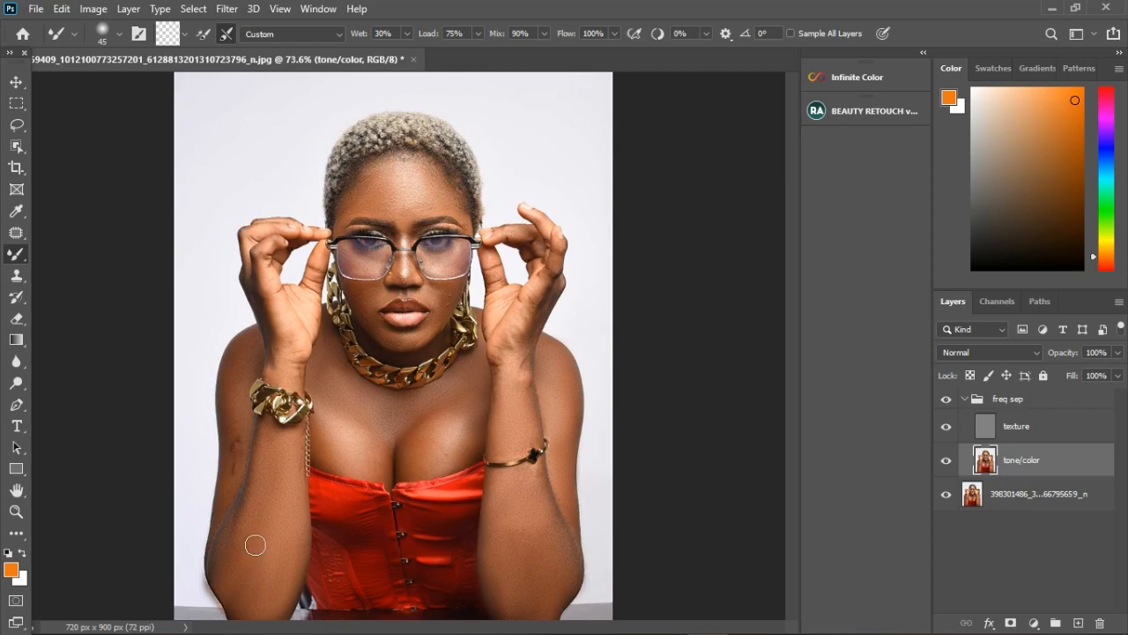
Step: Reduce the Mixer Brush size to 25 and smooth the tones on the upper arm behind the chunky gold bracelet
key(bracketleft)
scroll(249, 458, up, 4)
key(bracketleft)
mouse_move(234, 474)
mouse_down()
mouse_move(246, 431)
mouse_move(254, 456)
mouse_move(238, 519)
mouse_move(255, 424)
mouse_move(247, 456)
mouse_up()
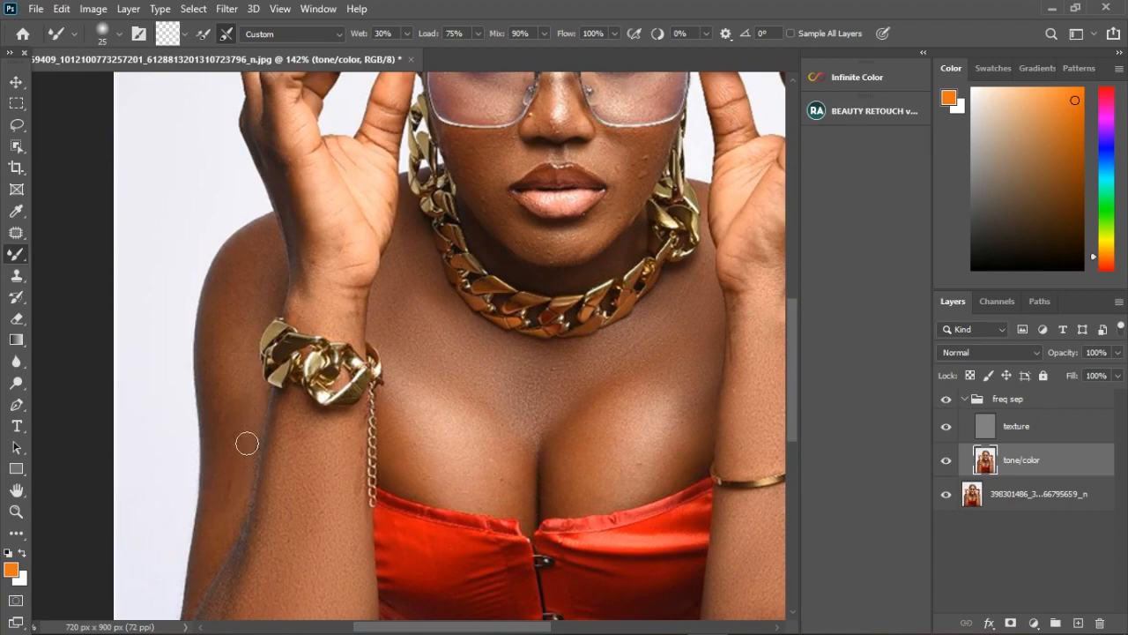
mouse_move(279, 260)
mouse_down()
mouse_move(287, 306)
mouse_move(270, 247)
mouse_move(238, 289)
mouse_move(258, 254)
mouse_move(275, 298)
mouse_move(230, 382)
mouse_move(252, 471)
mouse_move(214, 573)
mouse_move(239, 531)
mouse_move(255, 446)
mouse_move(249, 360)
mouse_move(236, 378)
mouse_move(236, 366)
mouse_move(256, 428)
mouse_move(226, 552)
mouse_up()
scroll(487, 376, down, 5)
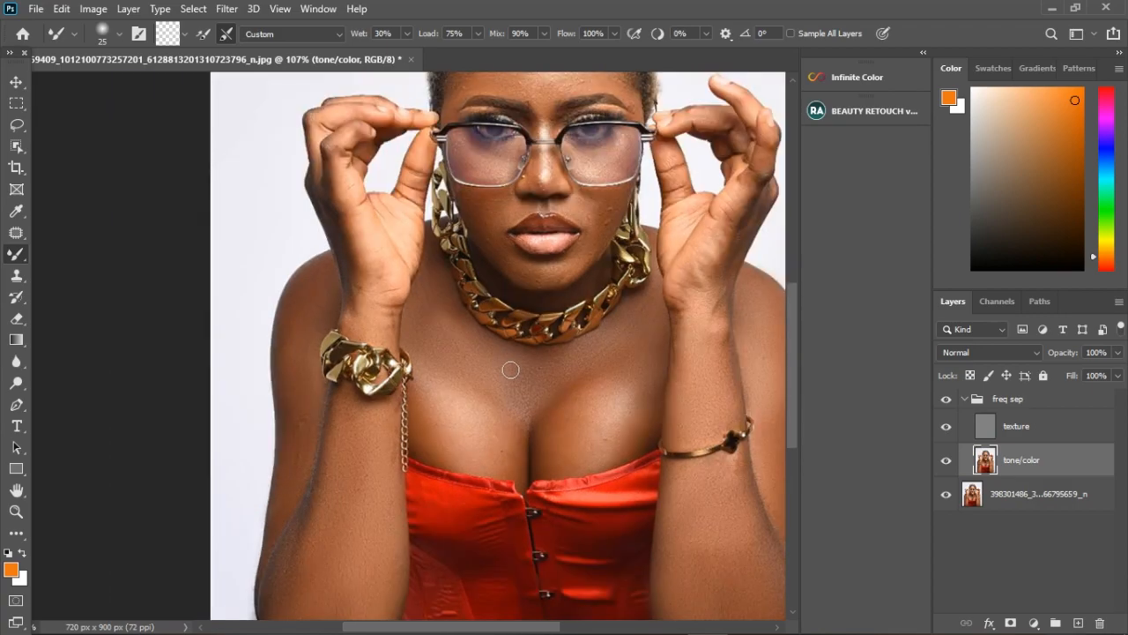
Step: Smooth the skin tones on the chest just above the red corset with the Mixer Brush at size 25
scroll(451, 221, up, 3)
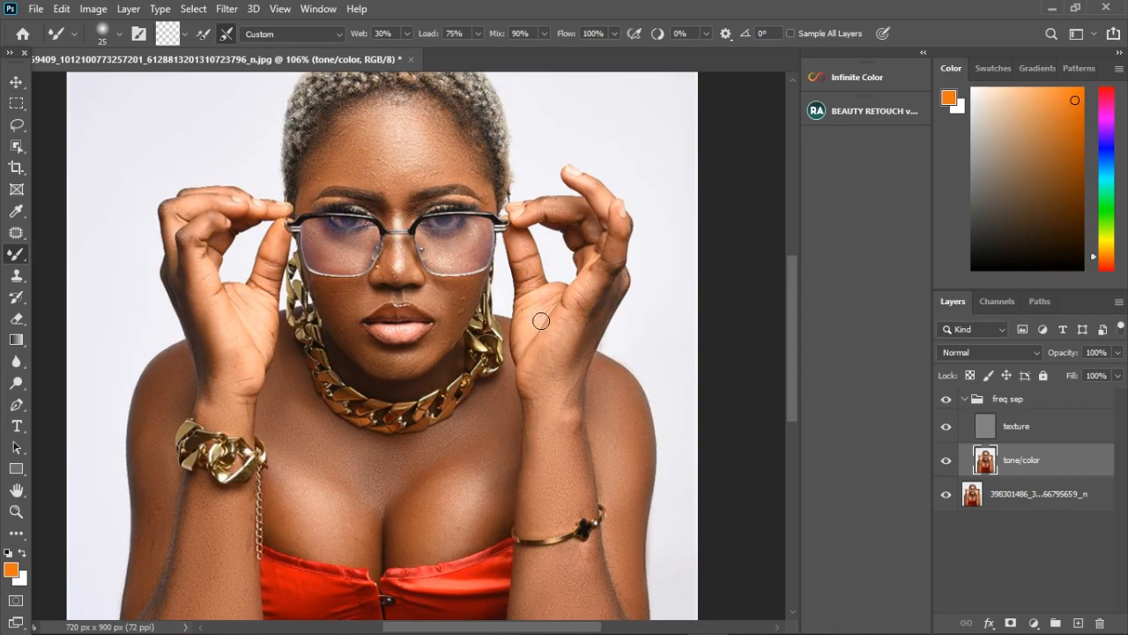
key(ctrl+0)
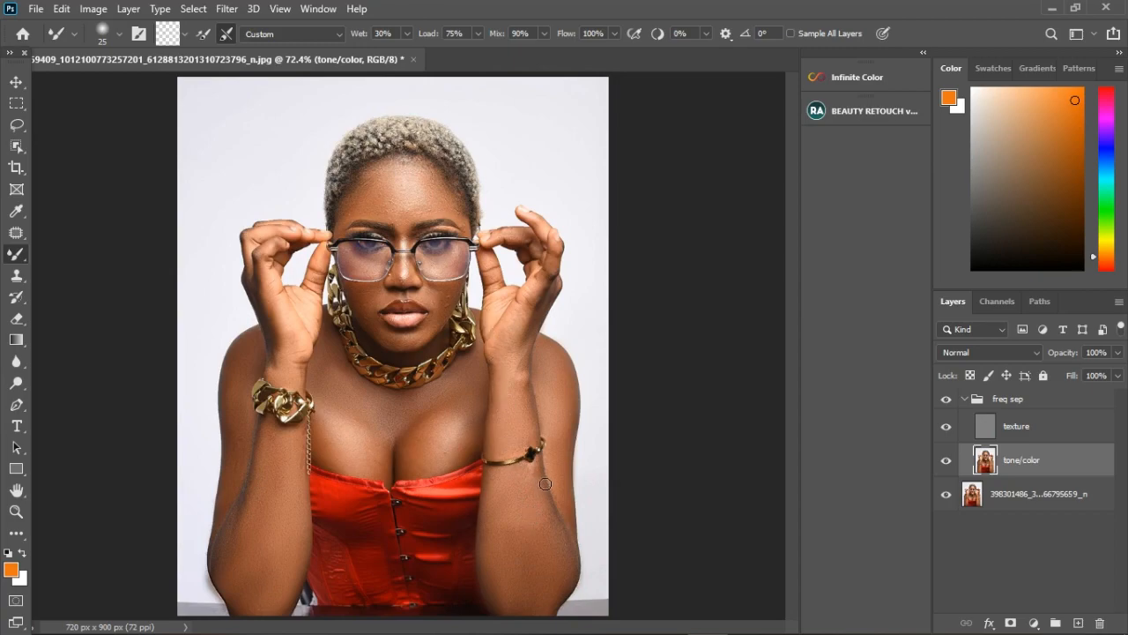
scroll(546, 484, up, 3)
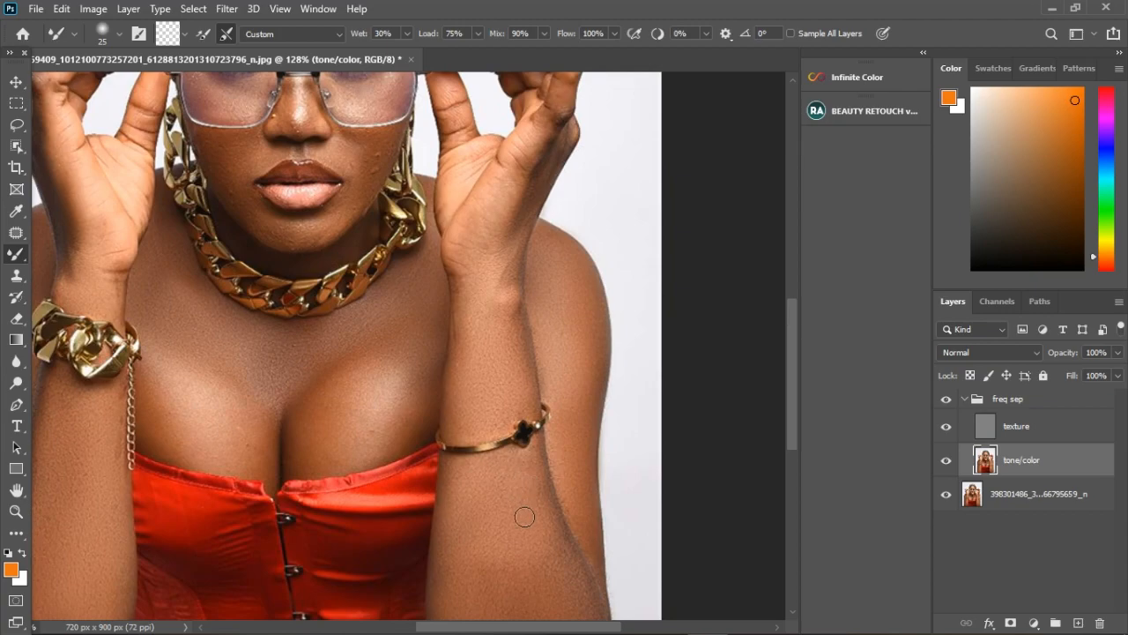
scroll(291, 457, up, 2)
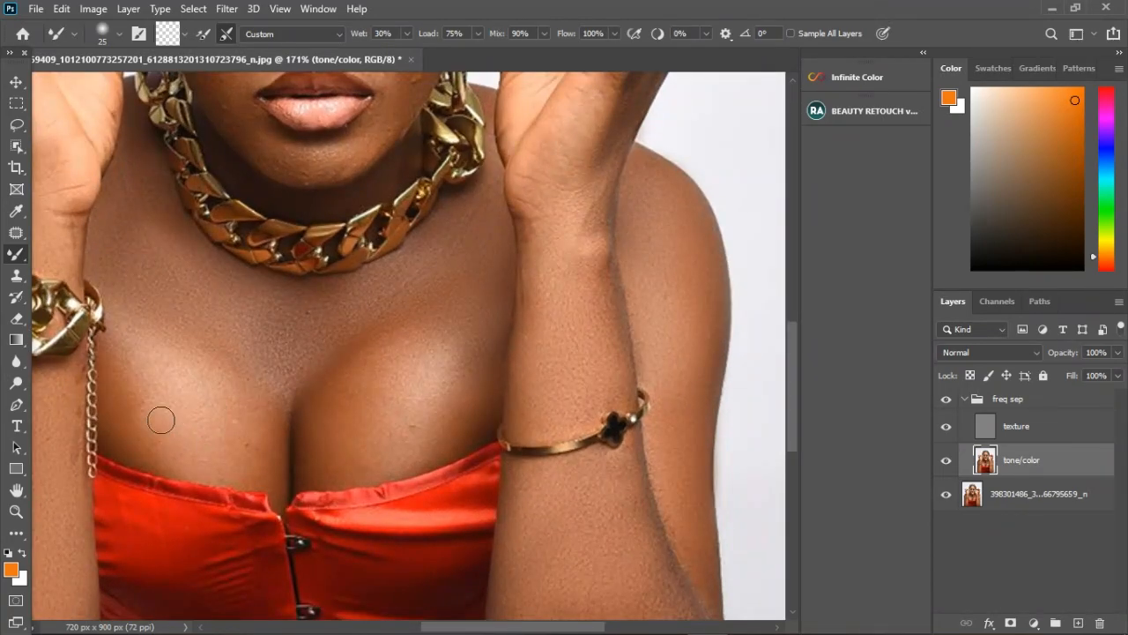
drag(136, 401, 144, 430)
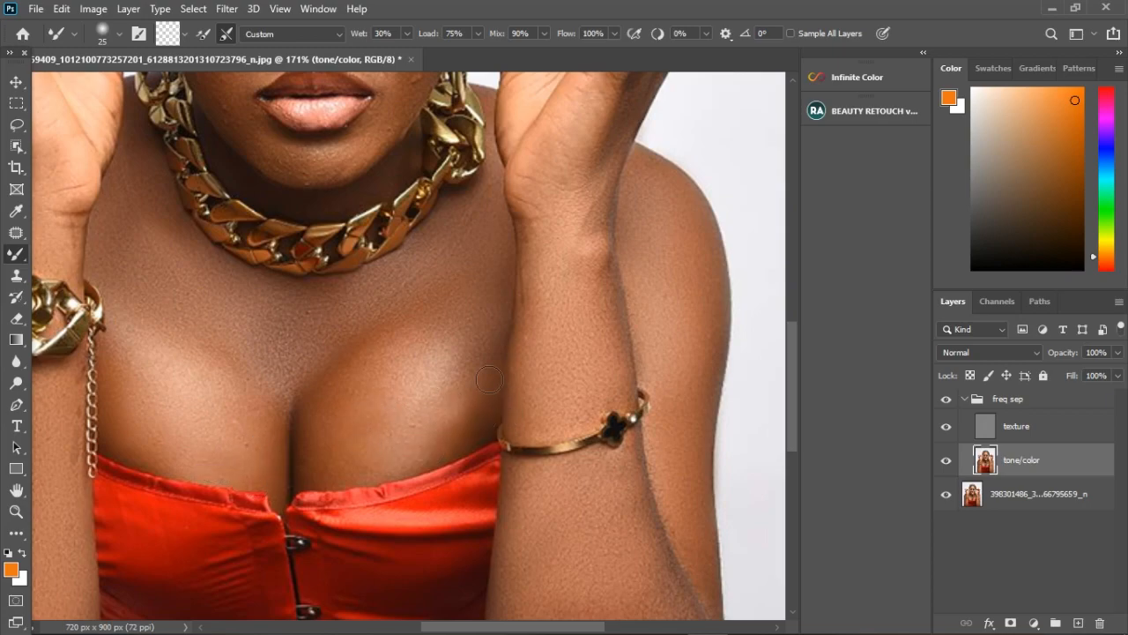
scroll(396, 388, down, 5)
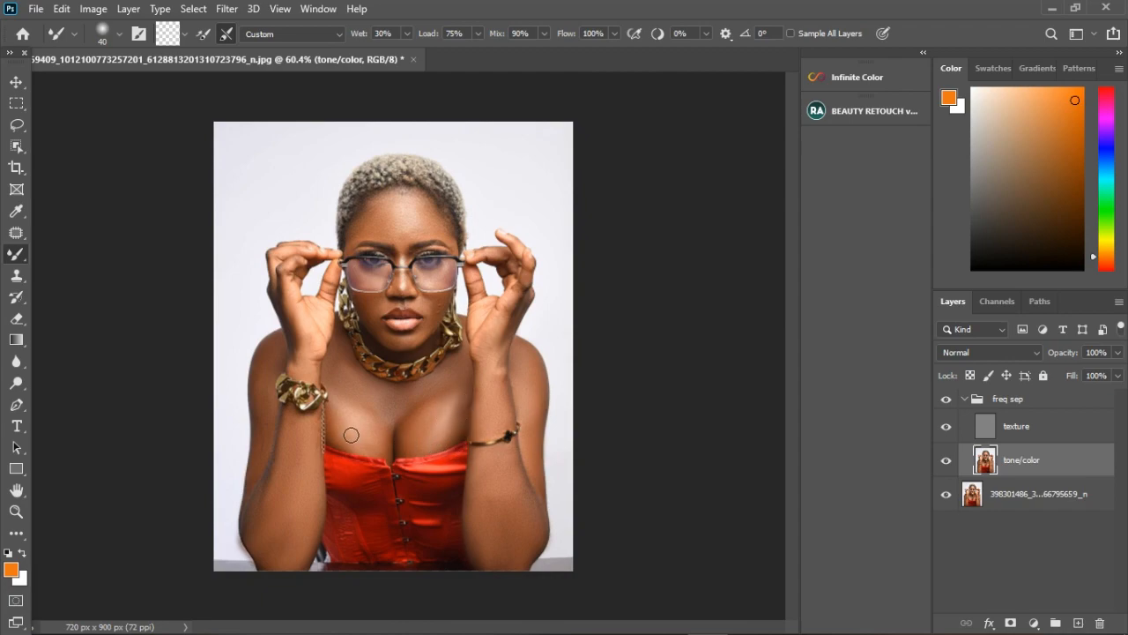
scroll(391, 459, down, 3)
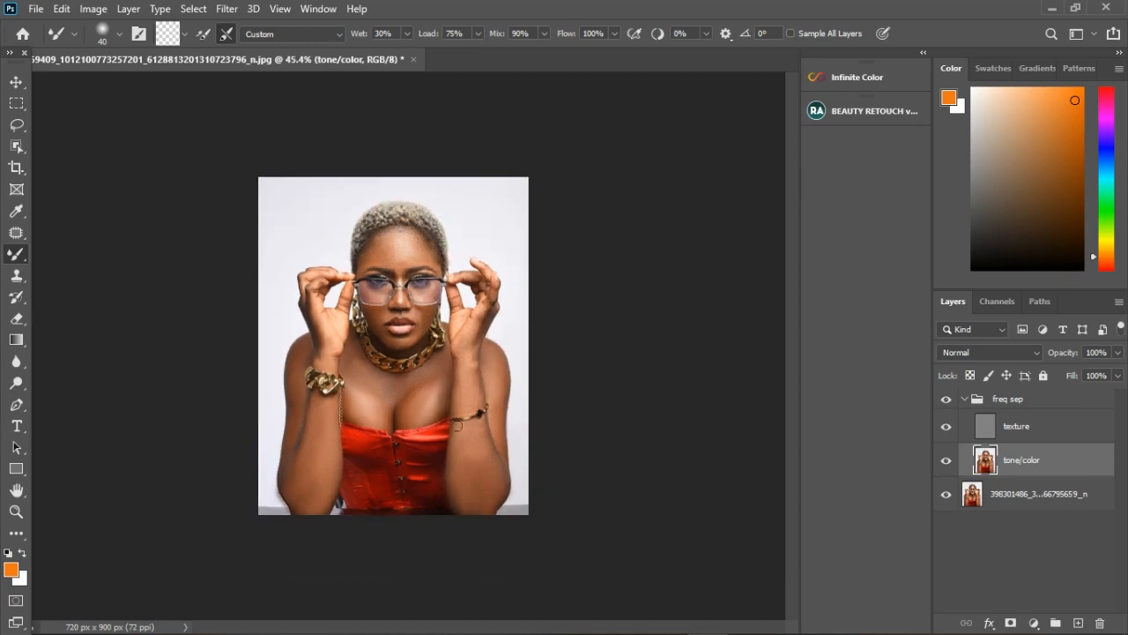
scroll(472, 333, up, 4)
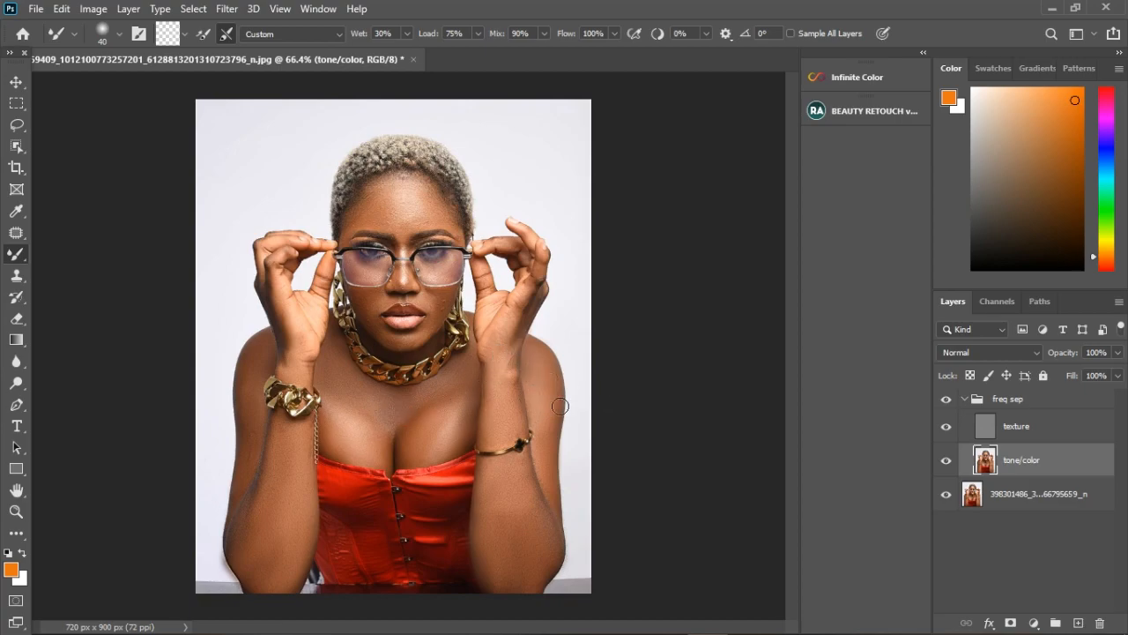
Step: Select the texture layer and set the Clone Stamp tool to sample only Current Layer
click(1054, 432)
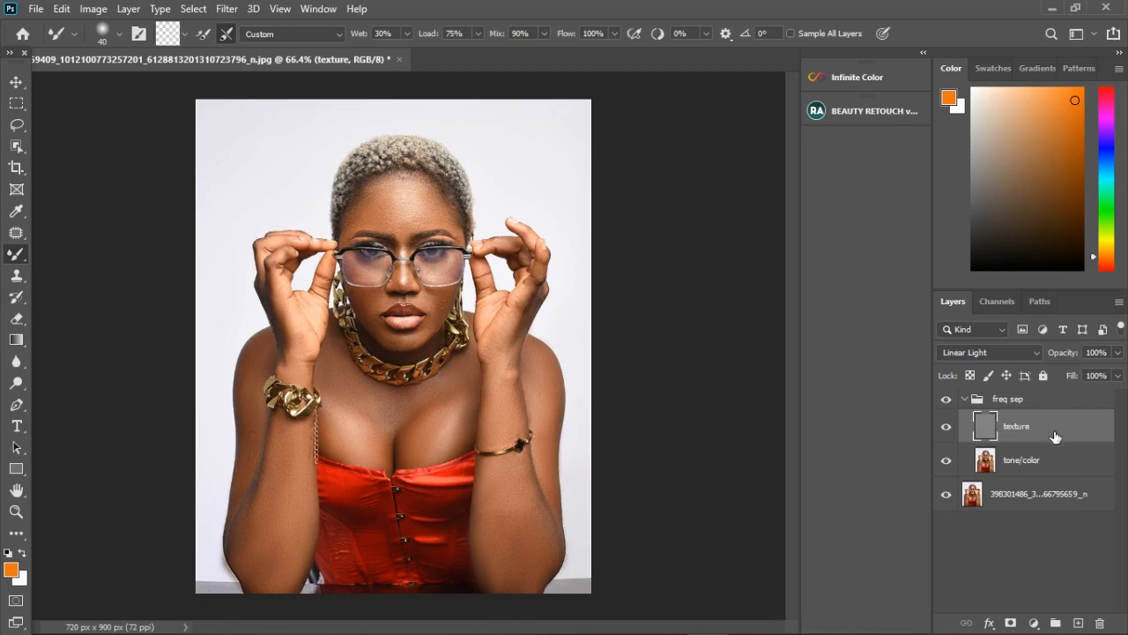
click(16, 275)
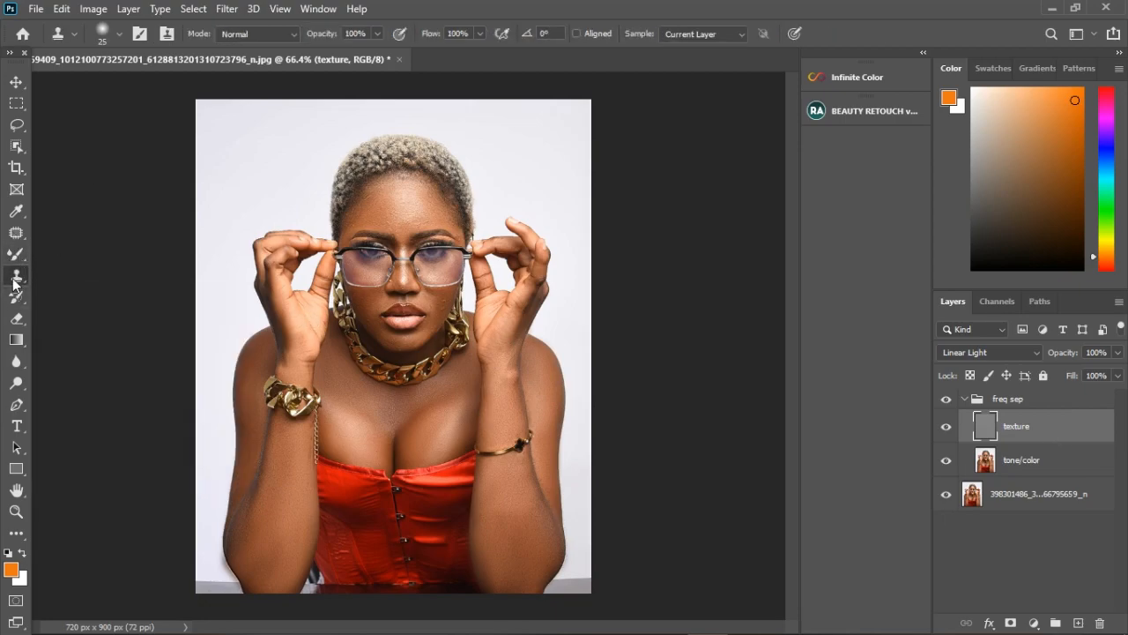
click(738, 34)
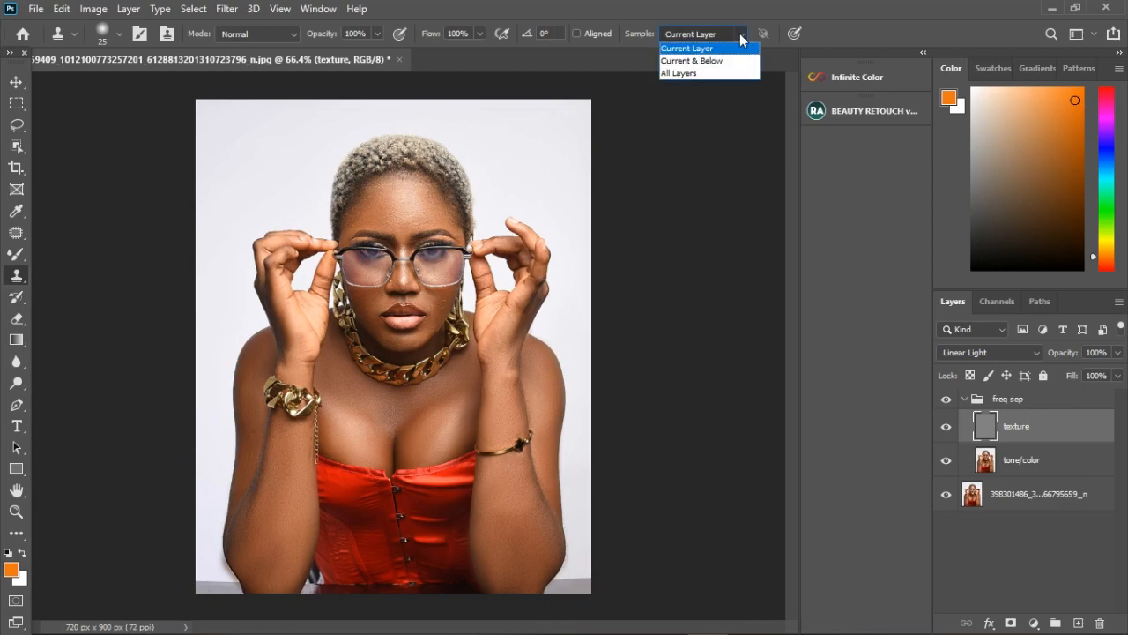
click(699, 49)
click(720, 36)
click(714, 56)
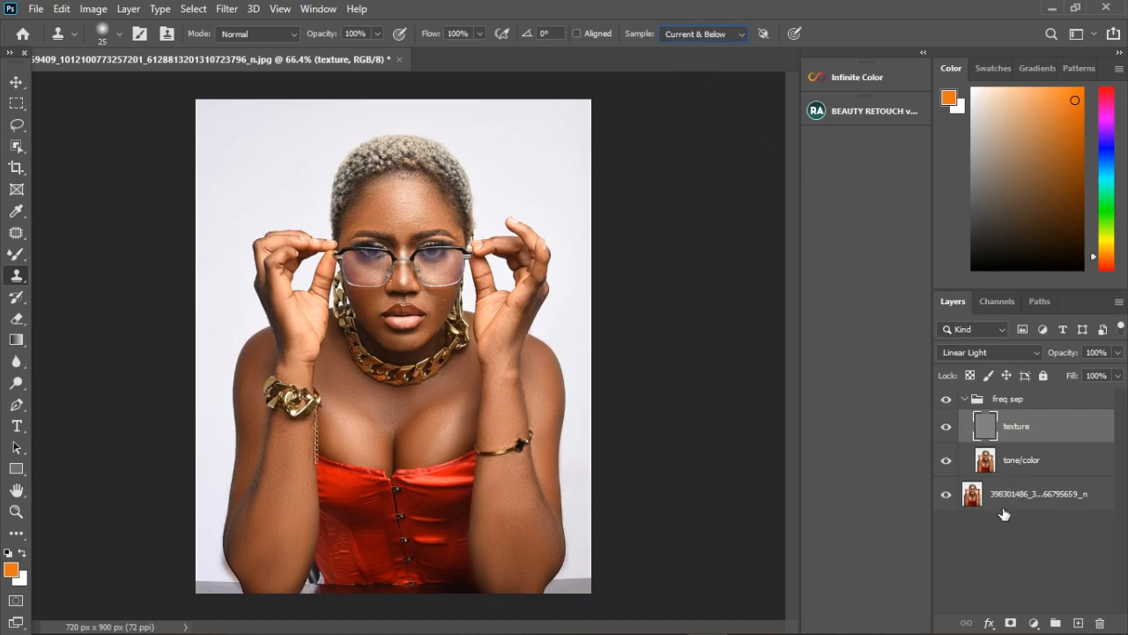
click(738, 35)
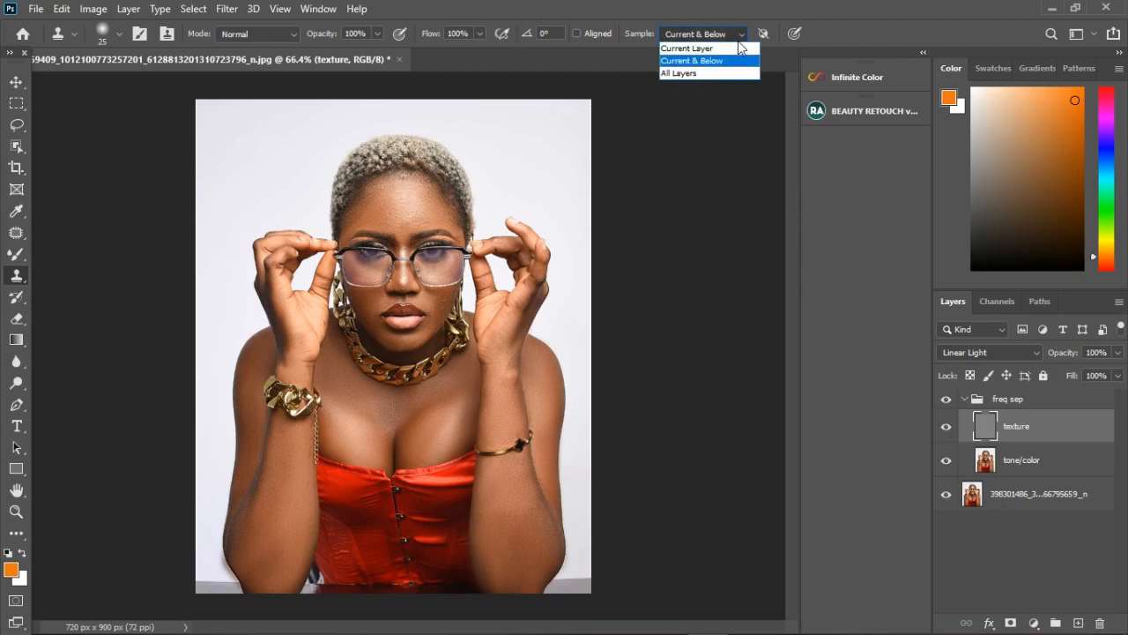
click(729, 48)
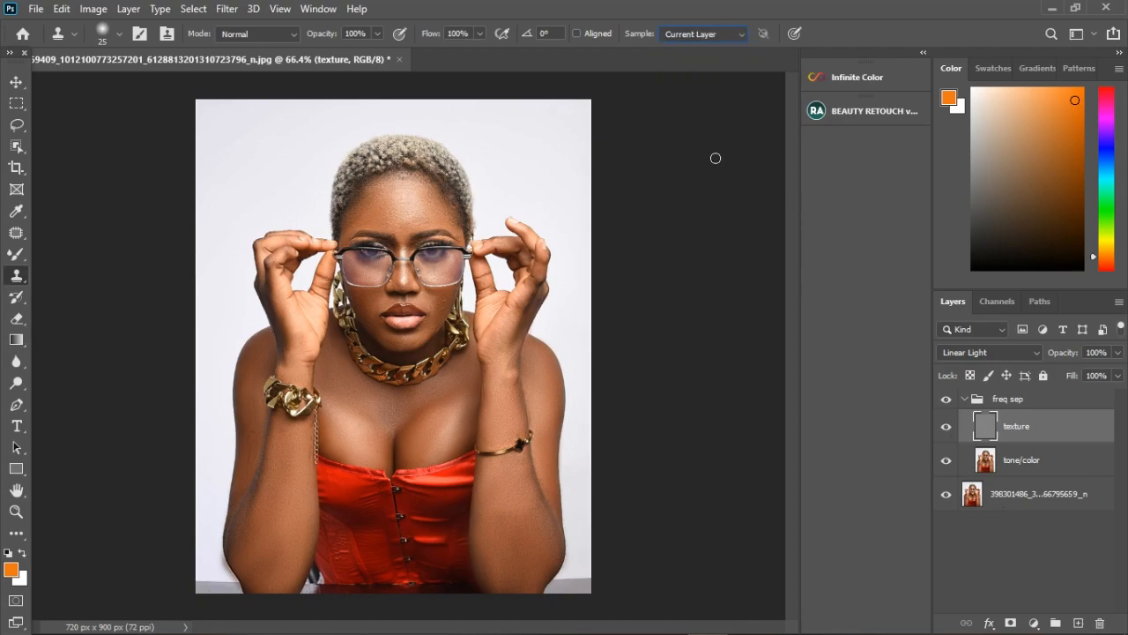
click(731, 35)
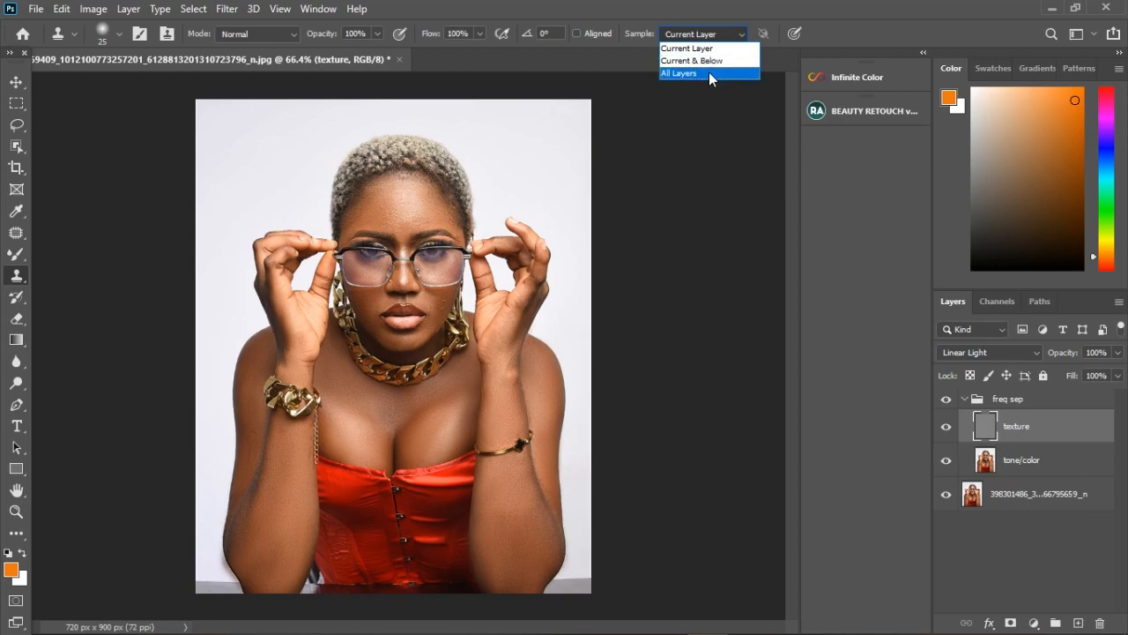
click(732, 42)
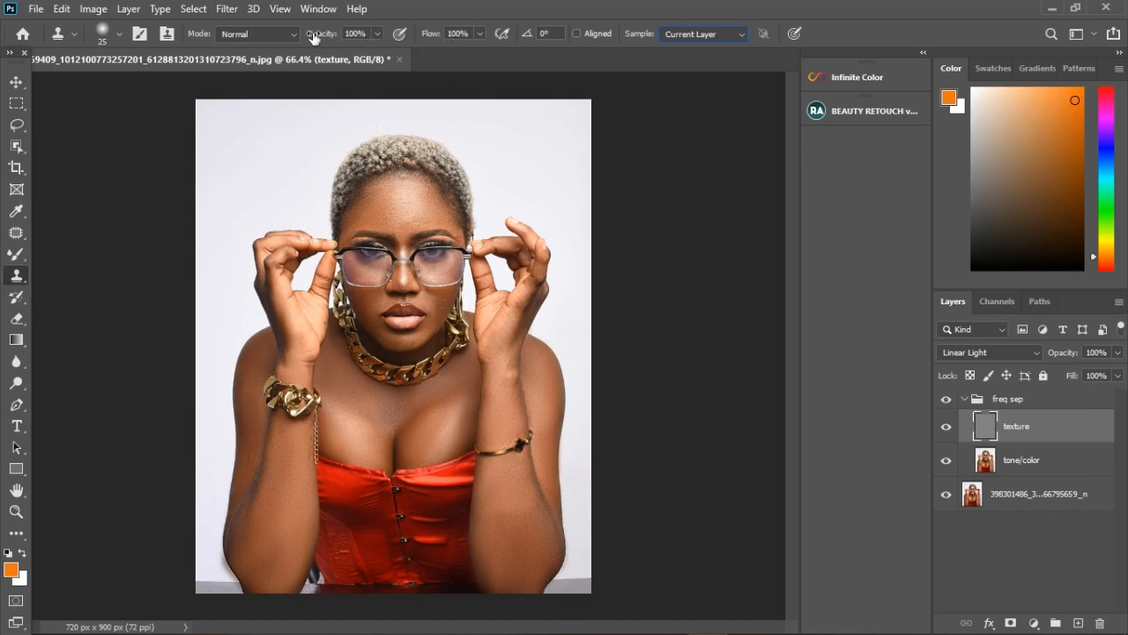
right_click(11, 275)
click(19, 276)
Step: With a size 10 Clone Stamp and Aligned enabled, clone clean texture over the blemishes on the cheek at the image's right
scroll(396, 174, up, 4)
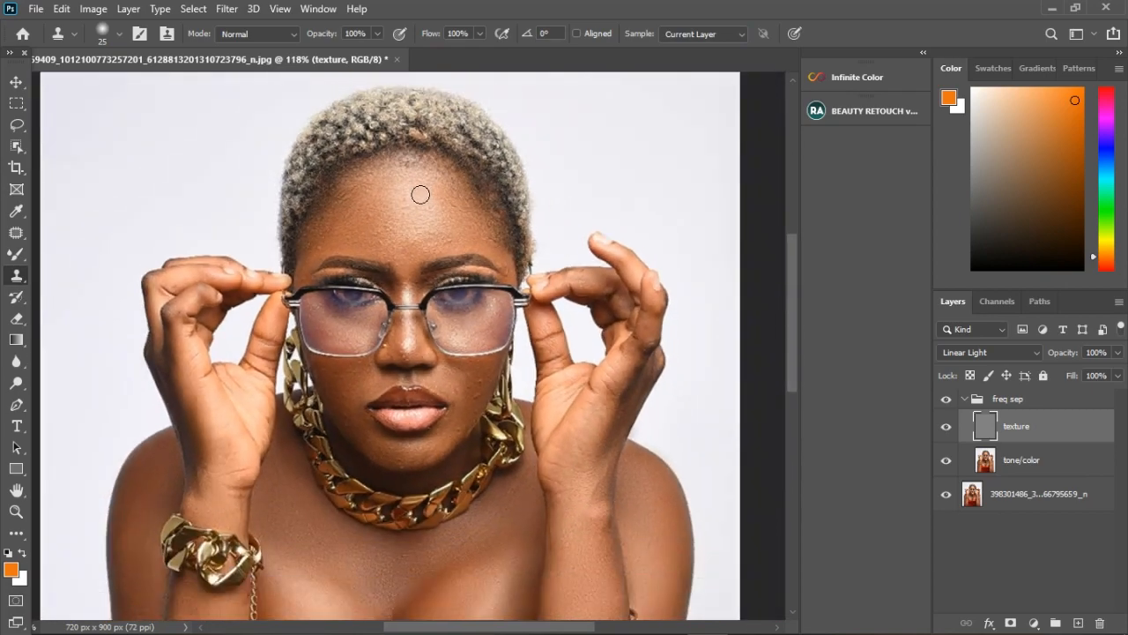
scroll(472, 390, up, 3)
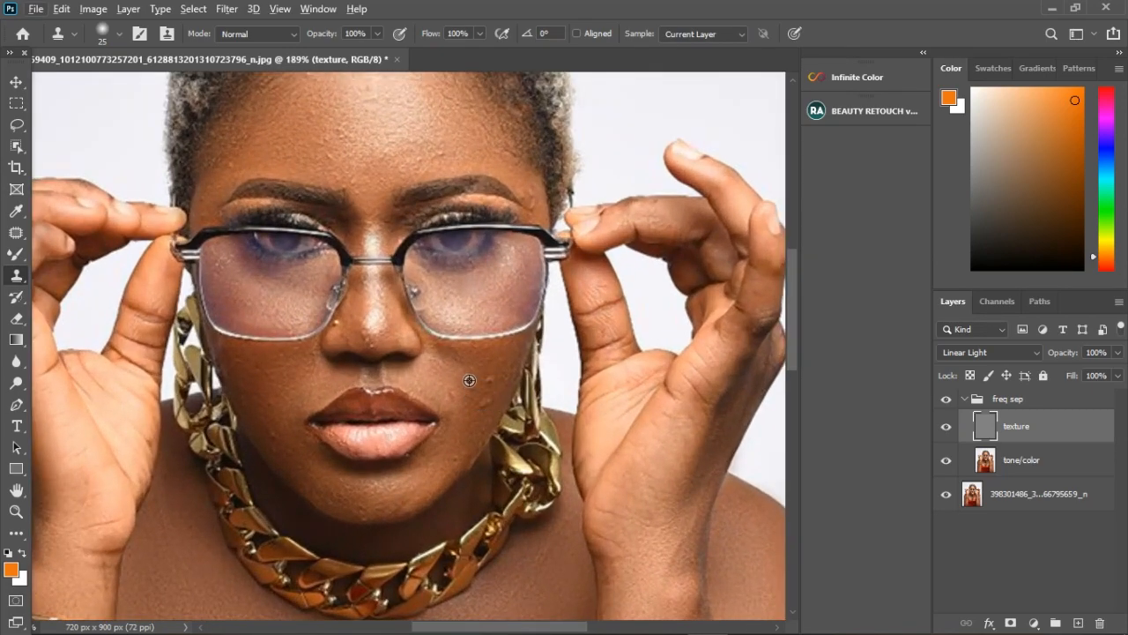
key(bracketleft)
alt+click(484, 377)
click(577, 33)
alt+click(485, 380)
click(487, 403)
Step: Clone clean skin texture over the remaining spots on the jaw and cheek to the right of the mouth
alt+click(451, 444)
click(455, 468)
alt+click(445, 451)
click(464, 462)
alt+click(451, 445)
click(472, 448)
alt+click(477, 383)
click(480, 396)
click(472, 399)
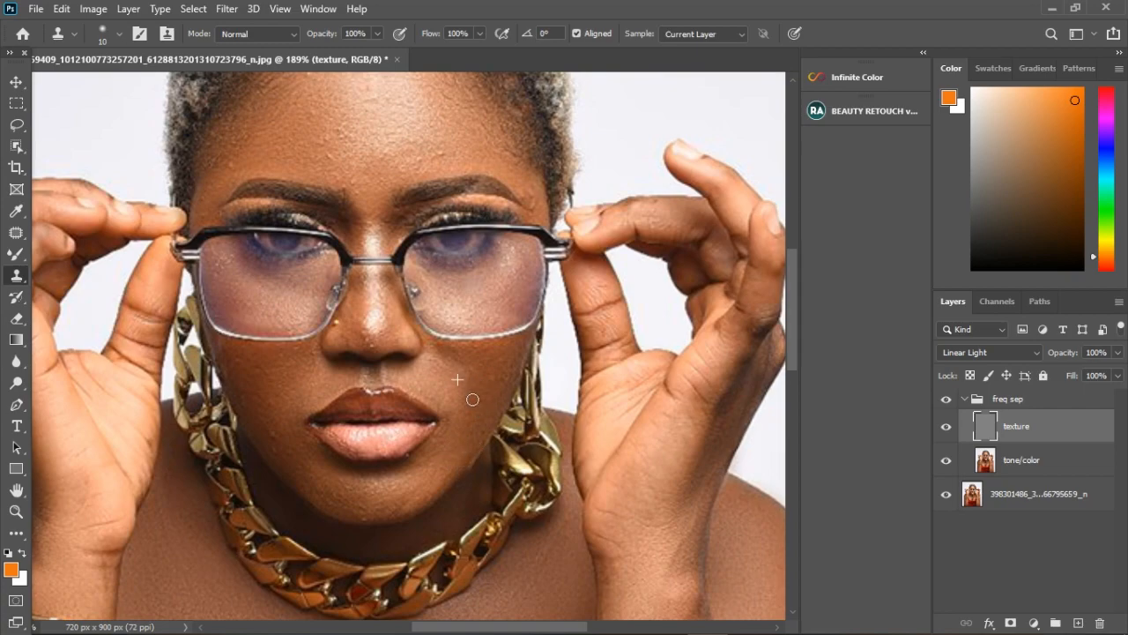
Step: Clone clean texture over the area above the upper lip and the spots on the cheek left of the mouth
click(373, 373)
alt+click(296, 425)
click(284, 442)
alt+click(264, 423)
click(279, 441)
click(274, 444)
click(271, 409)
click(249, 403)
Step: Clone smooth skin texture over the bumps on the nose, the cheek below the right lens and the lower forehead
alt+click(379, 331)
click(361, 338)
click(376, 348)
drag(482, 358, 469, 361)
click(440, 166)
alt+click(379, 157)
drag(400, 165, 405, 170)
Step: Clone even skin texture over the rough spots on the forearm below the chunky gold bracelet
scroll(404, 191, down, 1)
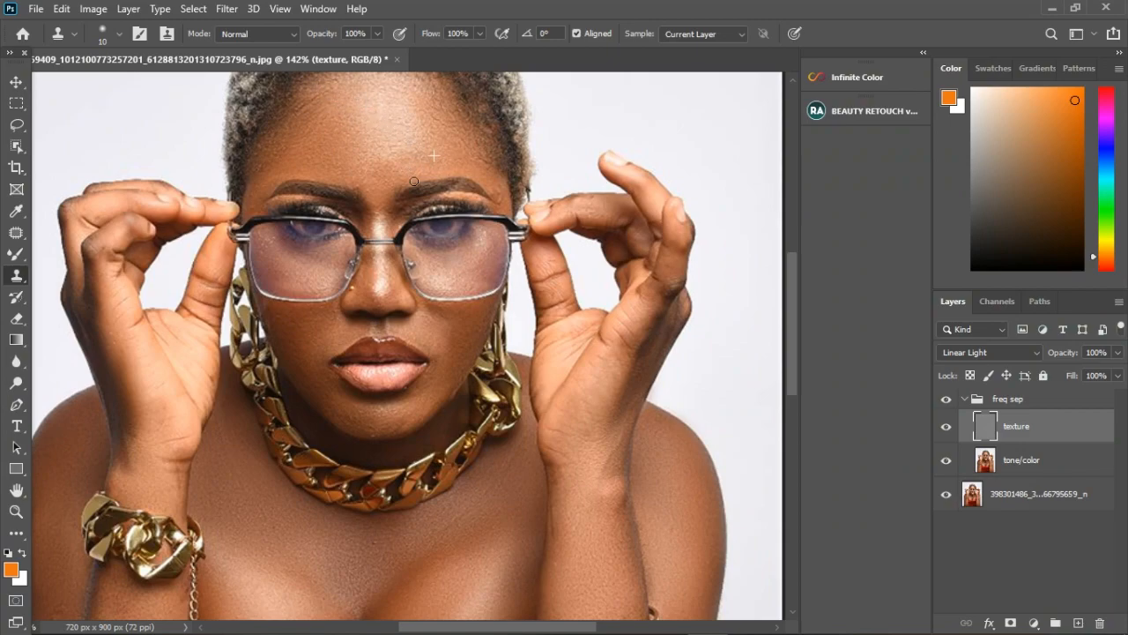
scroll(396, 264, down, 4)
scroll(188, 492, up, 5)
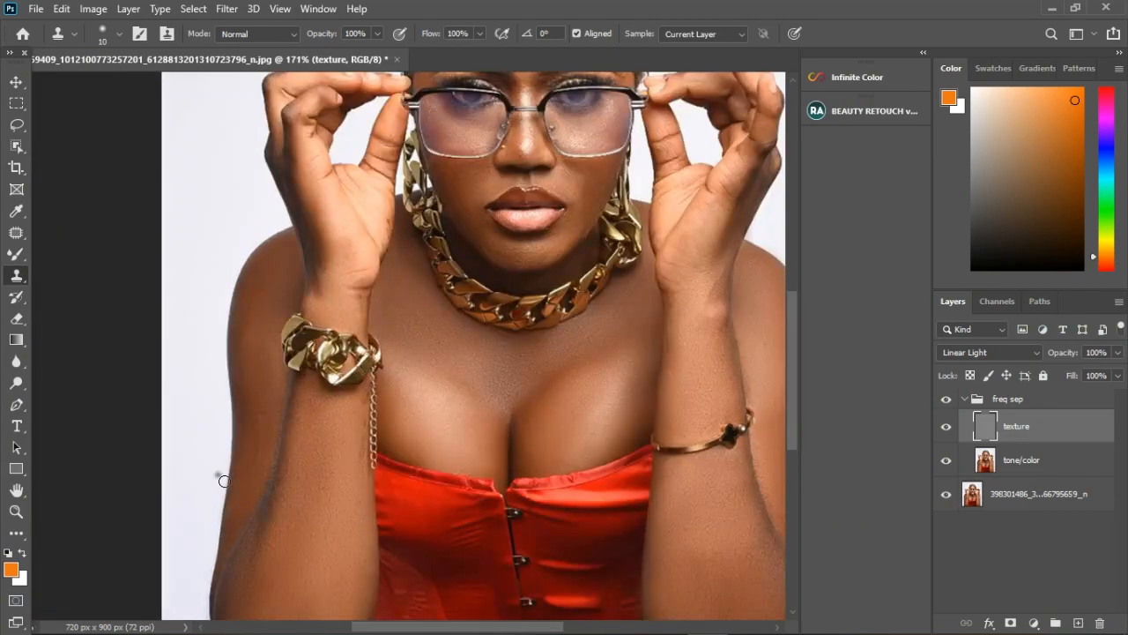
mouse_move(283, 421)
mouse_down()
mouse_move(287, 386)
mouse_move(269, 472)
mouse_move(288, 447)
mouse_move(282, 397)
mouse_move(286, 405)
mouse_move(293, 380)
mouse_move(309, 380)
mouse_move(301, 376)
mouse_move(287, 388)
mouse_move(302, 408)
mouse_move(288, 454)
mouse_up()
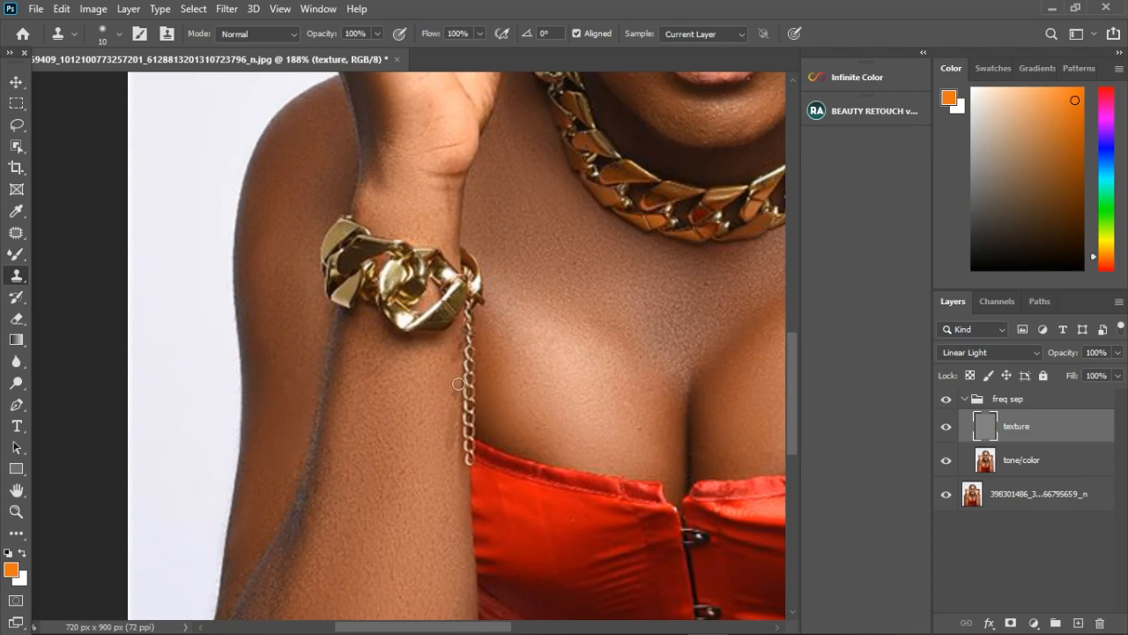
drag(453, 429, 447, 416)
mouse_move(456, 463)
mouse_down()
mouse_move(463, 351)
mouse_move(460, 379)
mouse_up()
alt+click(447, 408)
drag(431, 419, 434, 433)
alt+click(372, 359)
drag(362, 386, 377, 384)
Step: Clone clean skin texture over the small spots on both sides of the chest above the red corset
scroll(376, 382, down, 2)
scroll(412, 503, up, 1)
scroll(412, 502, up, 2)
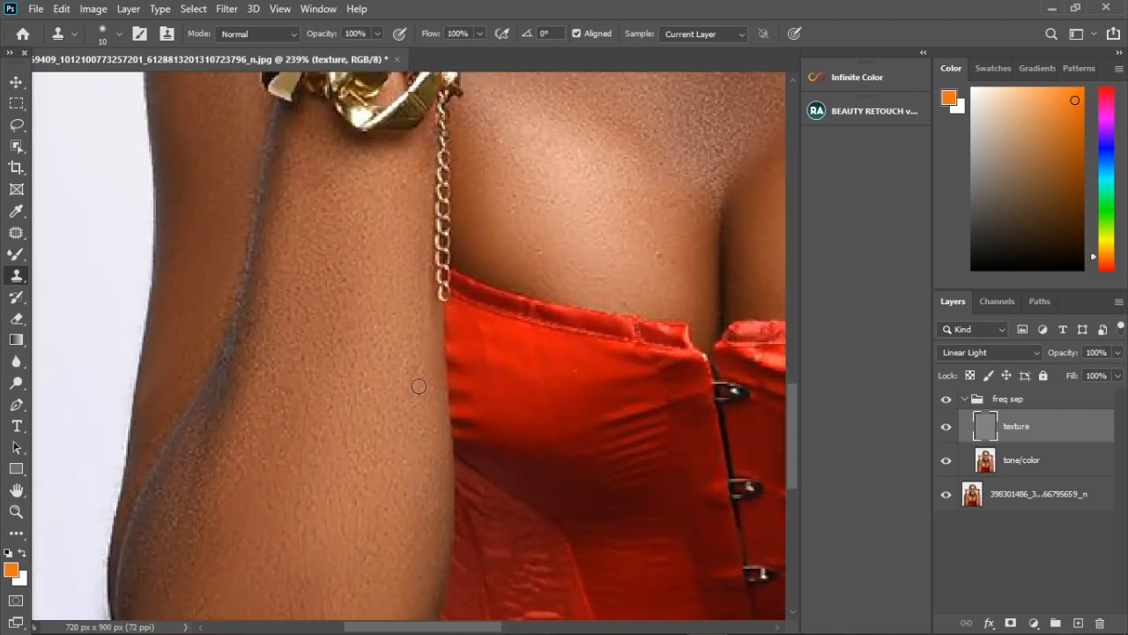
scroll(513, 352, down, 2)
scroll(513, 352, up, 1)
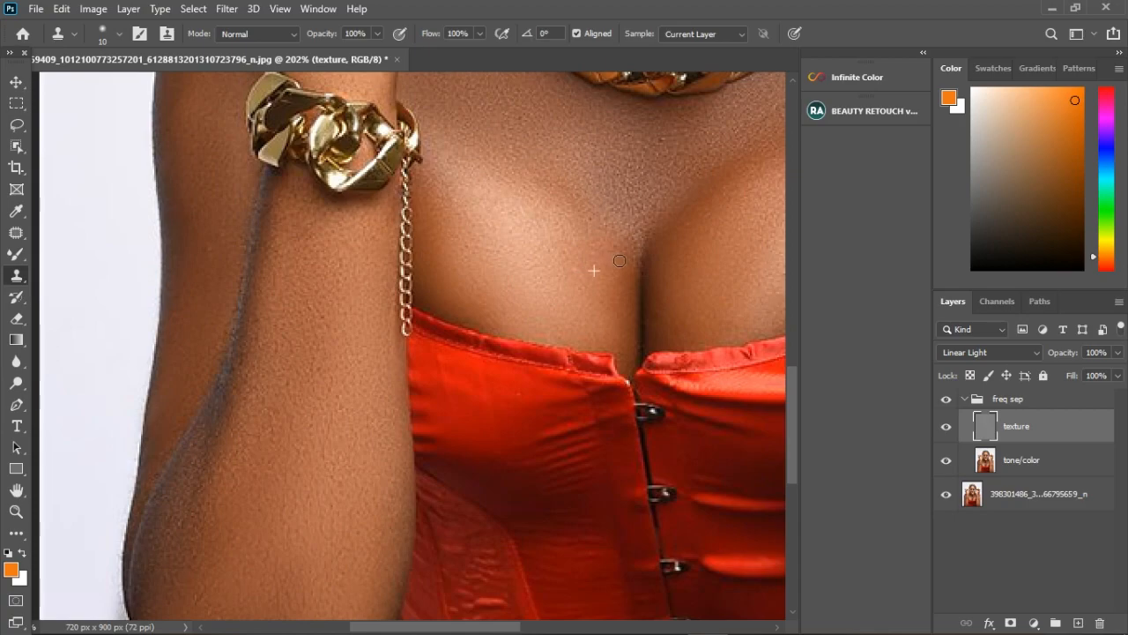
alt+click(479, 222)
drag(464, 202, 449, 183)
scroll(456, 166, down, 3)
scroll(576, 239, up, 3)
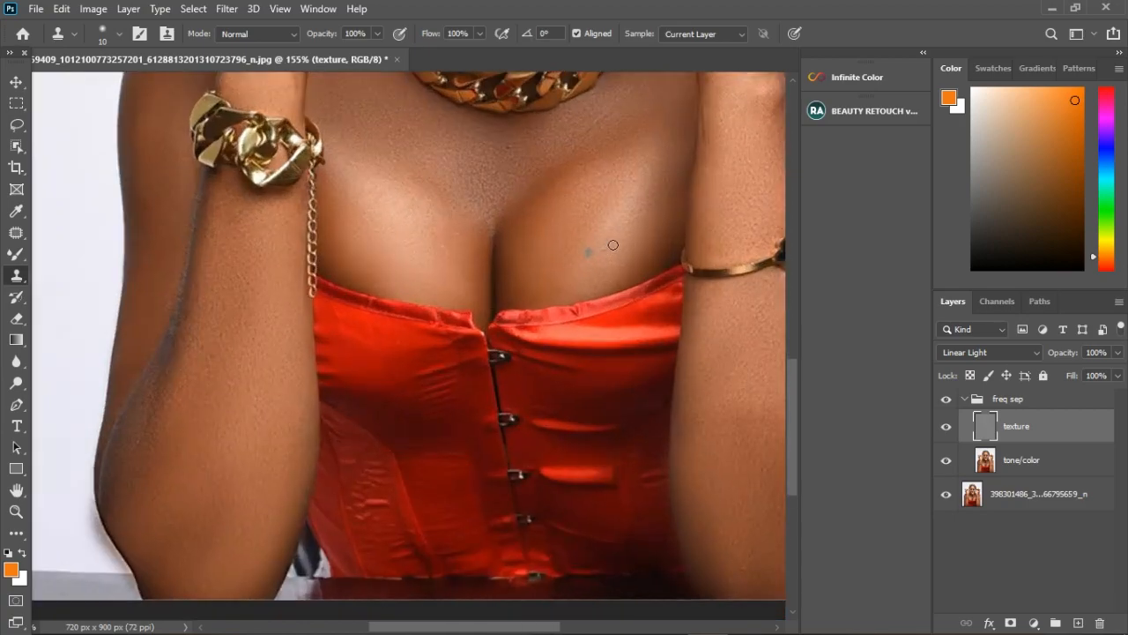
mouse_move(626, 282)
mouse_down()
mouse_move(593, 310)
mouse_move(628, 298)
mouse_up()
mouse_move(591, 248)
mouse_down()
mouse_move(591, 227)
mouse_move(645, 227)
mouse_move(676, 202)
mouse_move(634, 217)
mouse_up()
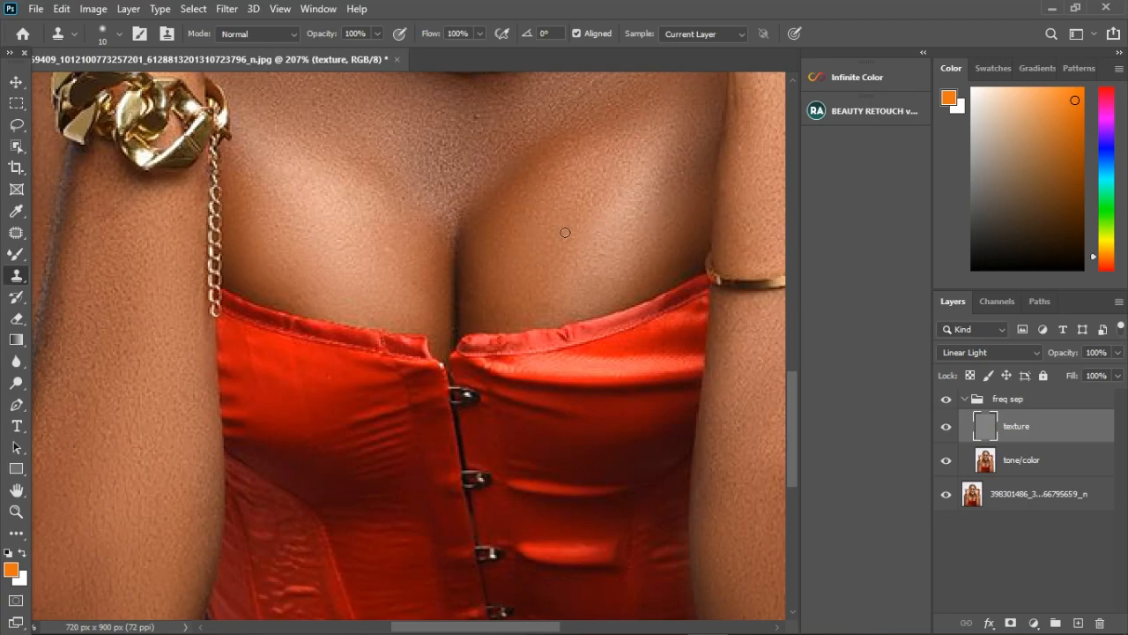
Step: Inspect the chest, forearms, hands and face for remaining skin texture flaws
scroll(567, 234, down, 3)
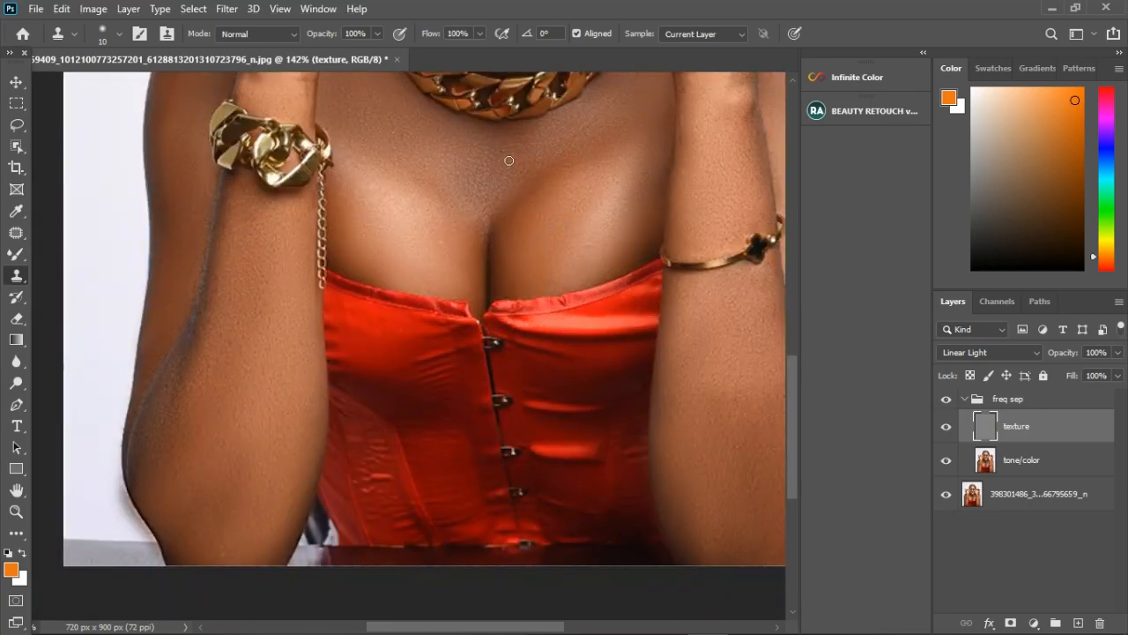
scroll(490, 193, down, 3)
scroll(603, 133, up, 5)
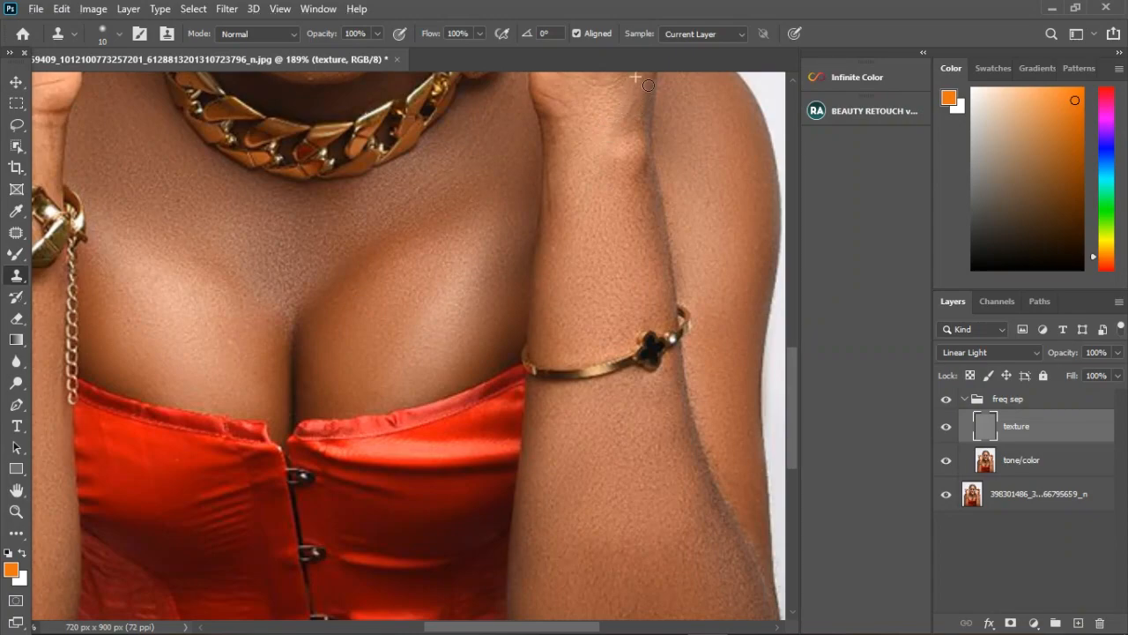
scroll(617, 147, down, 3)
scroll(603, 193, up, 2)
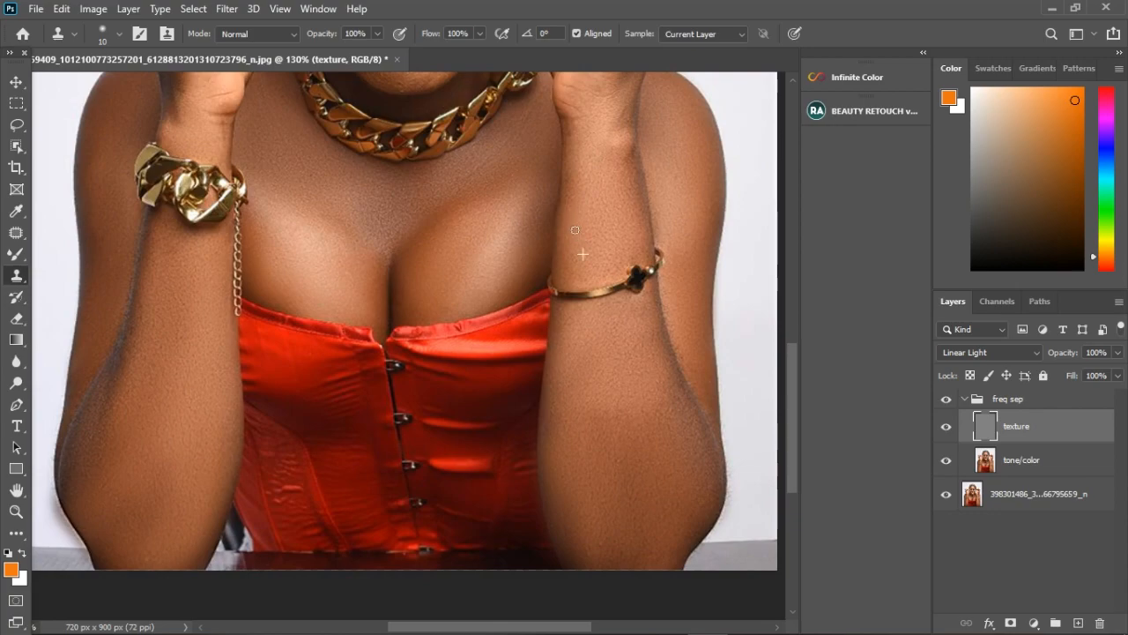
scroll(623, 385, down, 2)
scroll(626, 265, up, 3)
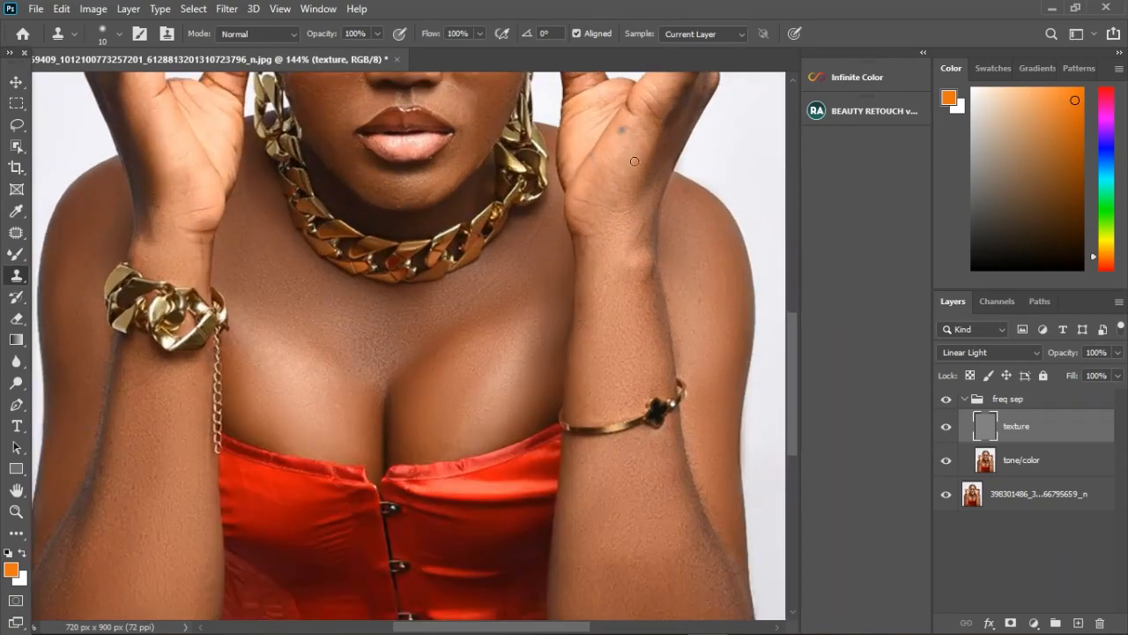
scroll(617, 141, down, 4)
scroll(370, 216, up, 4)
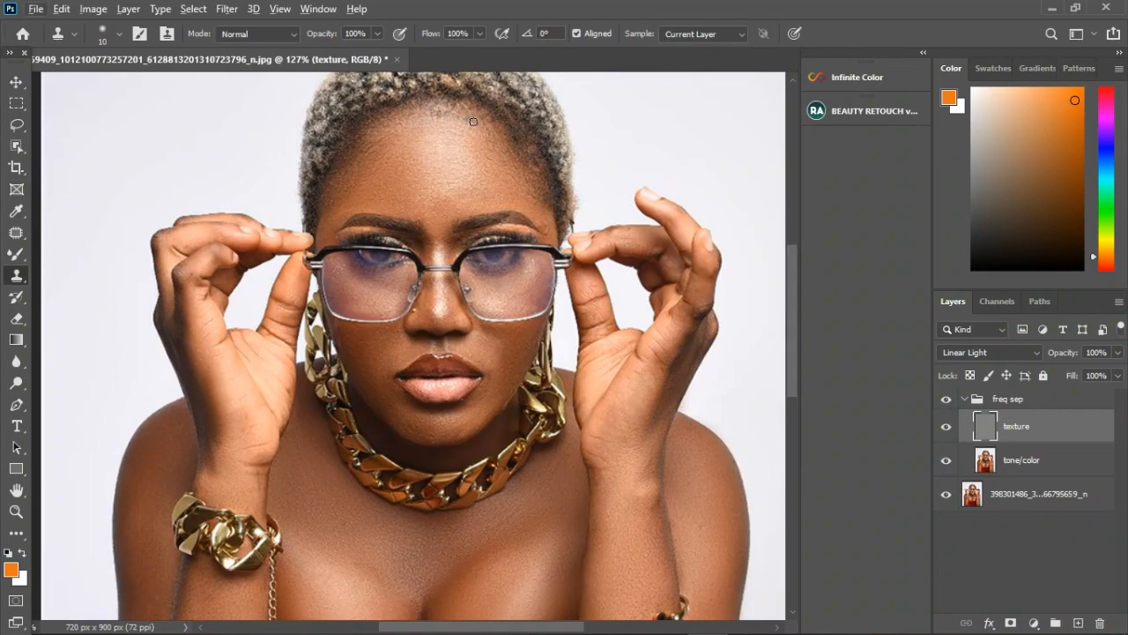
Step: Set the Clone Stamp size to 25 and clone even skin texture across the upper forehead and hairline
key(bracketright)
scroll(467, 118, up, 2)
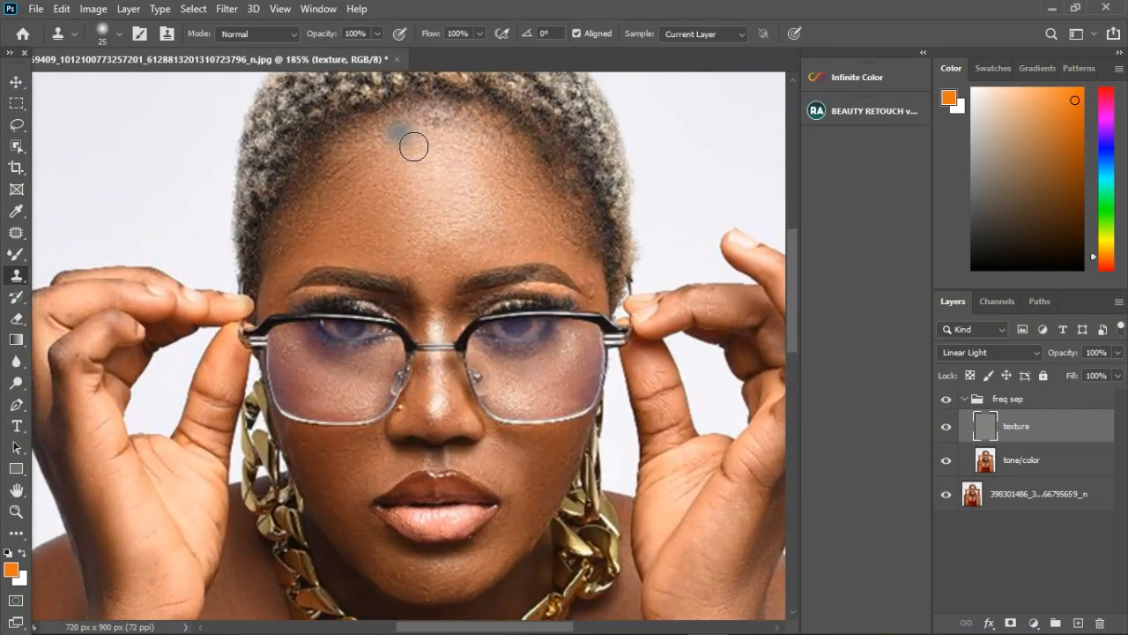
alt+click(403, 139)
mouse_move(441, 123)
mouse_down()
mouse_move(419, 141)
mouse_move(441, 141)
mouse_move(372, 191)
mouse_move(409, 170)
mouse_move(472, 168)
mouse_up()
alt+click(350, 179)
alt+click(498, 154)
drag(486, 130, 444, 149)
alt+click(263, 220)
Step: Select the tone/color layer and set the Mixer Brush size to 15 for the forehead
scroll(419, 229, down, 4)
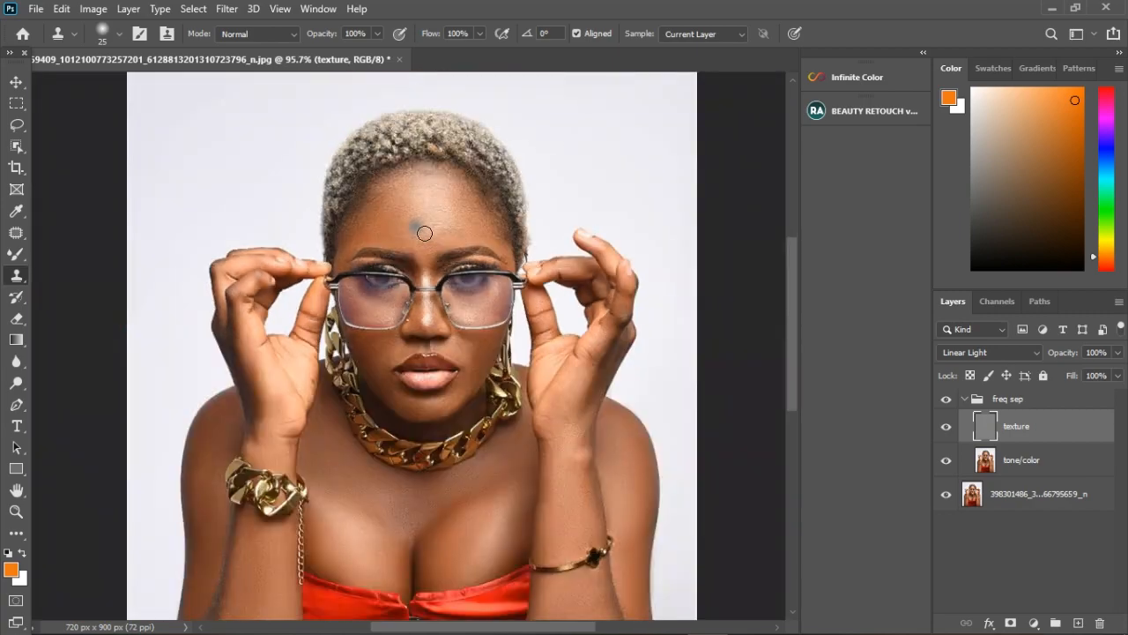
click(1029, 457)
click(15, 254)
scroll(440, 191, up, 5)
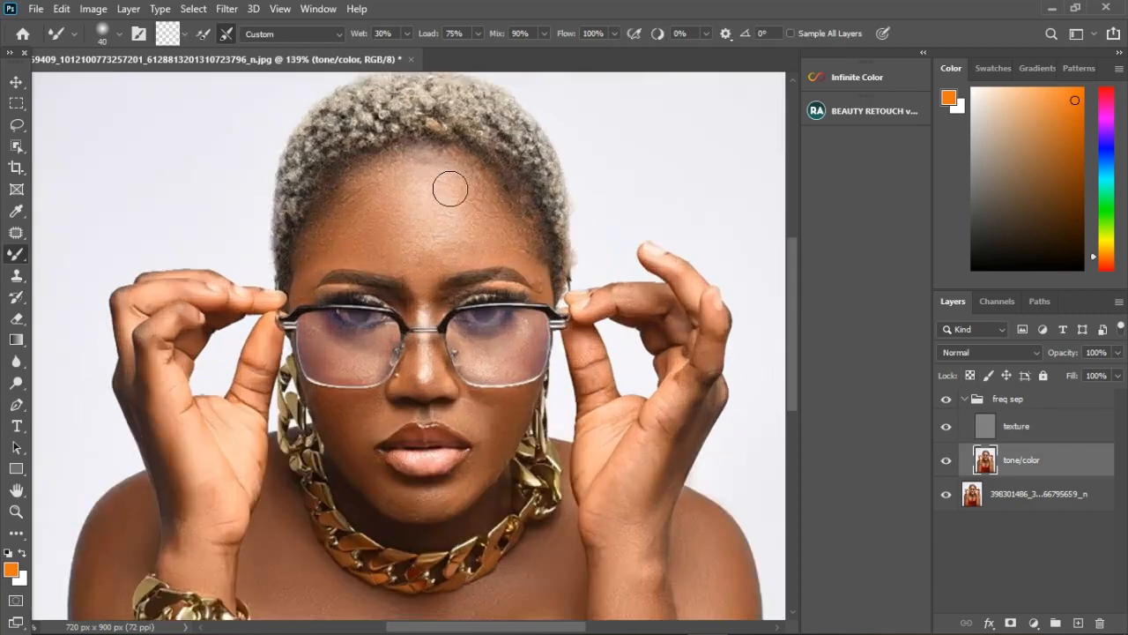
key(bracketleft)
key(bracketleft)
key(bracketleft)
key(bracketleft)
key(bracketleft)
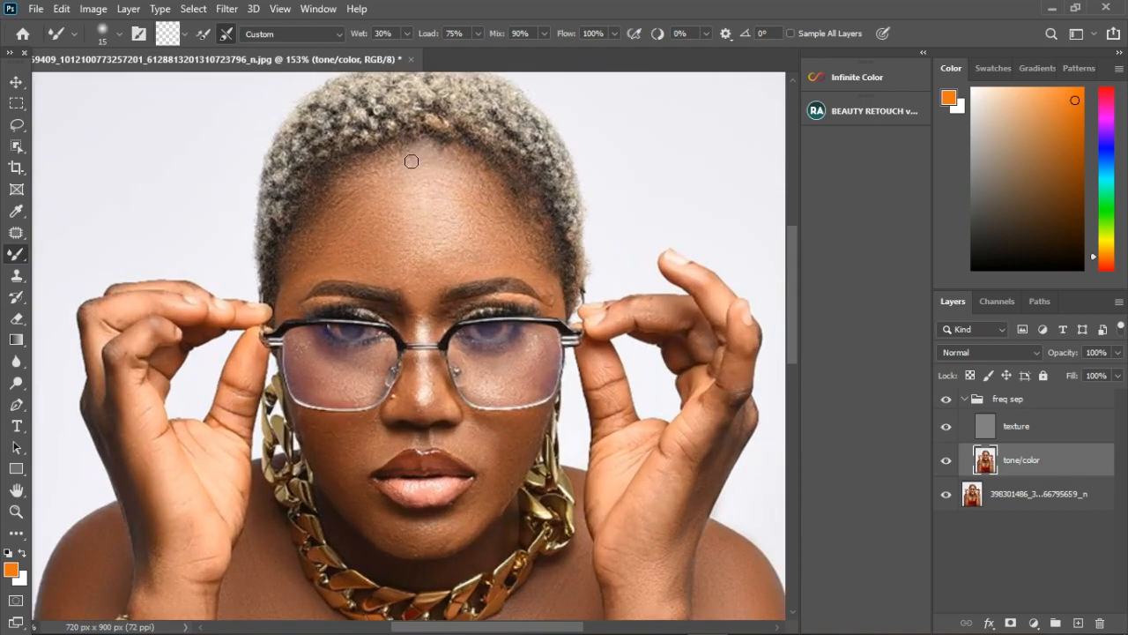
scroll(459, 155, down, 4)
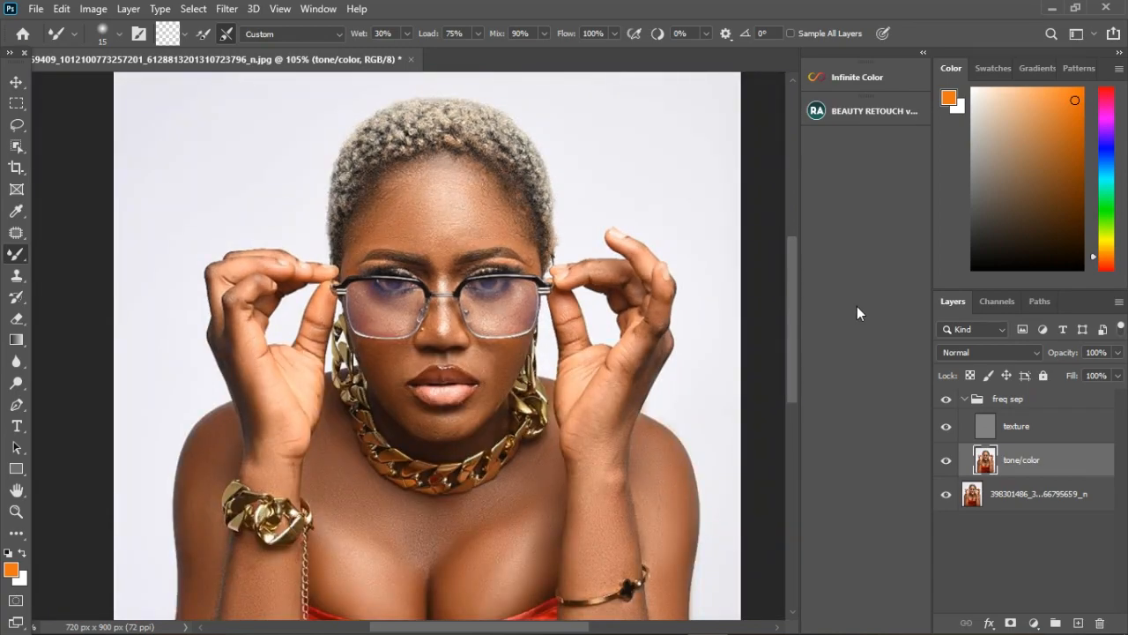
Step: On the texture layer, clone hair texture from the top of the head over the left side of the hair
click(1018, 426)
scroll(430, 218, down, 2)
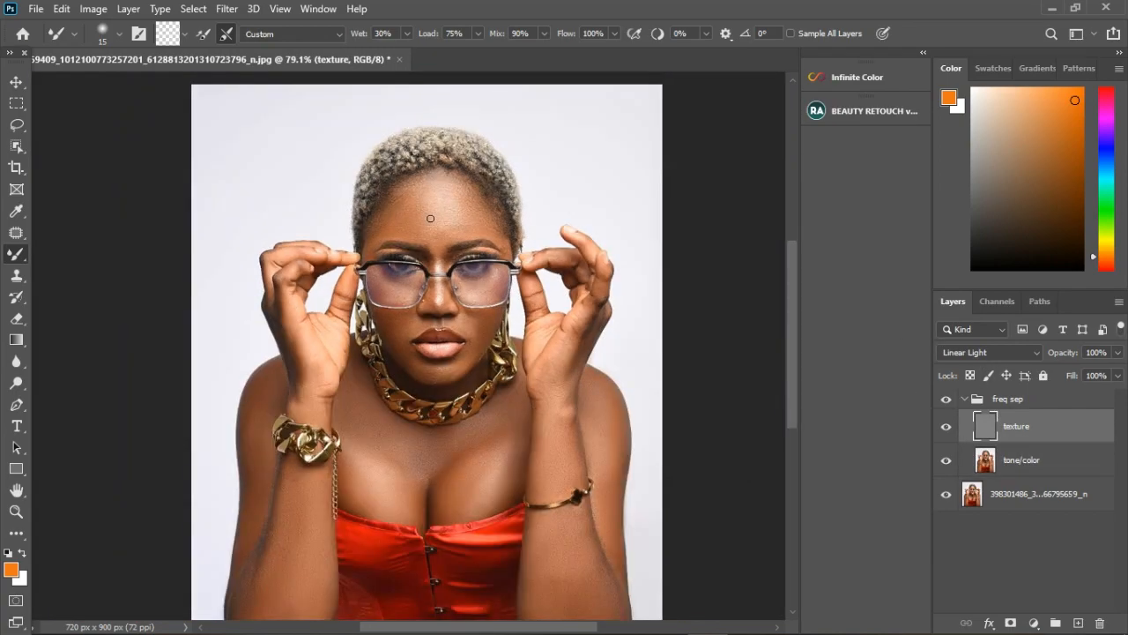
scroll(411, 141, up, 3)
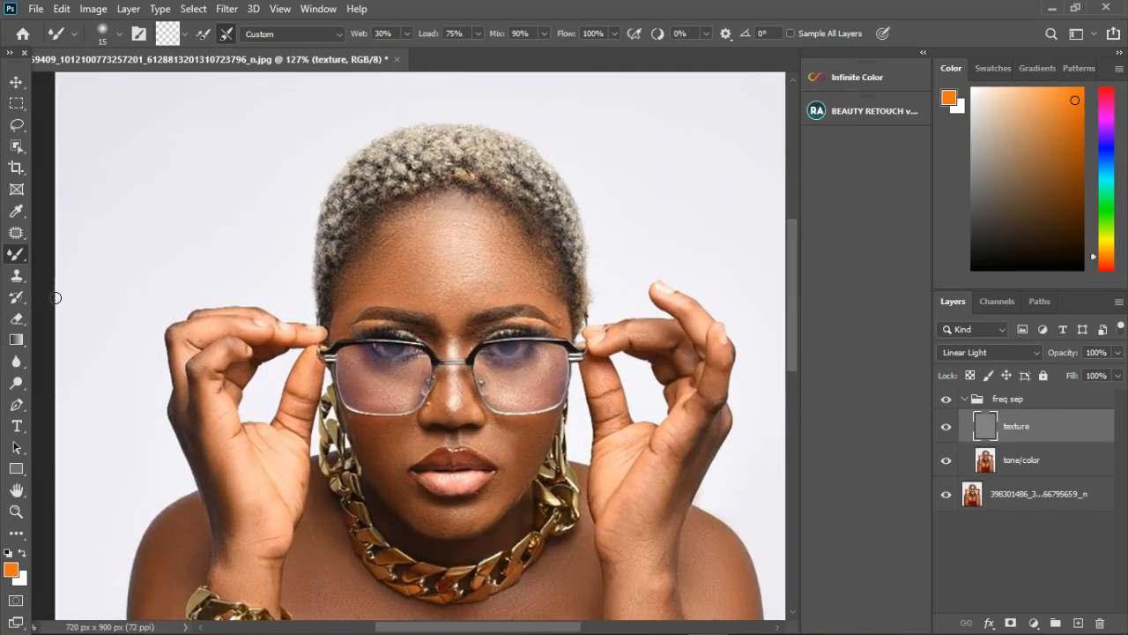
click(16, 275)
scroll(465, 140, up, 2)
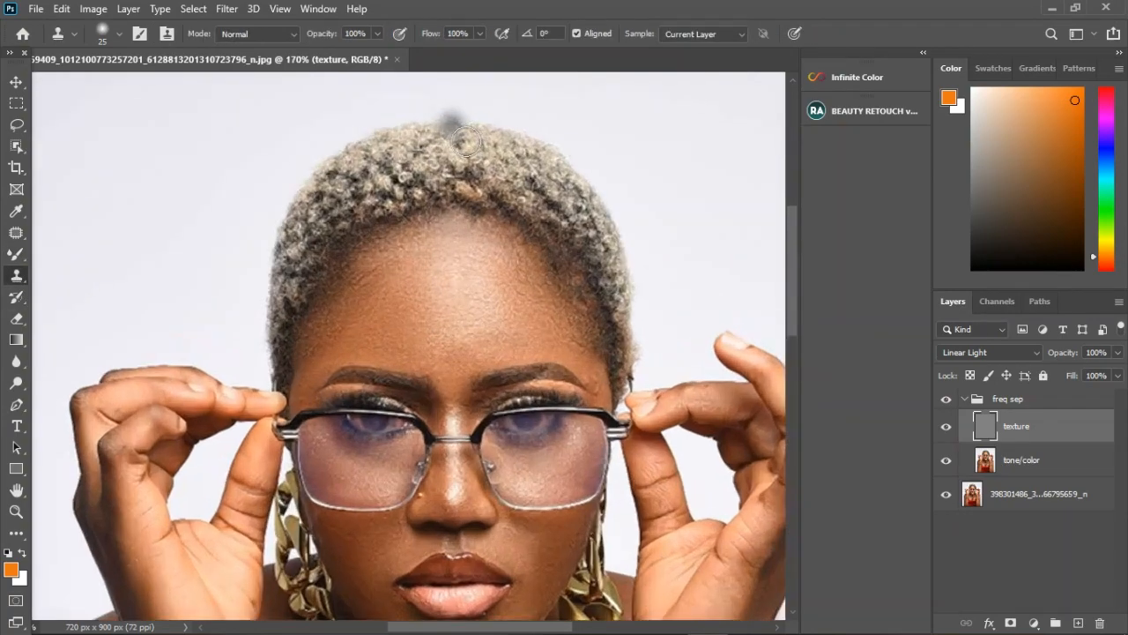
scroll(465, 140, up, 1)
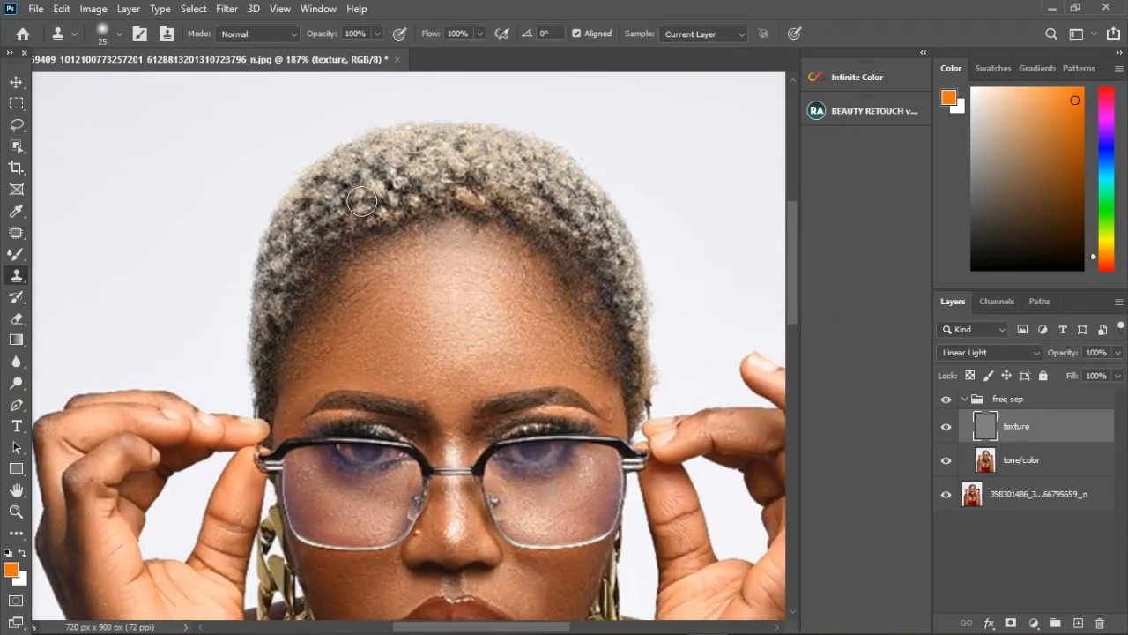
alt+click(437, 157)
mouse_move(406, 166)
mouse_down()
mouse_move(382, 168)
mouse_move(345, 216)
mouse_move(284, 238)
mouse_move(293, 246)
mouse_up()
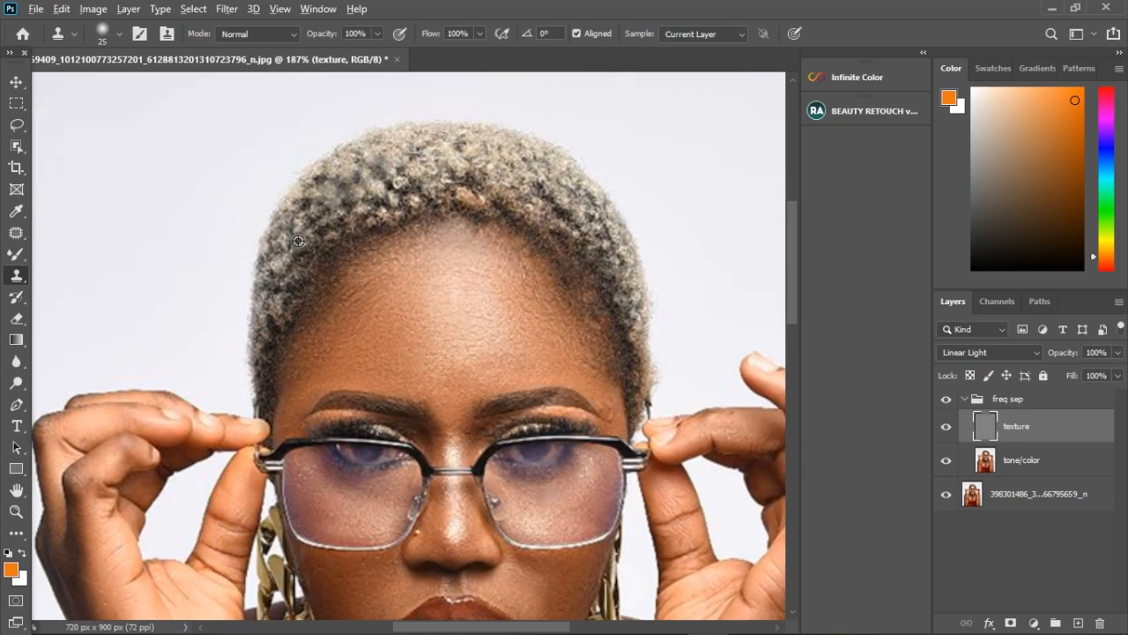
Step: Clone hair texture from the crown over the thinner patches on the right side of the hair
alt+click(500, 167)
drag(460, 183, 558, 214)
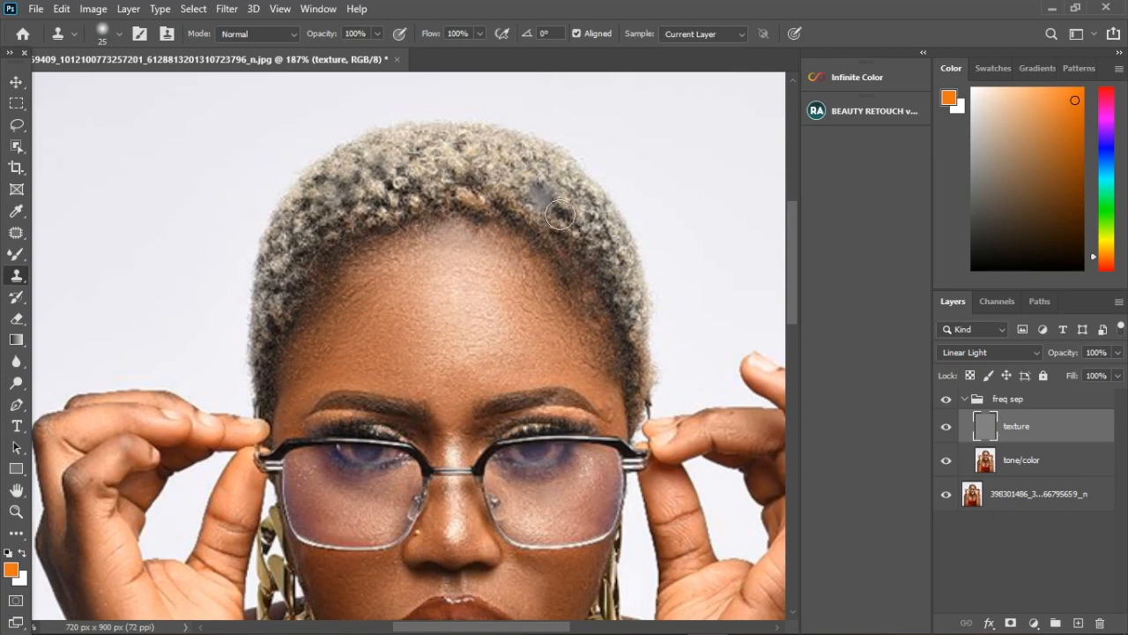
scroll(560, 214, down, 4)
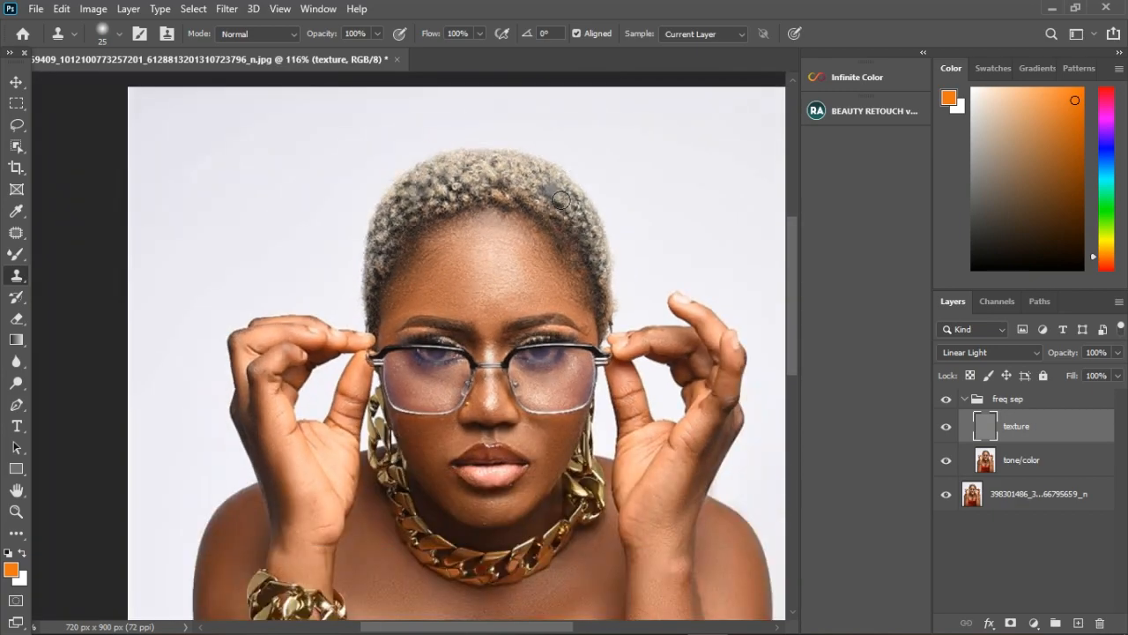
Step: Toggle the freq sep group's visibility to compare the retouched portrait with the original
scroll(556, 198, down, 1)
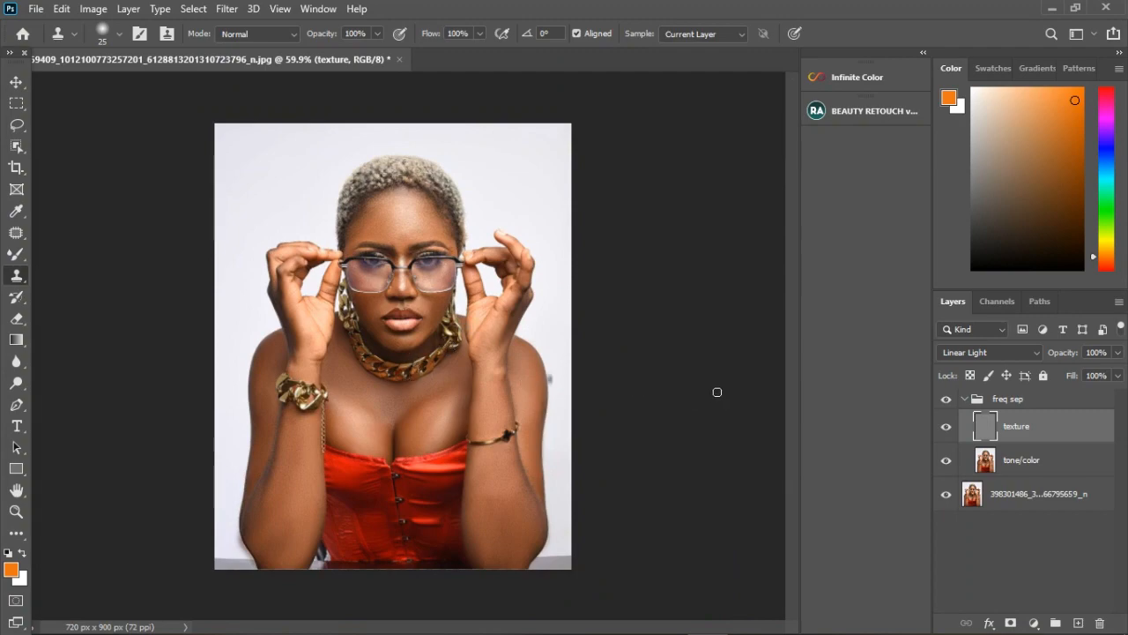
click(945, 399)
click(947, 402)
click(949, 404)
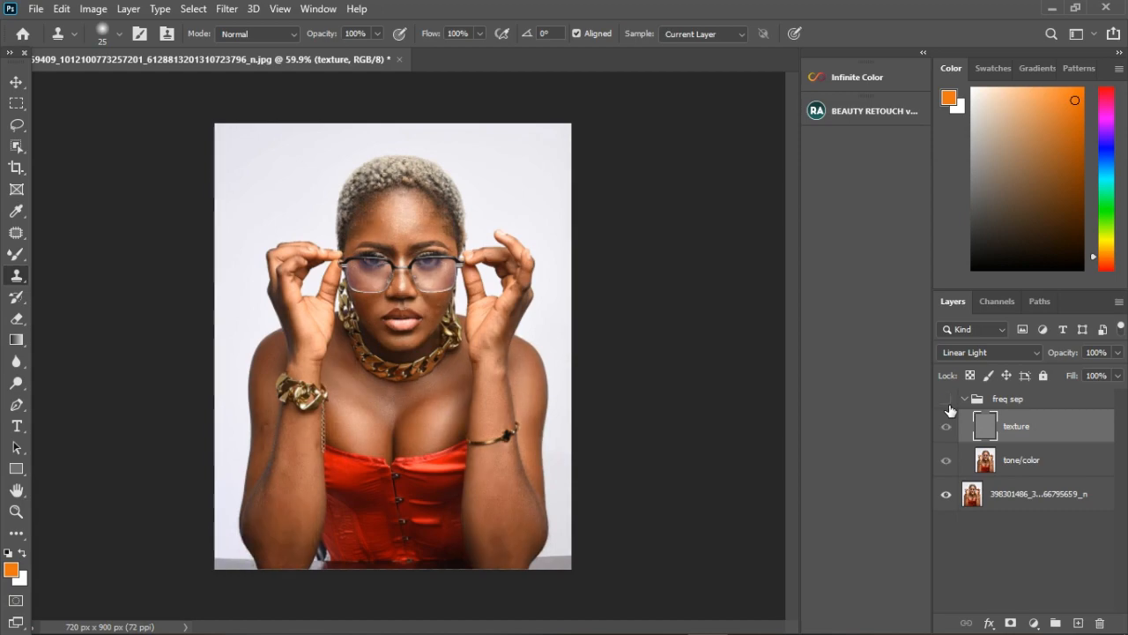
click(949, 404)
scroll(426, 304, up, 3)
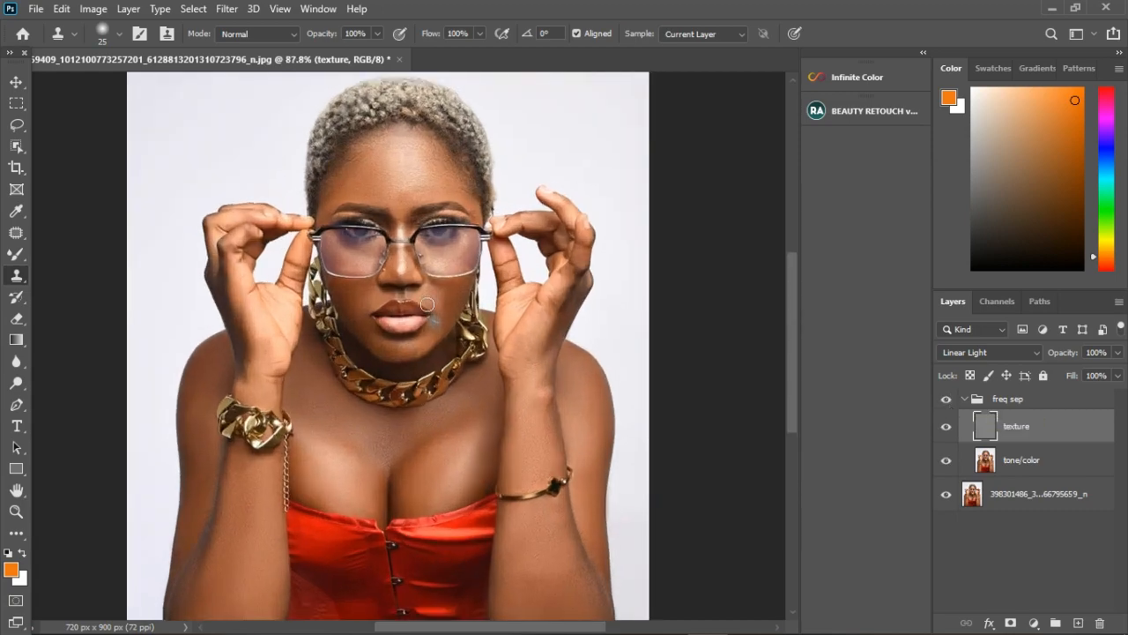
click(949, 407)
click(949, 407)
Step: Examine the retouched skin and hair close up and across the whole portrait
click(423, 166)
scroll(423, 169, up, 2)
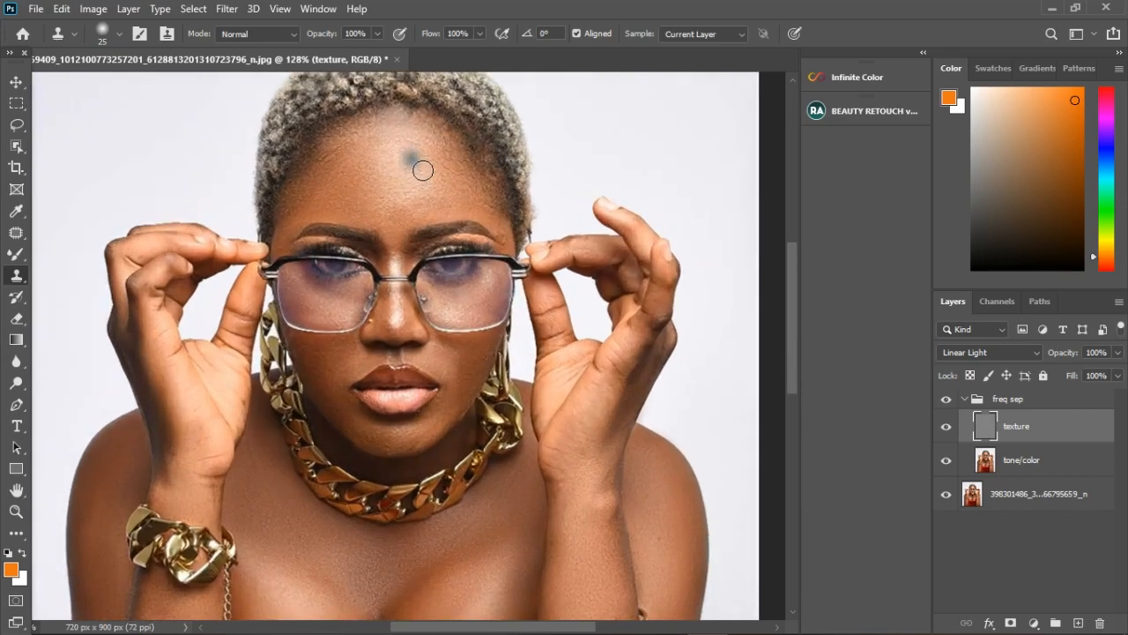
scroll(422, 168, down, 1)
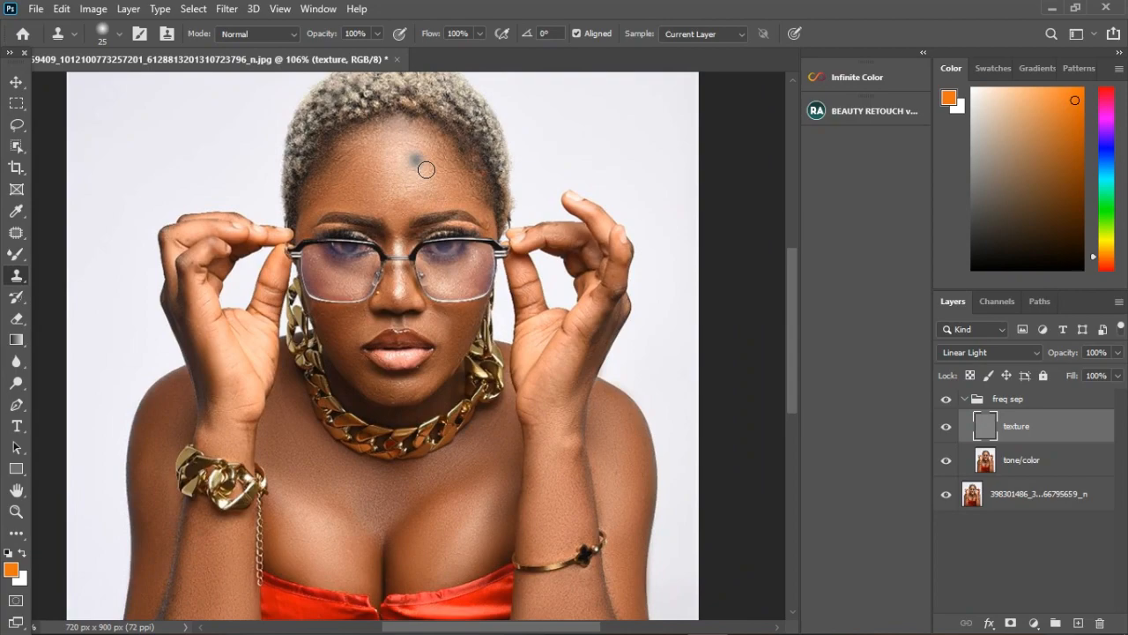
scroll(427, 172, down, 4)
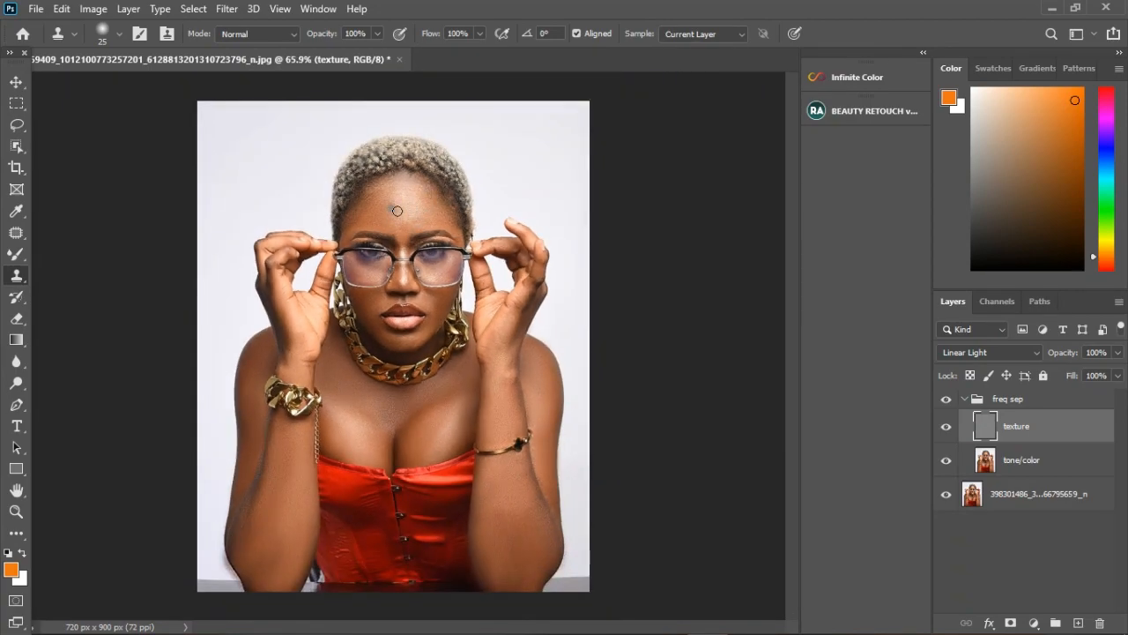
scroll(407, 210, up, 4)
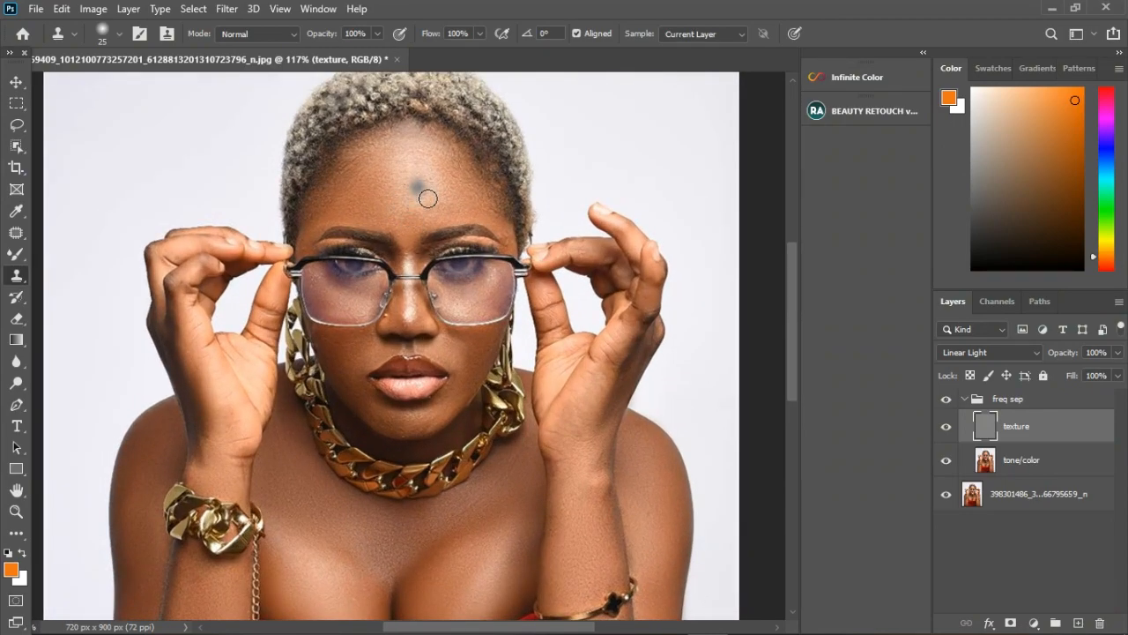
scroll(427, 198, down, 1)
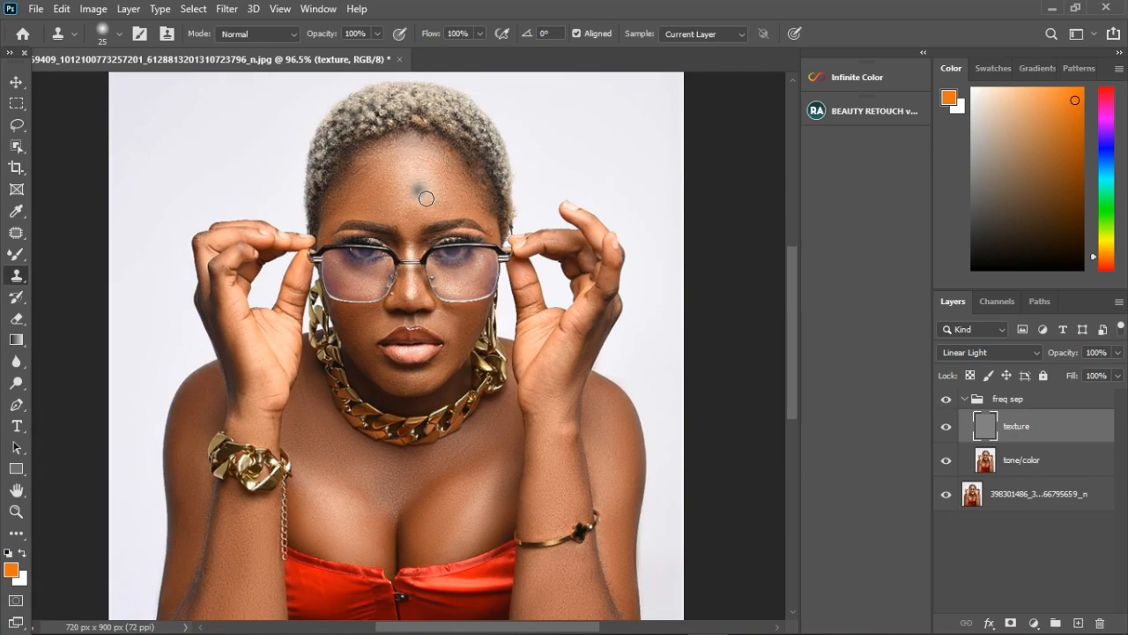
scroll(427, 198, up, 2)
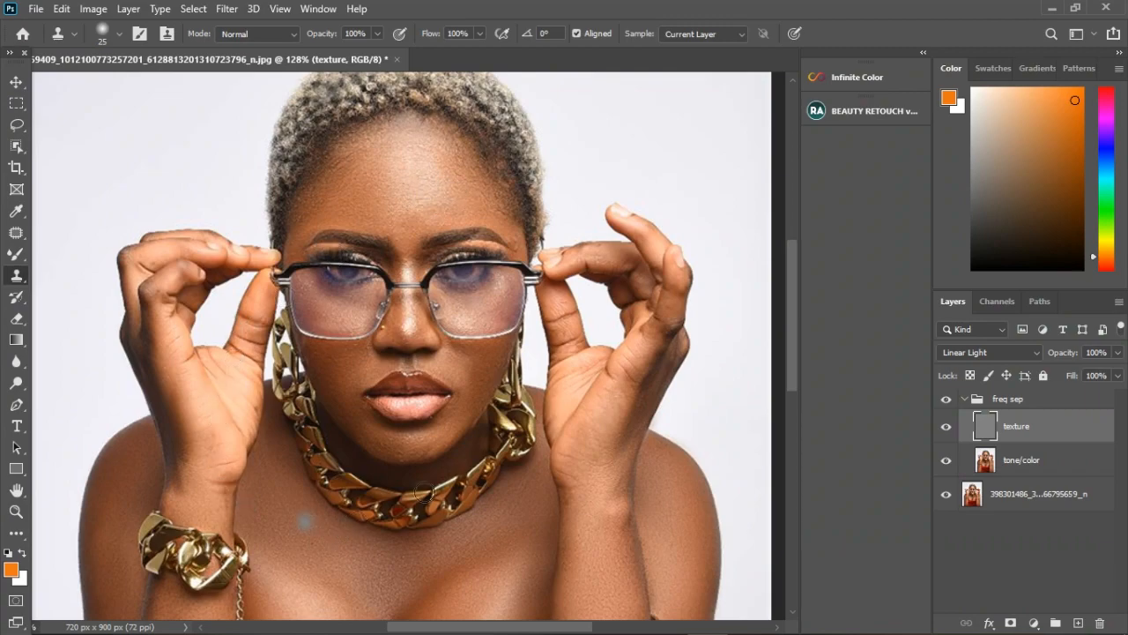
scroll(439, 470, down, 2)
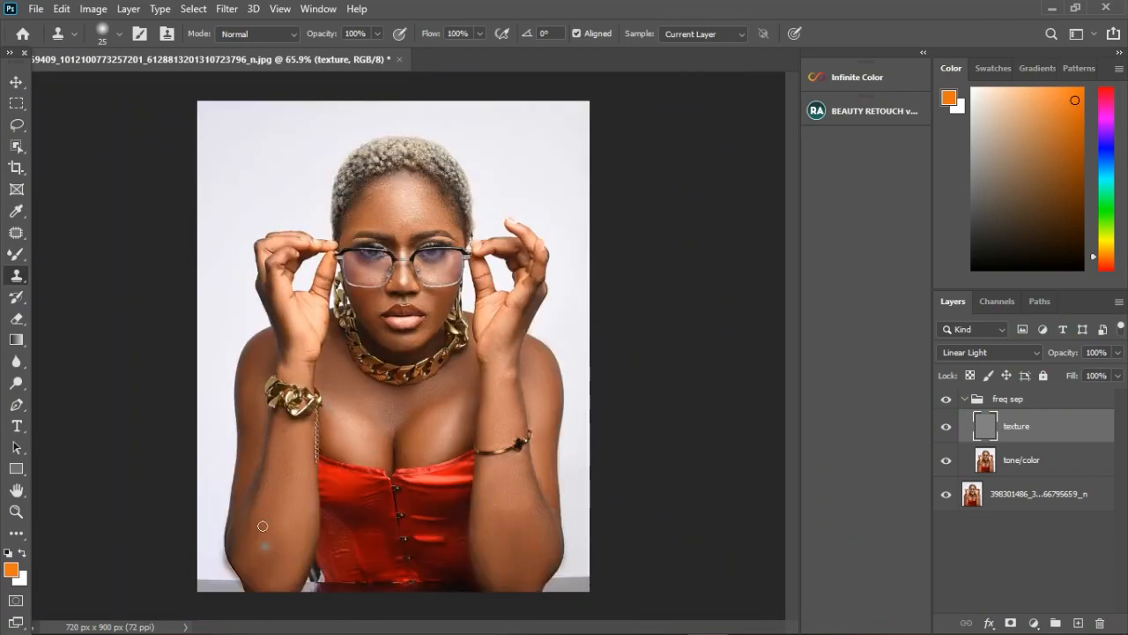
scroll(432, 209, up, 2)
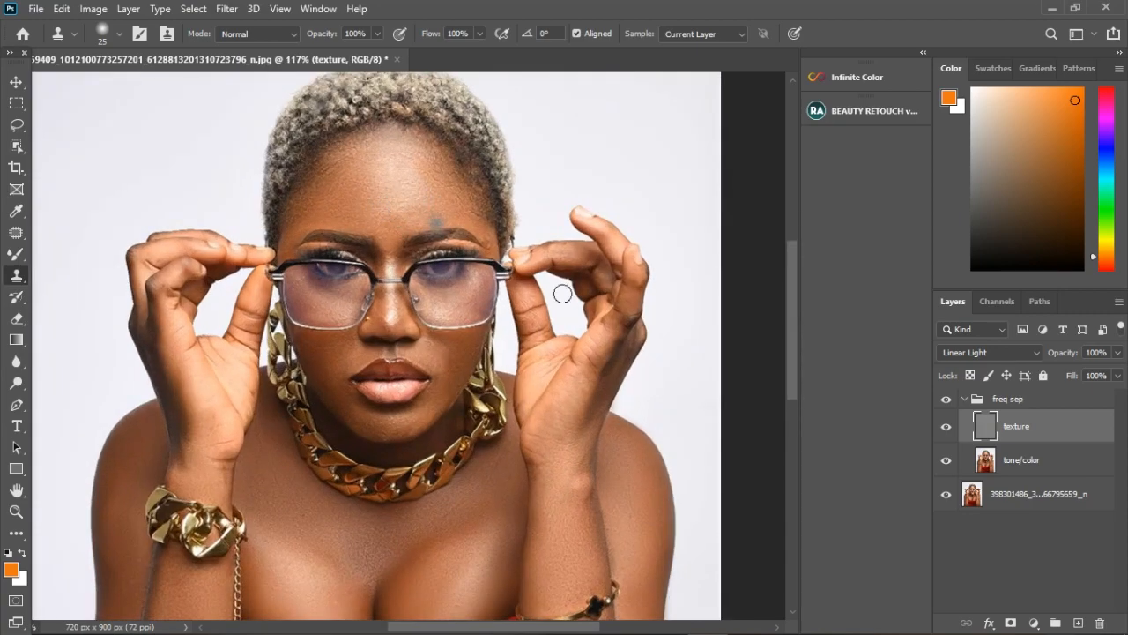
Step: Collapse the freq sep group, add an empty layer above it, and set the Clone Stamp to sample All Layers
click(965, 399)
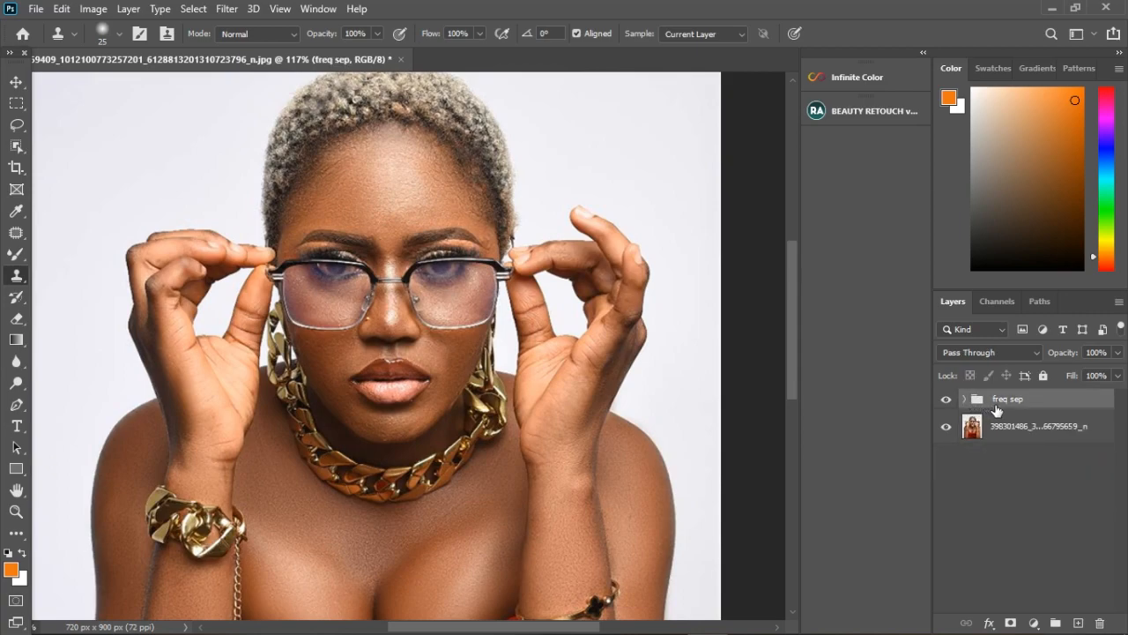
click(1078, 623)
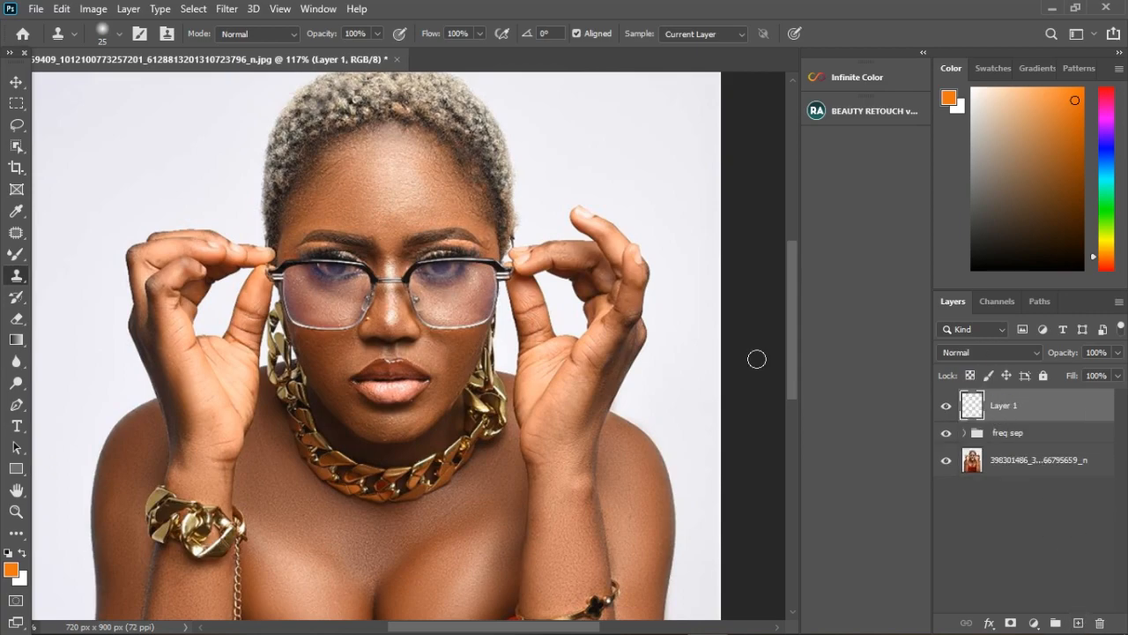
right_click(16, 280)
click(16, 280)
scroll(398, 113, down, 2)
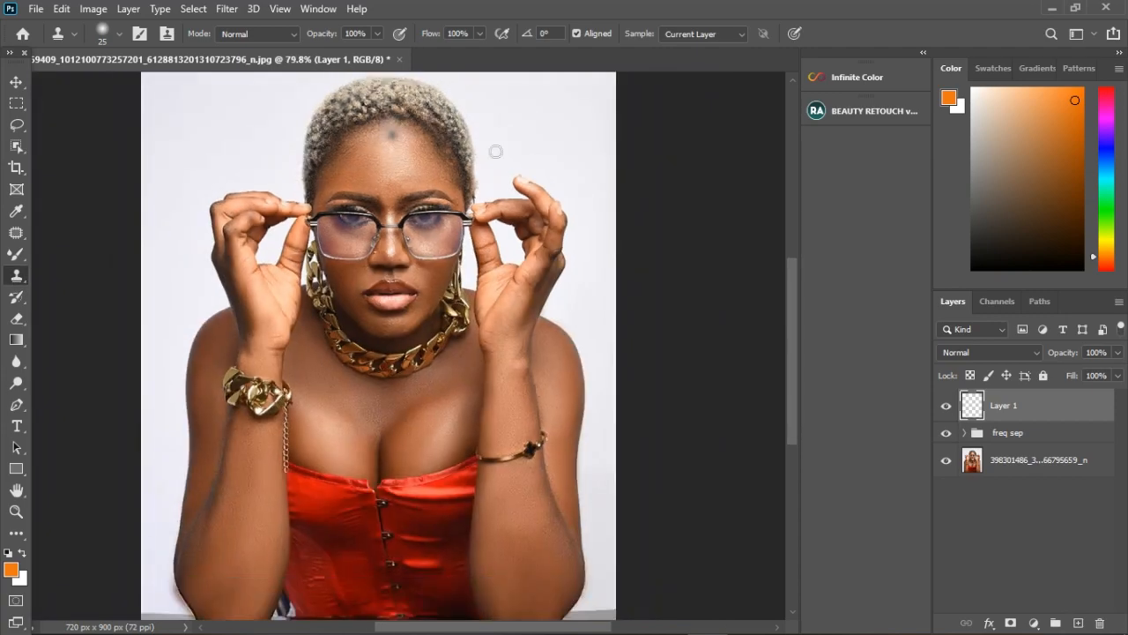
click(723, 34)
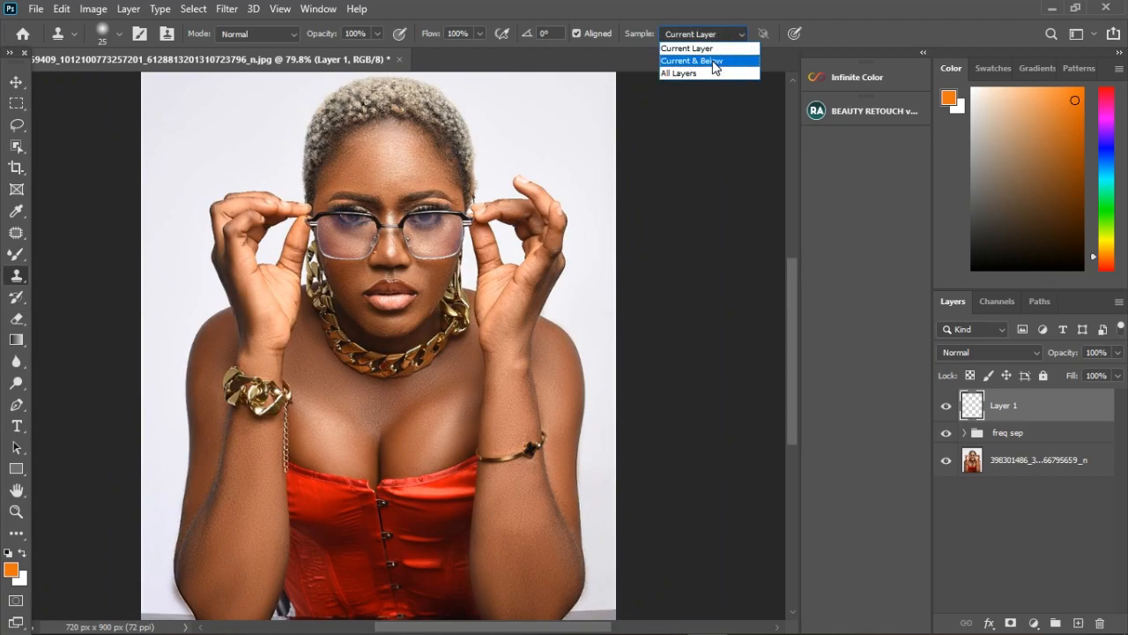
click(710, 73)
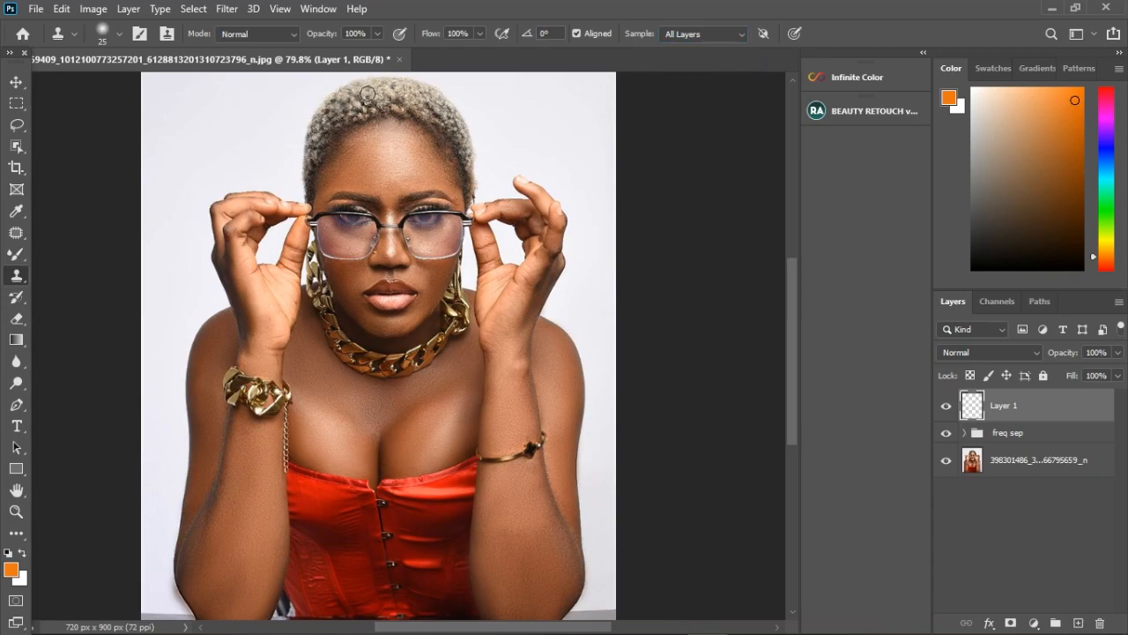
Step: Clone hair on the new layer over uneven patches on the crown and upper left side of the head
scroll(366, 92, up, 5)
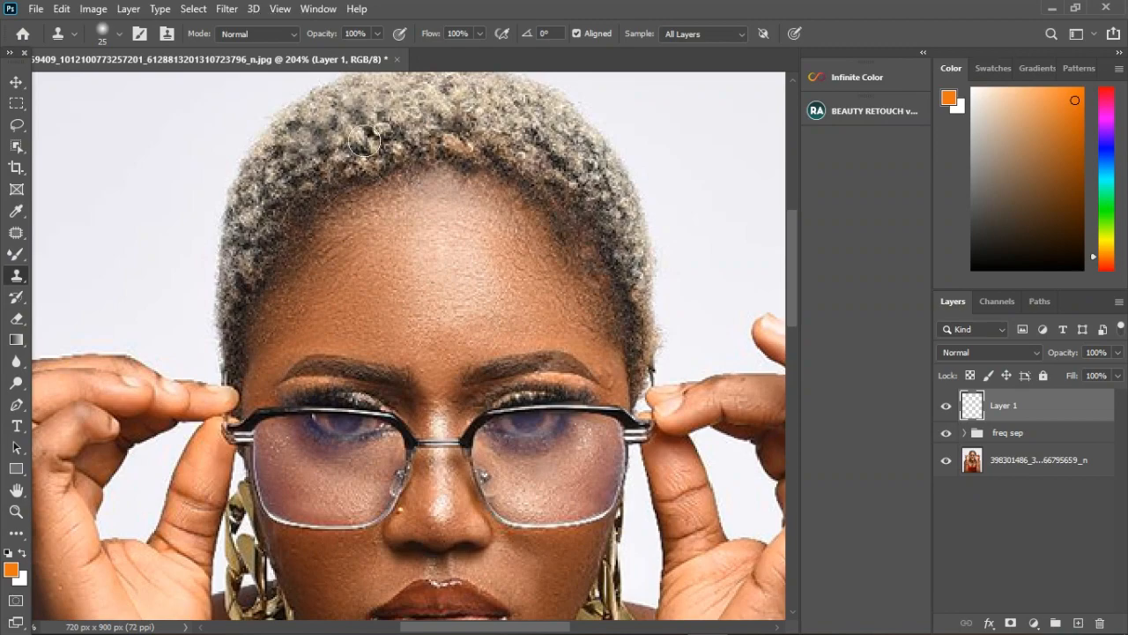
key(ctrl+z)
alt+click(261, 224)
click(298, 179)
click(253, 200)
alt+click(563, 153)
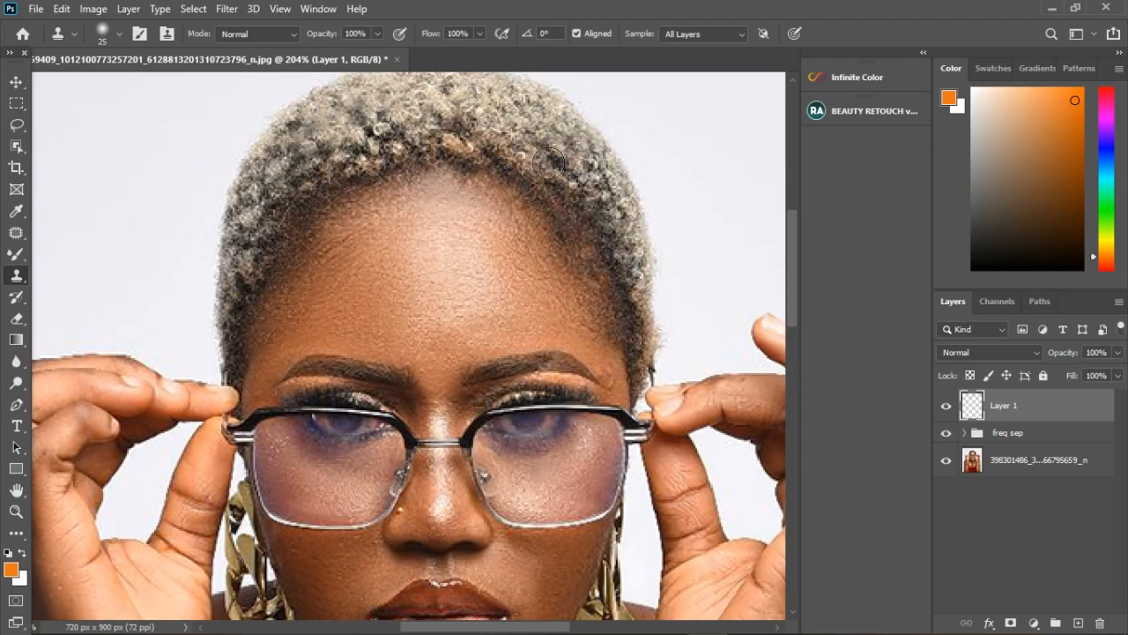
alt+click(405, 126)
click(381, 132)
key(ctrl+0)
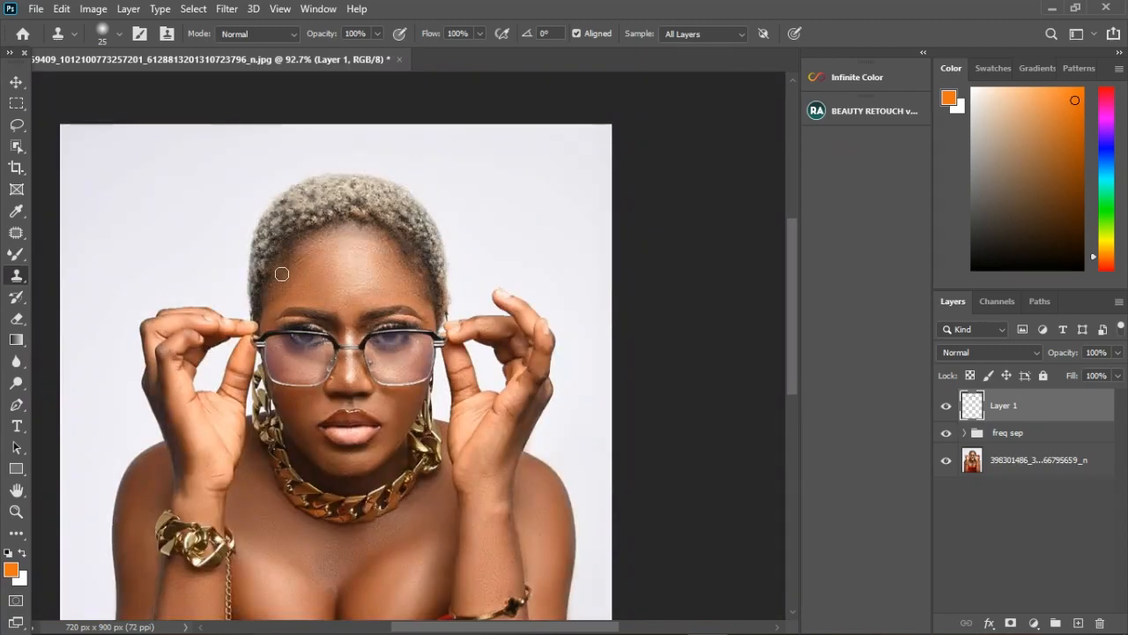
Step: Clone hair over the dark gaps along the left side of the head, from the temple up to the crown
scroll(334, 205, up, 6)
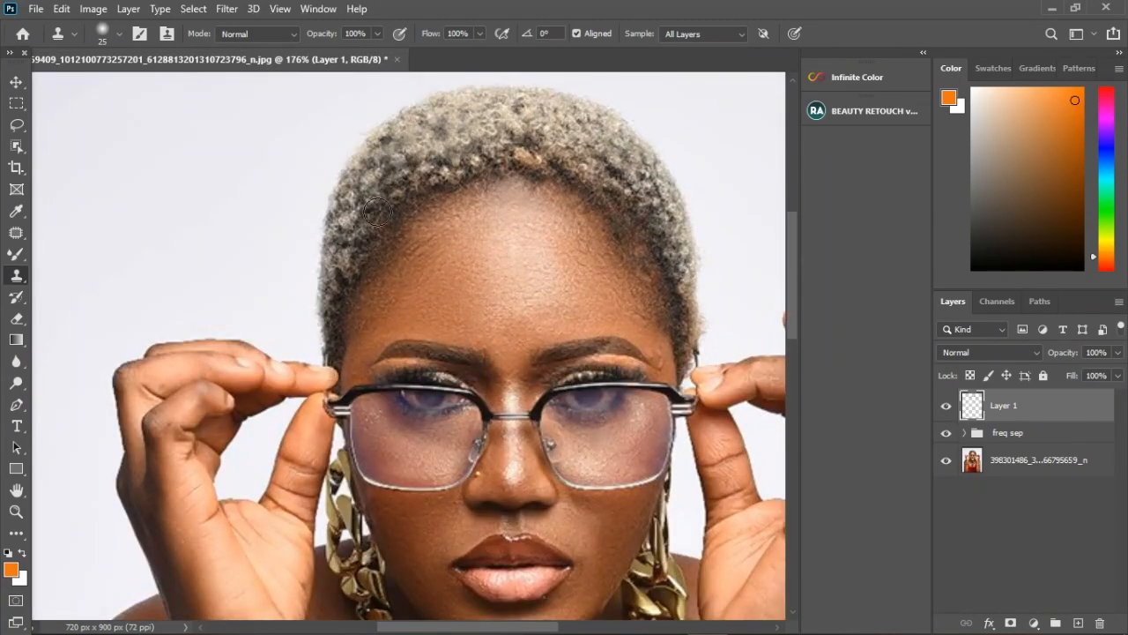
alt+click(335, 245)
click(391, 226)
alt+click(364, 207)
click(401, 175)
alt+click(365, 173)
click(394, 159)
click(365, 183)
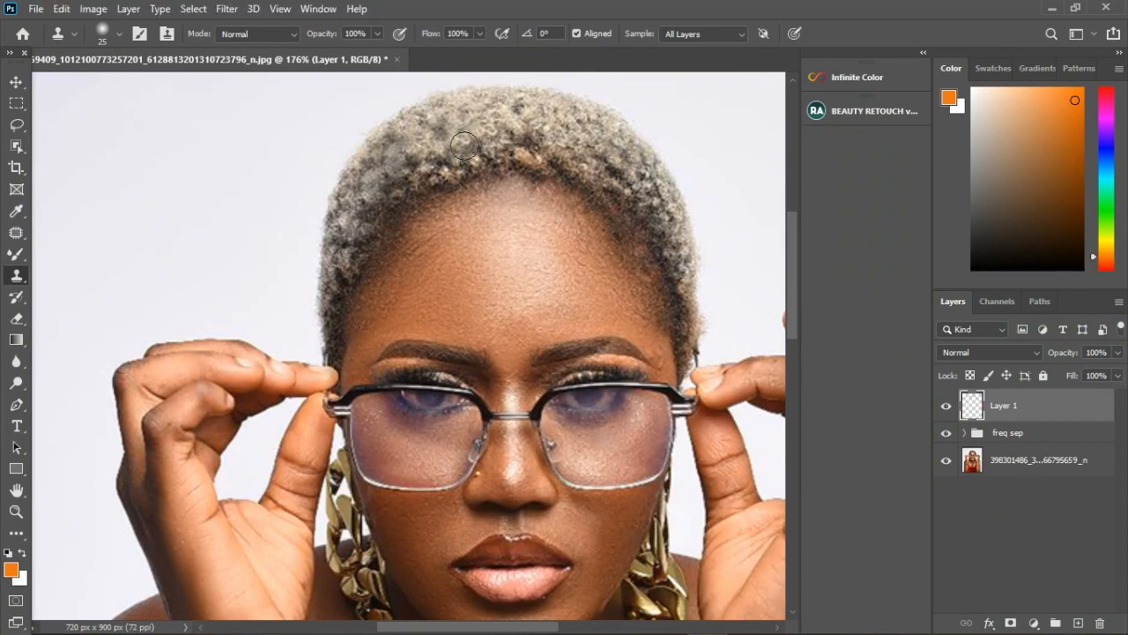
scroll(587, 168, down, 5)
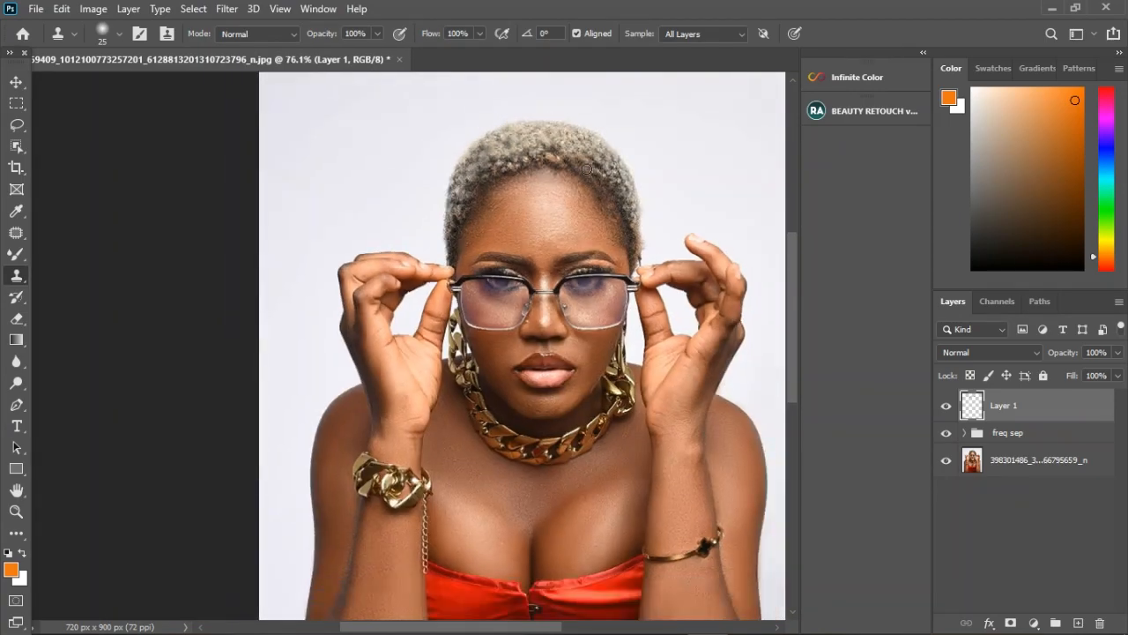
scroll(586, 167, down, 1)
Step: Clone hair over the thin patches along the right side of the head down to the temple
scroll(518, 195, up, 3)
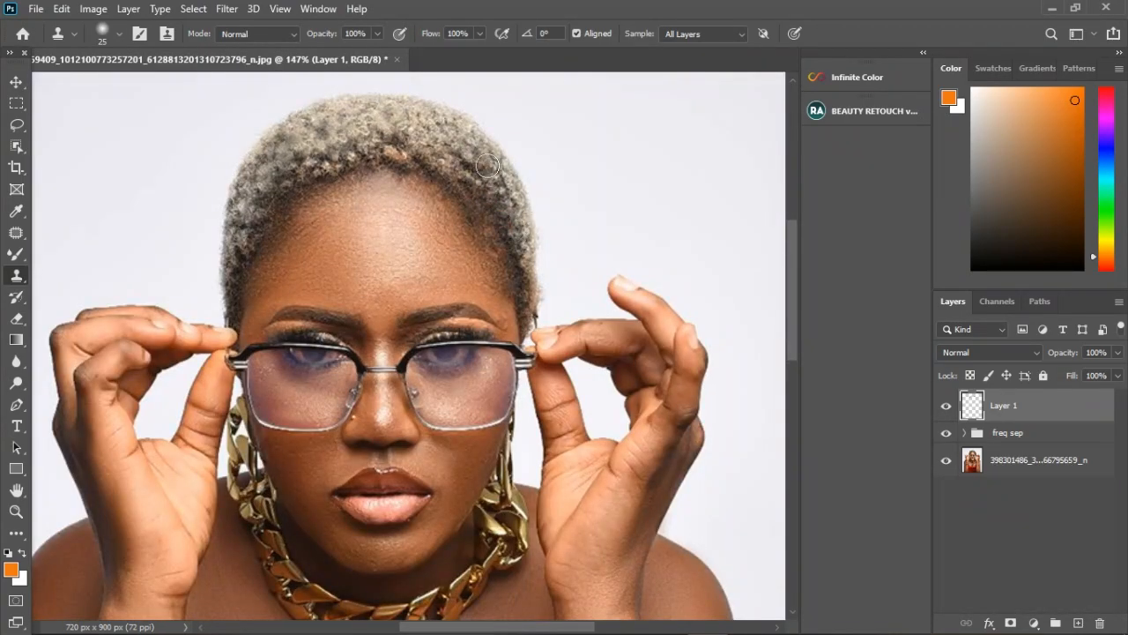
drag(485, 181, 518, 239)
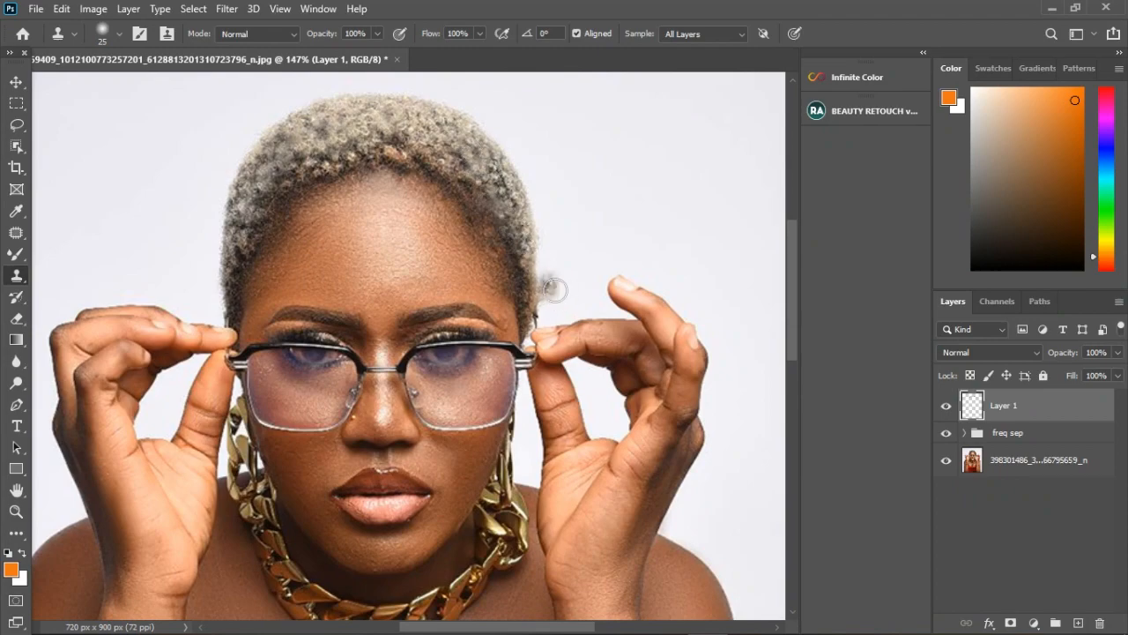
alt+click(530, 256)
mouse_move(521, 229)
mouse_down()
mouse_move(486, 192)
mouse_move(498, 203)
mouse_up()
click(275, 208)
click(297, 192)
key(ctrl+z)
key(ctrl+z)
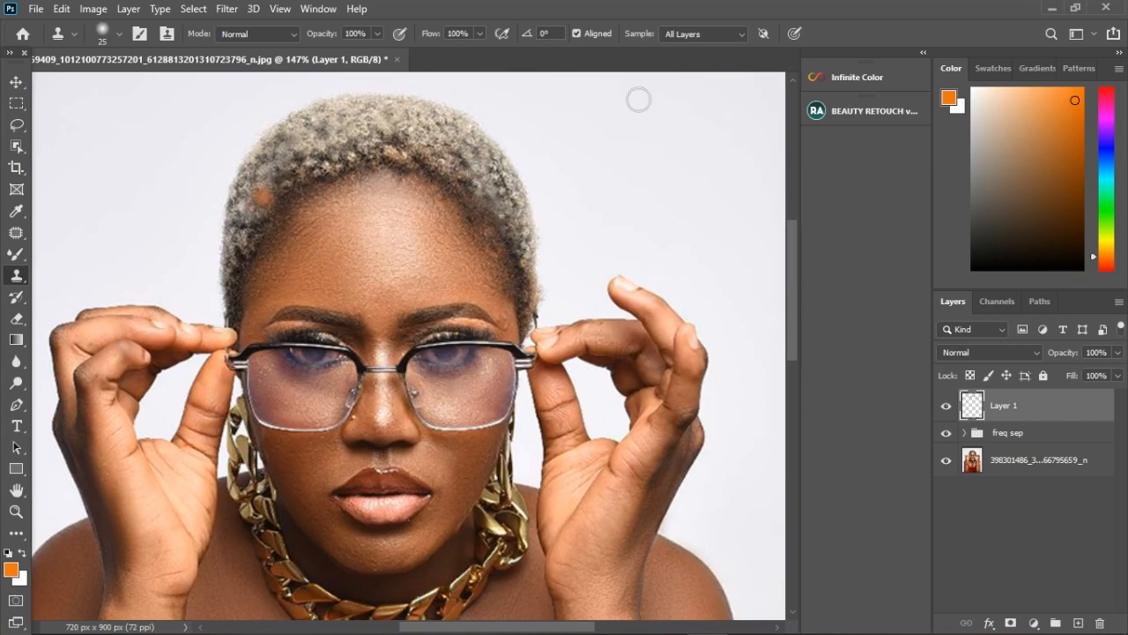
Step: Turn off the Clone Stamp's Aligned option and undo the last stroke
click(577, 34)
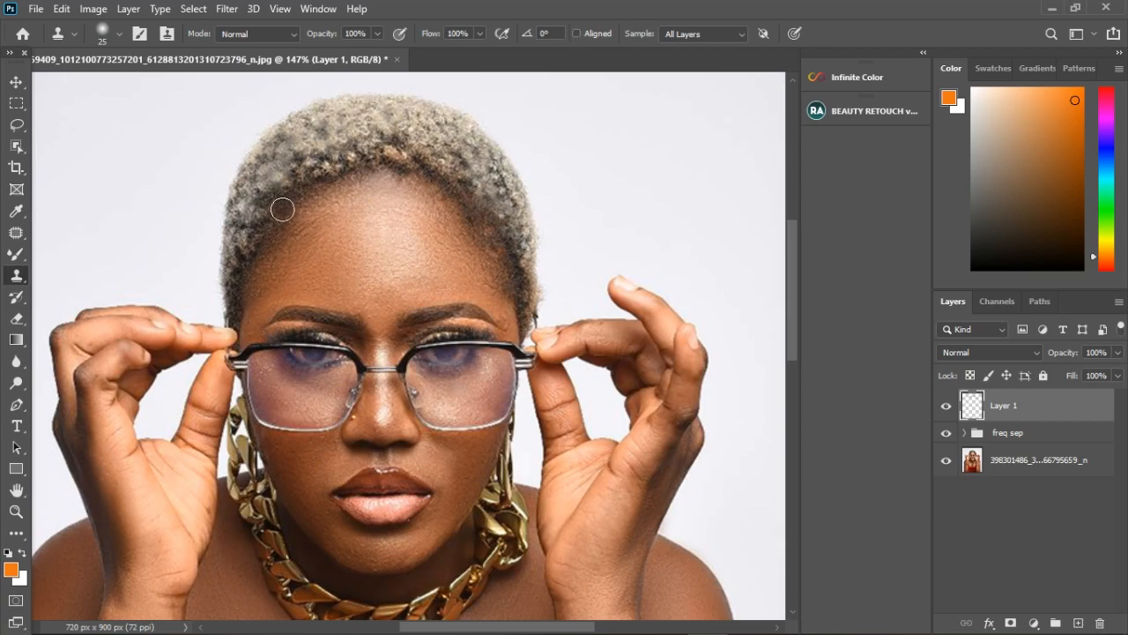
scroll(491, 162, down, 3)
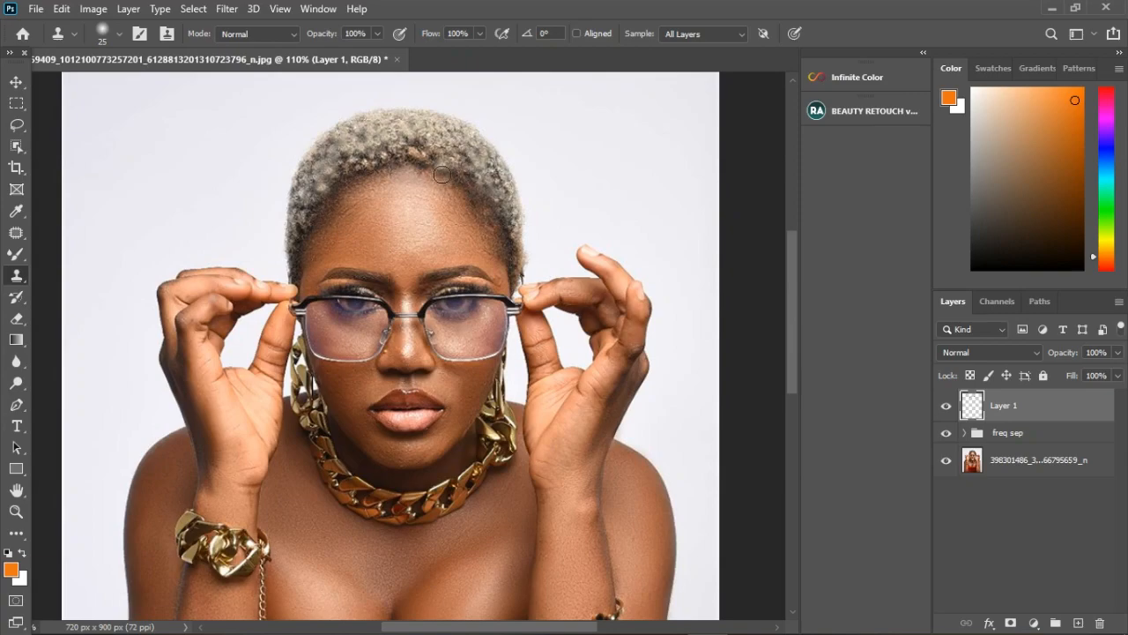
drag(573, 198, 585, 206)
scroll(585, 207, down, 1)
key(ctrl+z)
scroll(431, 227, down, 2)
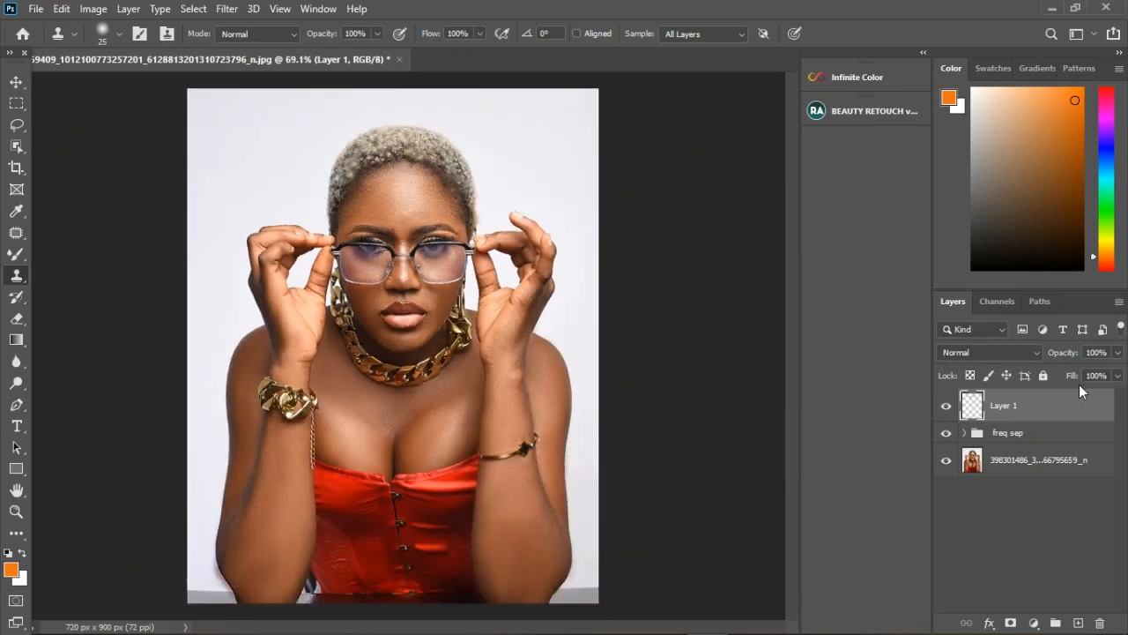
Step: Lower the opacity of the cloned hair layer to 57% and check the blend with the hair beneath
click(1118, 352)
drag(1118, 370, 1105, 377)
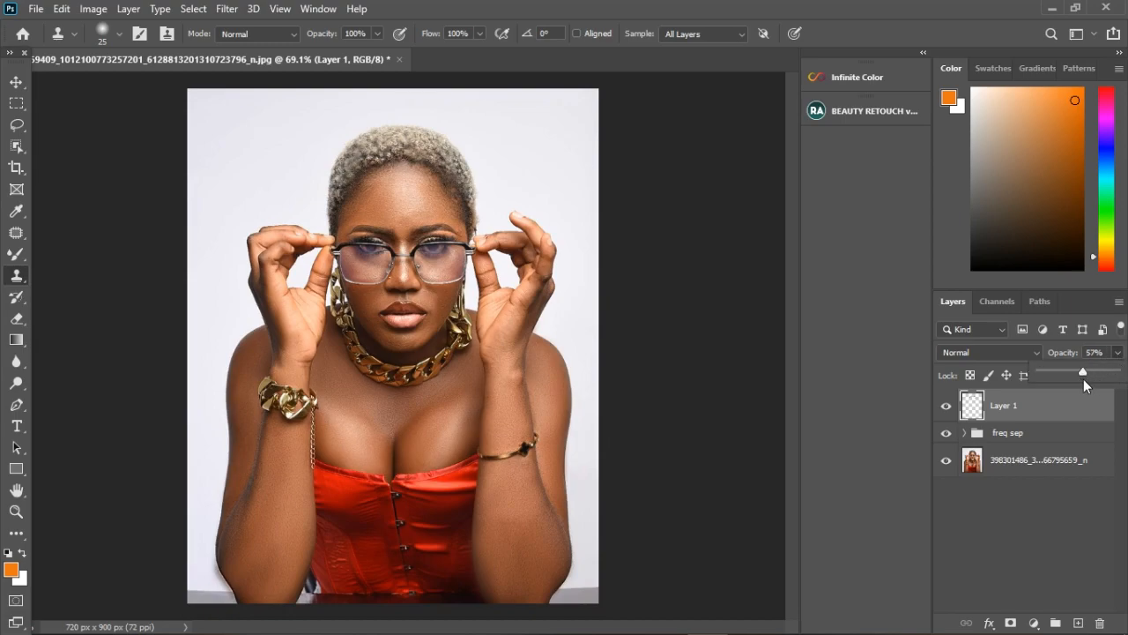
click(959, 416)
scroll(501, 231, down, 2)
scroll(501, 233, up, 3)
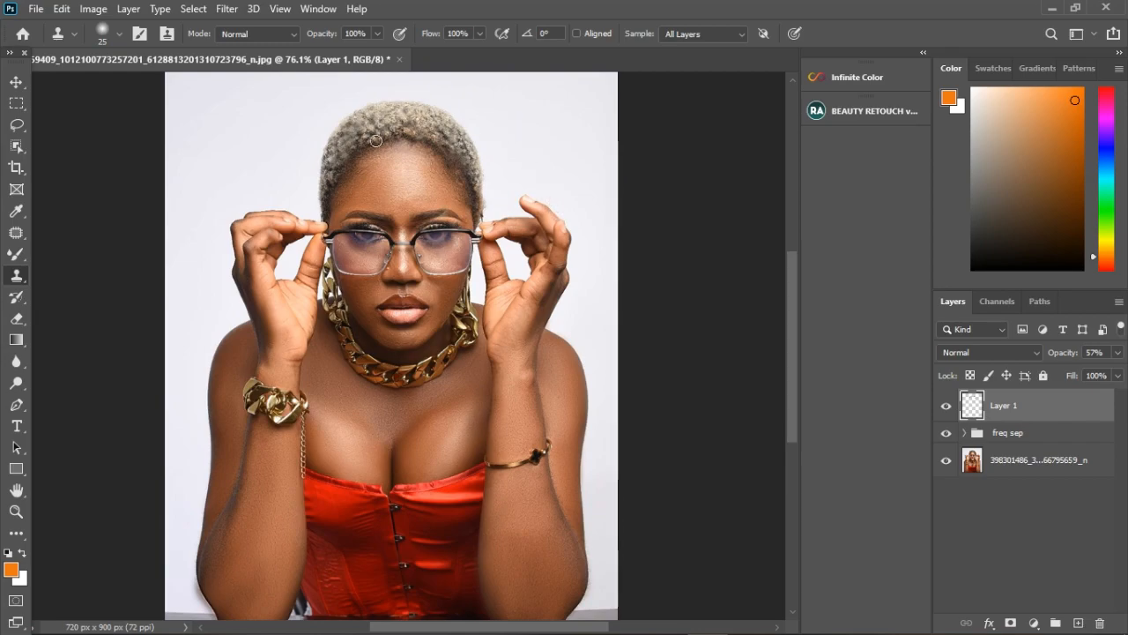
scroll(424, 141, down, 1)
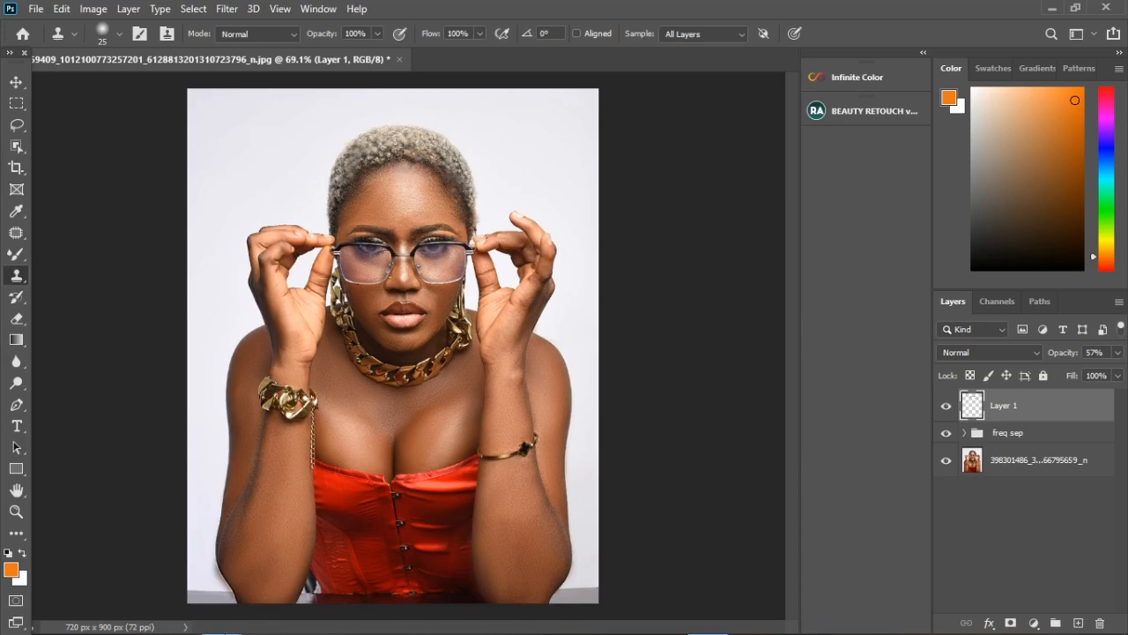
Step: Place the close-up bare-shoulder portrait whose file name starts with 363338531 from the "upcoing edits" folder into the document
mouse_move(221, 618)
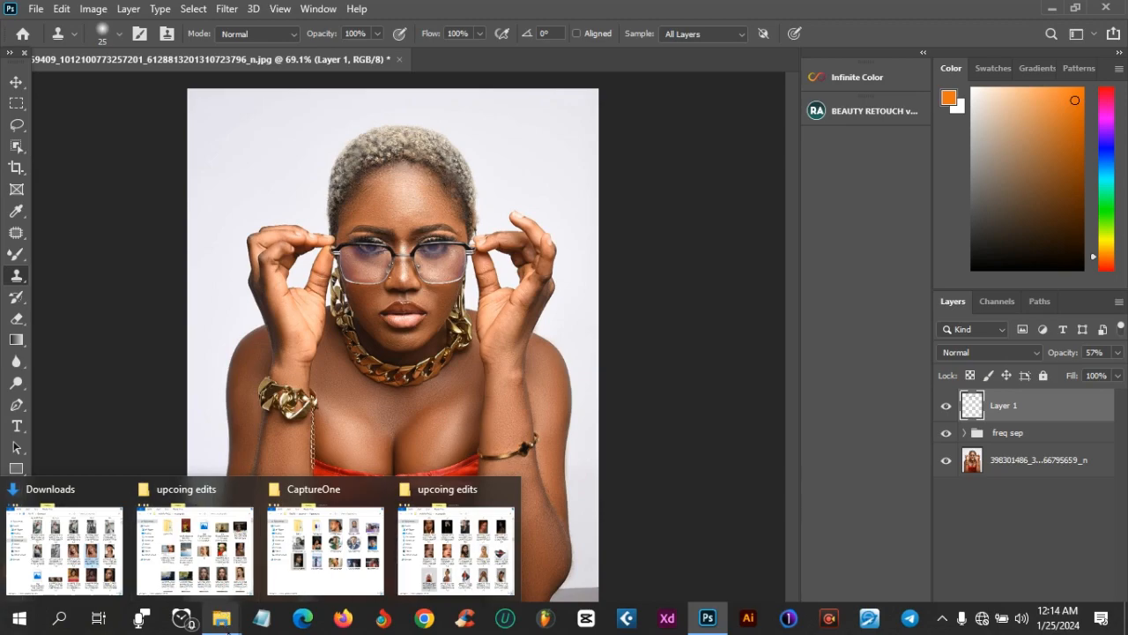
click(81, 561)
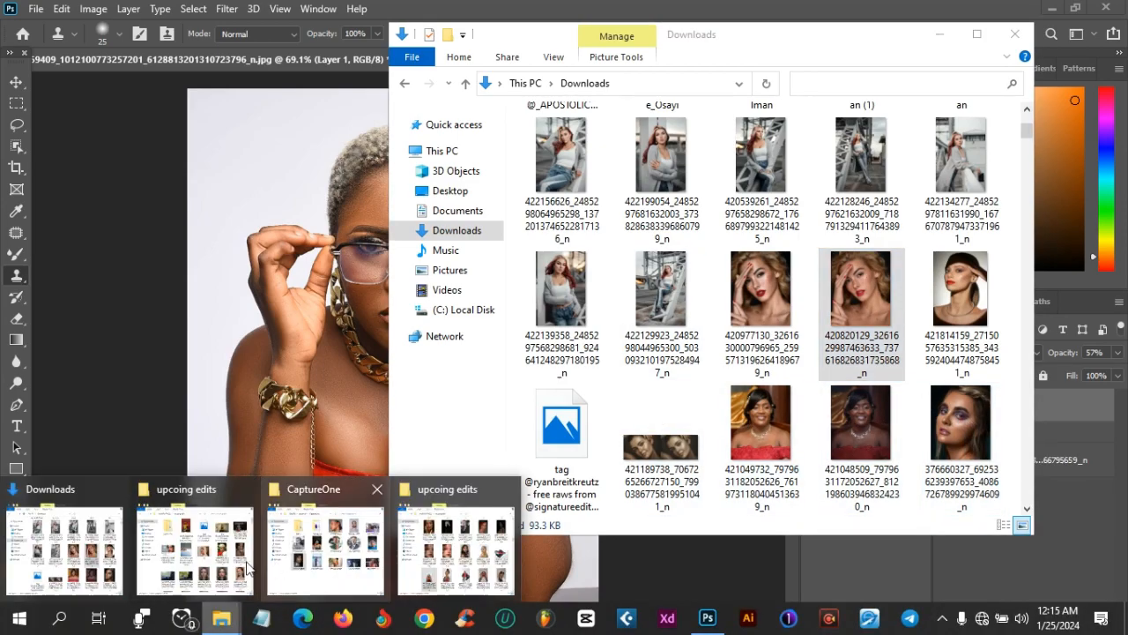
click(199, 559)
scroll(790, 326, down, 3)
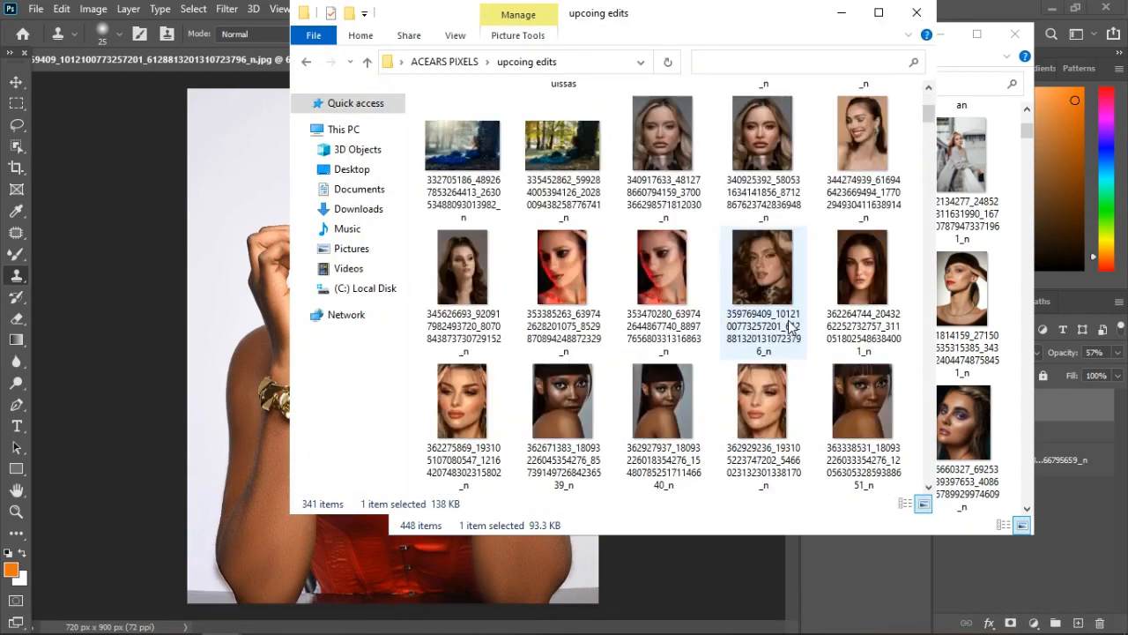
scroll(758, 322, down, 2)
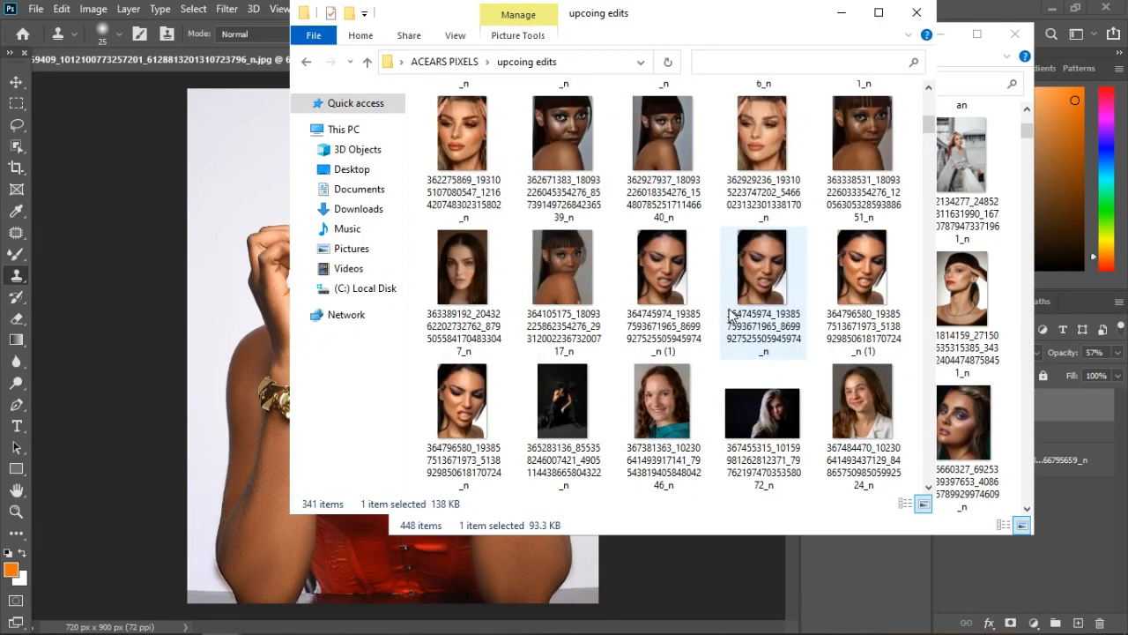
drag(862, 141, 232, 454)
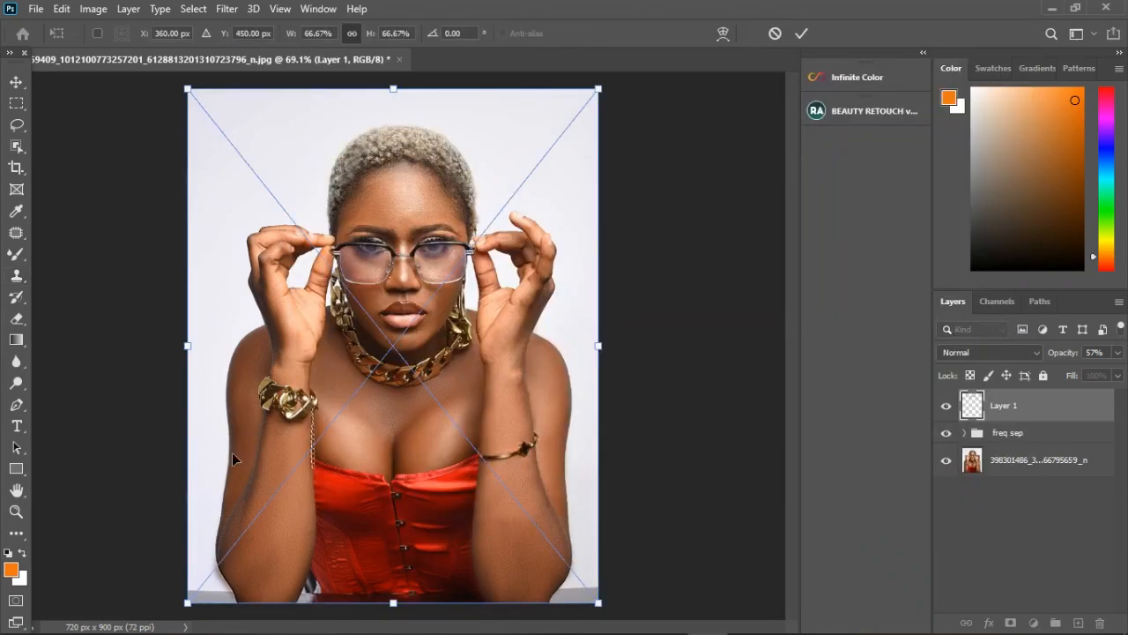
click(801, 33)
Step: Examine the placed portrait's skin texture on the cheek, forehead and shoulder at different magnifications
scroll(477, 283, up, 1)
scroll(411, 202, down, 3)
scroll(411, 209, up, 6)
scroll(411, 212, down, 6)
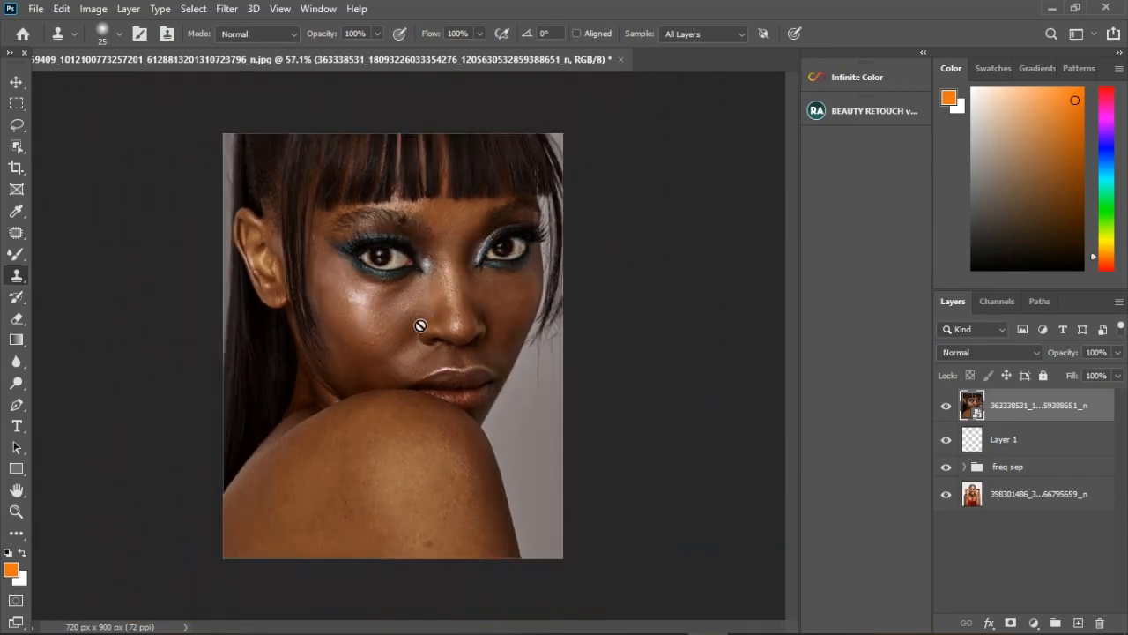
scroll(366, 497, up, 3)
scroll(379, 498, down, 2)
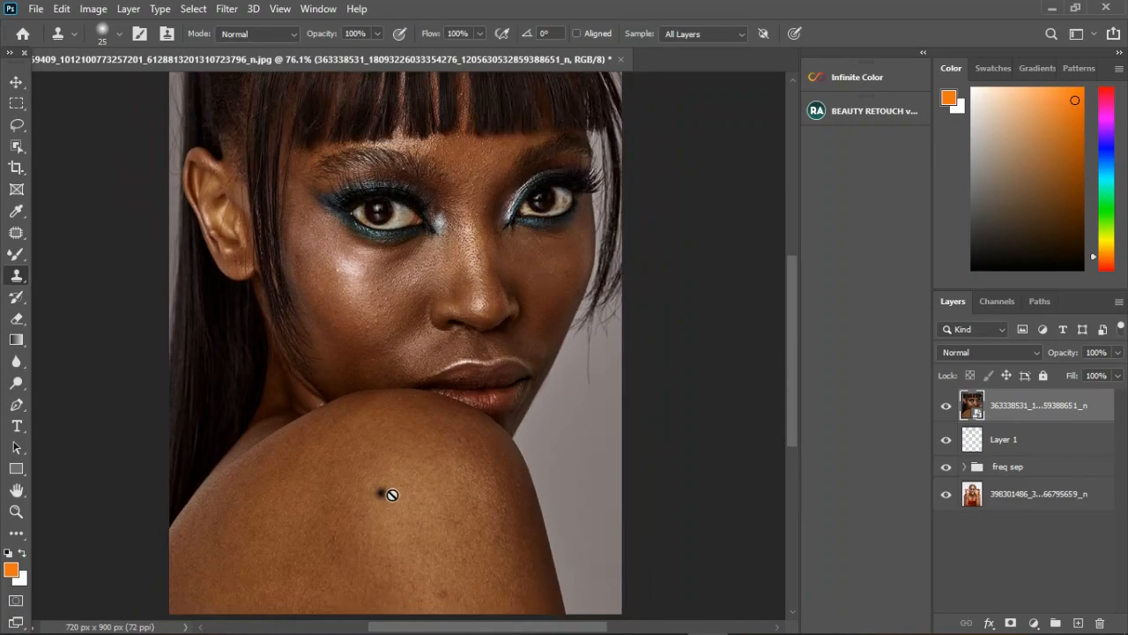
alt+click(381, 490)
click(455, 188)
scroll(456, 188, up, 2)
key(ctrl+z)
scroll(327, 441, up, 1)
click(362, 371)
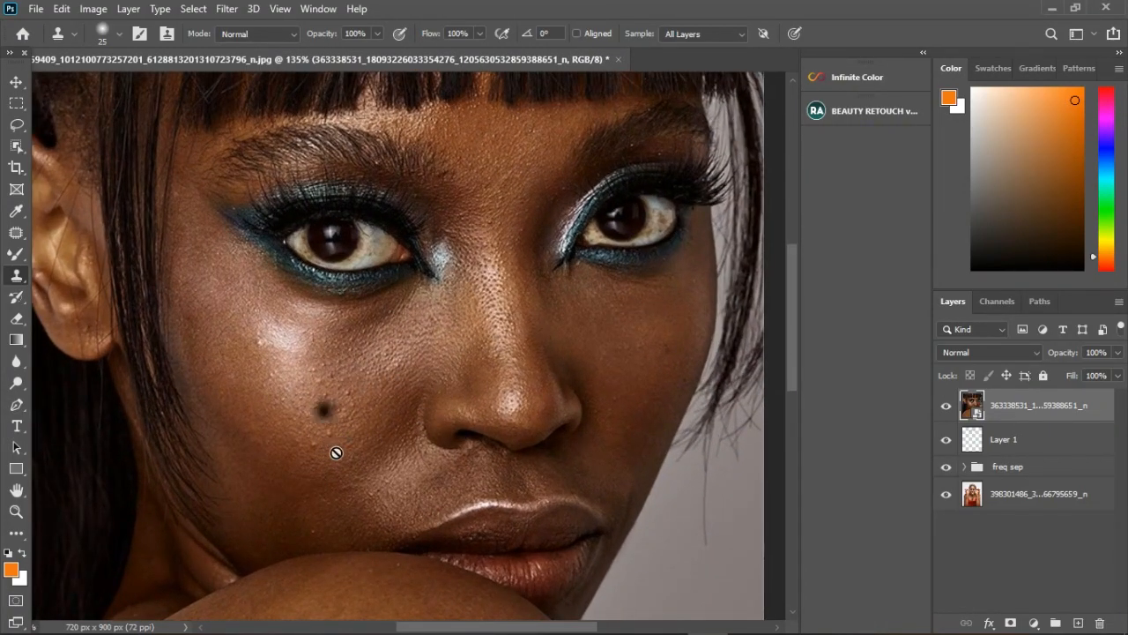
key(ctrl+z)
scroll(353, 429, down, 3)
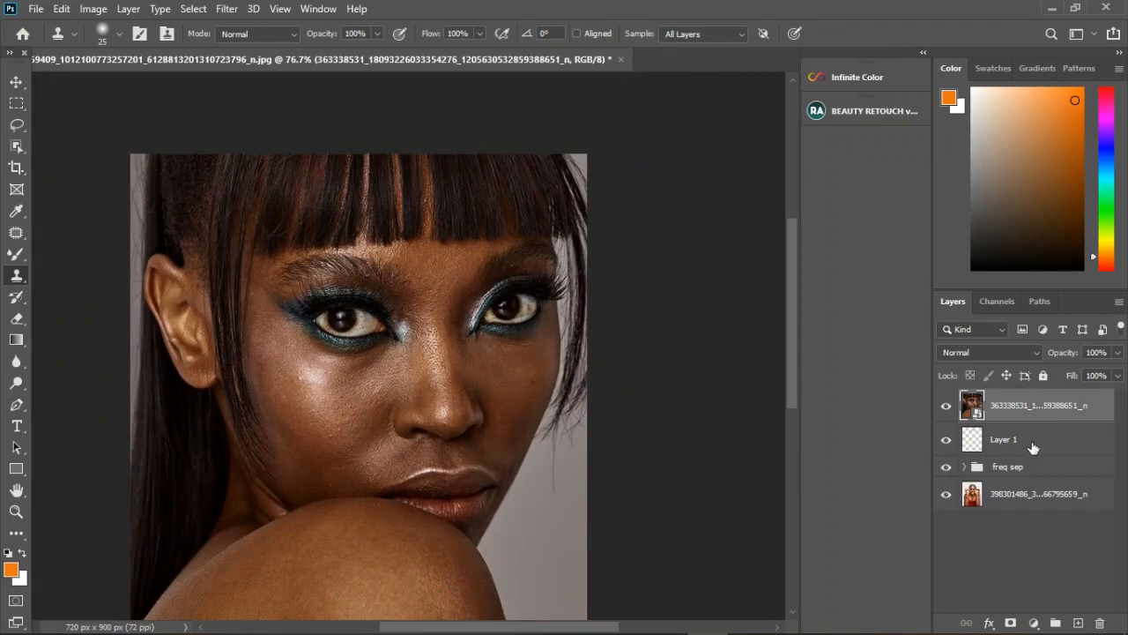
Step: Group Layer 1, the freq sep group and the earlier portrait layer together, and hide the group
click(1033, 448)
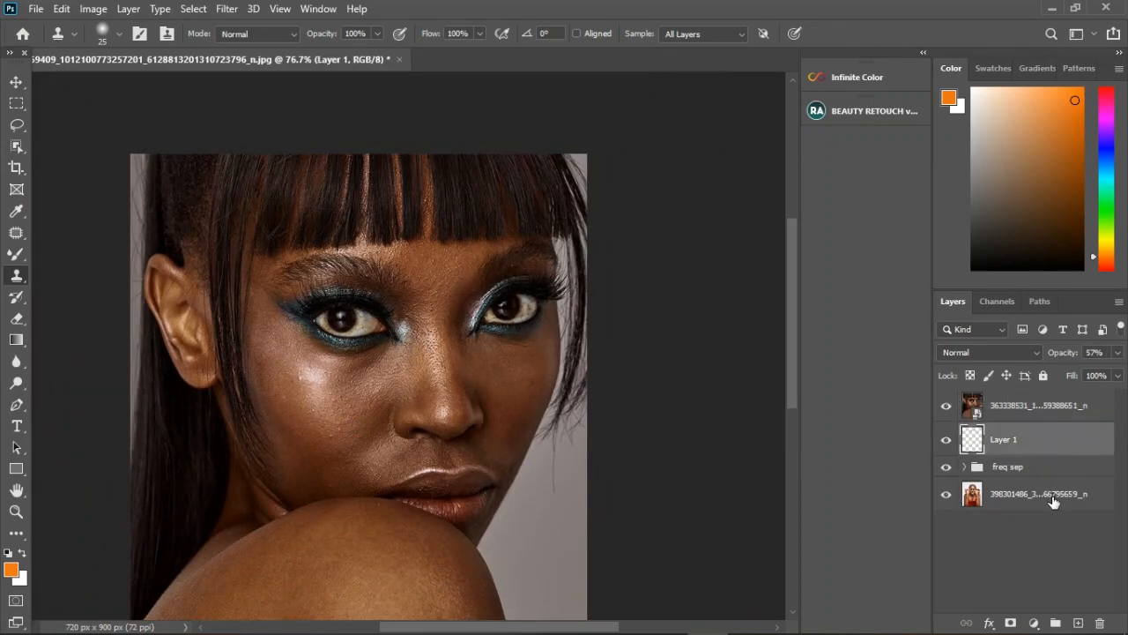
shift+click(1053, 501)
key(ctrl+g)
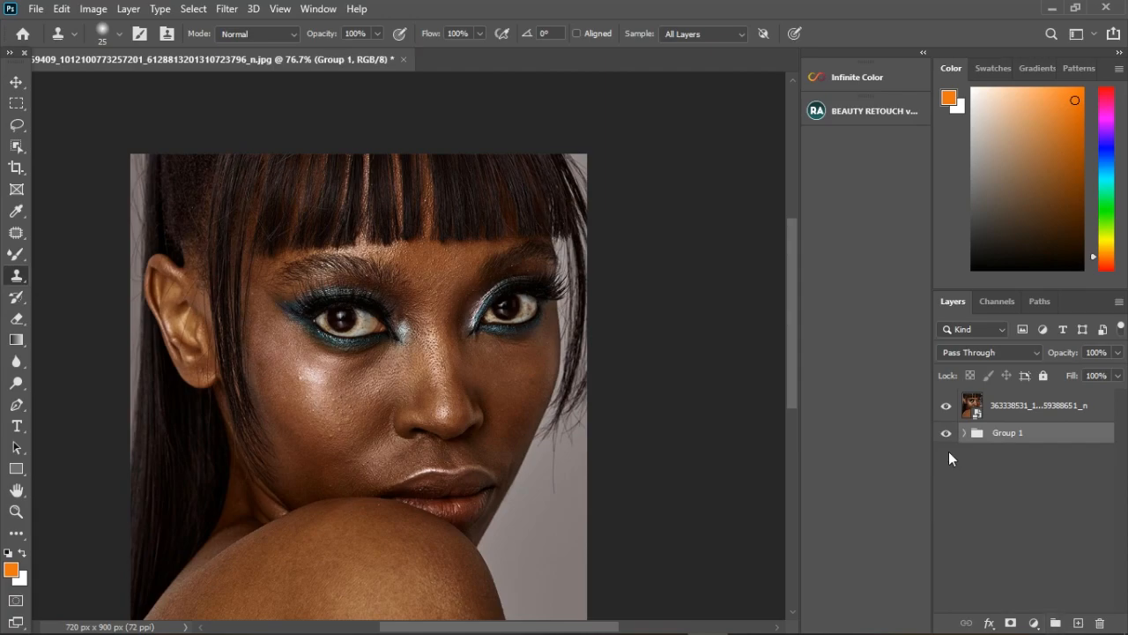
Step: Inspect the new portrait's skin, ear, nose and eye makeup, both close up and as a whole image
scroll(402, 282, up, 3)
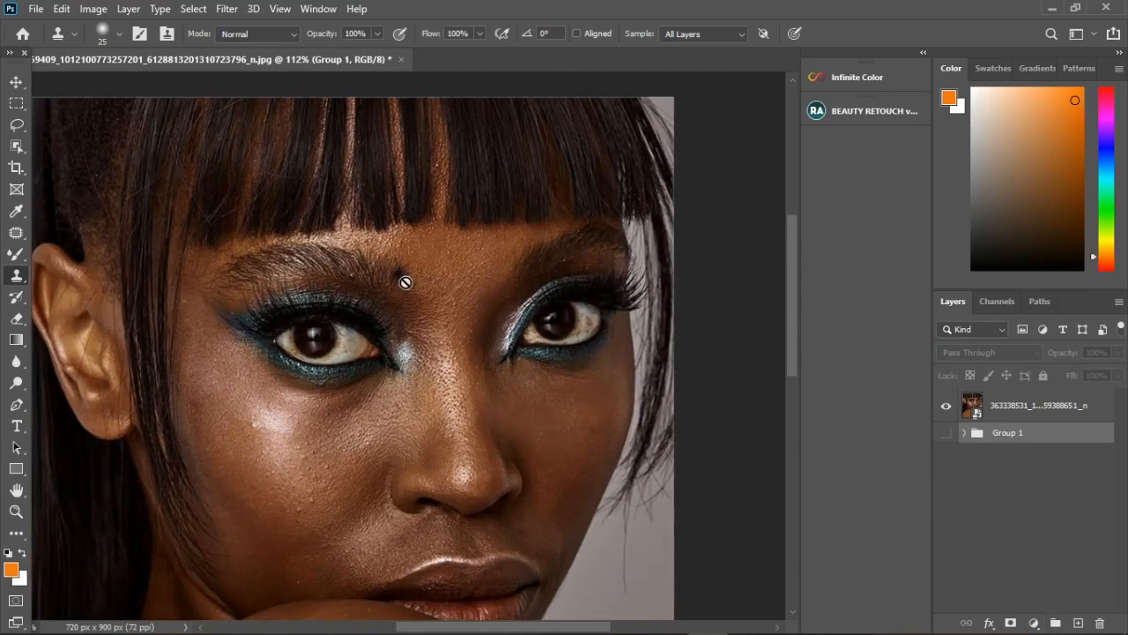
scroll(437, 232, down, 2)
scroll(359, 402, up, 1)
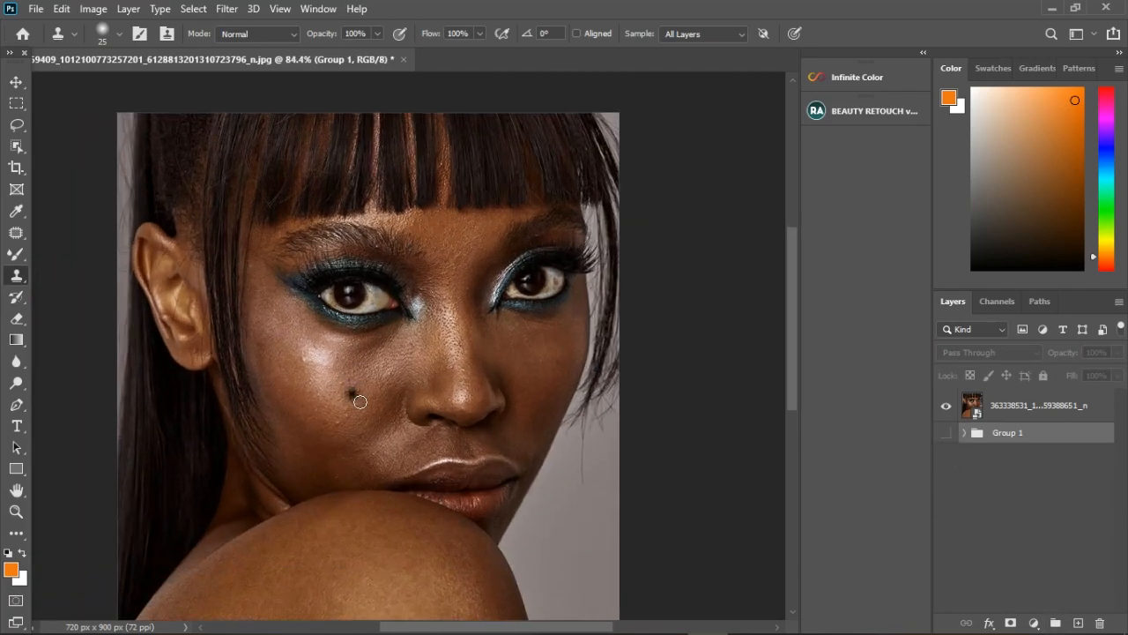
scroll(458, 233, down, 1)
scroll(408, 465, up, 2)
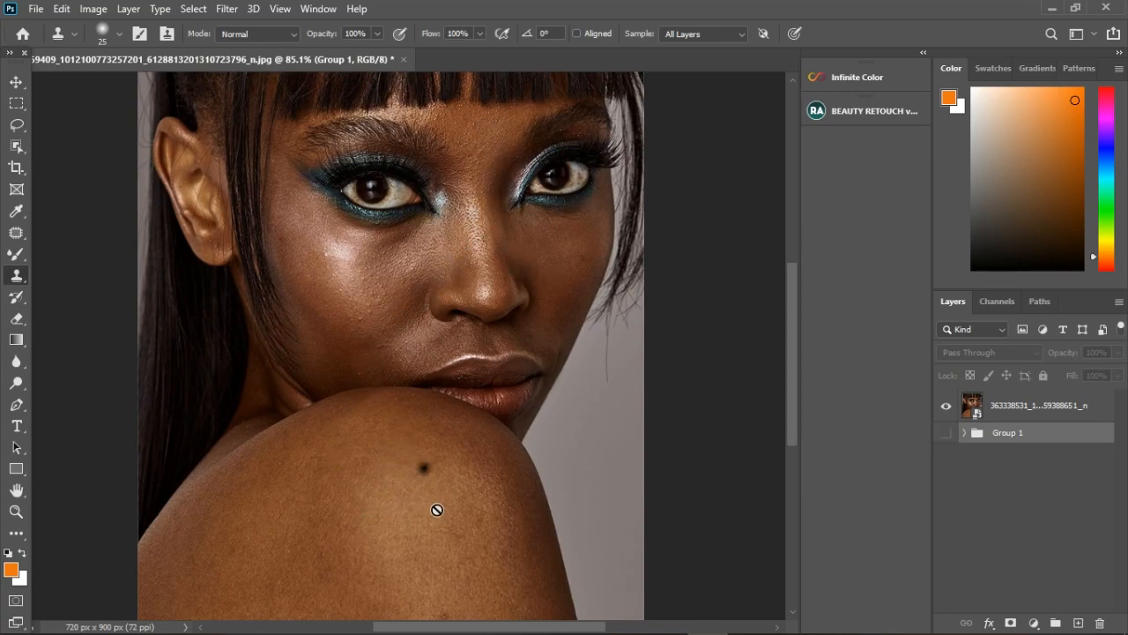
scroll(445, 511, down, 1)
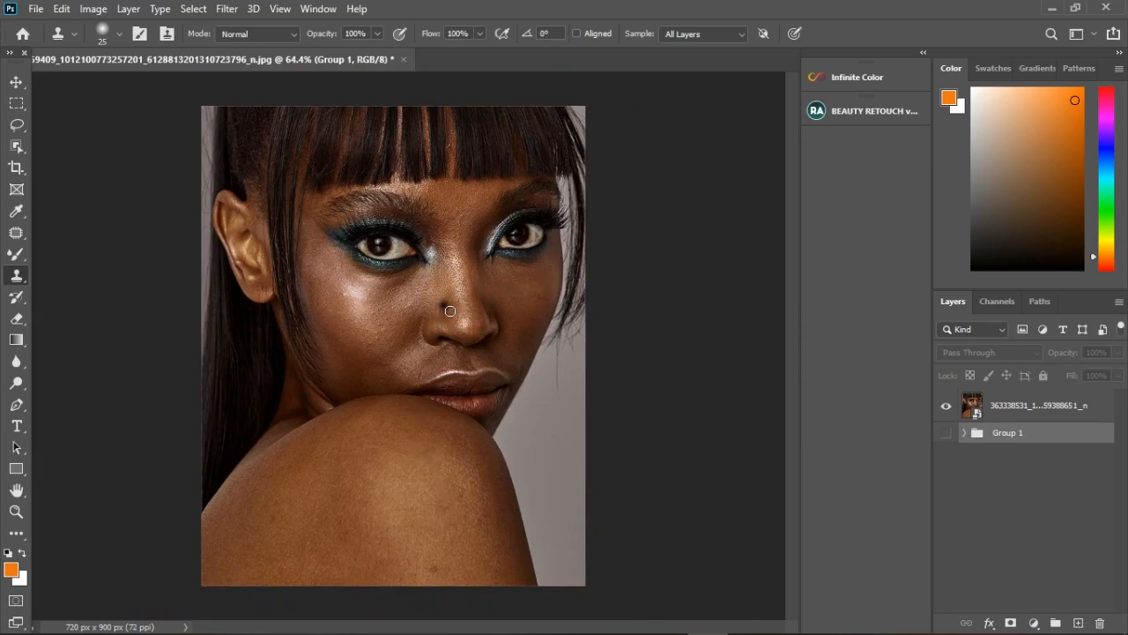
scroll(451, 311, up, 1)
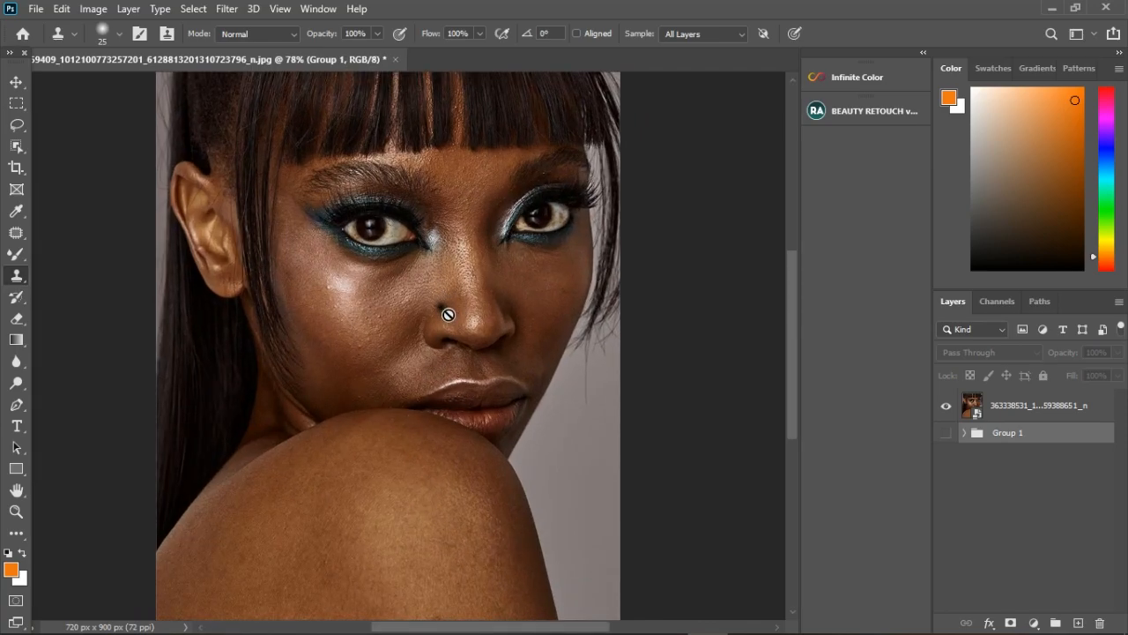
scroll(447, 314, down, 1)
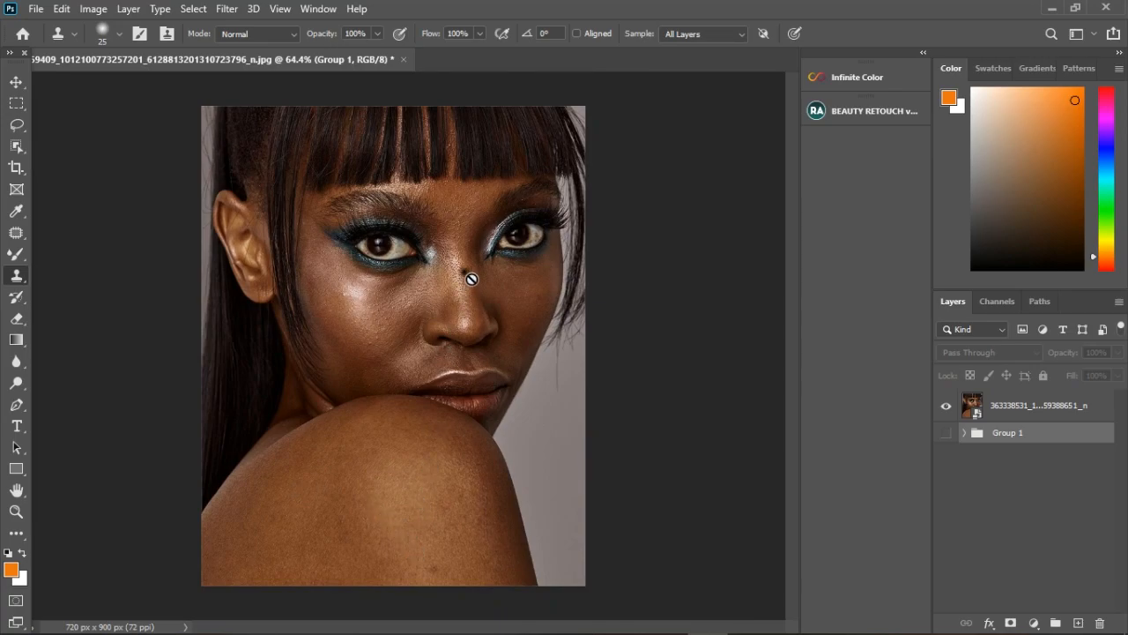
scroll(472, 279, up, 3)
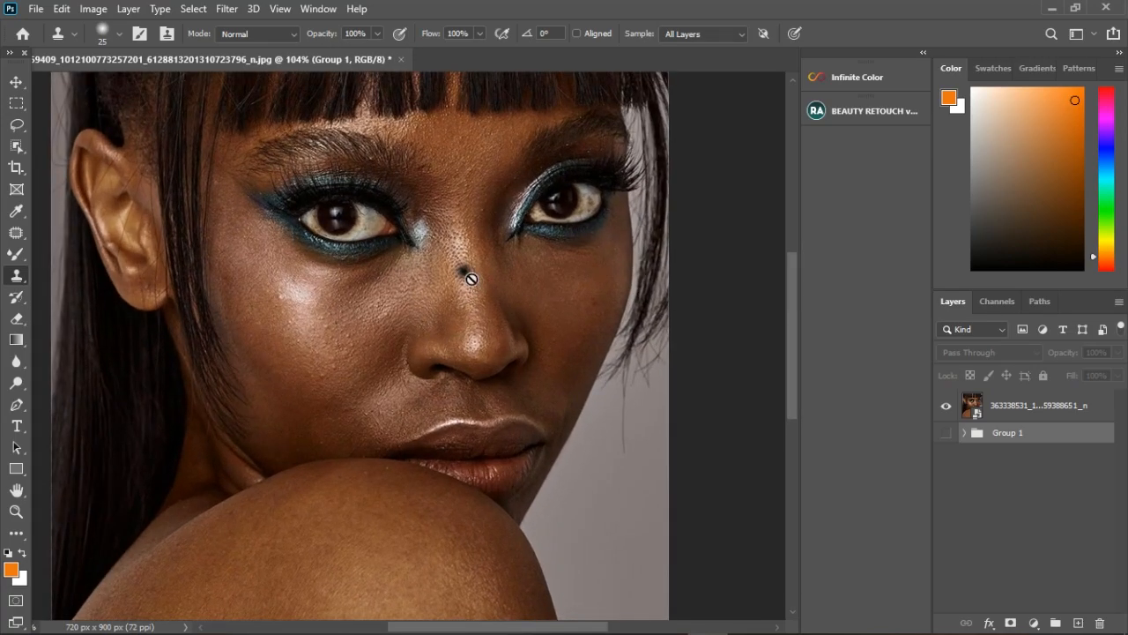
scroll(472, 279, down, 2)
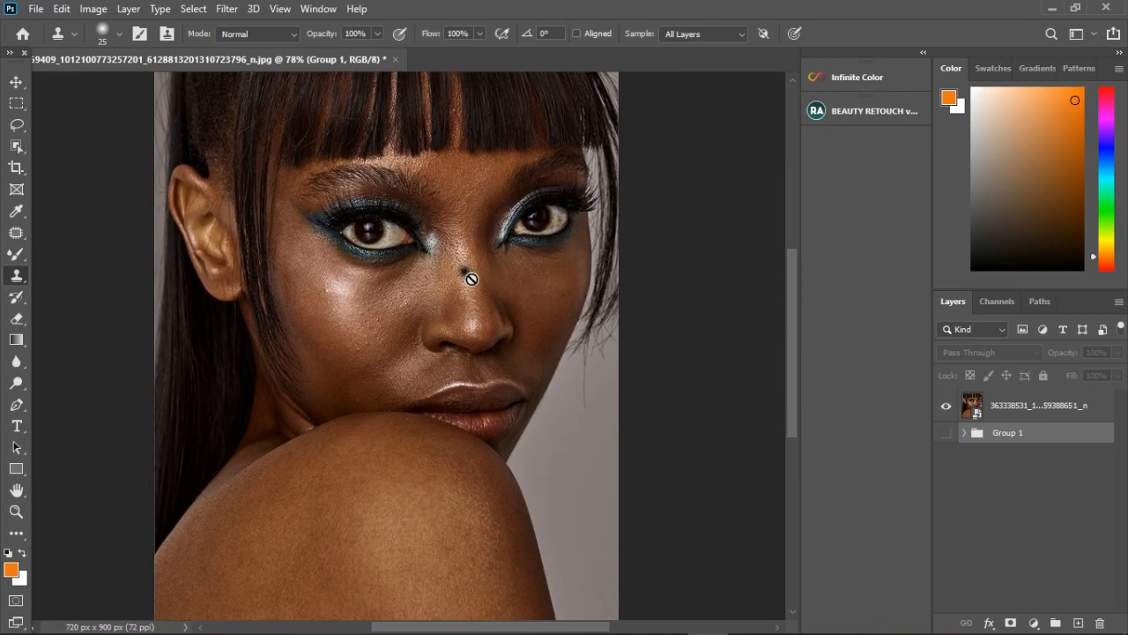
scroll(231, 243, up, 3)
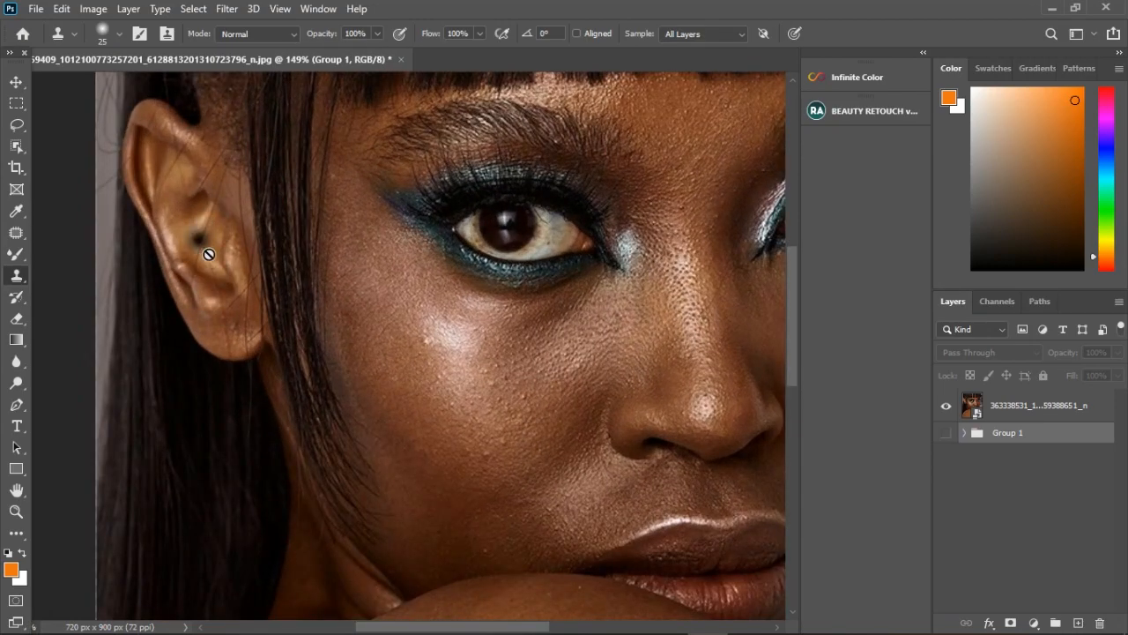
scroll(219, 252, down, 4)
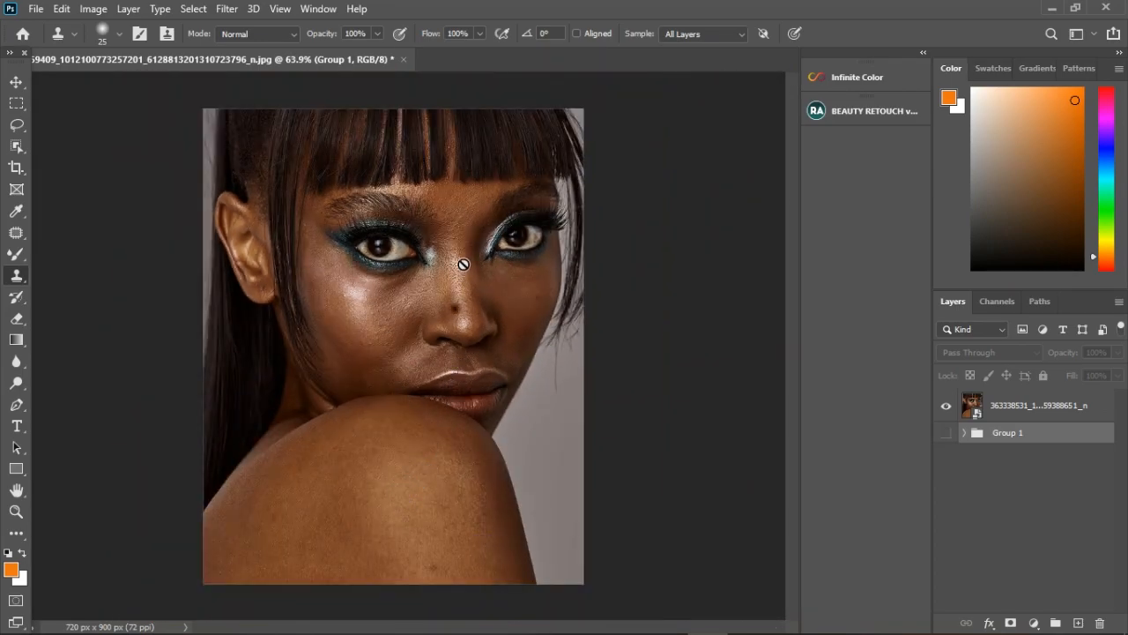
scroll(459, 251, up, 2)
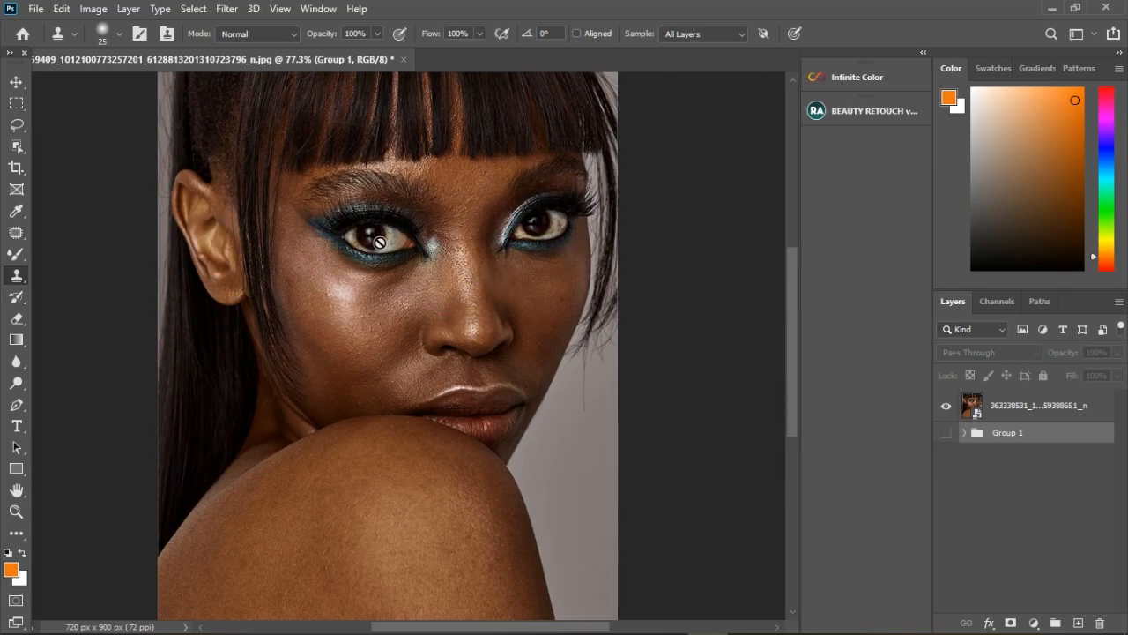
scroll(392, 248, up, 5)
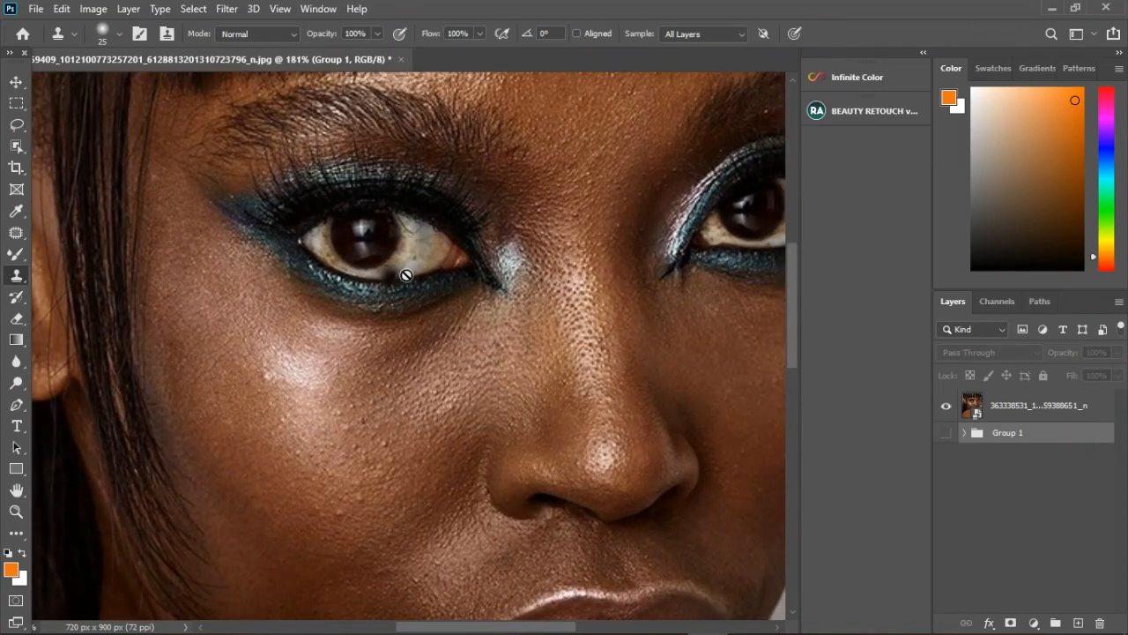
scroll(330, 327, down, 2)
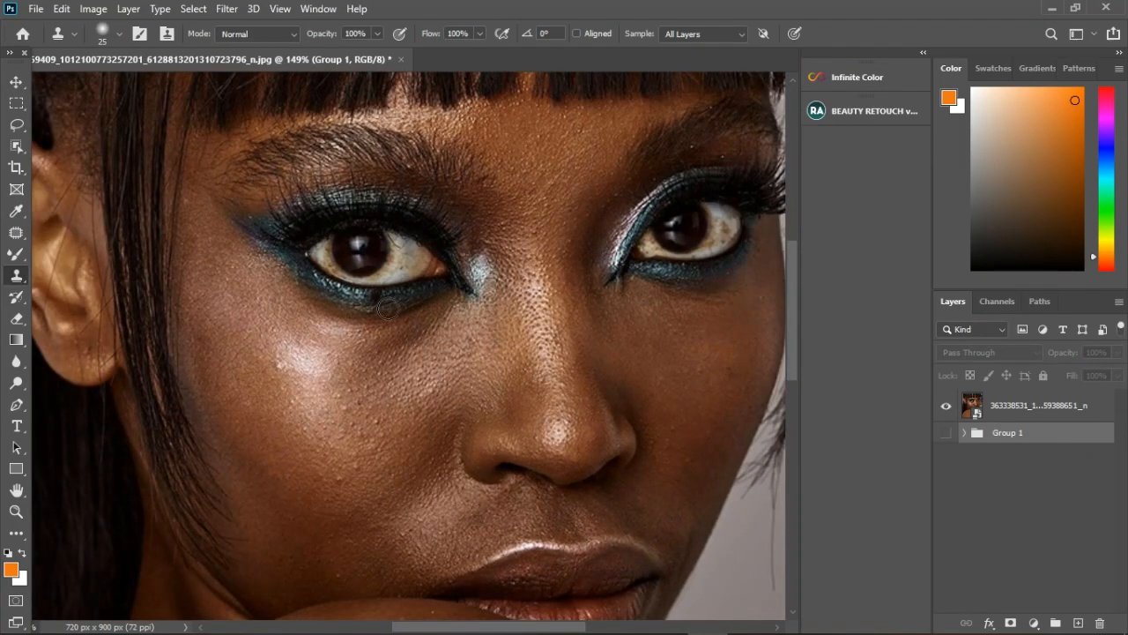
scroll(383, 299, down, 1)
scroll(443, 261, up, 1)
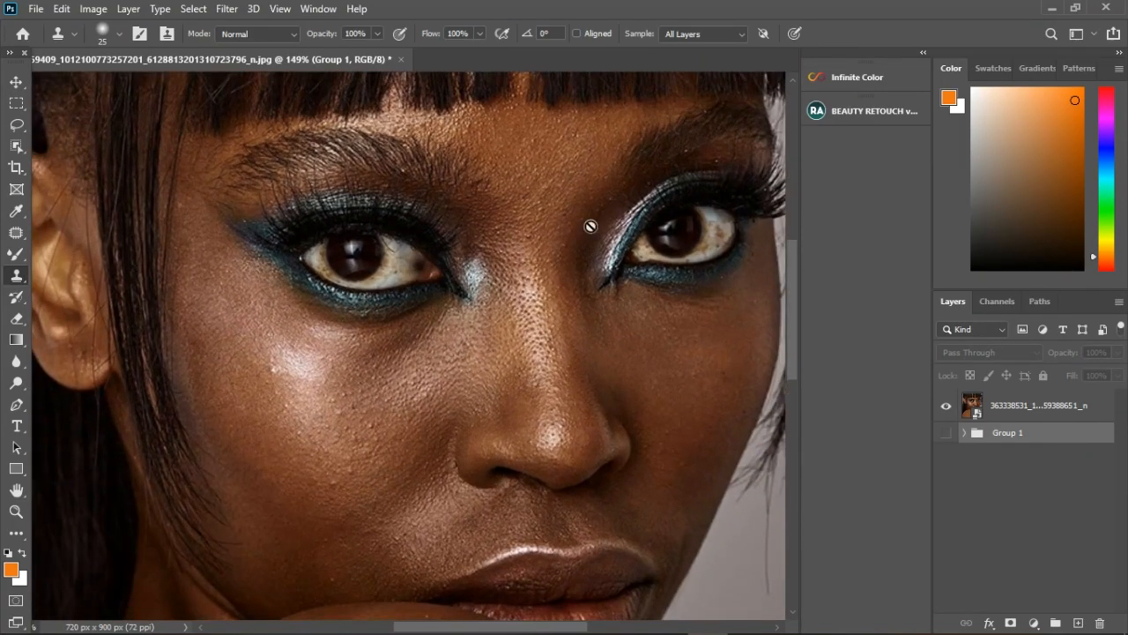
Step: Look through the tools offered by the Beauty Retouch and Infinite Color extensions, and collapse both panels
click(856, 109)
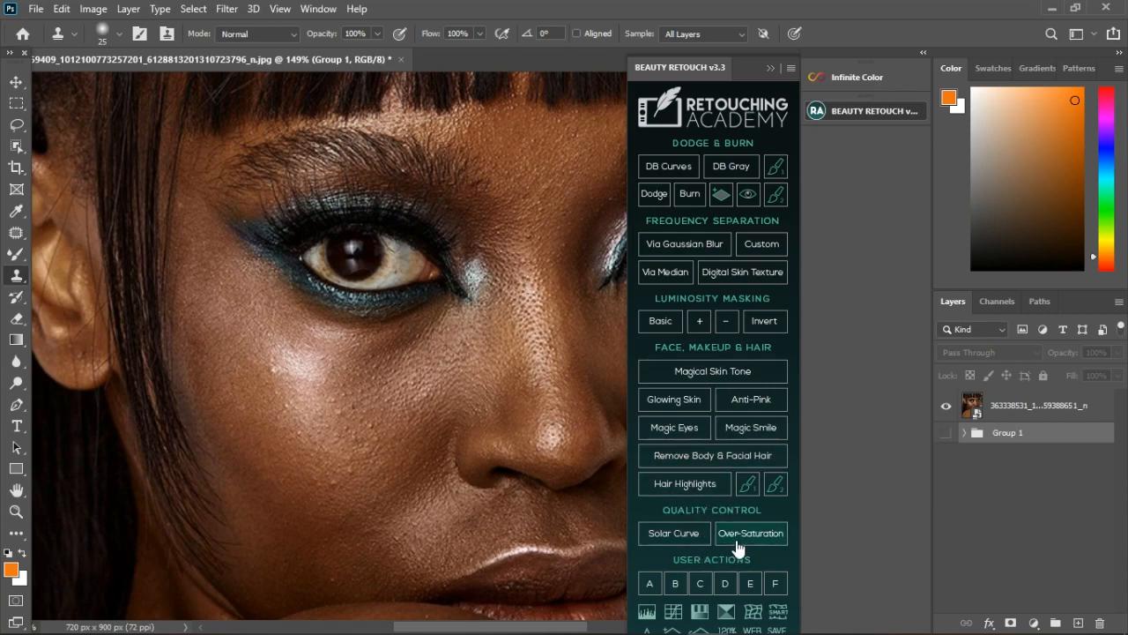
click(772, 69)
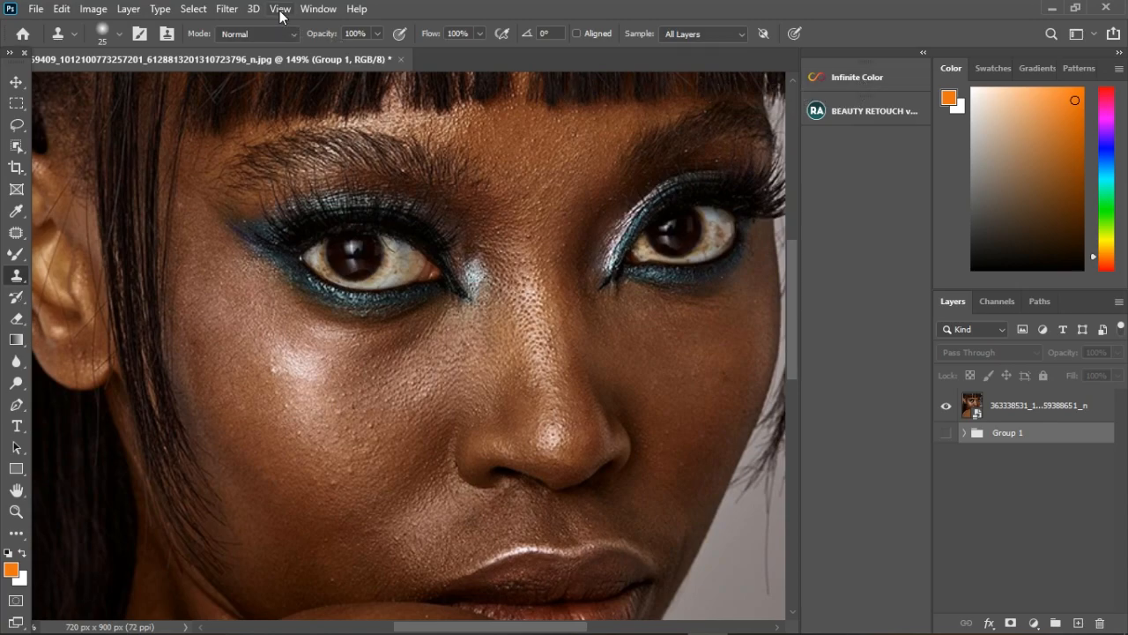
click(871, 78)
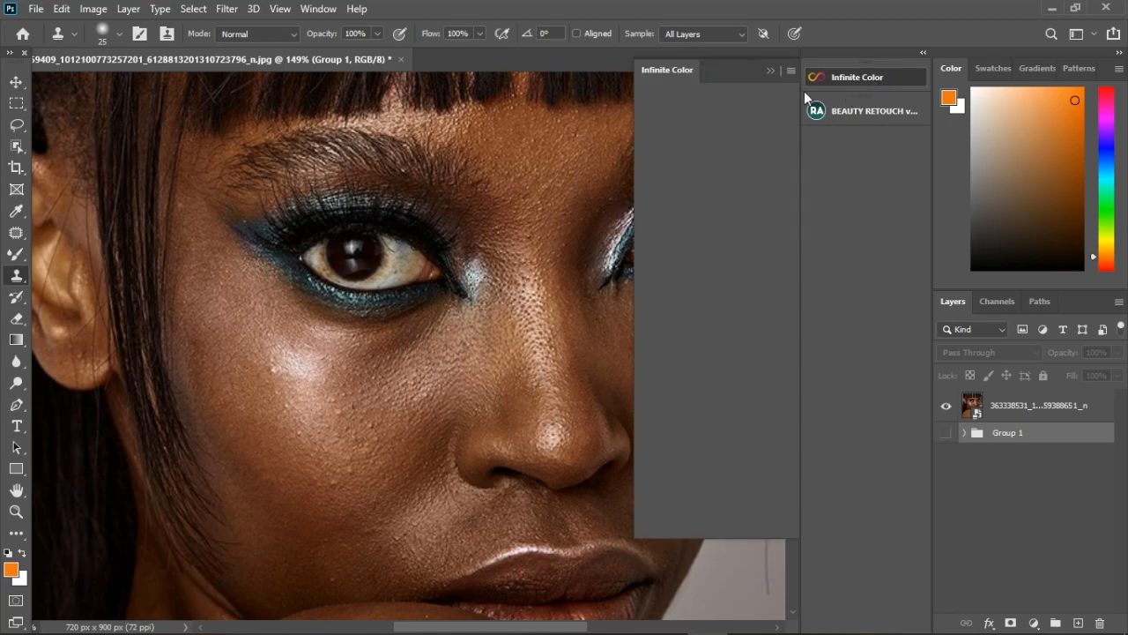
click(679, 71)
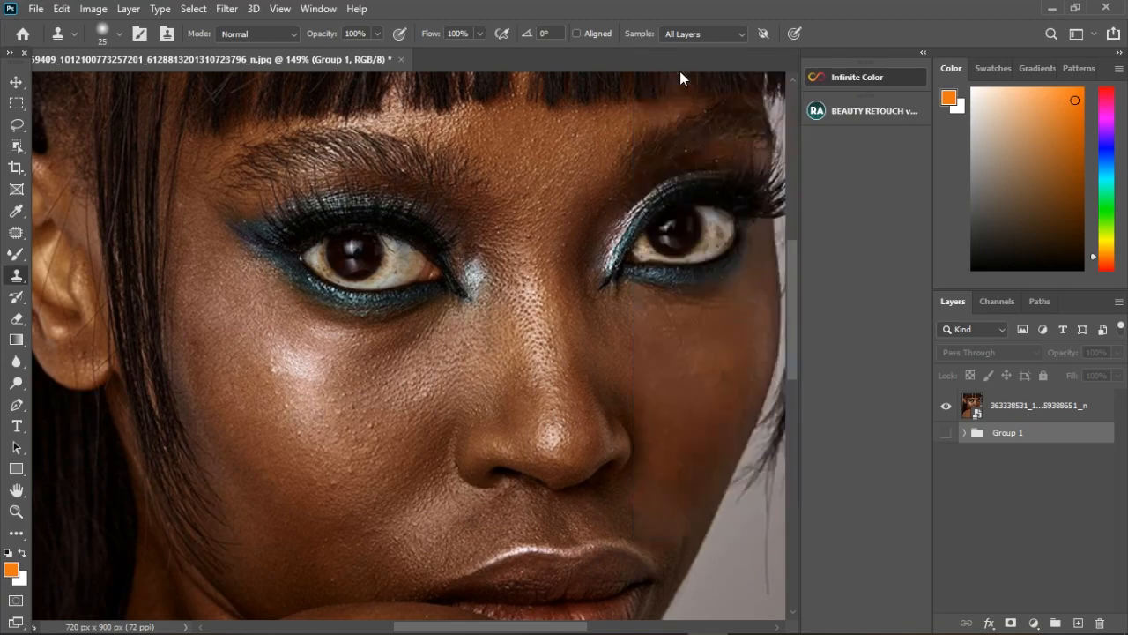
click(825, 79)
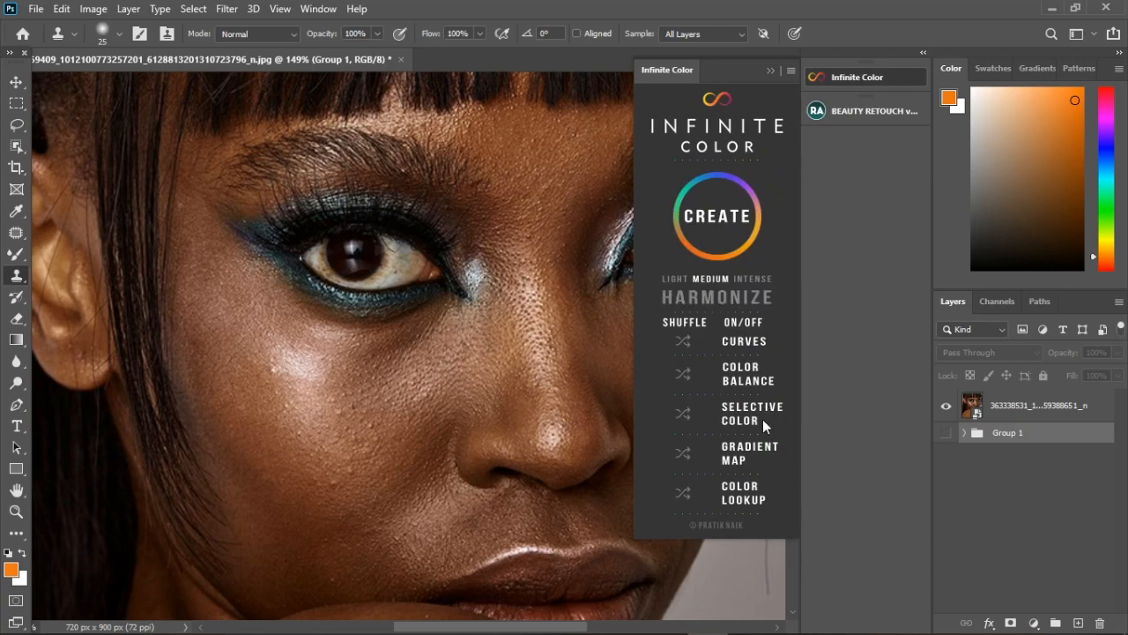
click(775, 69)
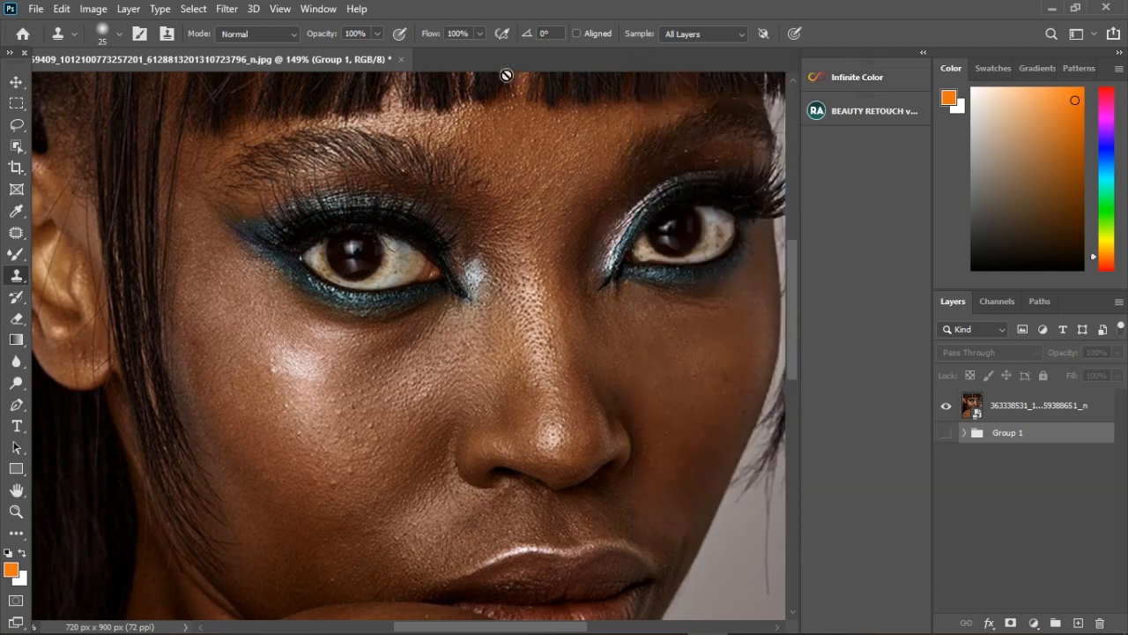
Step: Check where the extensions and workspace options are listed, without changing any of them
click(317, 11)
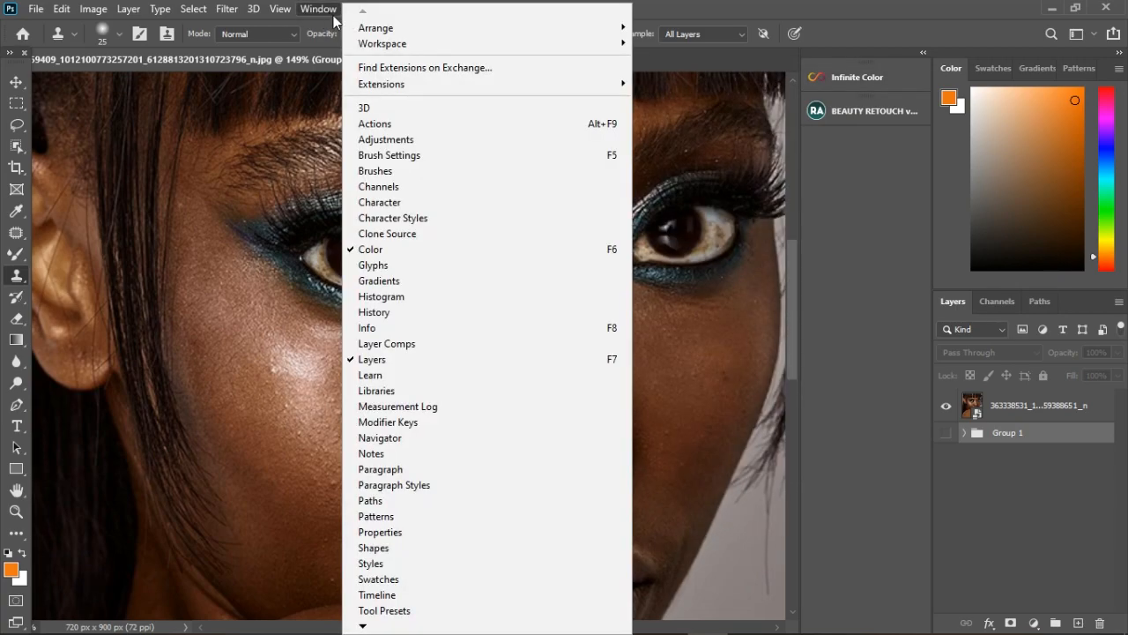
mouse_move(397, 86)
mouse_move(468, 44)
click(765, 33)
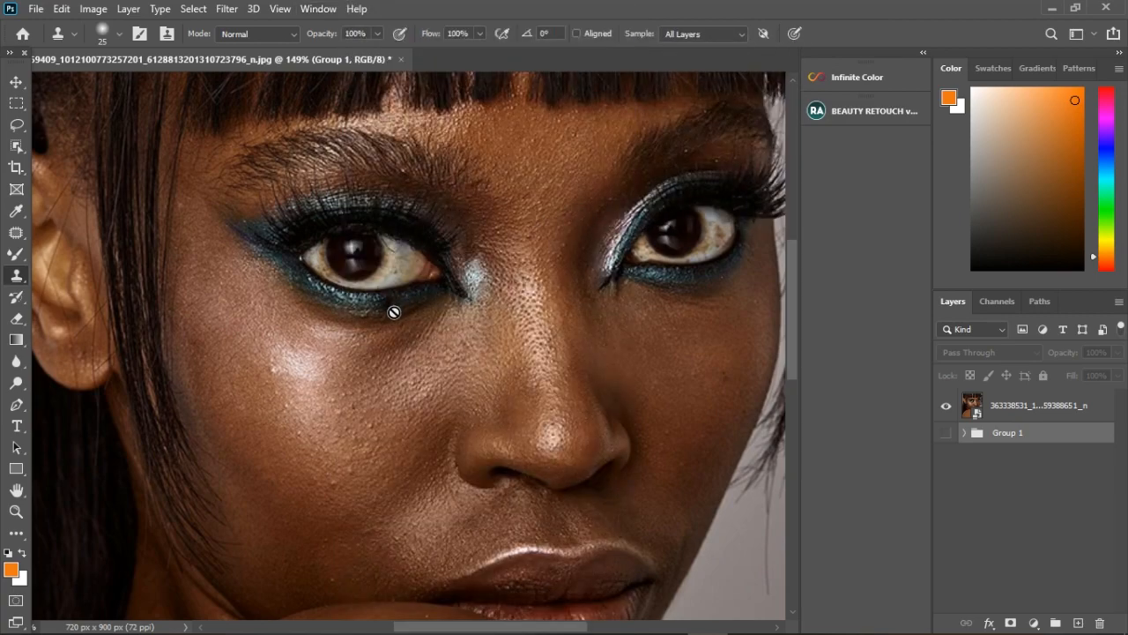
Step: Duplicate the close-up portrait's smart object layer and rasterize the copy
scroll(352, 291, up, 1)
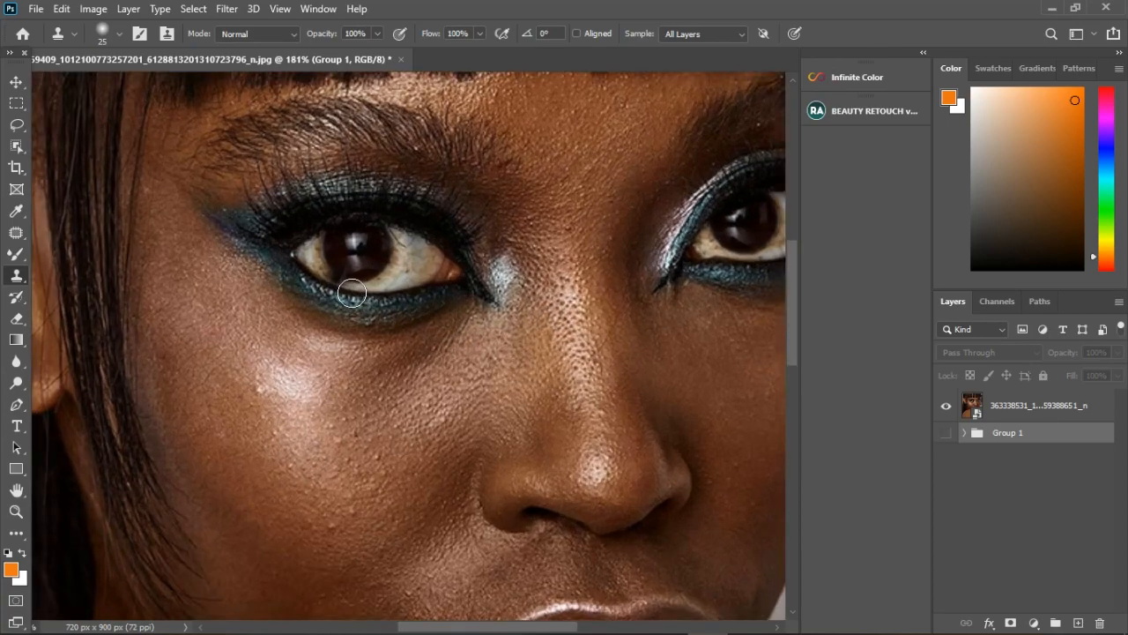
click(1045, 412)
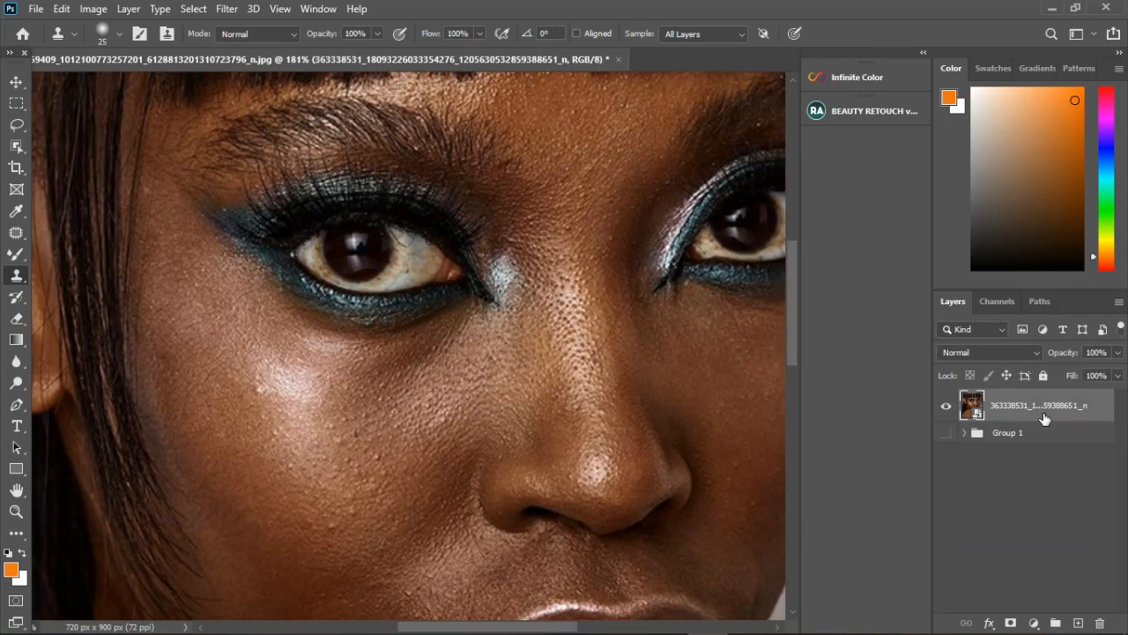
key(ctrl+j)
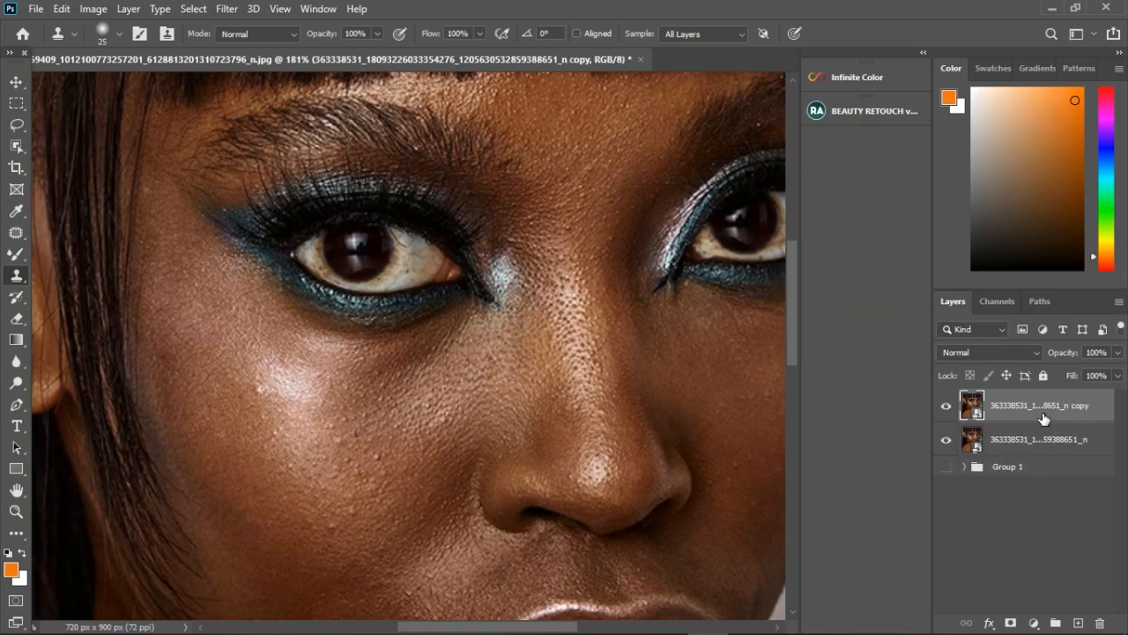
right_click(1042, 416)
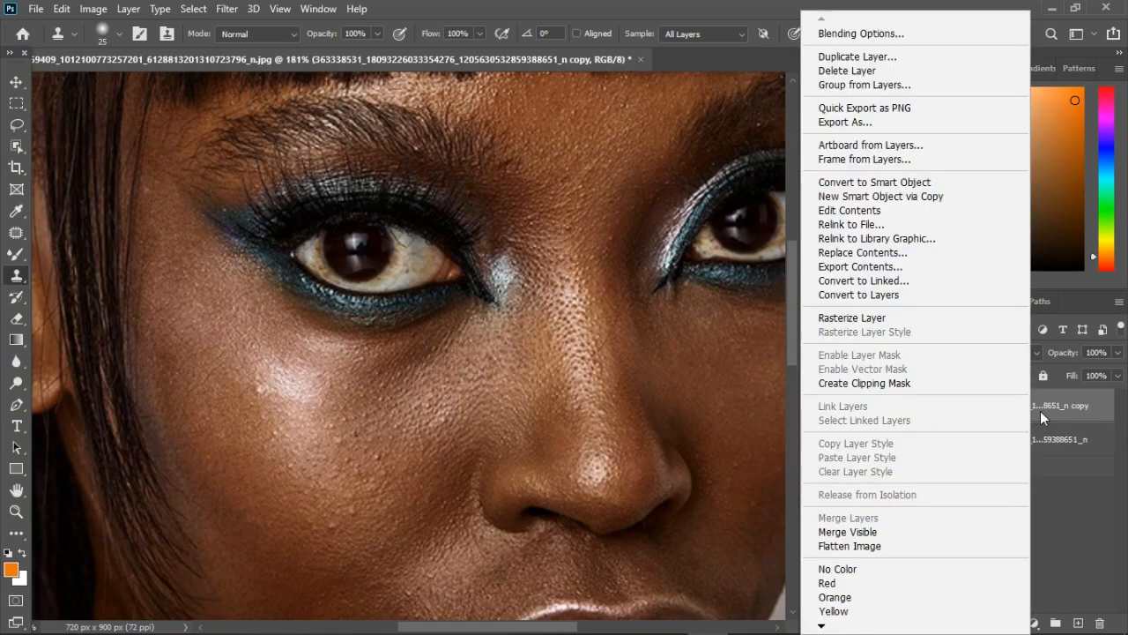
click(890, 320)
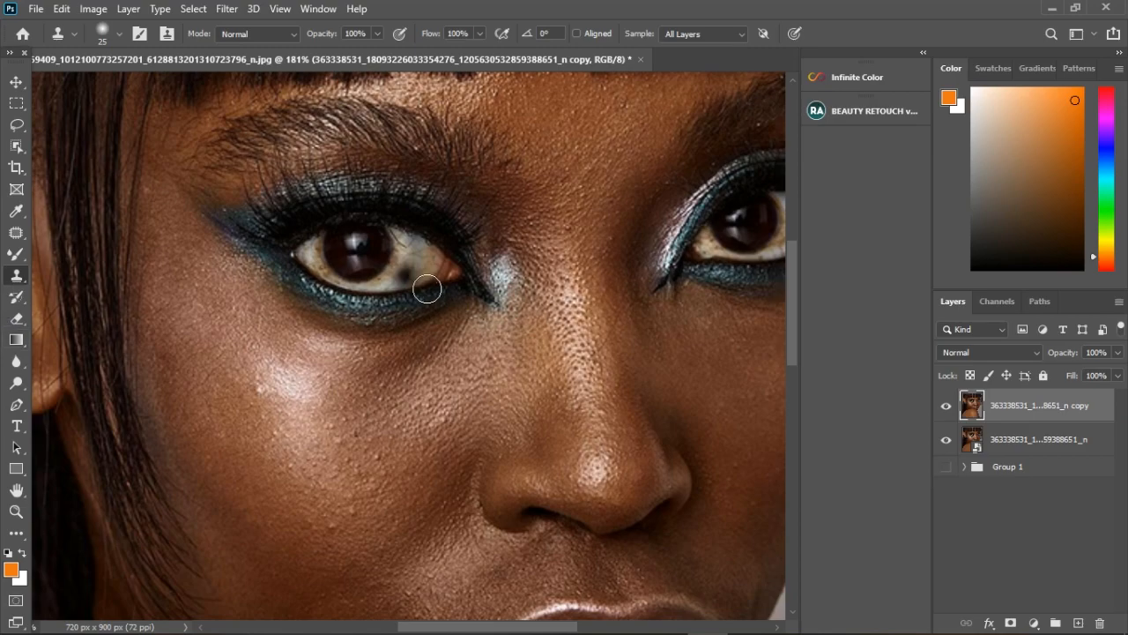
Step: Blend away the veins and blotches in the white of the portrait's left-hand eye with a size 9 Mixer Brush
scroll(424, 259, up, 4)
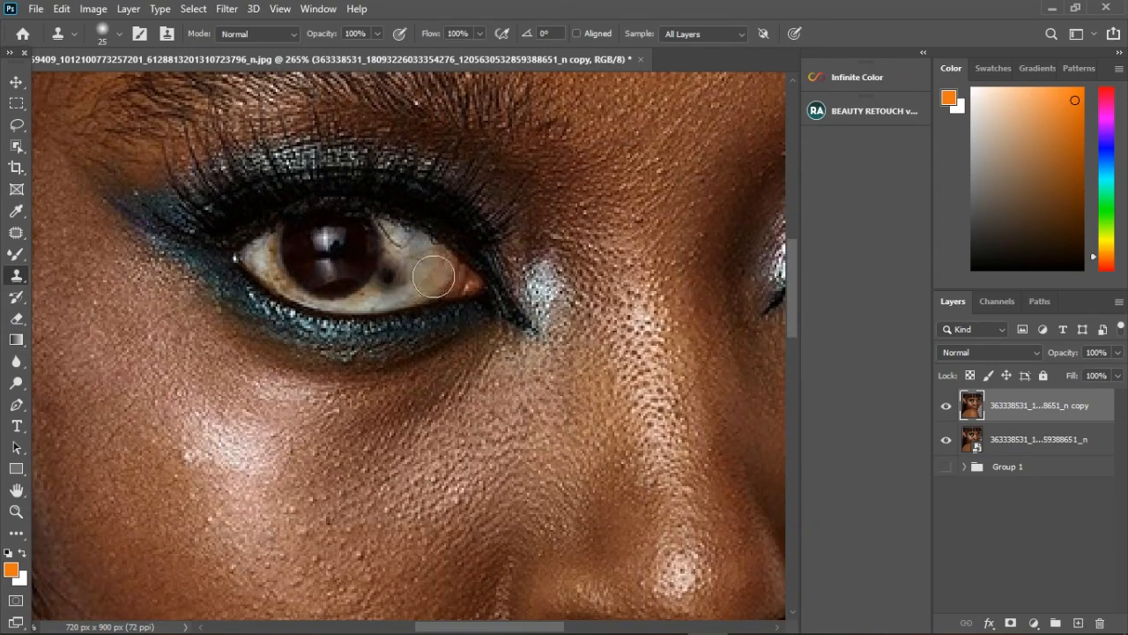
click(15, 256)
click(17, 261)
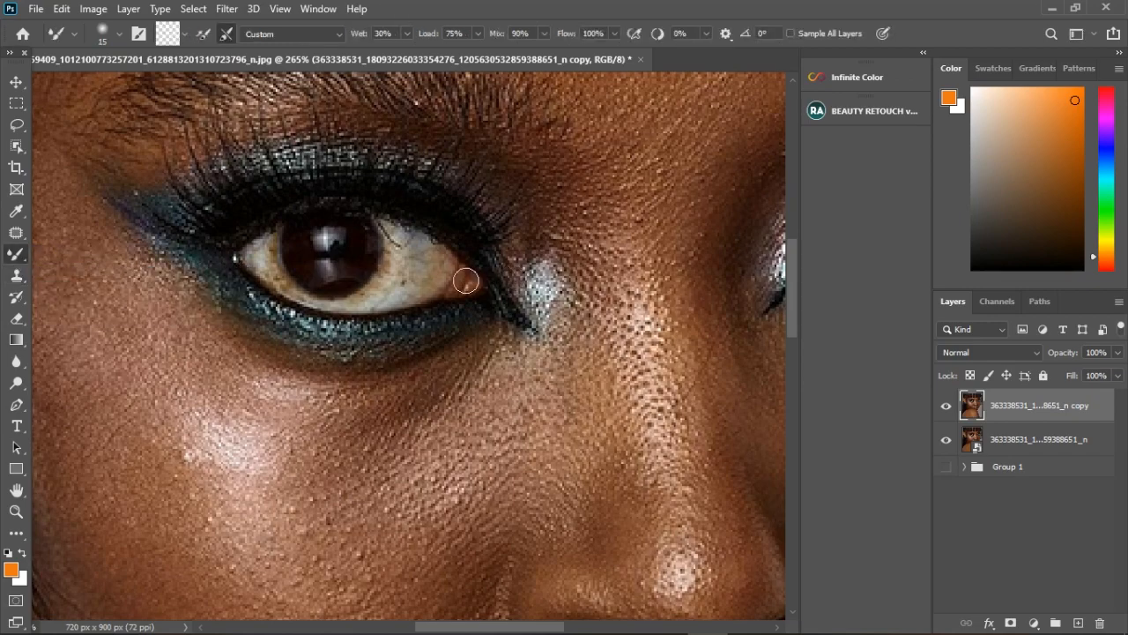
key(bracketleft)
key(bracketleft)
drag(409, 271, 390, 274)
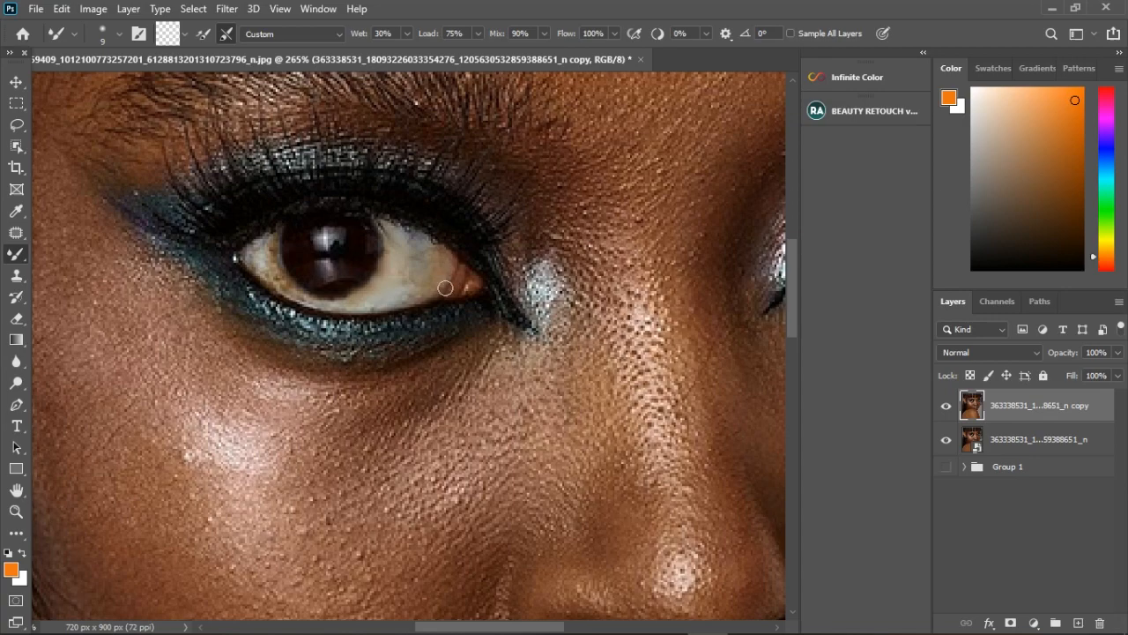
mouse_move(274, 262)
mouse_down()
mouse_move(279, 287)
mouse_move(306, 307)
mouse_move(279, 275)
mouse_up()
Step: Smooth the white of the portrait's right-hand eye with the Mixer Brush, and compare the retouched copy with the original
scroll(365, 300, down, 6)
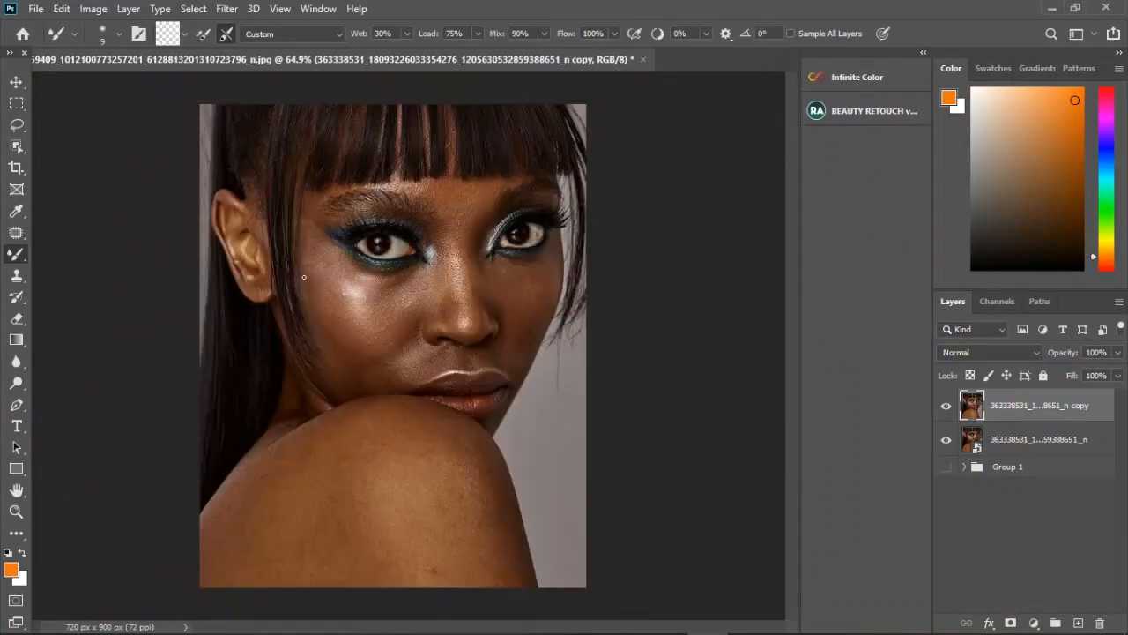
scroll(570, 220, up, 6)
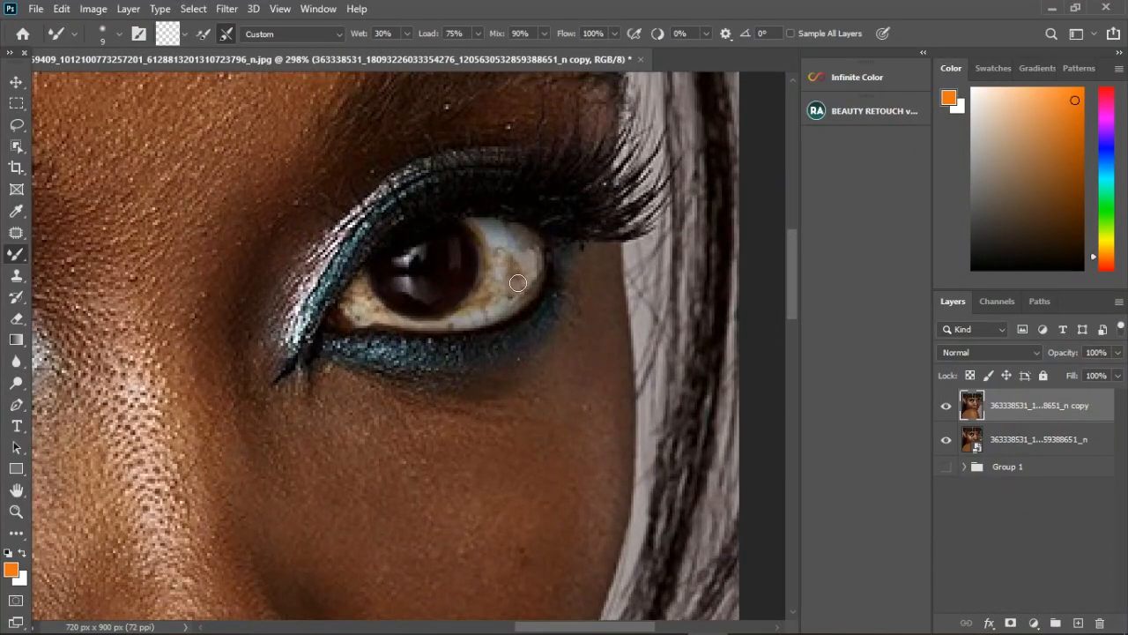
mouse_move(510, 244)
mouse_down()
mouse_move(513, 275)
mouse_move(542, 267)
mouse_move(495, 319)
mouse_move(514, 309)
mouse_move(489, 316)
mouse_move(508, 286)
mouse_move(491, 236)
mouse_move(501, 289)
mouse_move(483, 310)
mouse_move(370, 315)
mouse_move(386, 321)
mouse_move(365, 302)
mouse_move(432, 337)
mouse_move(504, 303)
mouse_move(493, 325)
mouse_move(471, 323)
mouse_move(509, 313)
mouse_move(521, 278)
mouse_move(497, 249)
mouse_up()
scroll(512, 255, down, 6)
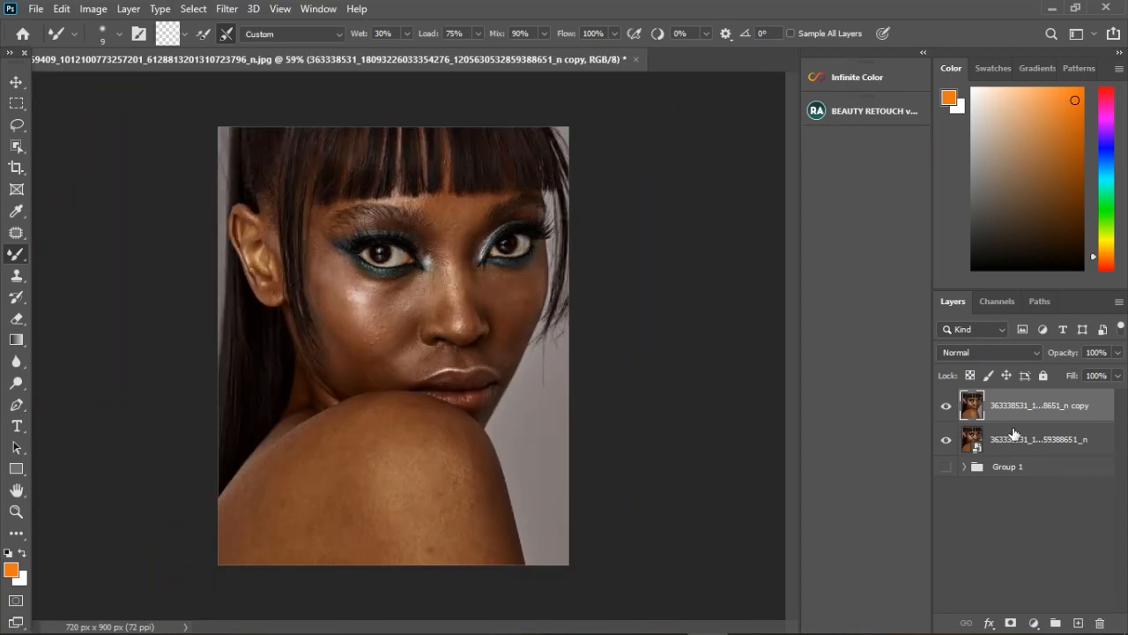
click(946, 405)
click(951, 407)
Step: Add a Solid Color fill layer in orange ed7514 above the retouched copy and invert its mask
scroll(444, 234, up, 4)
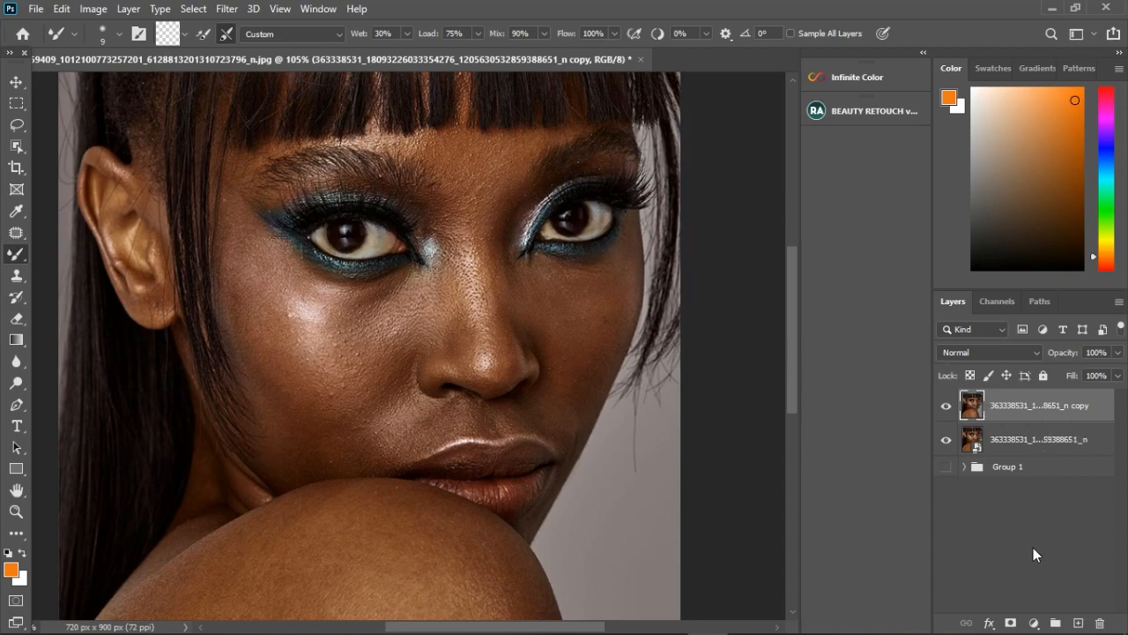
click(1034, 623)
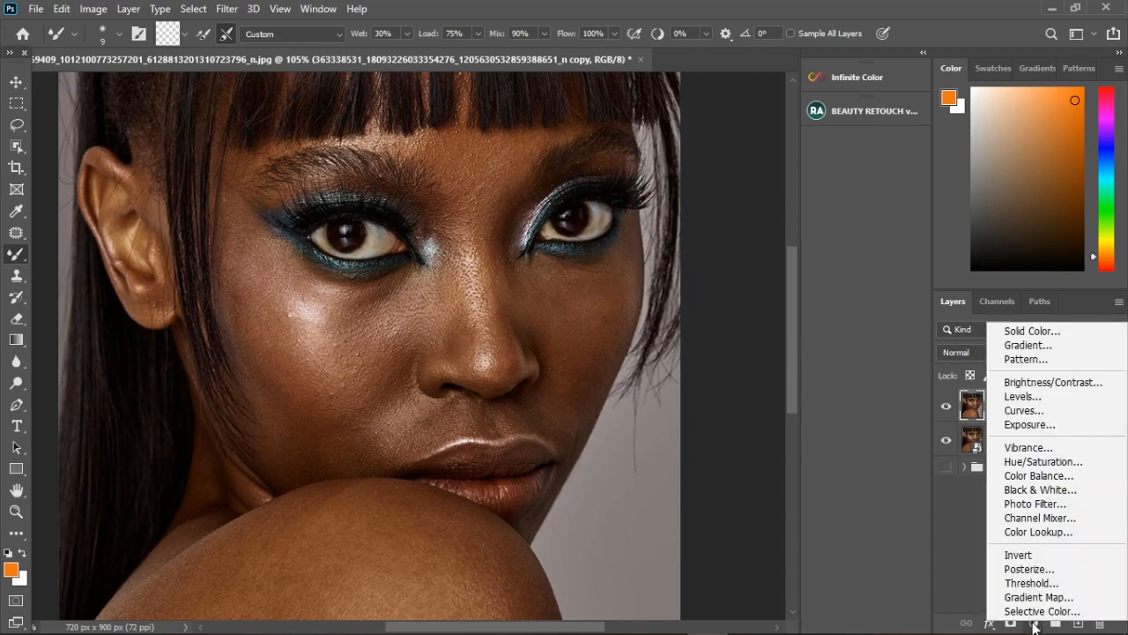
click(1025, 332)
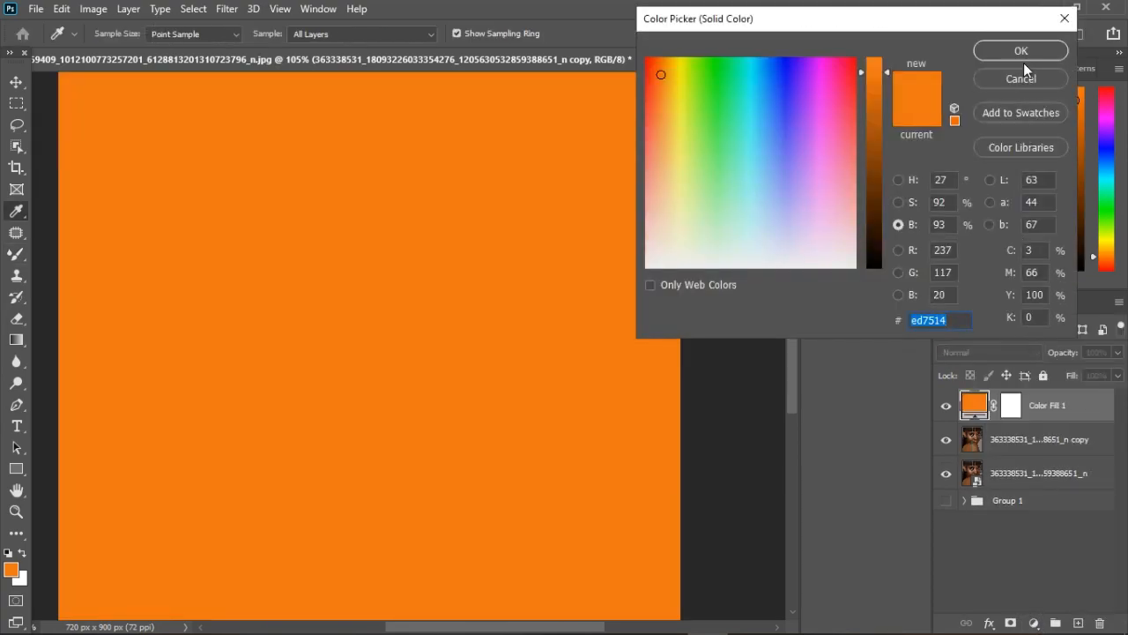
click(1018, 48)
click(1013, 406)
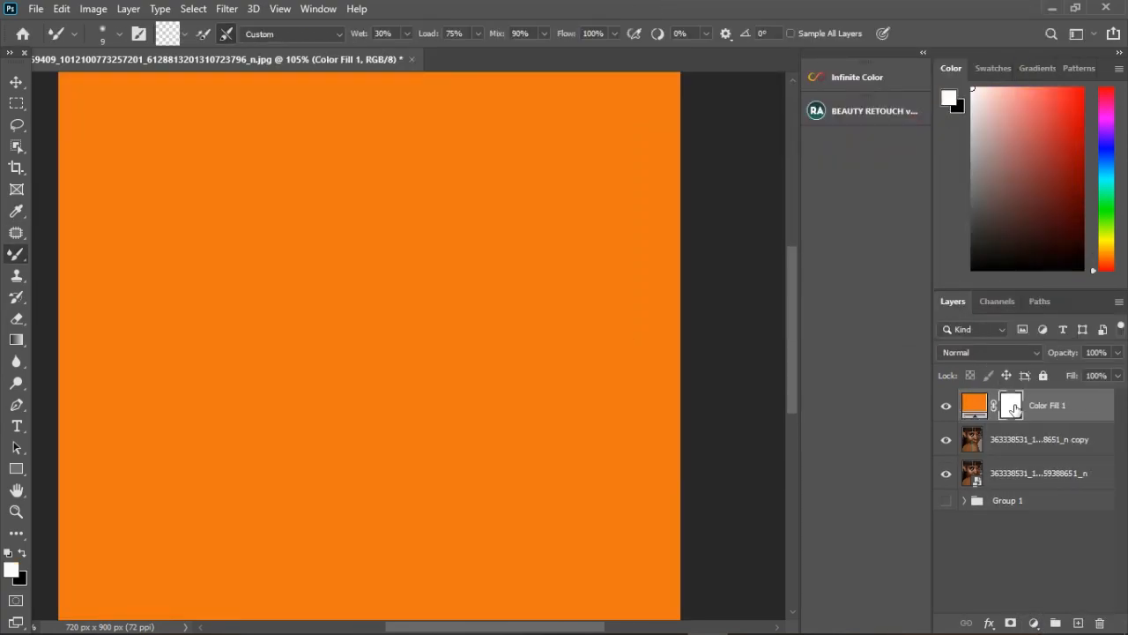
key(ctrl+i)
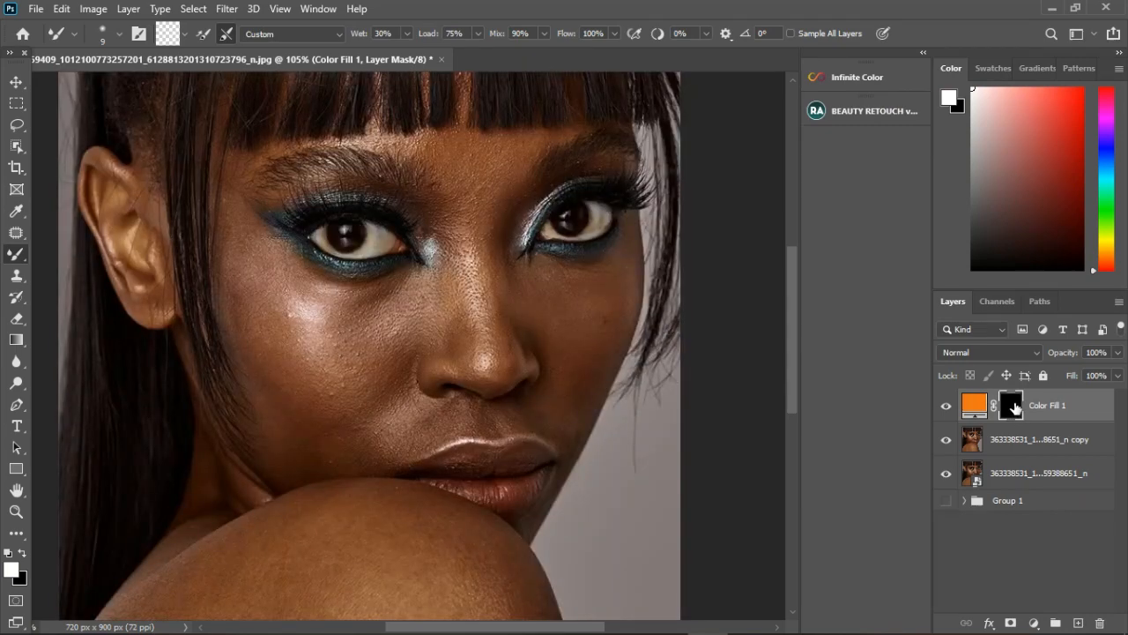
Step: Paint the fill layer's mask white over the whole left-hand eye with the Brush reduced to size 15
right_click(25, 251)
click(70, 253)
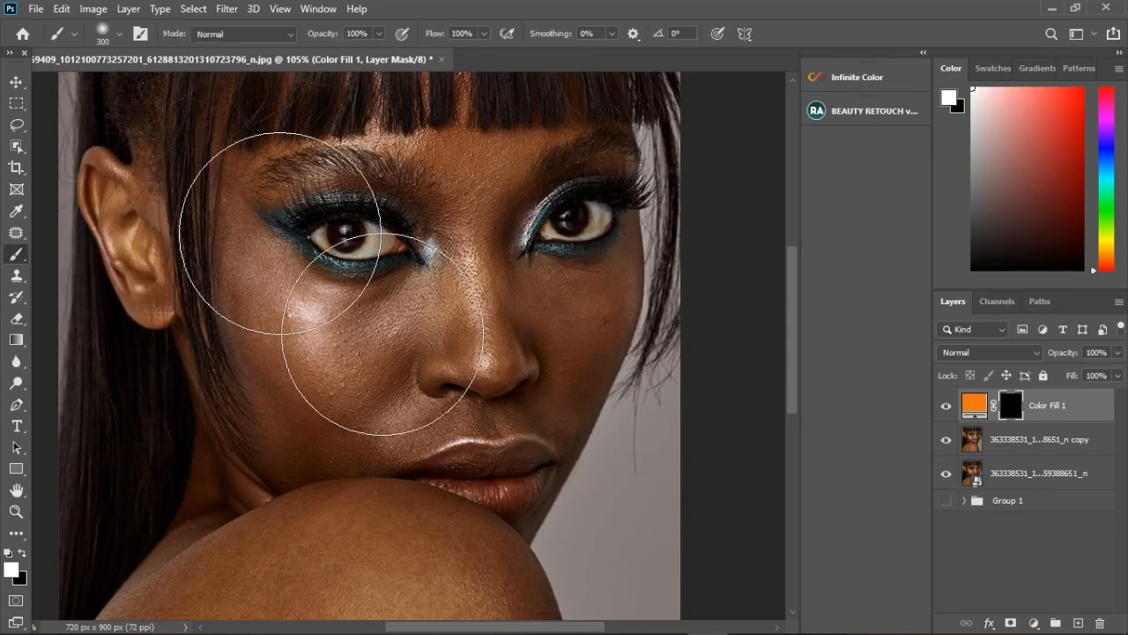
key(bracketleft)
key(bracketleft)
key(bracketleft)
key(bracketleft)
key(bracketleft)
key(bracketleft)
key(bracketleft)
key(bracketleft)
key(bracketleft)
key(bracketleft)
key(bracketleft)
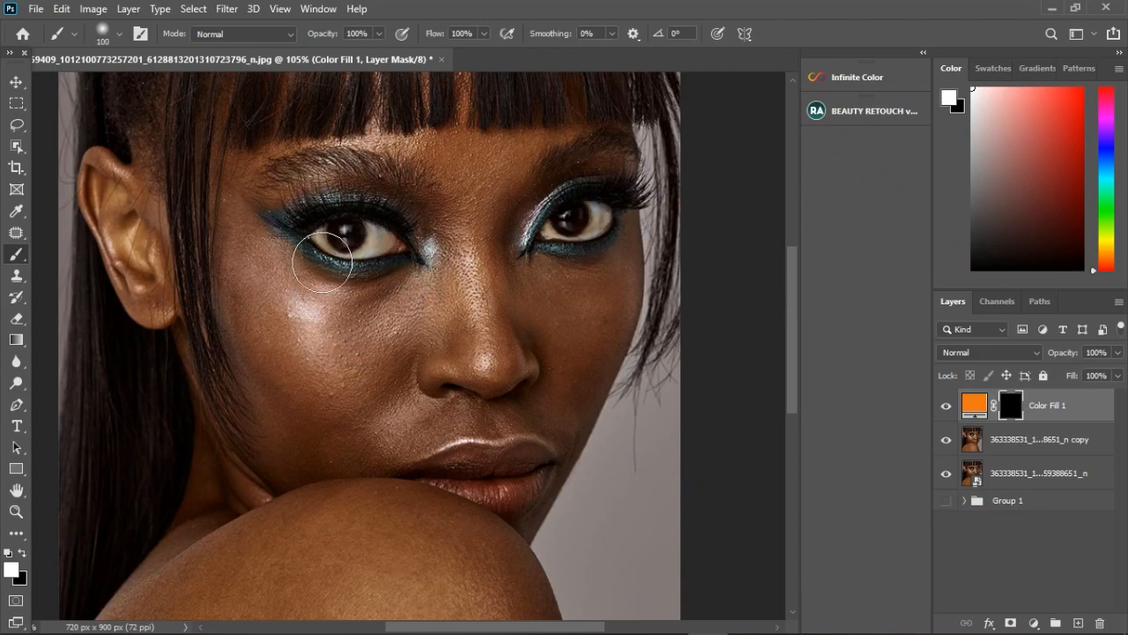
key(bracketleft)
scroll(366, 253, up, 2)
key(bracketleft)
key(bracketleft)
key(bracketleft)
mouse_move(339, 242)
mouse_down()
mouse_move(318, 234)
mouse_move(344, 251)
mouse_move(375, 245)
mouse_up()
key(bracketleft)
key(bracketleft)
key(bracketleft)
key(ctrl+z)
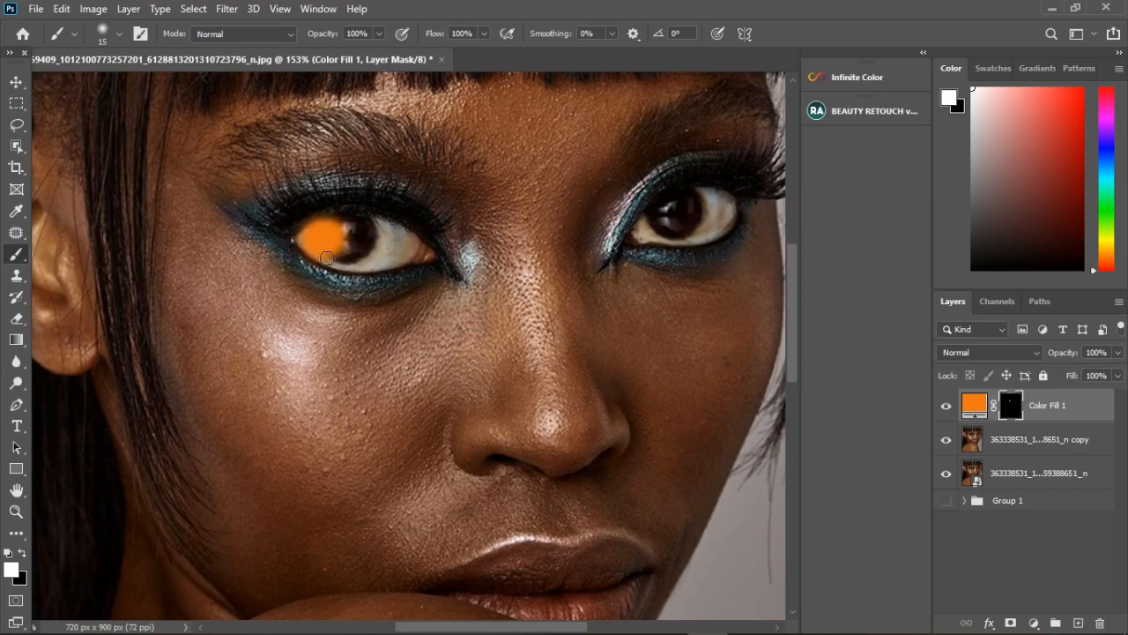
mouse_move(322, 253)
mouse_down()
mouse_move(373, 269)
mouse_move(422, 257)
mouse_move(407, 232)
mouse_move(362, 224)
mouse_move(331, 227)
mouse_move(377, 249)
mouse_move(361, 254)
mouse_move(400, 256)
mouse_move(396, 238)
mouse_move(301, 244)
mouse_up()
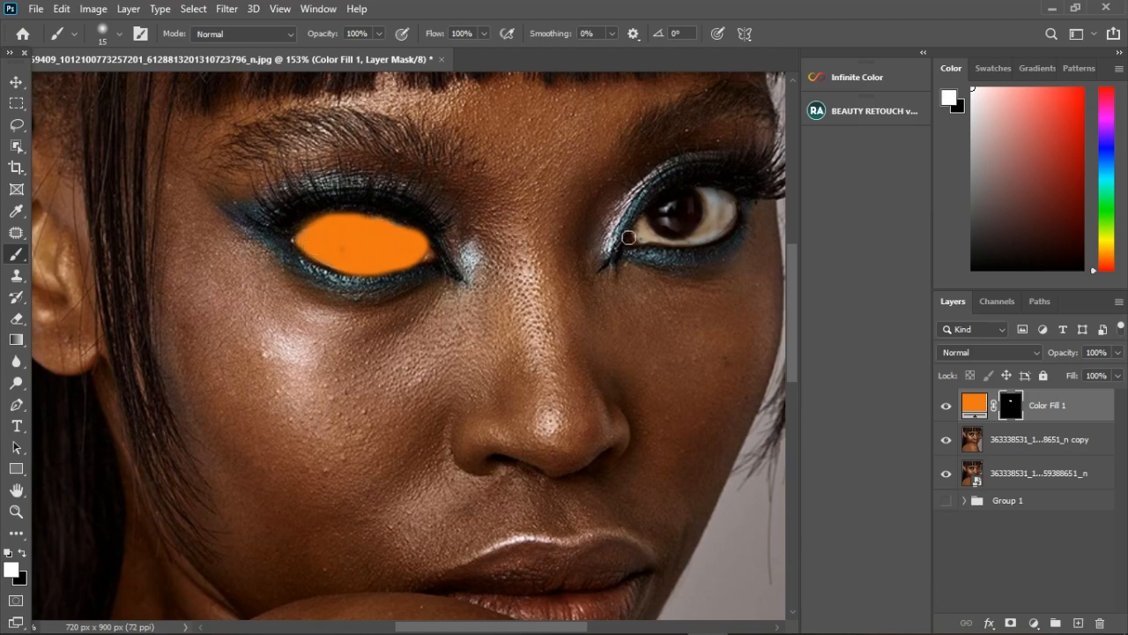
Step: Paint the fill mask white over the right-hand eye and trim the overspill at its outer edge with black
mouse_move(653, 235)
mouse_down()
mouse_move(740, 225)
mouse_move(710, 206)
mouse_move(659, 230)
mouse_move(707, 206)
mouse_move(717, 214)
mouse_move(686, 231)
mouse_move(721, 212)
mouse_move(664, 229)
mouse_up()
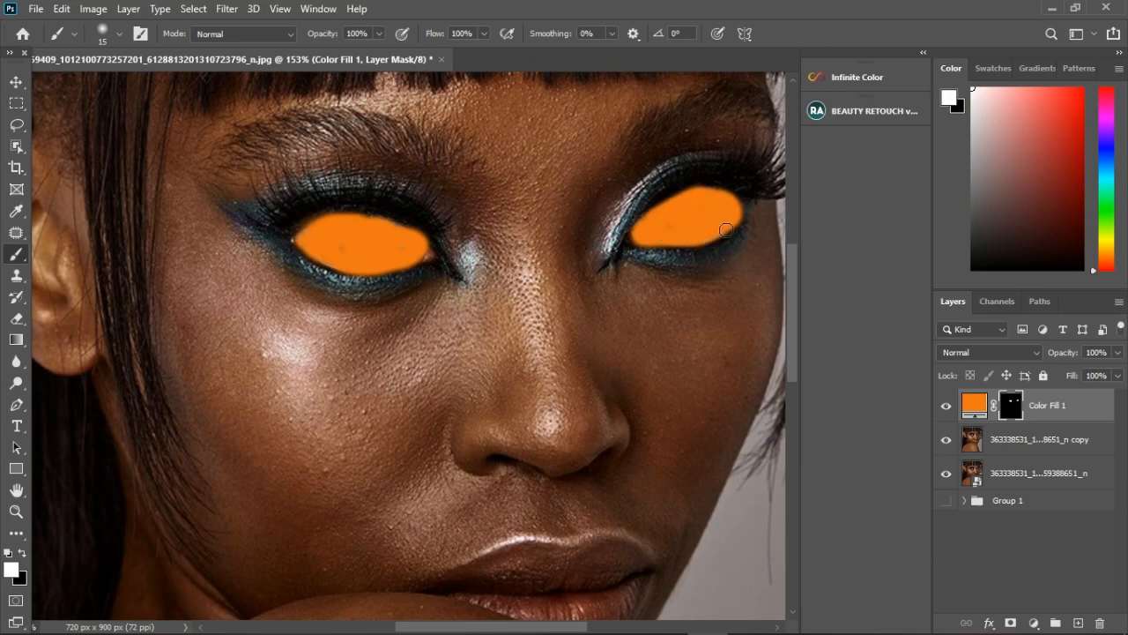
key(x)
drag(749, 205, 733, 263)
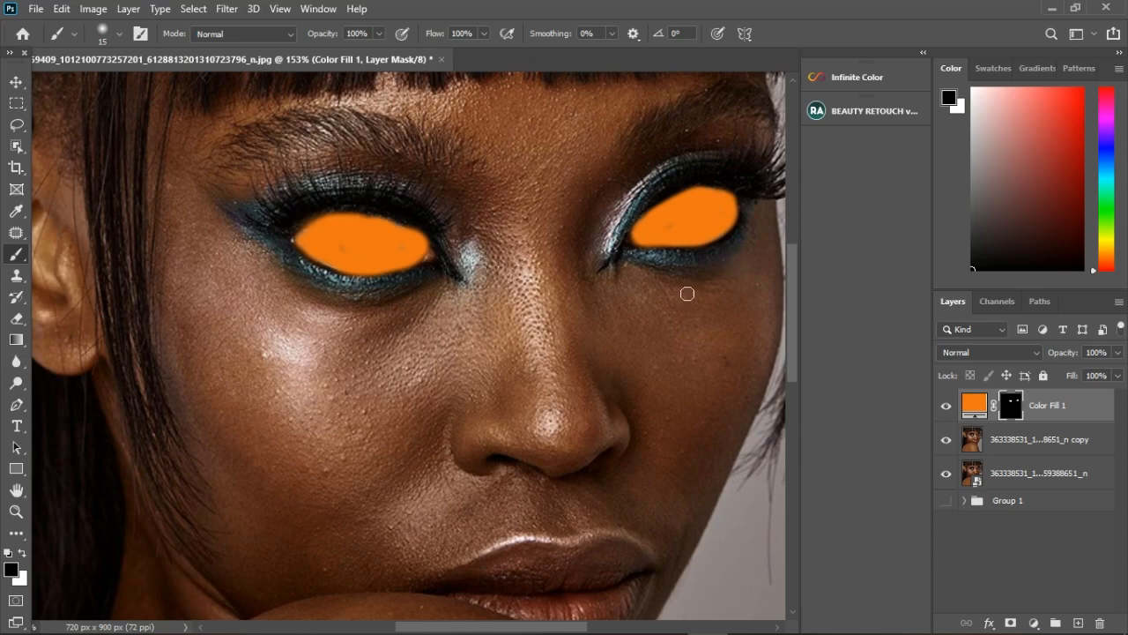
scroll(500, 303, down, 6)
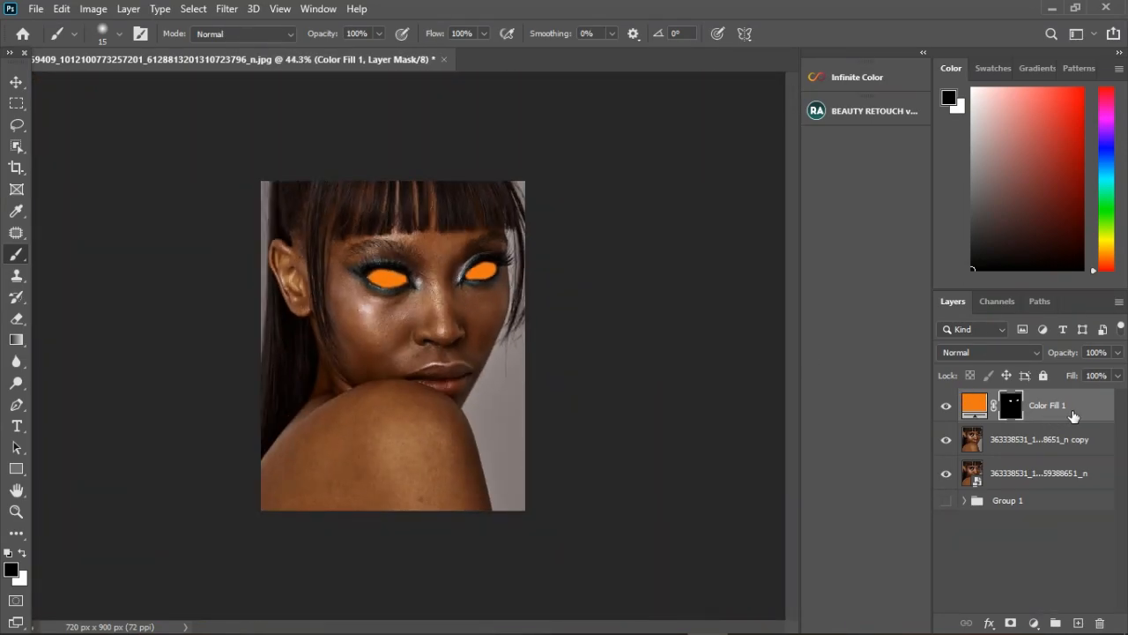
Step: Hide the Color Fill 1 layer and add a Curves adjustment layer above it
click(947, 408)
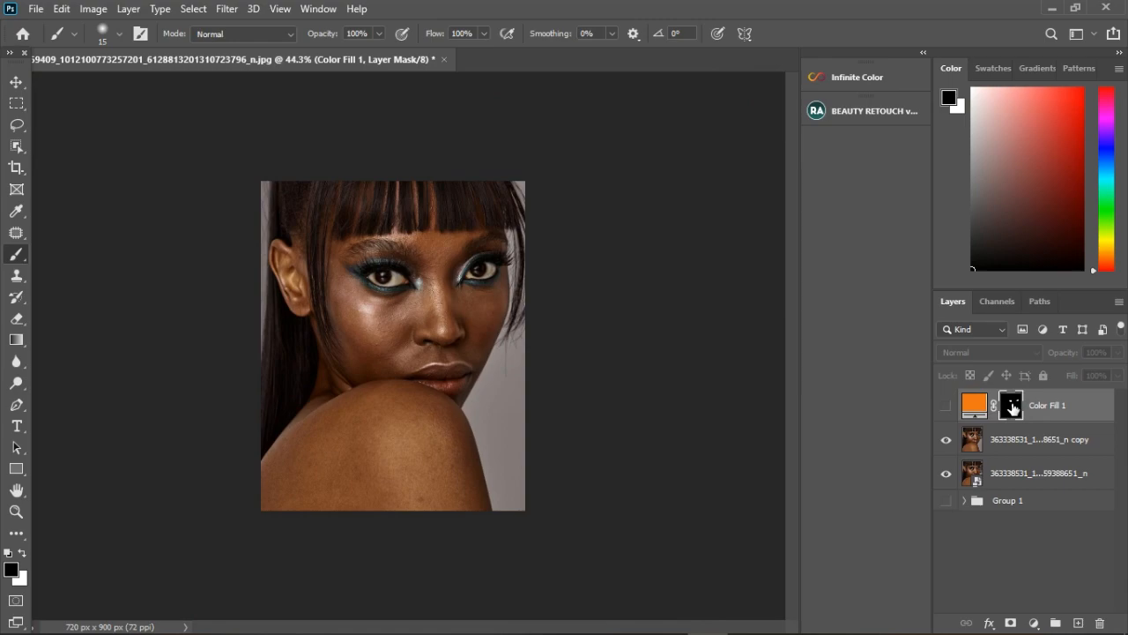
click(1036, 624)
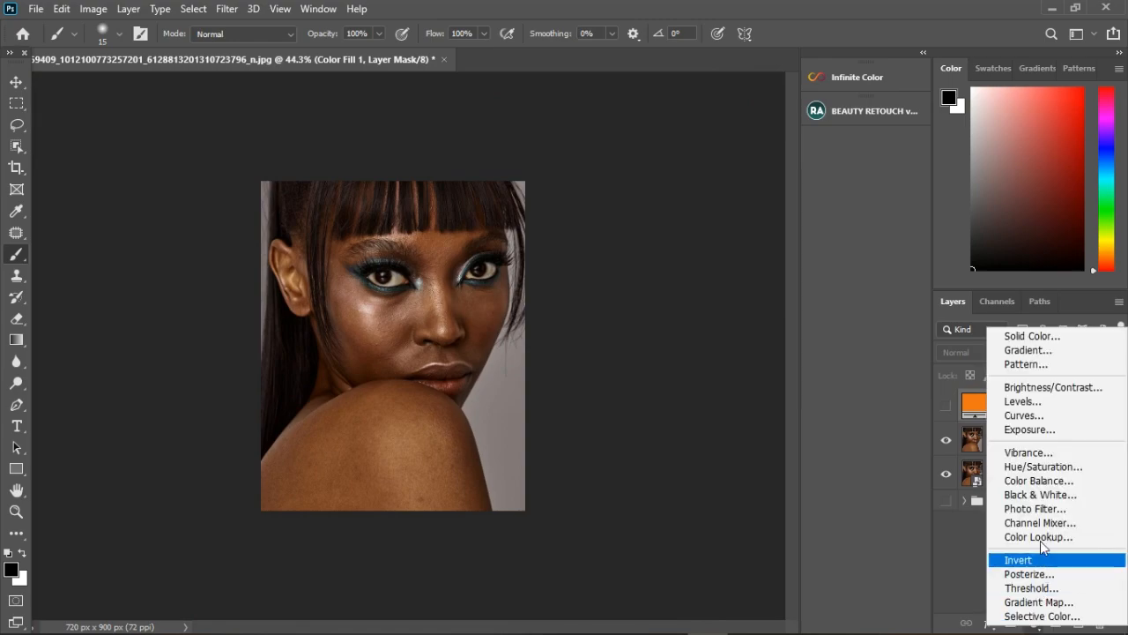
click(1041, 417)
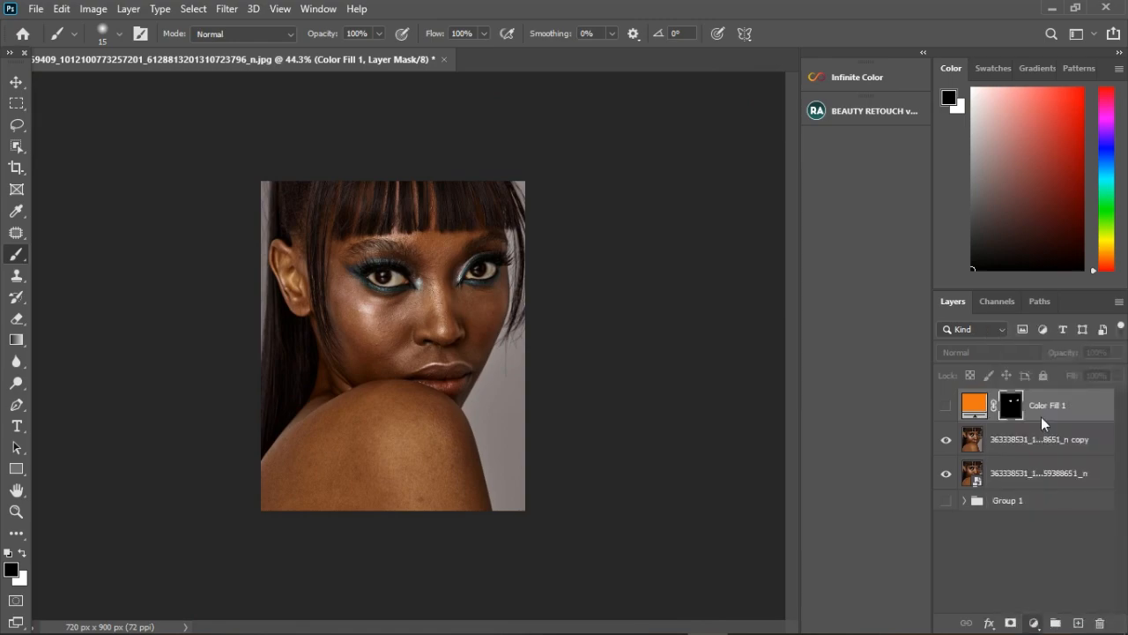
click(935, 71)
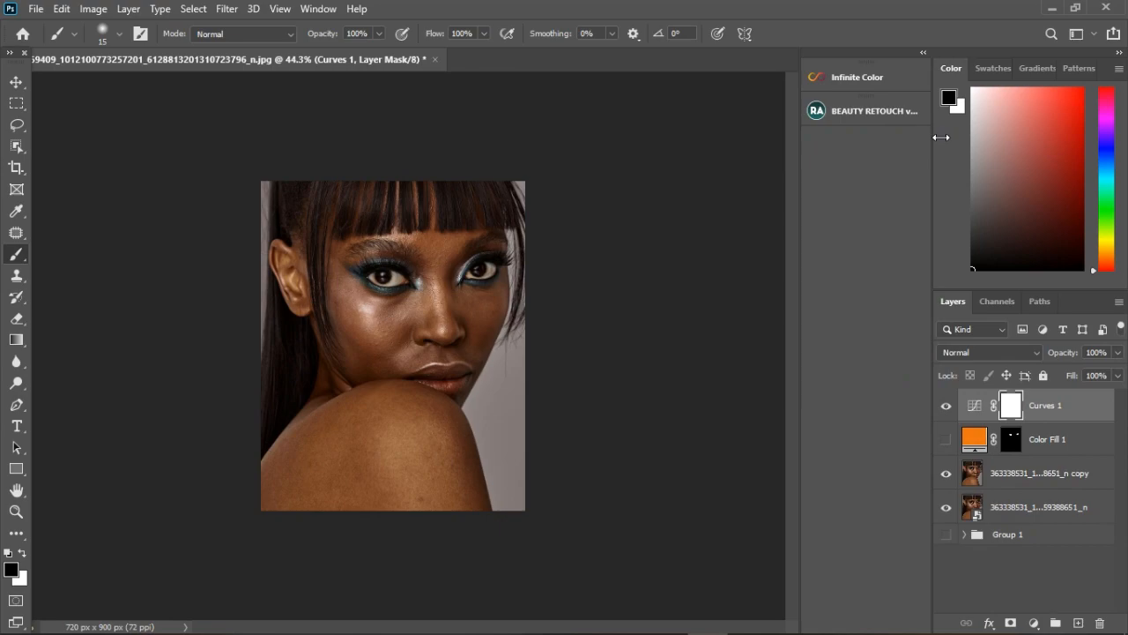
Step: Replace the Curves 1 mask with a copy of the Color Fill 1 eye mask, and keep both layers hidden
click(1015, 443)
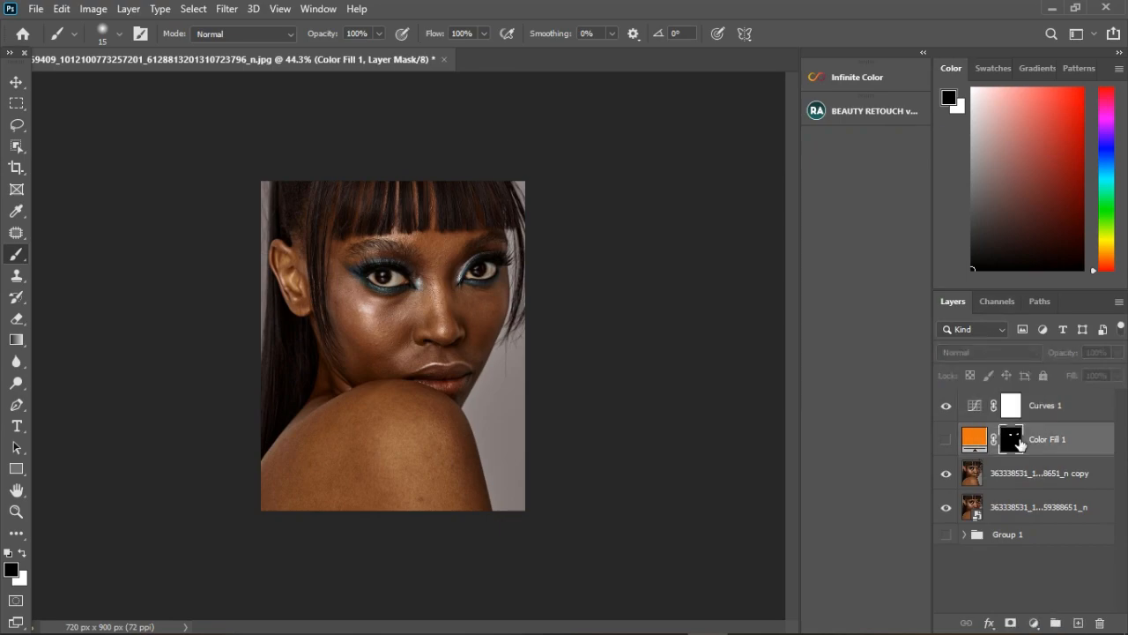
drag(1017, 446, 1011, 405)
key(Return)
click(946, 439)
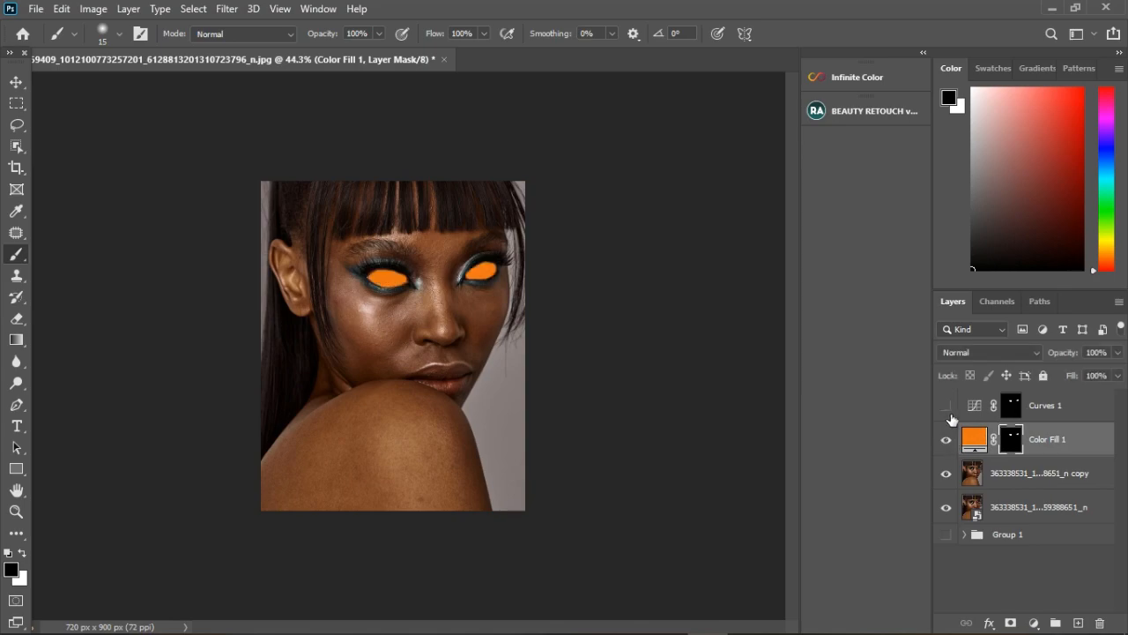
click(945, 439)
Step: Change the Color Fill 1 colour to a3927f by sampling the white of the left-hand eye
double_click(975, 438)
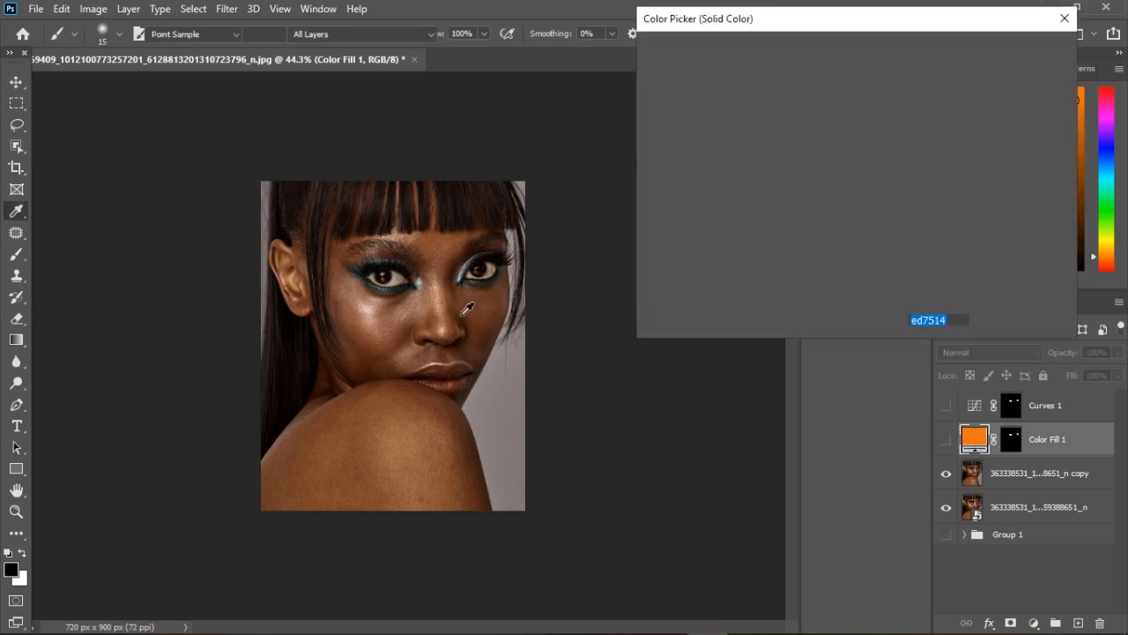
click(399, 290)
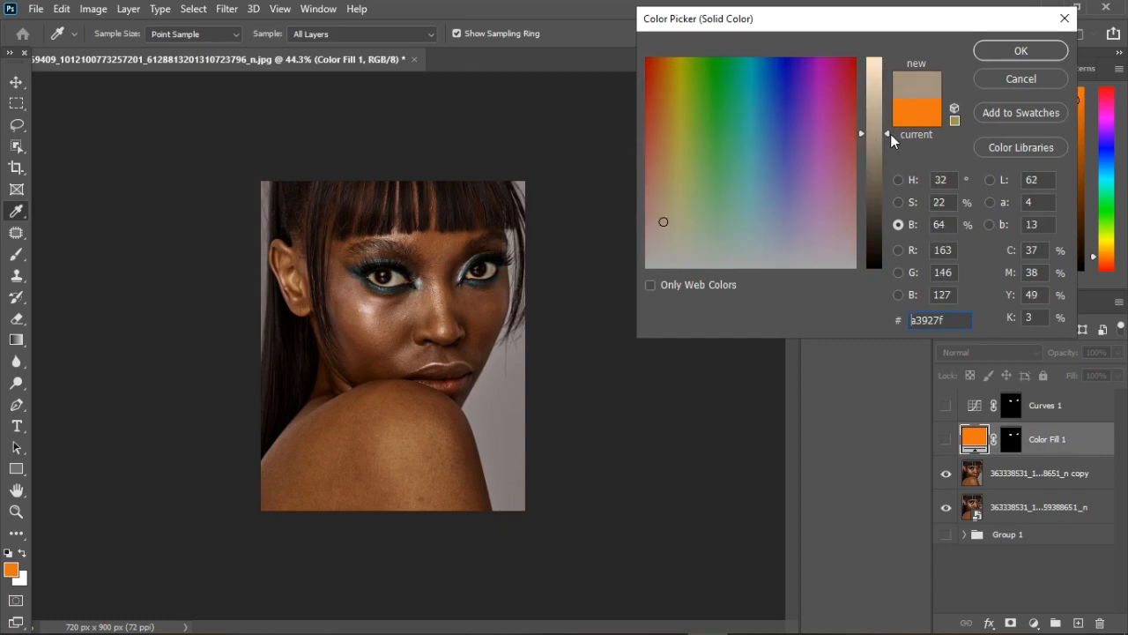
click(1012, 50)
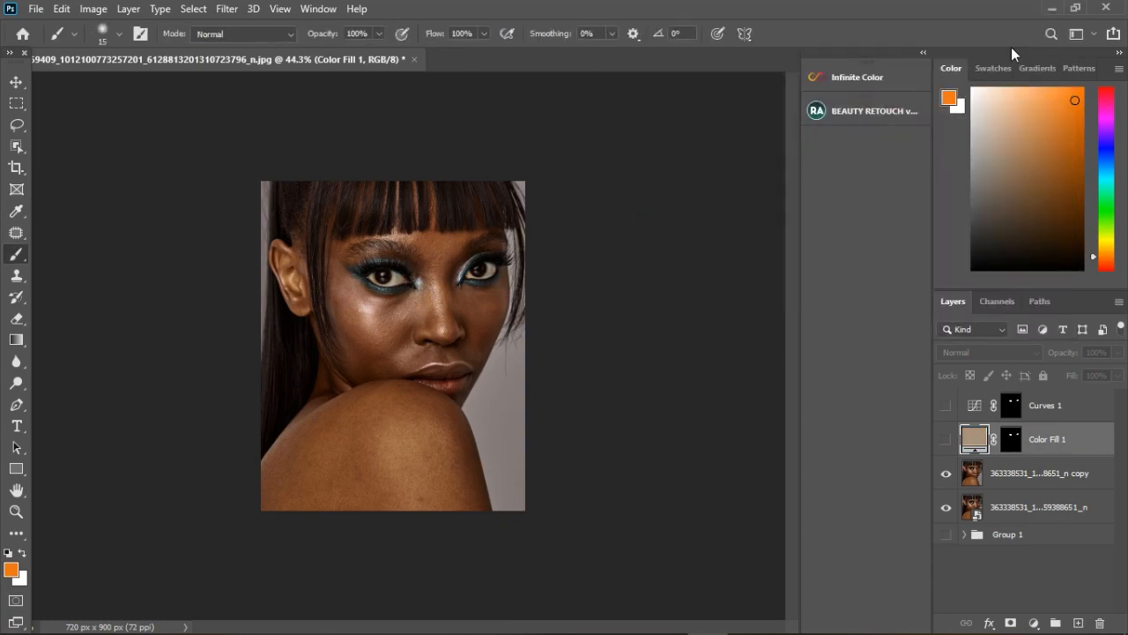
Step: Show the Color Fill 1 layer and set its blend mode to Divide
click(949, 439)
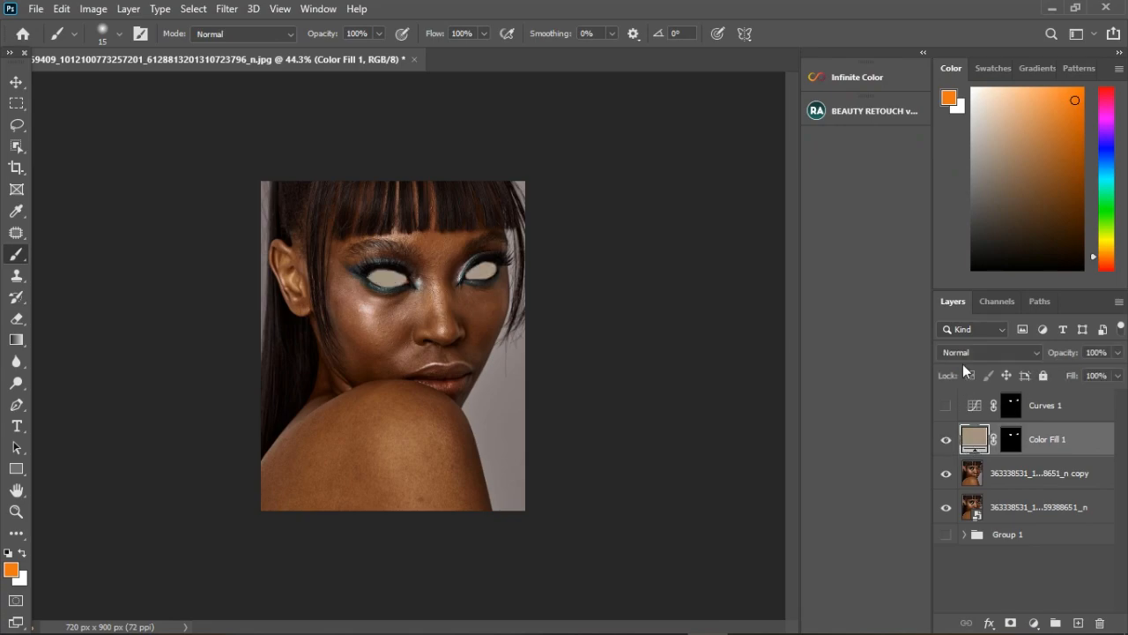
click(967, 349)
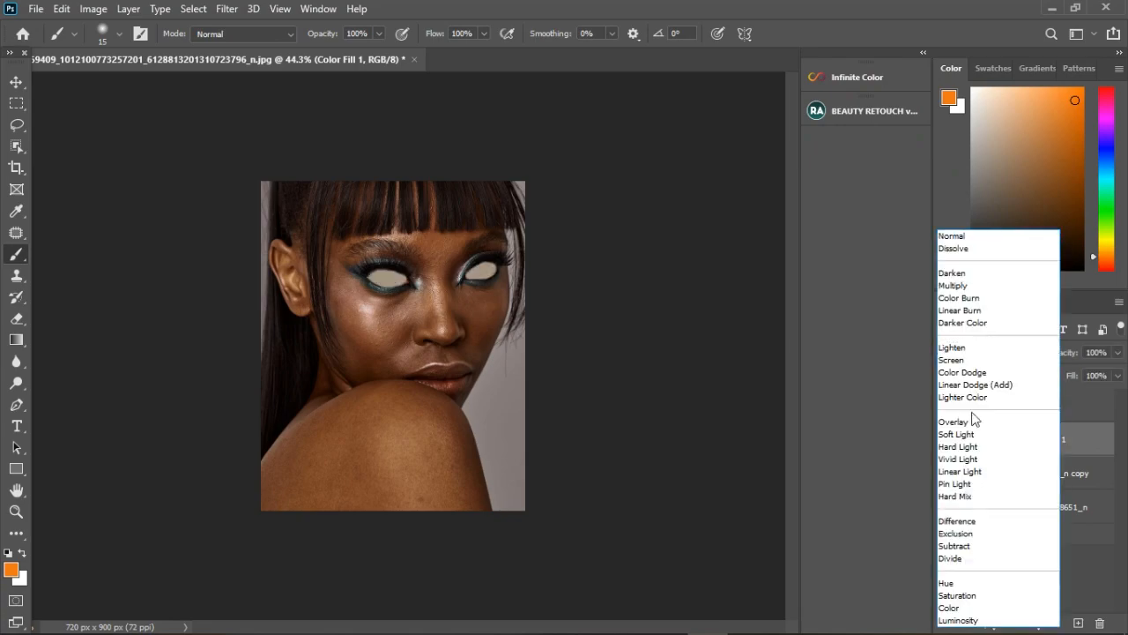
click(970, 559)
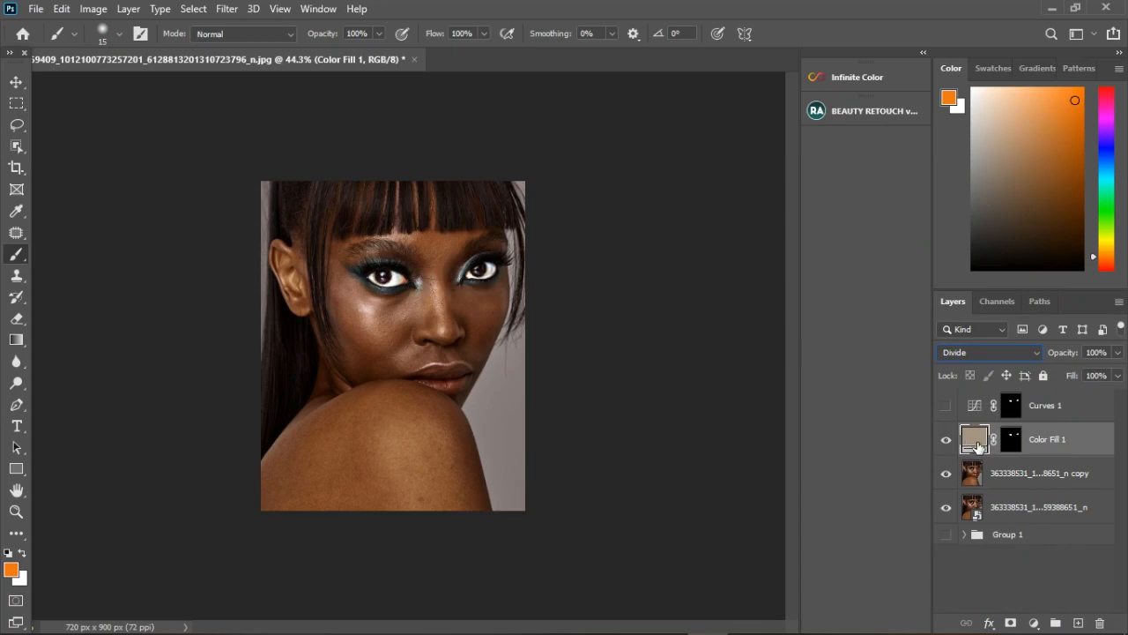
Step: Lighten the Color Fill 1 colour to cdb8a0 and compare the eyes with the fill layer hidden and shown
double_click(975, 441)
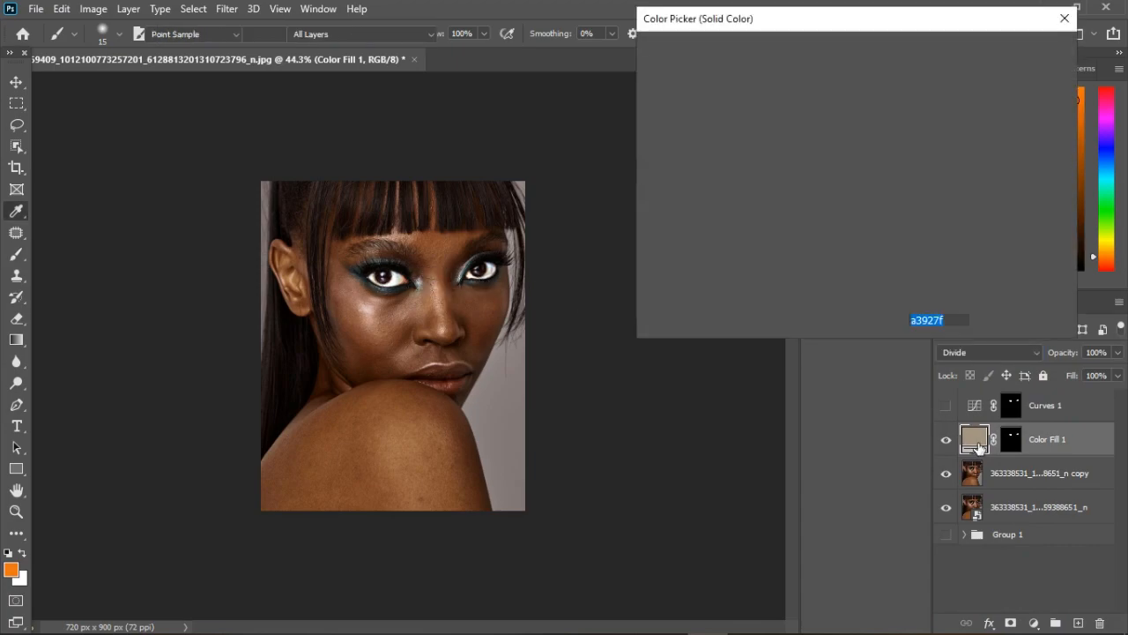
drag(889, 119, 892, 98)
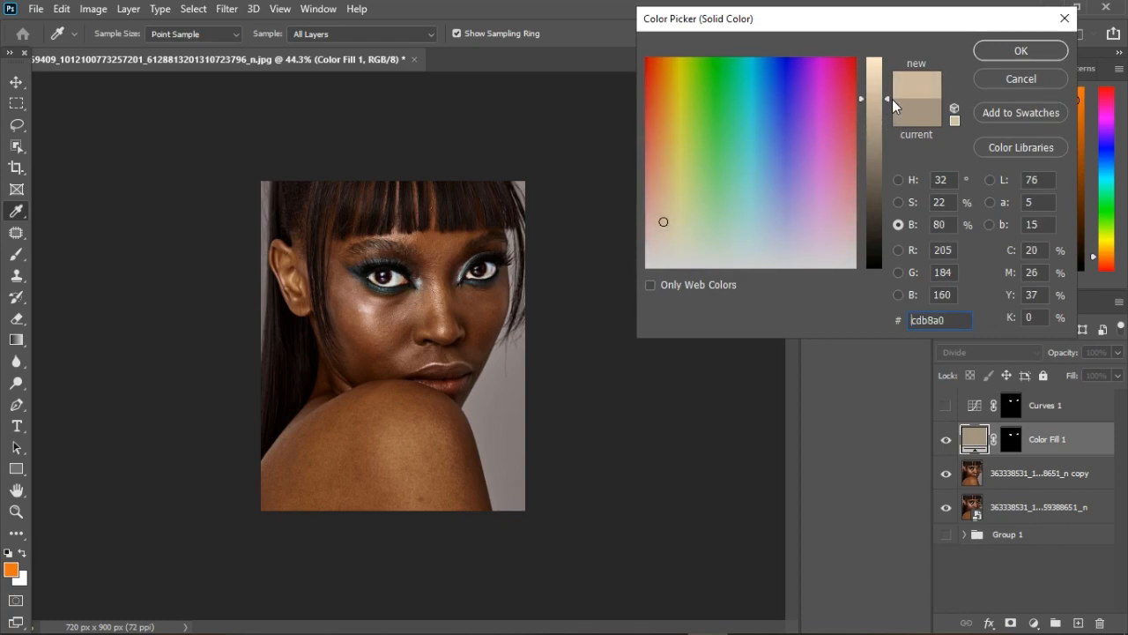
click(1009, 53)
key(b)
key(ctrl+0)
scroll(435, 255, up, 3)
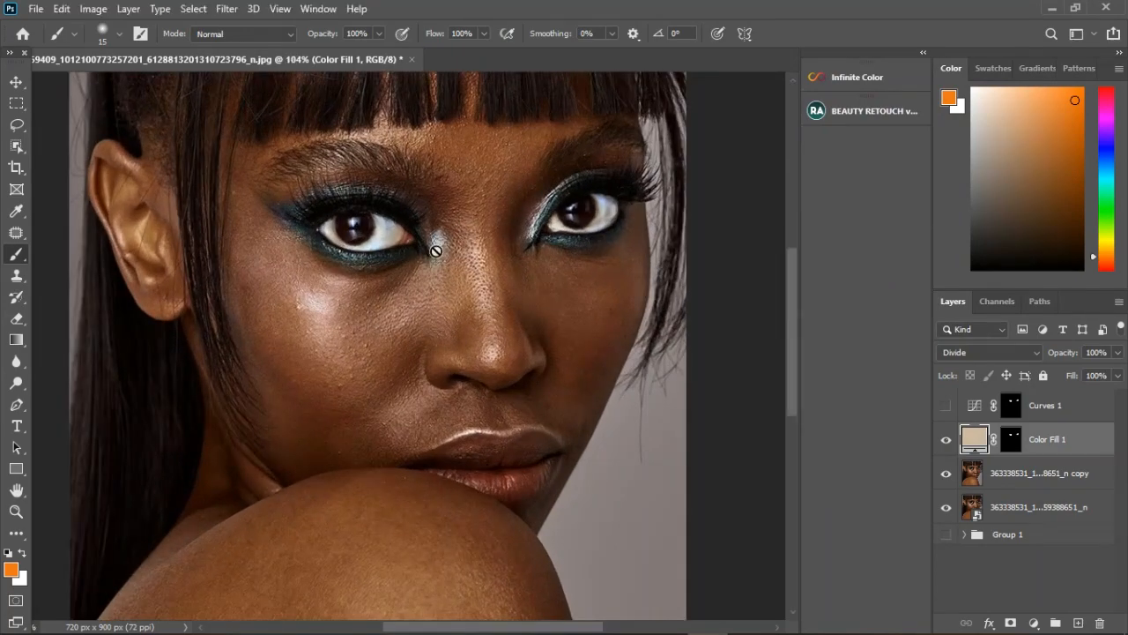
click(945, 439)
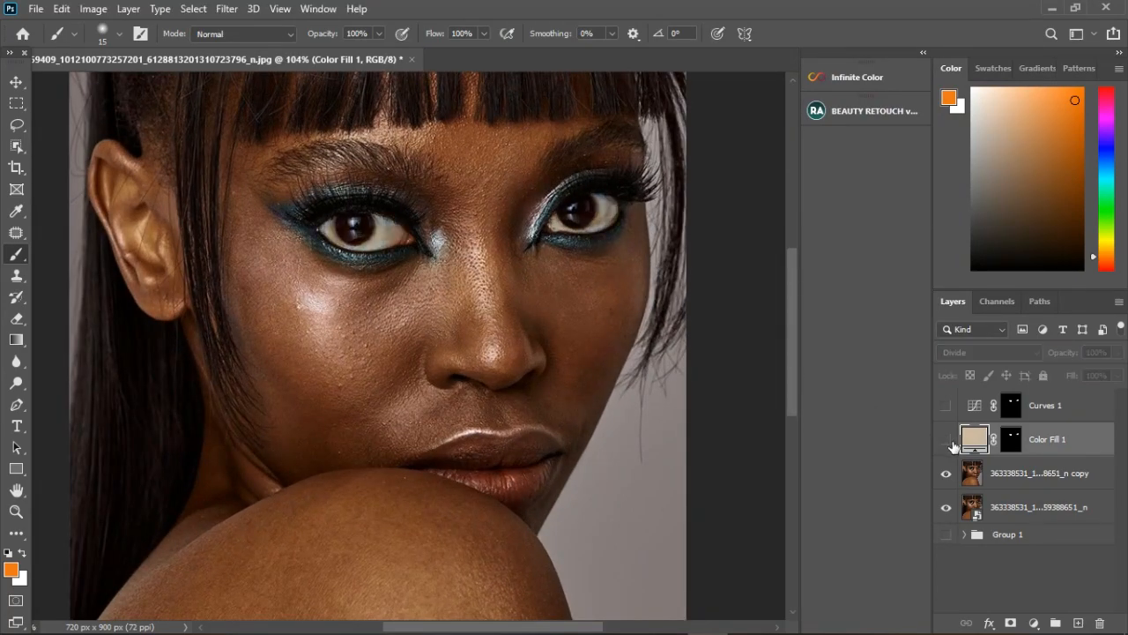
click(946, 439)
Step: Hide Color Fill 1, show Curves 1, and brighten the eyes by moving the curve's white point to input 200, output 255
click(945, 439)
click(946, 404)
double_click(975, 406)
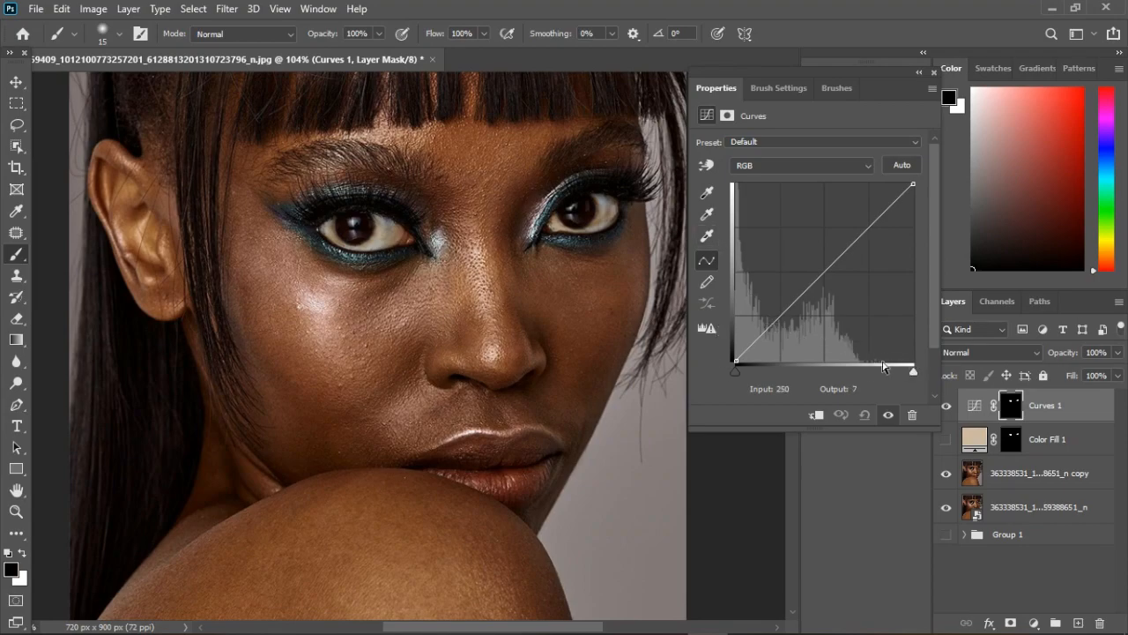
drag(913, 367, 874, 371)
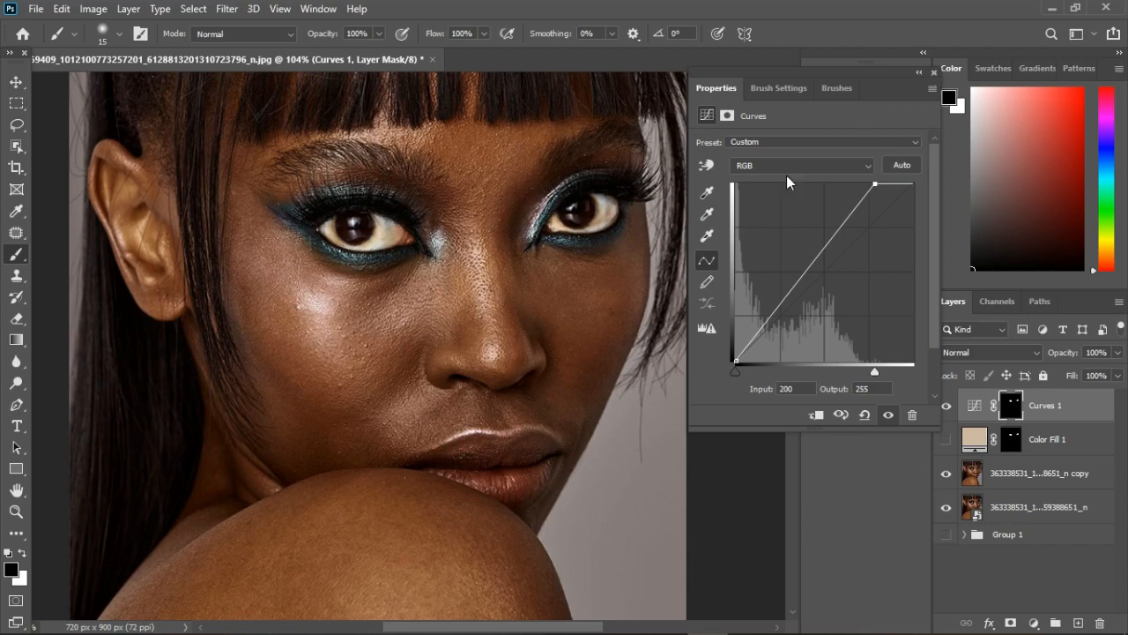
click(934, 73)
scroll(602, 290, down, 8)
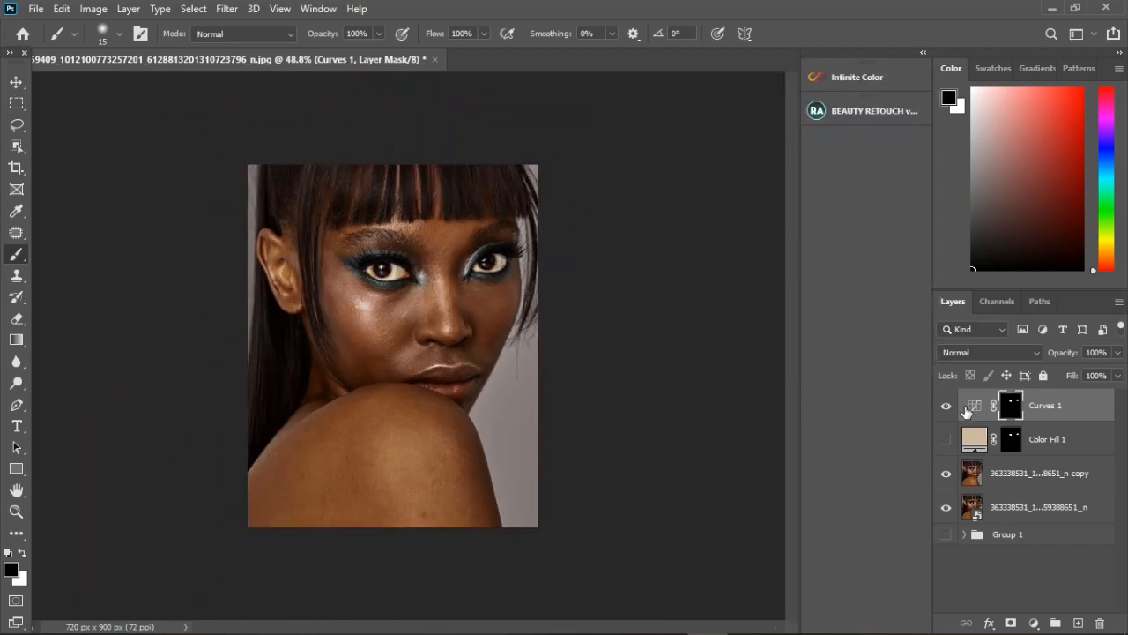
Step: Compare the eye whitening of Color Fill 1 and Curves 1, separately and combined, by switching their visibility
click(948, 406)
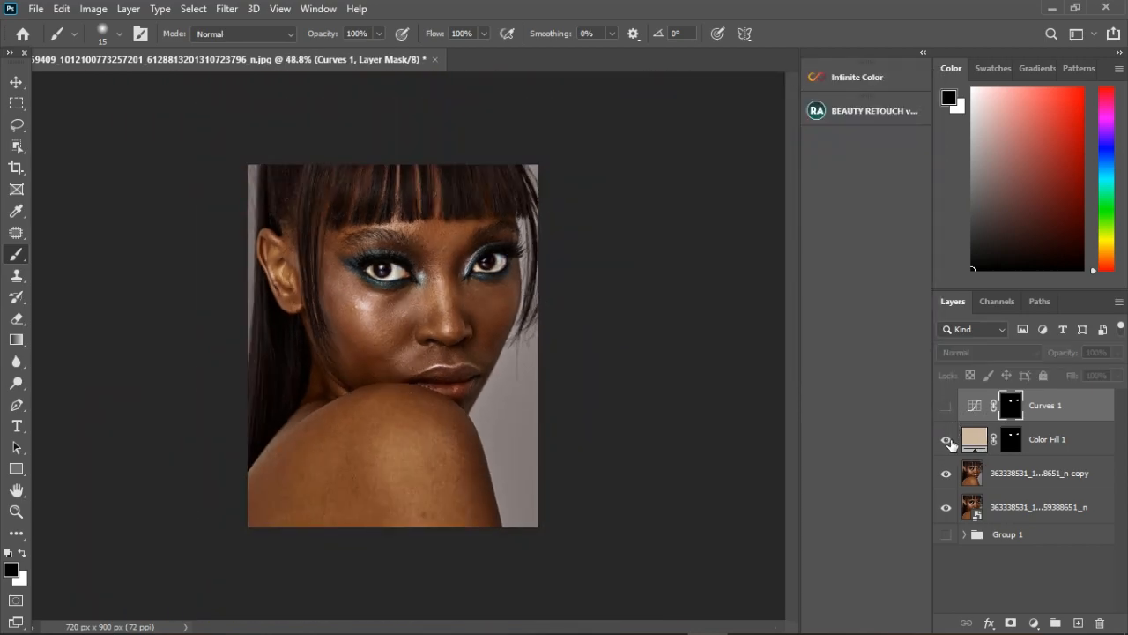
click(948, 440)
click(947, 406)
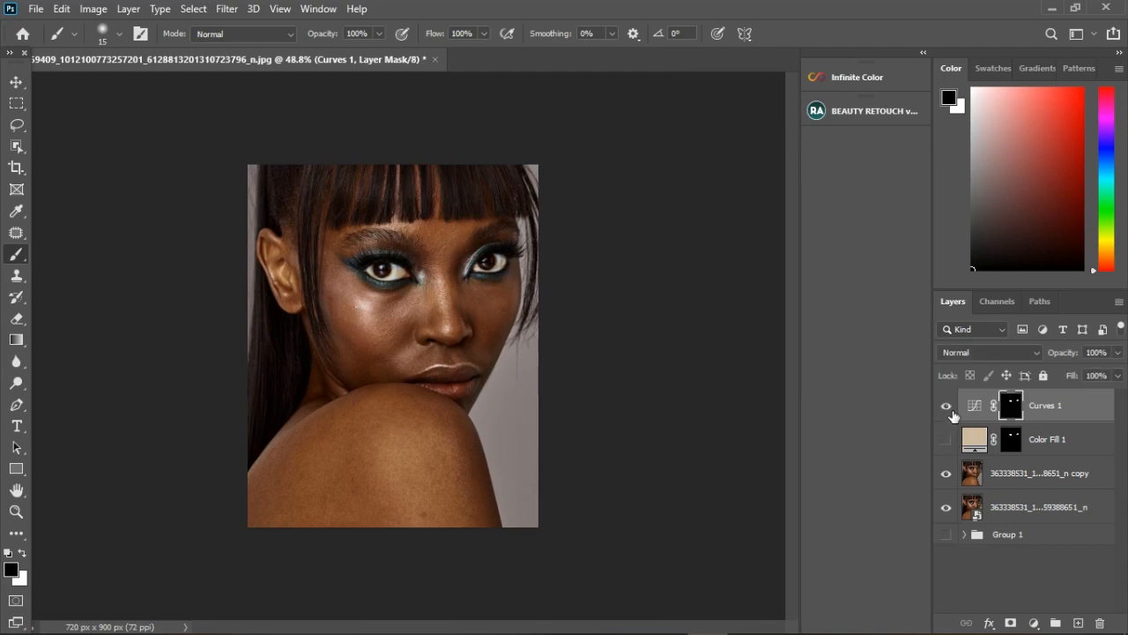
click(948, 406)
click(948, 440)
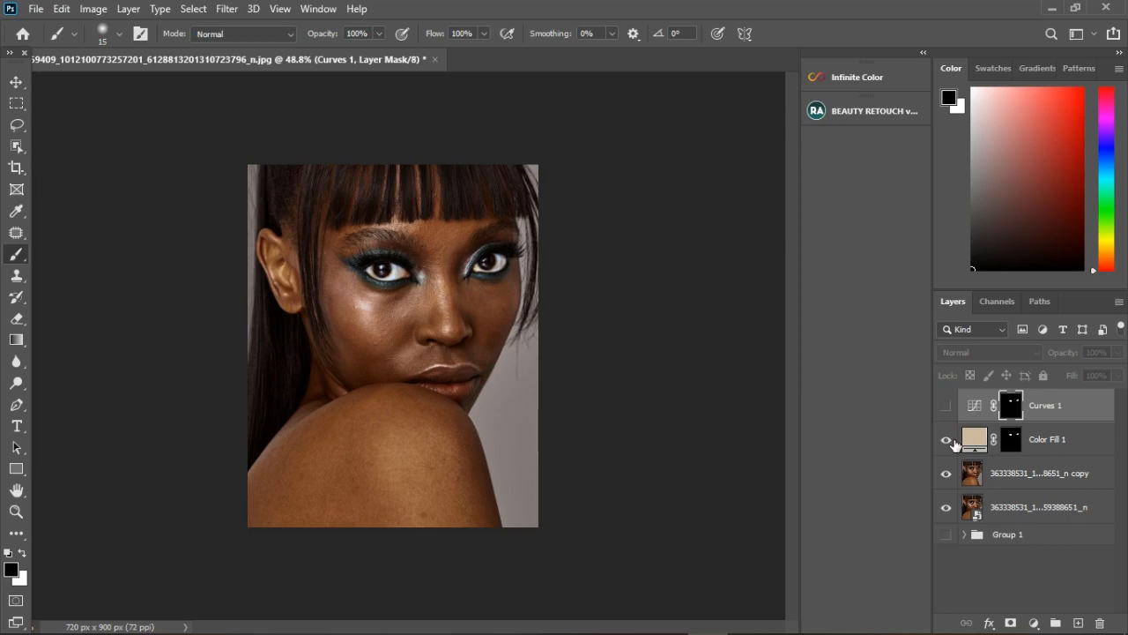
click(947, 406)
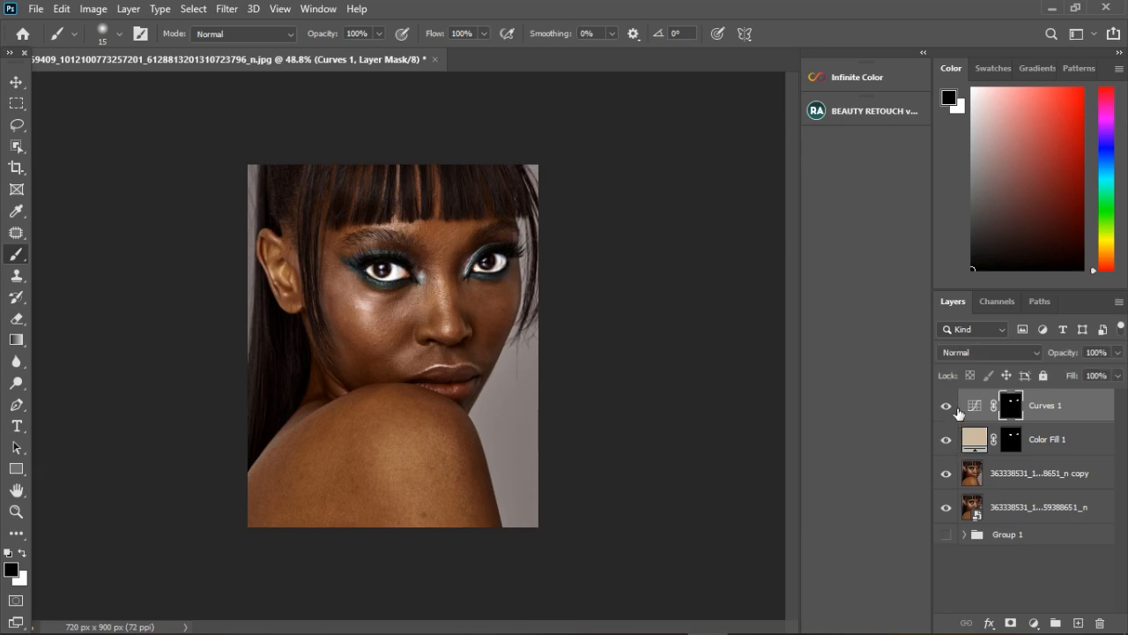
click(949, 407)
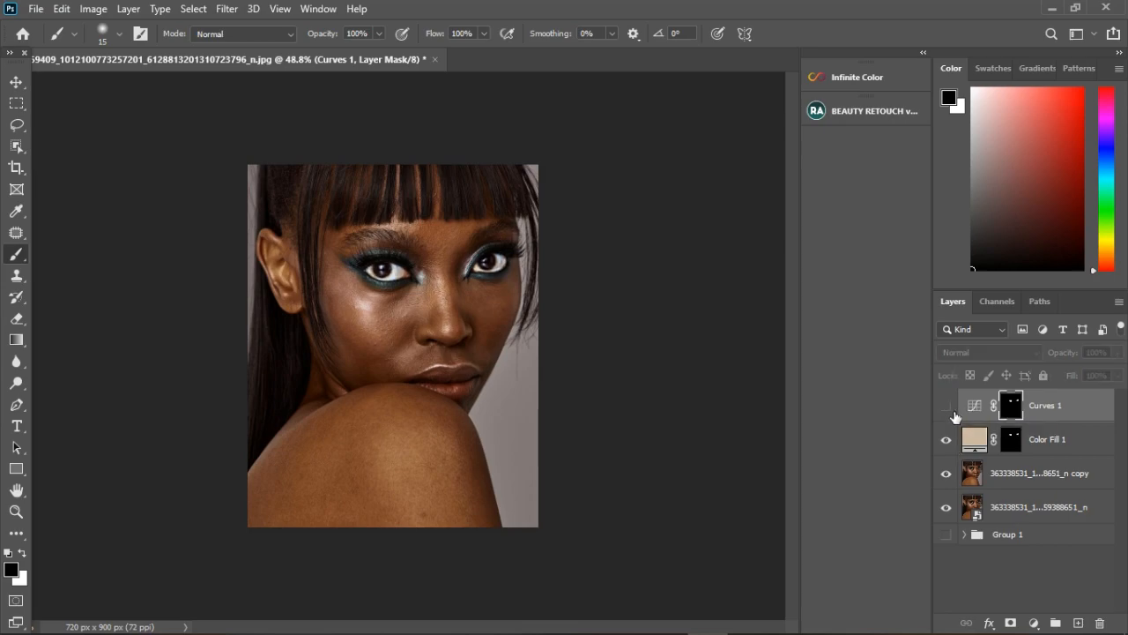
click(947, 407)
Step: Try a darker Curves 1 adjustment with the white point at input 255, output 238
double_click(974, 405)
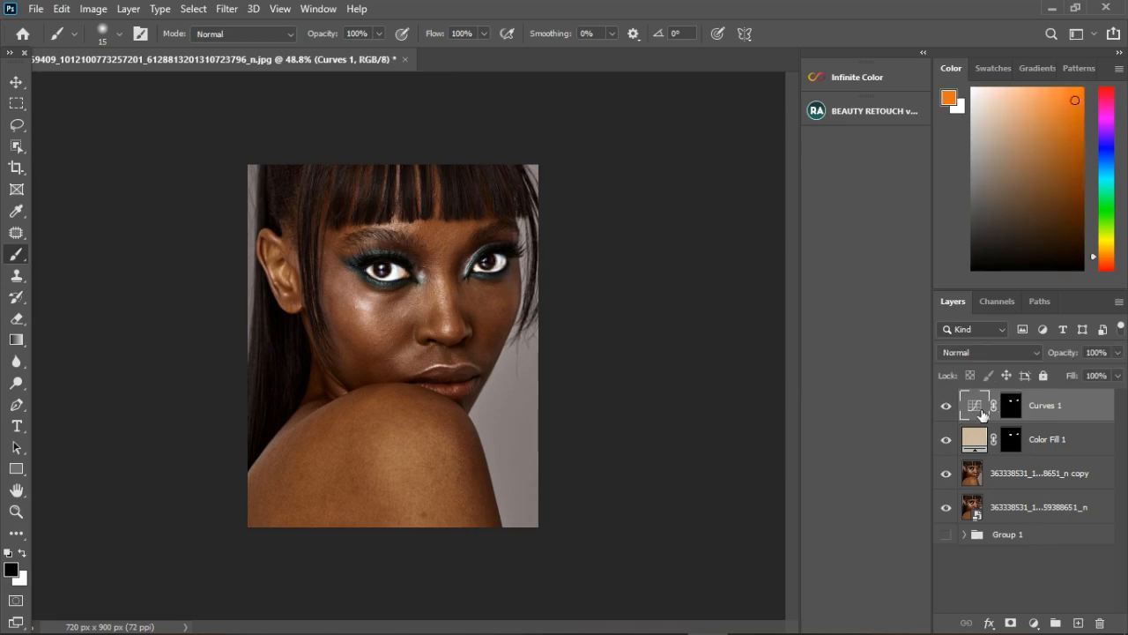
drag(876, 185, 897, 195)
drag(900, 374, 937, 379)
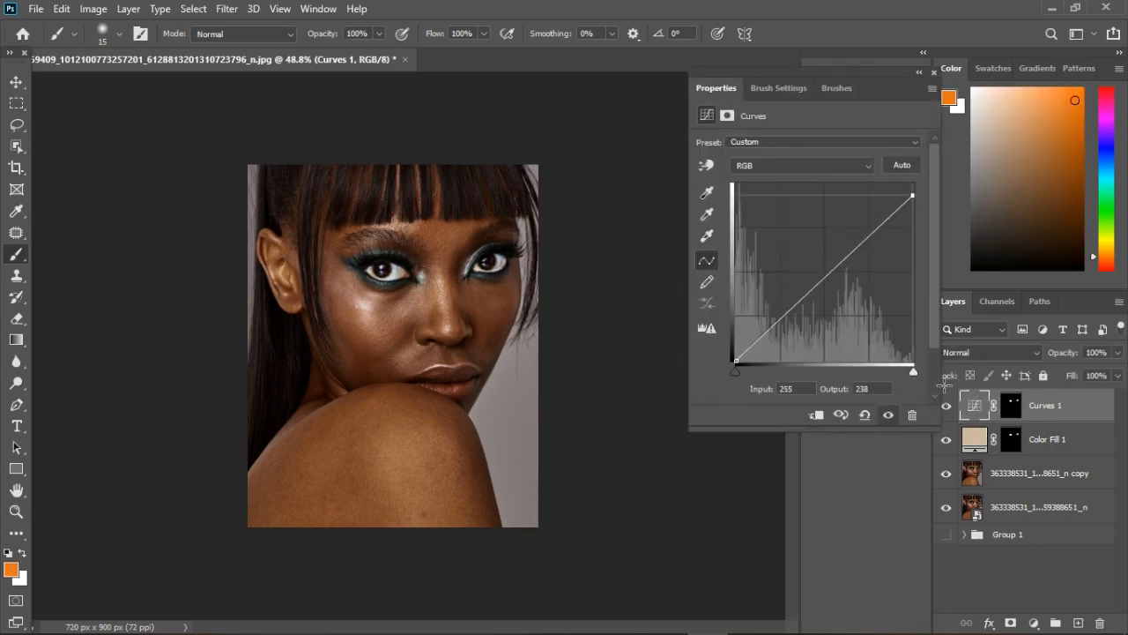
click(934, 74)
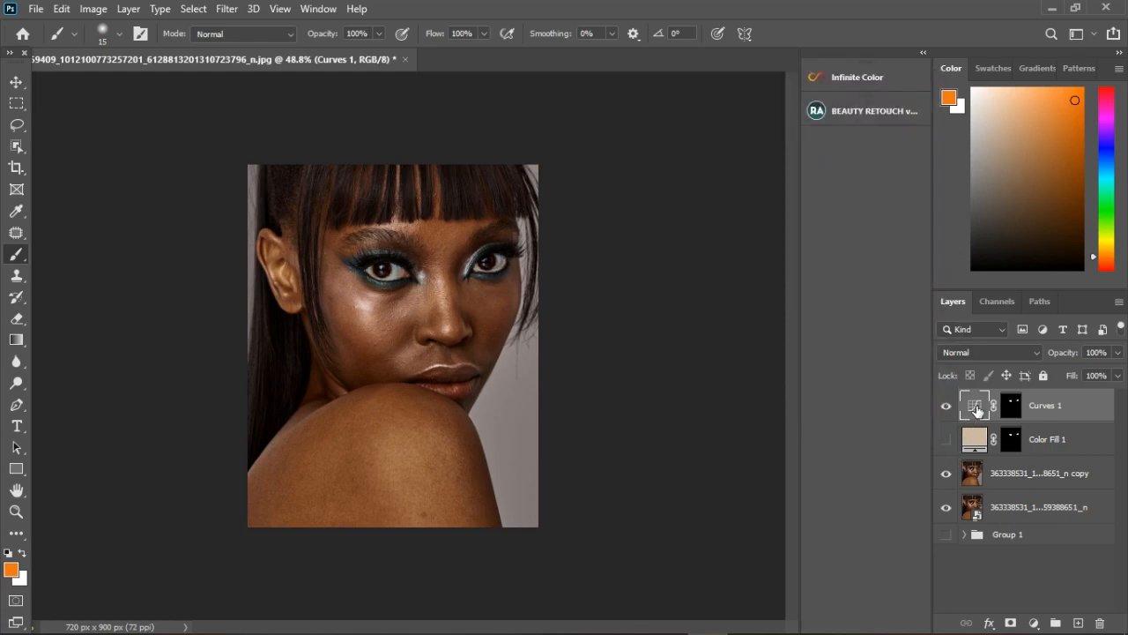
Step: Set the Curves 1 white point to input 202, output 255 to brighten the eyes
double_click(976, 407)
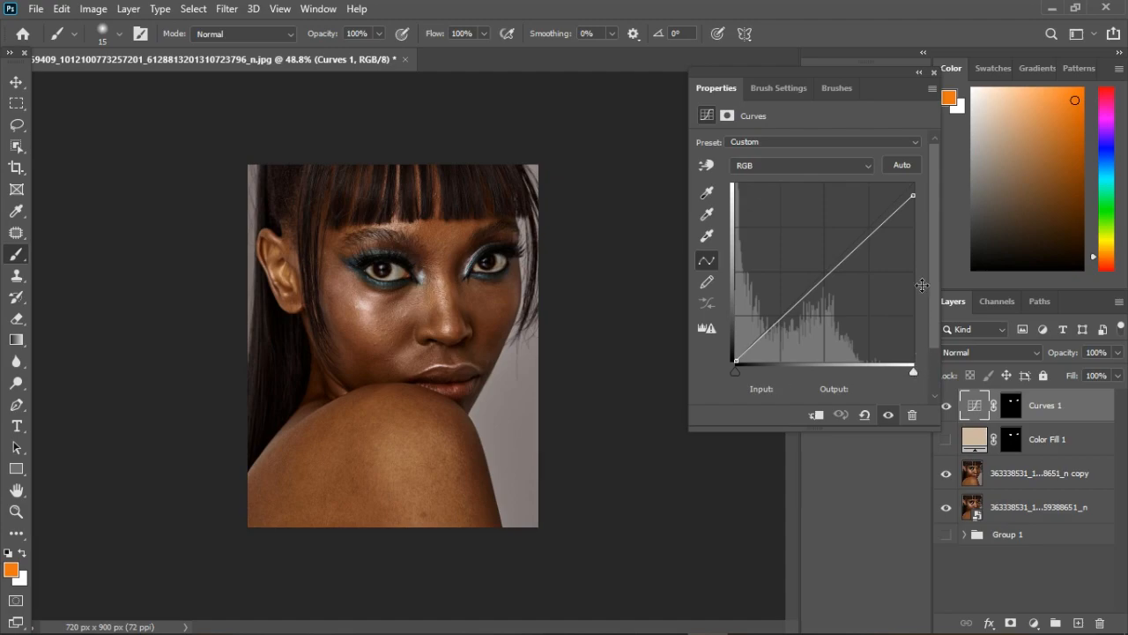
click(870, 418)
drag(915, 370, 877, 374)
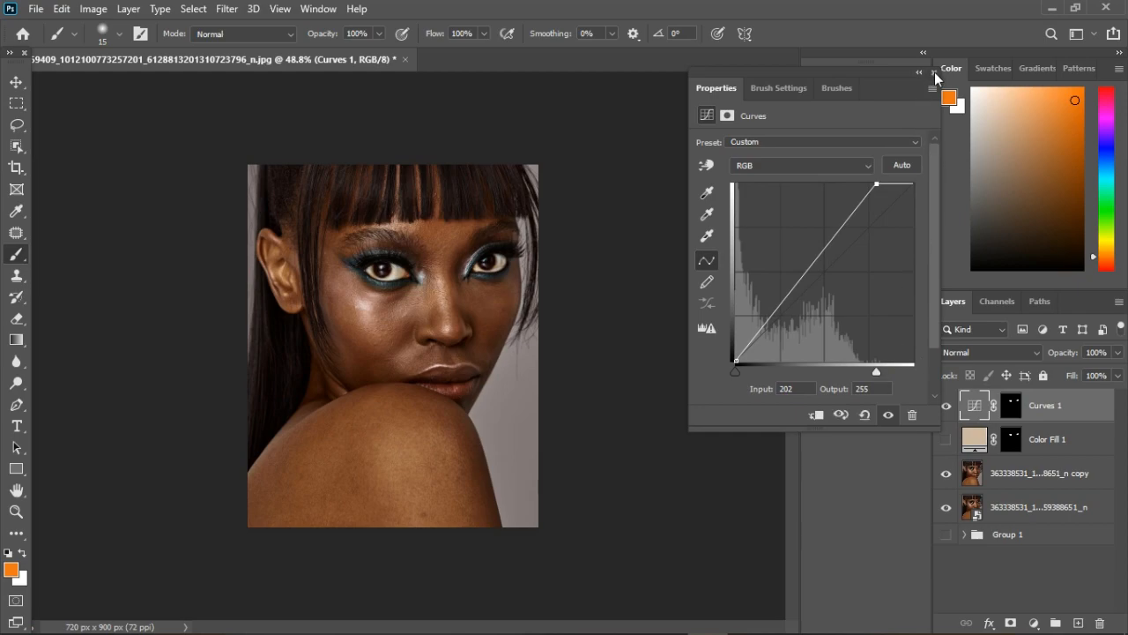
click(934, 74)
scroll(397, 320, up, 3)
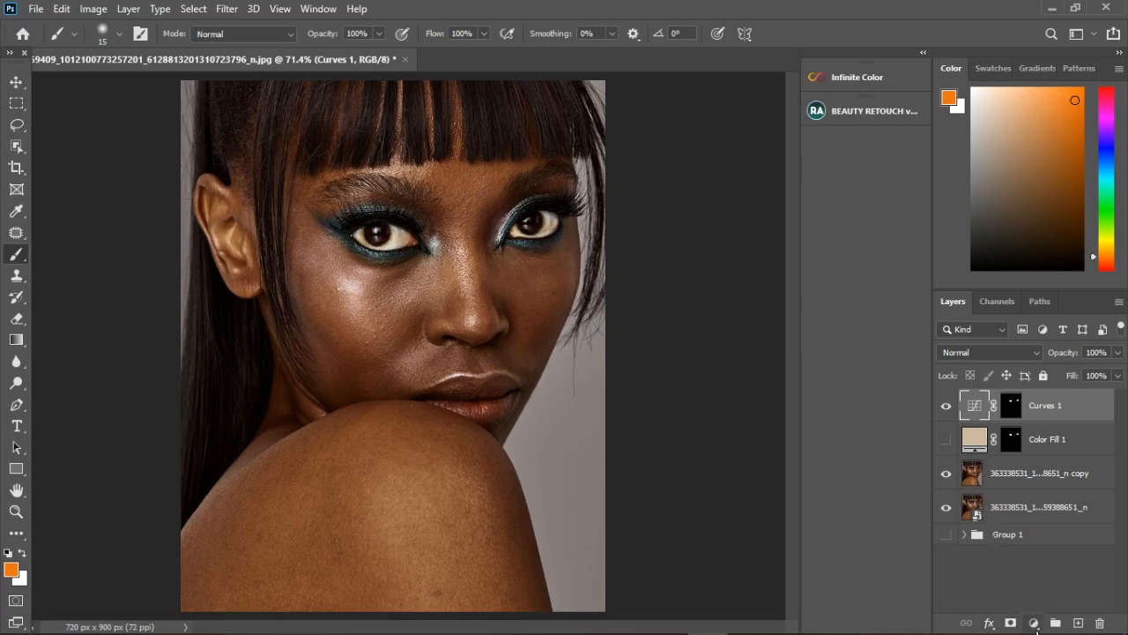
Step: Add a Hue/Saturation adjustment layer above Curves 1 and replace its mask with a copy of the Curves 1 eye mask
click(1034, 622)
click(1036, 474)
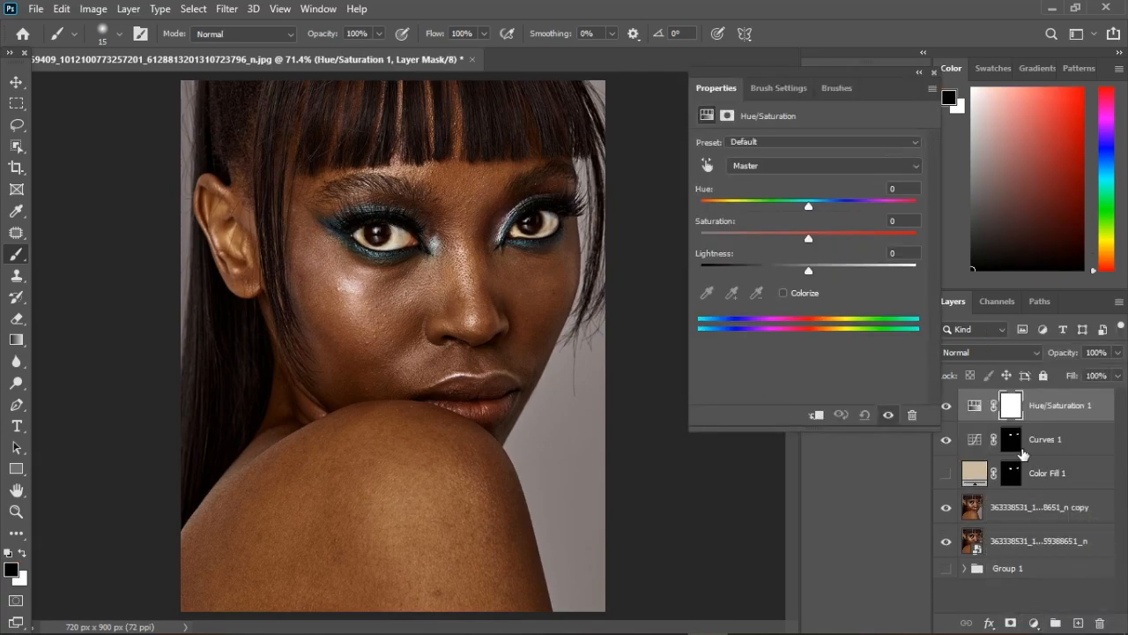
drag(1015, 445, 1013, 407)
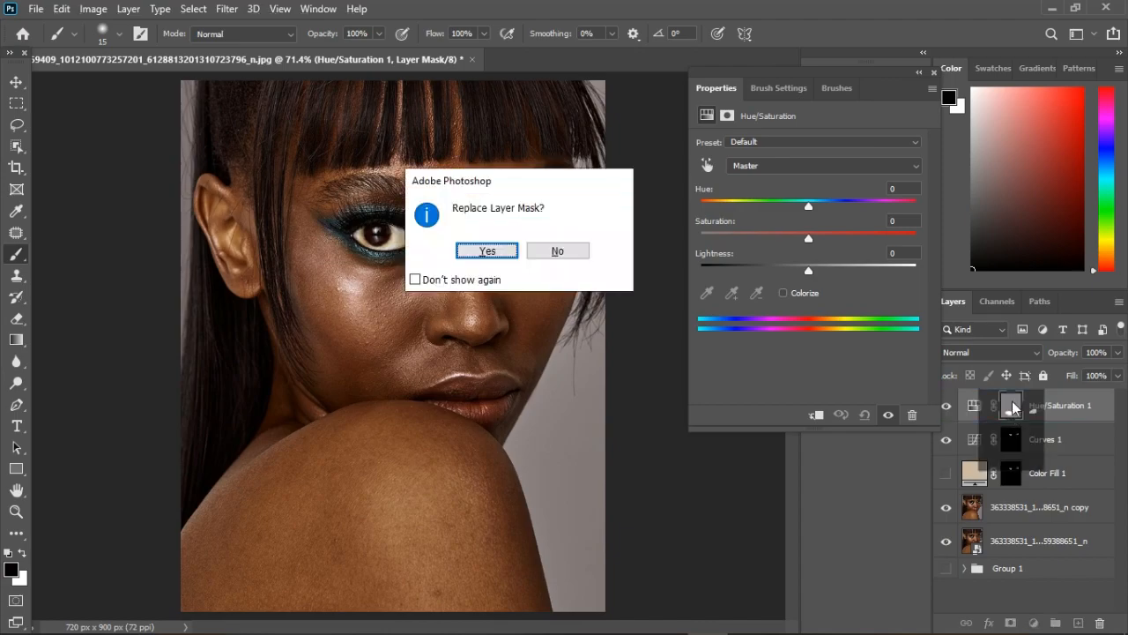
click(488, 254)
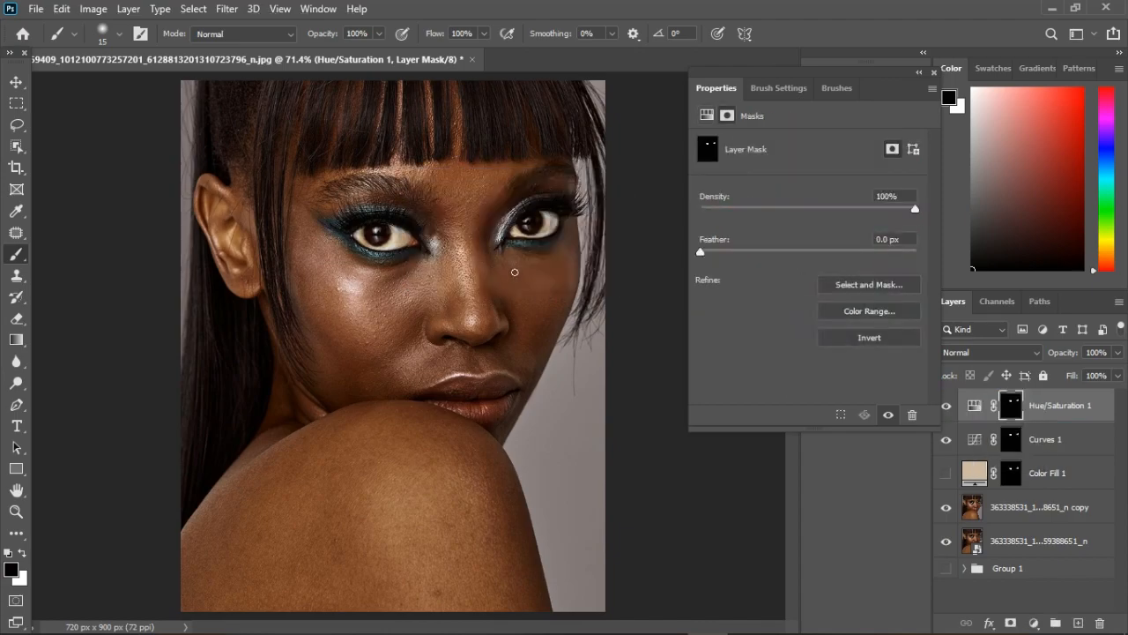
Step: Desaturate the eye whites by setting the Hue/Saturation 1 layer's saturation to -74
click(974, 405)
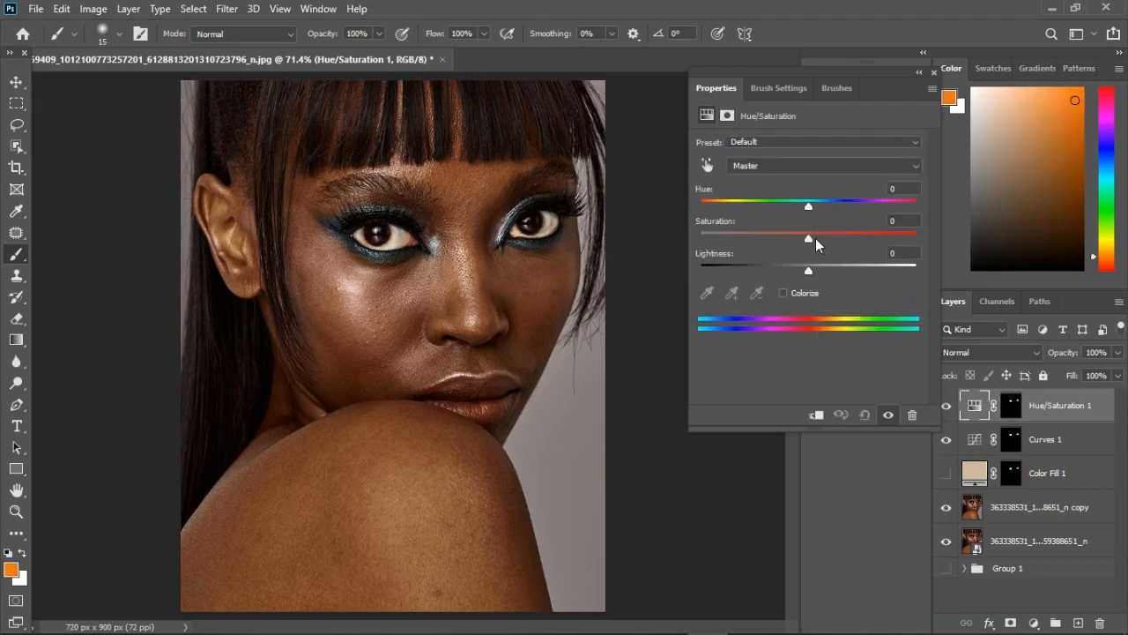
drag(808, 239, 729, 236)
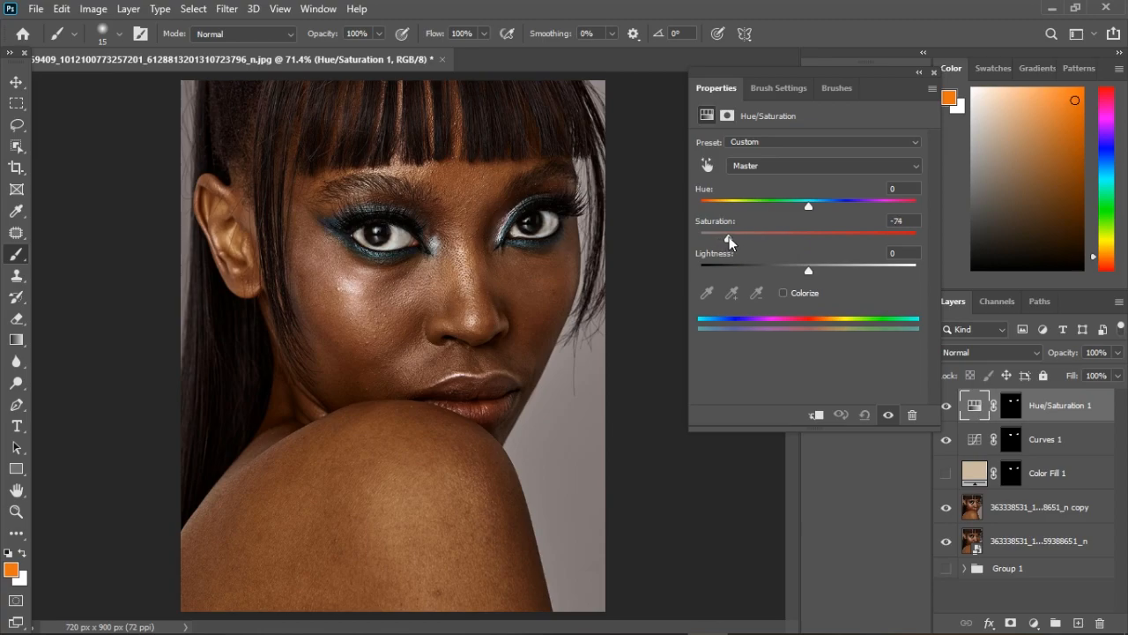
click(934, 73)
scroll(458, 295, down, 3)
scroll(458, 295, up, 1)
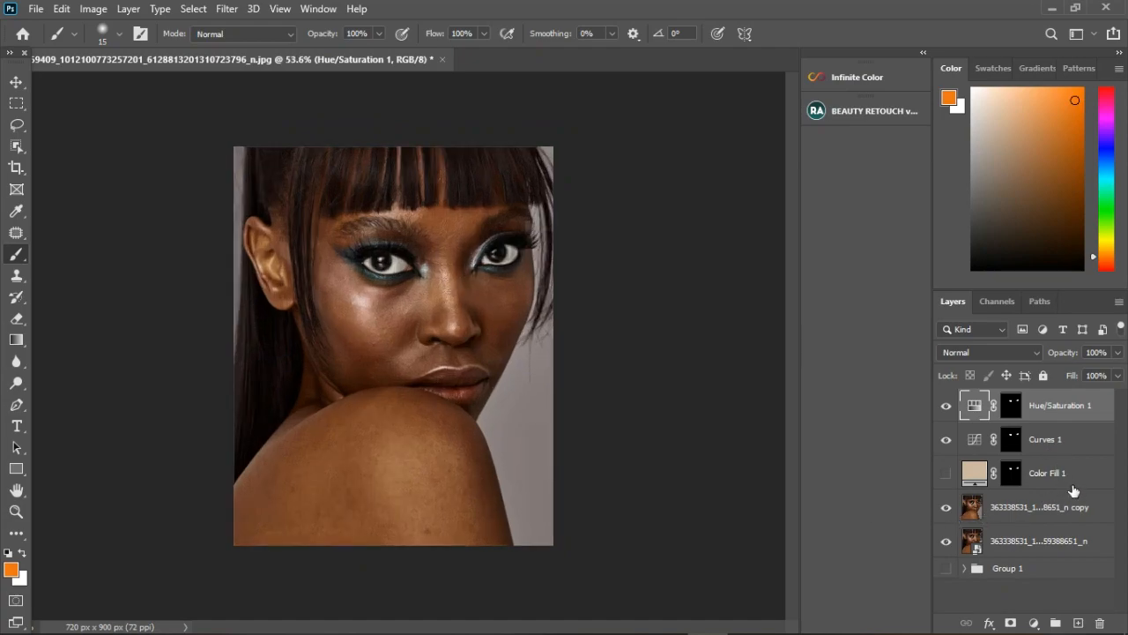
Step: Group the Hue/Saturation 1 and Curves 1 layers and expand the group
shift+click(1089, 441)
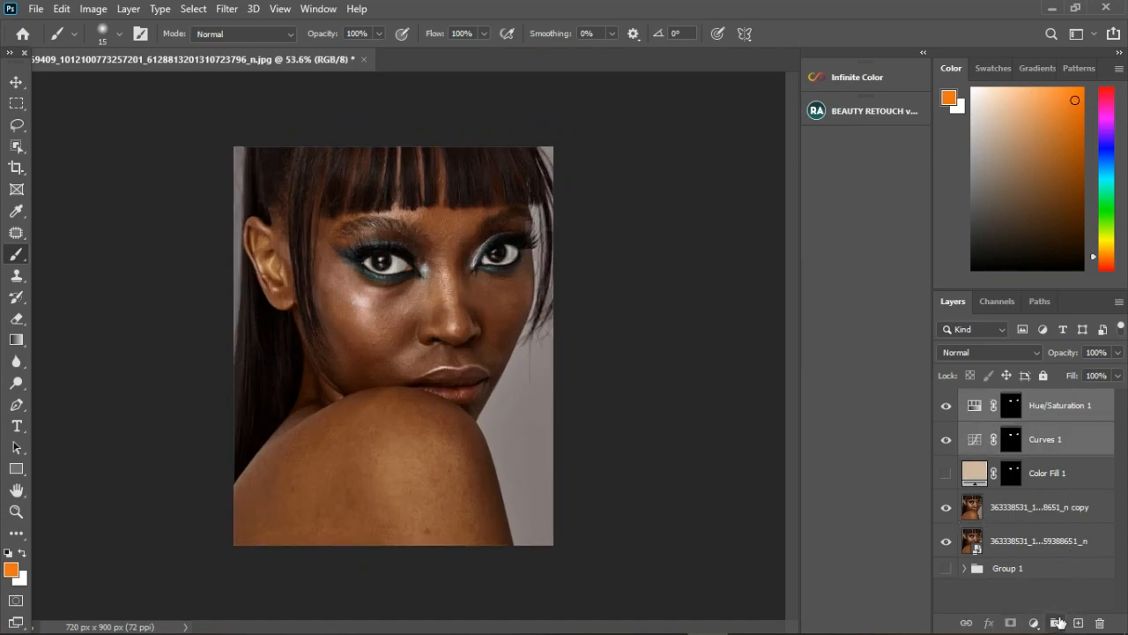
click(1056, 623)
click(965, 399)
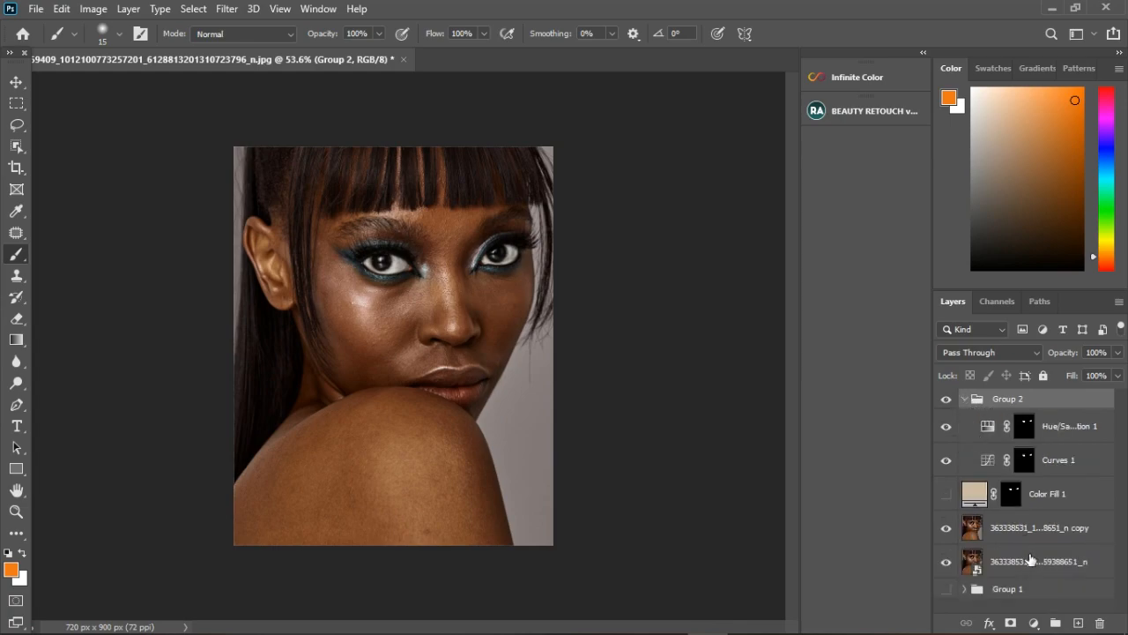
Step: Add a Photo Filter adjustment layer at the top of Group 2 using Cooling Filter (82)
click(1034, 623)
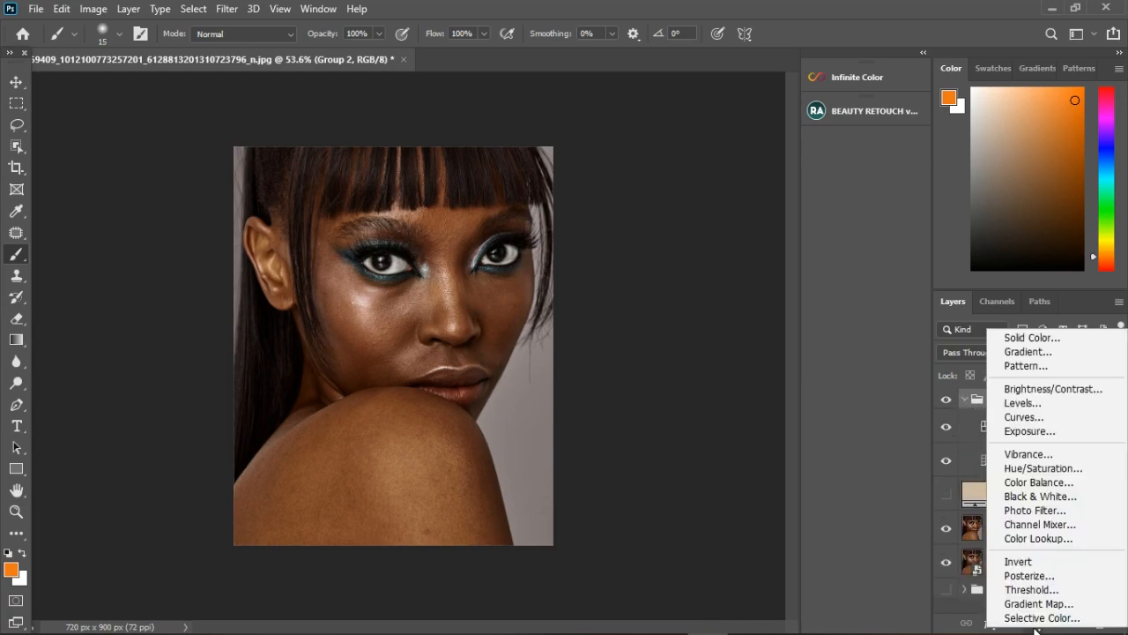
click(1039, 513)
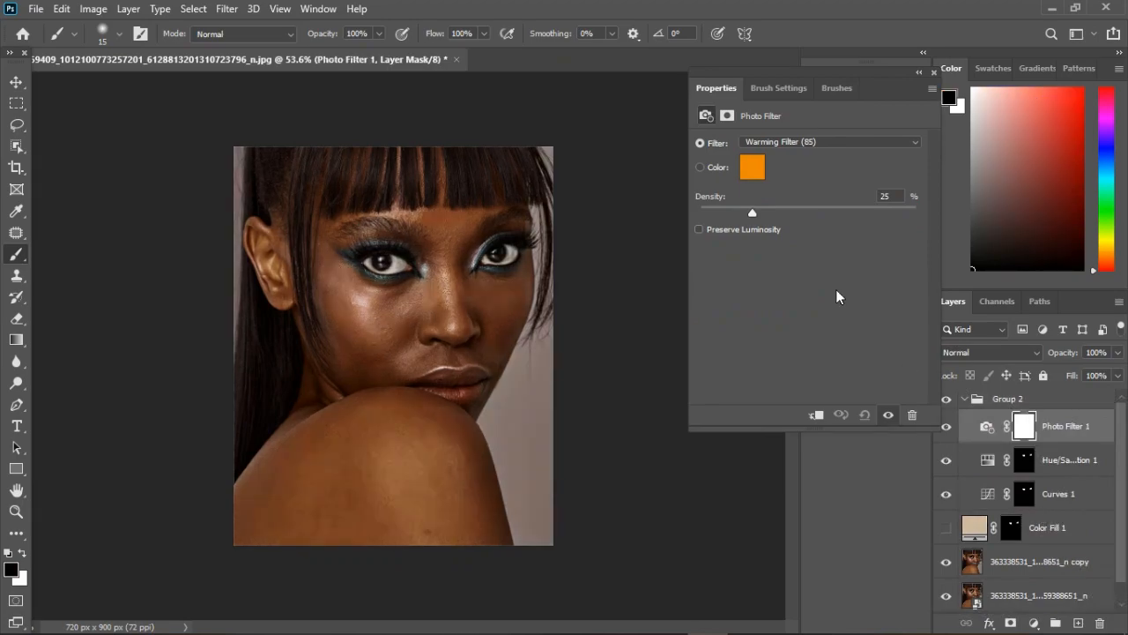
click(800, 142)
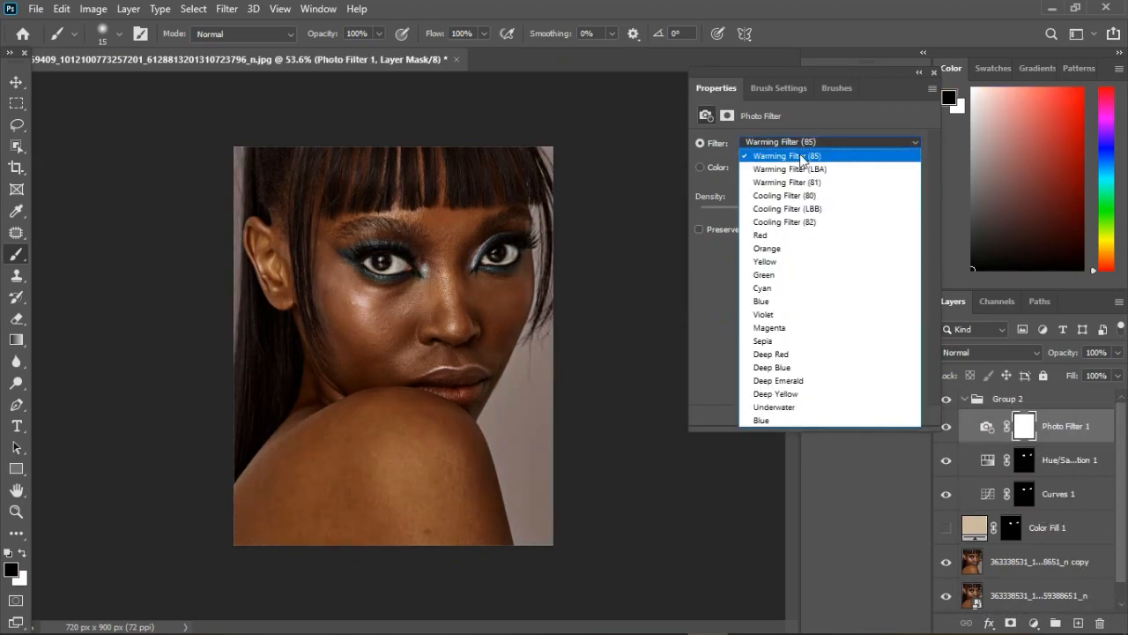
click(799, 223)
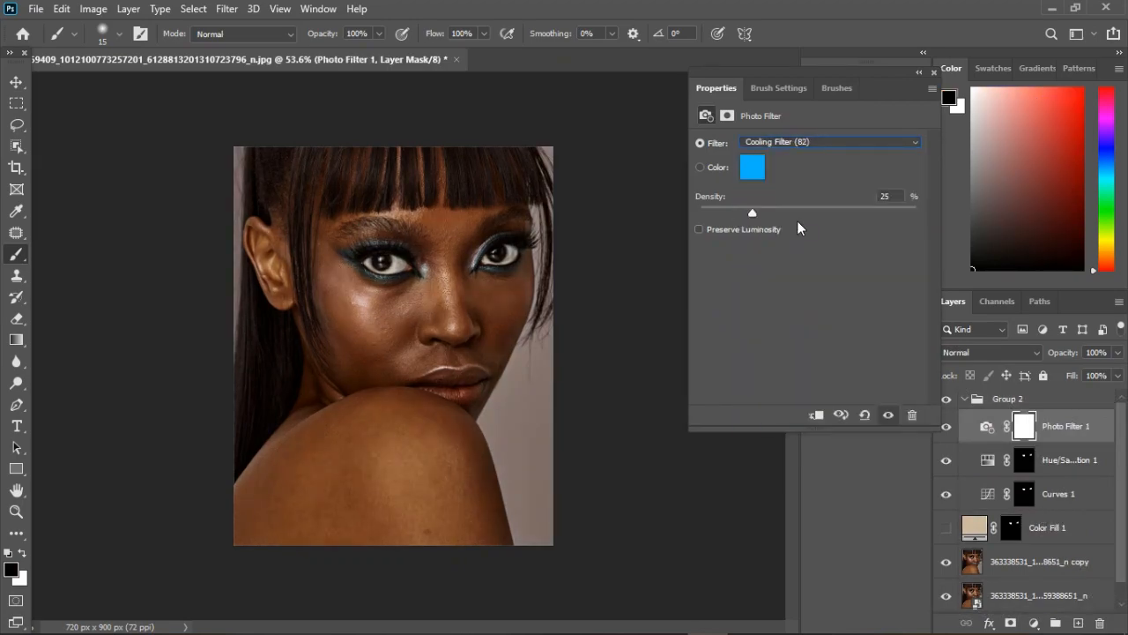
click(934, 72)
Step: Replace the Photo Filter 1 mask with a copy of the Hue/Saturation 1 eye mask and compare the layer hidden and shown
drag(1040, 467, 1025, 429)
click(487, 251)
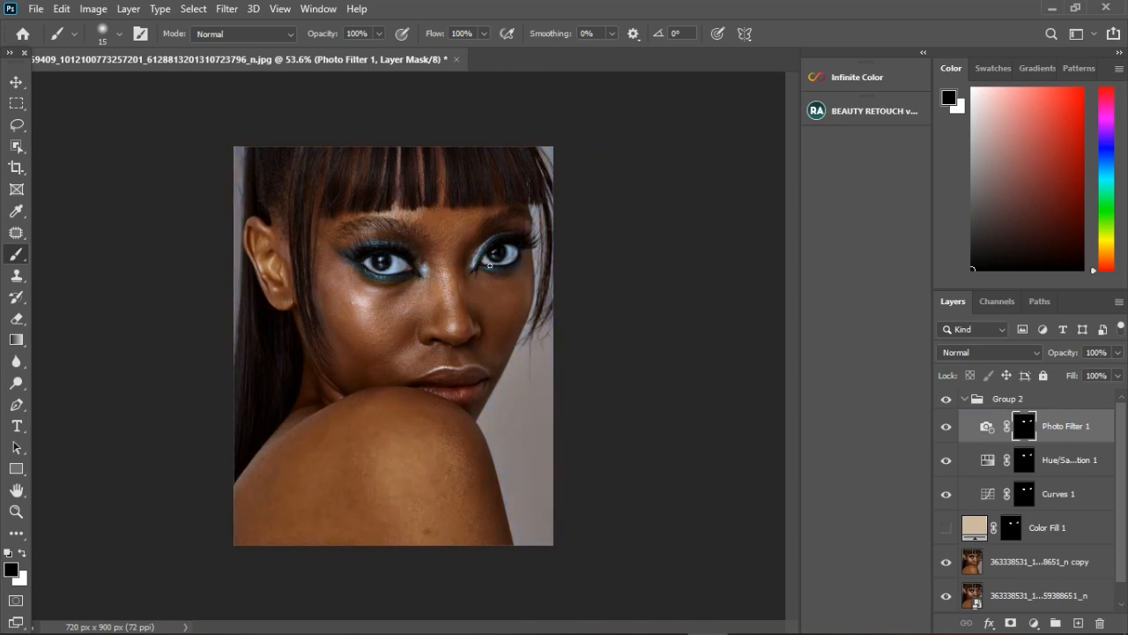
click(948, 427)
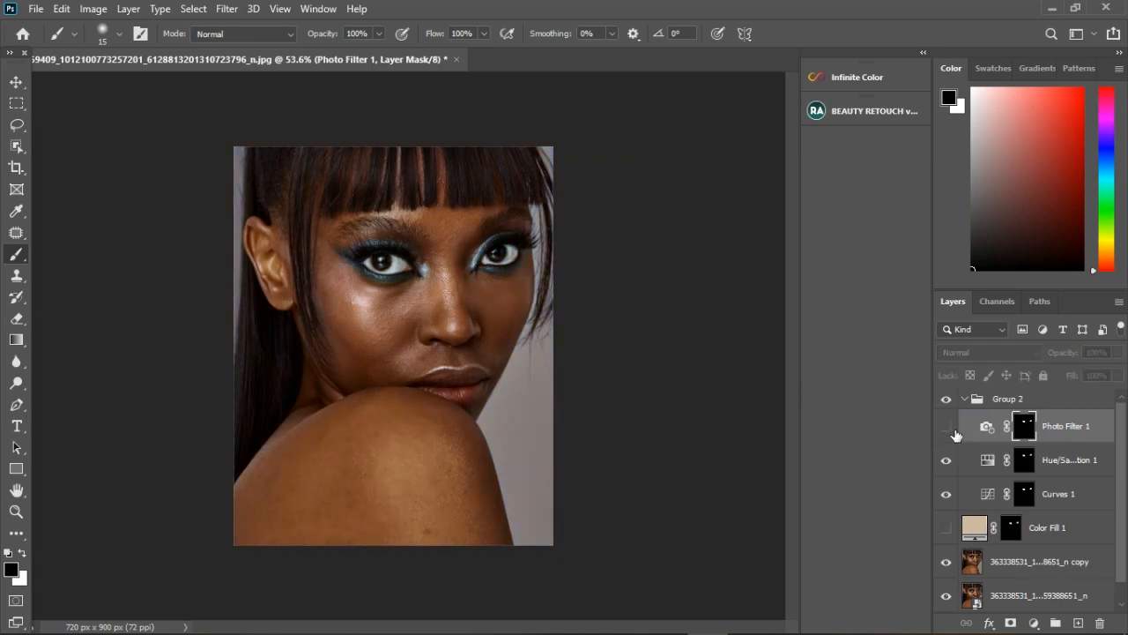
click(947, 427)
Step: Reduce the Photo Filter 1 layer's opacity to 25%
click(1117, 353)
drag(1117, 371, 1091, 375)
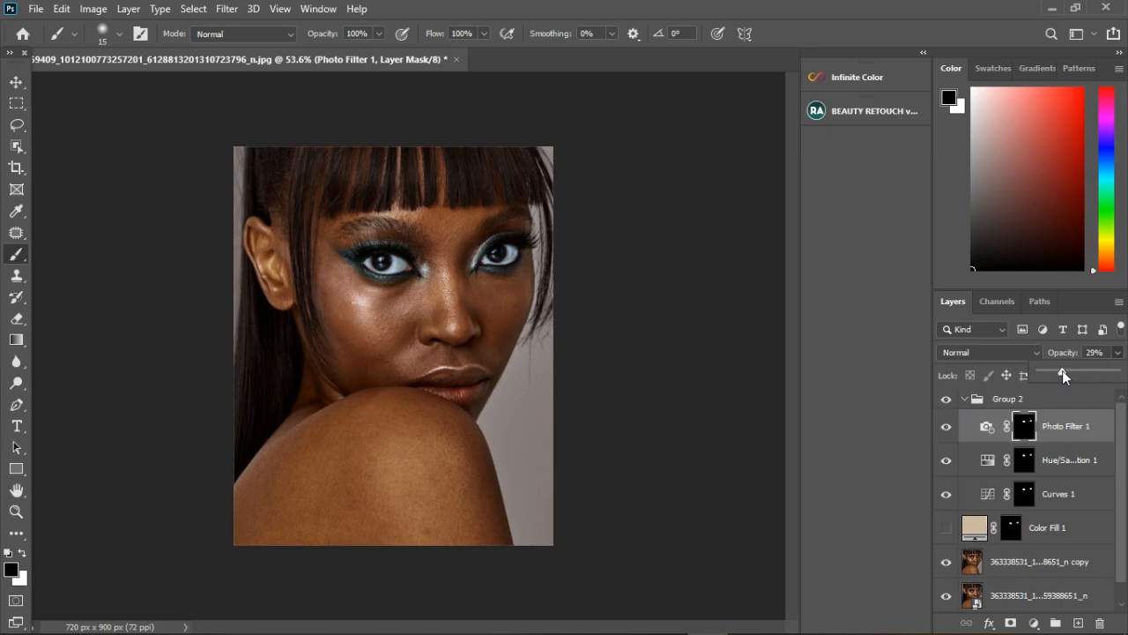
drag(1059, 371, 1059, 377)
click(987, 426)
Step: Compare the eyes with Group 2 and Color Fill 1 toggled, collapse the group, and show both of them
click(946, 400)
click(947, 528)
click(951, 529)
click(949, 404)
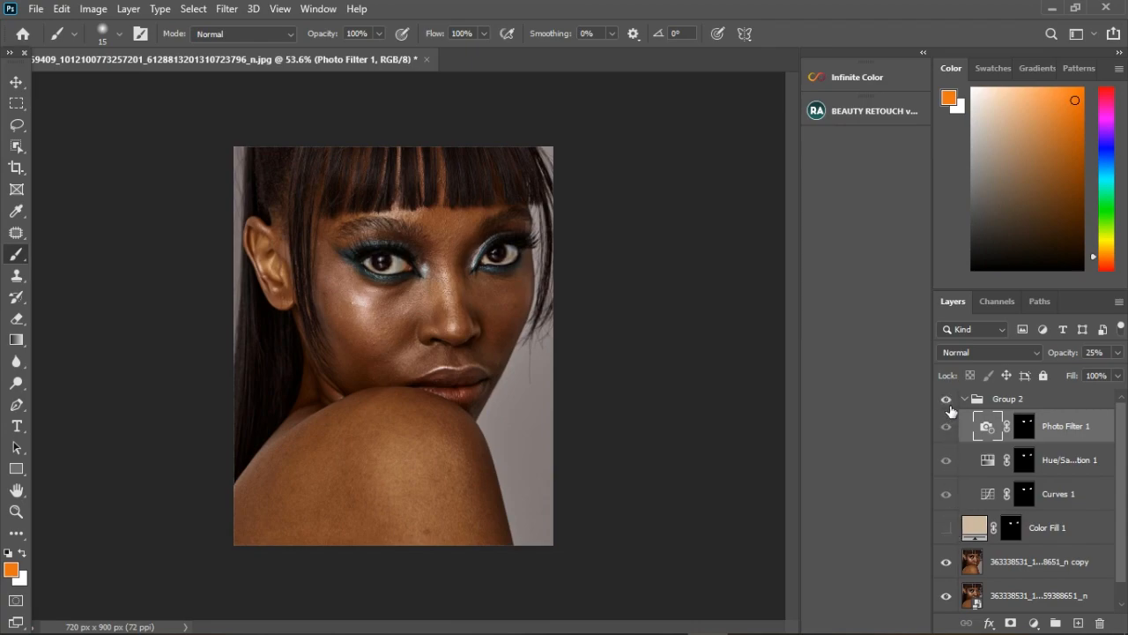
click(949, 403)
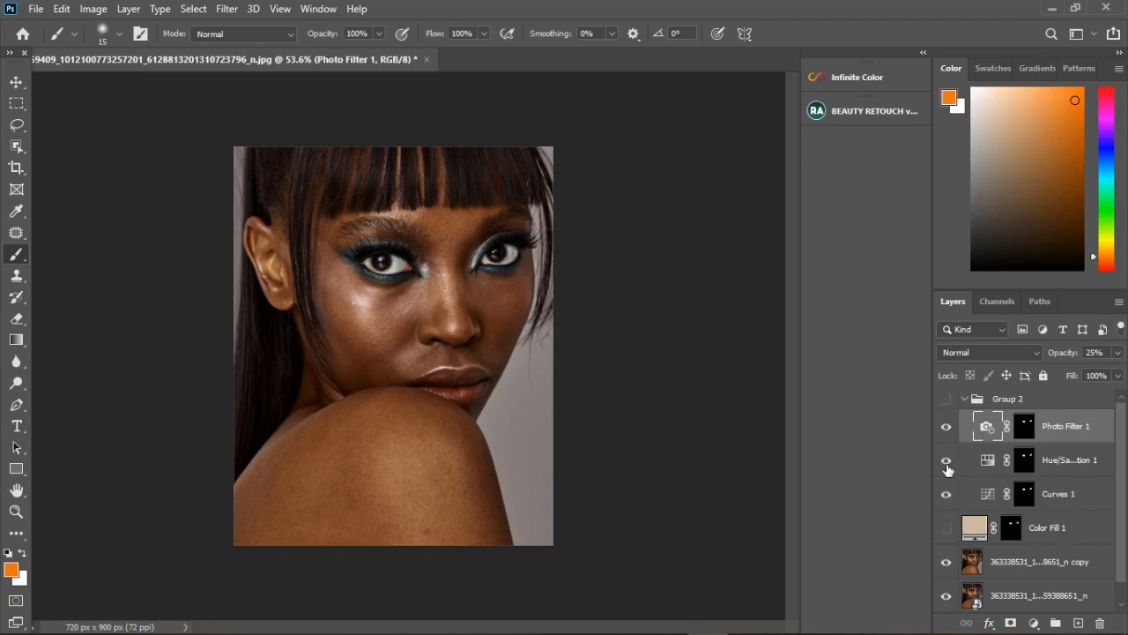
click(950, 533)
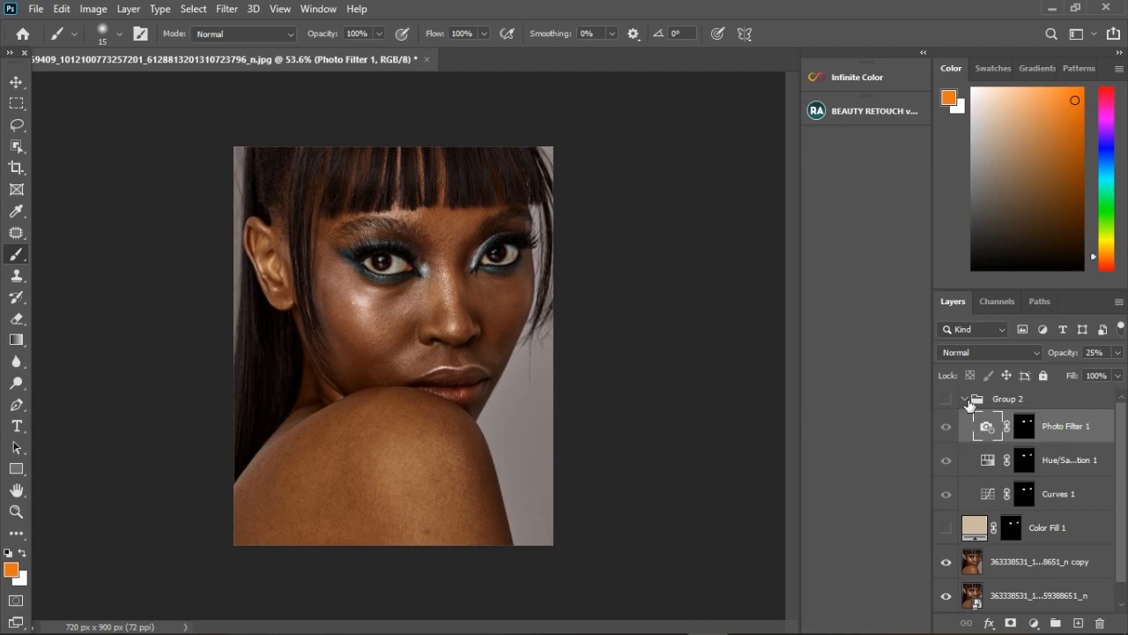
click(965, 400)
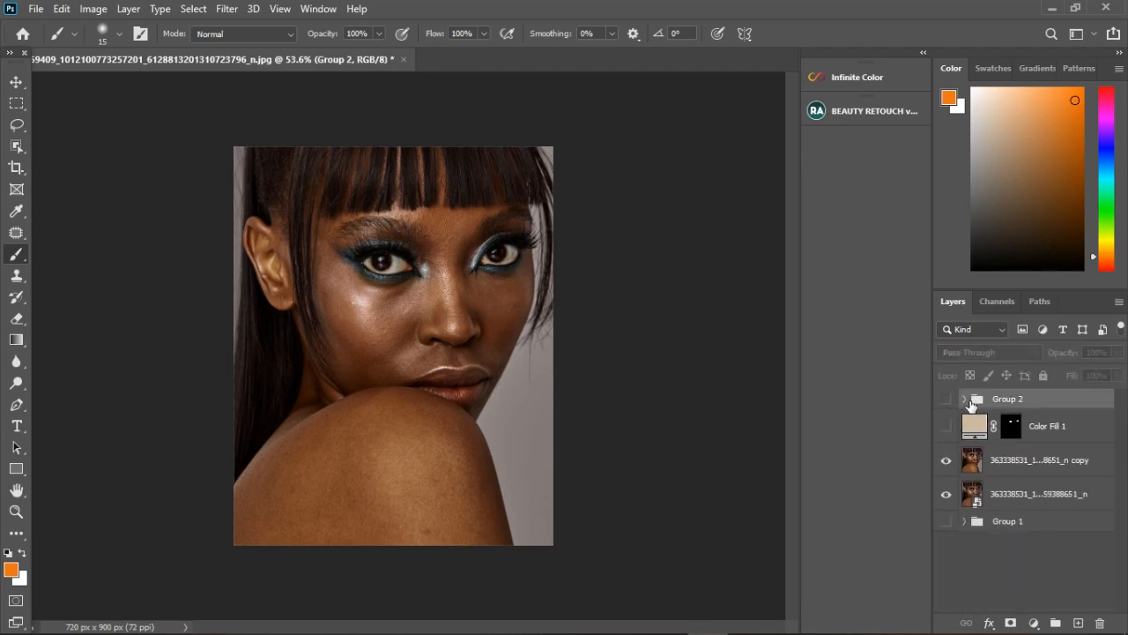
click(947, 399)
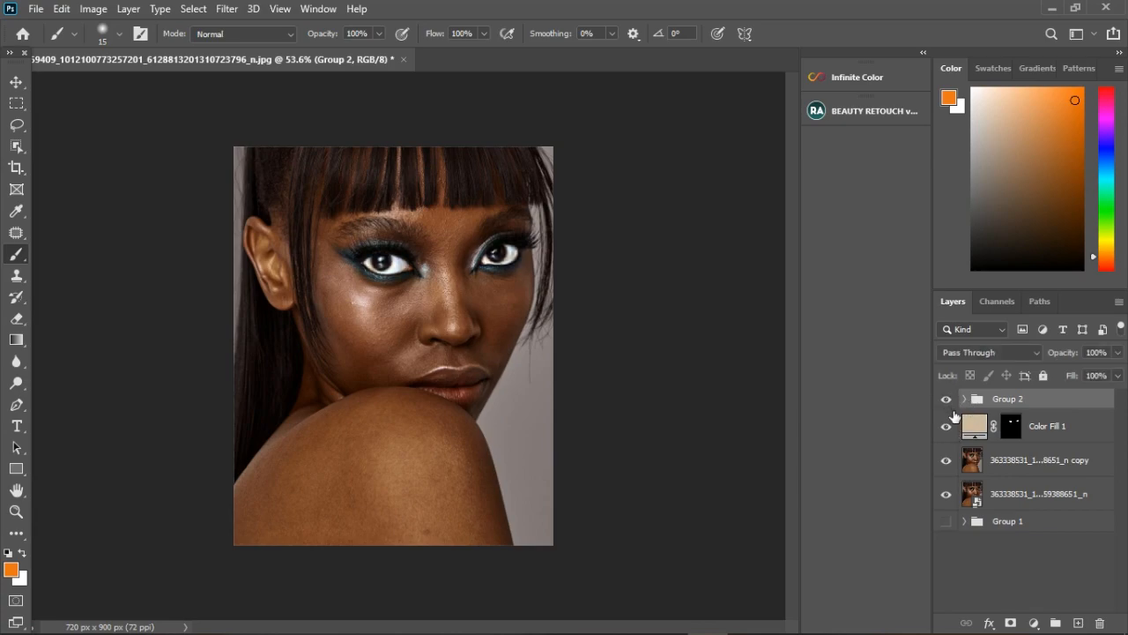
Step: Reduce Group 2's opacity to 35% and check the effect on the eyes
click(1117, 352)
drag(1118, 371, 1085, 372)
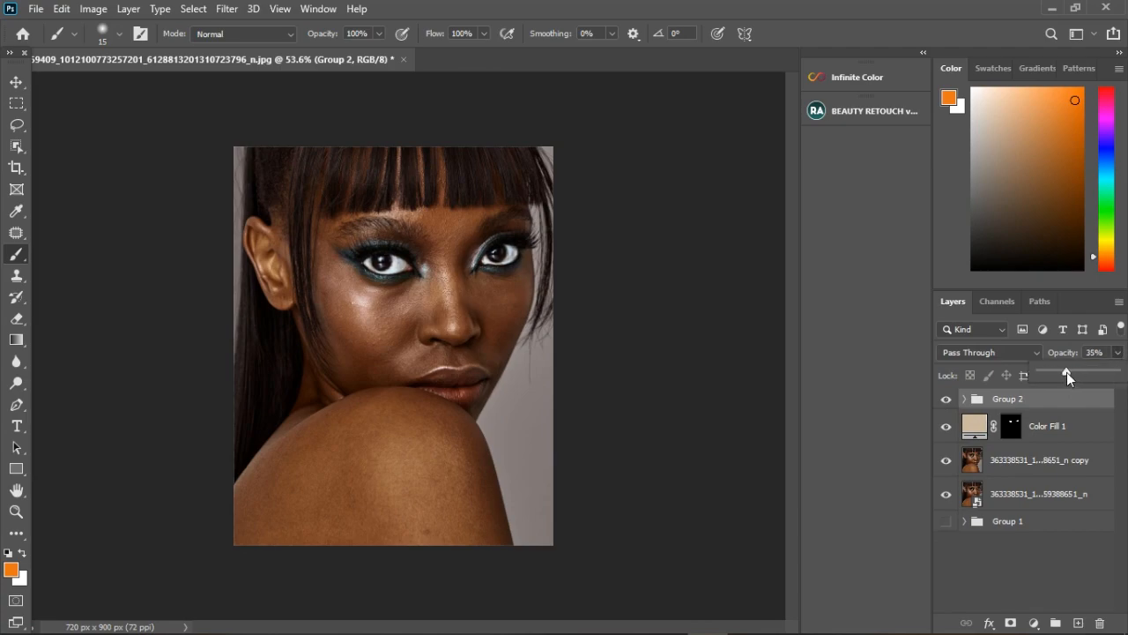
click(1076, 417)
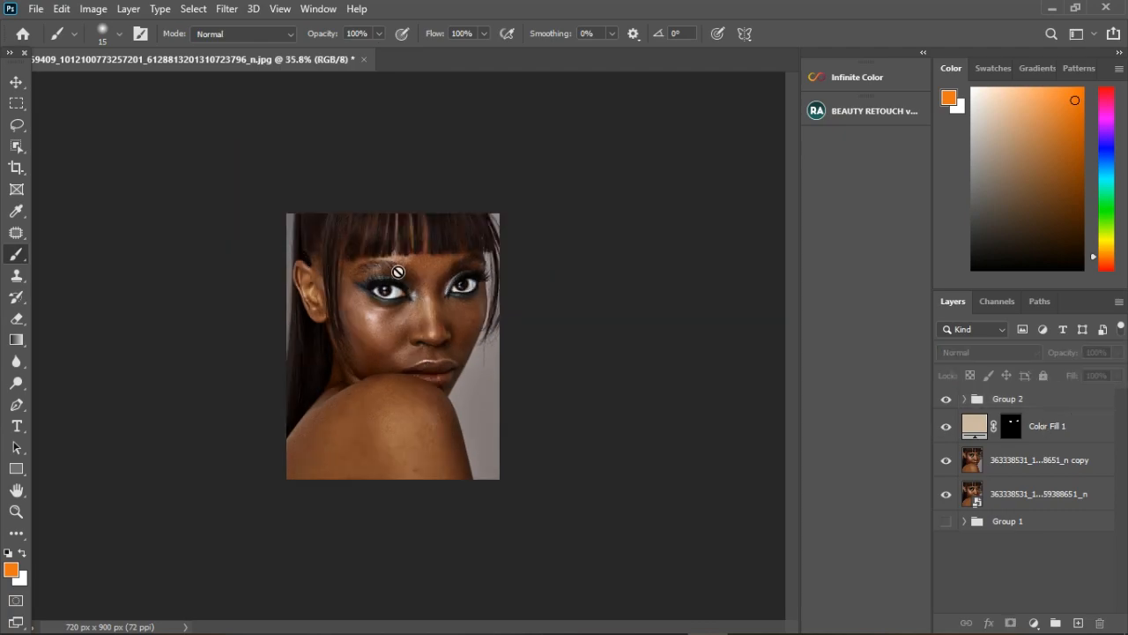
scroll(398, 266, up, 2)
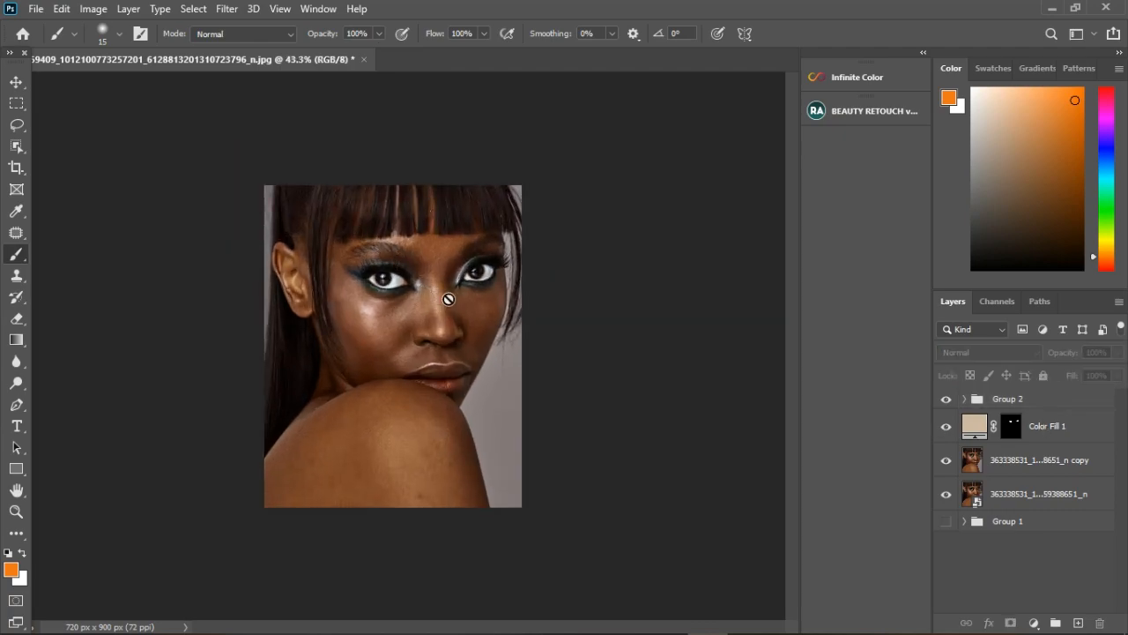
Step: Reduce the Color Fill 1 layer's opacity to 74%
click(947, 427)
click(1077, 431)
click(1116, 353)
drag(1117, 371, 1100, 377)
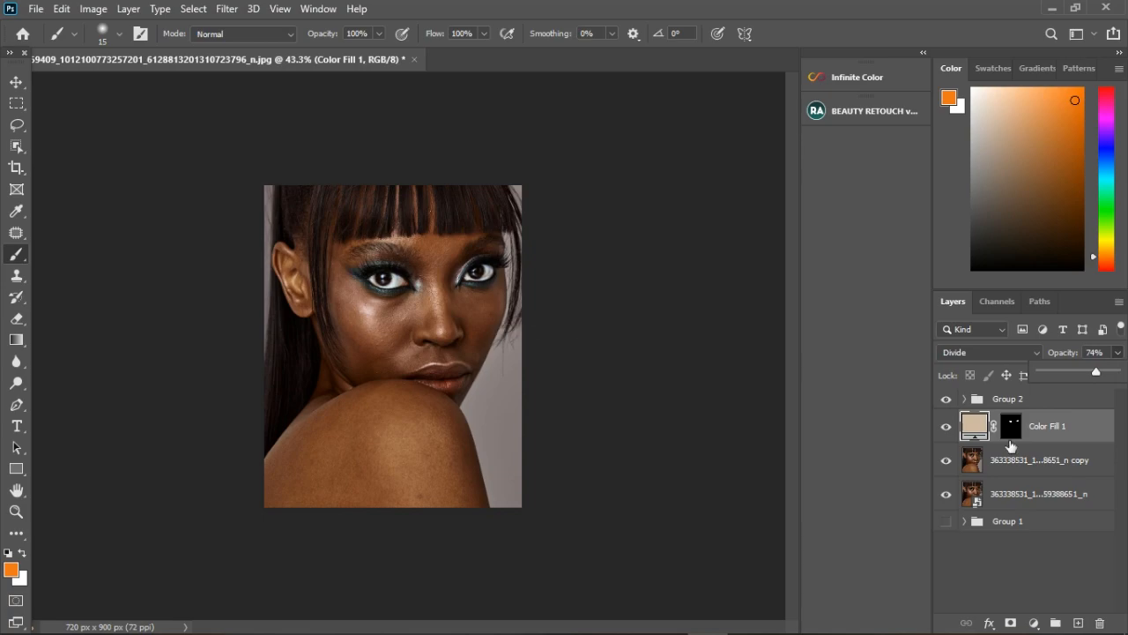
click(1068, 430)
scroll(411, 440, down, 2)
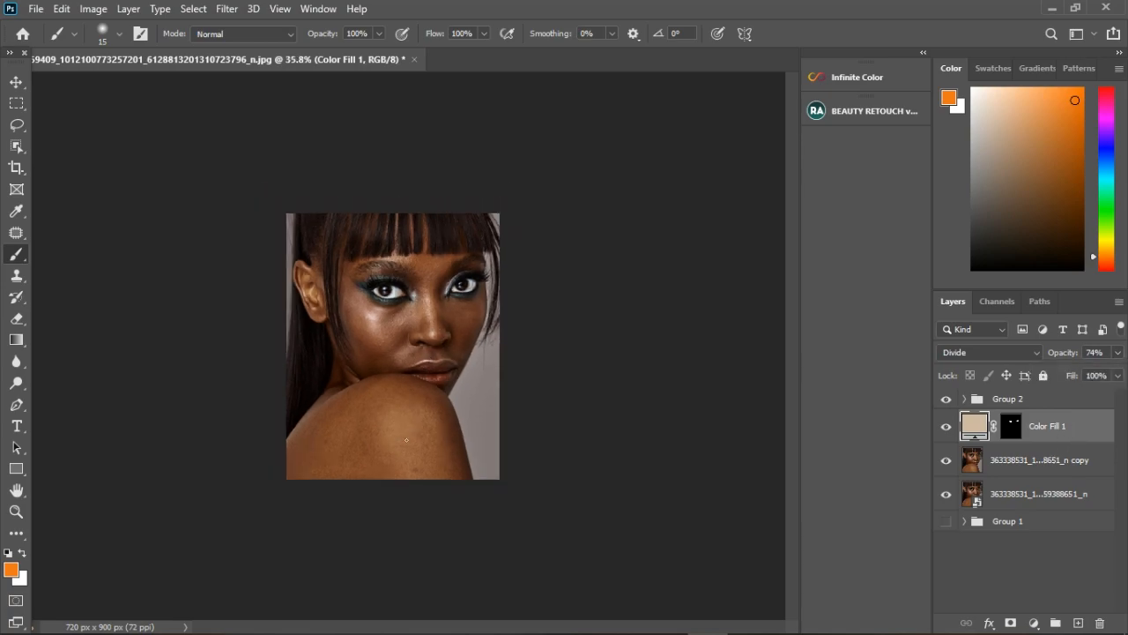
Step: Examine the whitened eyes and the skin close up and at full view
scroll(422, 229, up, 4)
scroll(421, 228, up, 2)
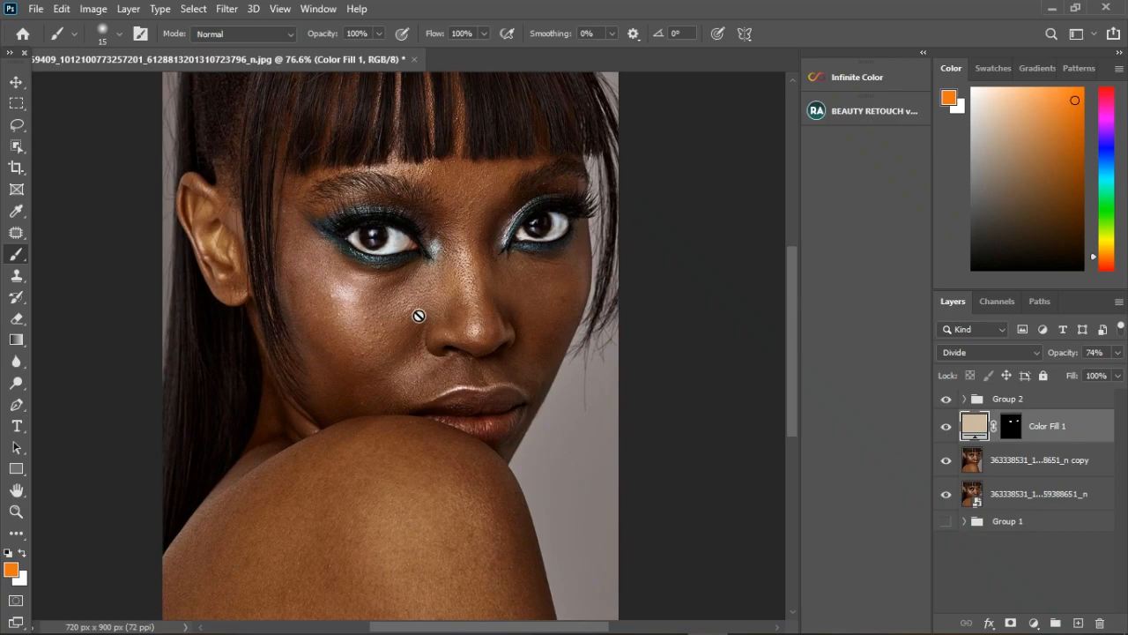
scroll(418, 315, down, 3)
scroll(314, 201, up, 1)
scroll(390, 378, down, 1)
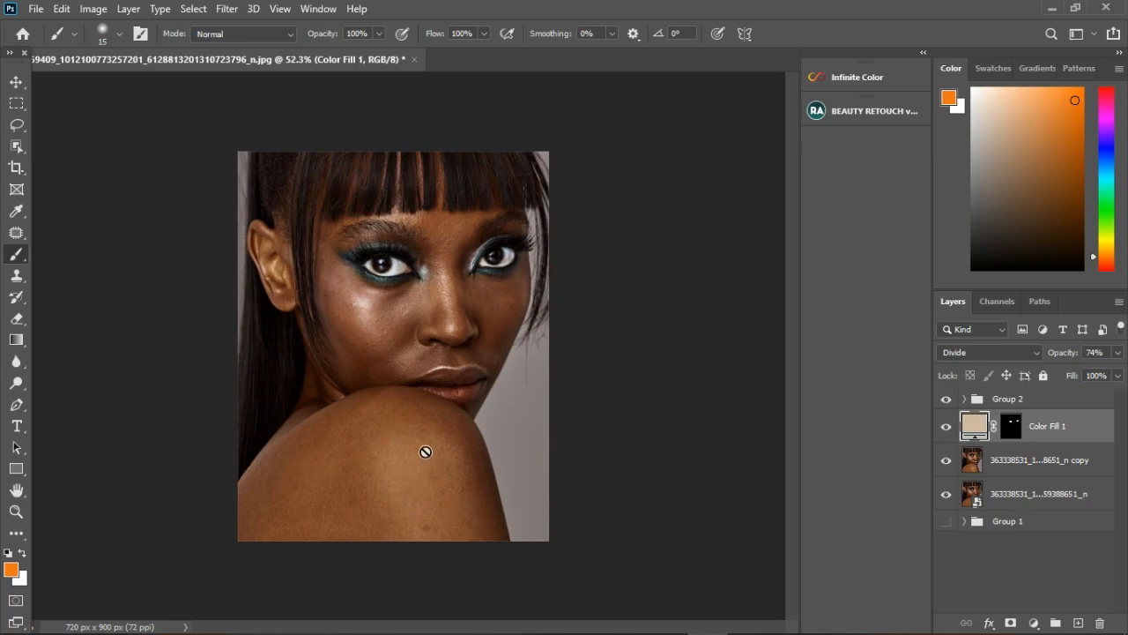
scroll(424, 431, up, 2)
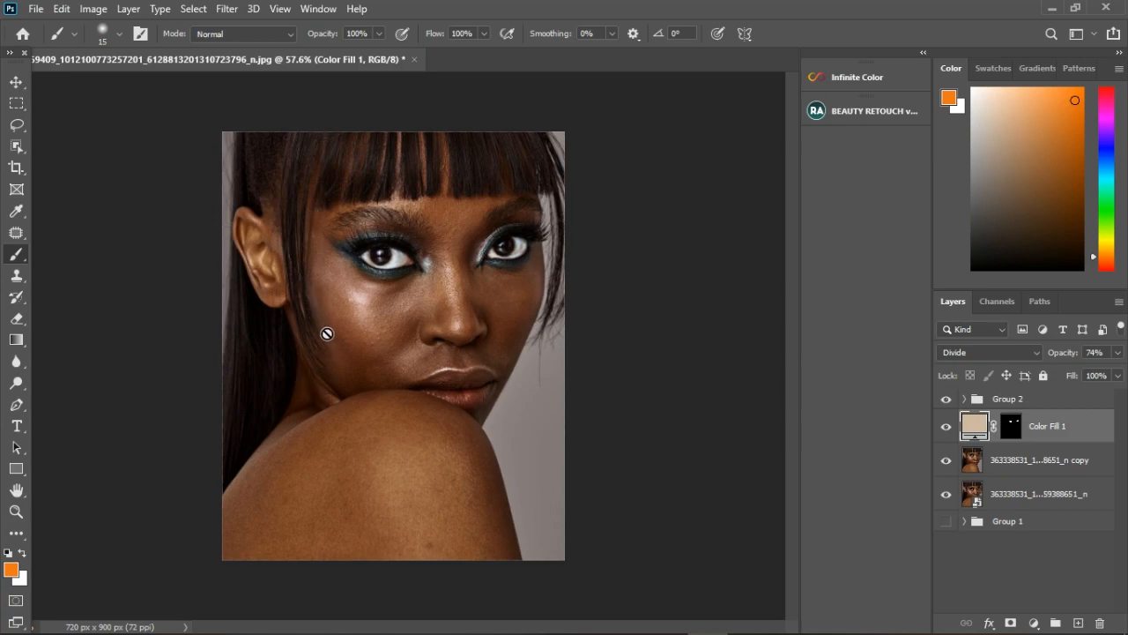
scroll(325, 334, down, 2)
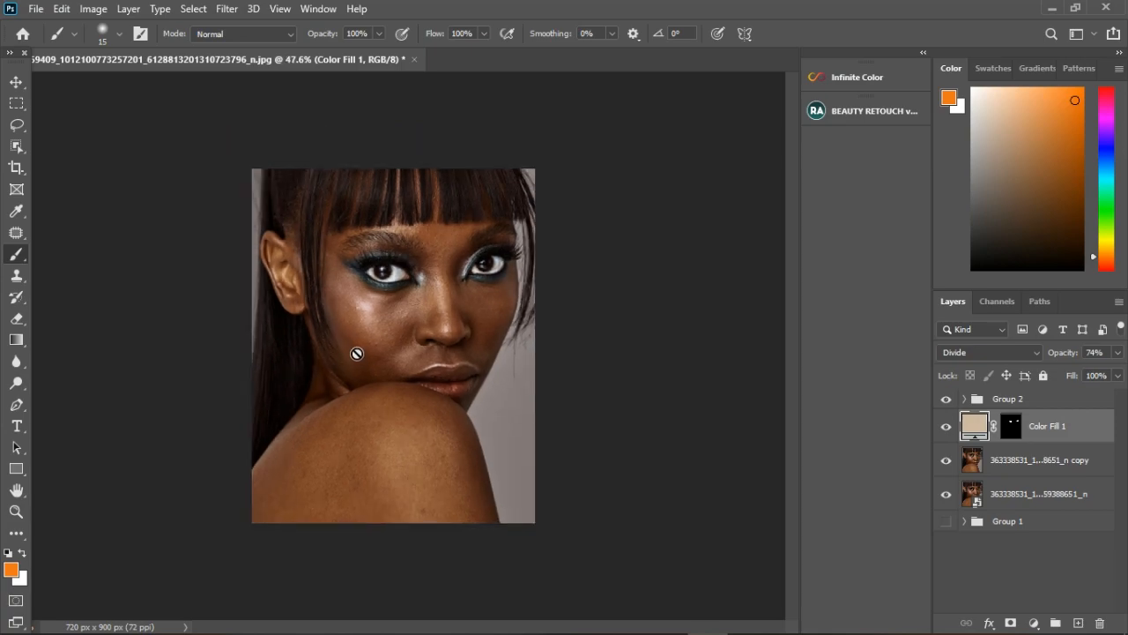
scroll(357, 354, up, 1)
click(965, 399)
click(965, 400)
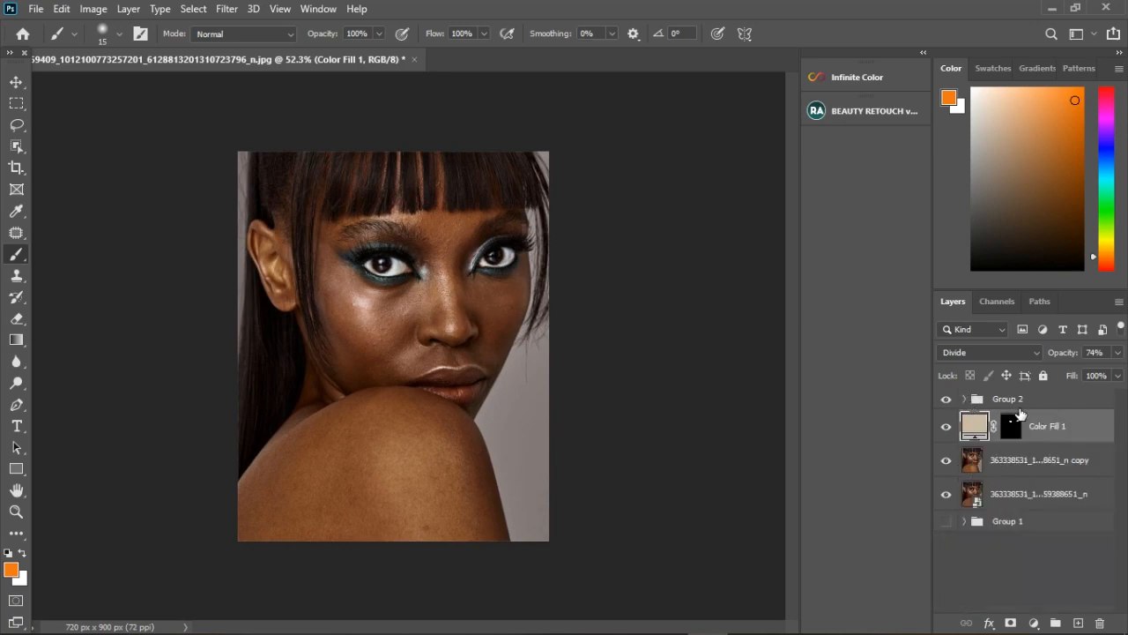
Step: Add a Hue/Saturation adjustment layer above Group 2 and sample the shoulder skin to target the Reds
click(1041, 406)
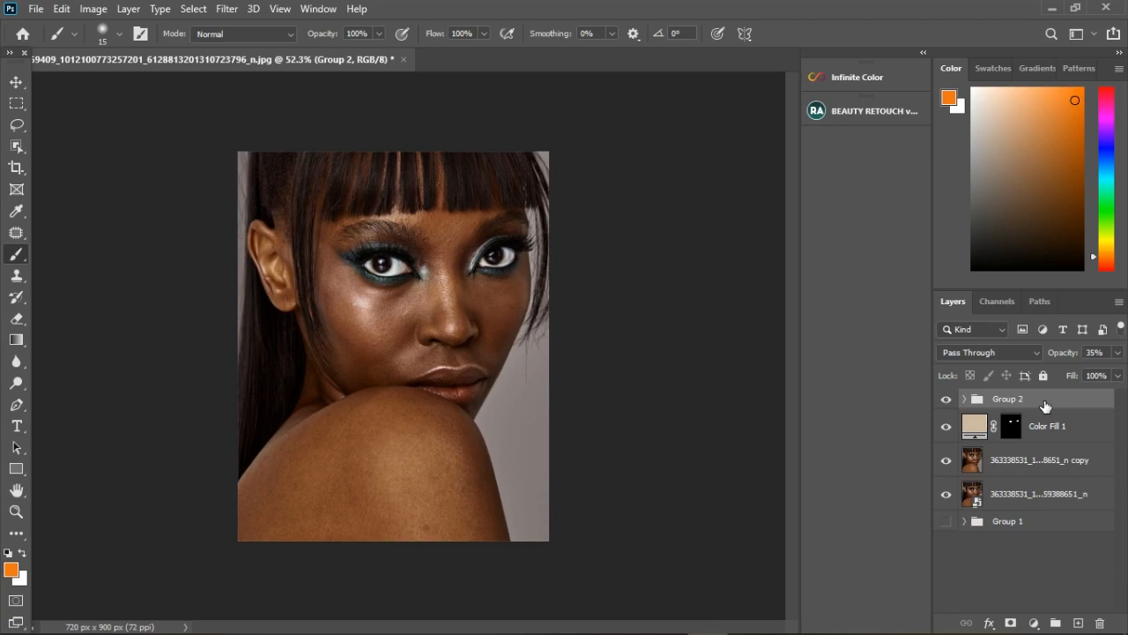
click(1034, 622)
click(1040, 463)
click(710, 168)
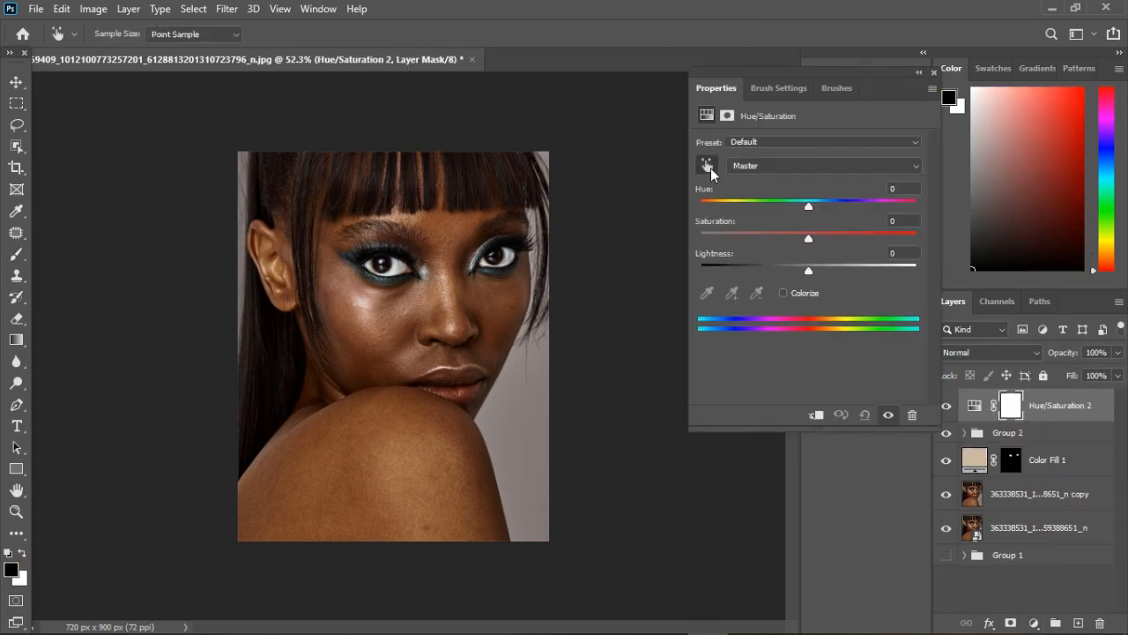
click(408, 455)
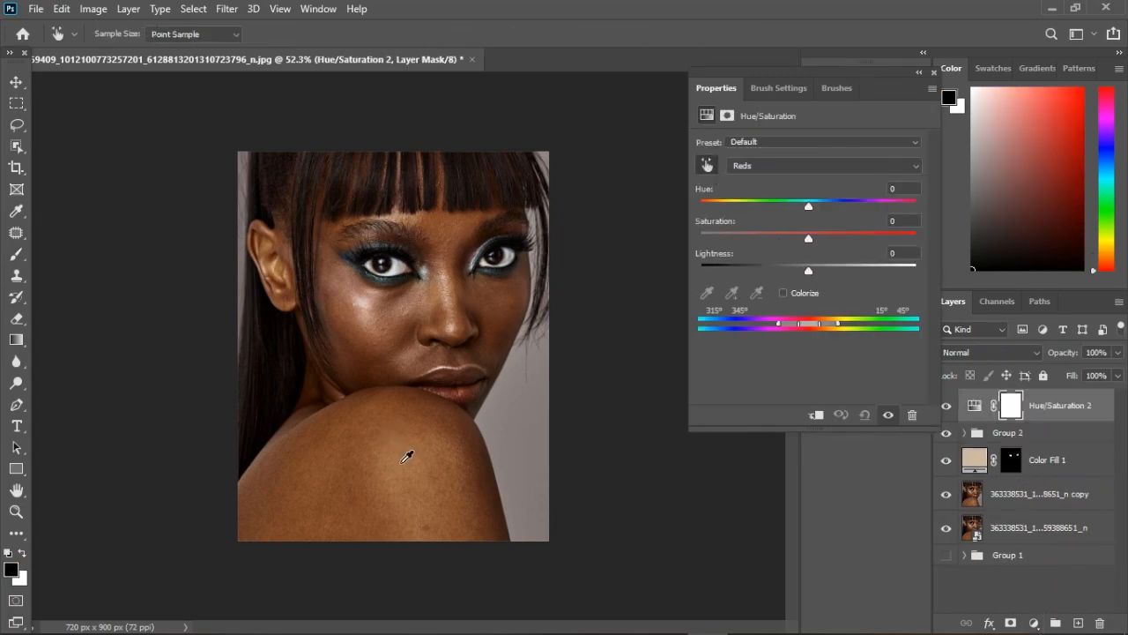
Step: Using a temporary hue of +180, shift the targeted colour range to Yellows (14°/45° to 74°/104°) and reset the hue to 0
drag(808, 206, 951, 212)
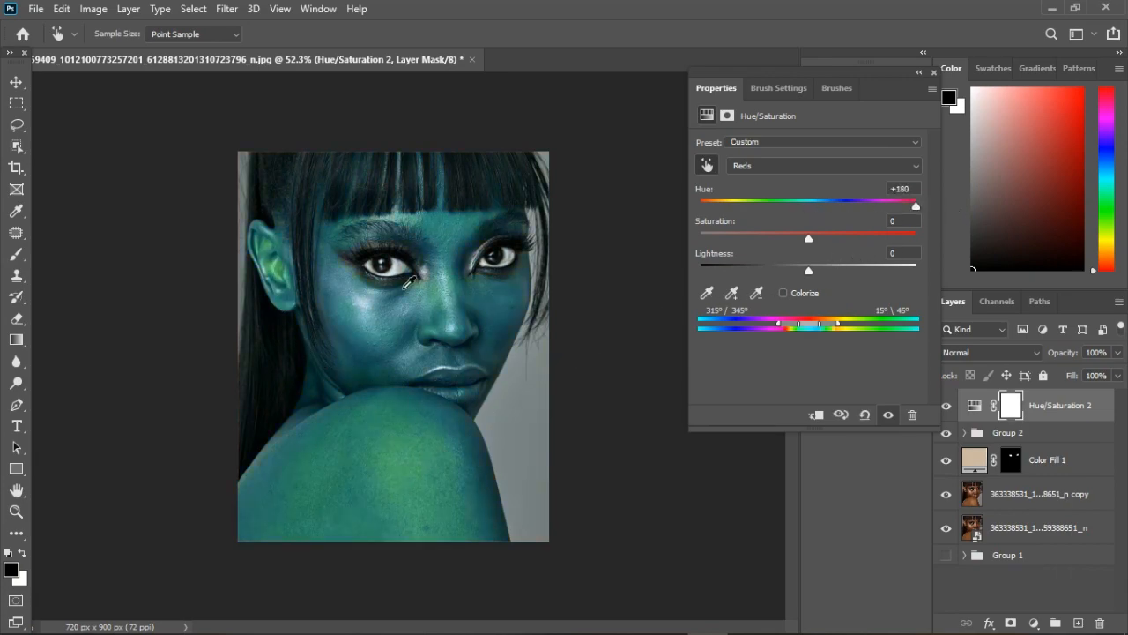
click(889, 414)
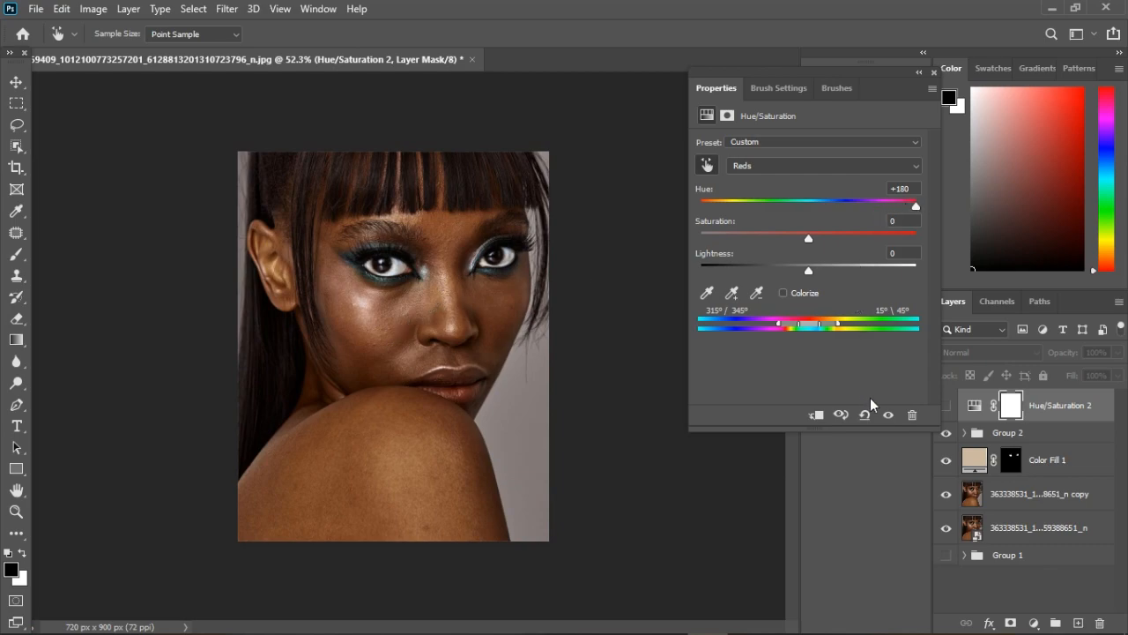
click(888, 415)
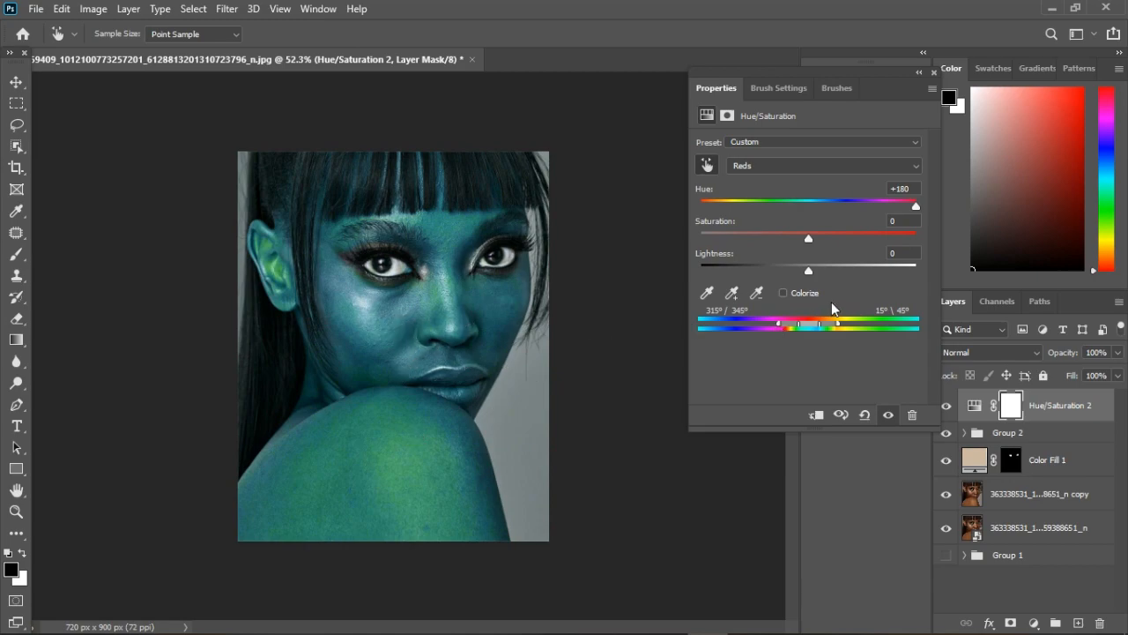
drag(806, 326, 843, 326)
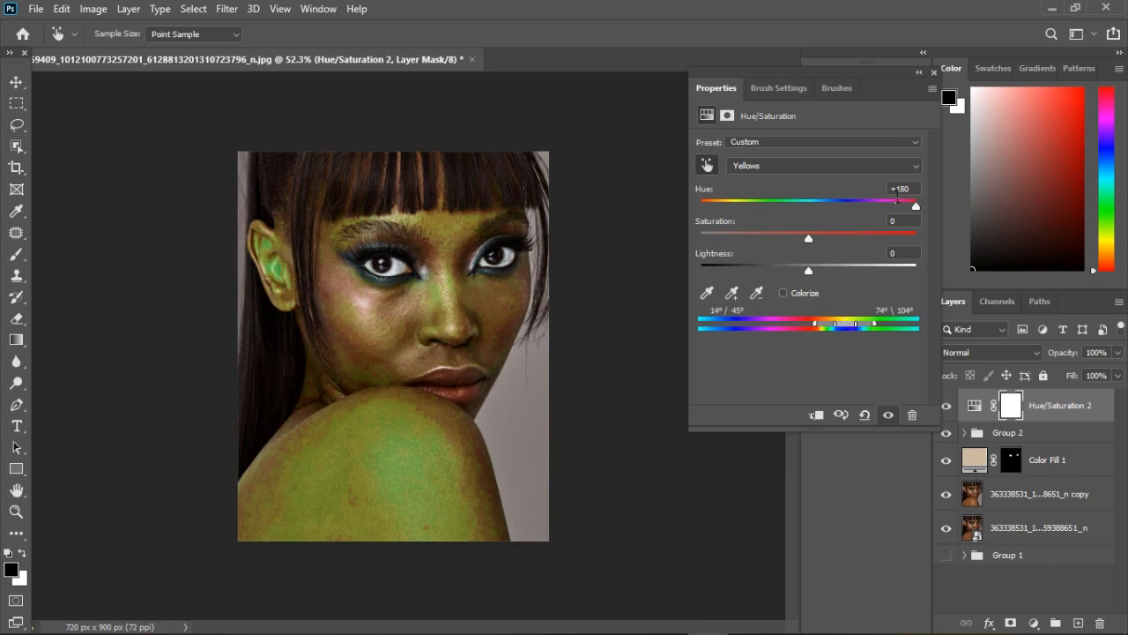
click(898, 190)
text(0)
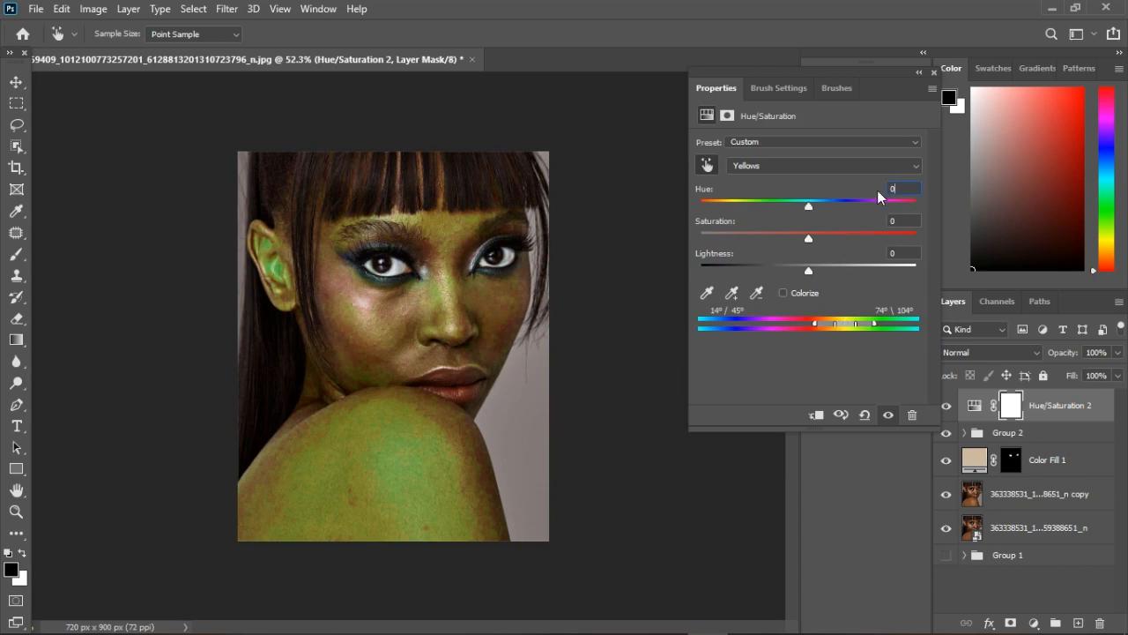
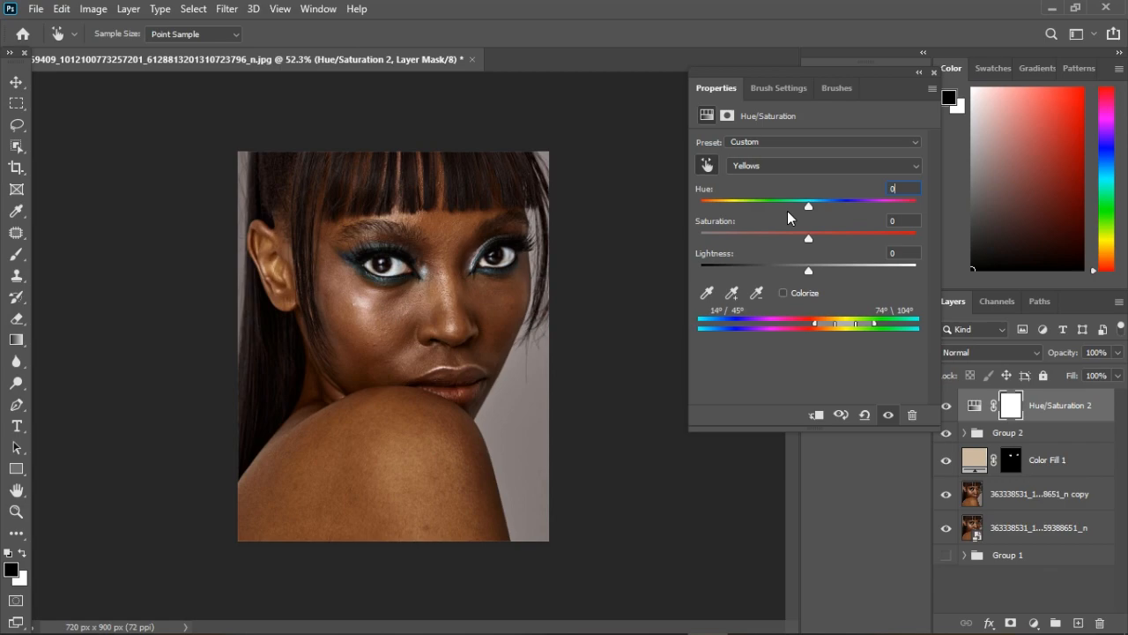
Step: Set the Yellows hue to -20 and compare the skin with the adjustment off and on
drag(810, 207, 786, 207)
click(897, 419)
click(897, 419)
scroll(393, 419, up, 6)
scroll(394, 419, down, 1)
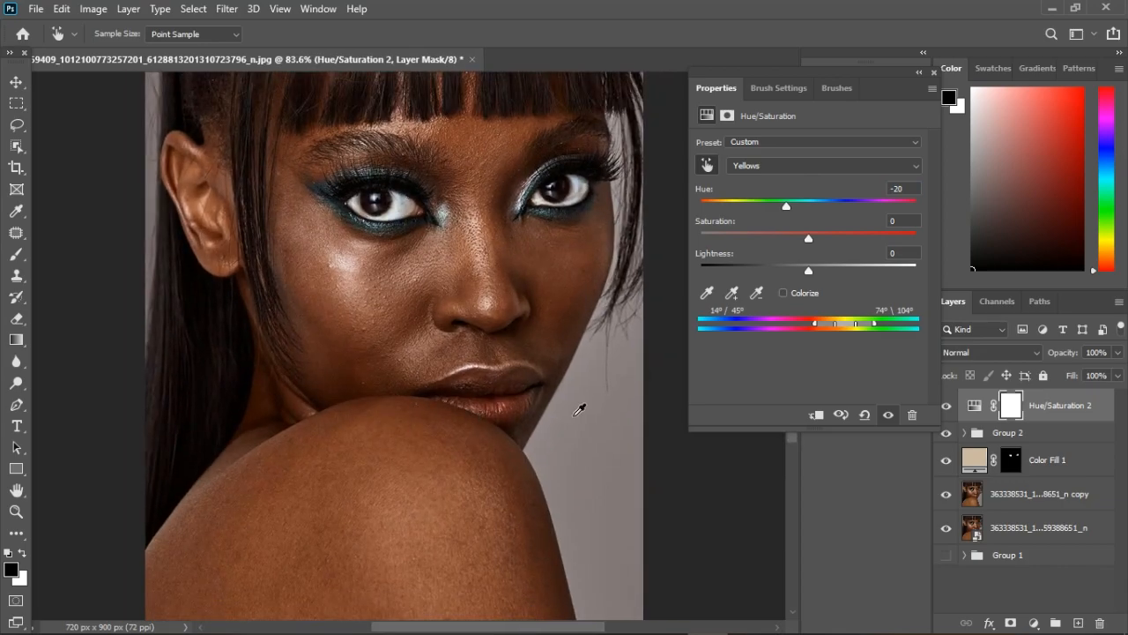
click(897, 420)
click(898, 419)
Step: Set the Yellows saturation to -36 and compare the skin with the adjustment off and on
drag(810, 241, 771, 248)
scroll(392, 263, down, 5)
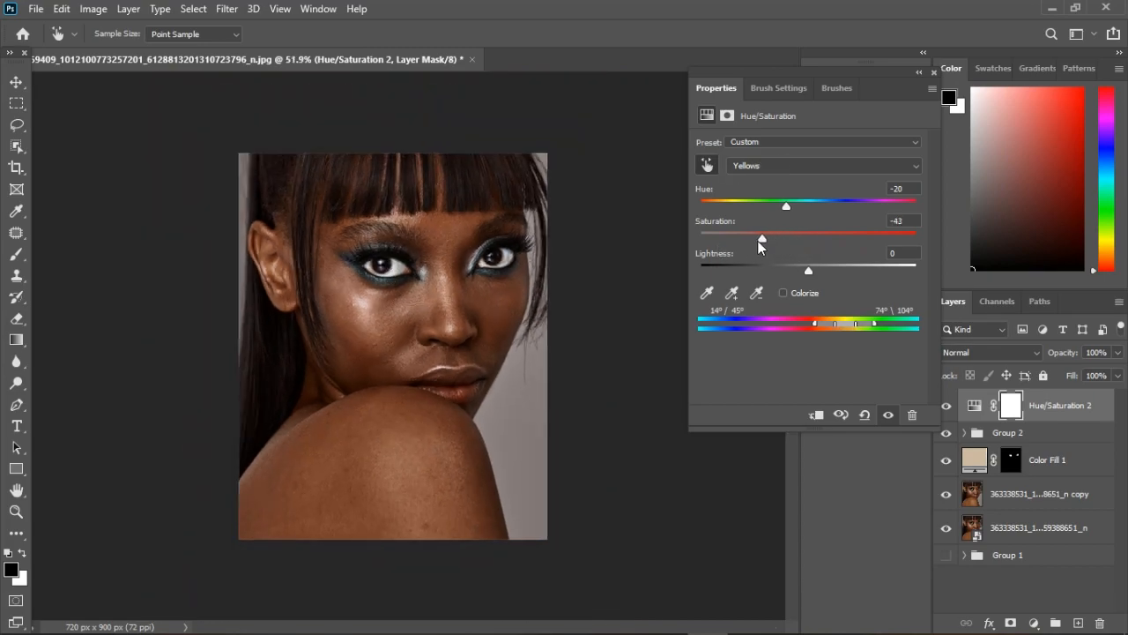
mouse_move(746, 243)
mouse_down()
mouse_move(734, 243)
mouse_move(757, 243)
mouse_up()
click(890, 415)
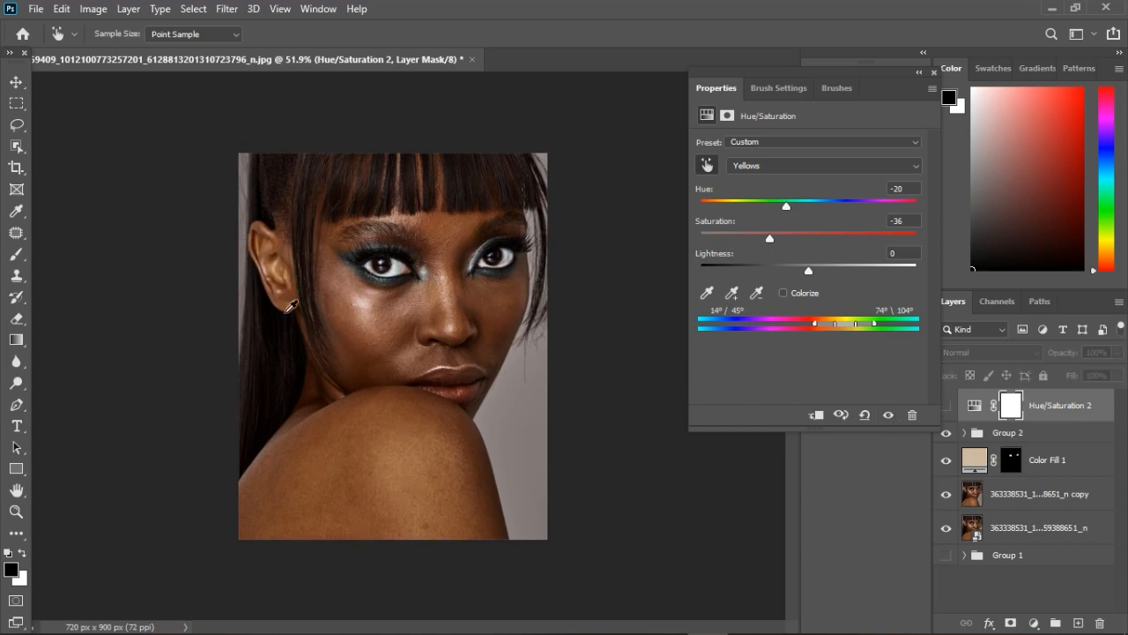
click(889, 415)
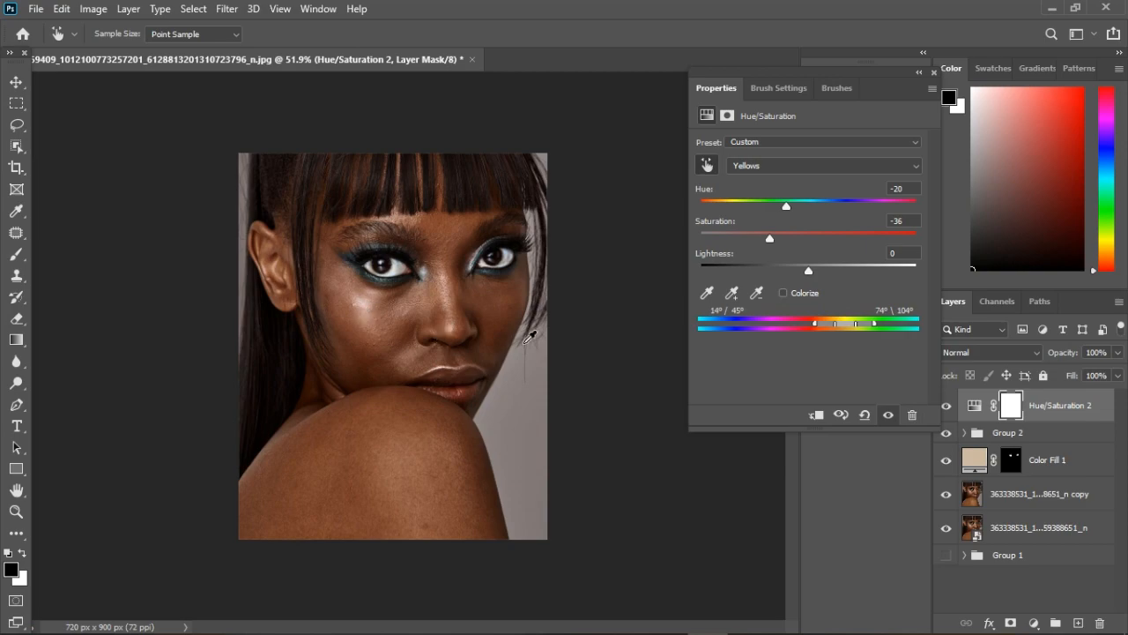
Step: Raise the Yellows lightness slightly and compare the portrait with the Hue/Saturation 2 layer hidden and shown
mouse_move(812, 272)
mouse_down()
mouse_move(825, 272)
mouse_move(776, 279)
mouse_move(841, 277)
mouse_move(831, 281)
mouse_up()
click(933, 72)
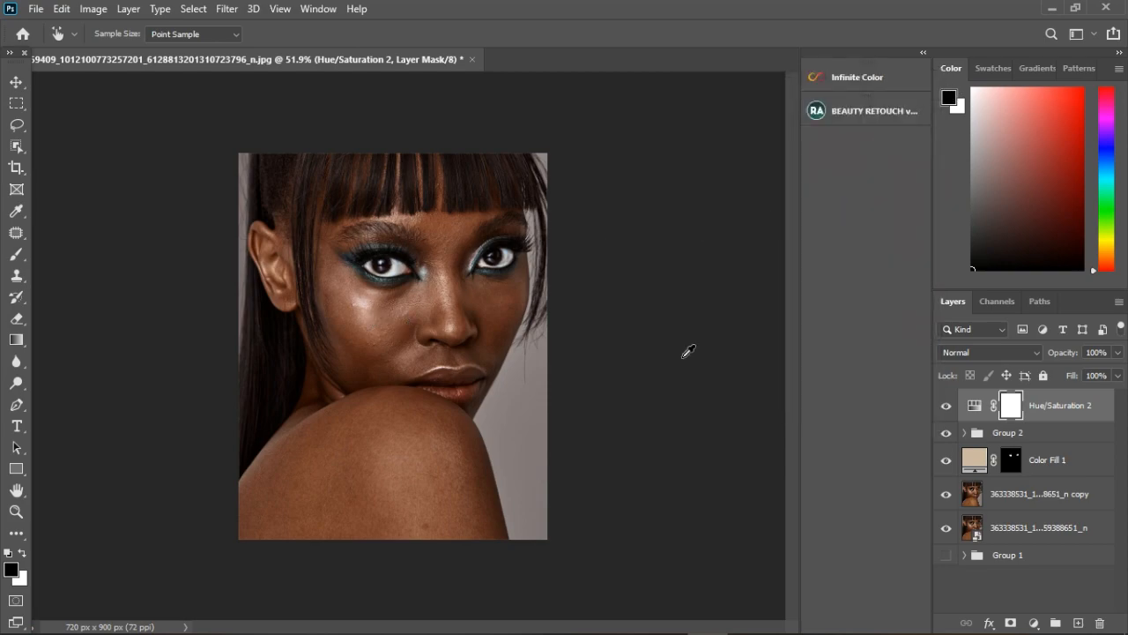
click(948, 407)
click(947, 406)
Step: Stamp all visible layers into a new layer at the top of the stack and duplicate it twice
key(ctrl+shift+alt+e)
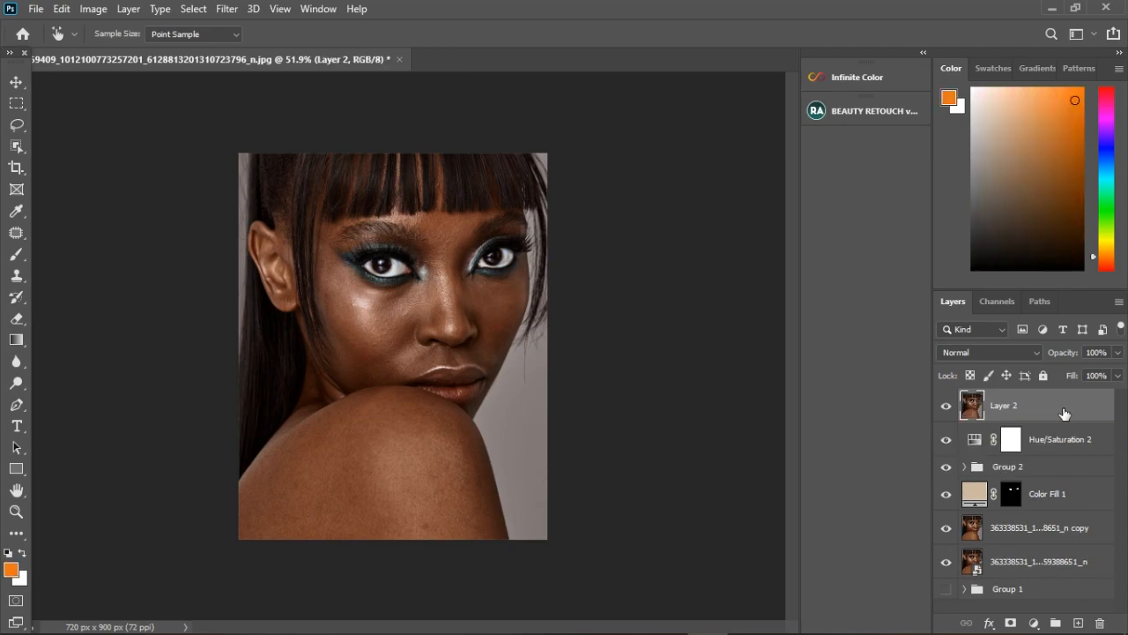
key(ctrl+j)
key(ctrl+j)
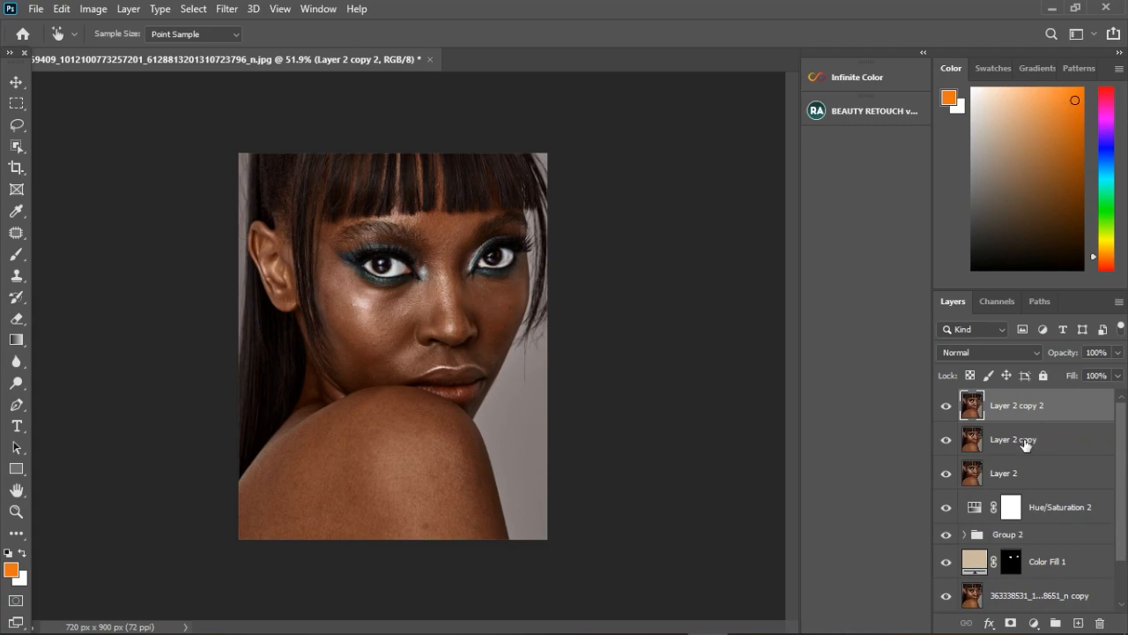
Step: Rename the lower duplicate layer "color/tone" and the upper one "texture"
key(b)
double_click(1025, 441)
text(color)
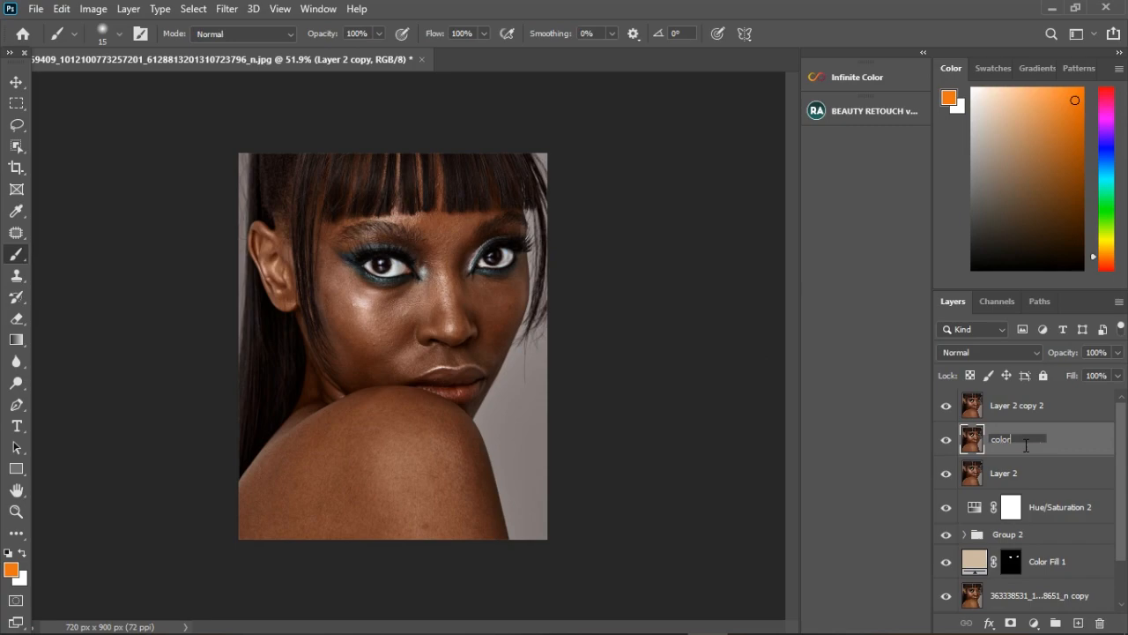
text(/tone)
key(Return)
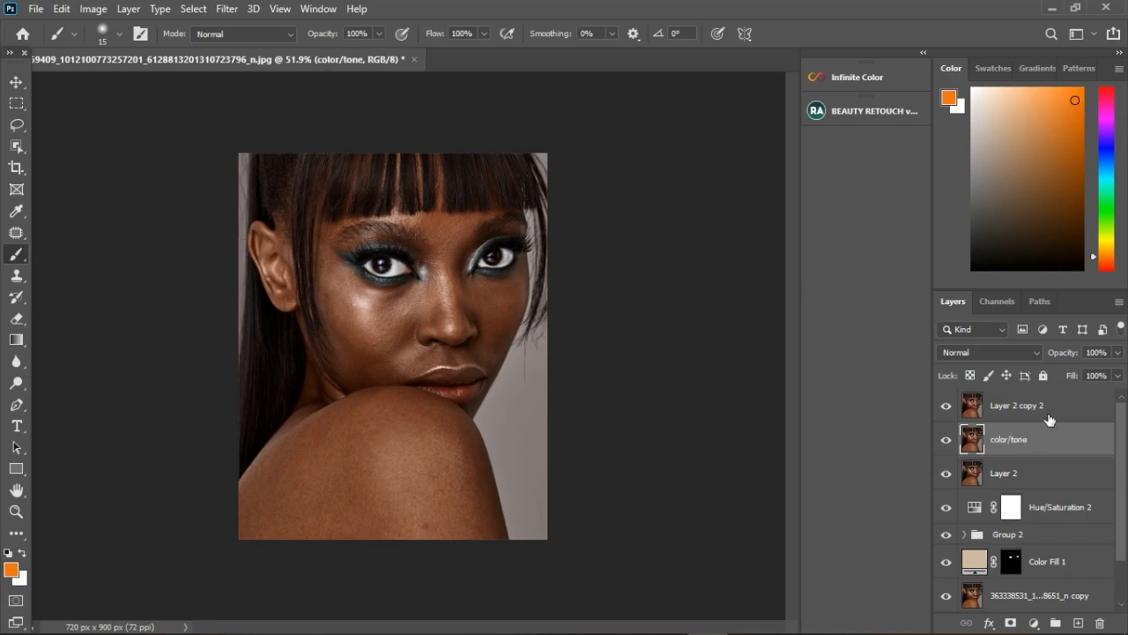
double_click(1013, 405)
text(s)
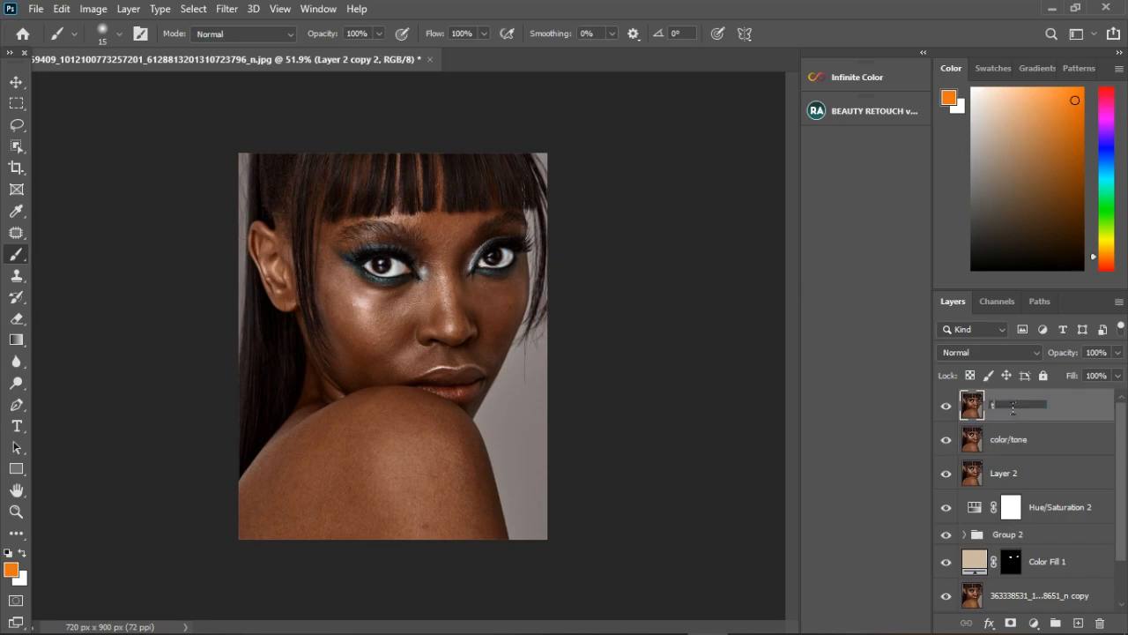
text(exture)
key(Return)
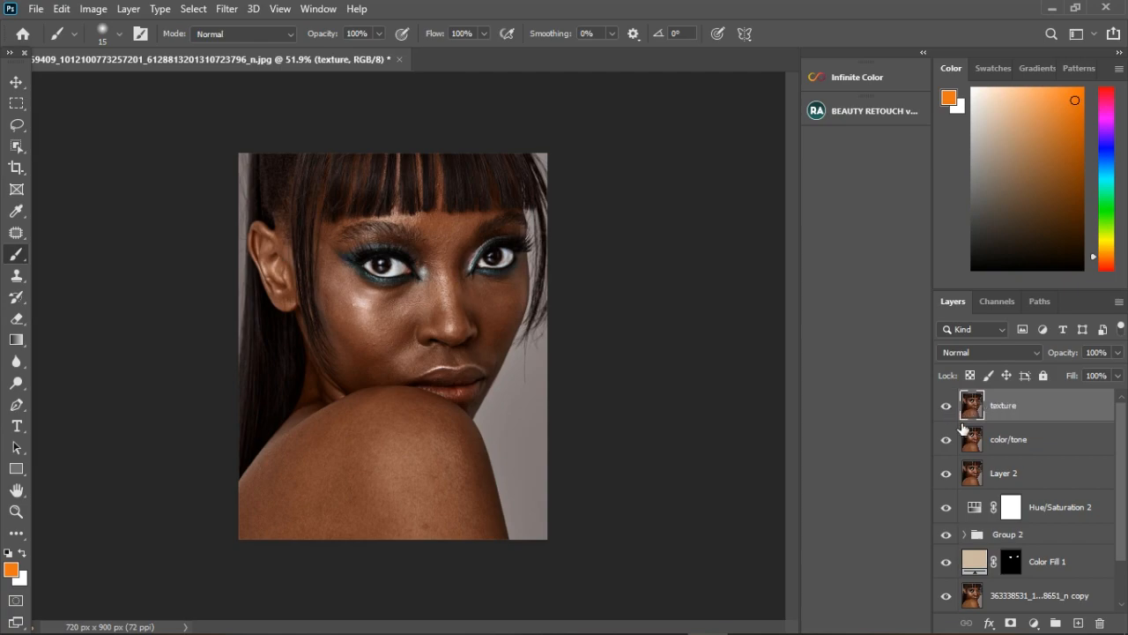
Step: Group the texture and color/tone layers as "freq seperation" and hide the texture layer inside it
shift+click(1039, 447)
click(1057, 623)
double_click(1012, 401)
text(freq separation)
key(Return)
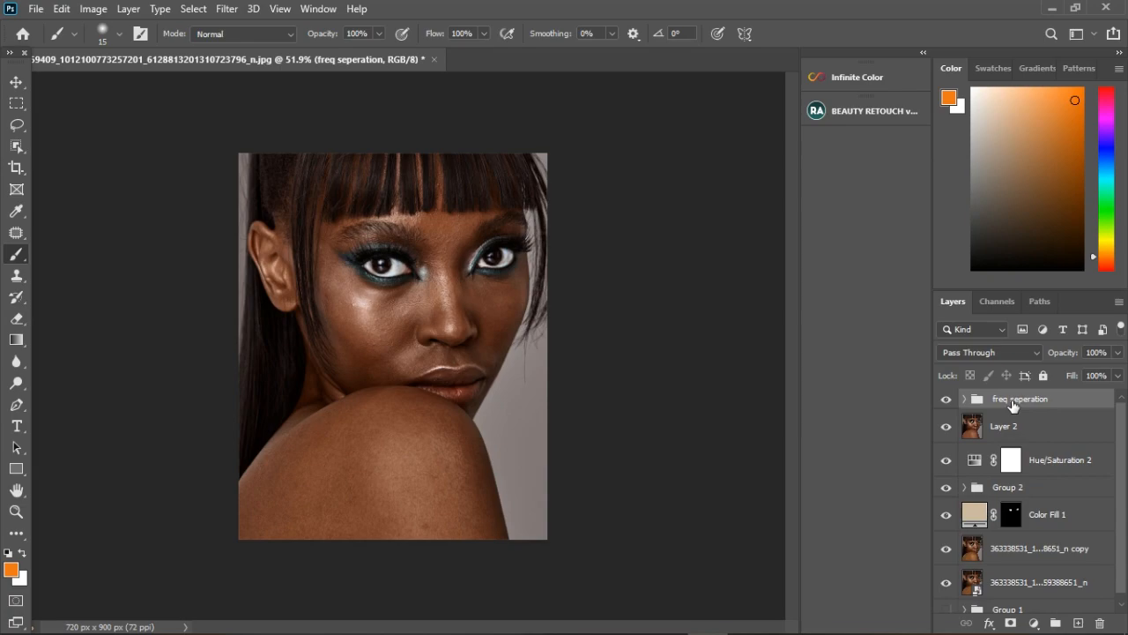
click(964, 399)
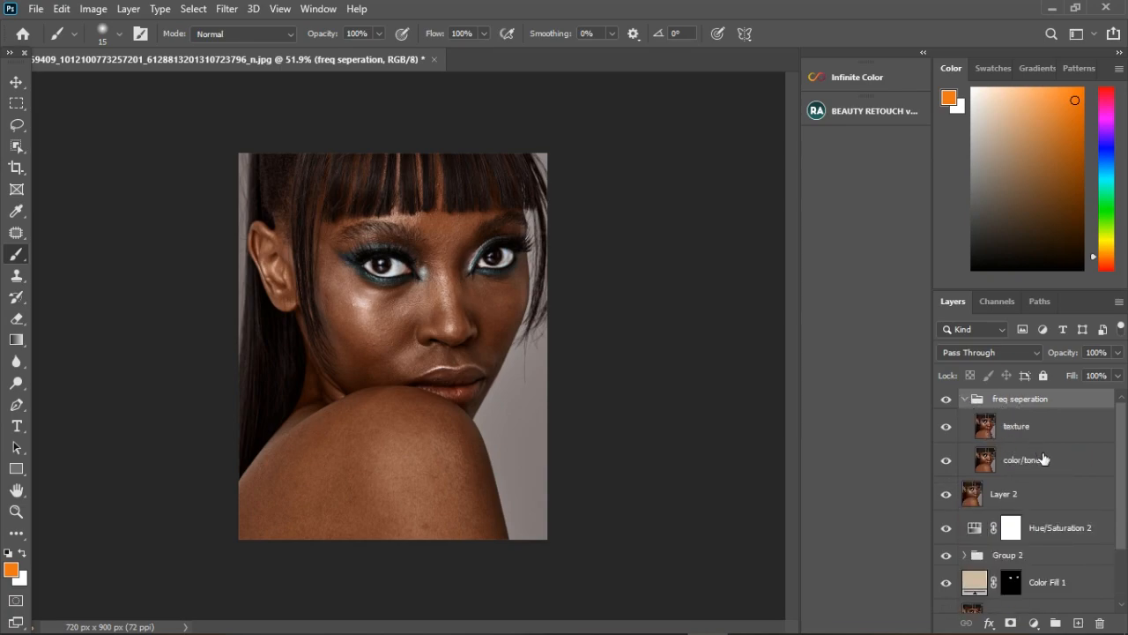
click(955, 431)
click(1055, 464)
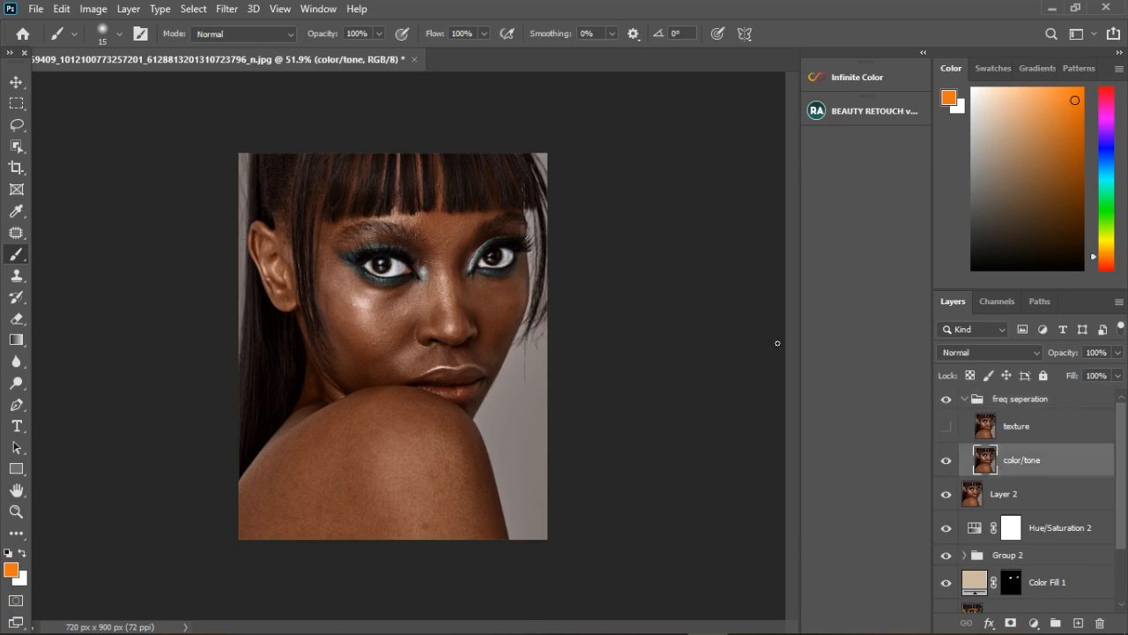
Step: Run Beauty Retouch's frequency separation via Gaussian Blur on the portrait, adjusting the blur radius until the skin texture just disappears
click(867, 115)
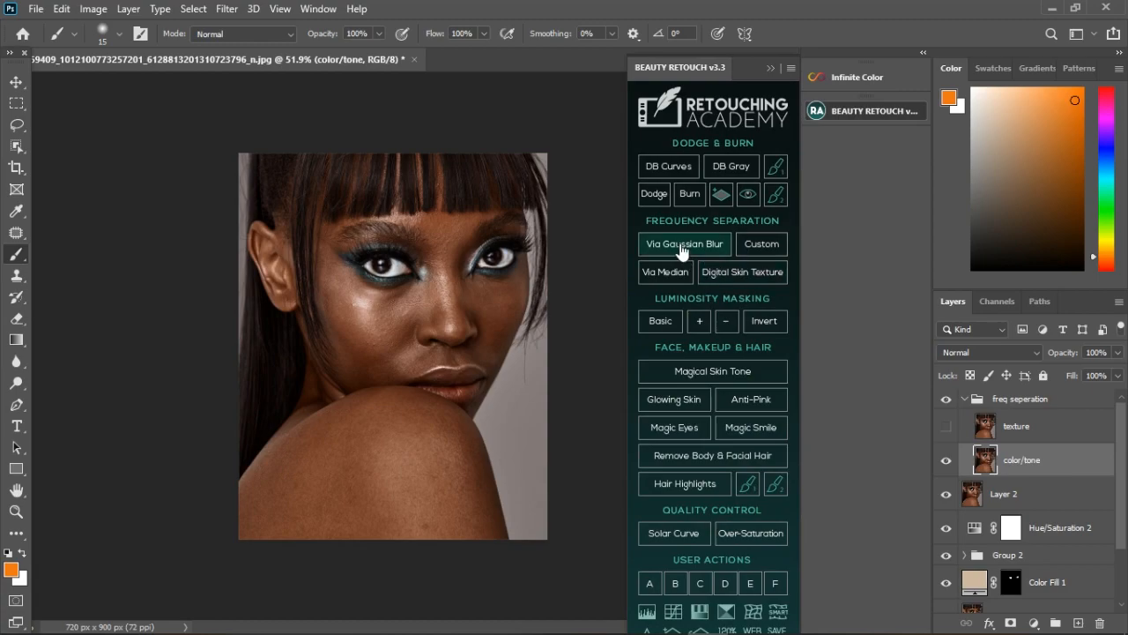
click(680, 250)
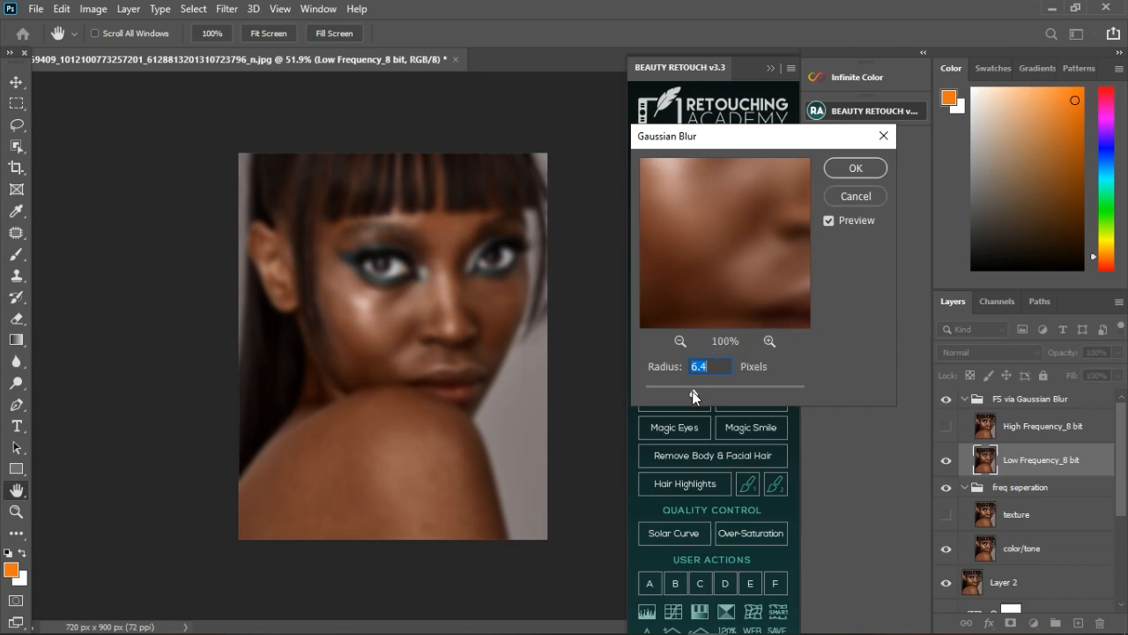
mouse_move(655, 387)
mouse_down()
mouse_move(644, 393)
mouse_move(662, 393)
mouse_move(633, 390)
mouse_up()
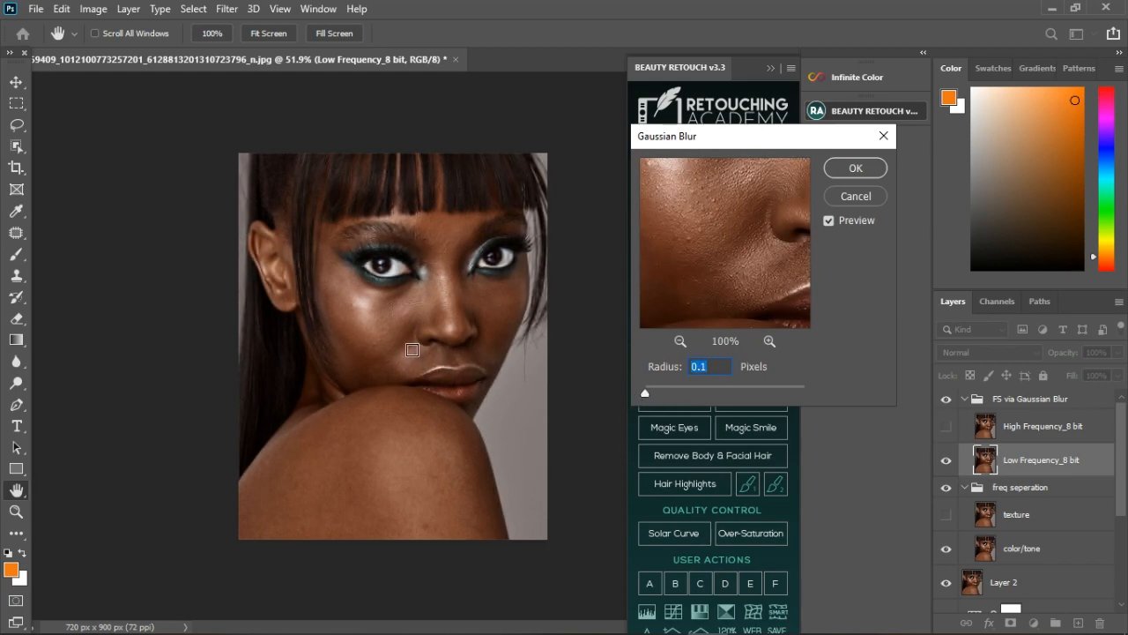
click(411, 349)
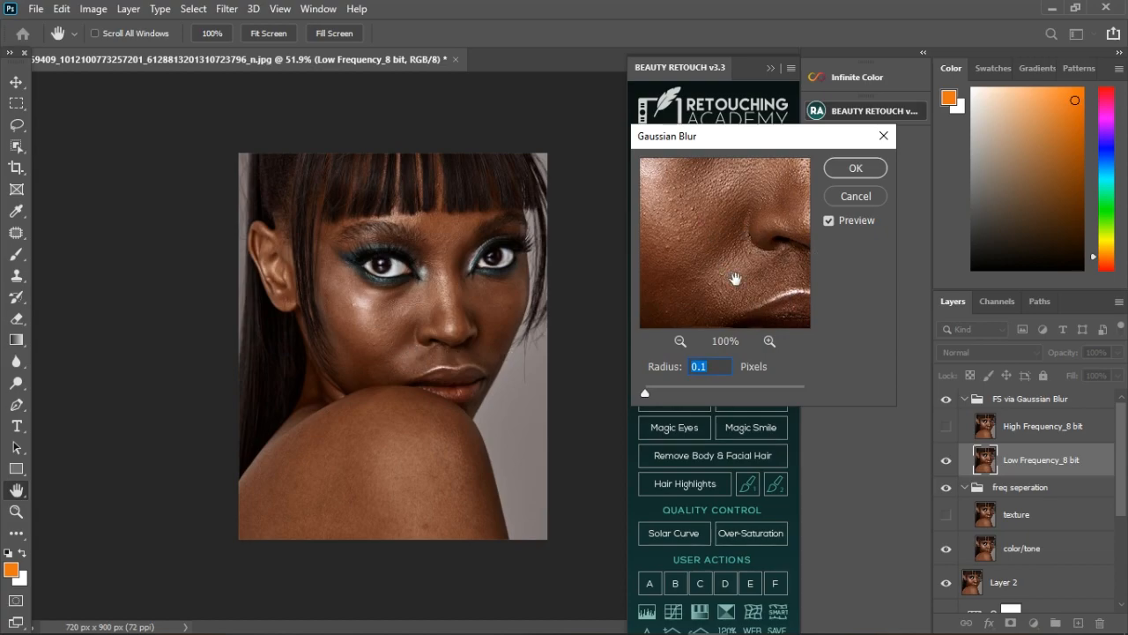
drag(645, 393, 668, 391)
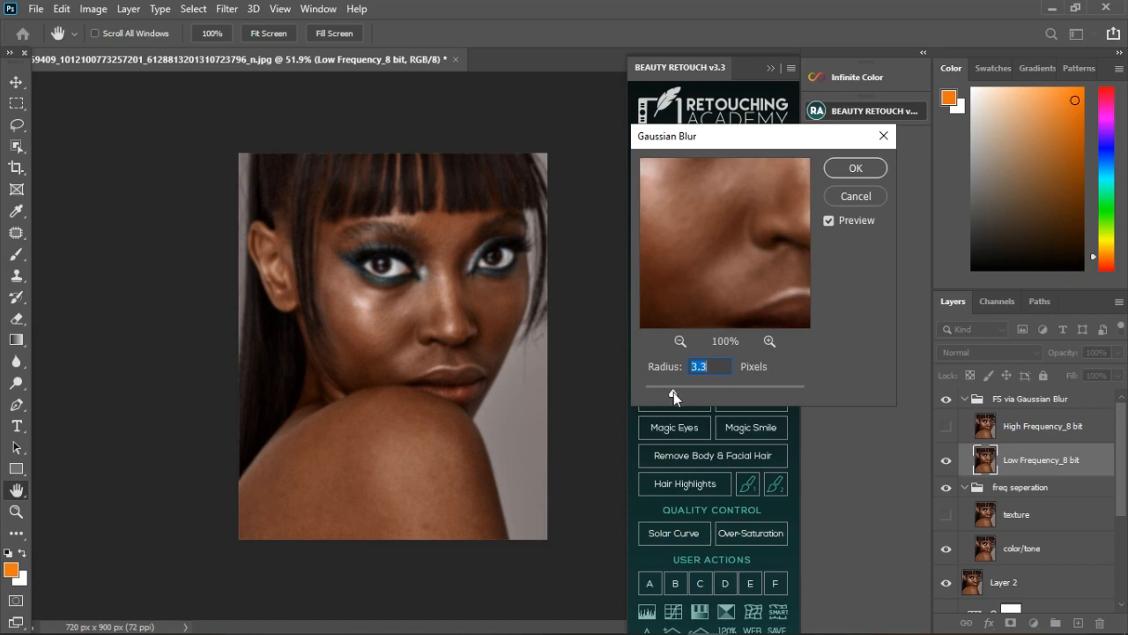
drag(674, 393, 668, 393)
drag(668, 392, 674, 393)
click(674, 394)
drag(677, 393, 681, 393)
click(848, 172)
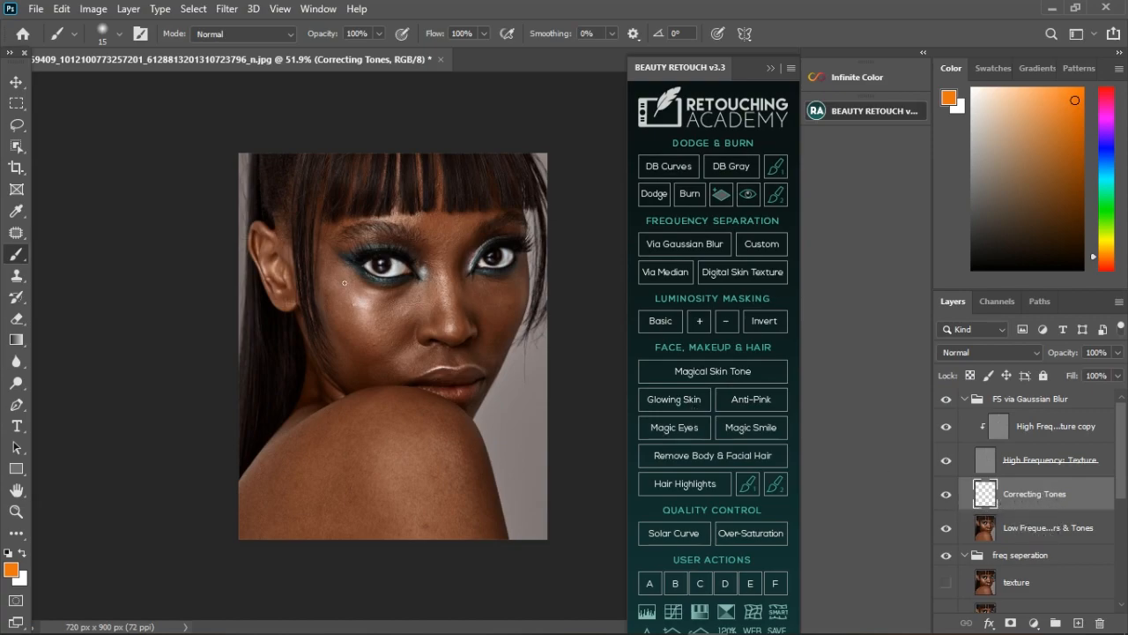
key(bracketright)
key(bracketright)
key(bracketright)
drag(355, 301, 357, 306)
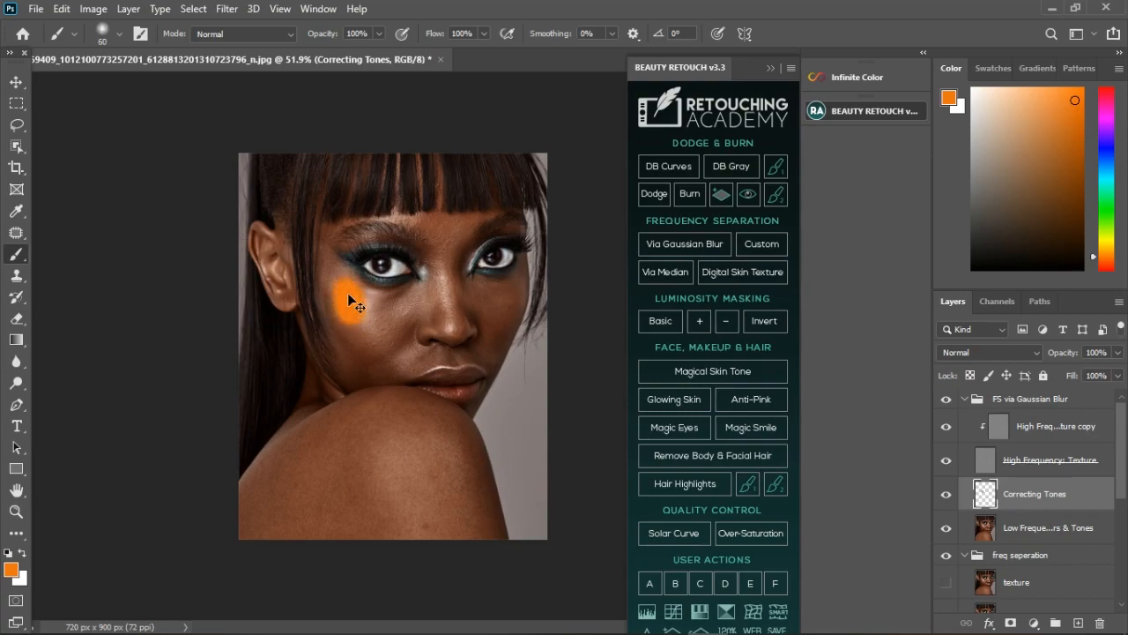
key(ctrl+z)
Step: Smooth the shoulder's skin tones on the Low Frequency: Colors & Tones layer with the Mixer Brush at sizes 80 and 90
right_click(22, 263)
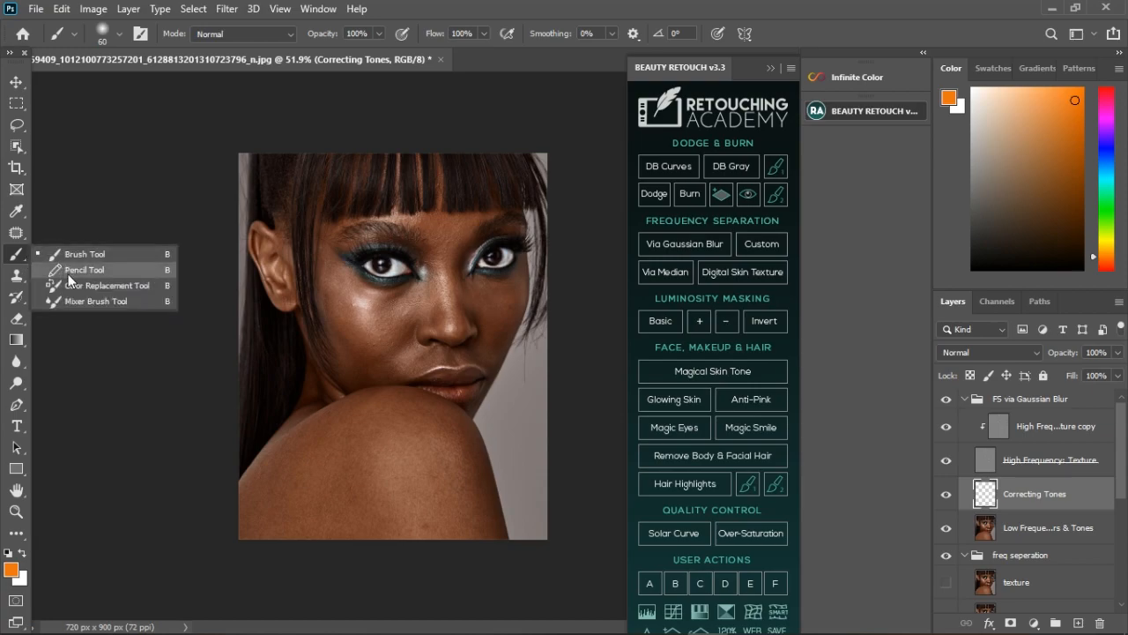
click(79, 302)
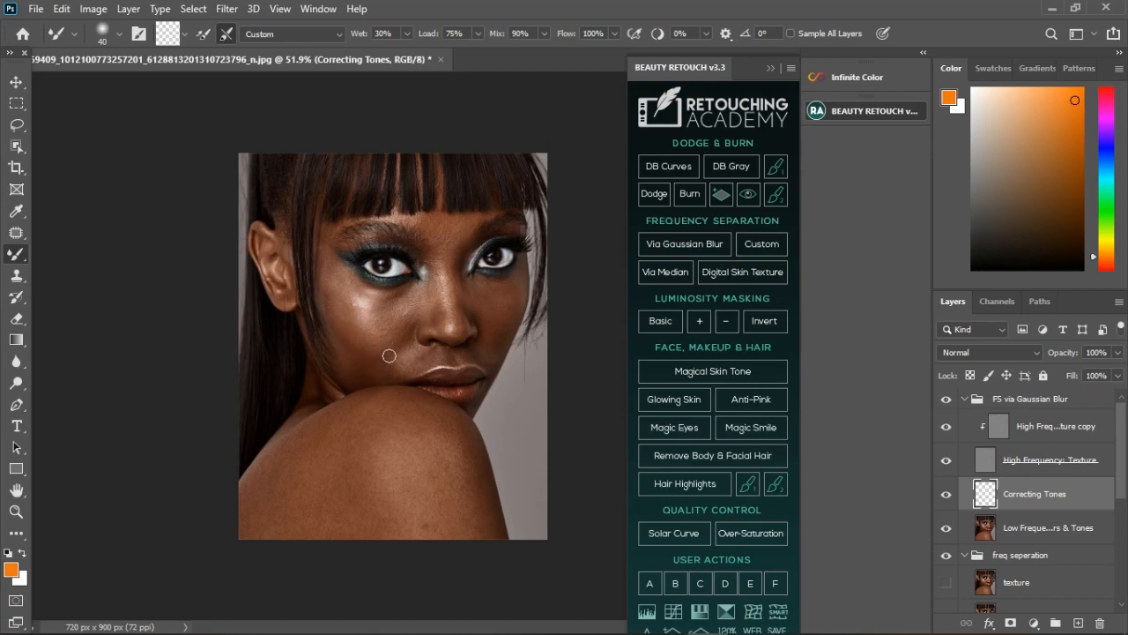
scroll(392, 361, up, 5)
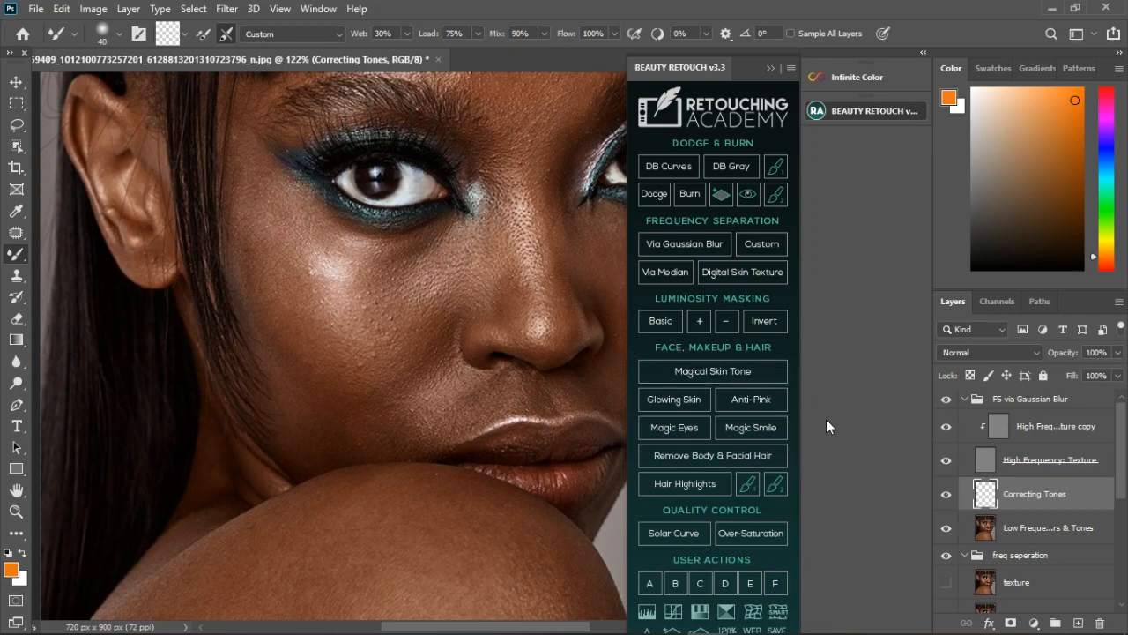
click(1051, 533)
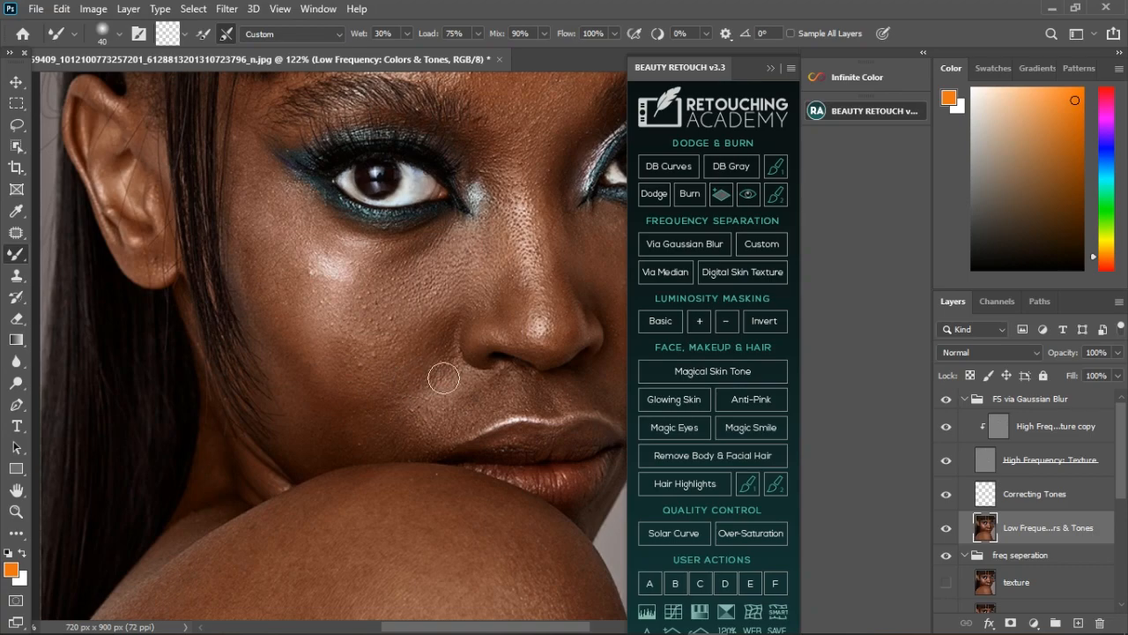
scroll(326, 362, down, 2)
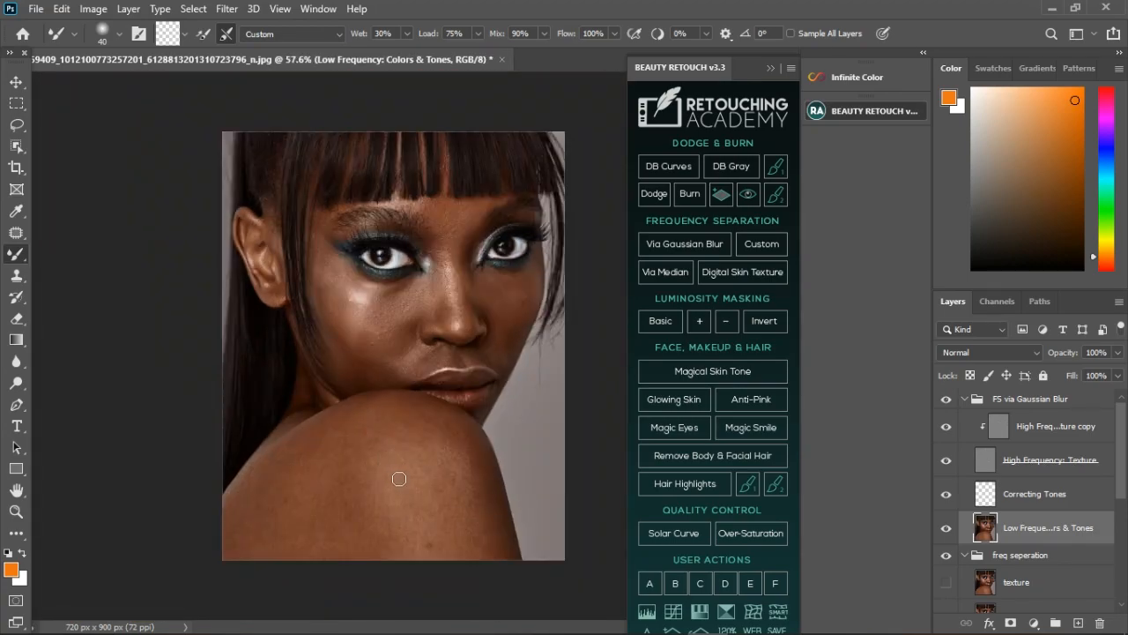
key(bracketright)
key(bracketright)
key(bracketright)
key(bracketright)
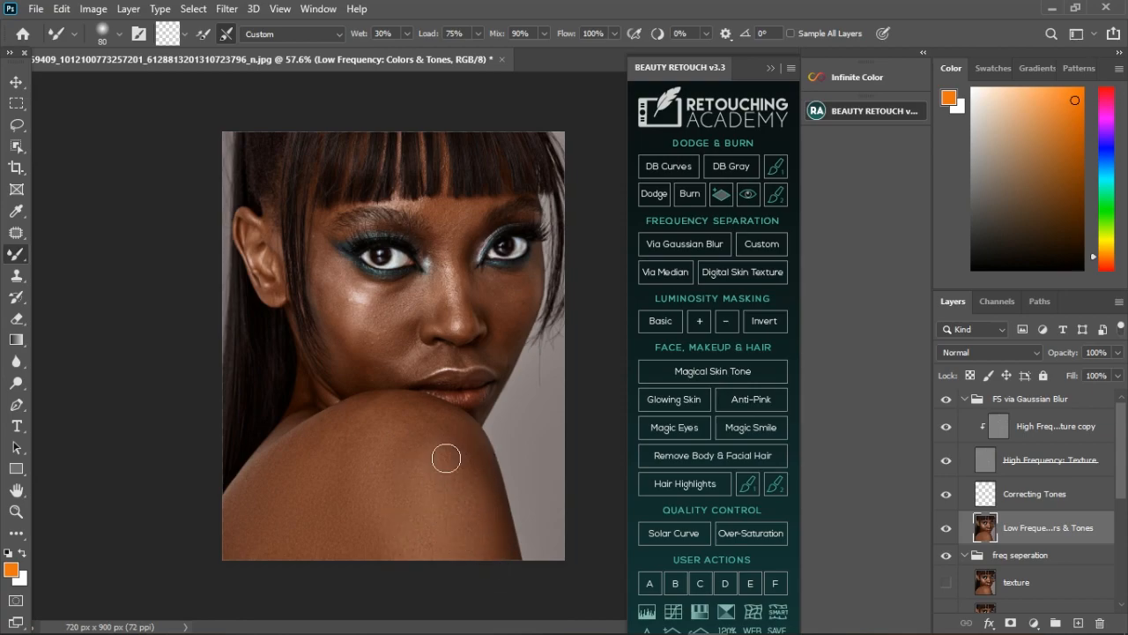
key(bracketright)
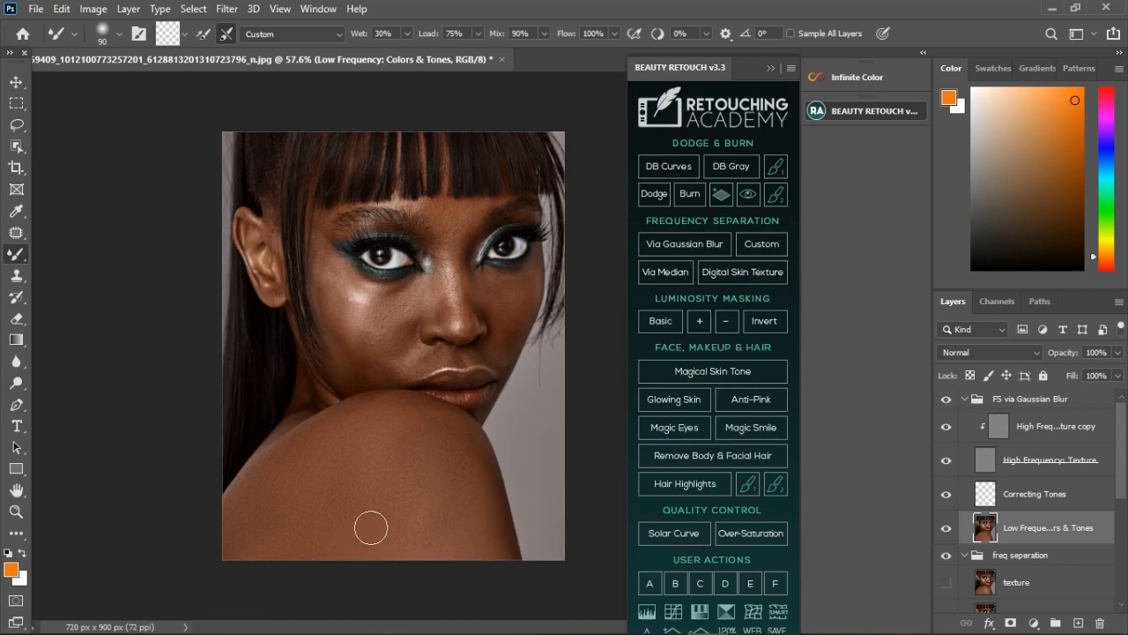
scroll(350, 506, down, 3)
scroll(344, 299, up, 3)
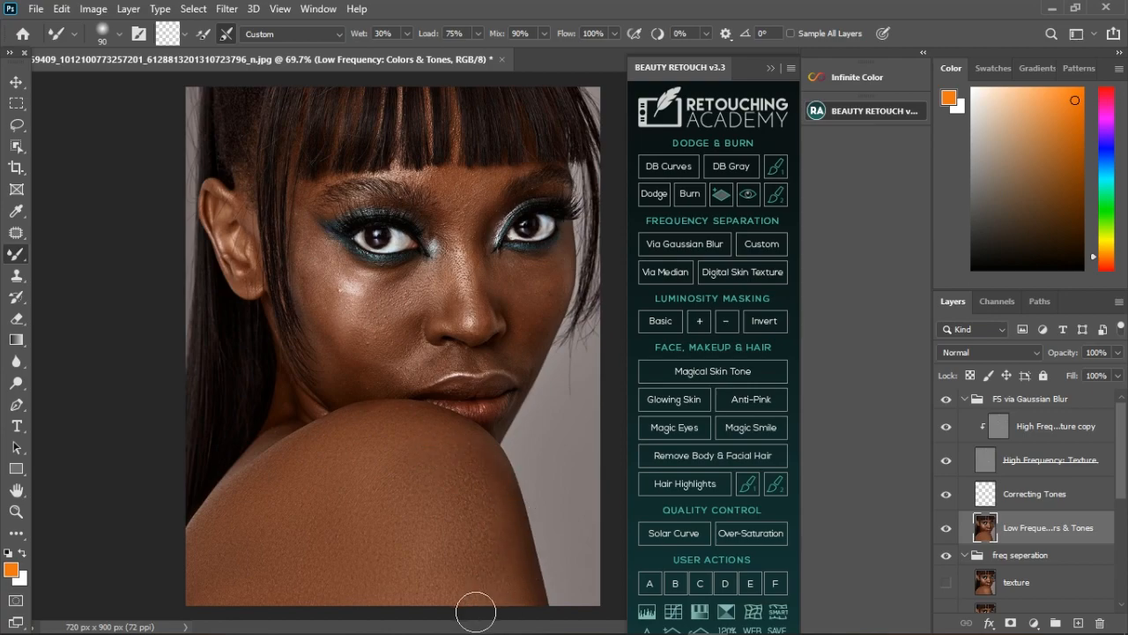
scroll(448, 567, down, 2)
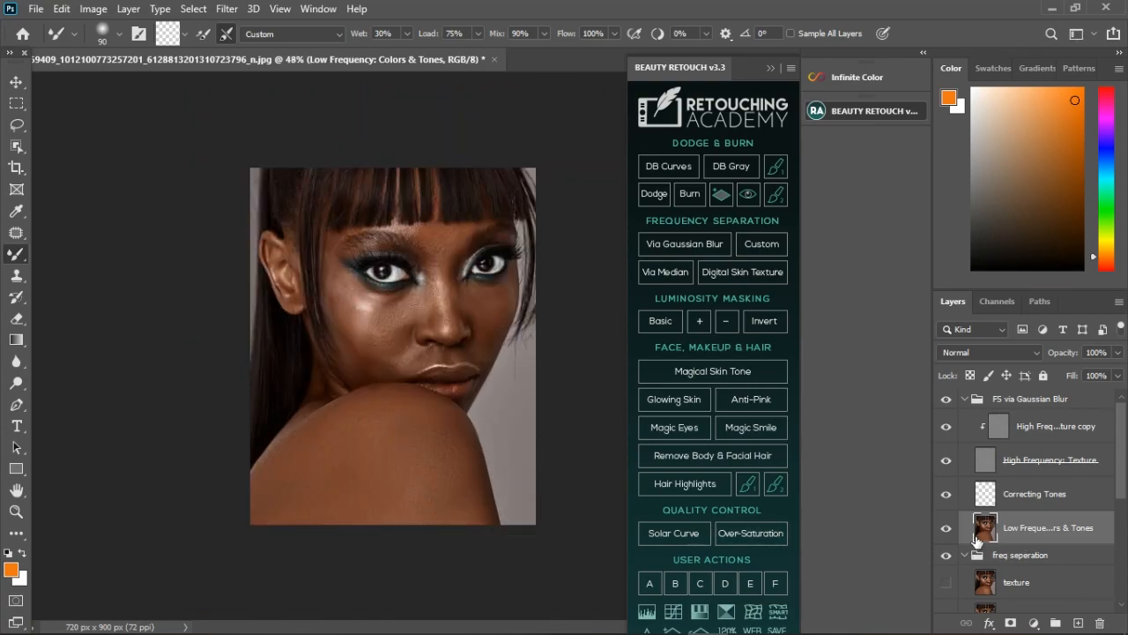
Step: Delete the FS via Gaussian Blur group with all its layers
click(950, 402)
click(1061, 402)
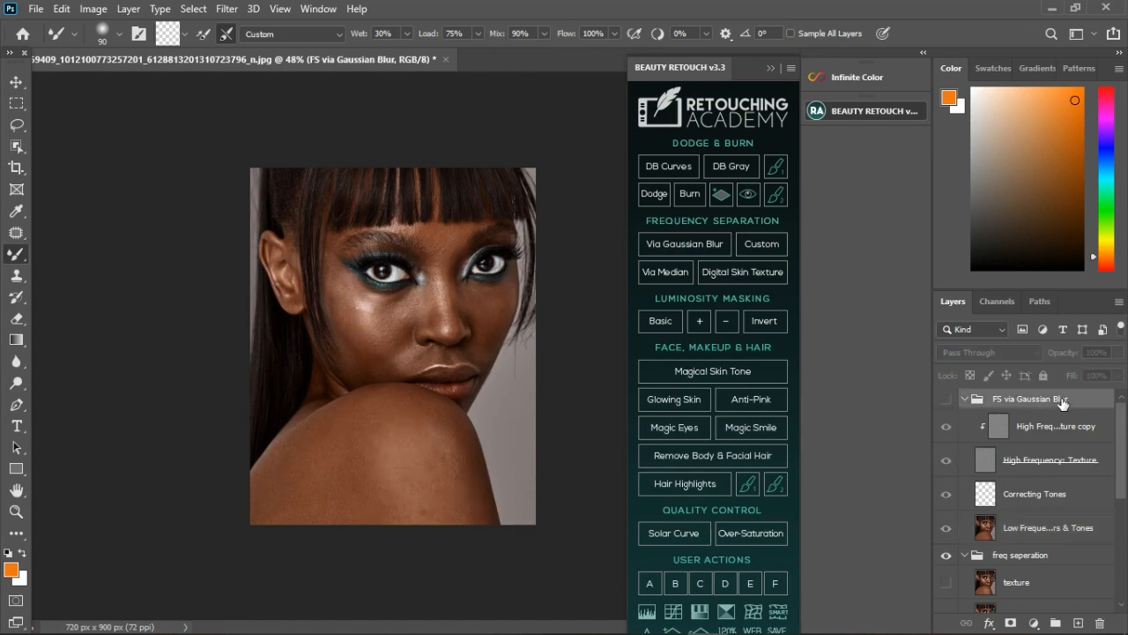
key(Delete)
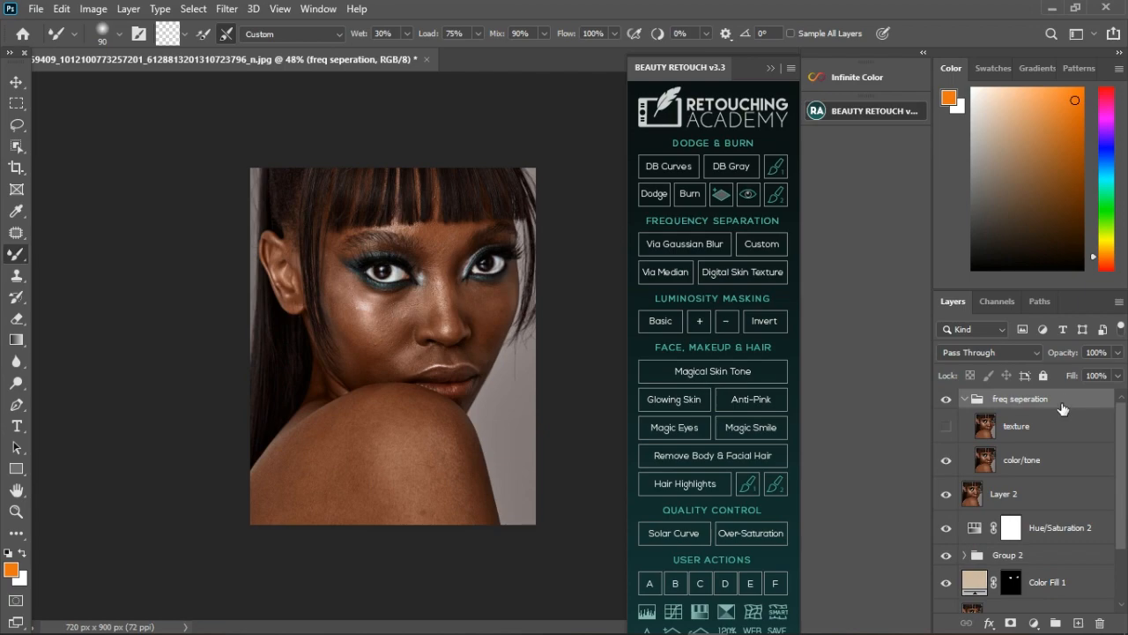
Step: Apply a Gaussian Blur with a radius of about 5.8 pixels to the color/tone layer
click(947, 401)
click(1046, 474)
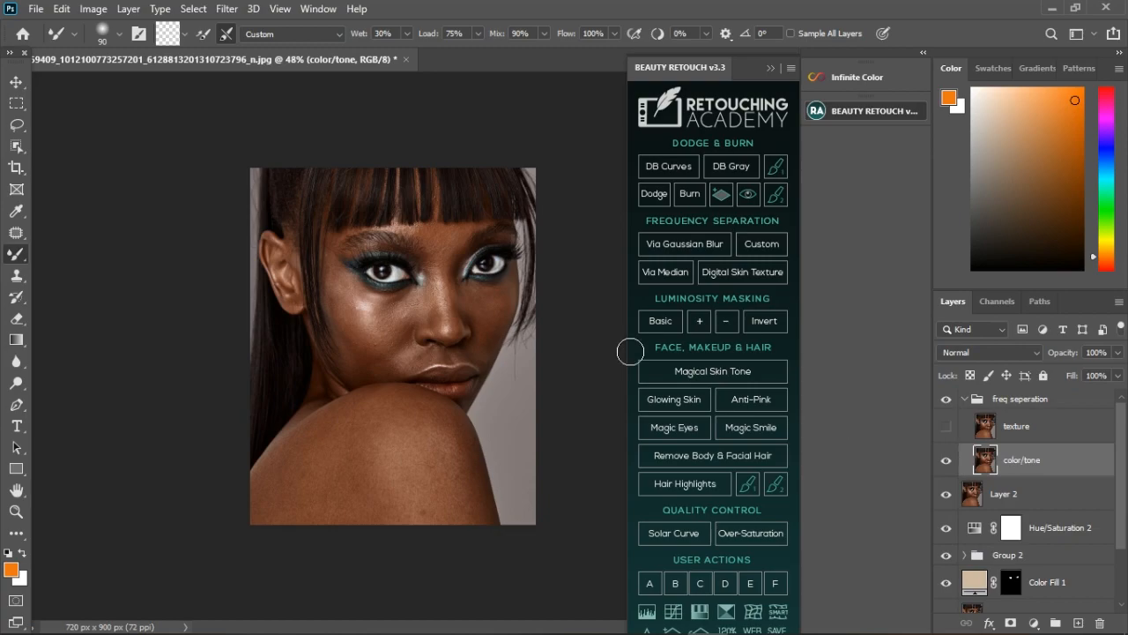
click(227, 8)
mouse_move(242, 196)
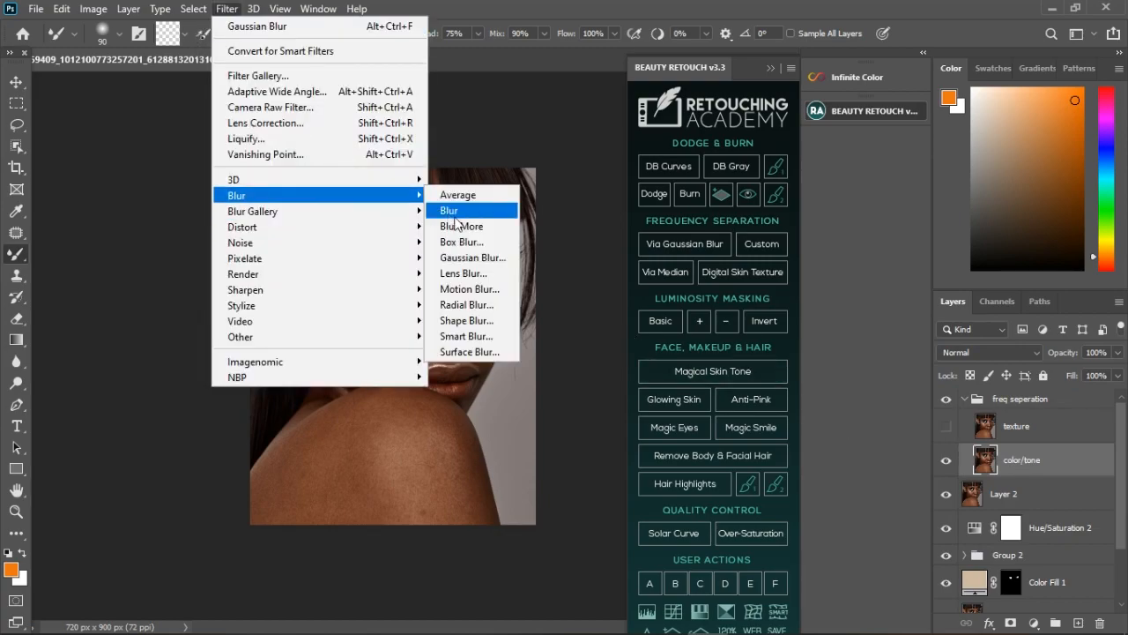
click(468, 256)
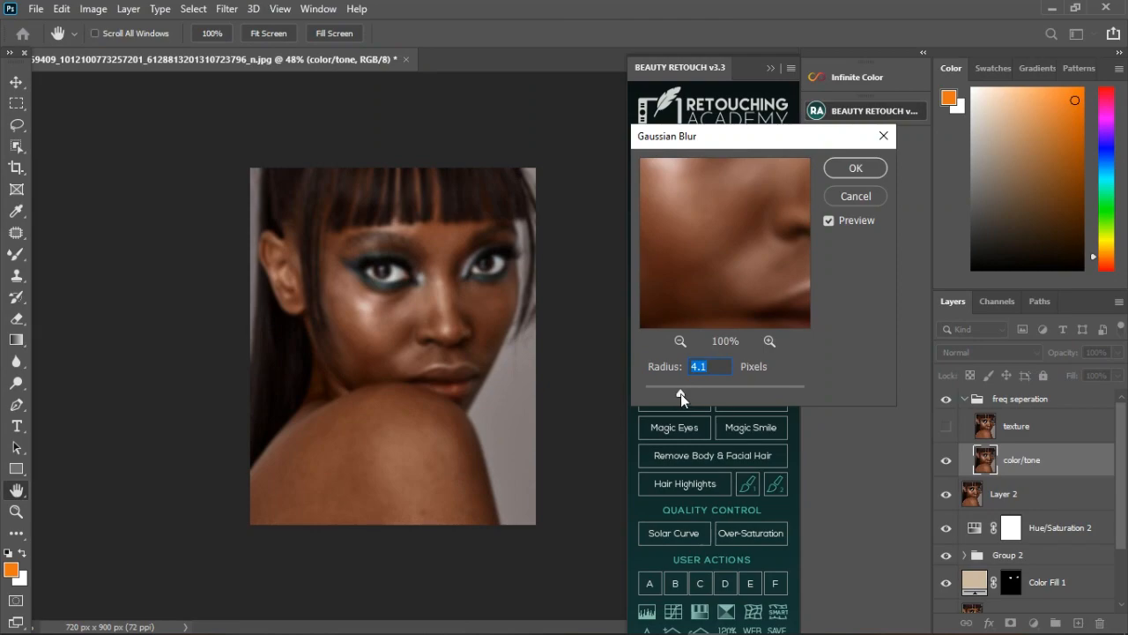
drag(694, 392, 691, 393)
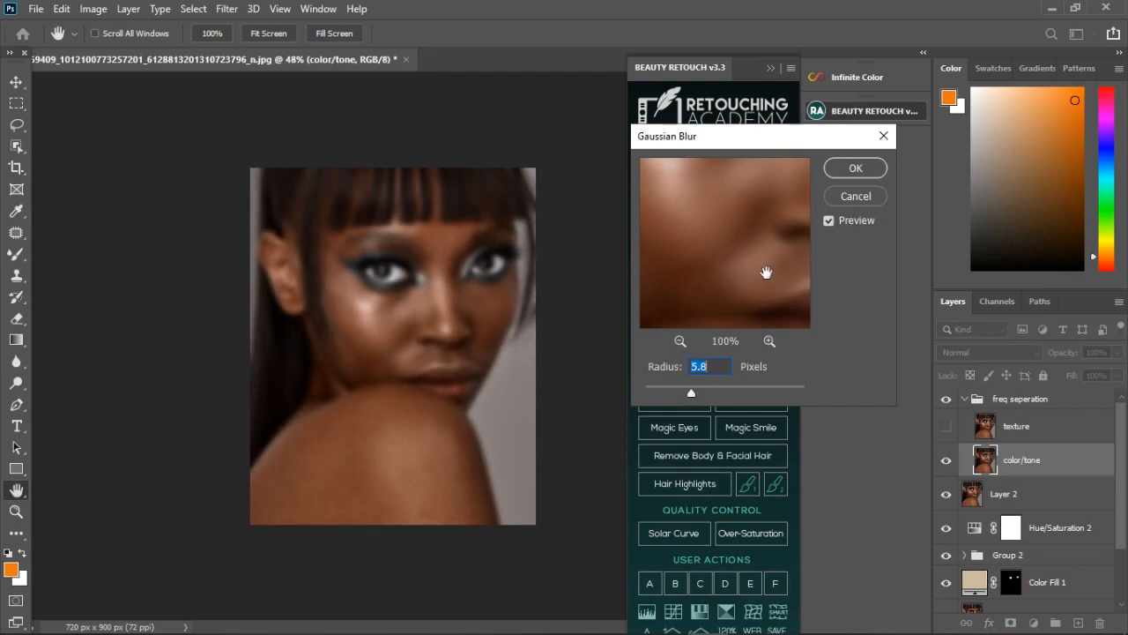
drag(692, 391, 693, 391)
click(855, 172)
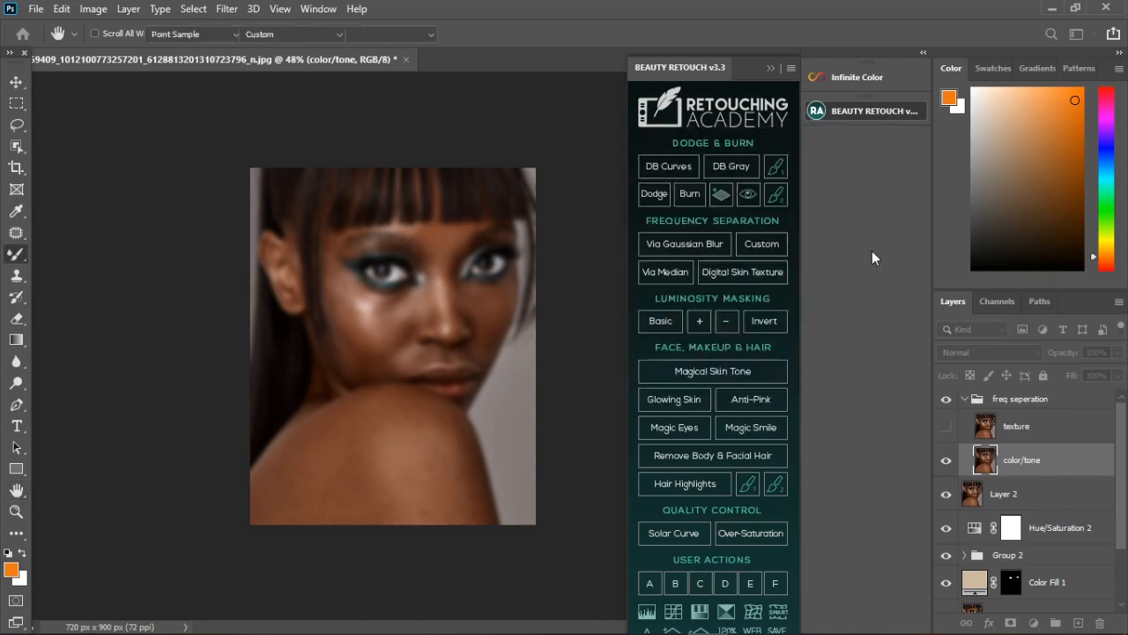
Step: Show the texture layer and use Apply Image on it with the color/tone layer, Subtract blending, scale 2 and offset 128
click(1031, 427)
click(952, 430)
click(949, 429)
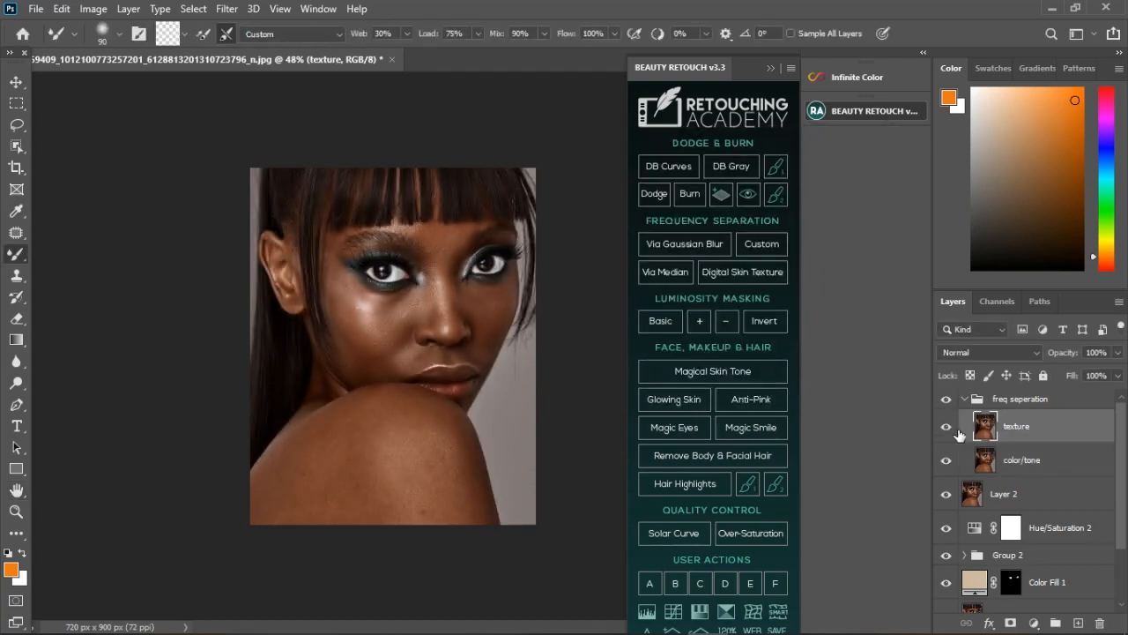
click(95, 11)
click(123, 251)
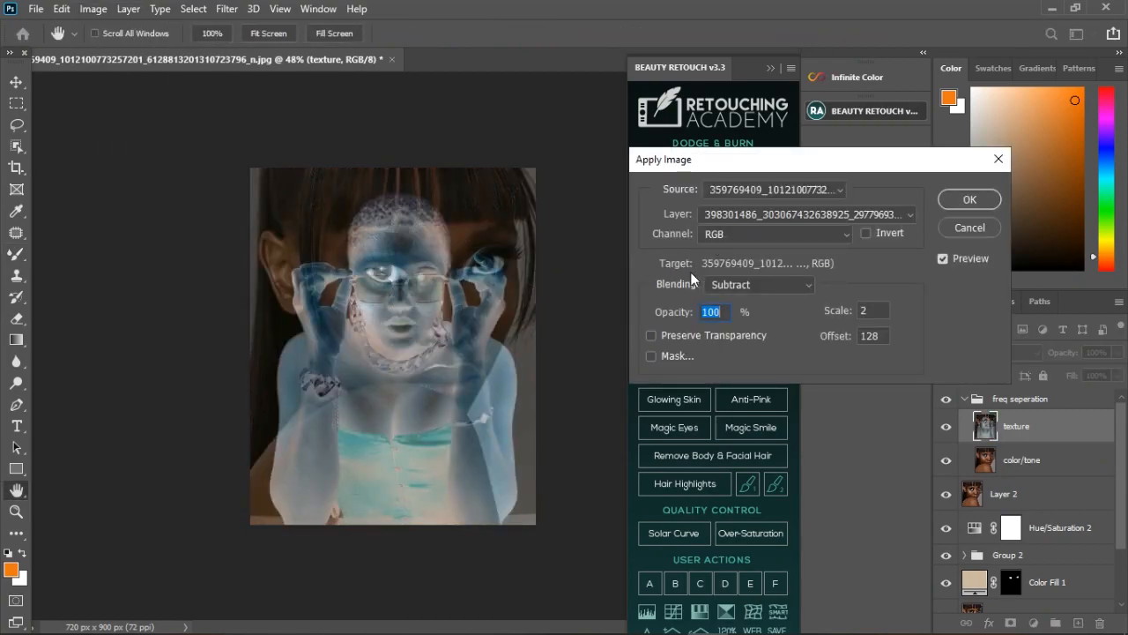
click(774, 212)
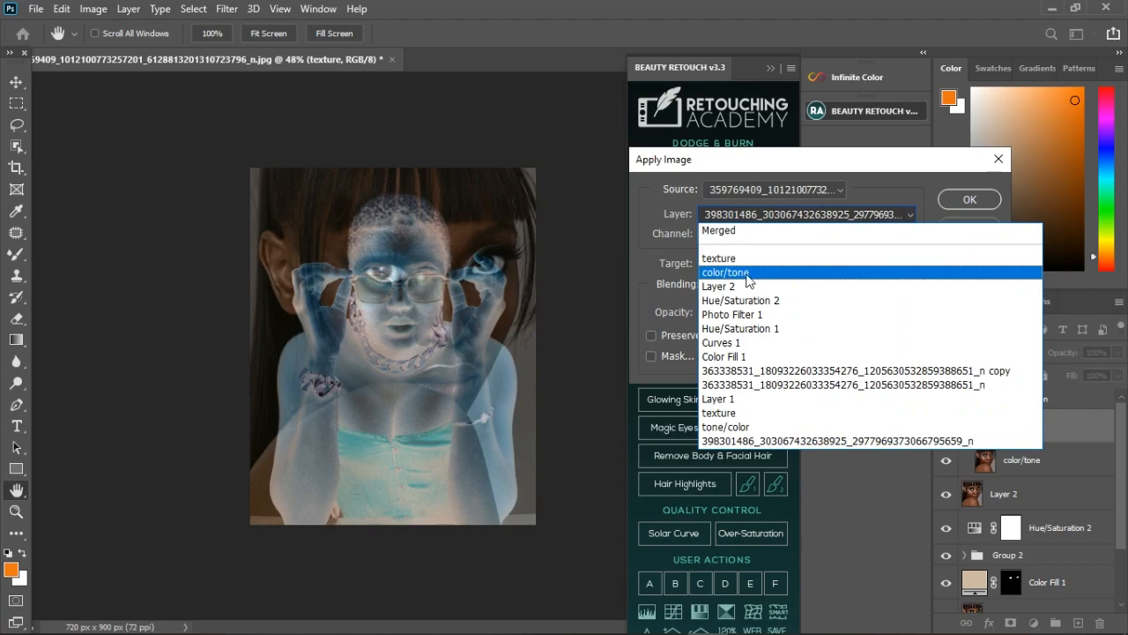
click(748, 274)
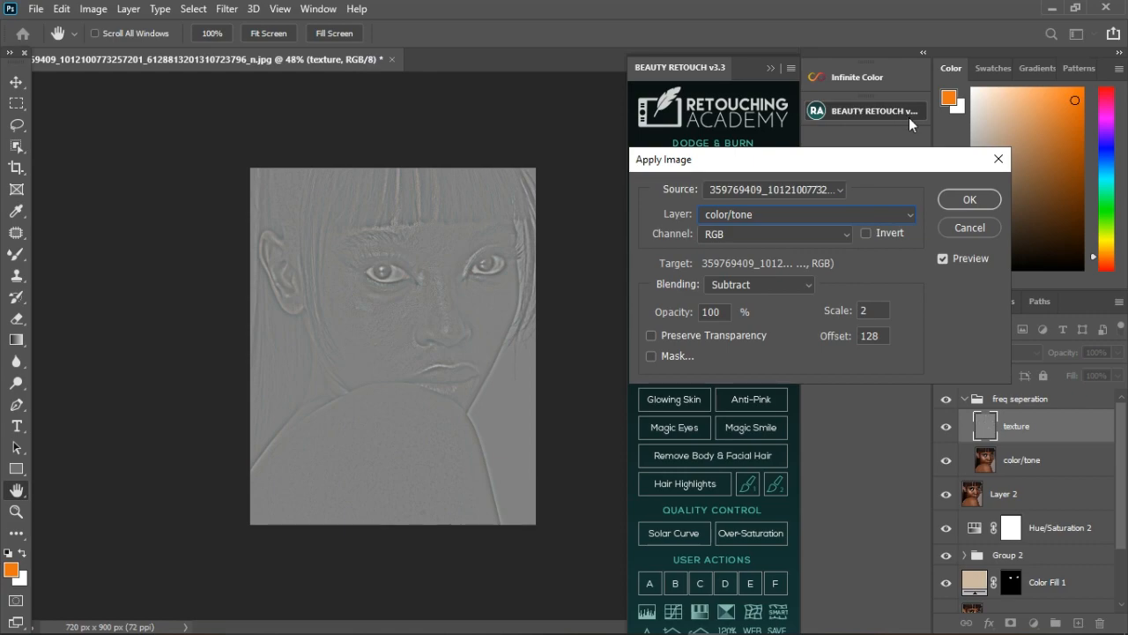
click(968, 201)
Step: Set the texture layer's blend mode to Linear Light
click(769, 67)
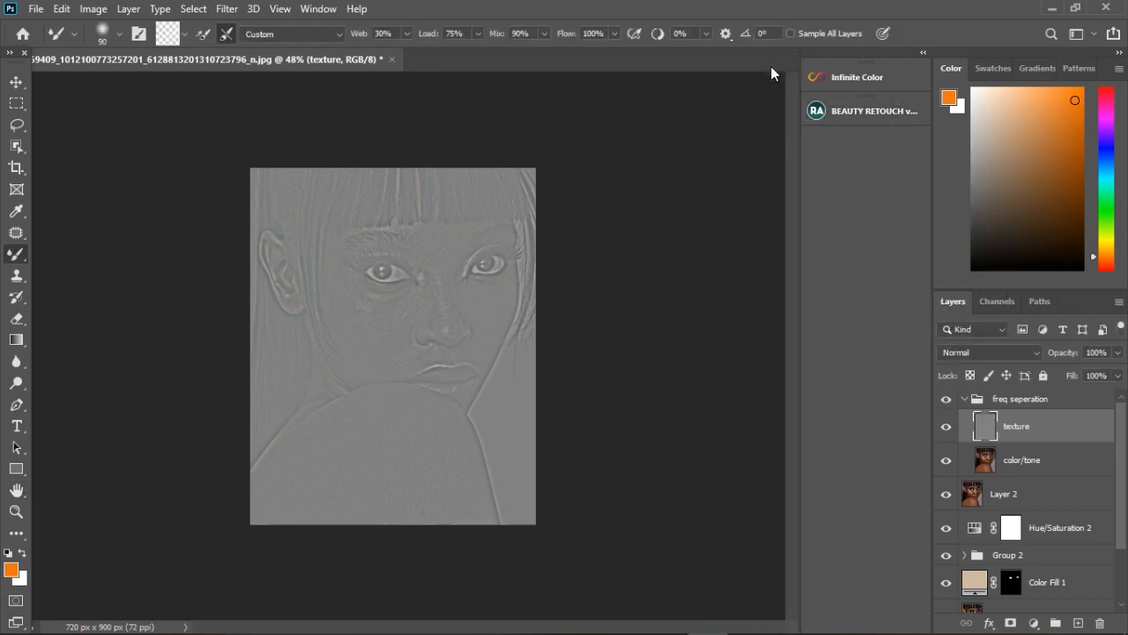
click(1007, 354)
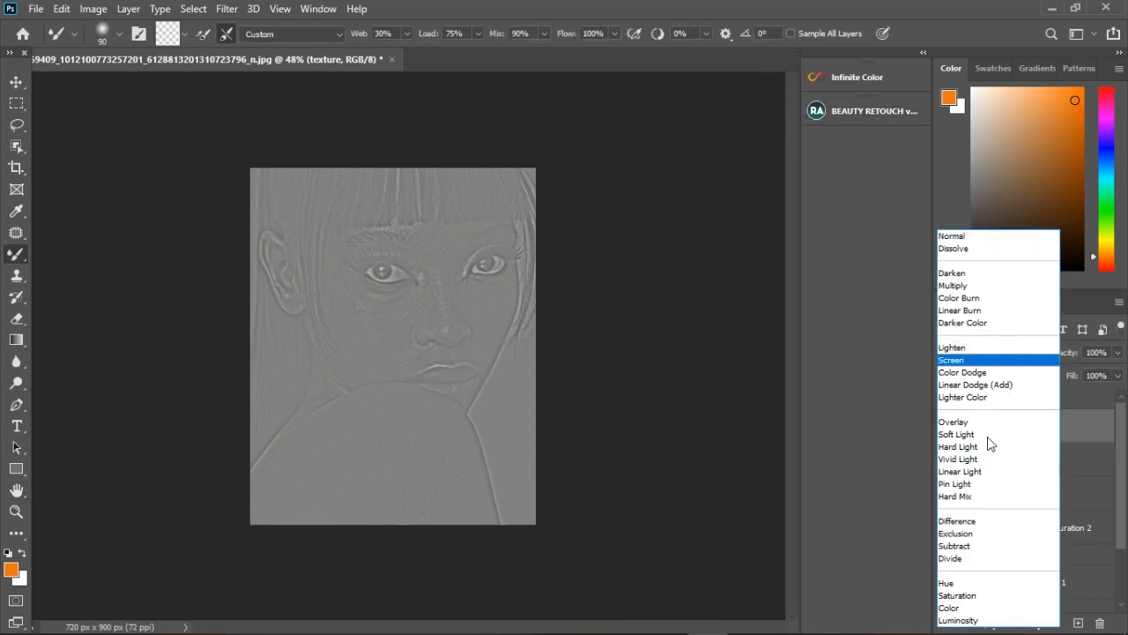
click(989, 476)
Step: Smooth the skin tones of the shoulder on the color/tone layer with the Mixer Brush at size 90 to 100
click(1049, 469)
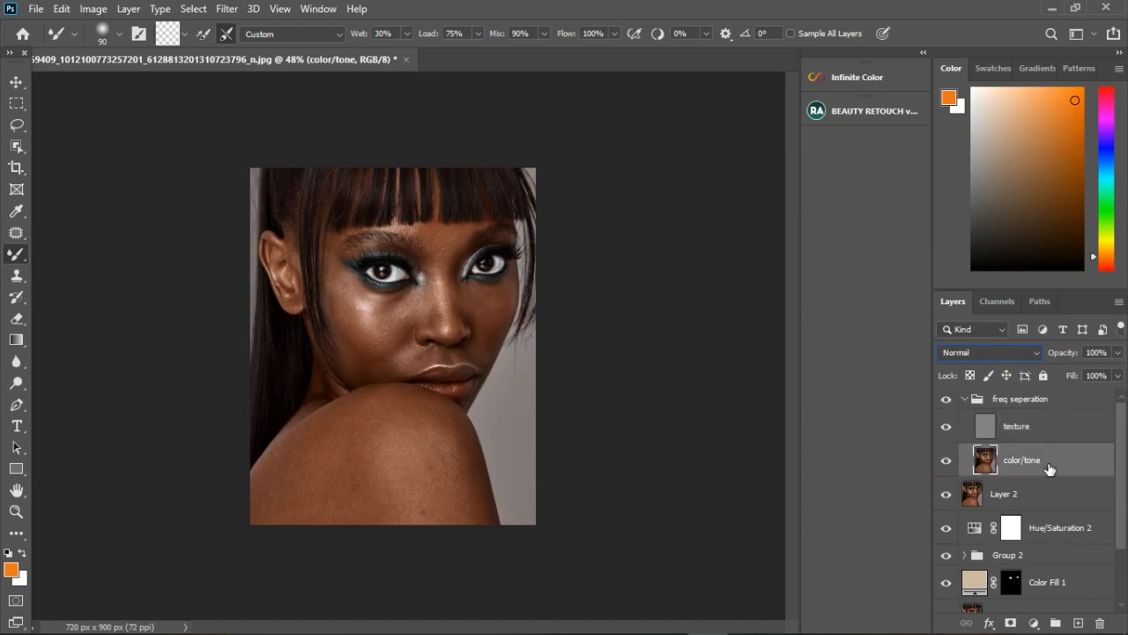
right_click(24, 261)
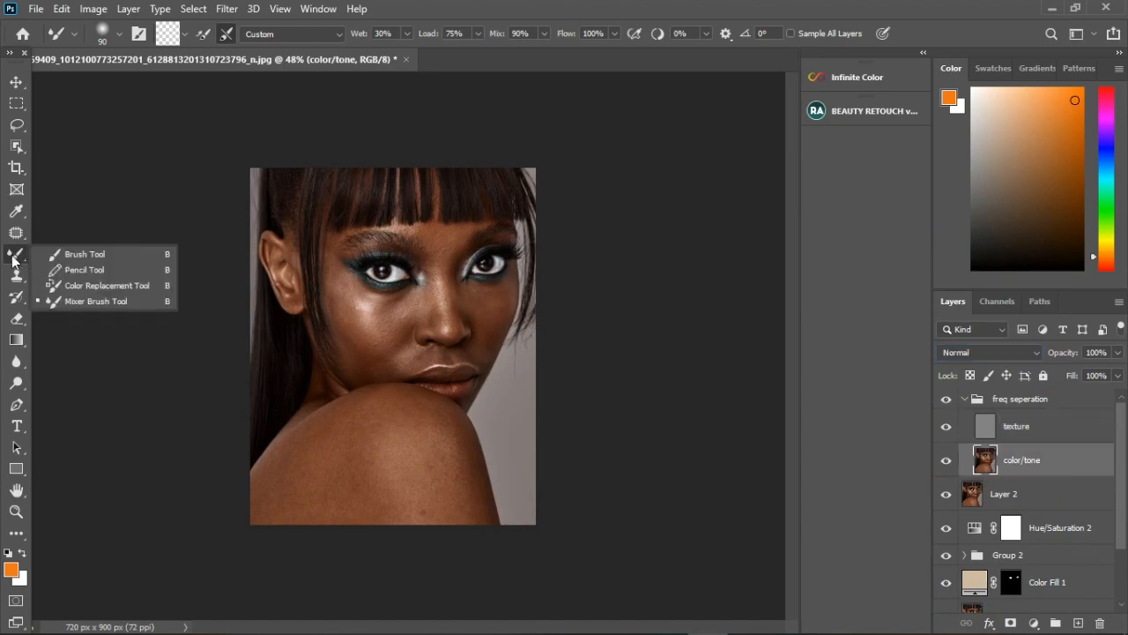
click(86, 300)
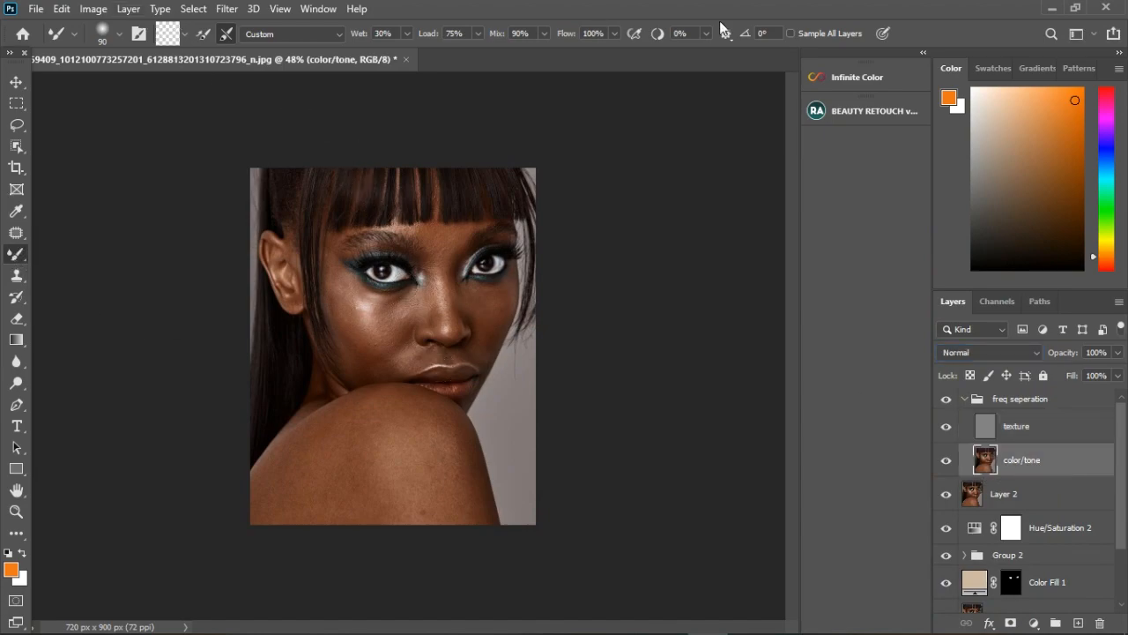
scroll(399, 474, up, 5)
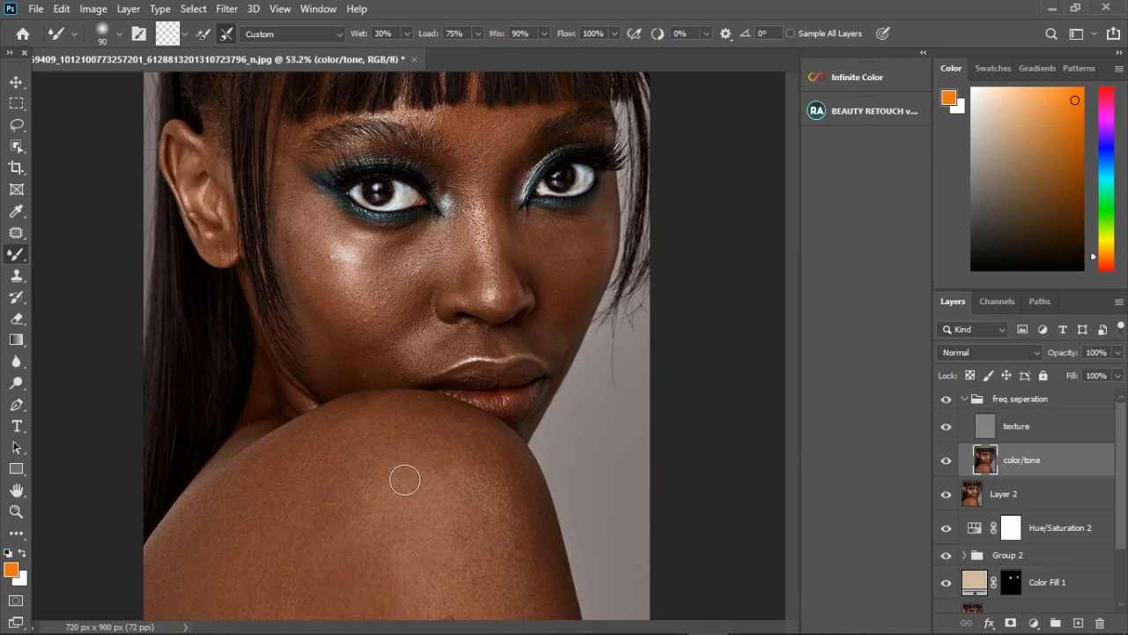
scroll(393, 481, down, 3)
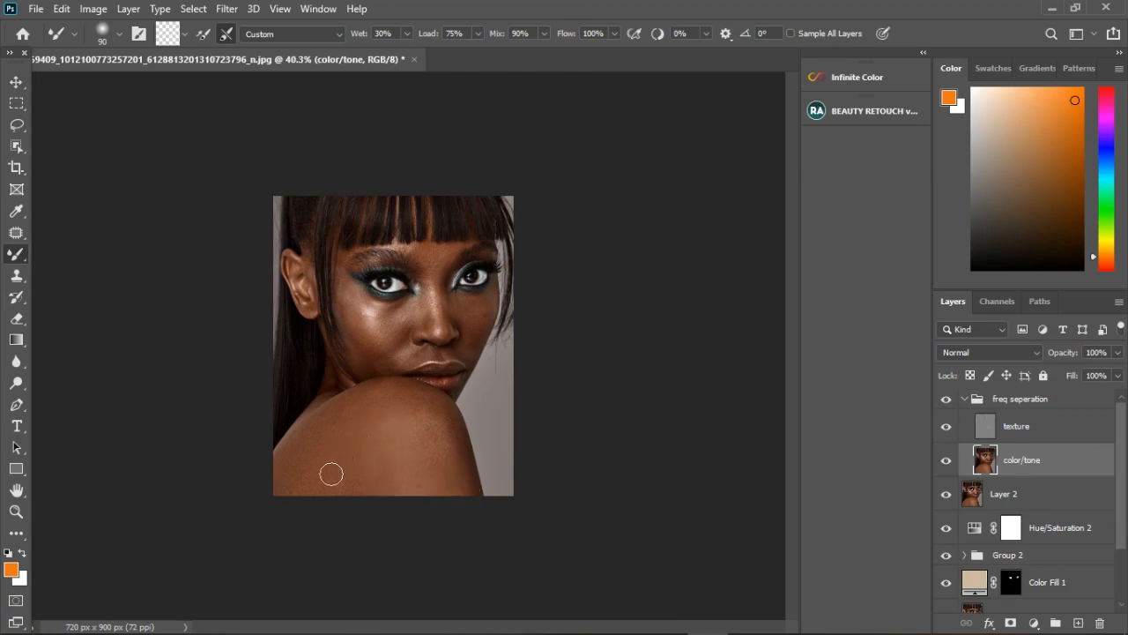
scroll(360, 424, up, 2)
key(bracketright)
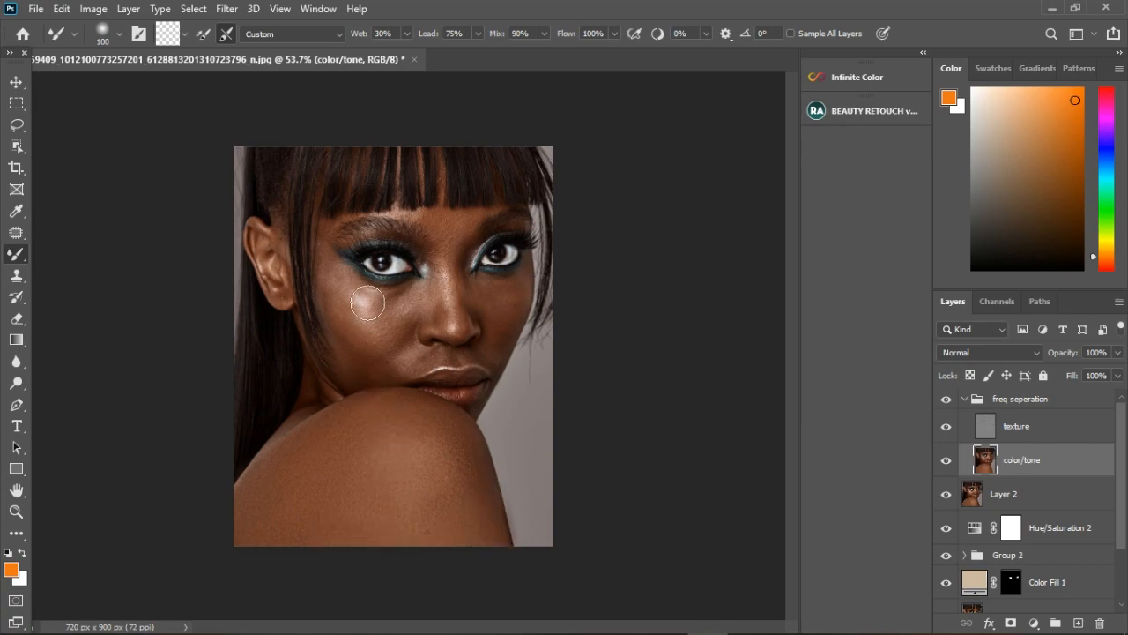
Step: Blend the tones of the cheeks and face with the Mixer Brush, reducing the brush size to 70 and down to 35
scroll(379, 318, up, 3)
key(bracketleft)
key(bracketleft)
key(bracketleft)
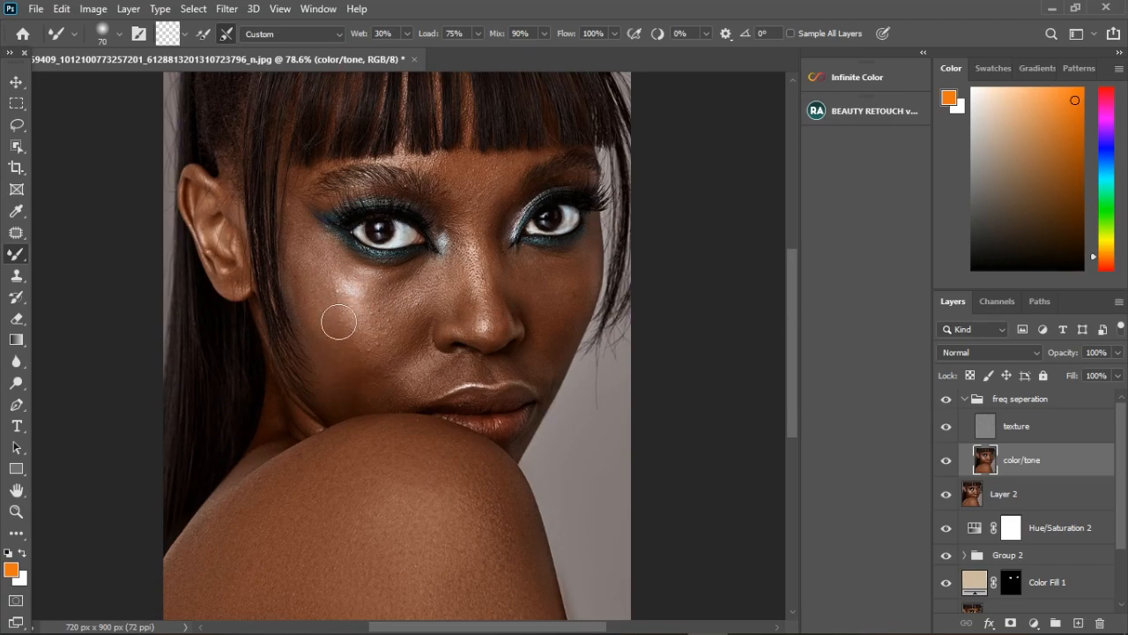
scroll(328, 310, up, 2)
key(bracketleft)
key(bracketleft)
key(bracketleft)
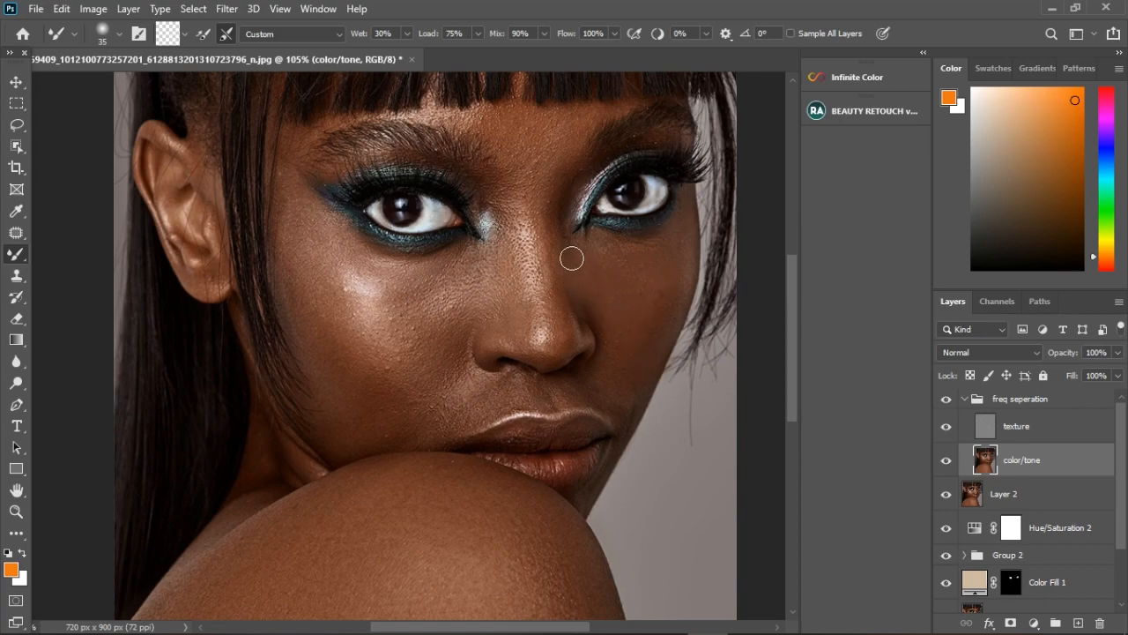
Step: Blend the tones around the nose, under the eyes and on the ear with the Mixer Brush at size 30
scroll(564, 230, up, 2)
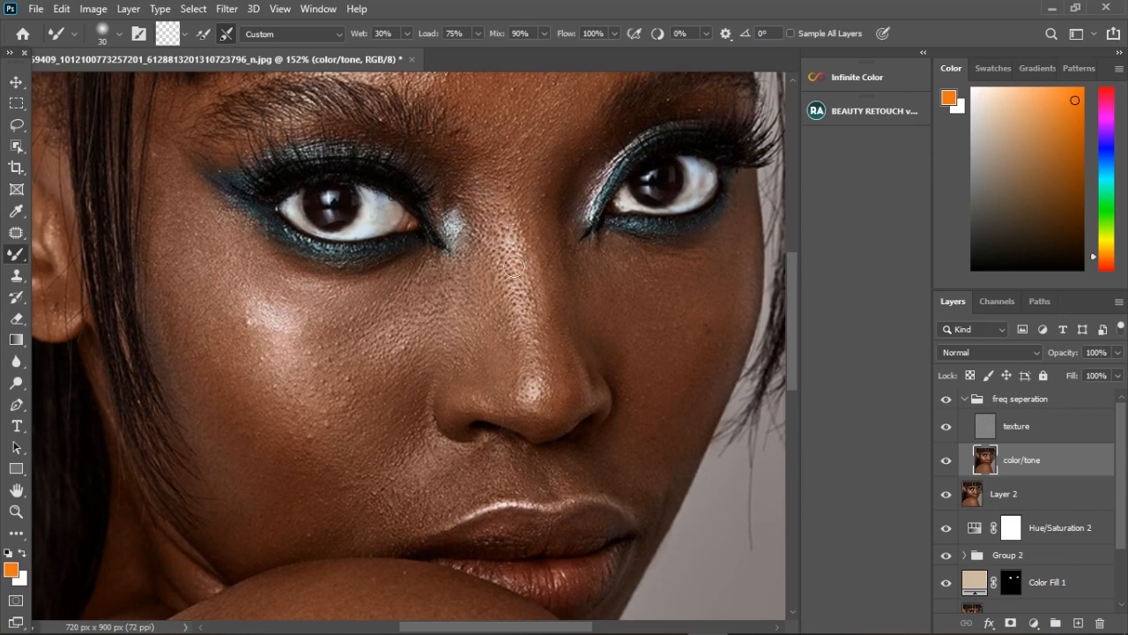
scroll(498, 195, down, 1)
scroll(527, 161, up, 2)
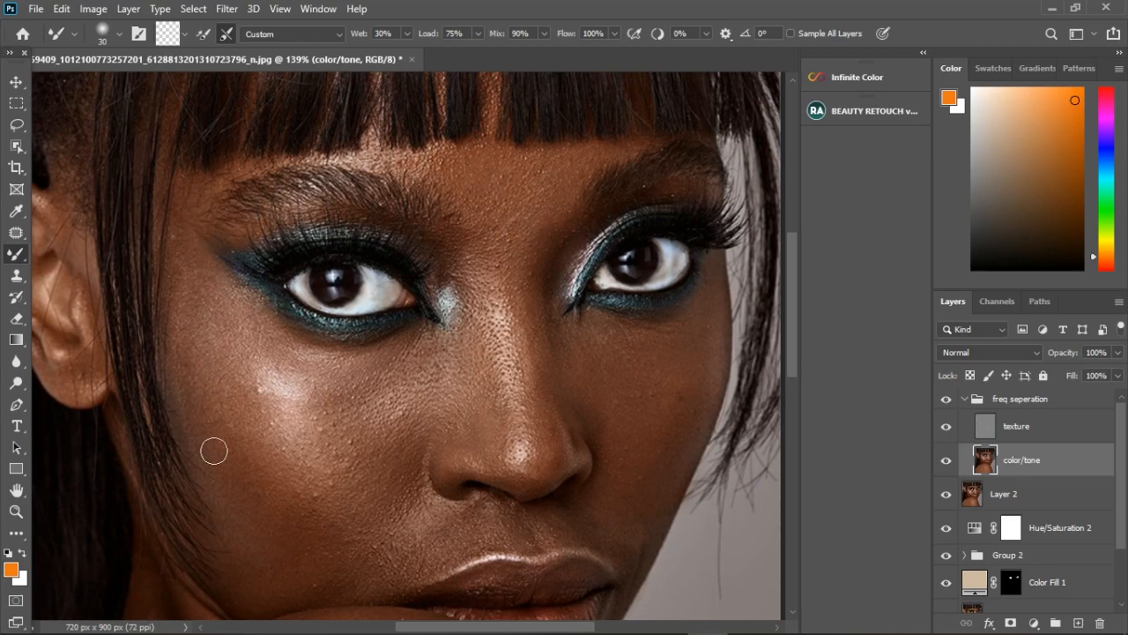
scroll(185, 373, down, 1)
scroll(87, 281, up, 1)
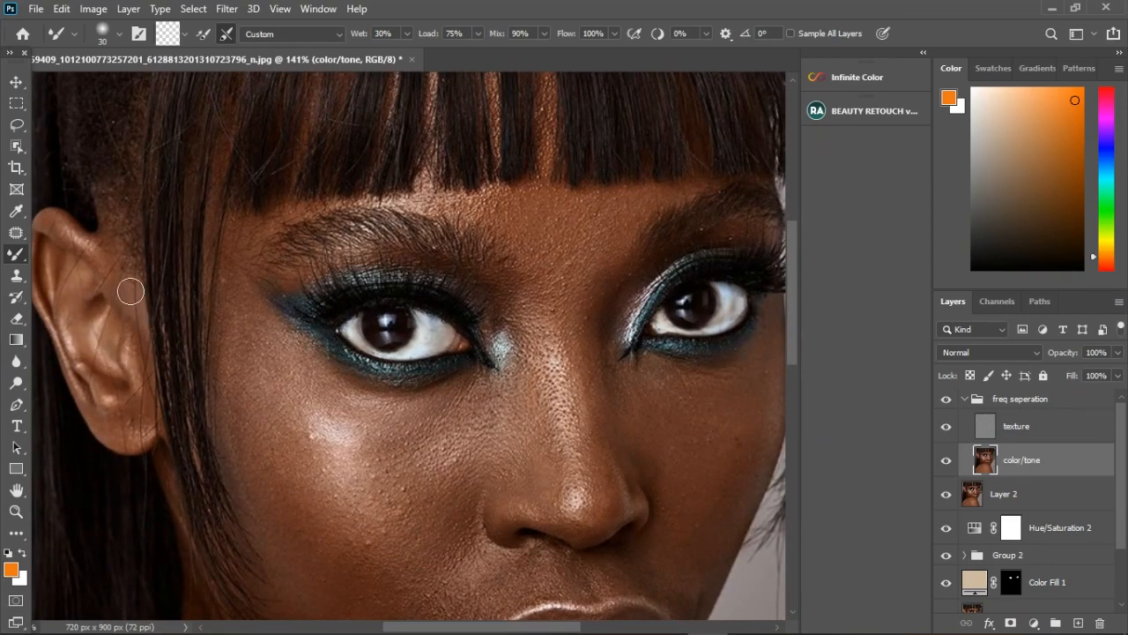
mouse_move(115, 426)
mouse_down()
mouse_move(129, 443)
mouse_move(153, 438)
mouse_up()
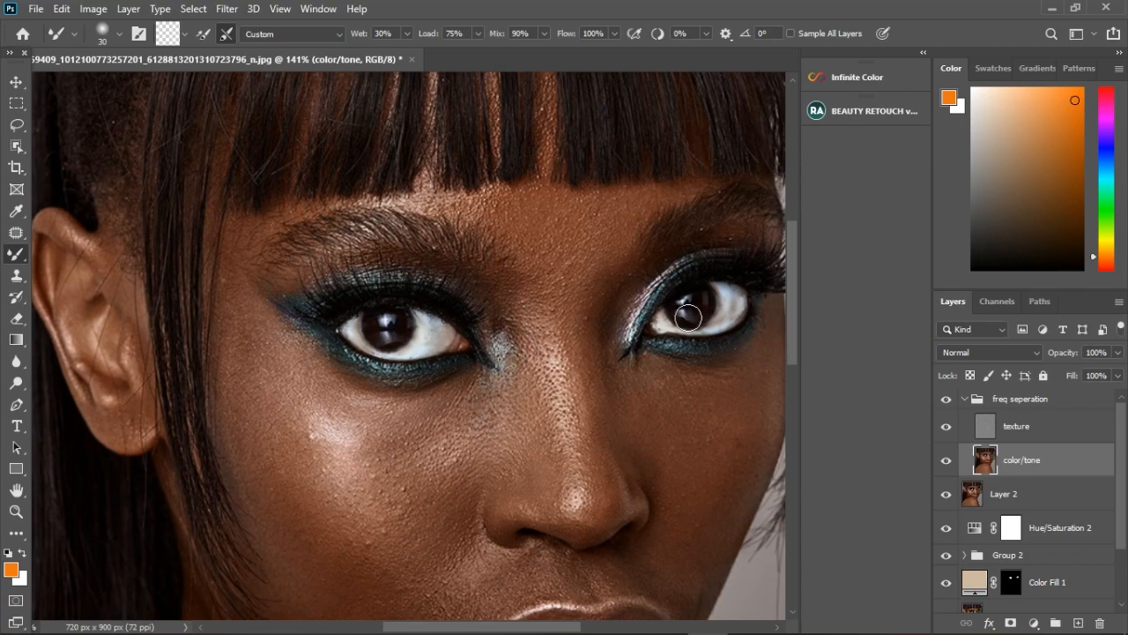
Step: Smooth the forehead and lower face tones on the color/tone layer with the Mixer Brush at size 45
scroll(467, 421, down, 3)
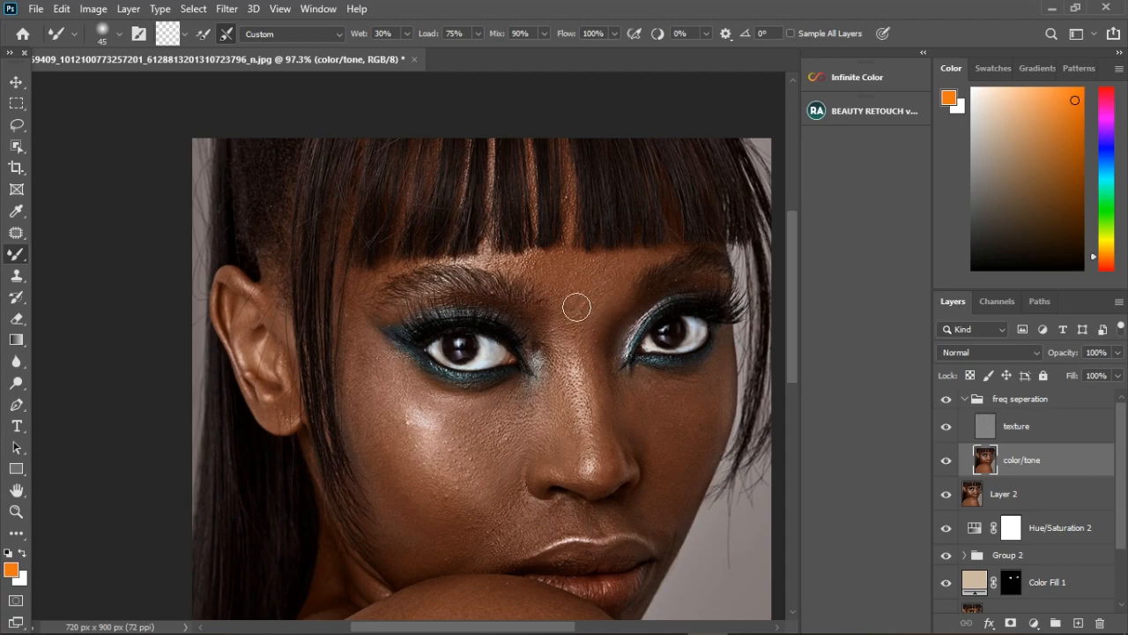
scroll(587, 295, down, 4)
scroll(432, 357, up, 3)
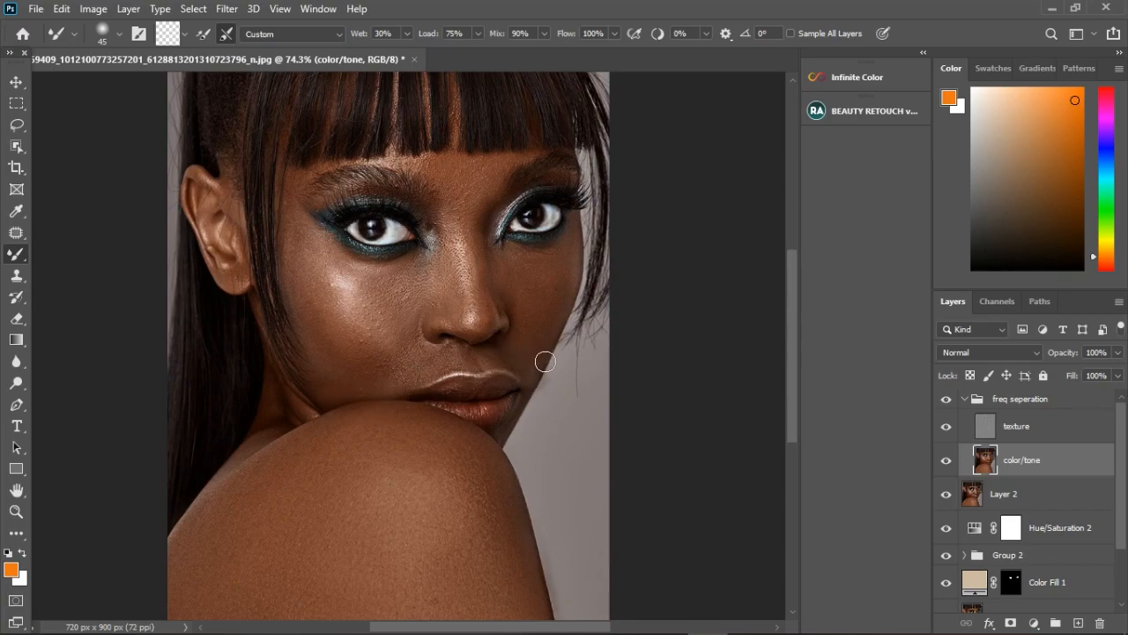
Step: Toggle the visibility of the freq seperation group to compare the portrait before and after the retouch
scroll(488, 313, down, 1)
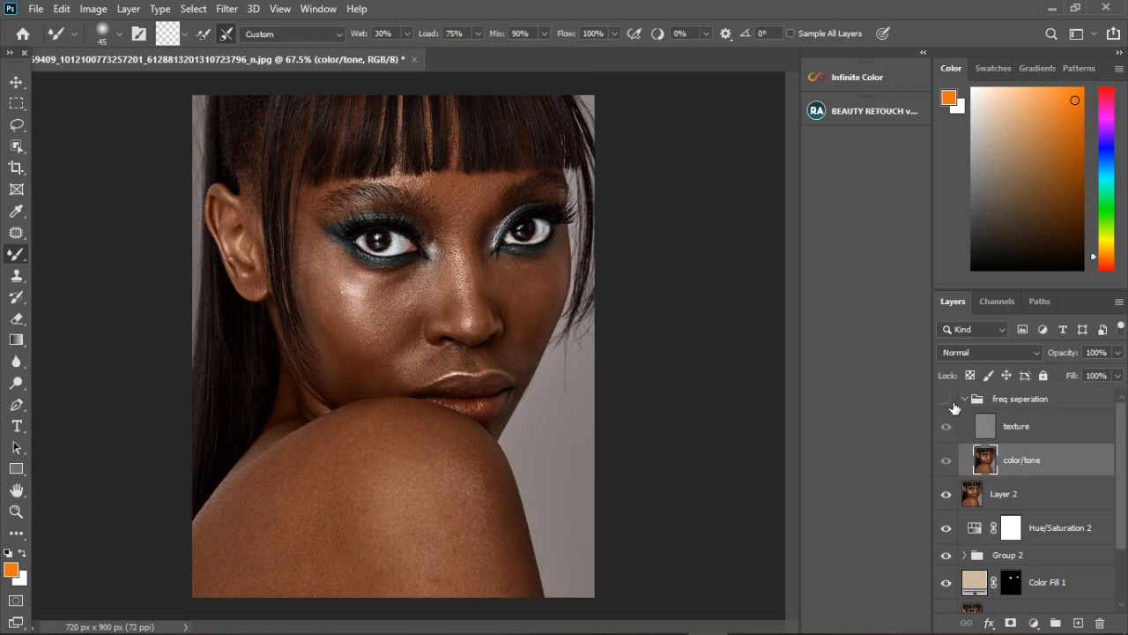
click(947, 400)
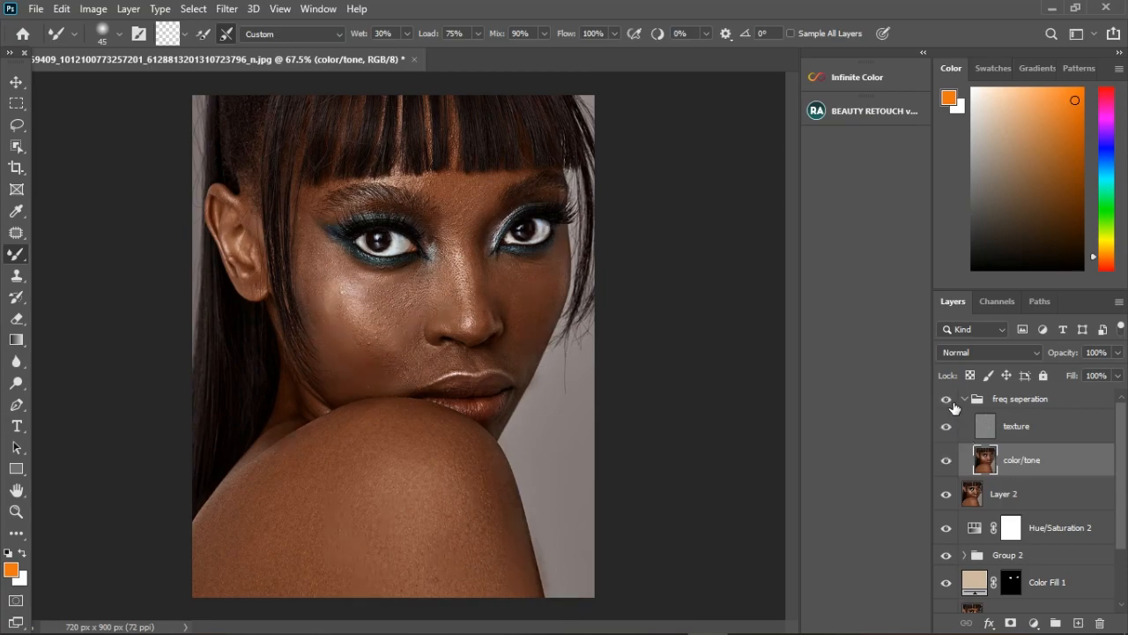
click(948, 401)
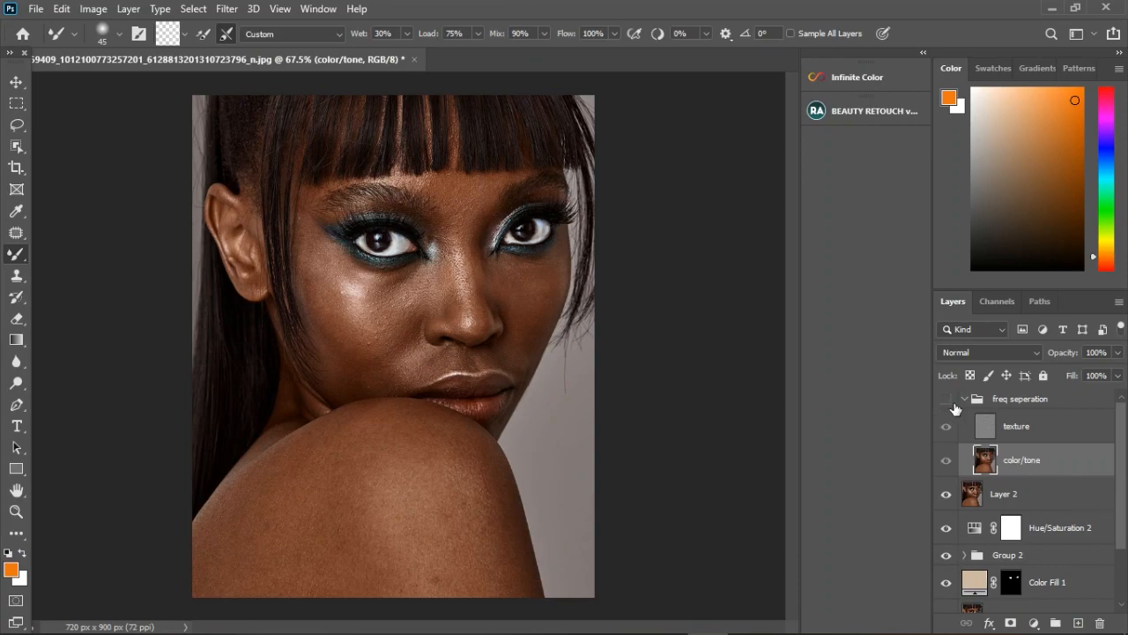
click(947, 400)
Step: Blend the highlight tones on the cheek beside the ear with the size 45 Mixer Brush
scroll(441, 213, up, 2)
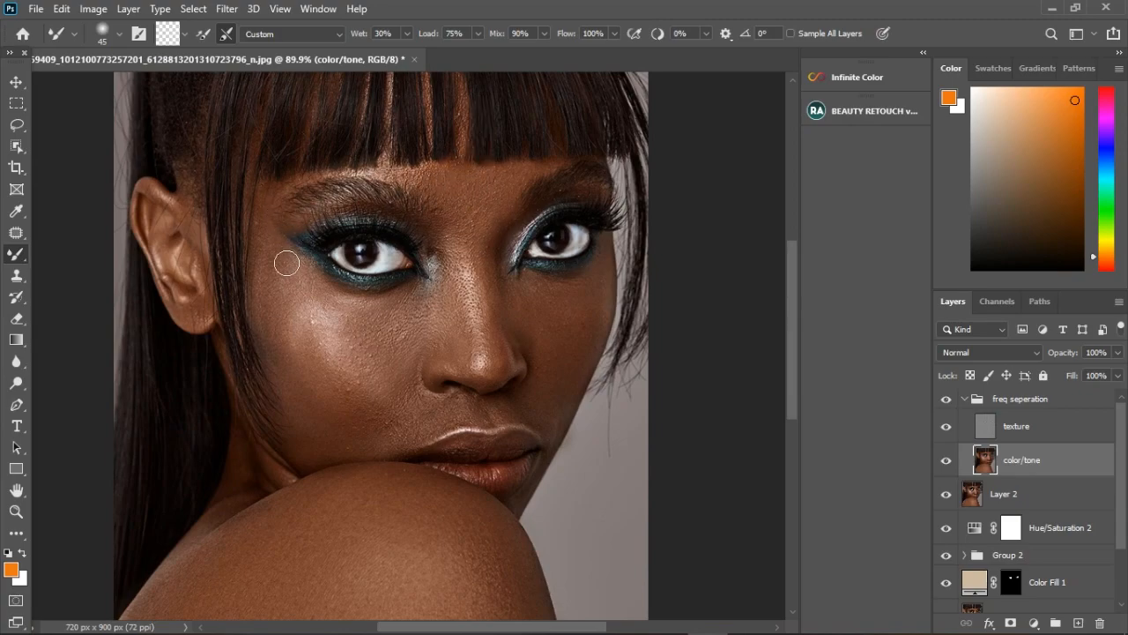
drag(345, 330, 404, 376)
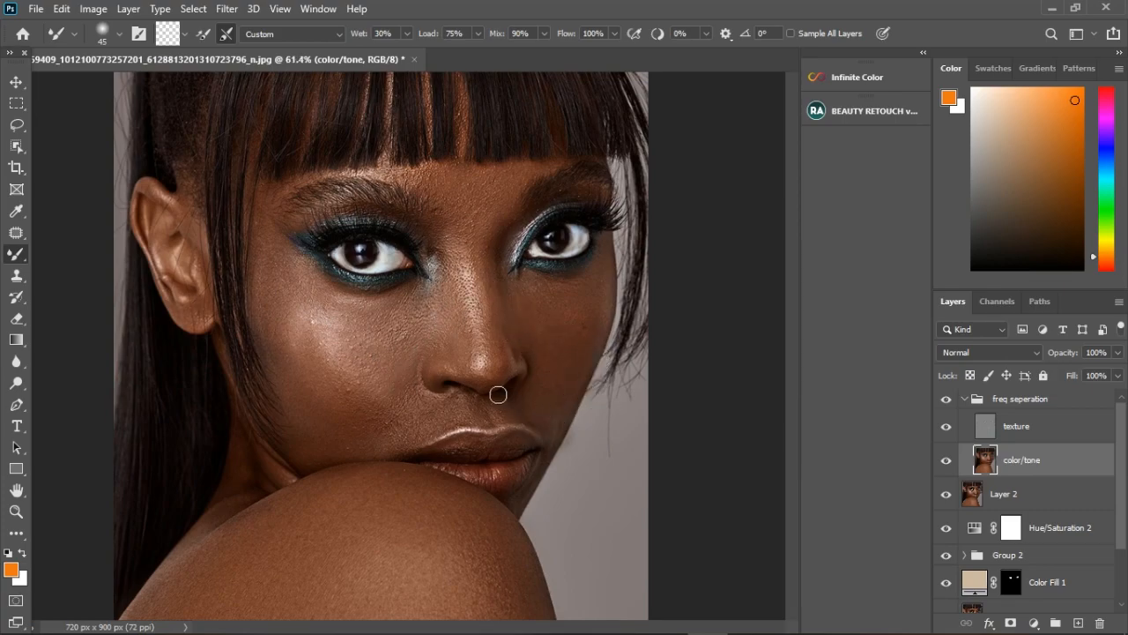
scroll(438, 381, down, 3)
scroll(285, 272, up, 2)
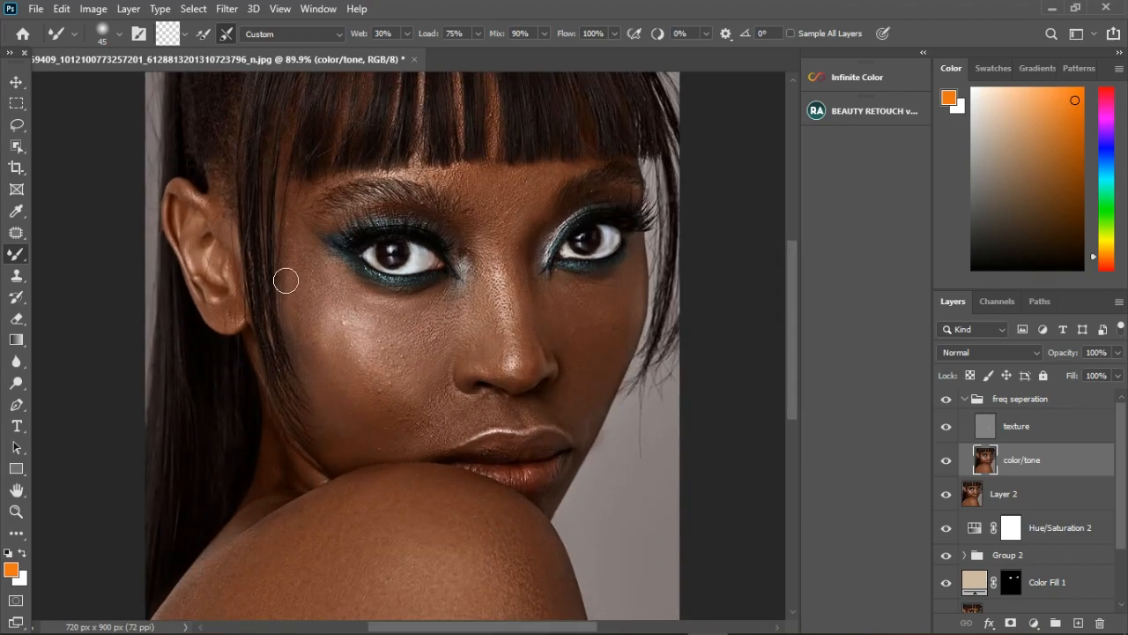
Step: Select the texture layer and set the Clone Stamp to sample the Current Layer only
click(1066, 436)
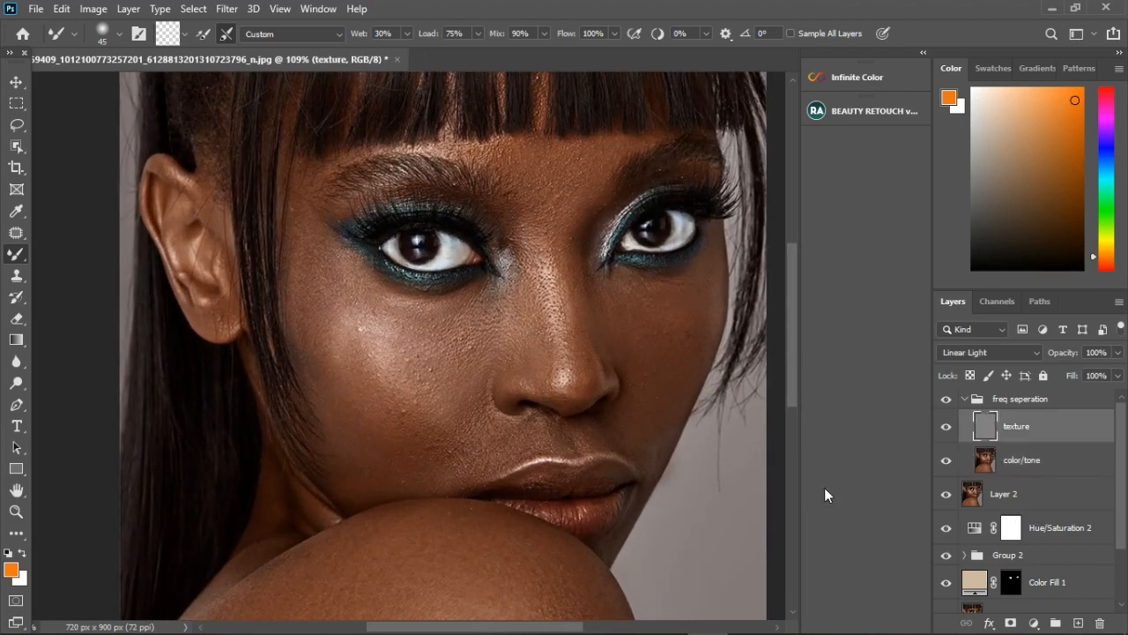
click(16, 275)
scroll(185, 211, up, 2)
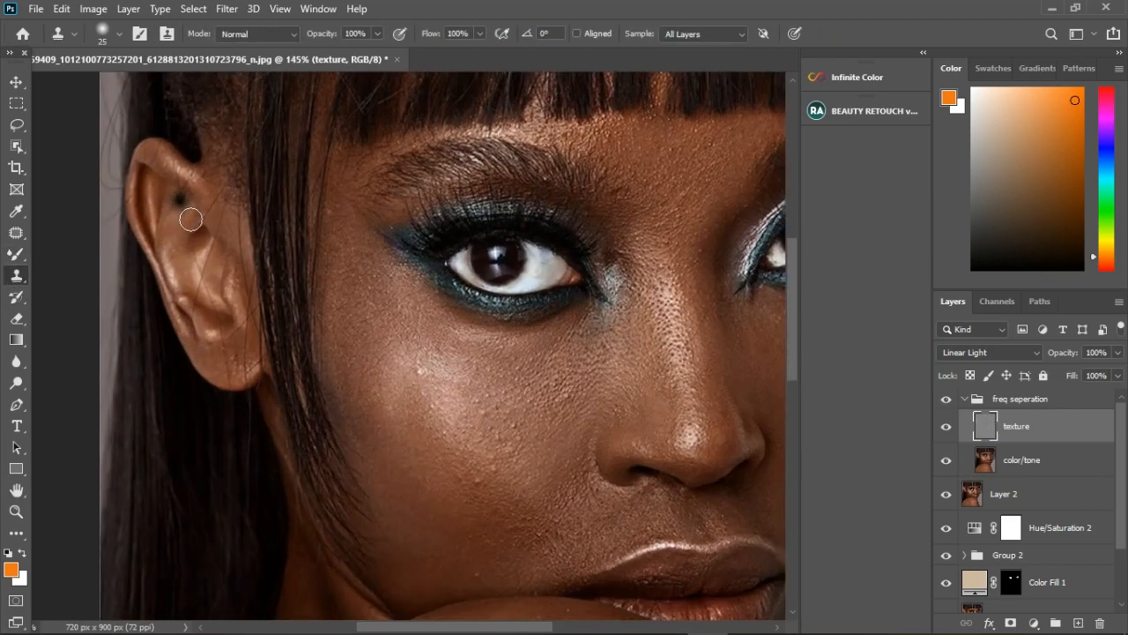
click(724, 35)
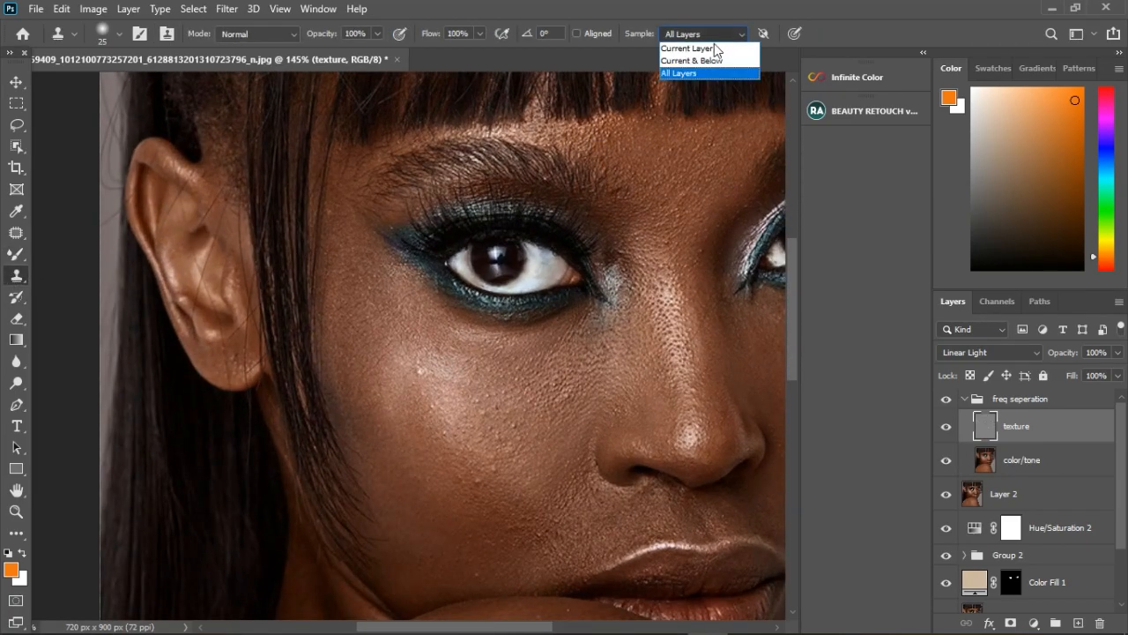
click(712, 45)
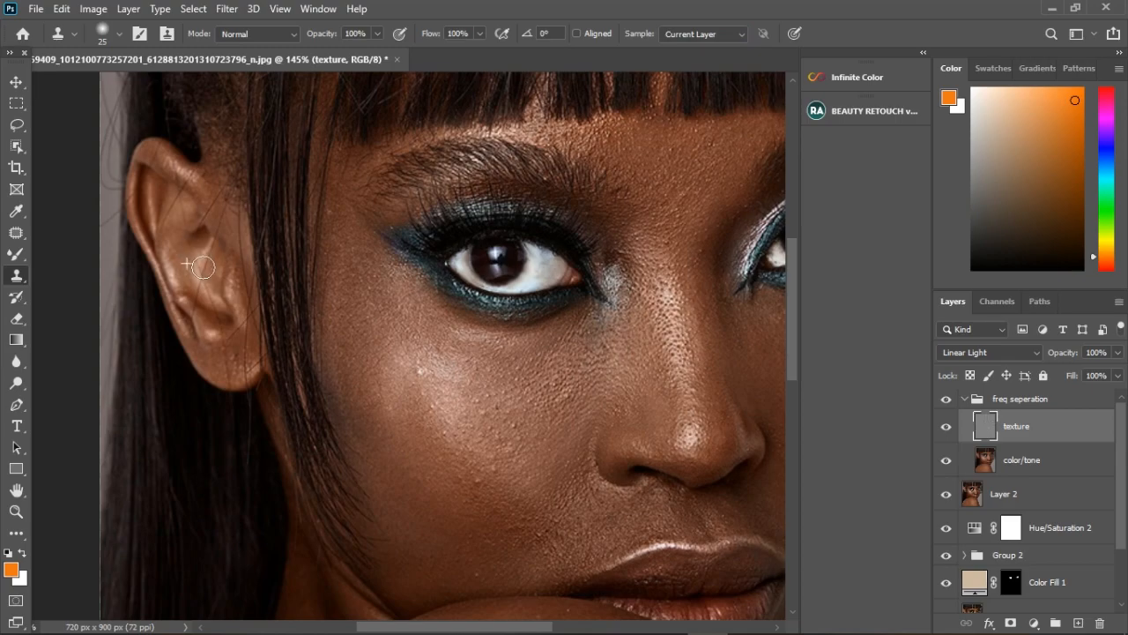
Step: Sample clean skin texture on the ear and clone it over the stray hairs on the earlobe
alt+click(220, 382)
click(238, 368)
click(425, 401)
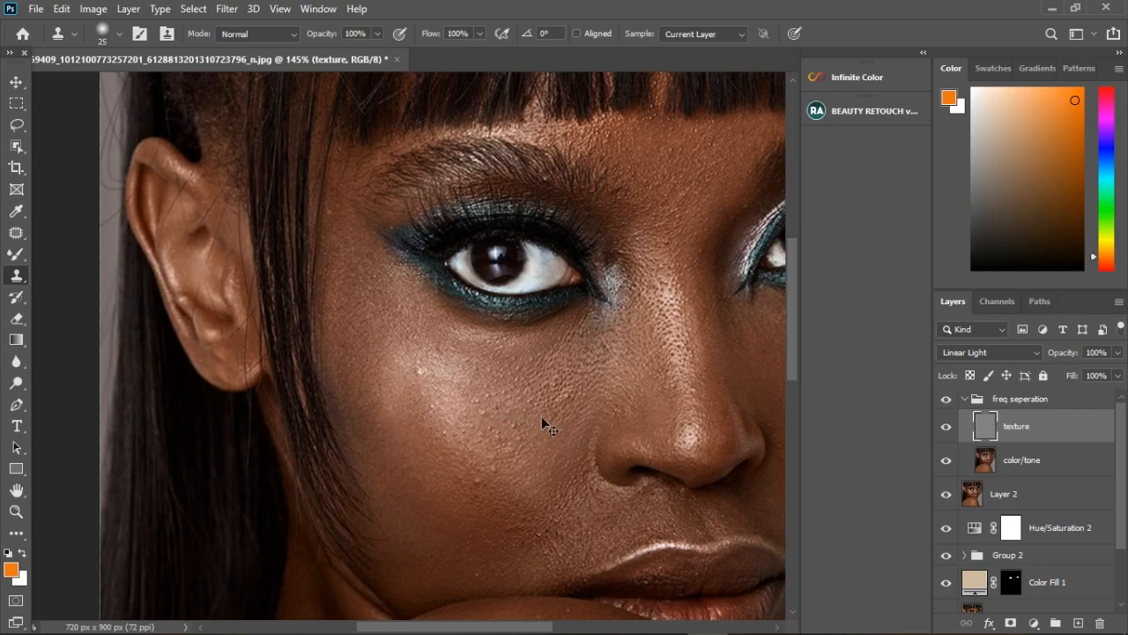
click(239, 361)
Step: Reduce the Clone Stamp to size 8 and clone away the fine hairs crossing the earlobe on the texture layer
scroll(176, 372, up, 5)
key(bracketleft)
key(bracketleft)
key(bracketleft)
key(bracketleft)
click(244, 356)
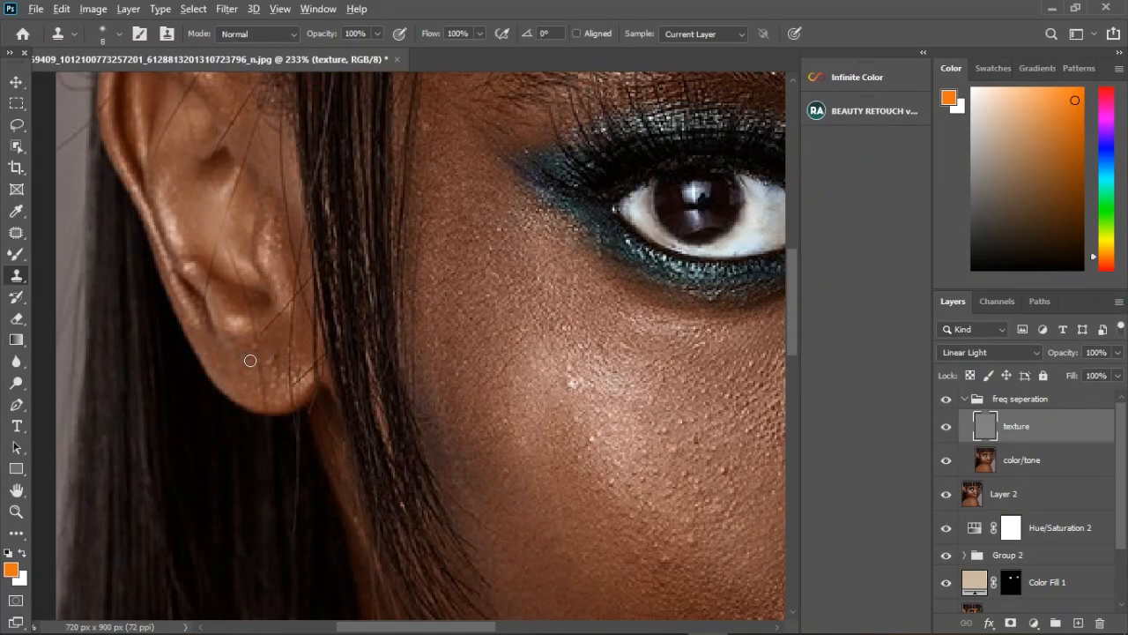
drag(257, 341, 266, 389)
click(268, 411)
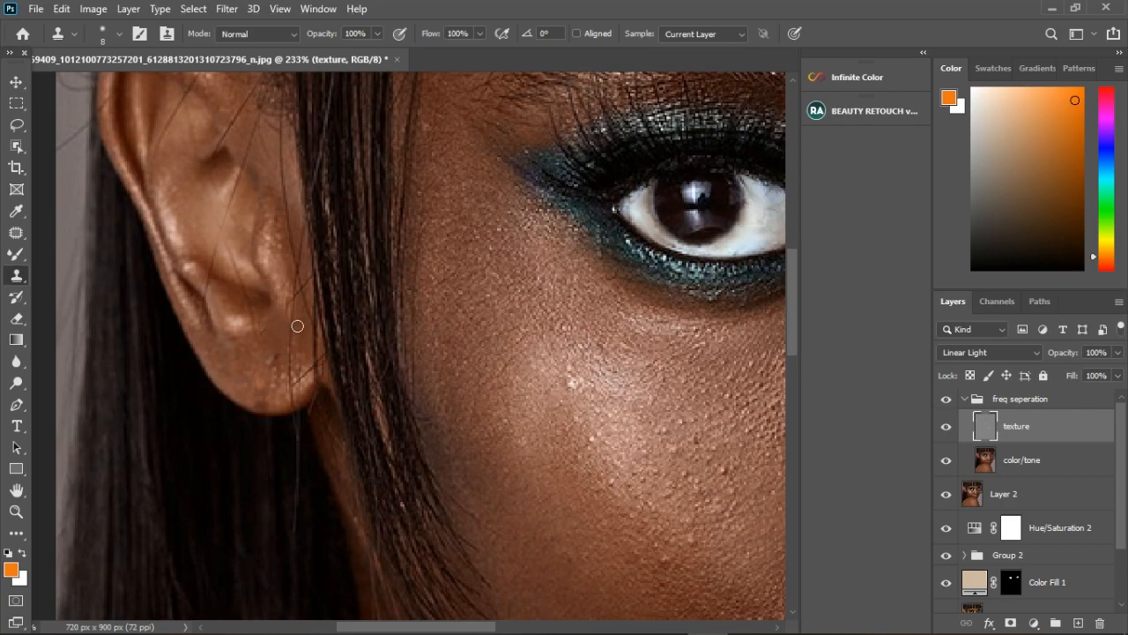
mouse_move(295, 364)
mouse_down()
mouse_move(297, 391)
mouse_move(282, 354)
mouse_move(275, 370)
mouse_move(292, 360)
mouse_move(292, 397)
mouse_up()
Step: Blend the earlobe's tones on the color/tone layer with the Mixer Brush at size 15
scroll(293, 397, down, 5)
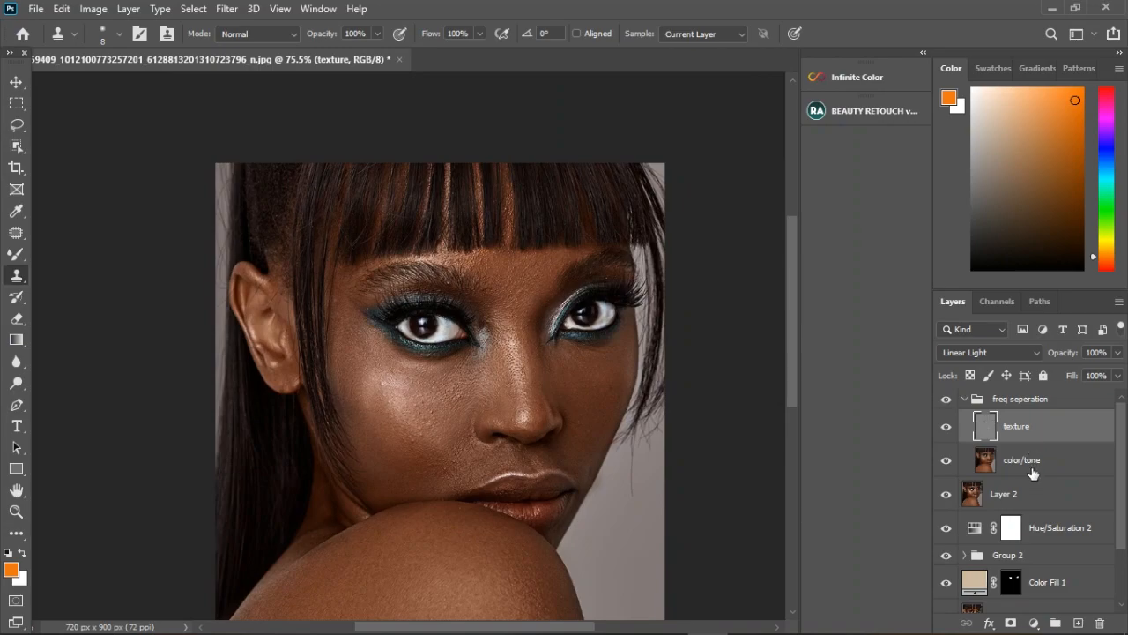
click(1033, 474)
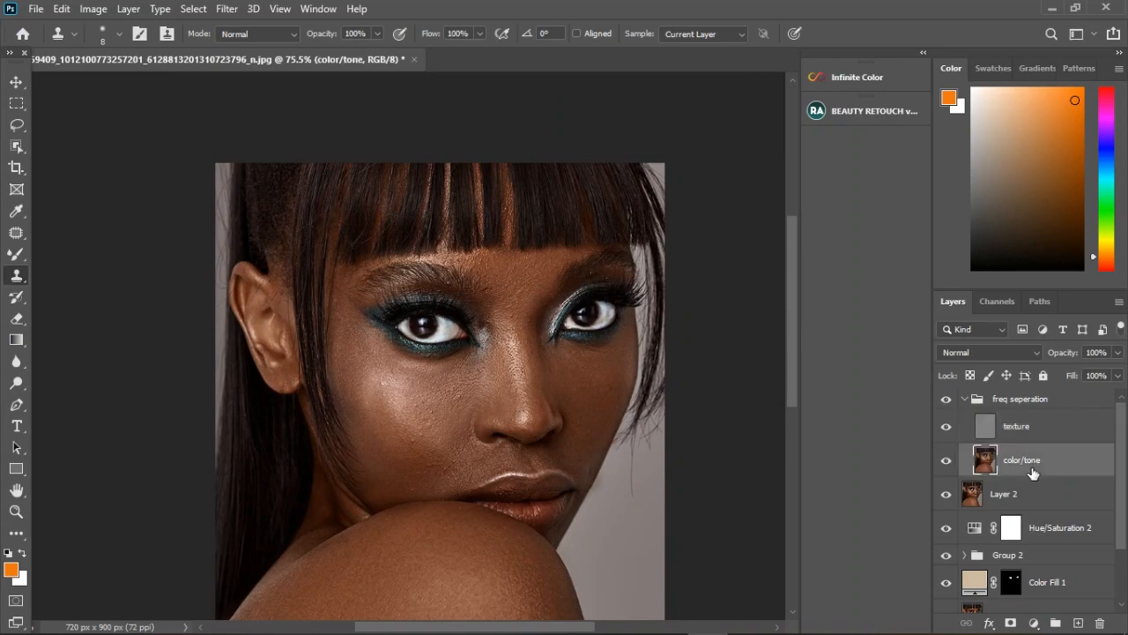
click(16, 254)
scroll(274, 365, up, 3)
scroll(306, 383, up, 2)
key(bracketleft)
key(bracketleft)
key(bracketleft)
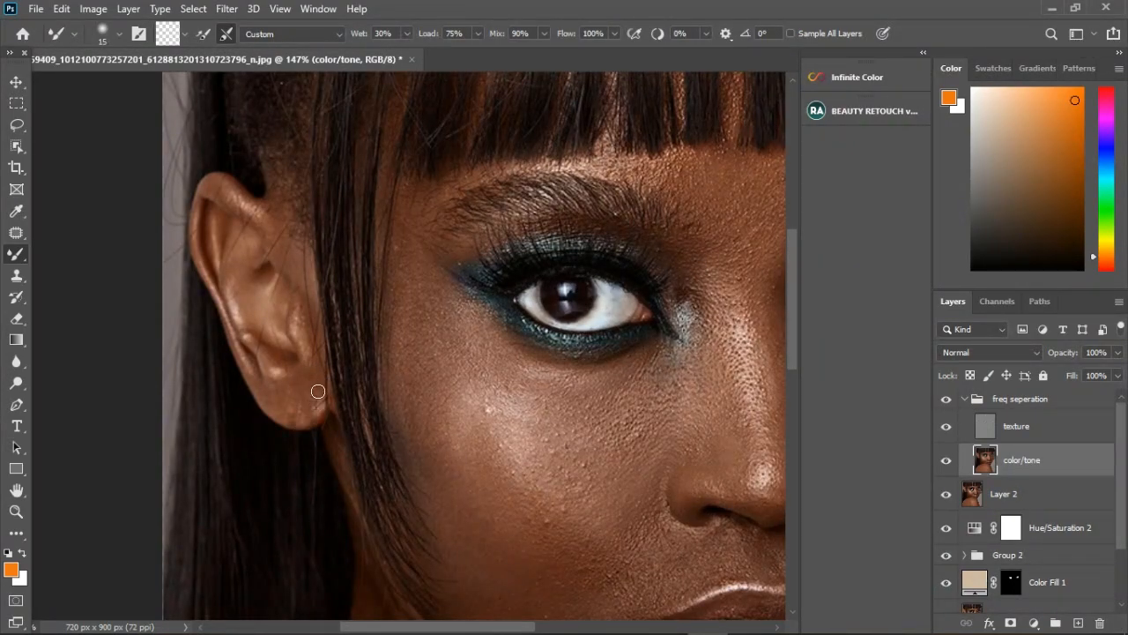
Step: Clone background texture over the loose hair strand beside the jaw on the texture layer with the Clone Stamp
scroll(398, 365, down, 5)
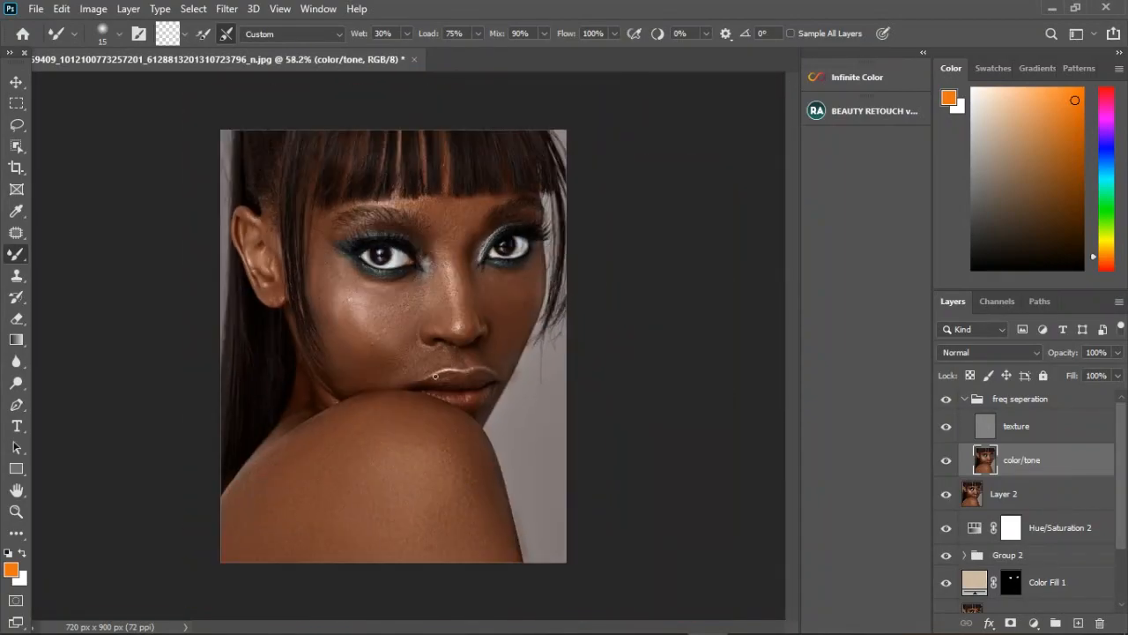
scroll(540, 340, up, 4)
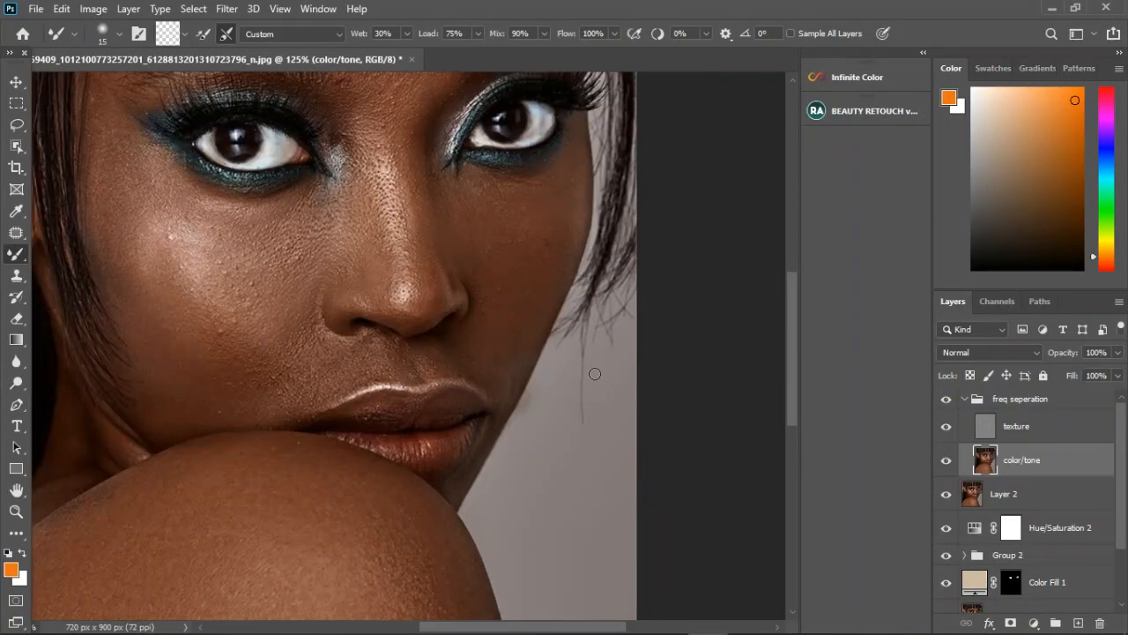
click(1023, 427)
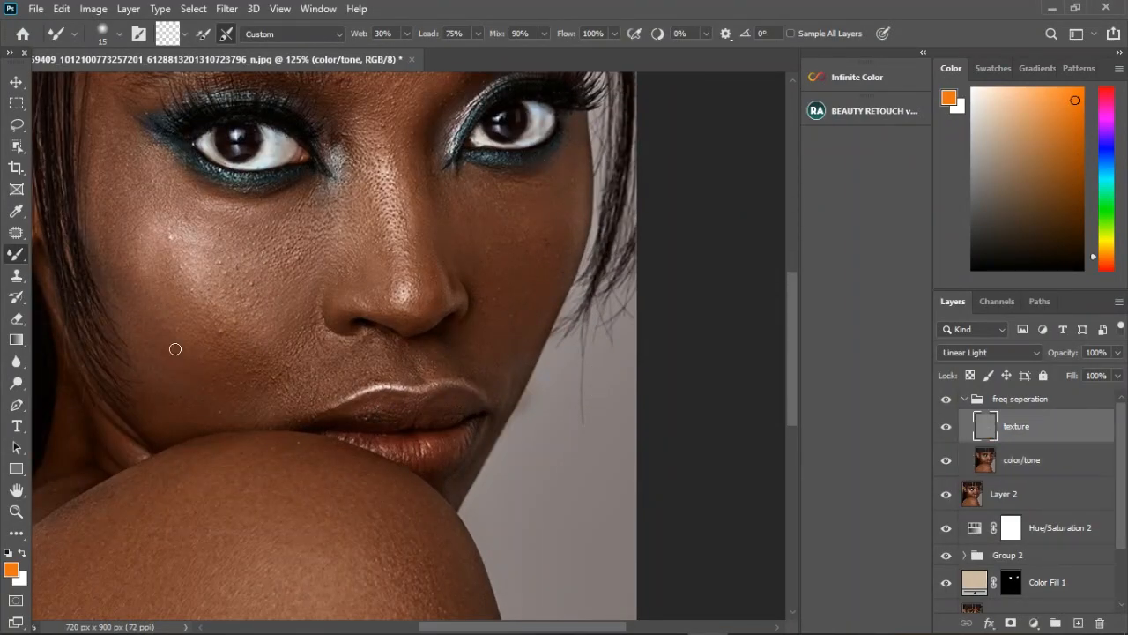
click(24, 275)
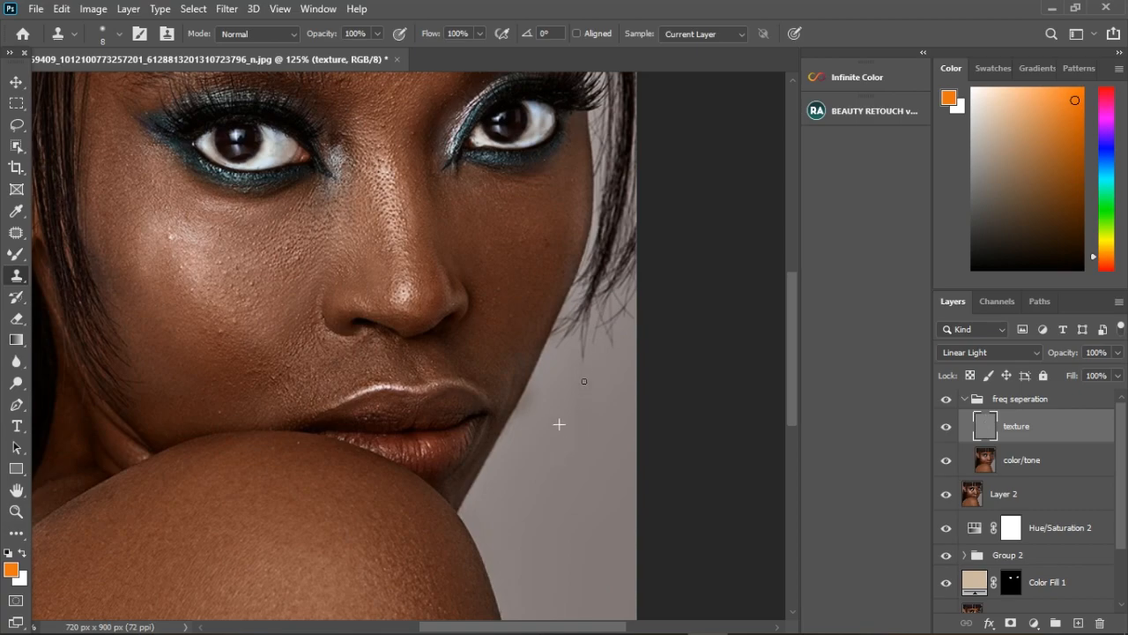
scroll(529, 370, down, 4)
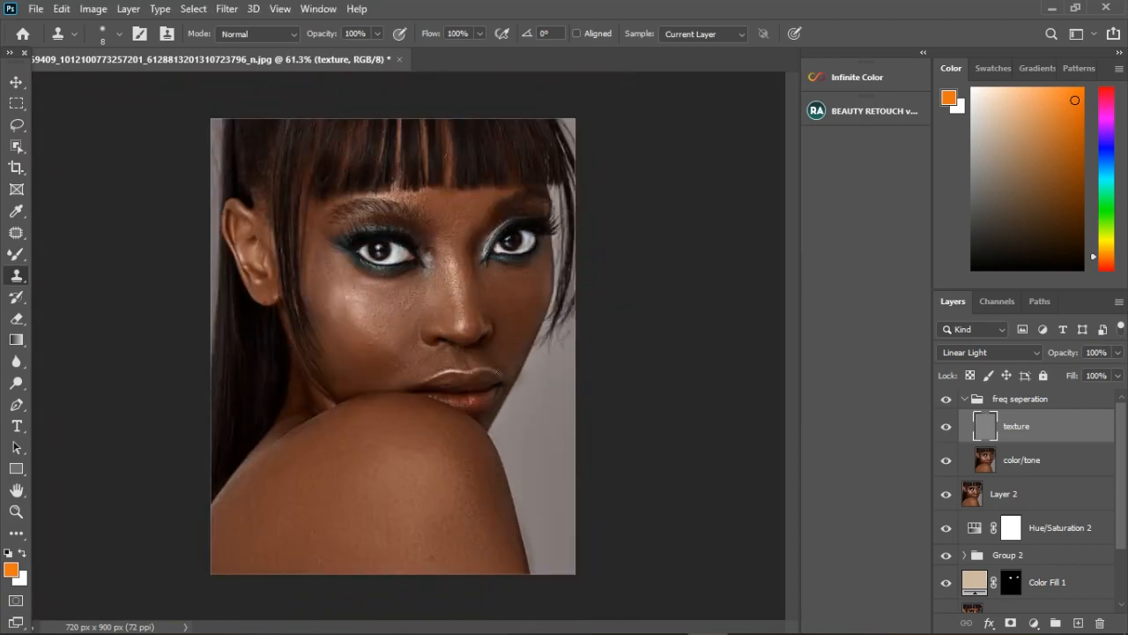
Step: Add a new empty layer above the texture layer inside the freq seperation group
scroll(342, 214, up, 5)
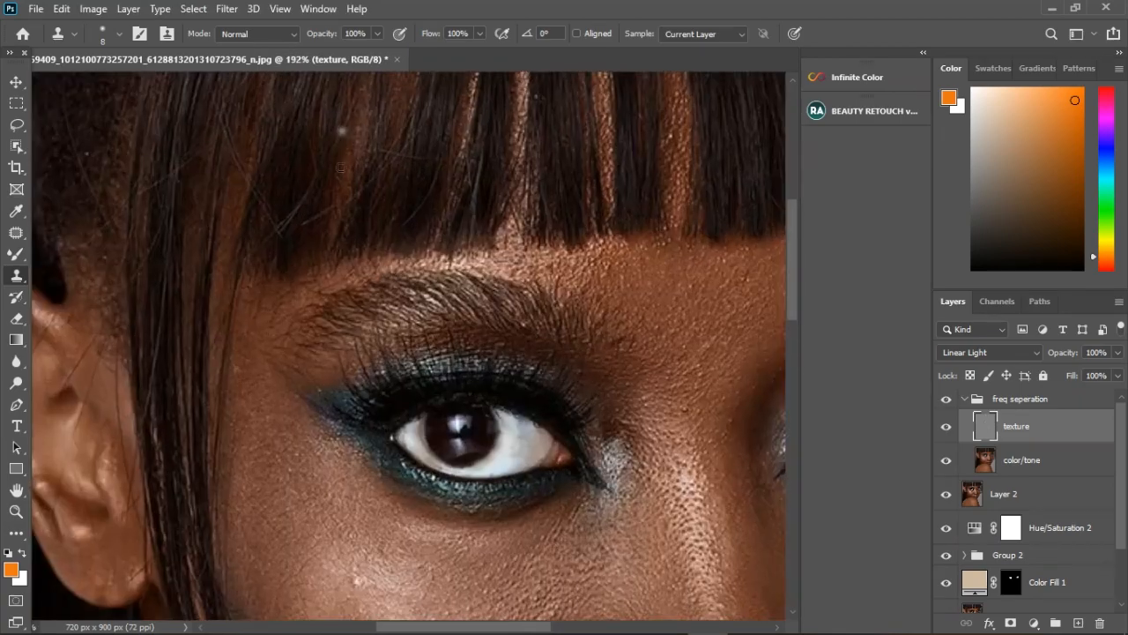
scroll(341, 215, down, 2)
scroll(341, 214, down, 2)
scroll(379, 150, up, 2)
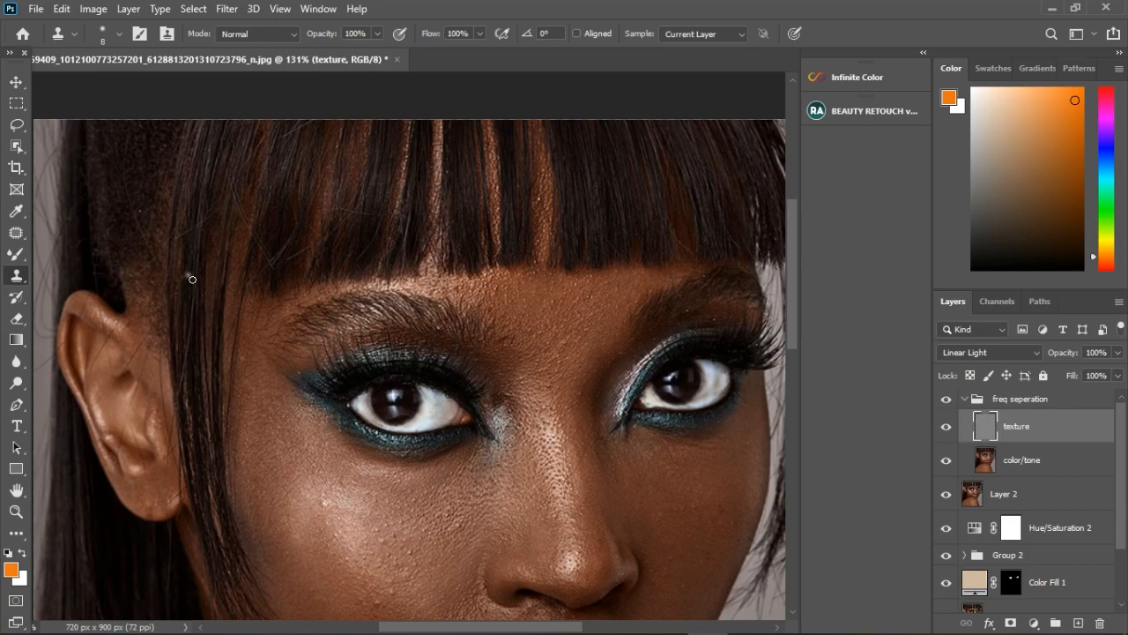
click(1033, 399)
click(1078, 623)
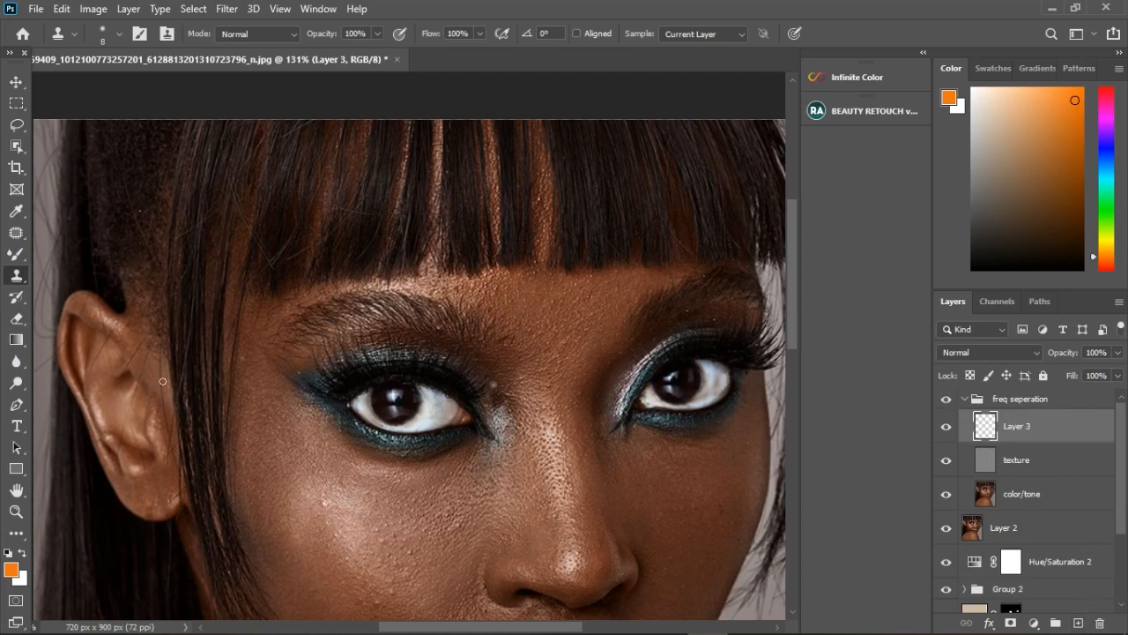
Step: Set the Clone Stamp to sample Current & Below with aligned sampling enabled
click(745, 33)
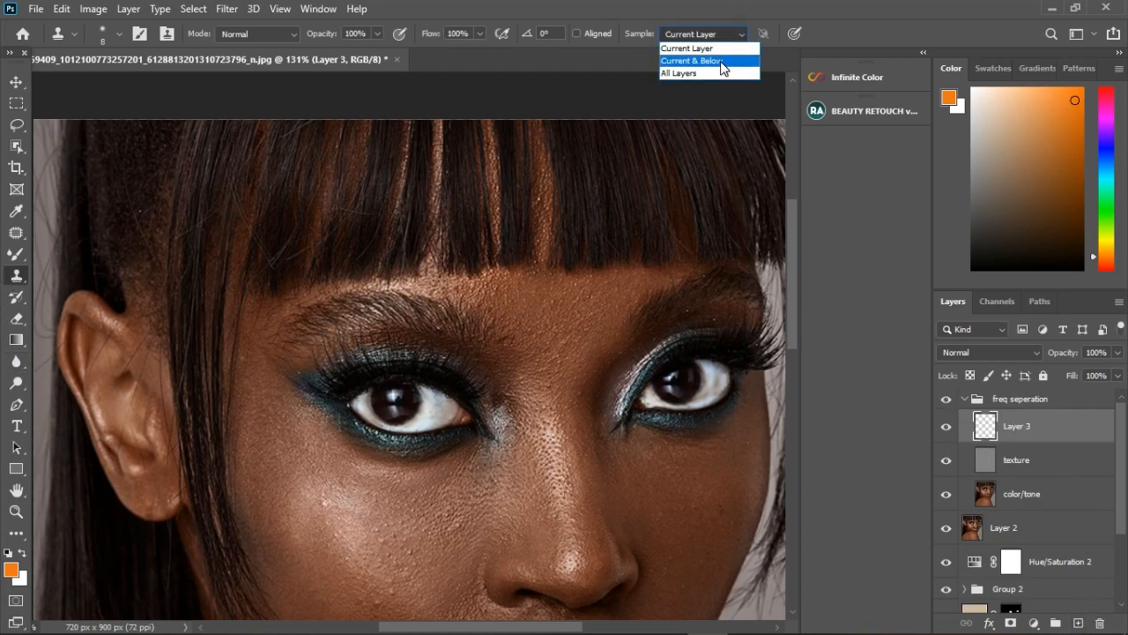
click(721, 61)
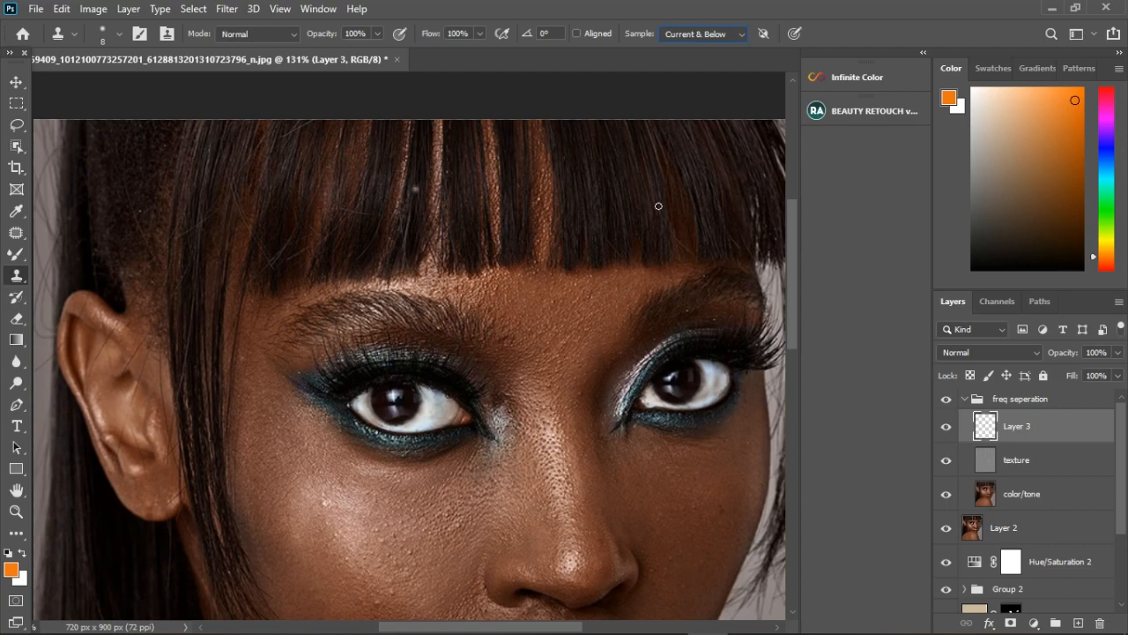
click(577, 34)
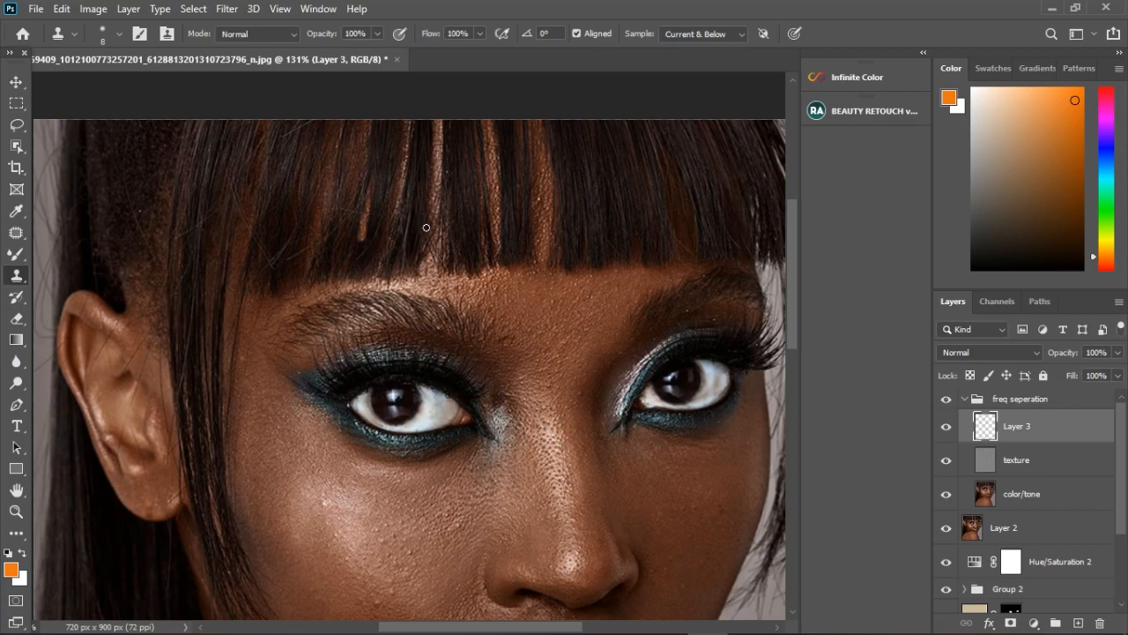
Step: Undo the last clone stroke, enlarge the Clone Stamp to 15 and clone hair over the gaps in the bangs on Layer 3
key(ctrl+z)
key(bracketright)
key(bracketright)
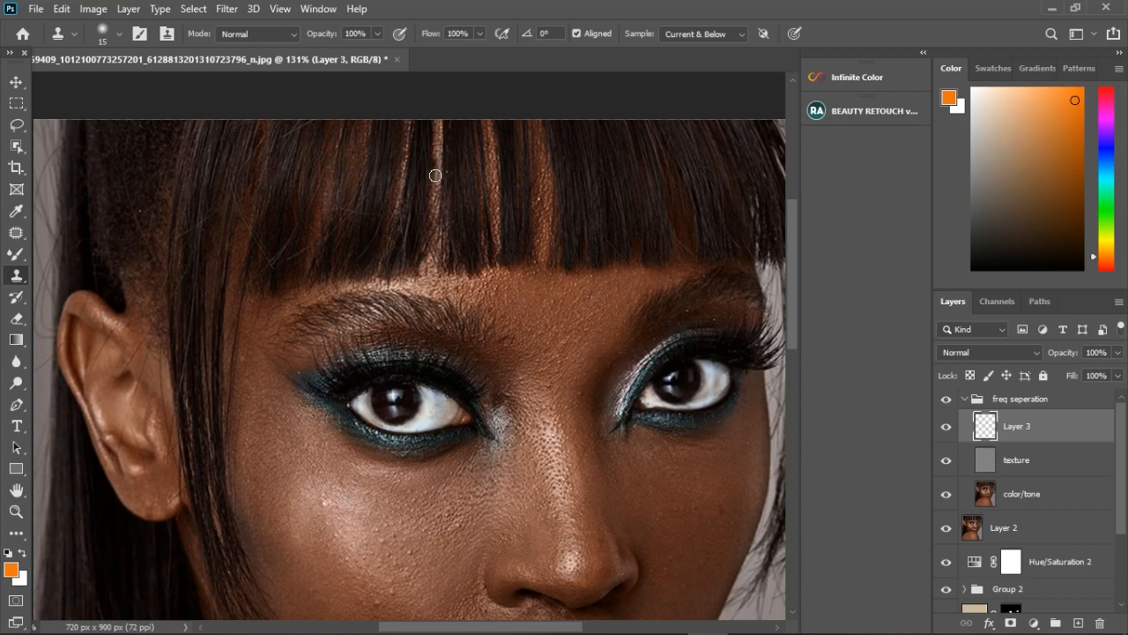
drag(385, 139, 374, 258)
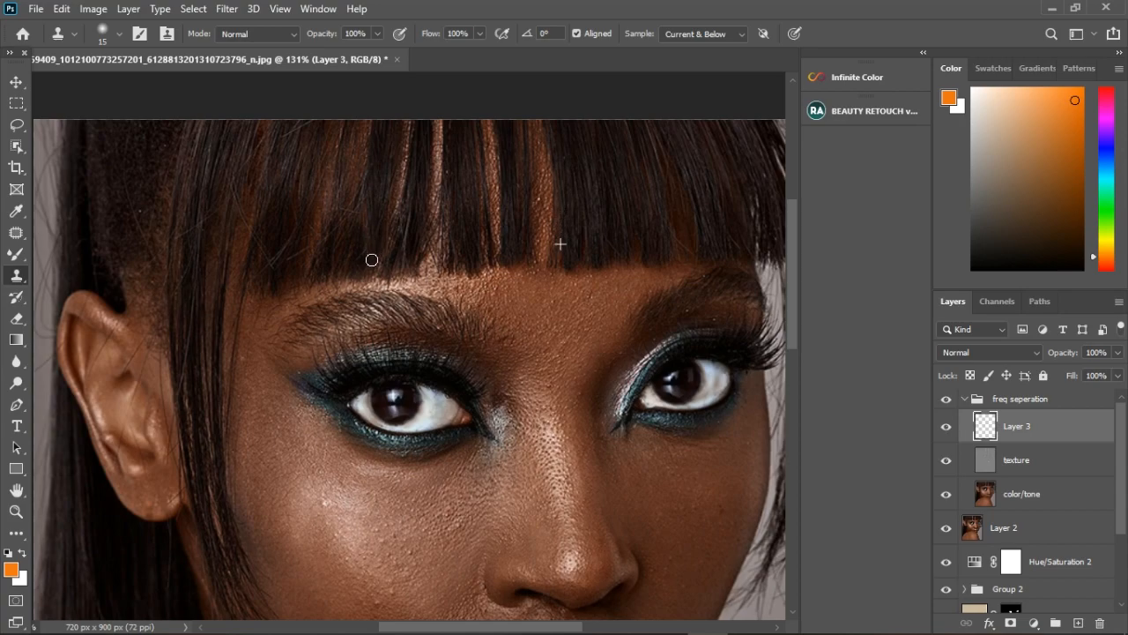
drag(289, 150, 275, 278)
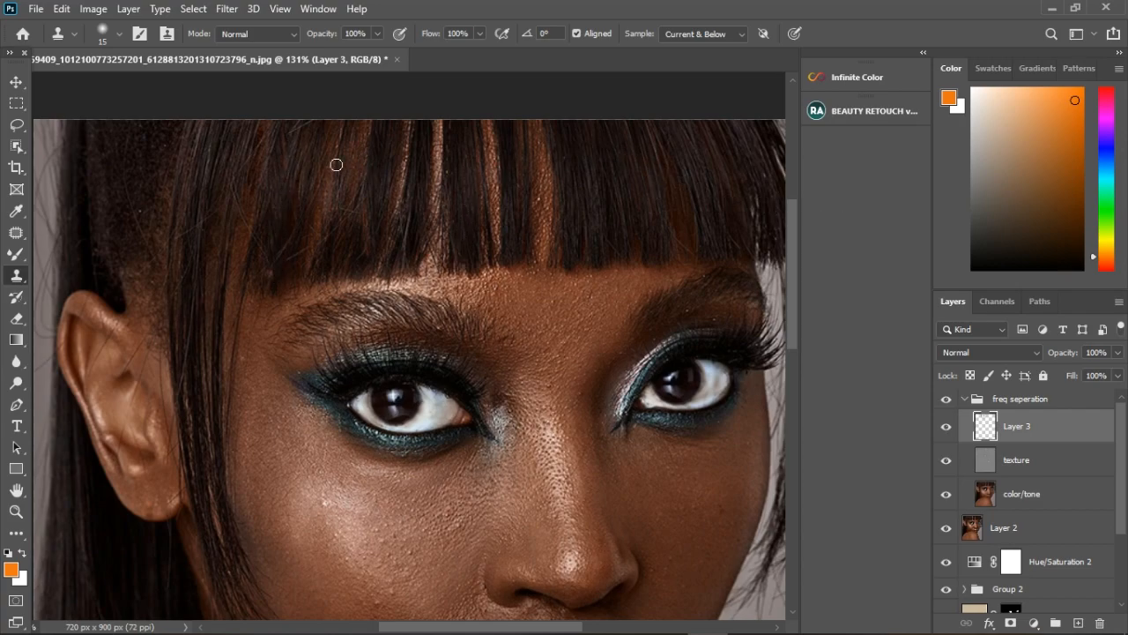
drag(297, 134, 282, 257)
drag(282, 144, 257, 265)
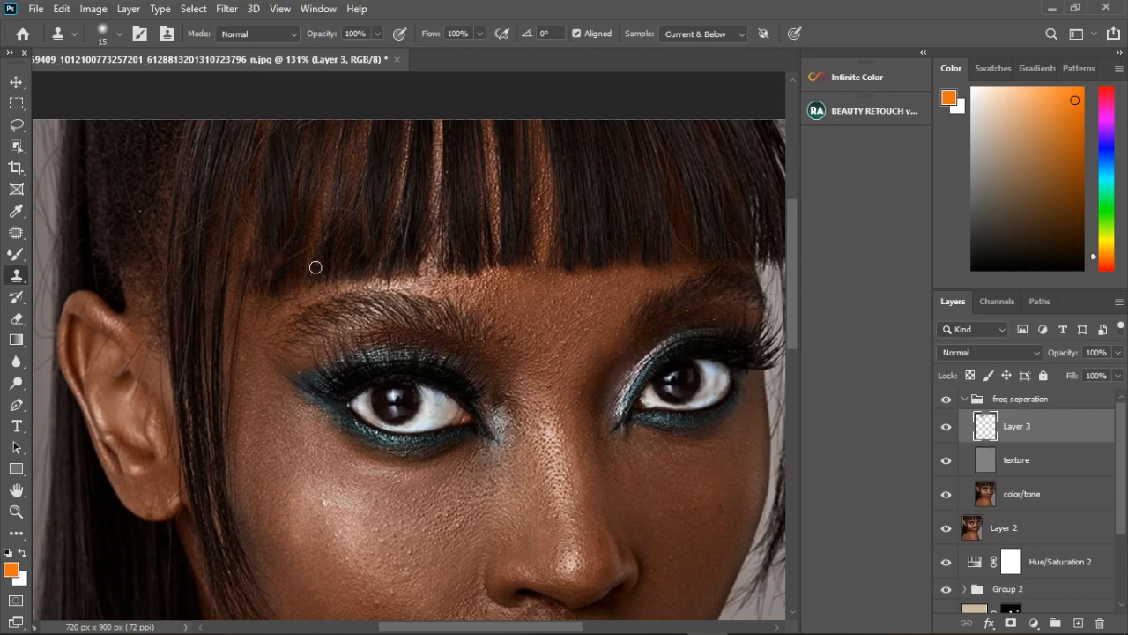
Step: Hide Layer 3, compare the portrait with and without the freq seperation group, and collapse the group
scroll(284, 265, down, 5)
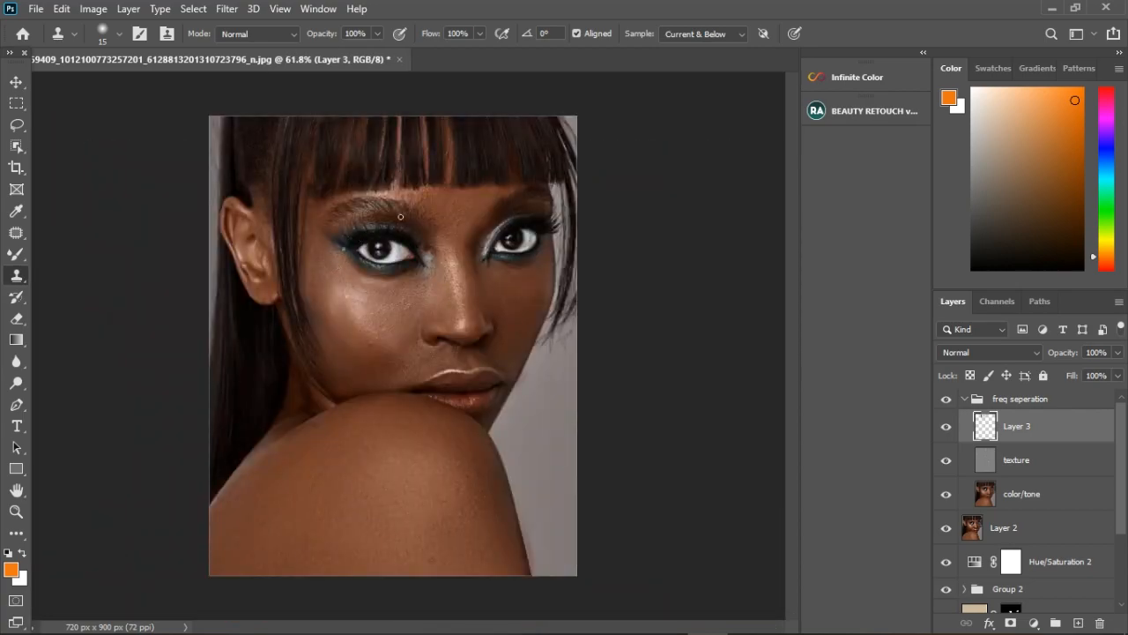
click(946, 427)
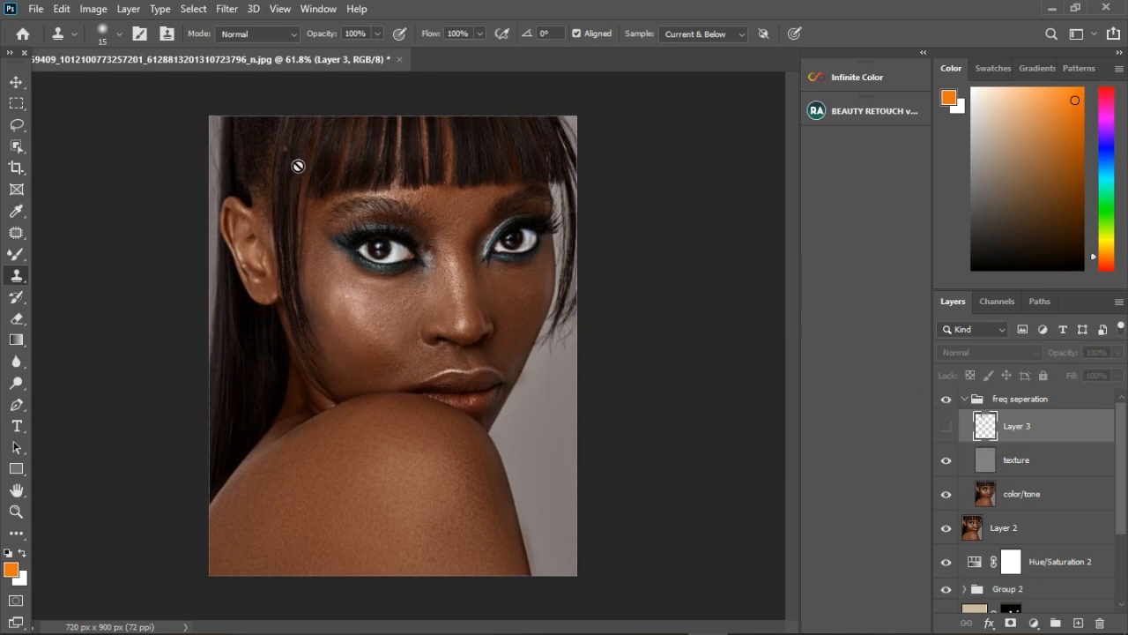
scroll(444, 314, down, 1)
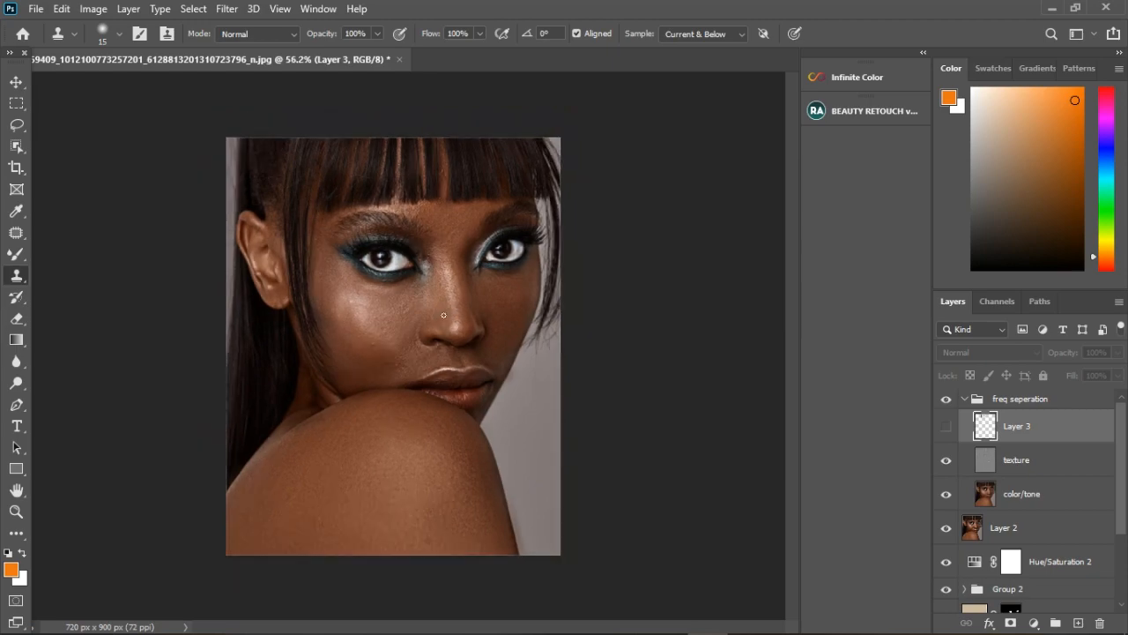
scroll(444, 315, down, 3)
click(946, 400)
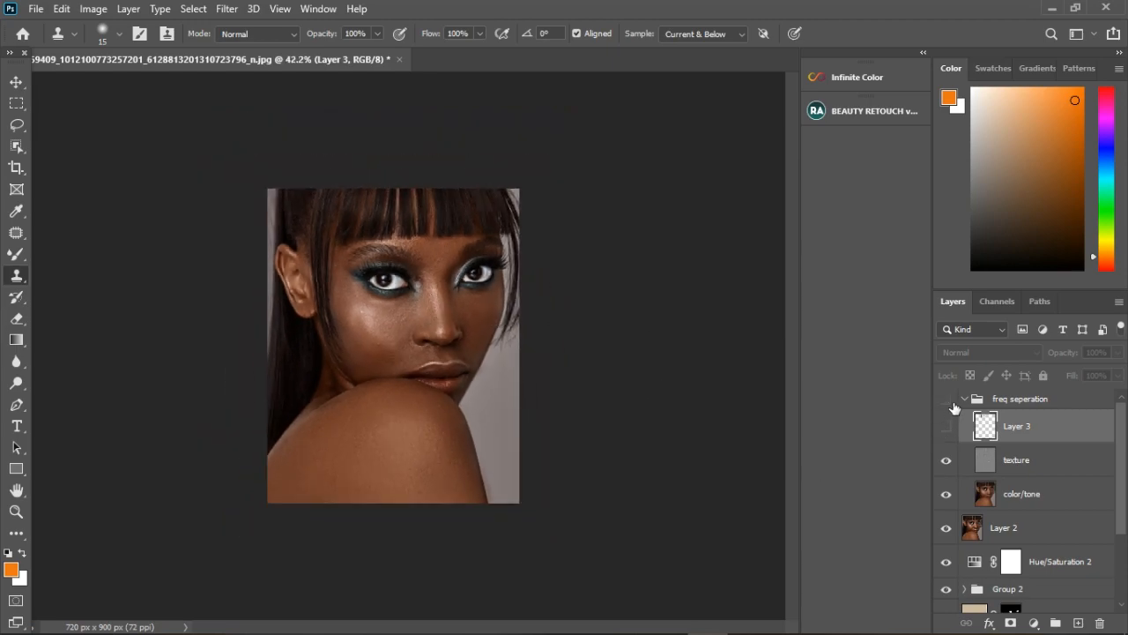
click(952, 404)
click(965, 399)
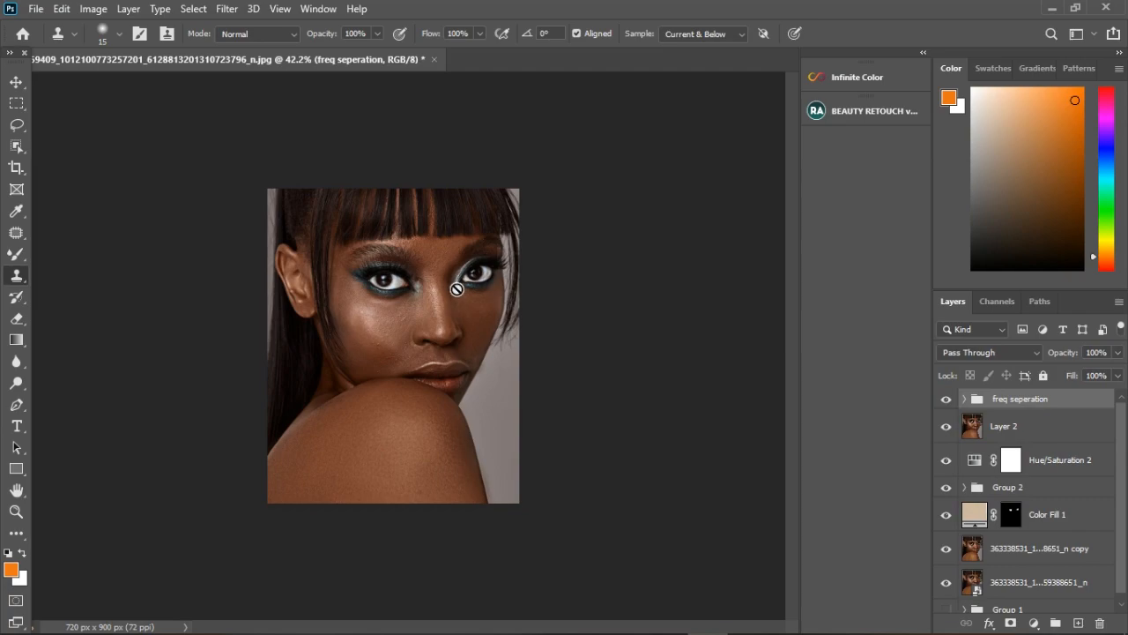
Step: Set the Clone Stamp to sample only the current layer
scroll(423, 284, down, 2)
scroll(392, 281, up, 4)
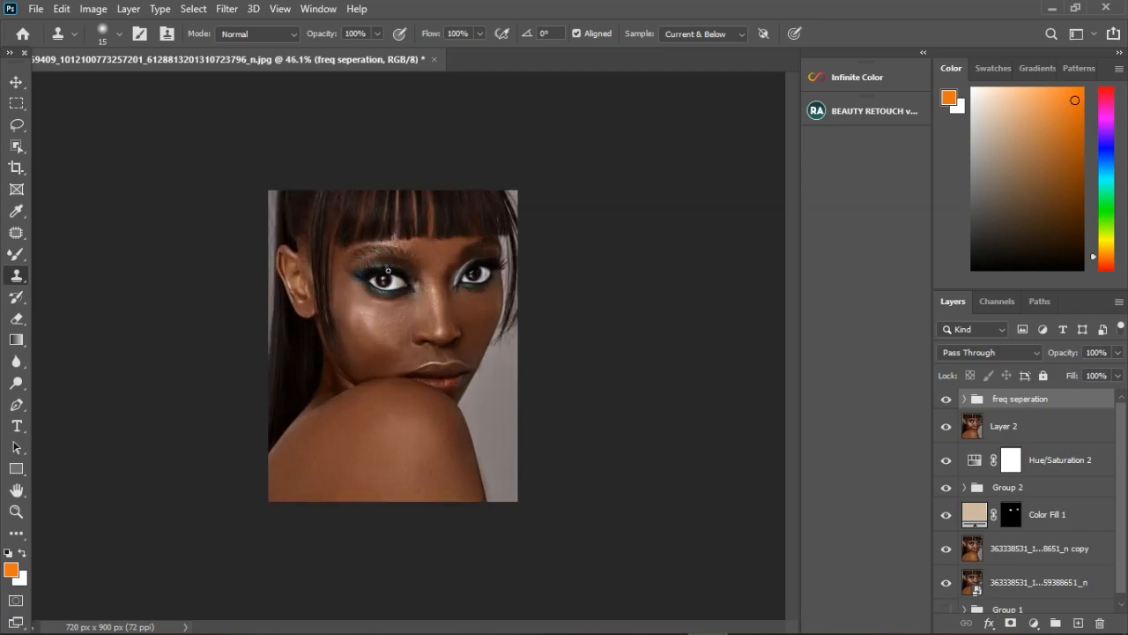
scroll(392, 280, up, 2)
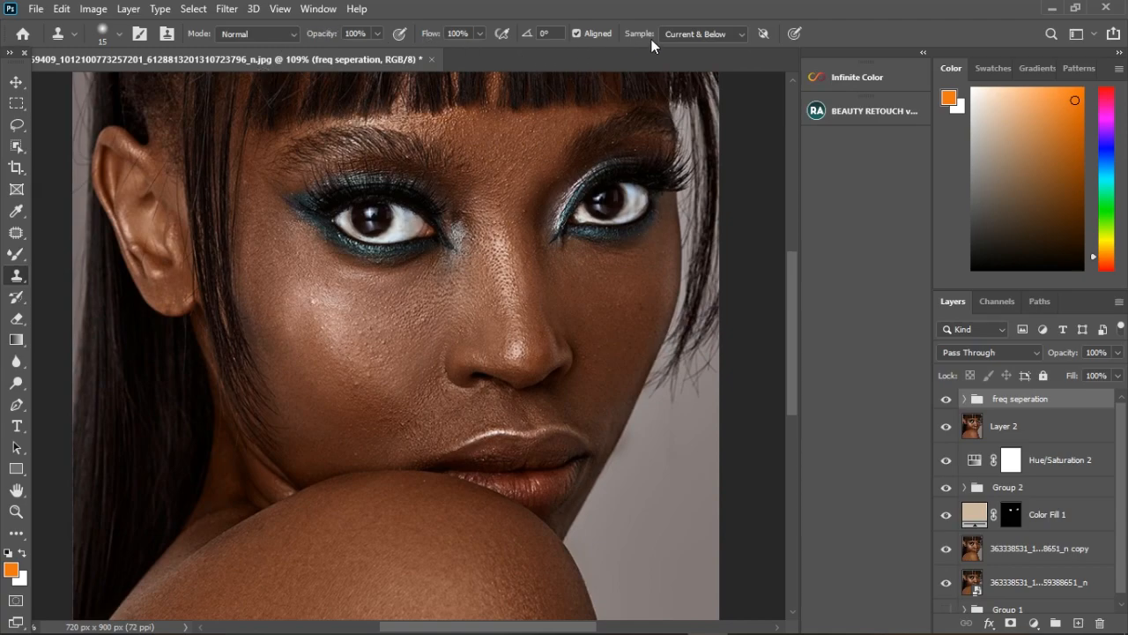
click(691, 35)
click(686, 43)
click(330, 8)
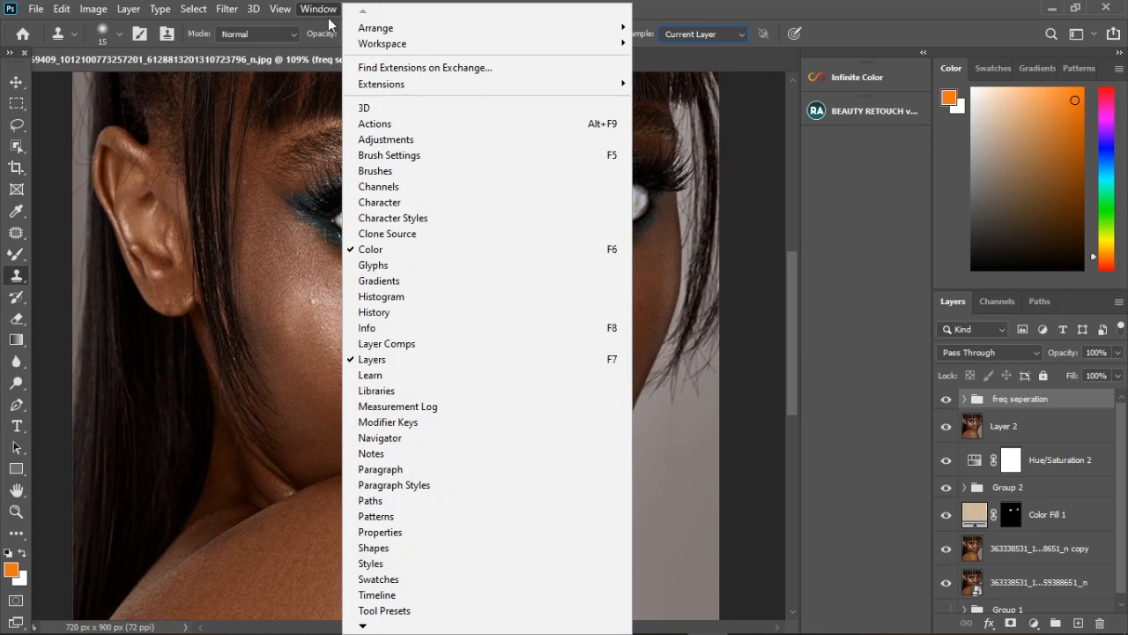
click(388, 124)
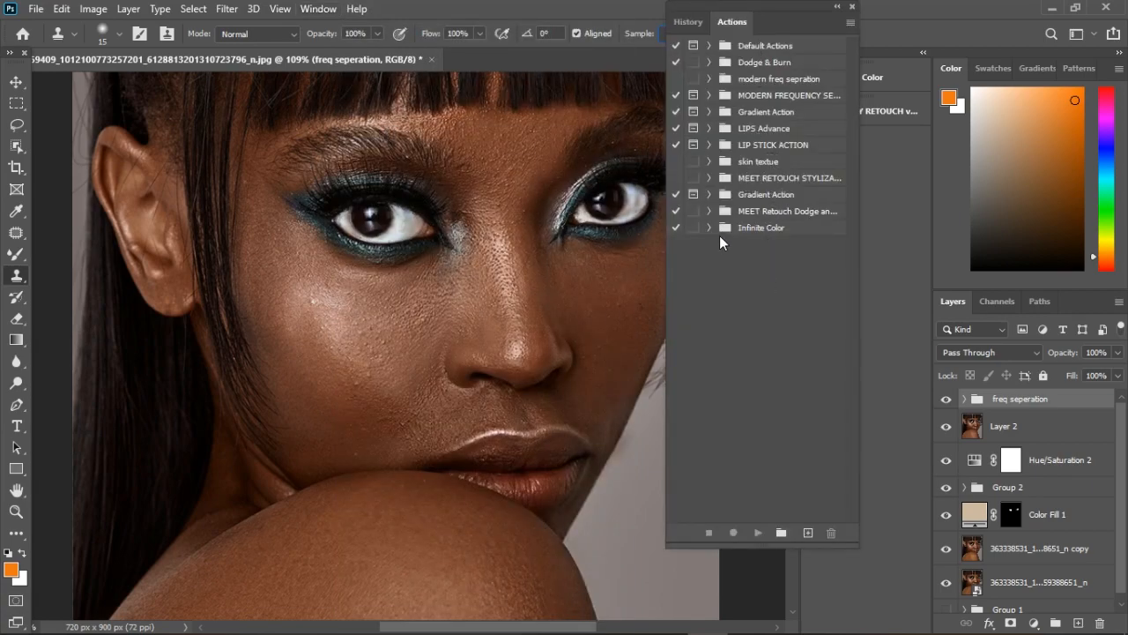
click(851, 8)
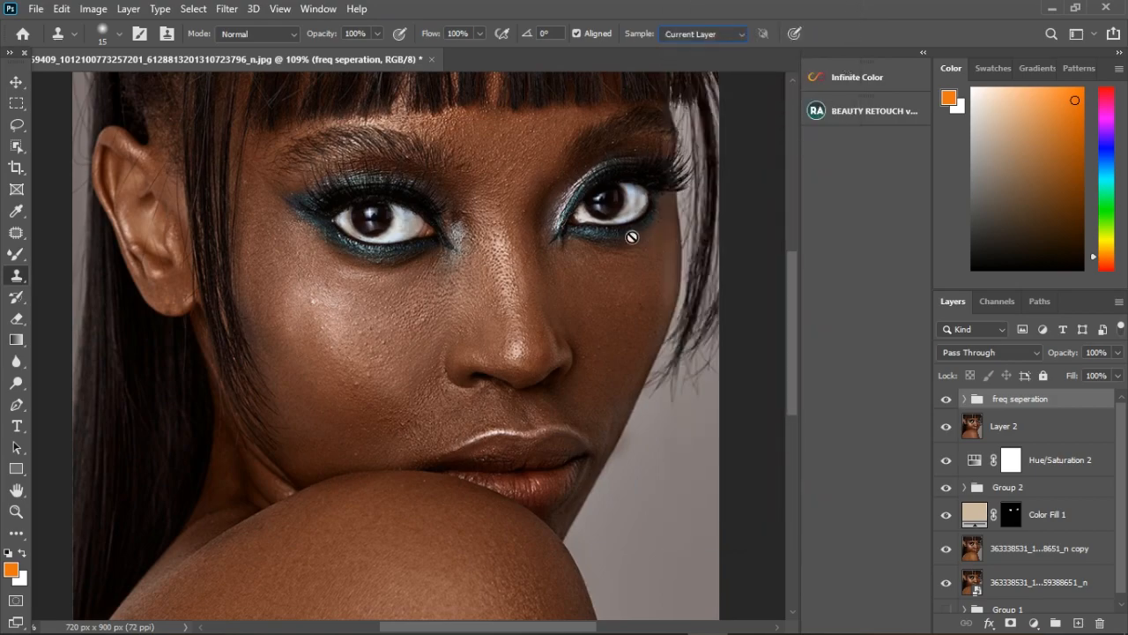